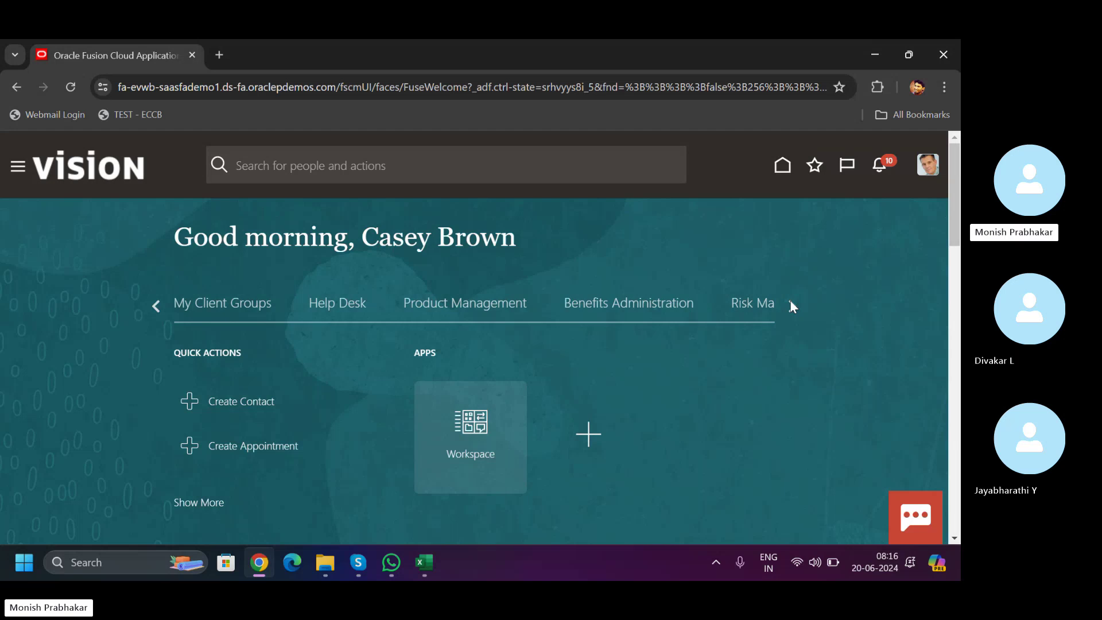
# - Scroll the home page work-area tabs and open Receivables, showing its Billing and Revenue apps
pyautogui.click(790, 305)
pyautogui.click(791, 304)
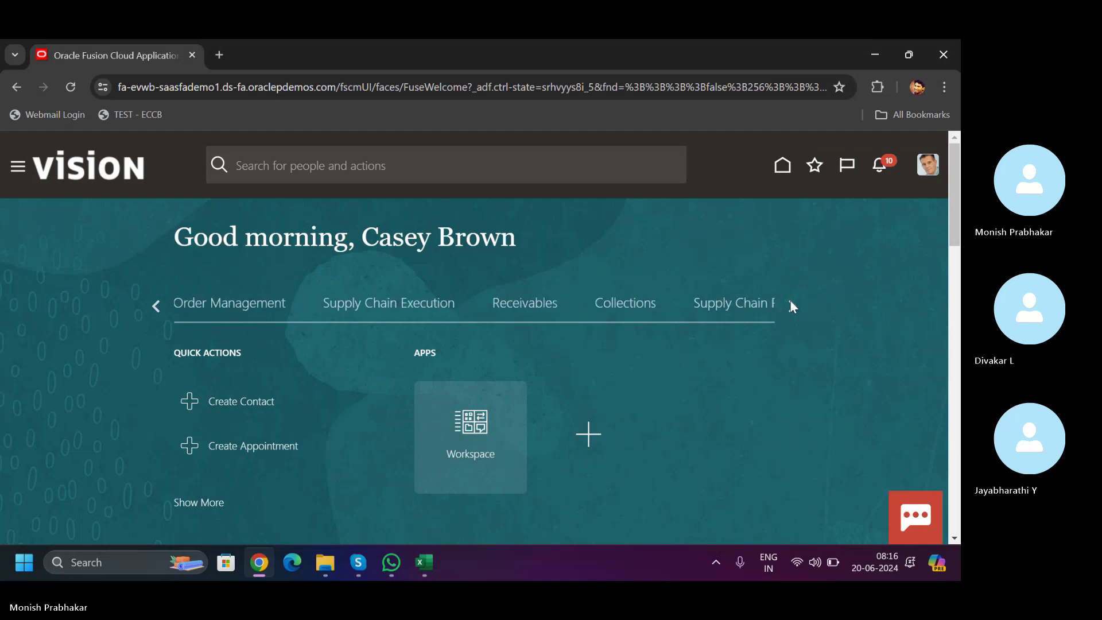
pyautogui.click(791, 304)
pyautogui.click(156, 306)
pyautogui.click(518, 307)
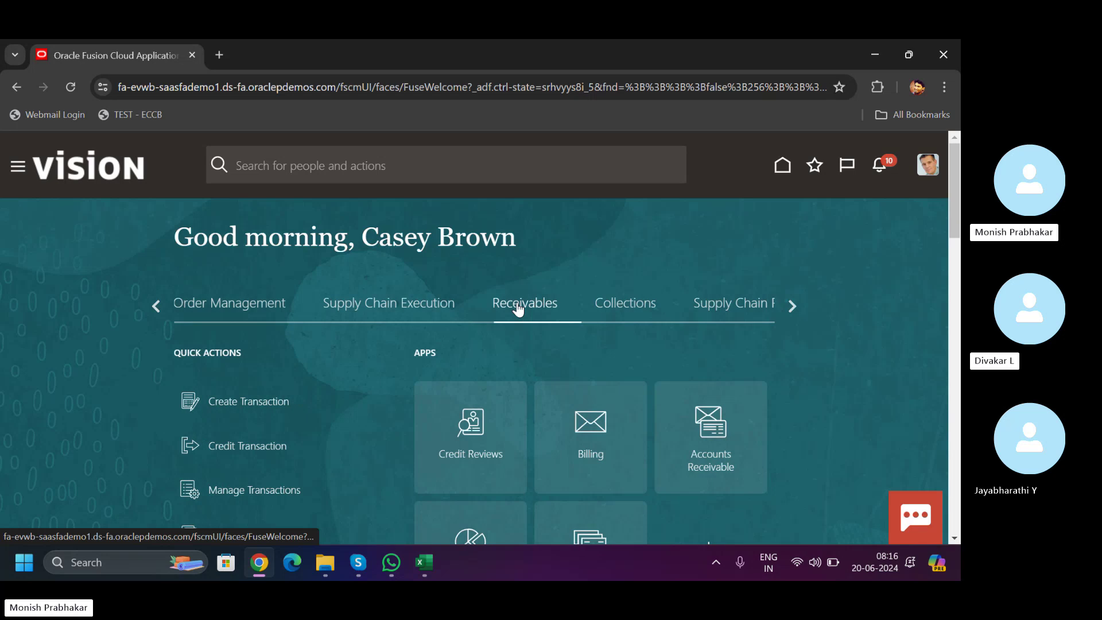
pyautogui.moveTo(954, 197); pyautogui.dragTo(960, 235)
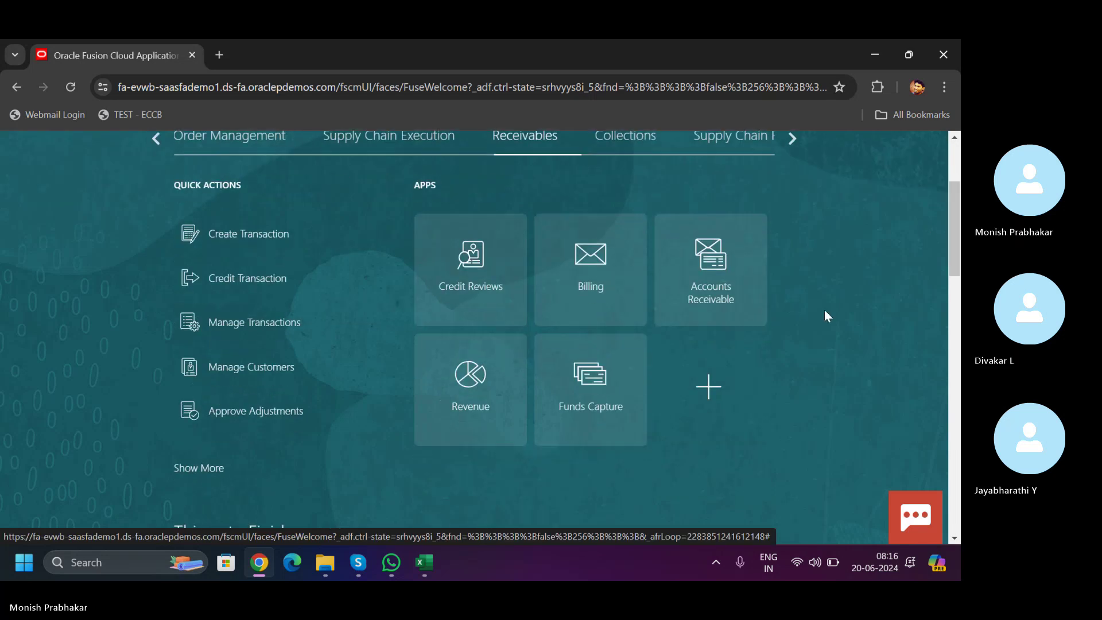
# - Check the Classroom workbook's AR sheet for customer ABC, then return to the Oracle Billing page
pyautogui.click(423, 563)
pyautogui.click(749, 516)
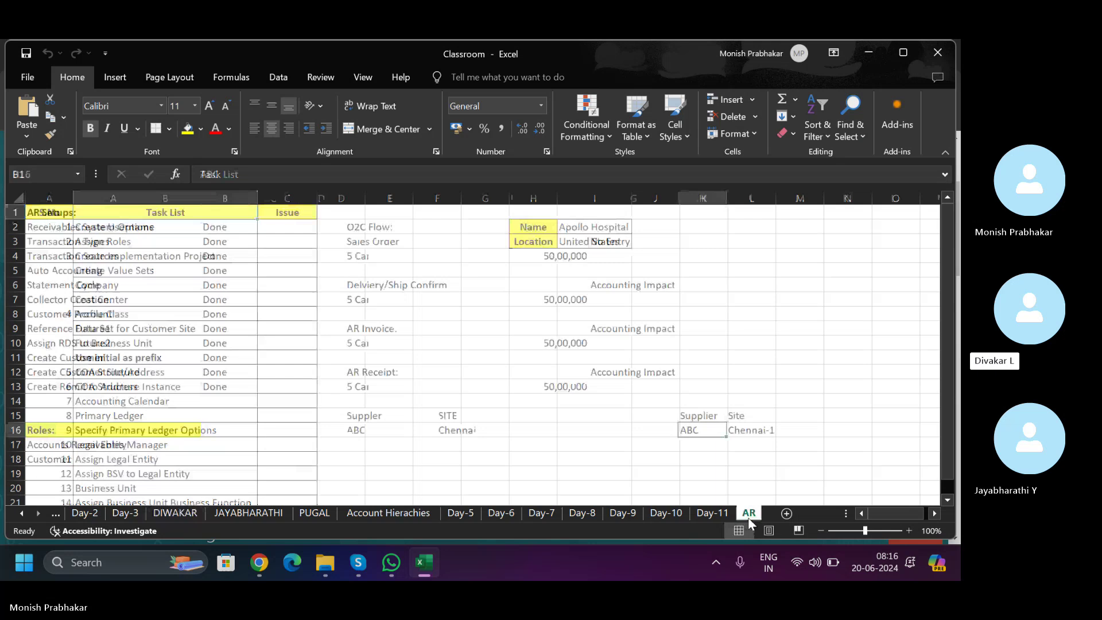
pyautogui.click(577, 474)
pyautogui.click(252, 562)
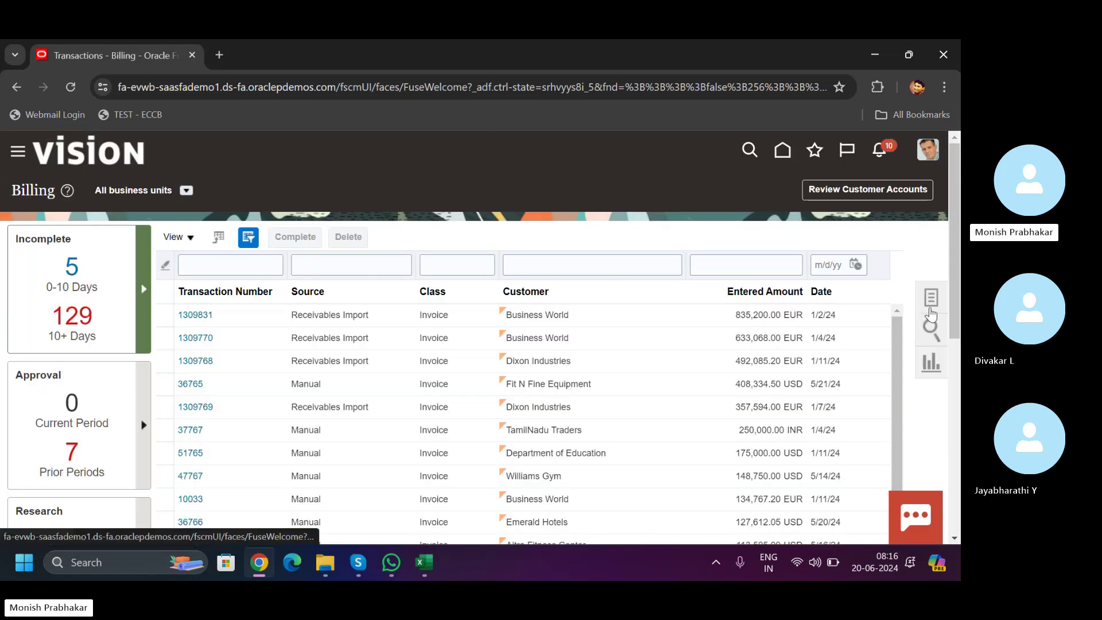
# - From the Billing Tasks panel, start Create Transaction to get a blank US1 USD invoice
pyautogui.click(931, 307)
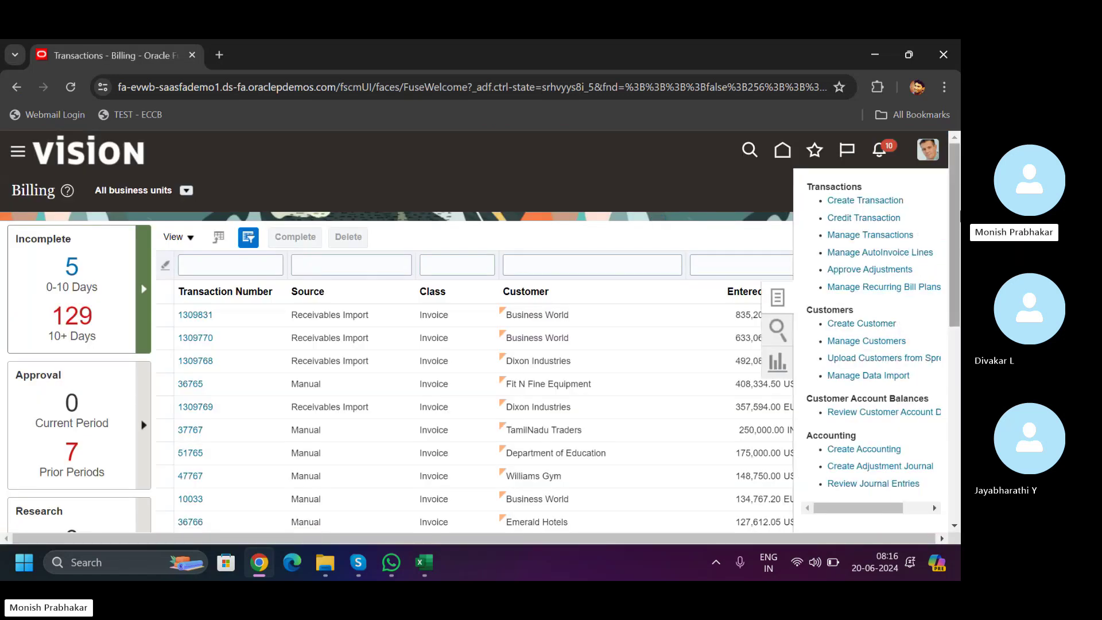
pyautogui.scroll(-1, 872, 287)
pyautogui.scroll(-7, 854, 226)
pyautogui.scroll(8, 853, 226)
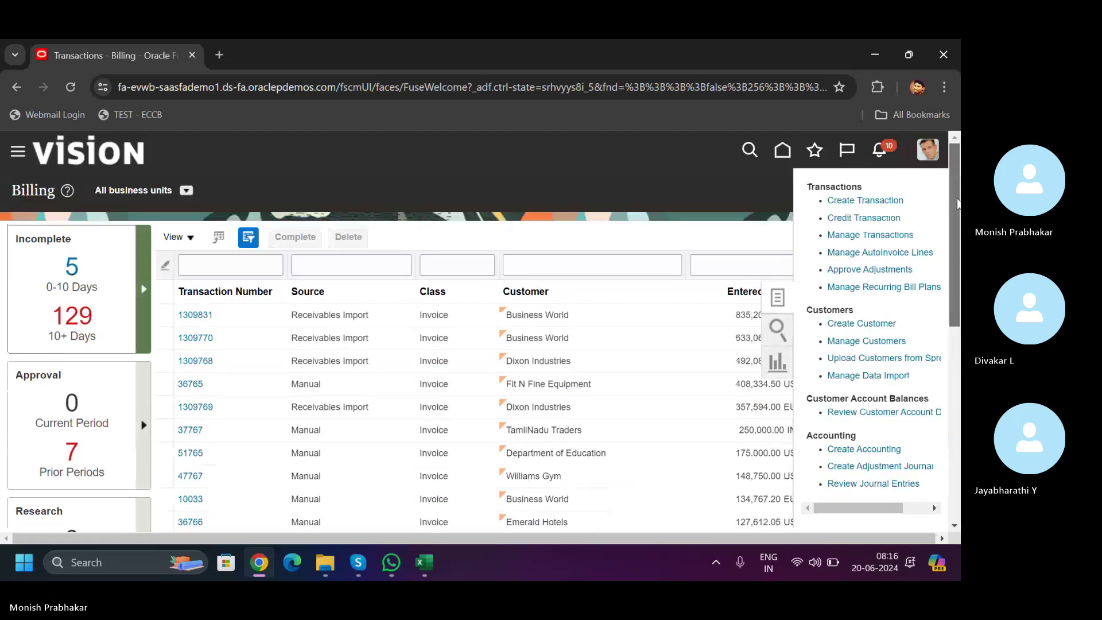
pyautogui.click(843, 200)
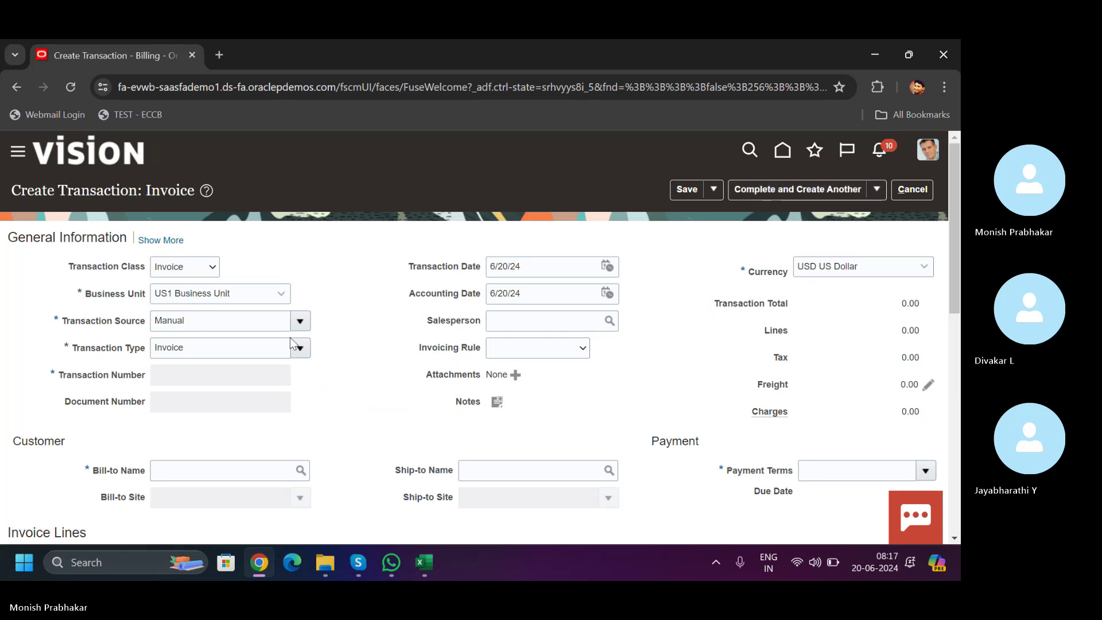
# - Review Transaction Type options unchanged, show more General Information fields, and go to Bill-to Name
pyautogui.click(299, 349)
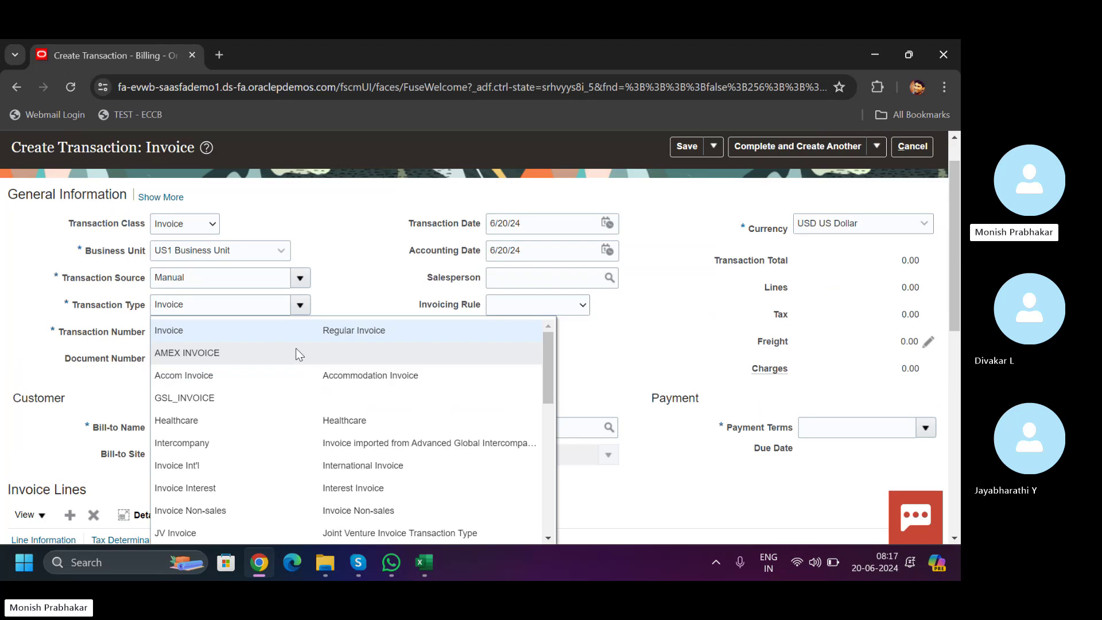
pyautogui.moveTo(543, 365); pyautogui.dragTo(547, 318)
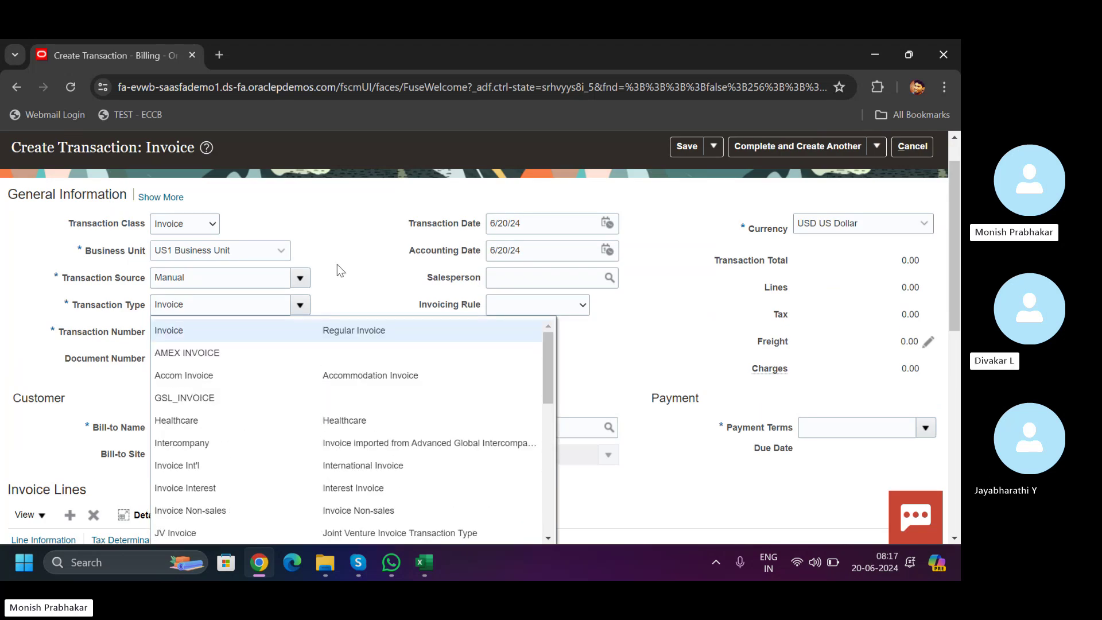
pyautogui.click(370, 246)
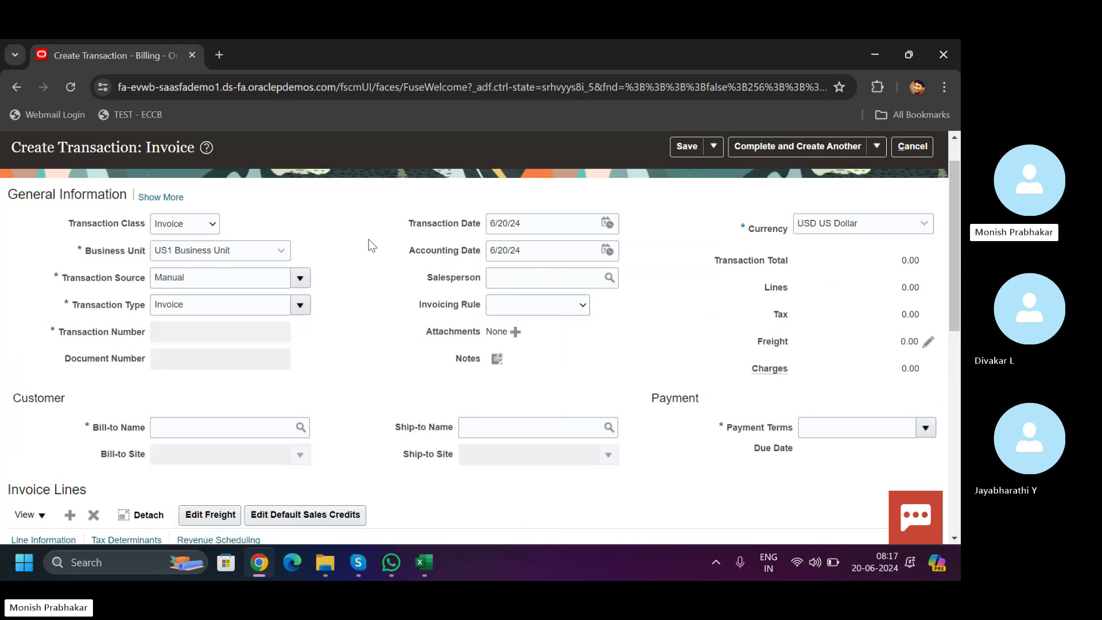
pyautogui.click(162, 427)
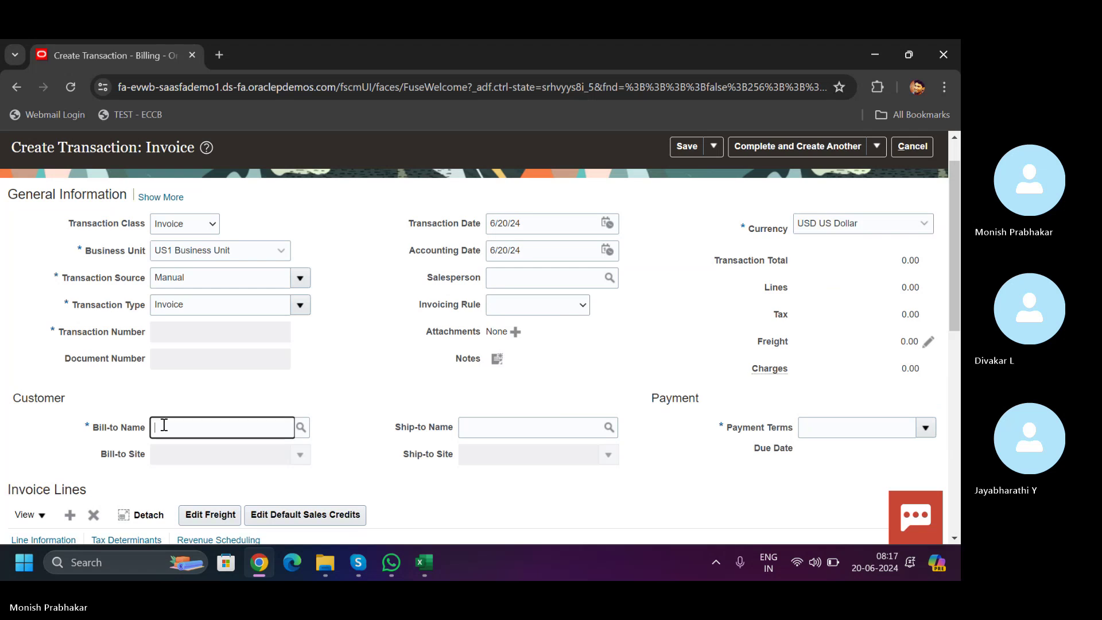
pyautogui.click(161, 198)
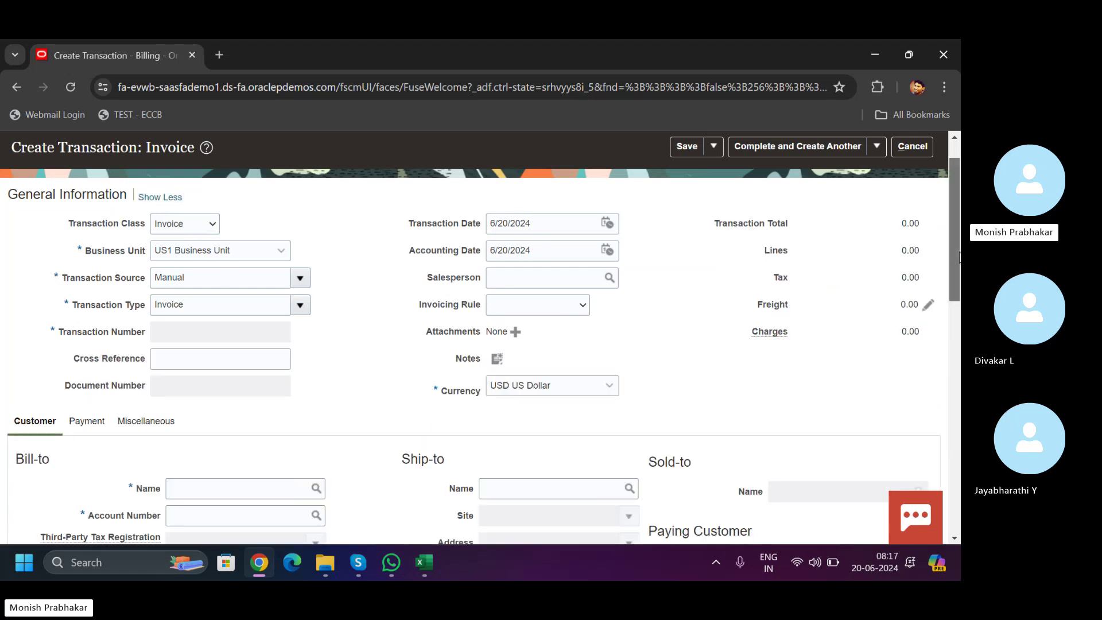
pyautogui.scroll(-4, 959, 258)
pyautogui.click(219, 259)
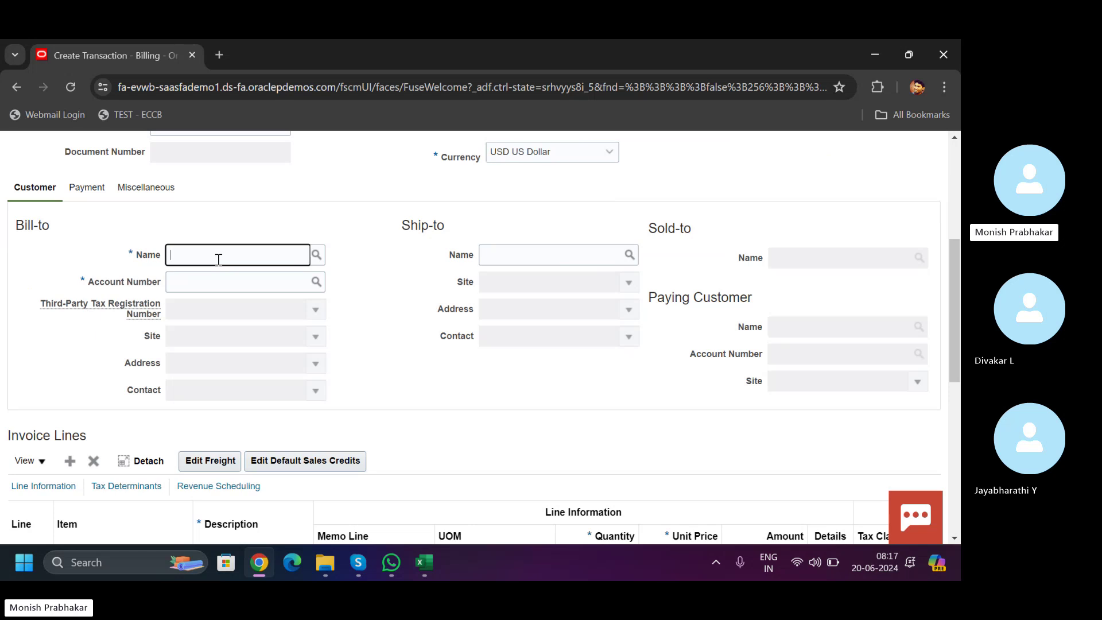
# - Search customers for 'ABC' and select ABC Corporation Americas, account 26370, as the bill-to customer
pyautogui.click(316, 254)
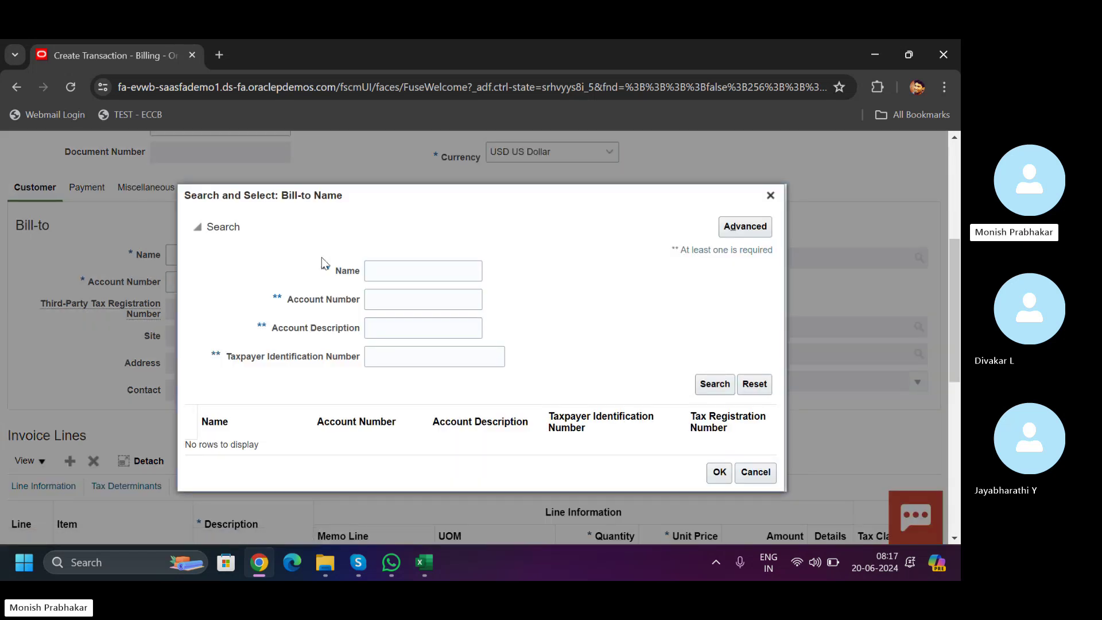
pyautogui.click(388, 273)
pyautogui.write('A')
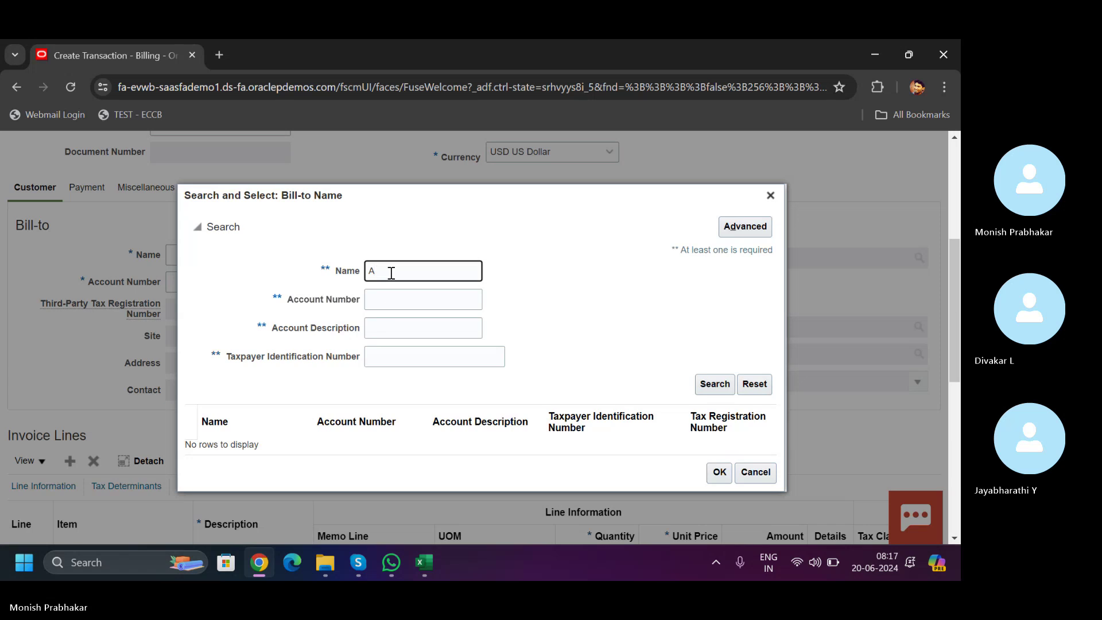
pyautogui.press('Return')
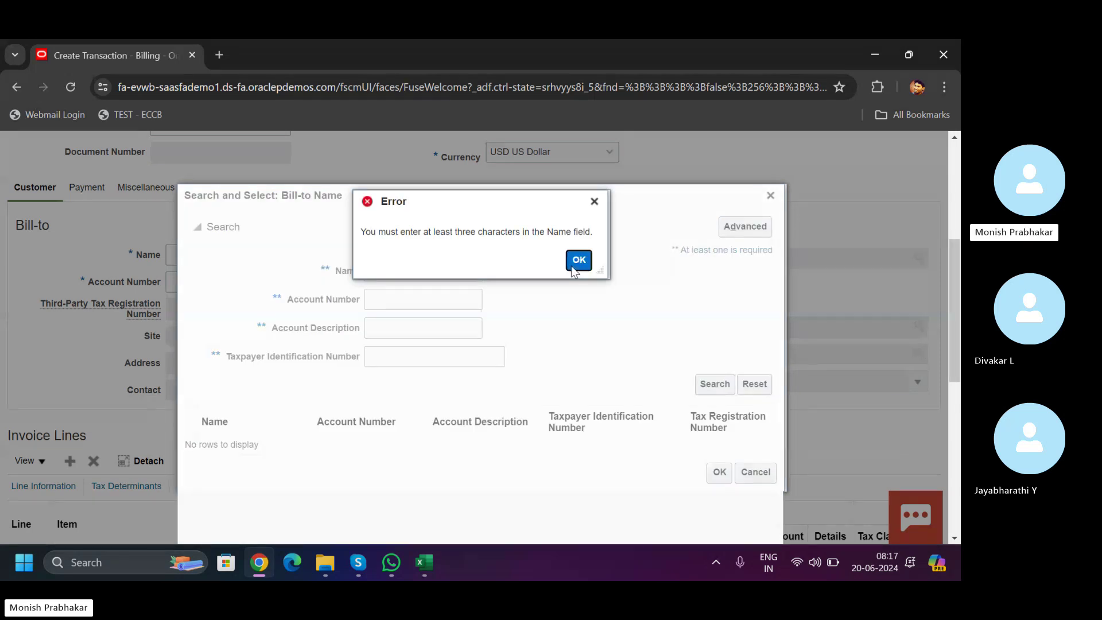
pyautogui.click(572, 267)
pyautogui.write('B')
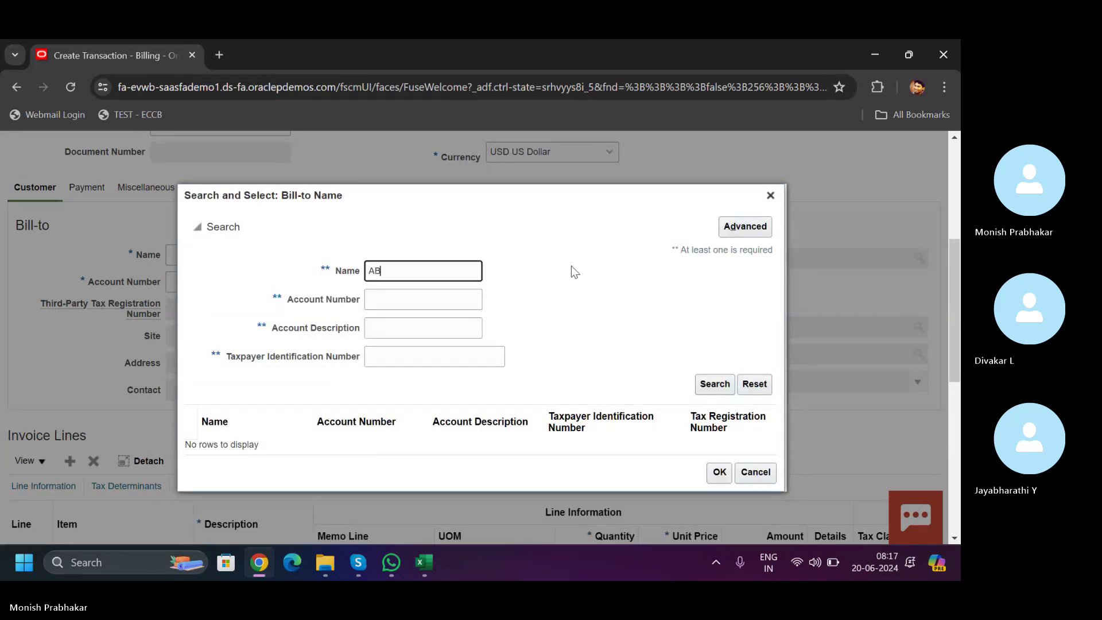
pyautogui.press('Return')
pyautogui.click(577, 260)
pyautogui.write('C')
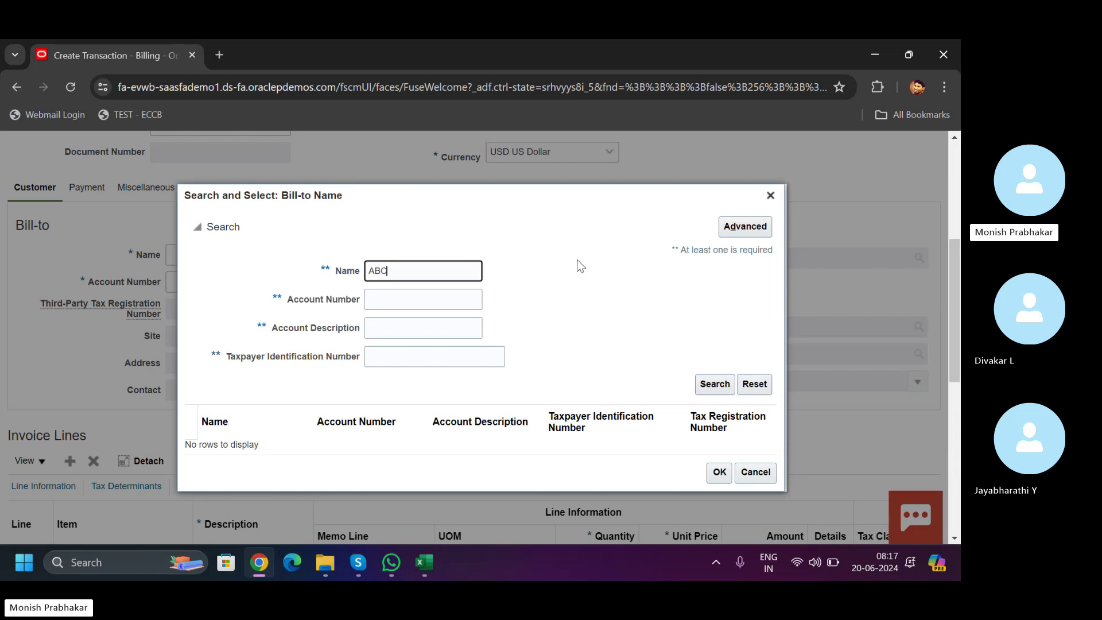
pyautogui.press('Return')
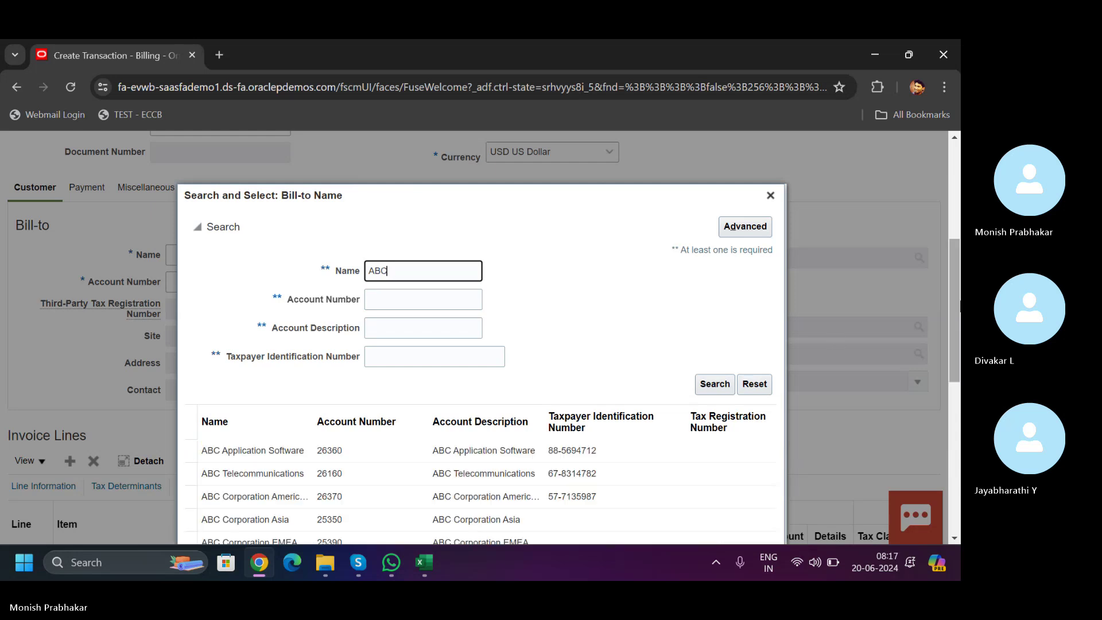
pyautogui.scroll(-3, 575, 355)
pyautogui.click(321, 289)
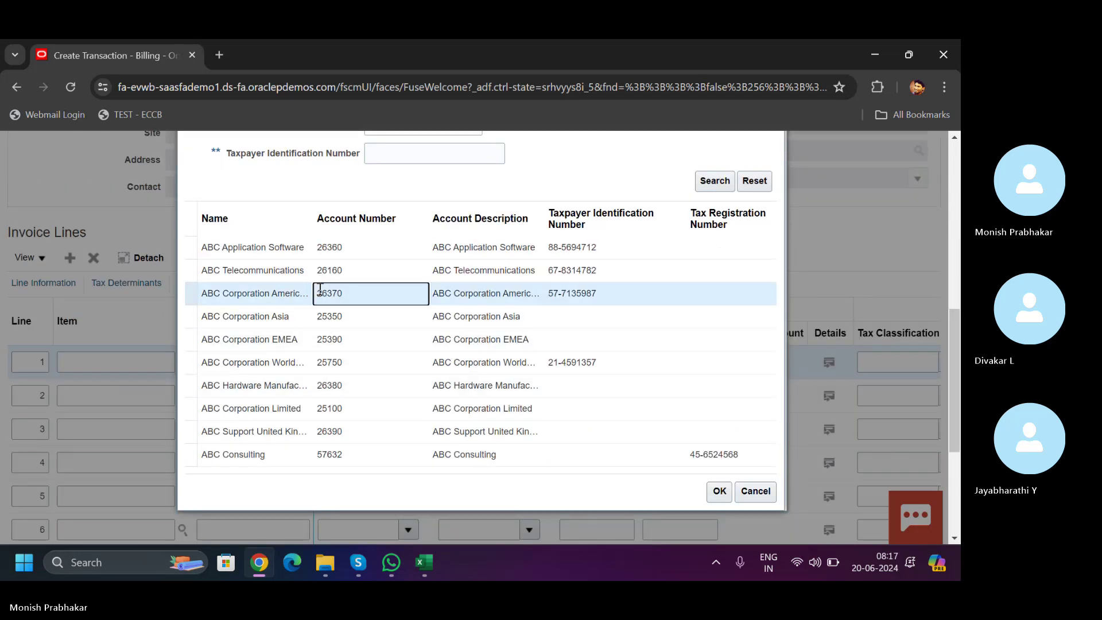
pyautogui.click(720, 492)
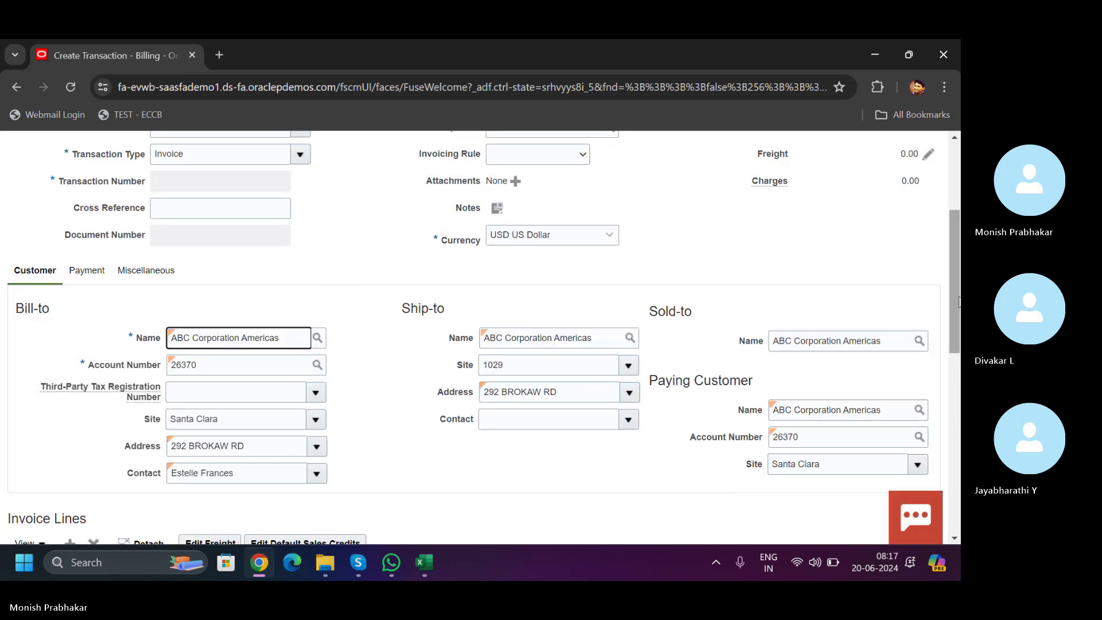
# - In Invoice Lines, give line 1 the SERVICE INVOICE description
pyautogui.scroll(-3, 938, 376)
pyautogui.scroll(-1, 939, 376)
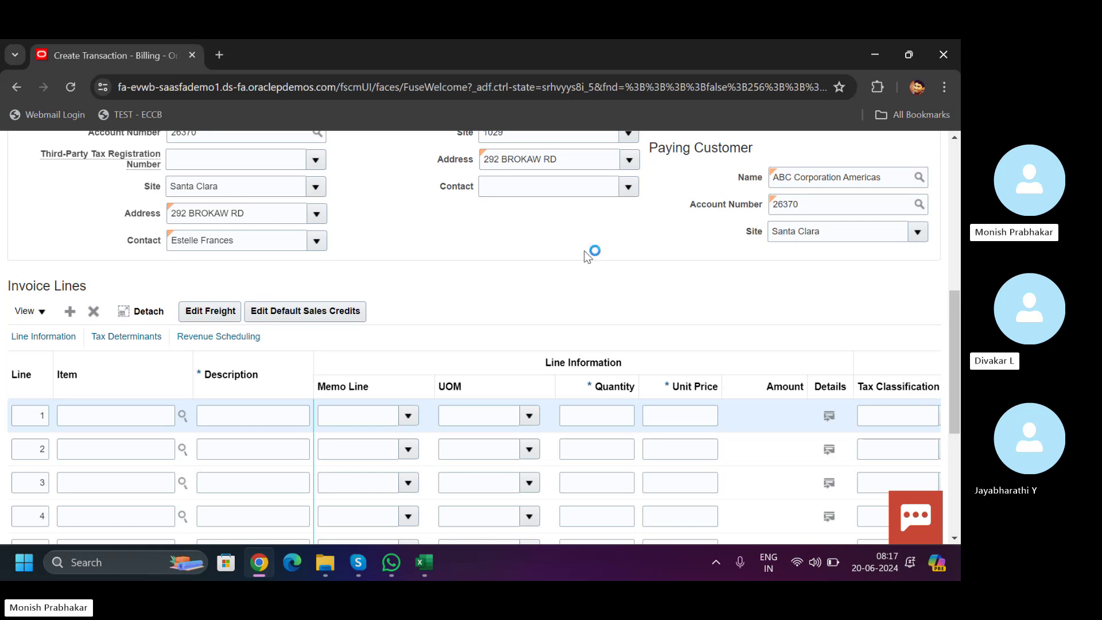
pyautogui.scroll(-2, 949, 400)
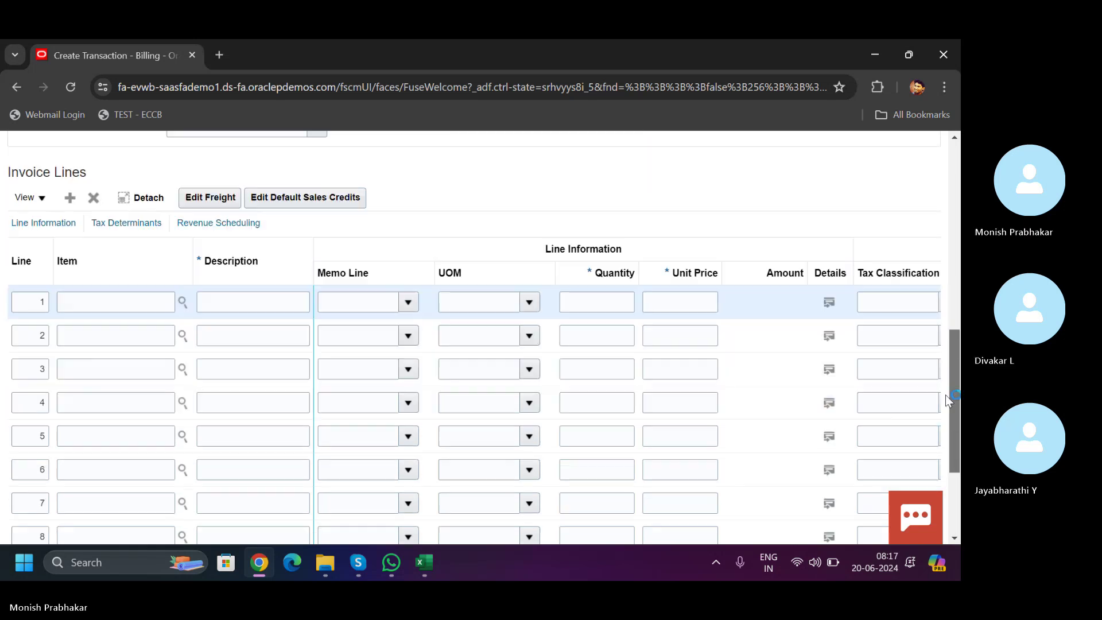
pyautogui.scroll(-2, 948, 400)
pyautogui.scroll(10, 930, 463)
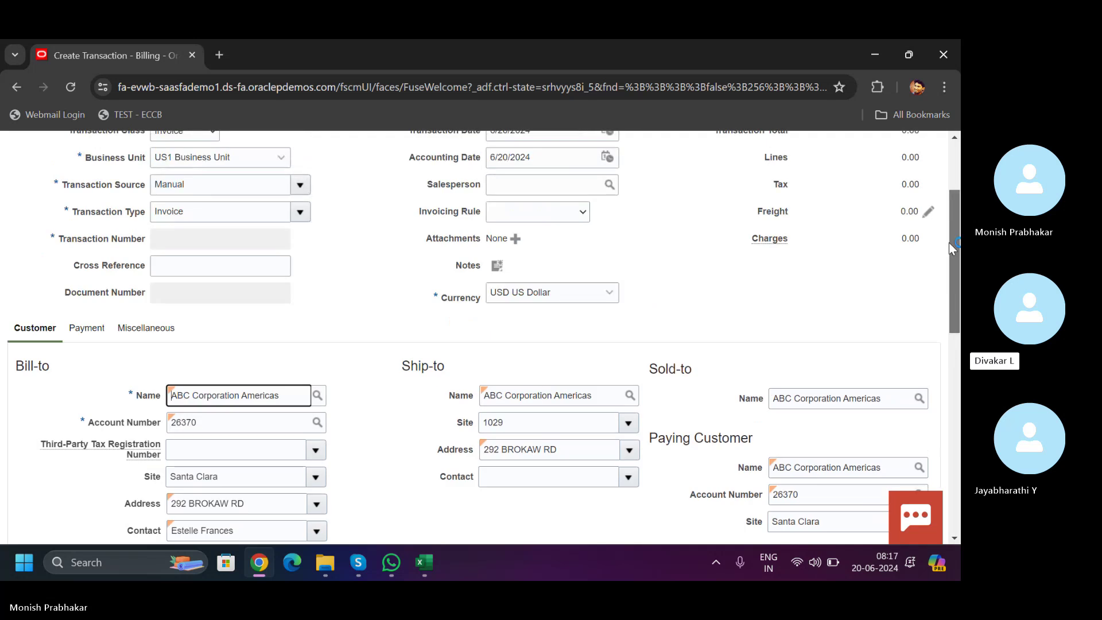
pyautogui.moveTo(949, 242); pyautogui.dragTo(950, 222)
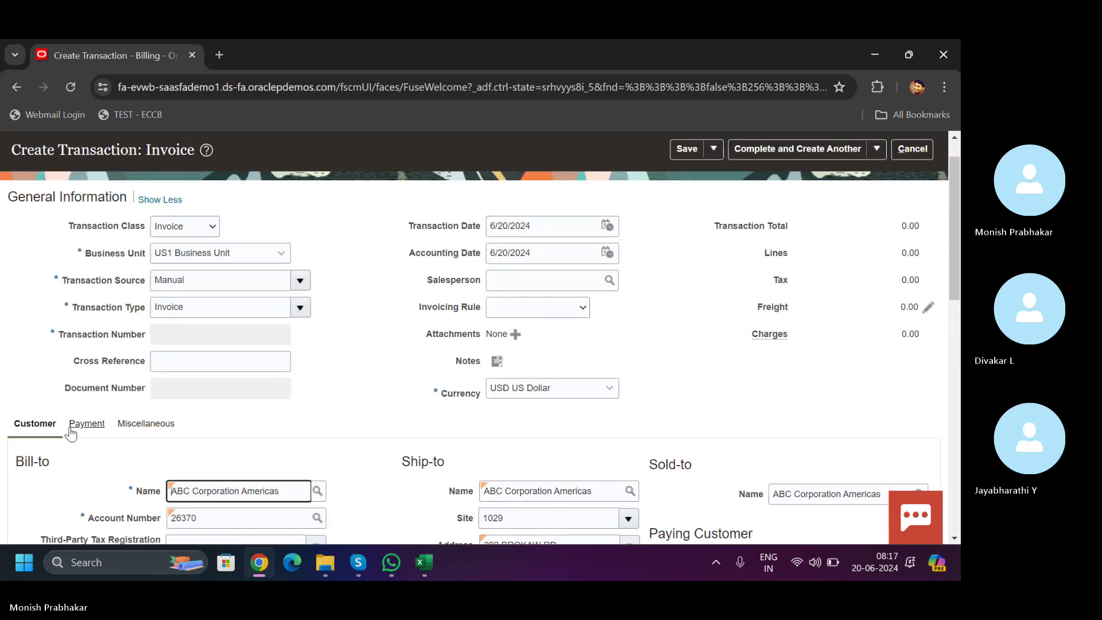
pyautogui.moveTo(953, 297); pyautogui.dragTo(944, 436)
pyautogui.click(113, 402)
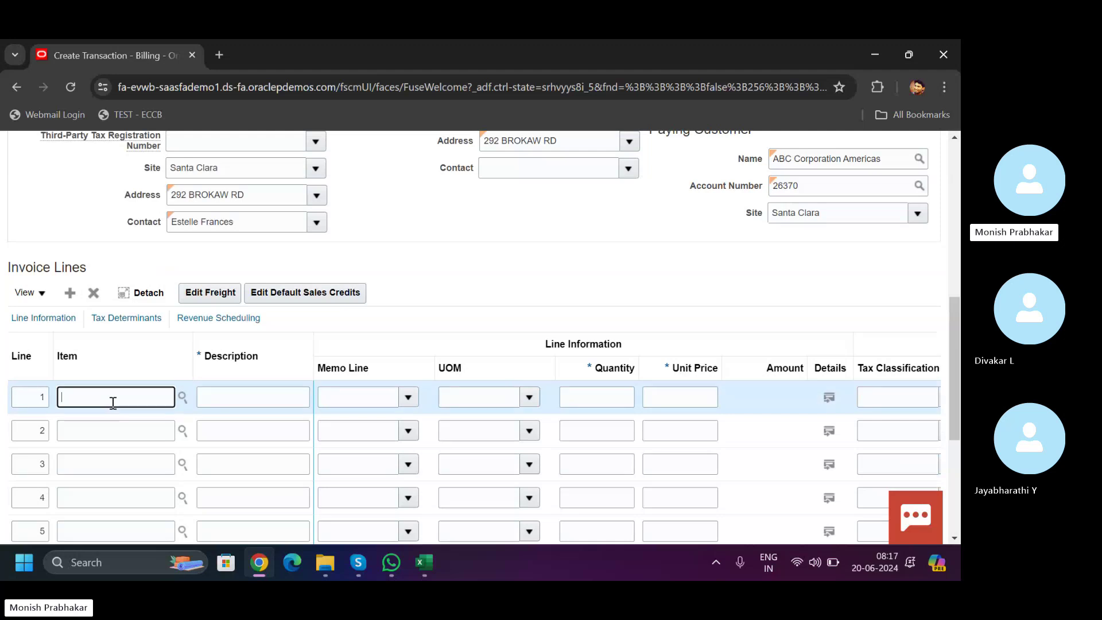
pyautogui.write('SERVICE SALE')
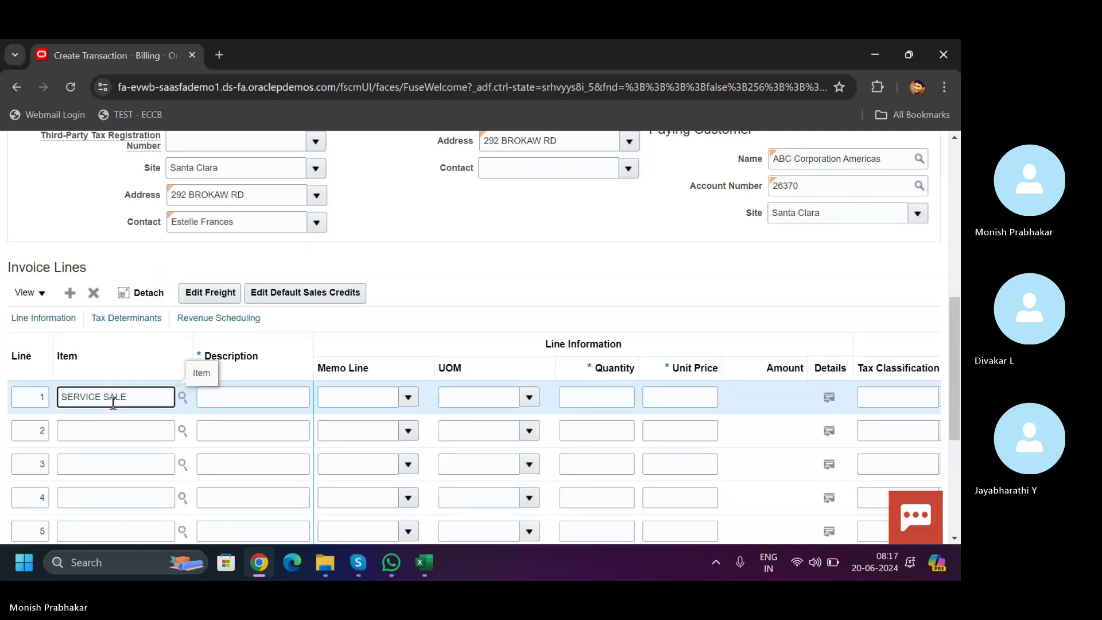
pyautogui.press('BackSpace')
pyautogui.press('BackSpace')
pyautogui.press('BackSpace')
pyautogui.press('BackSpace')
pyautogui.press('BackSpace')
pyautogui.press('BackSpace')
pyautogui.press('BackSpace')
pyautogui.press('BackSpace')
pyautogui.press('BackSpace')
pyautogui.press('Tab')
pyautogui.press('Tab')
pyautogui.write('S')
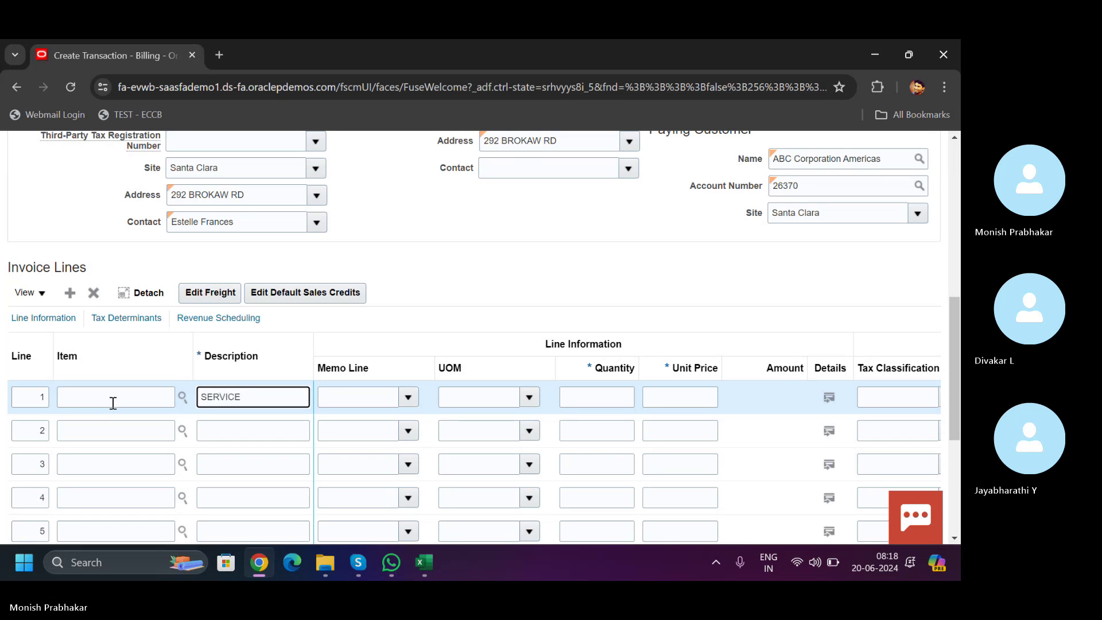
pyautogui.press('Tab')
pyautogui.press('Tab')
pyautogui.press('Tab')
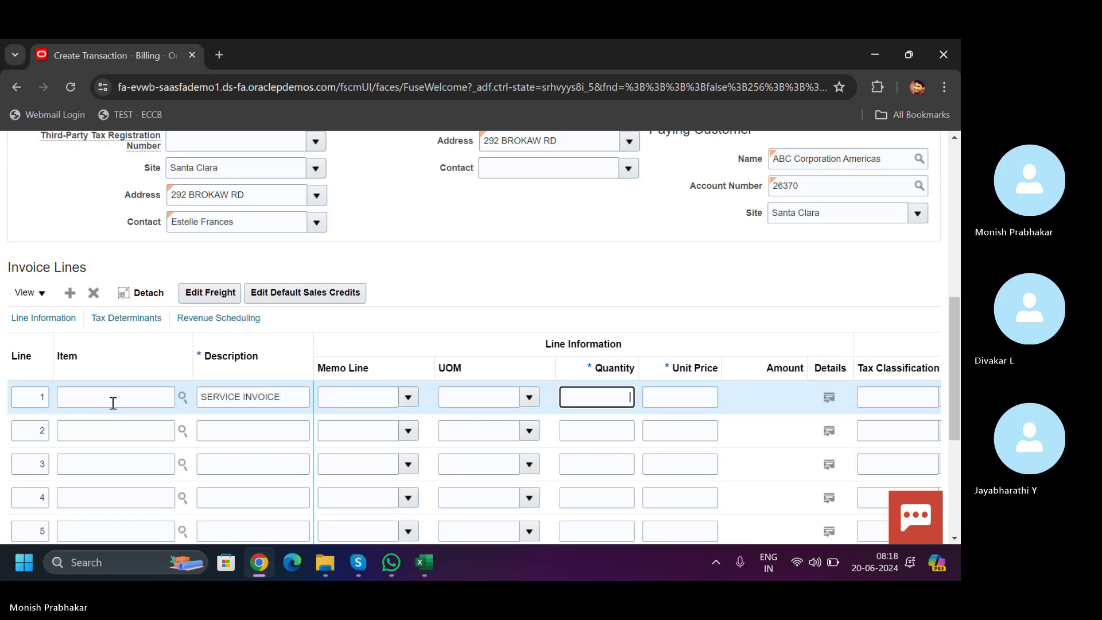
# - Set line 1 to quantity 5 at unit price 1000, totalling 5,000.00
pyautogui.write('5')
pyautogui.press('Tab')
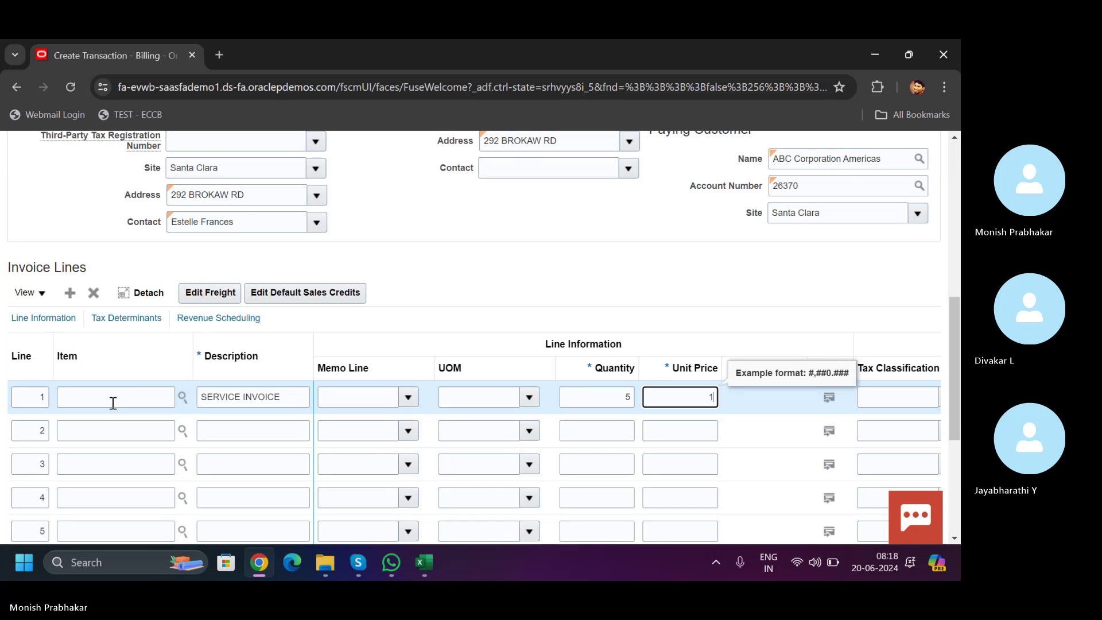
pyautogui.write('1000')
pyautogui.press('Tab')
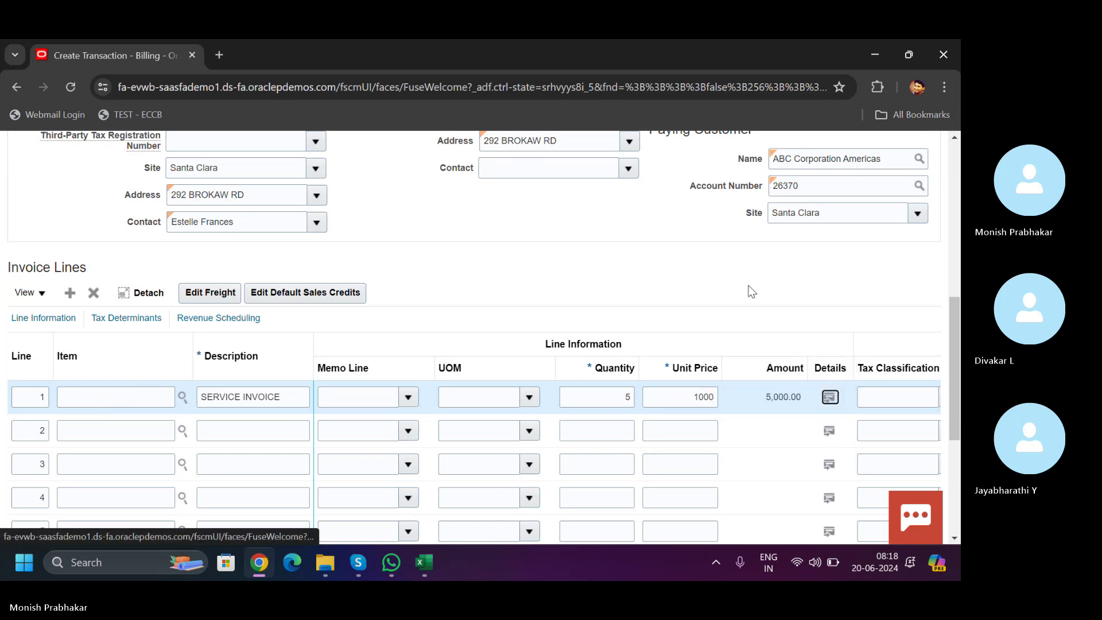
pyautogui.scroll(-4, 945, 460)
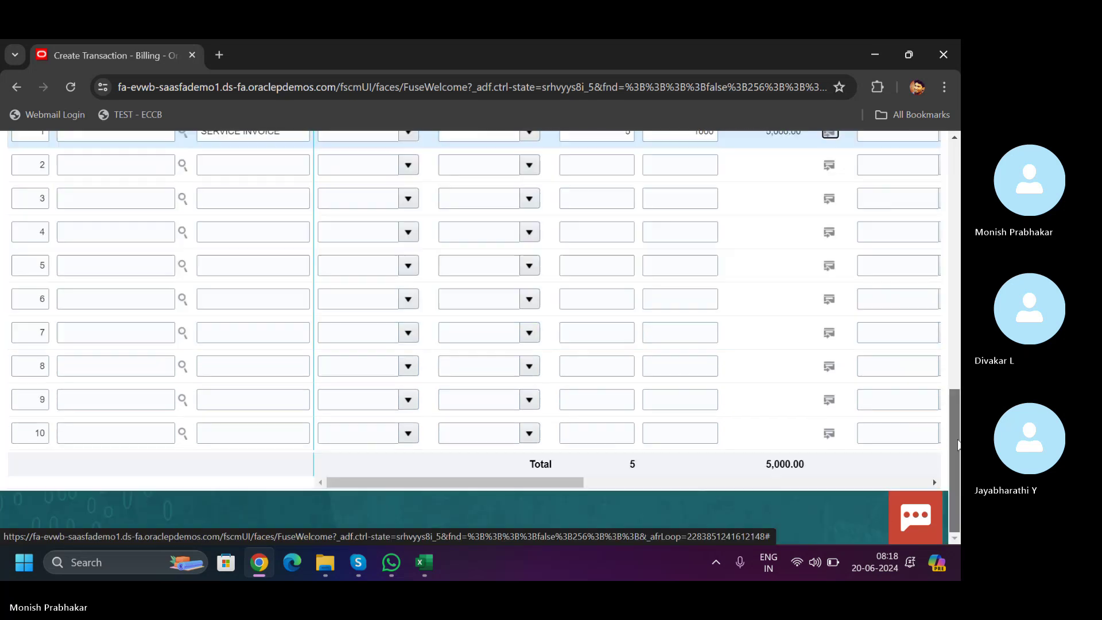
pyautogui.moveTo(531, 483); pyautogui.dragTo(426, 506)
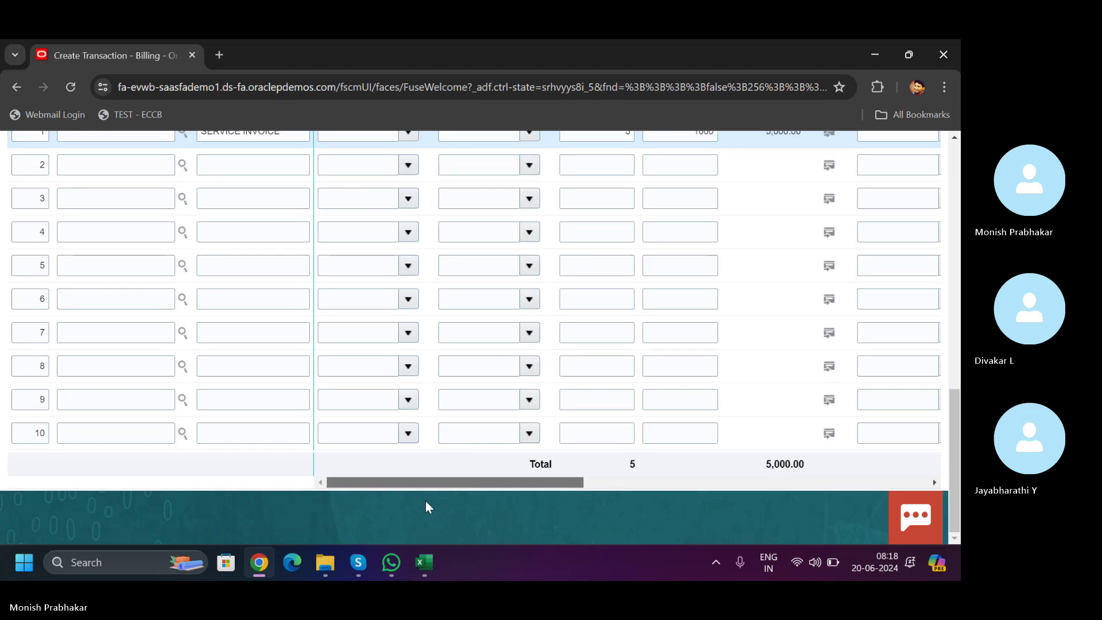
pyautogui.moveTo(954, 460); pyautogui.dragTo(955, 218)
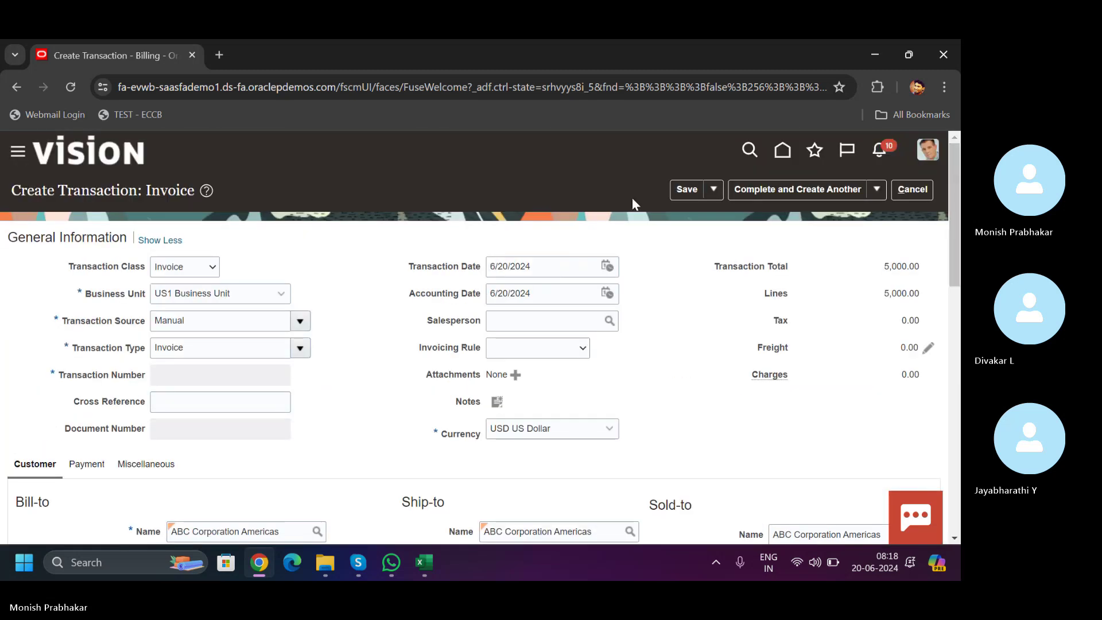
# - Save the transaction, creating Invoice 102765 with 437.50 tax and a 5,437.50 total
pyautogui.click(712, 191)
pyautogui.click(676, 191)
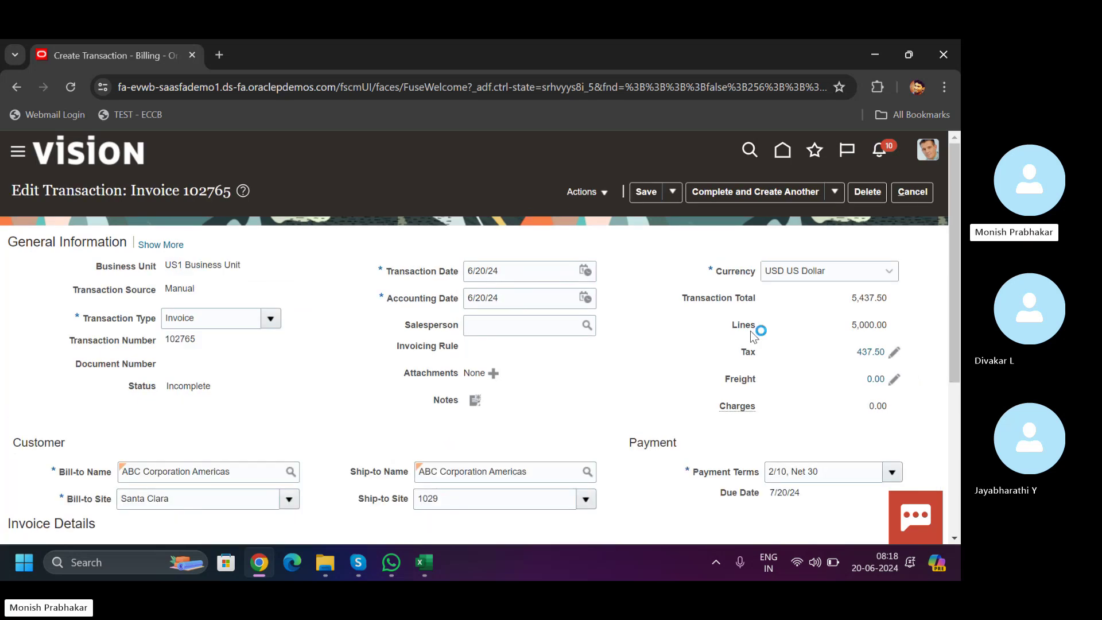
# - Save Invoice 102765's distributions: receivable 5,437.50, revenue 5,000.00, tax 112.50 and 325.00
pyautogui.click(595, 189)
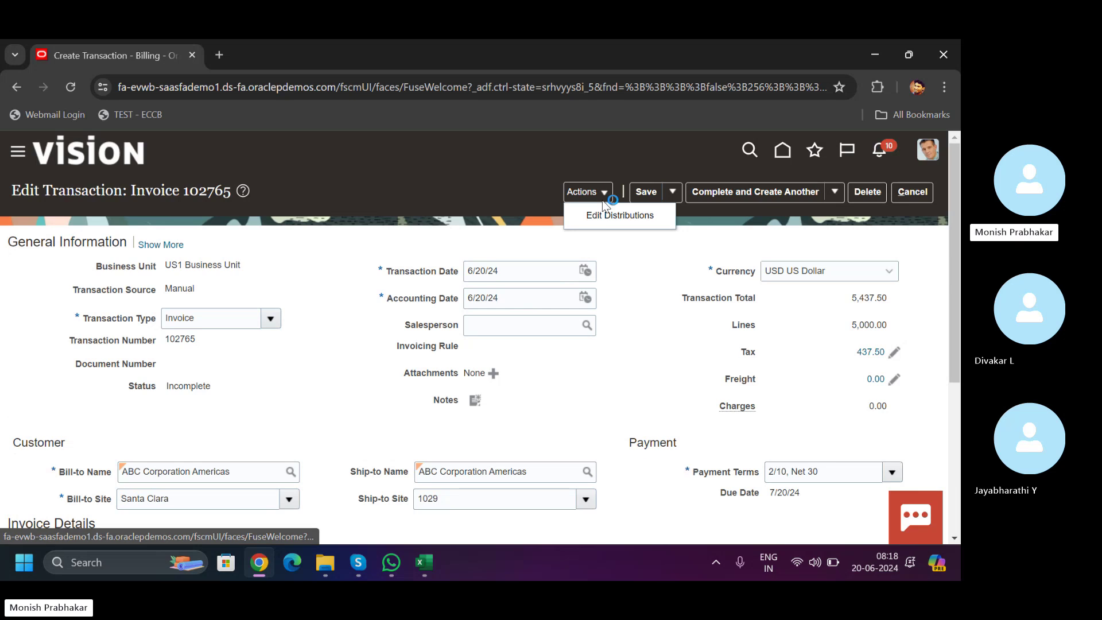
pyautogui.click(602, 211)
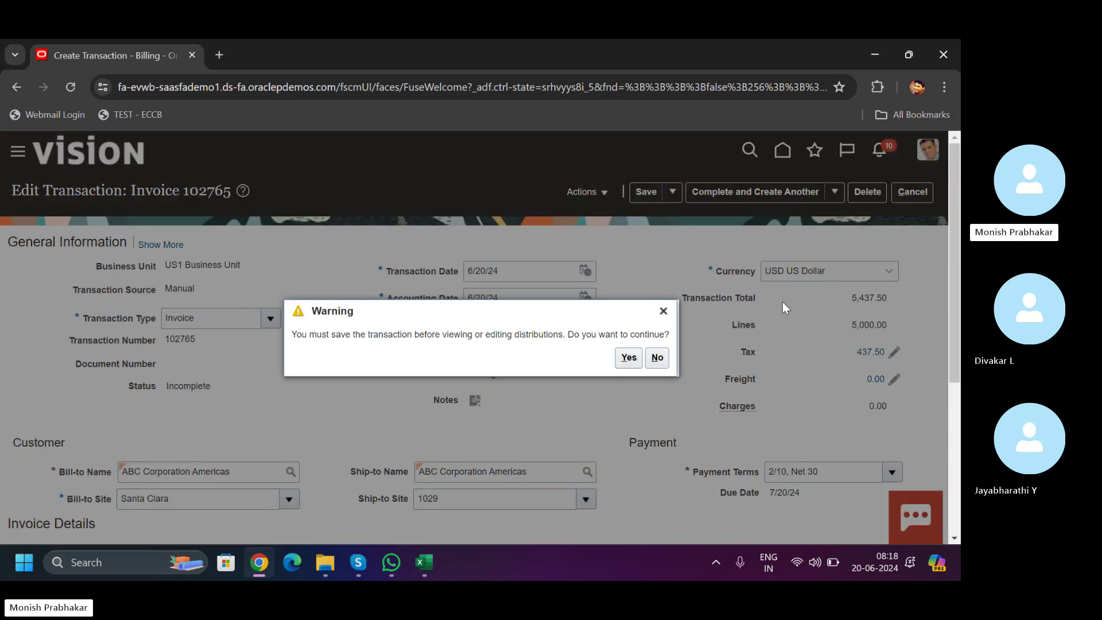
pyautogui.click(621, 362)
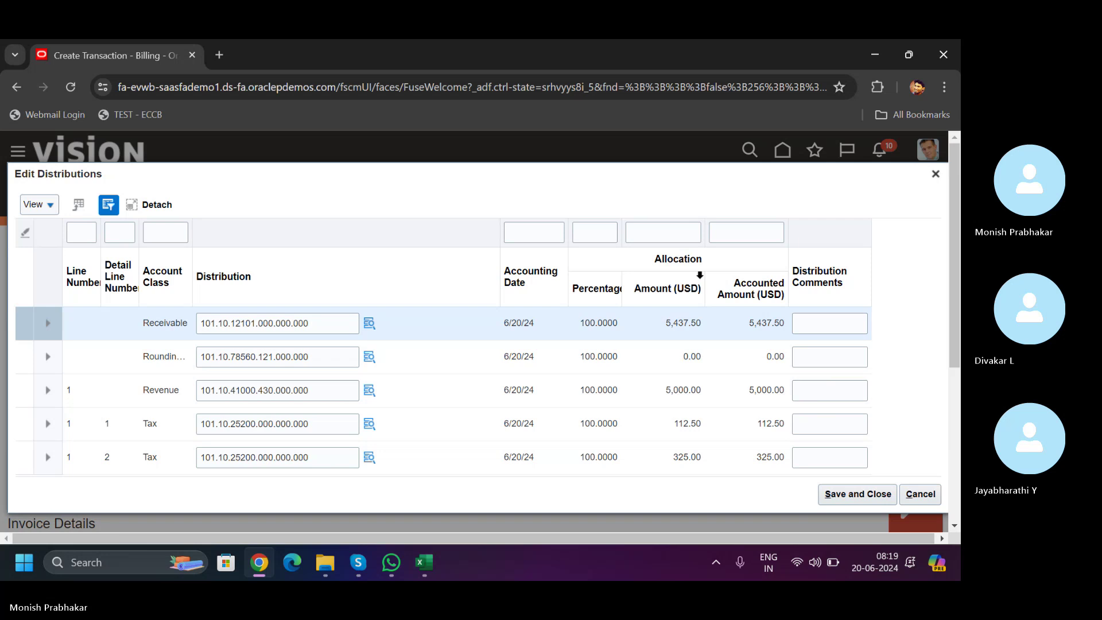
pyautogui.click(846, 492)
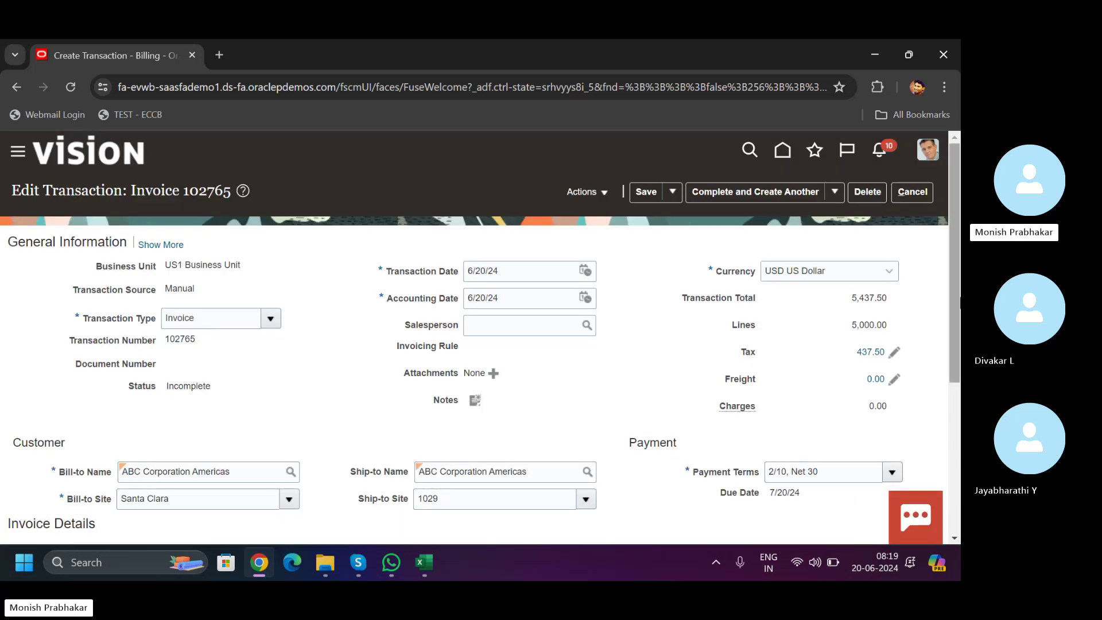
# - Complete and close Invoice 102765 so its status reads Complete with a 5,437.50 total
pyautogui.scroll(-5, 480, 333)
pyautogui.scroll(5, 917, 258)
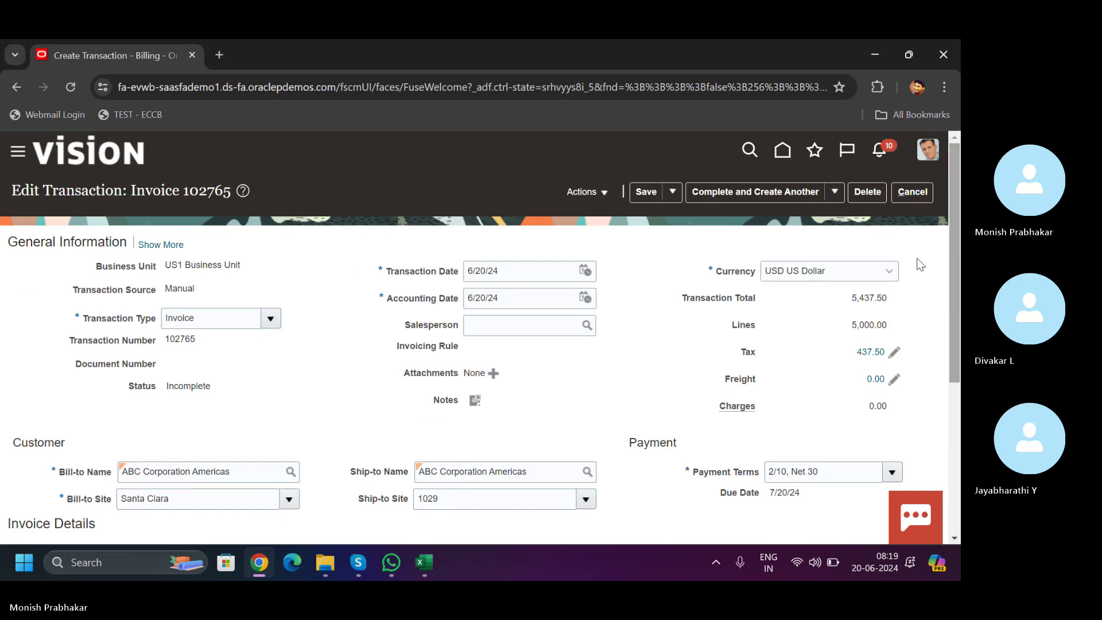
pyautogui.click(673, 192)
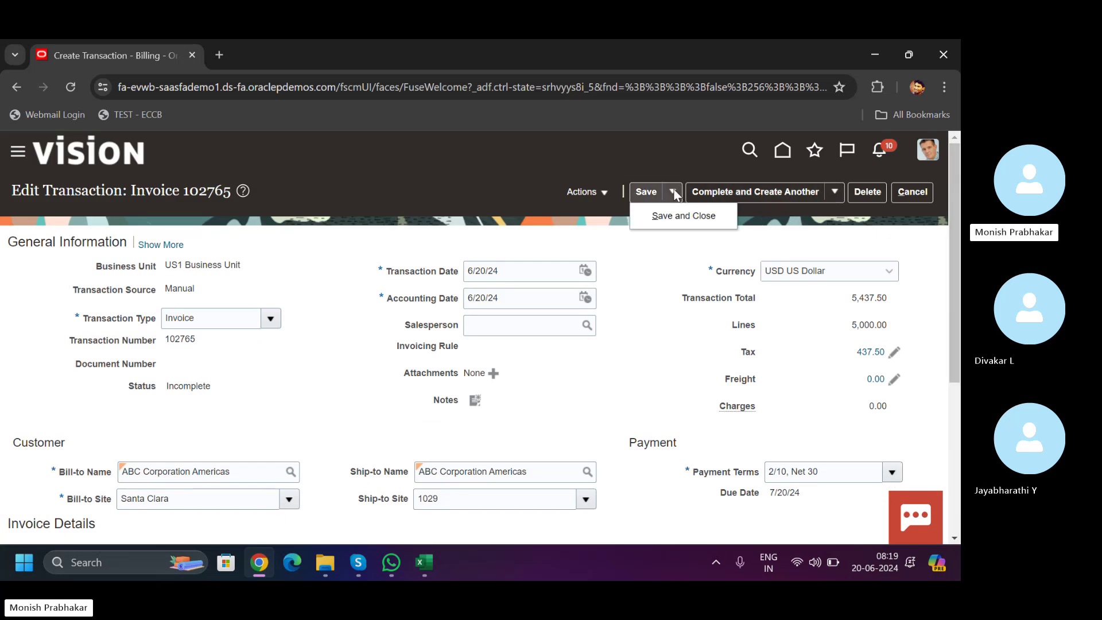
pyautogui.click(834, 192)
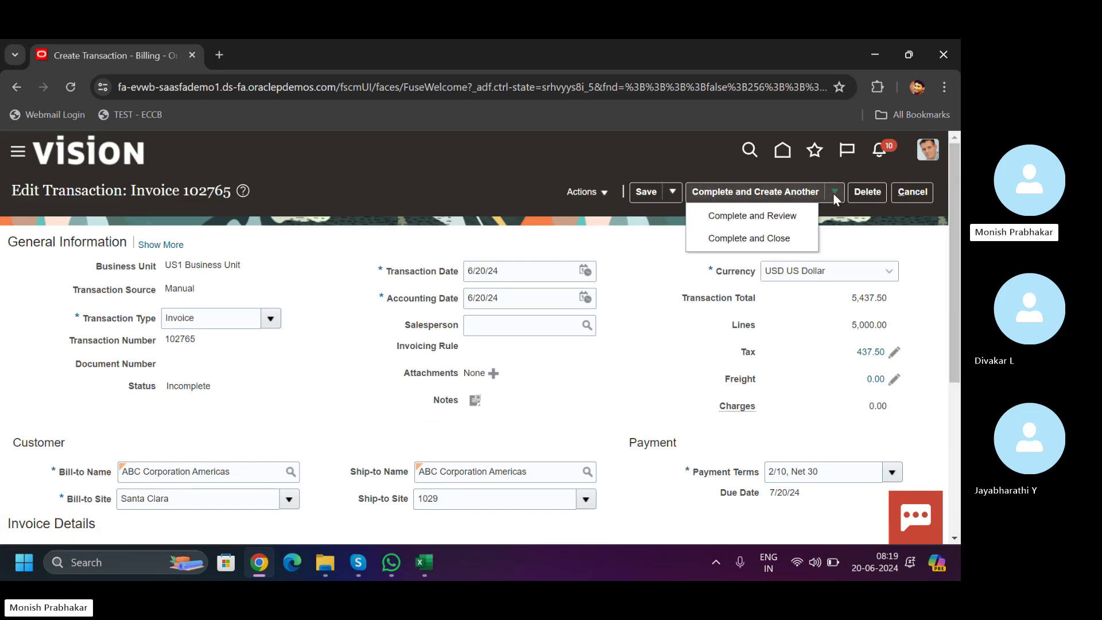
pyautogui.click(742, 237)
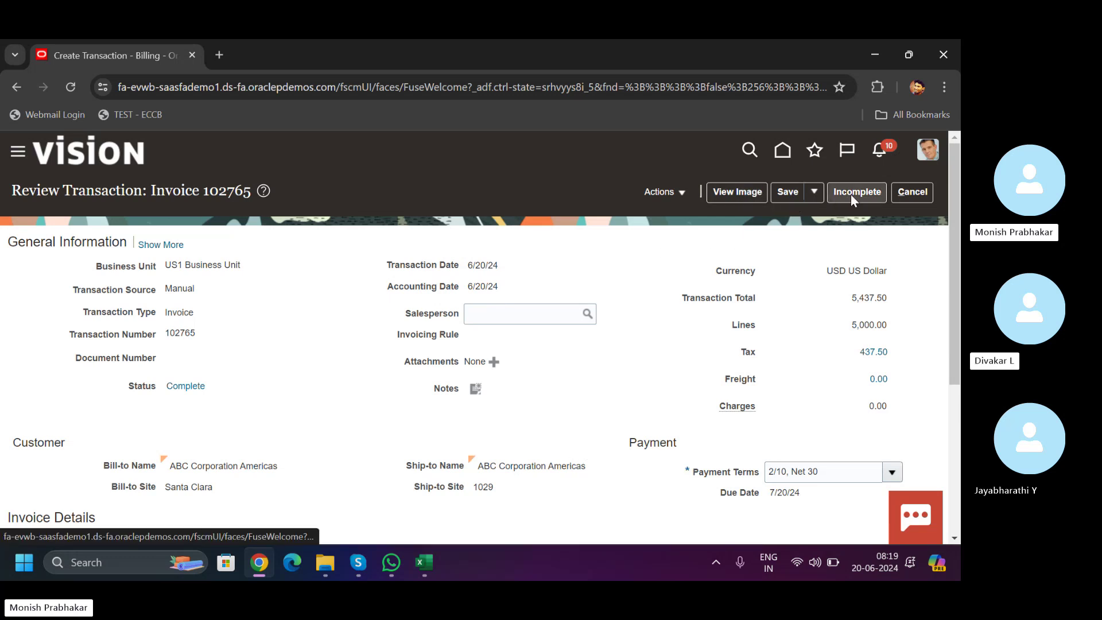
pyautogui.click(660, 190)
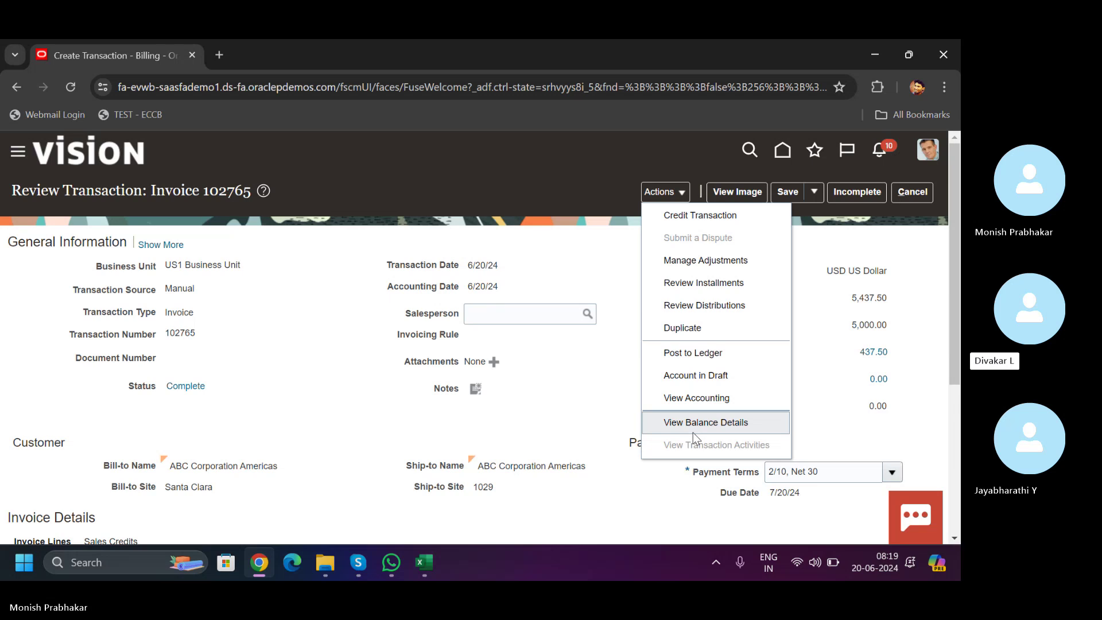
pyautogui.click(693, 432)
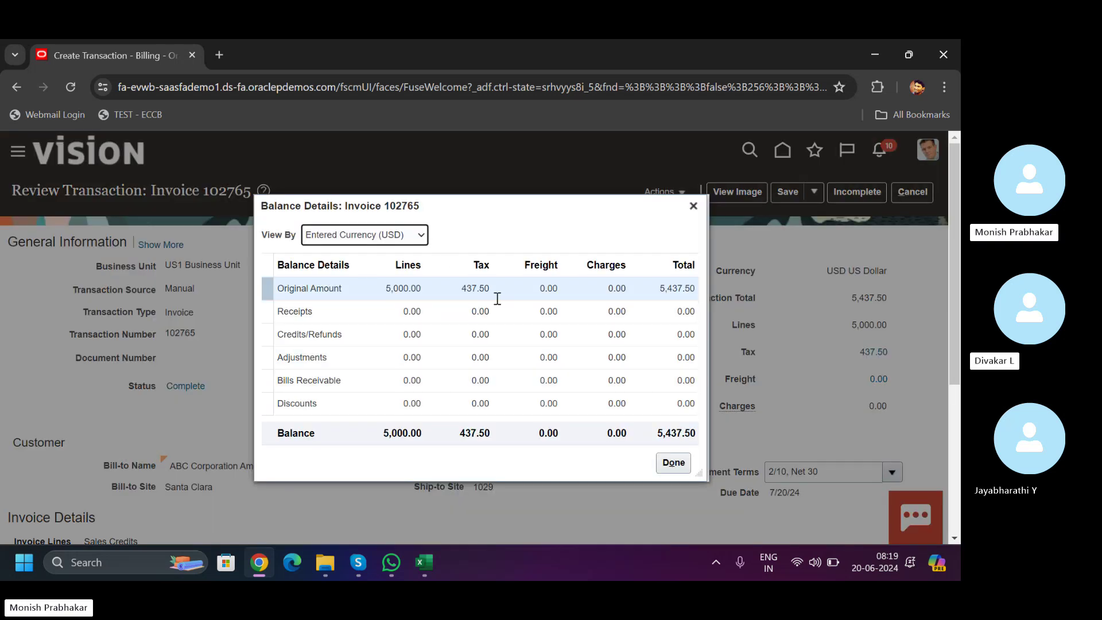
pyautogui.click(310, 315)
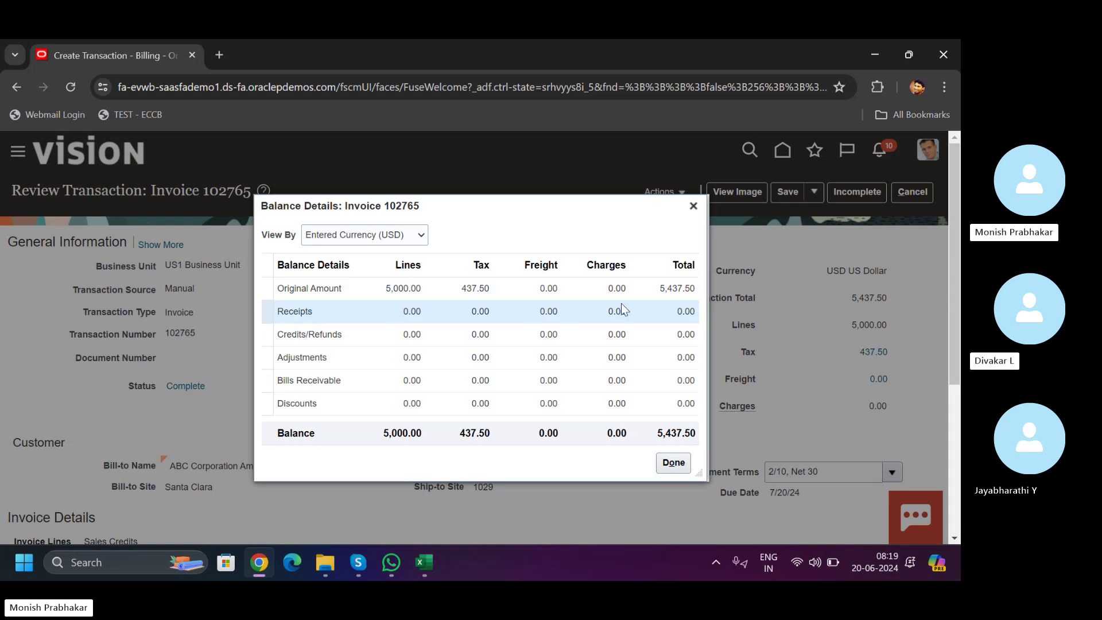
pyautogui.click(398, 341)
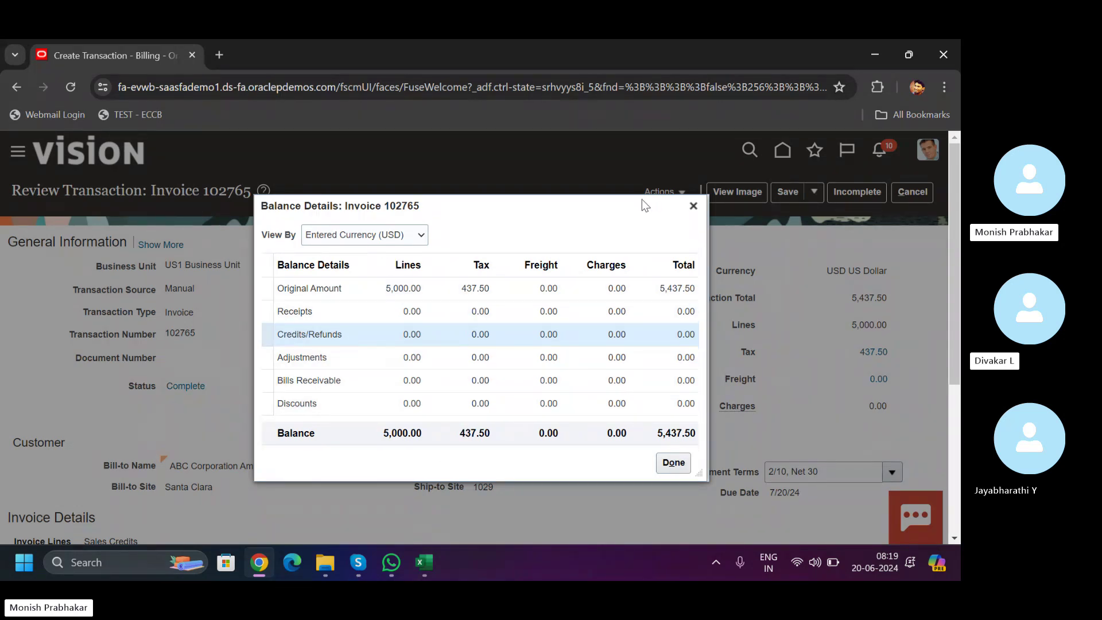
pyautogui.click(693, 205)
pyautogui.click(680, 194)
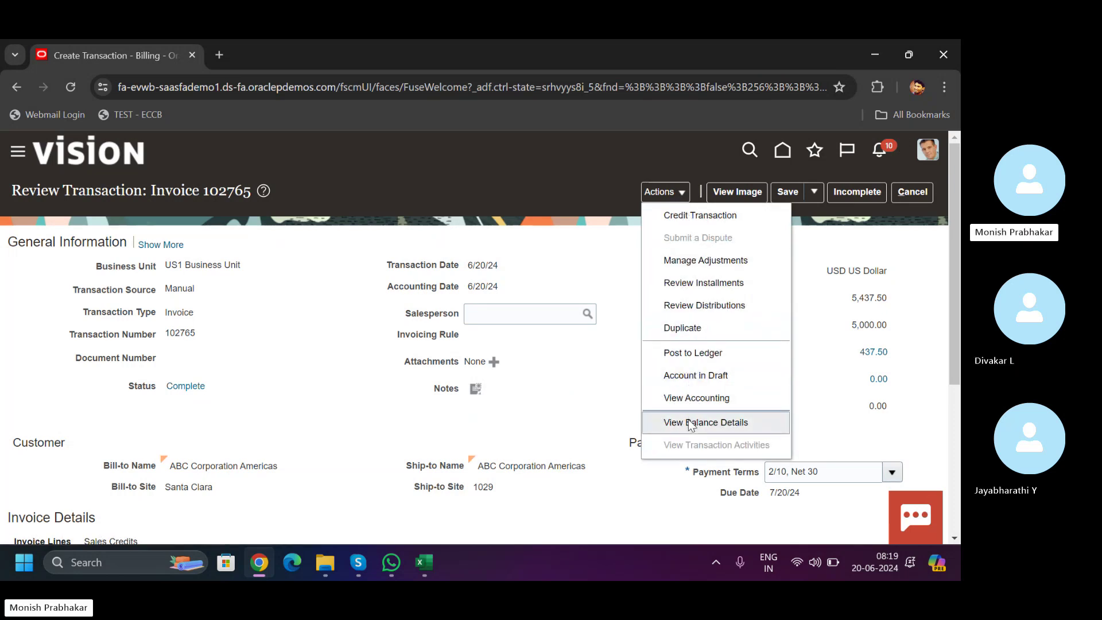
# - Submit adjustment 4144: an Adjustment (Bad Debt) invoice adjustment of -5,437.50
pyautogui.click(696, 267)
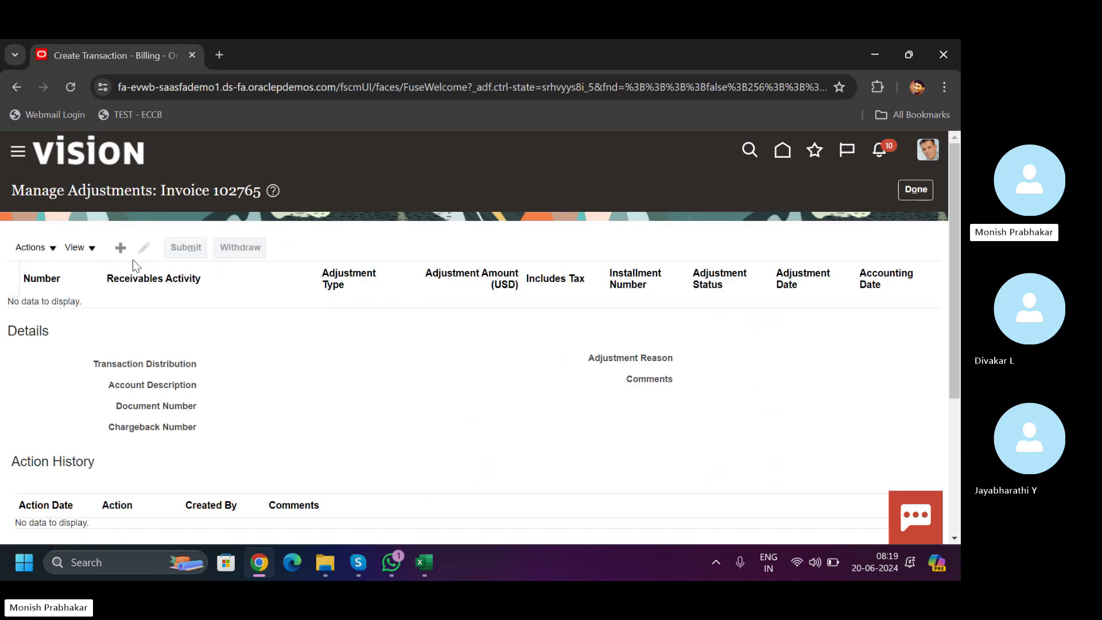
pyautogui.click(121, 247)
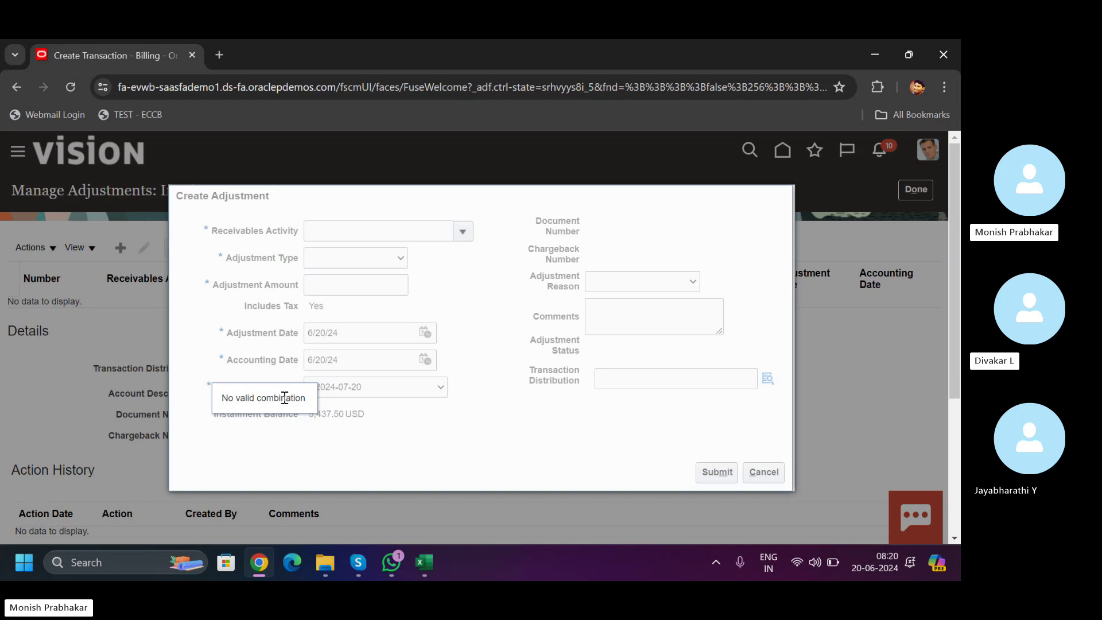
pyautogui.click(463, 231)
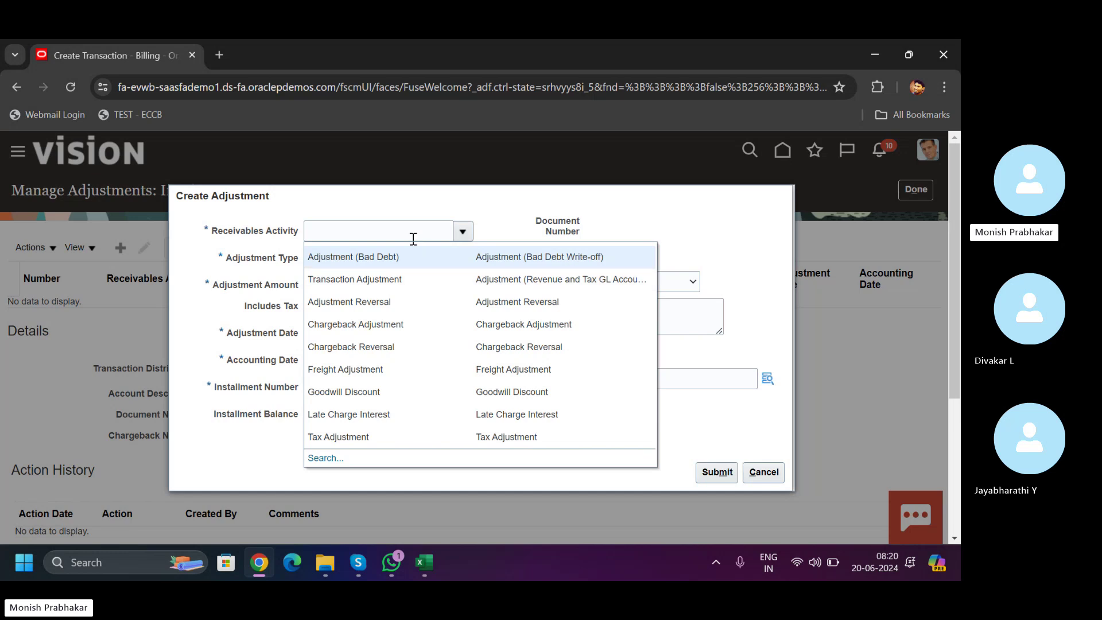
pyautogui.click(390, 257)
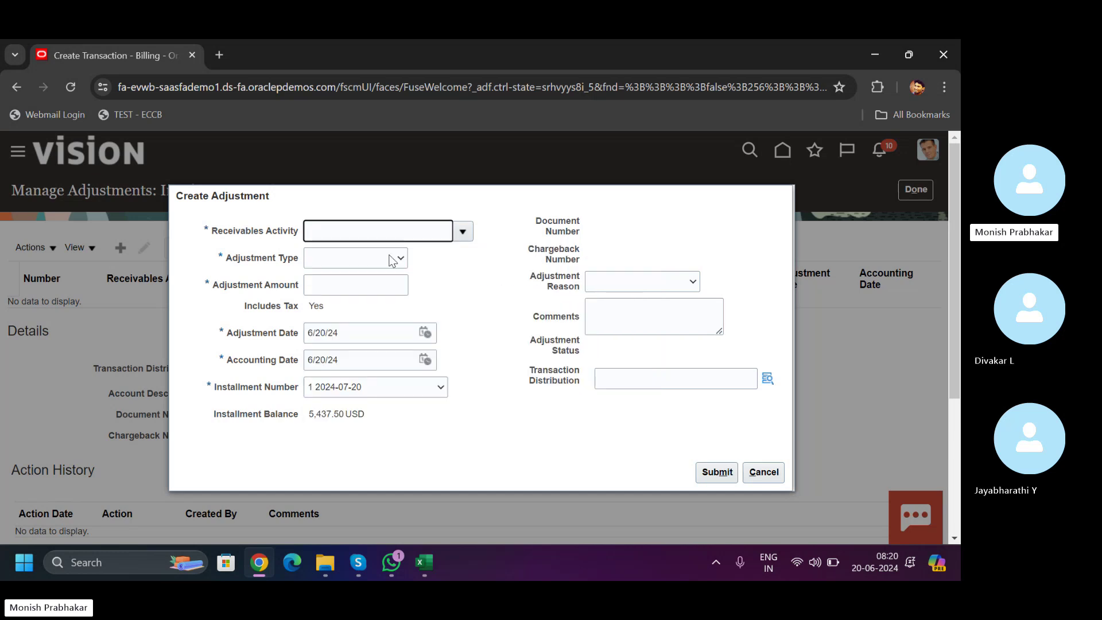
pyautogui.click(349, 261)
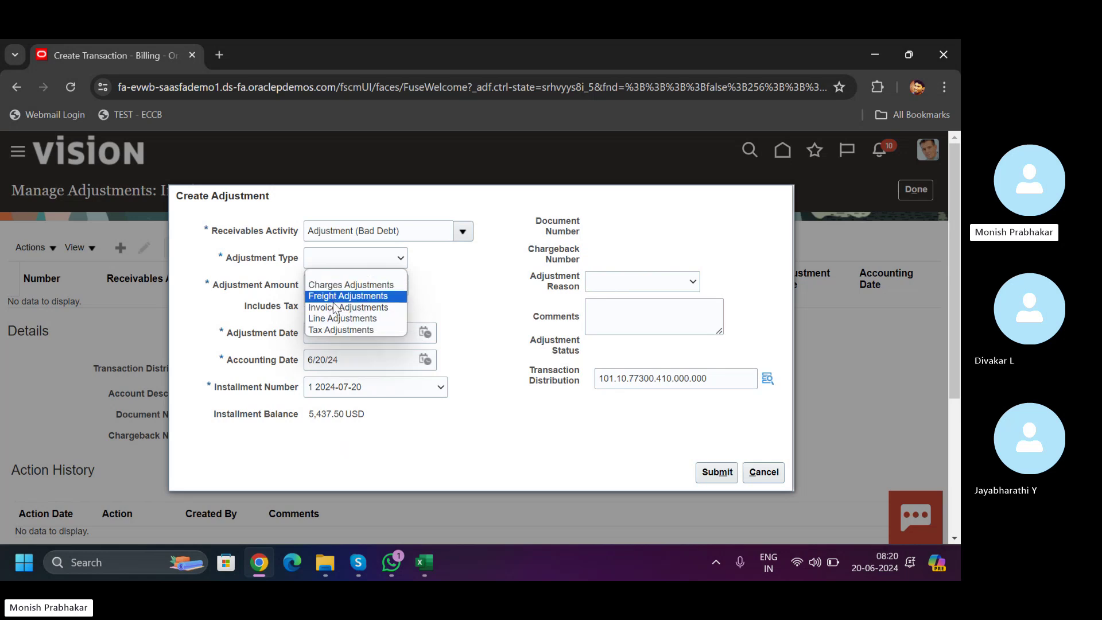
pyautogui.click(327, 307)
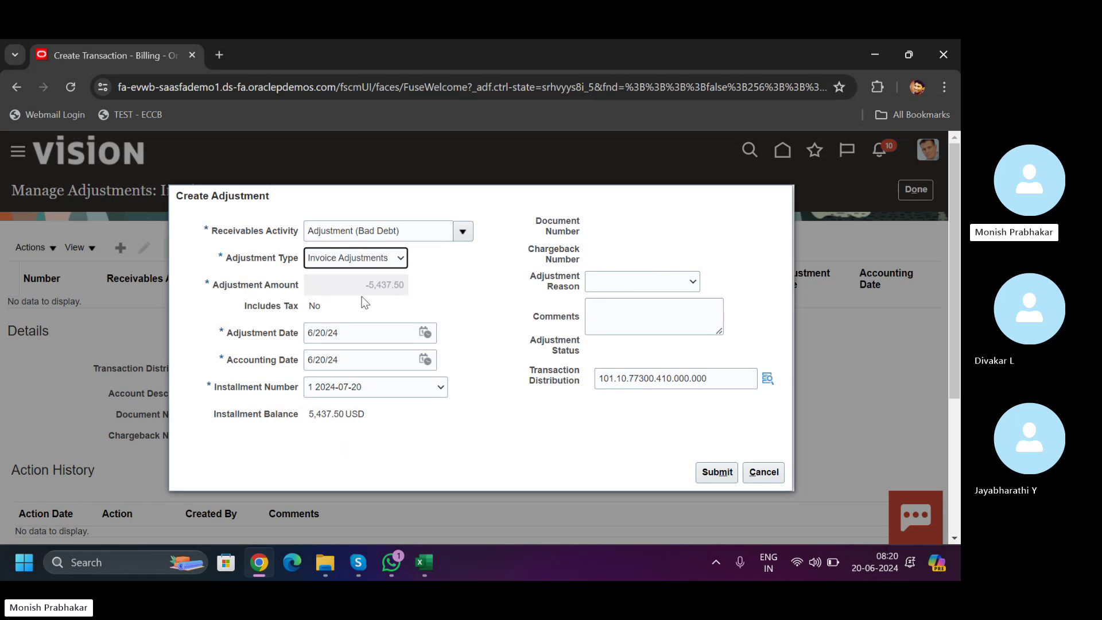
pyautogui.click(716, 473)
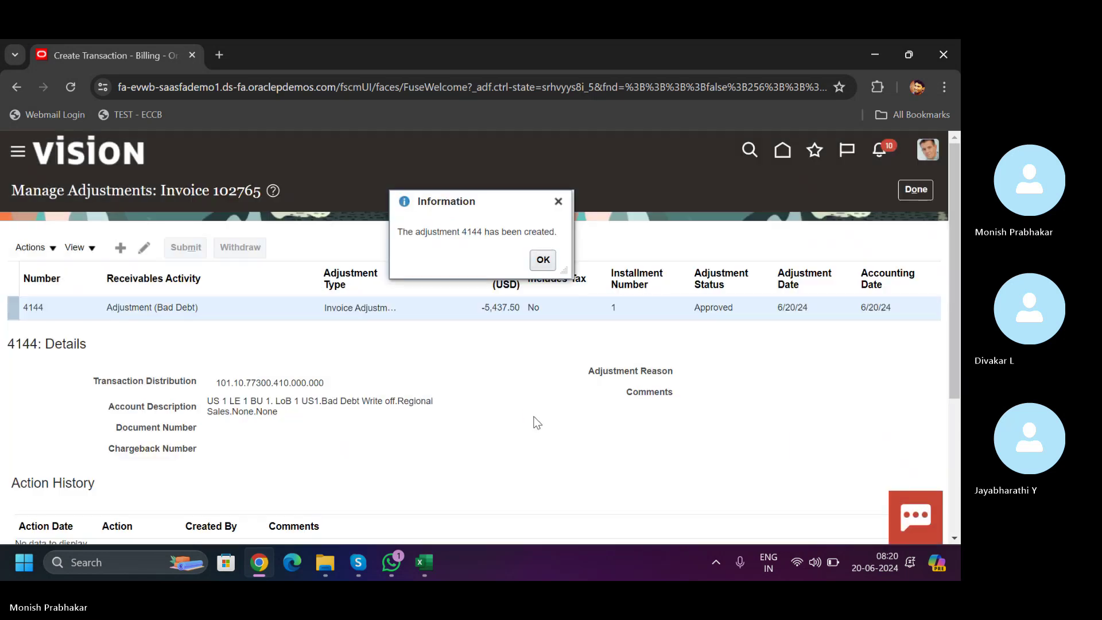
pyautogui.click(543, 261)
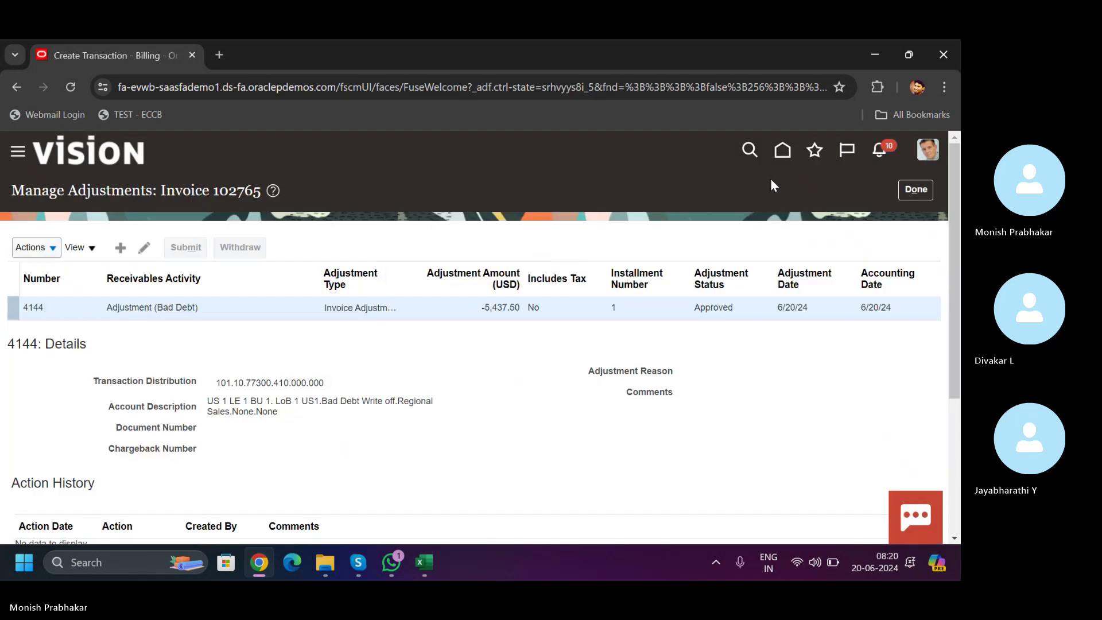
pyautogui.click(917, 191)
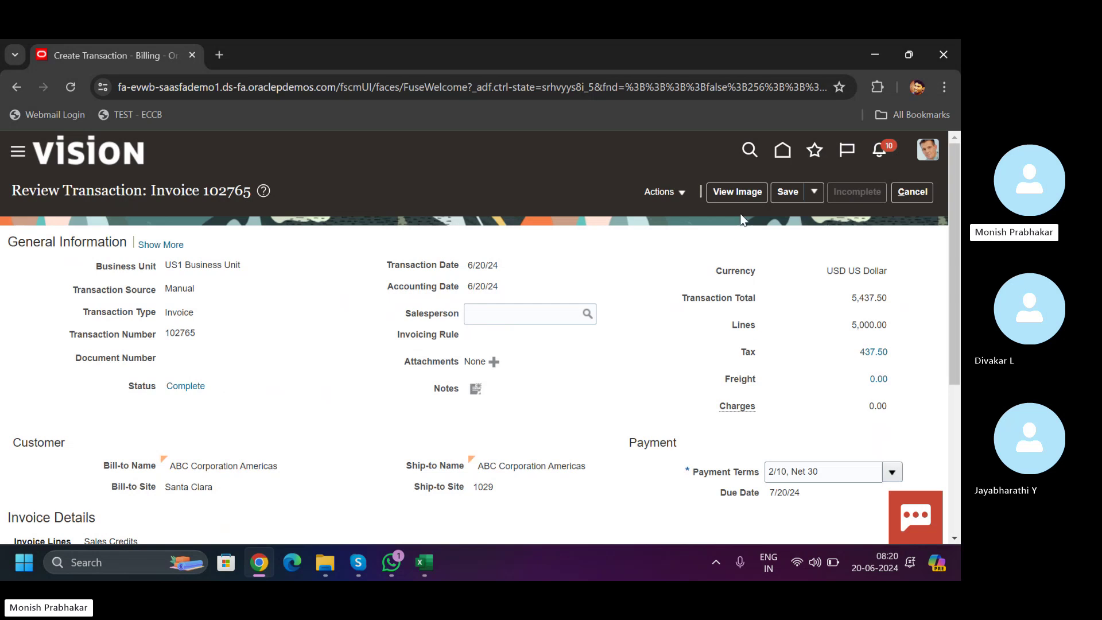
# - Check invoice 102765's balance details and confirm the Adjustments row brings the balance to 0.00
pyautogui.click(660, 192)
pyautogui.click(689, 423)
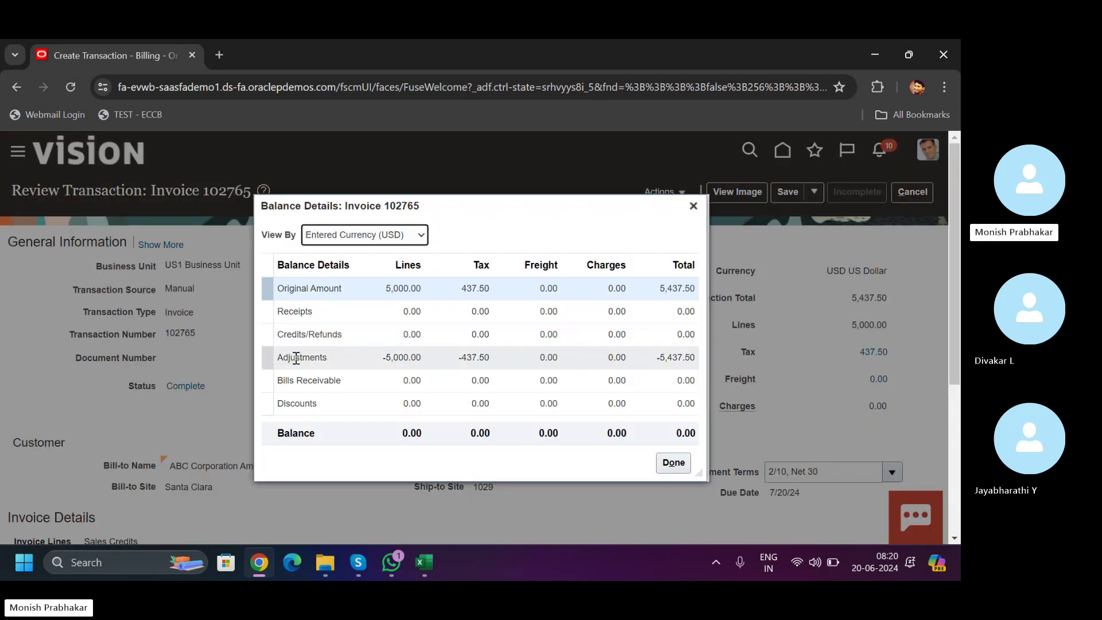
pyautogui.click(294, 358)
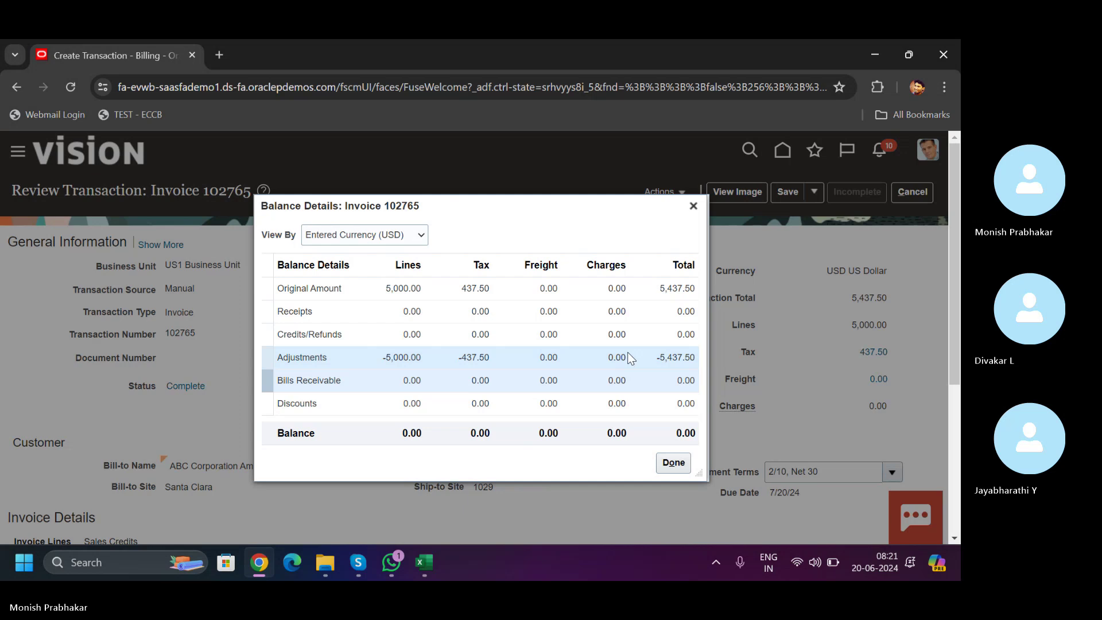
pyautogui.click(694, 208)
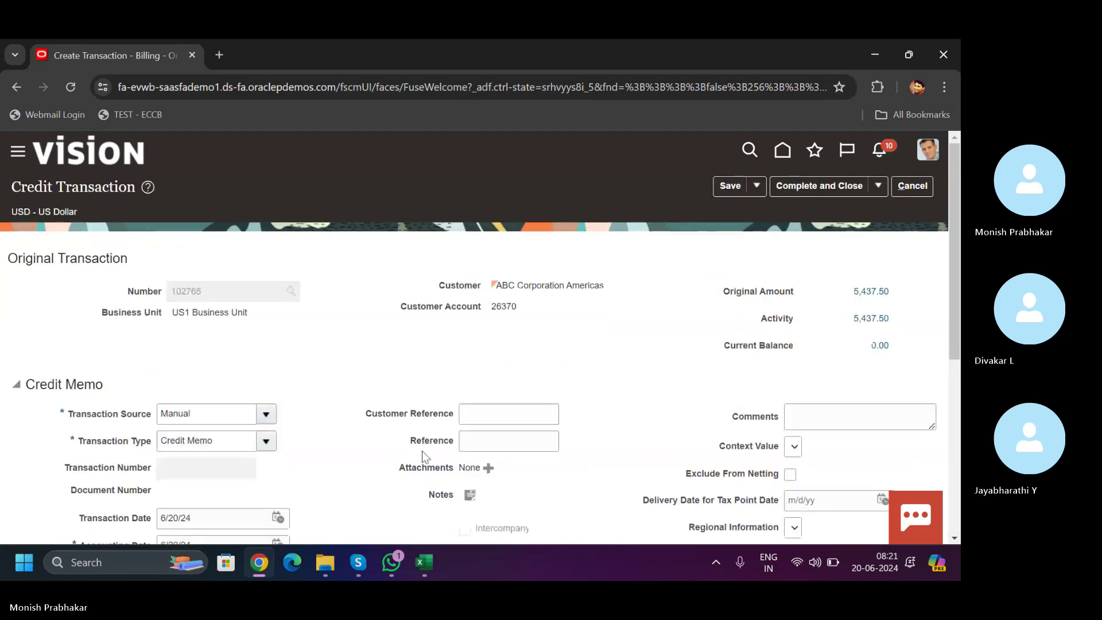
# - Cancel the Credit Transaction page and confirm Yes to discard the unsaved changes
pyautogui.scroll(-5, 941, 407)
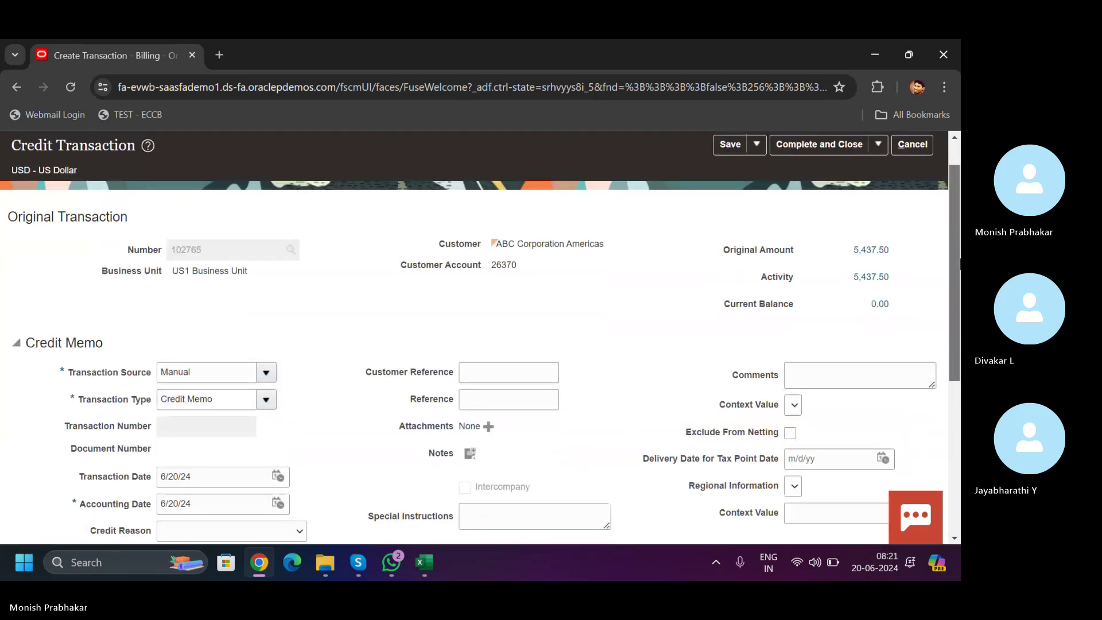
pyautogui.scroll(-1, 933, 433)
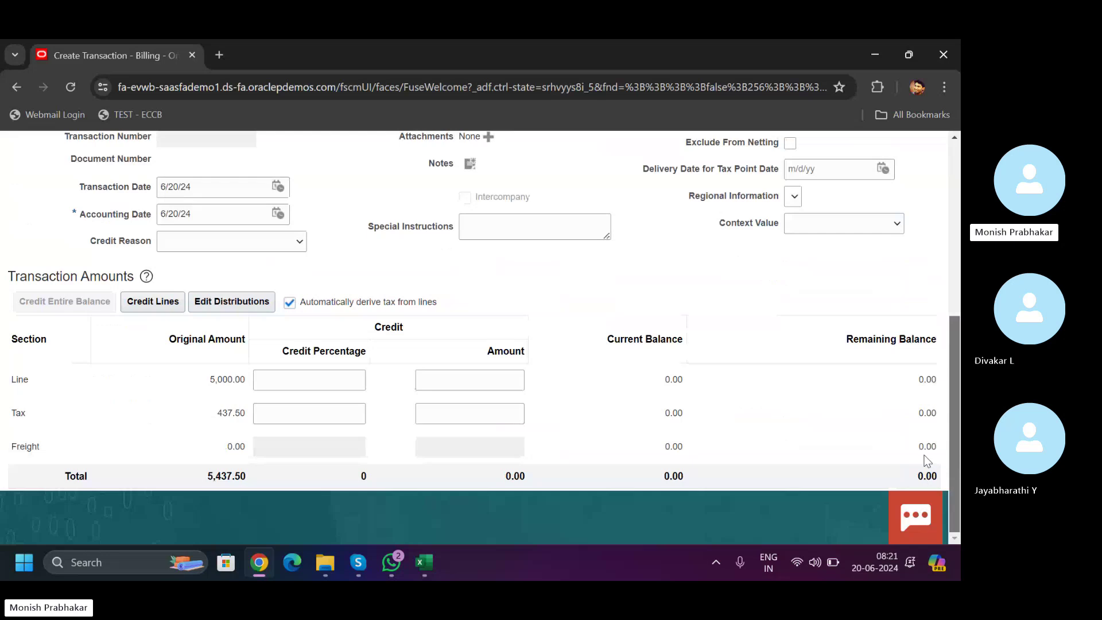
pyautogui.scroll(3, 958, 327)
pyautogui.scroll(1, 958, 328)
pyautogui.scroll(-4, 951, 424)
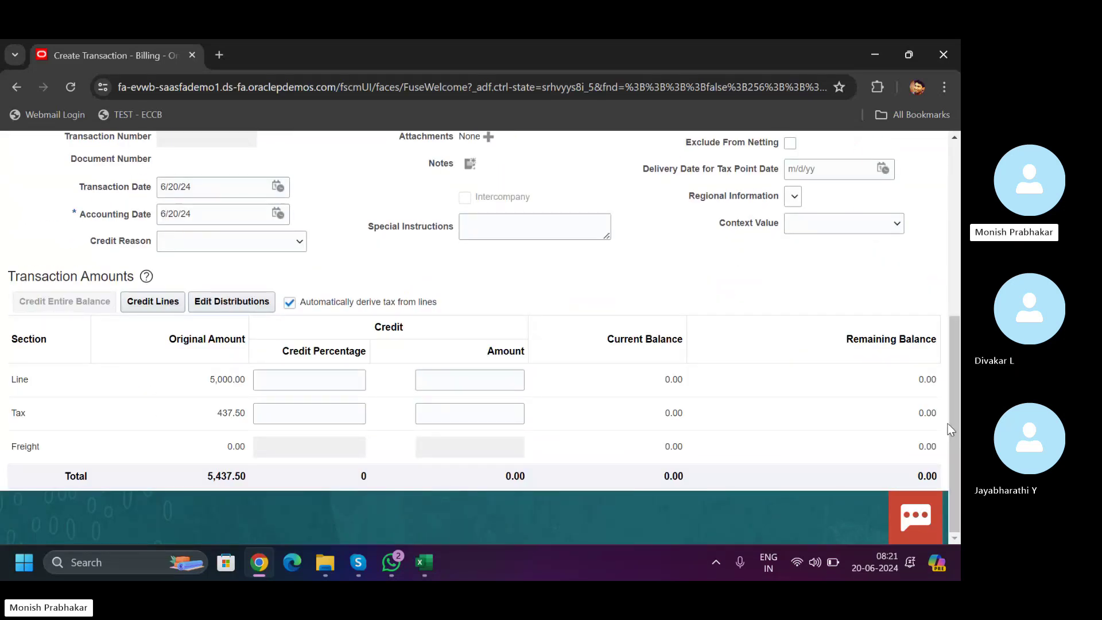
pyautogui.moveTo(950, 429); pyautogui.dragTo(574, 133)
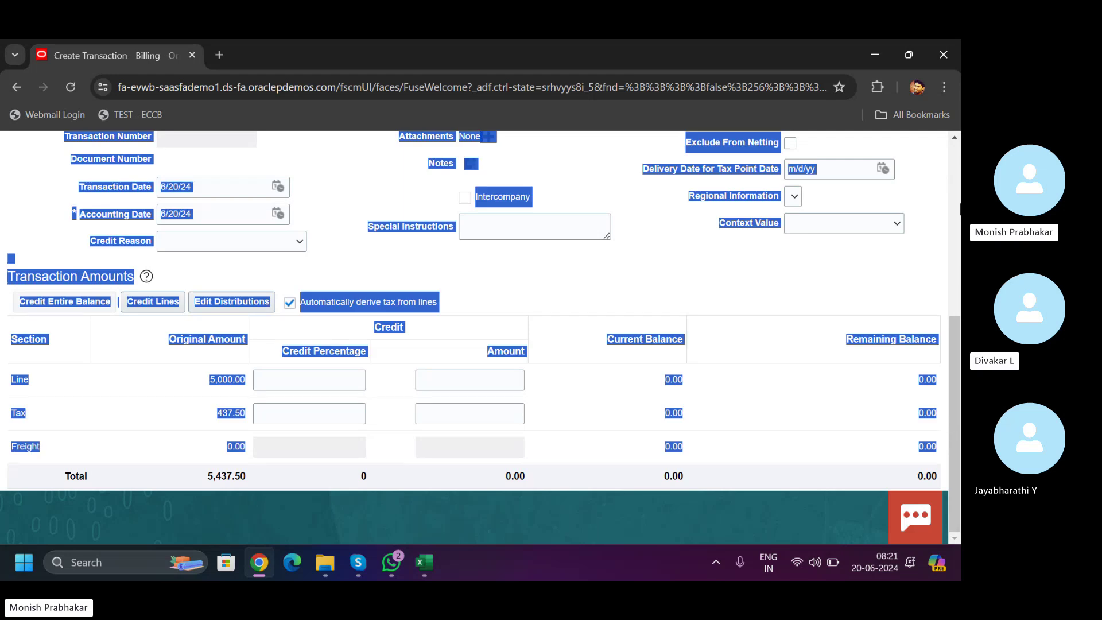
pyautogui.click(739, 301)
pyautogui.scroll(5, 793, 198)
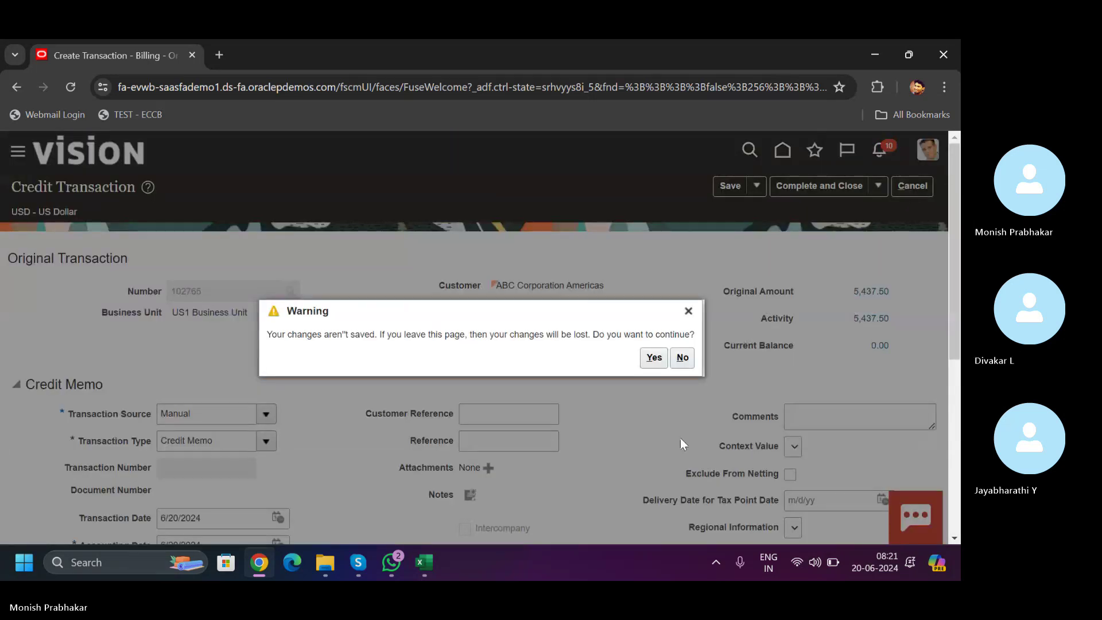
pyautogui.click(649, 364)
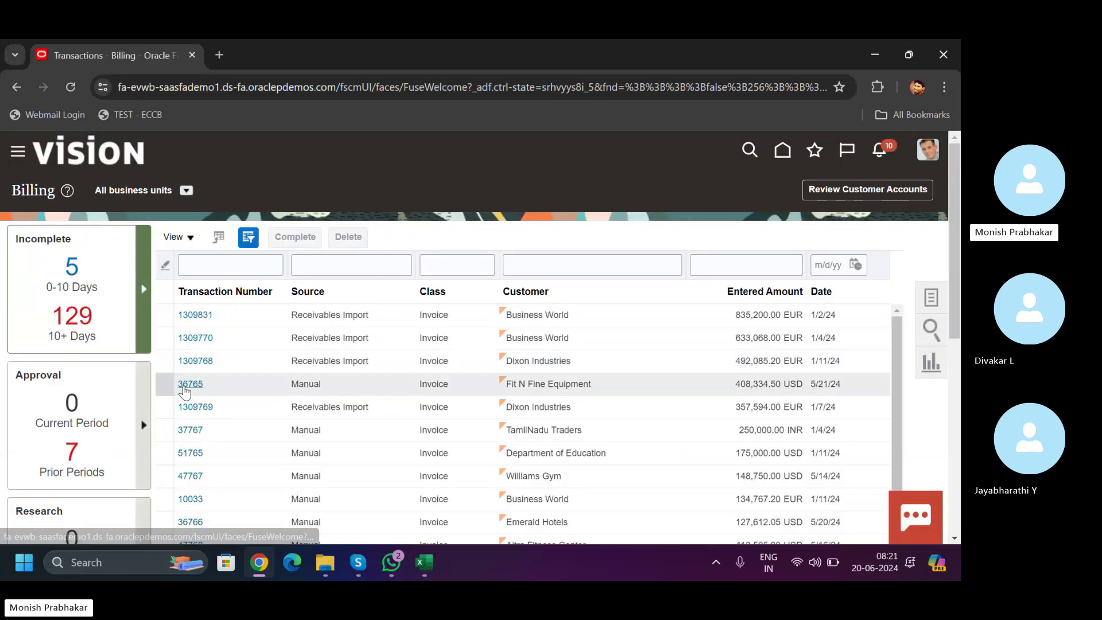
# - Open invoice 36765 for Fit N Fine Equipment and save it
pyautogui.click(184, 386)
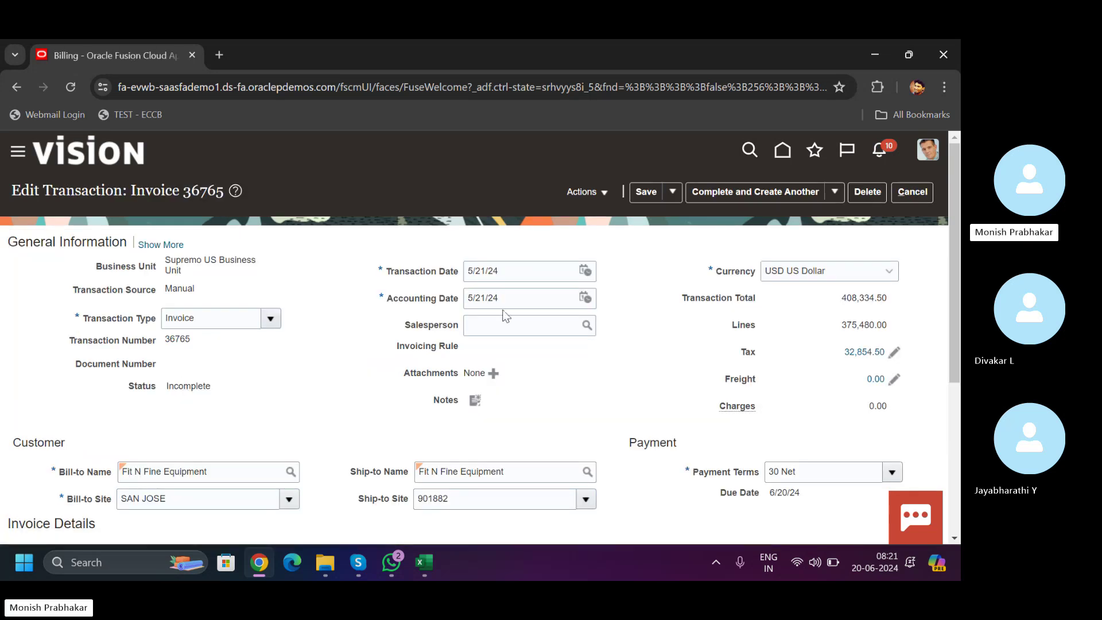
pyautogui.click(609, 193)
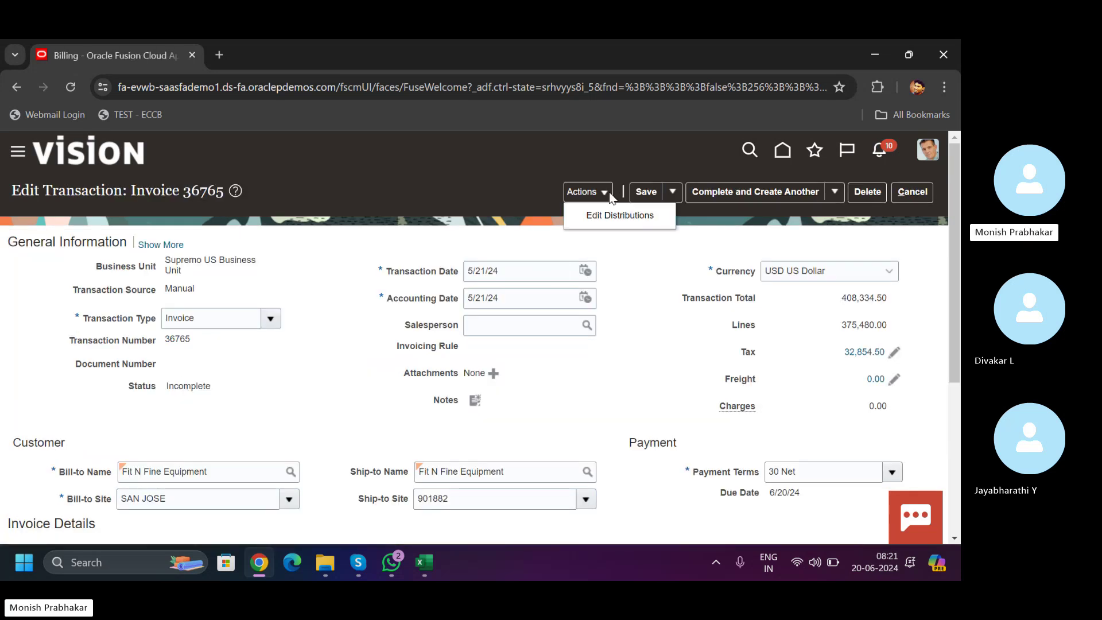
pyautogui.click(648, 192)
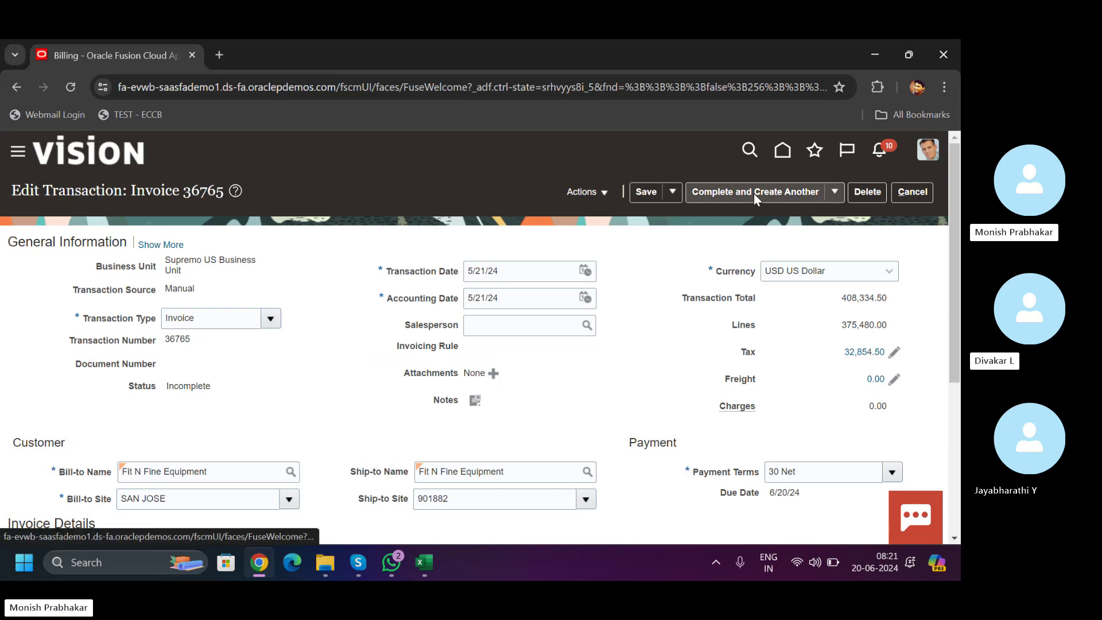
# - Try Complete and Review on invoice 36765 and dismiss the receipt-method errors; it stays Incomplete
pyautogui.click(835, 192)
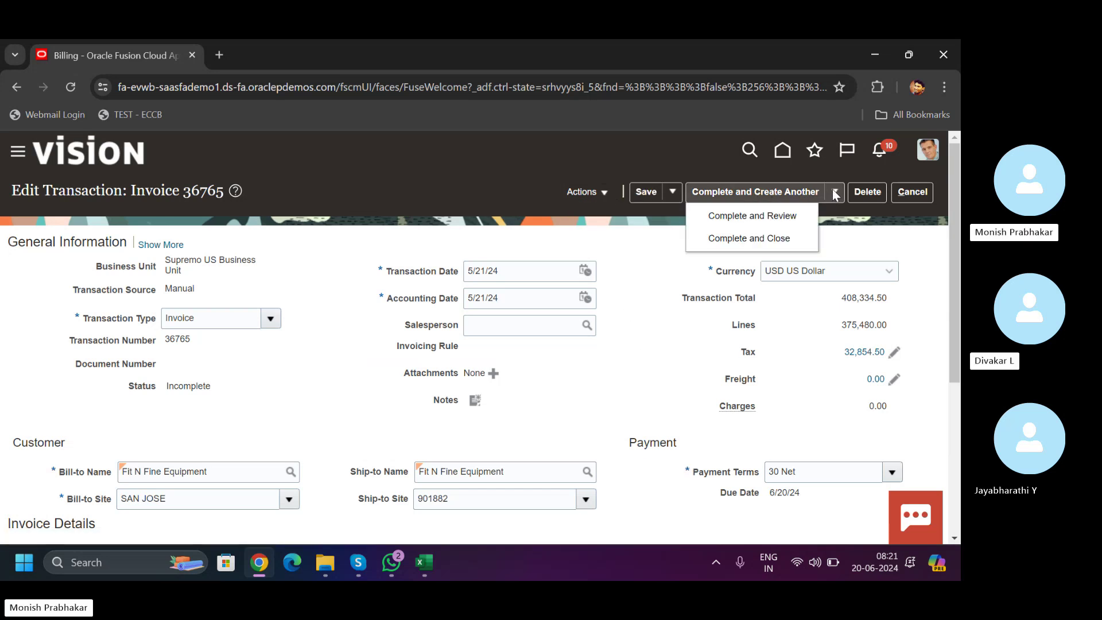
pyautogui.click(718, 216)
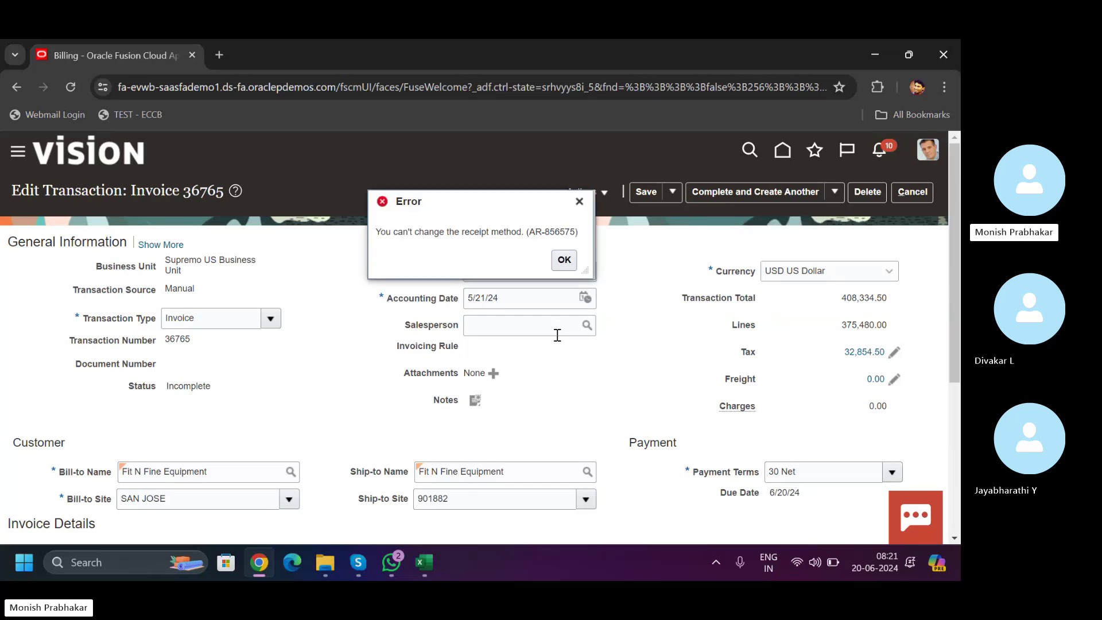
pyautogui.click(564, 262)
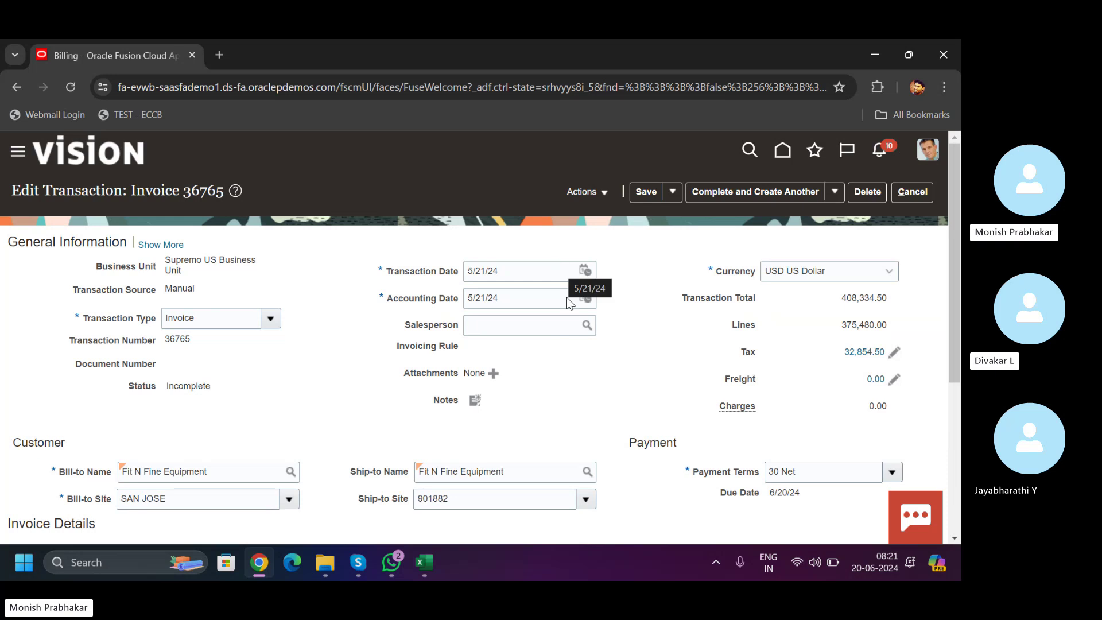
pyautogui.click(635, 194)
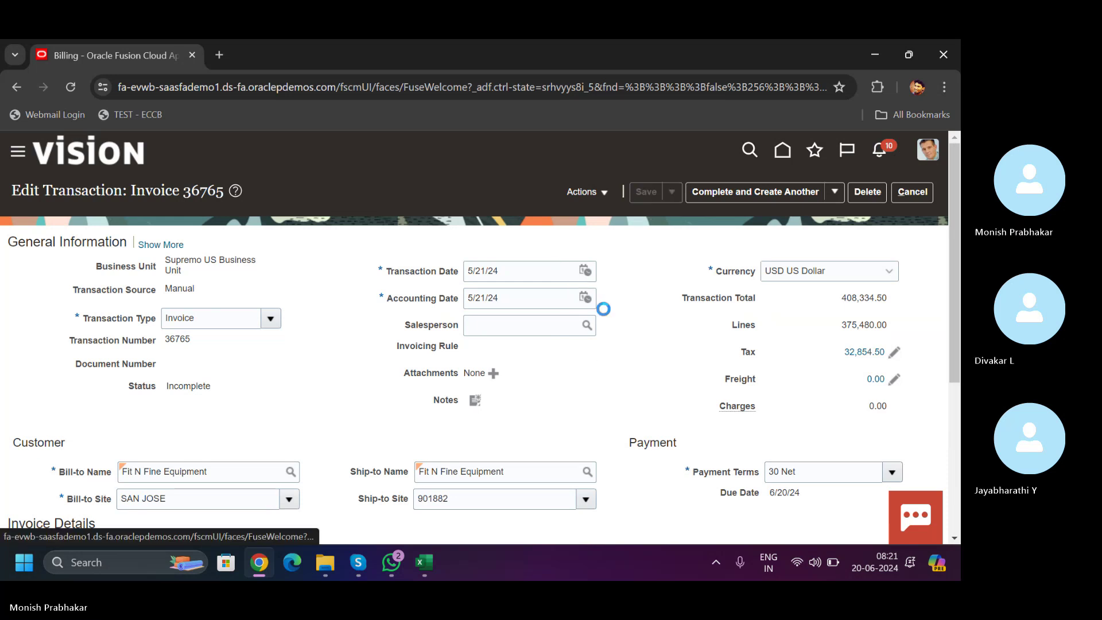
pyautogui.click(565, 261)
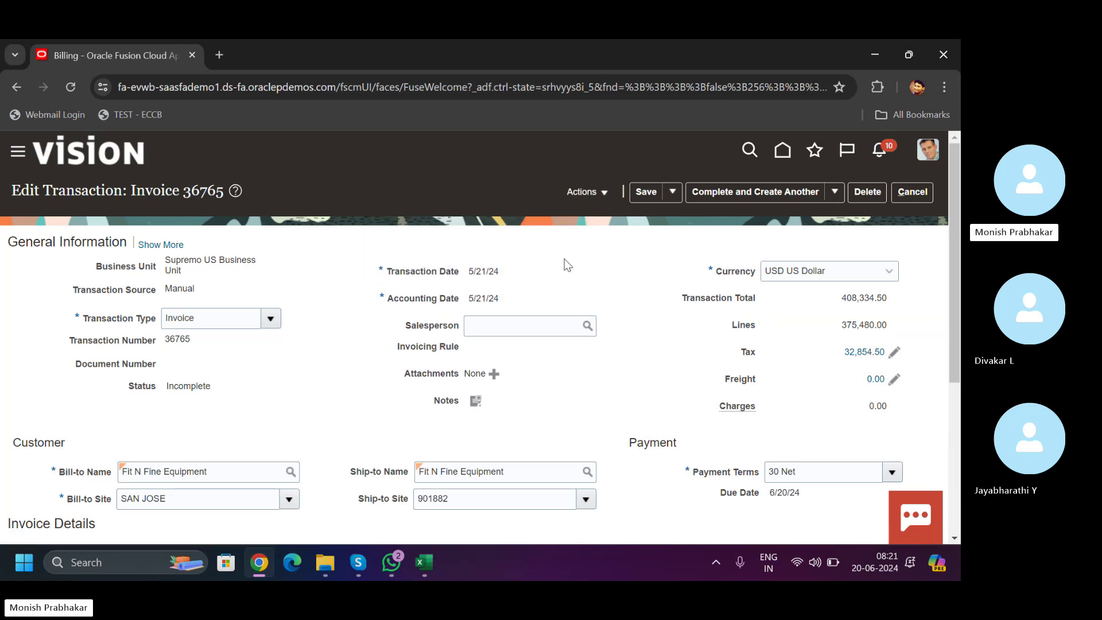
pyautogui.moveTo(958, 230); pyautogui.dragTo(949, 262)
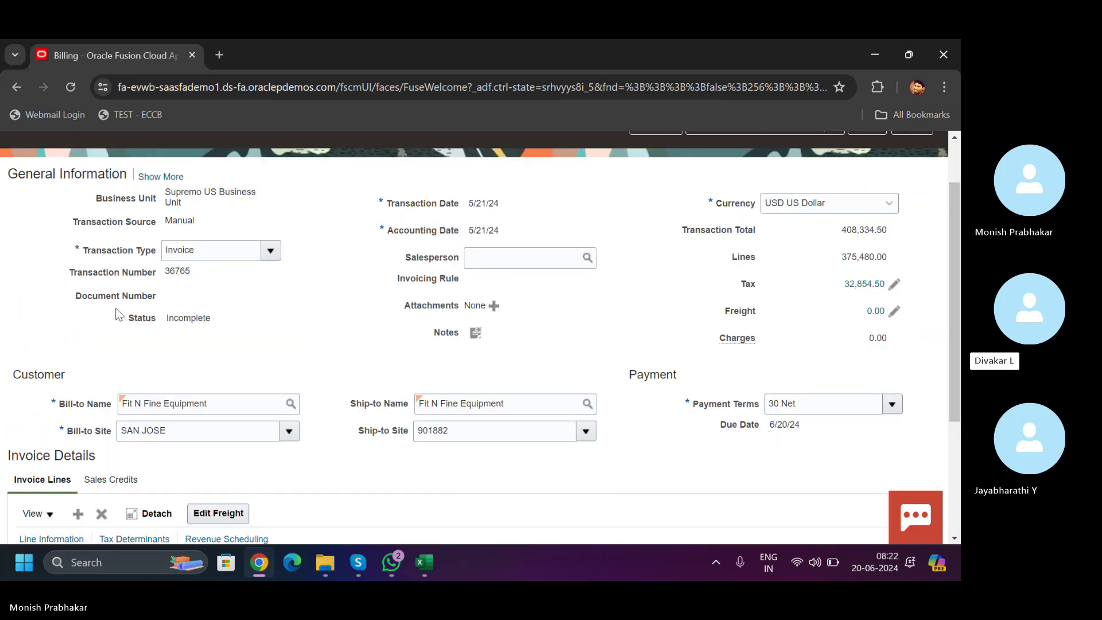
# - Expand the general information and review invoice 36765's Payment details
pyautogui.click(163, 177)
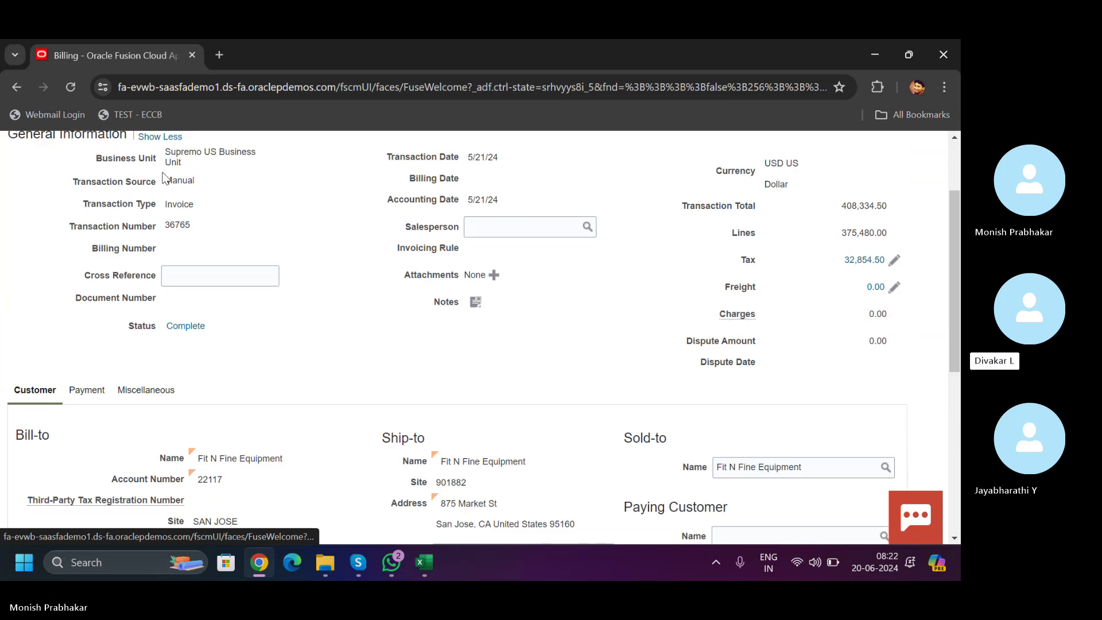
pyautogui.moveTo(956, 257); pyautogui.dragTo(952, 322)
pyautogui.click(89, 227)
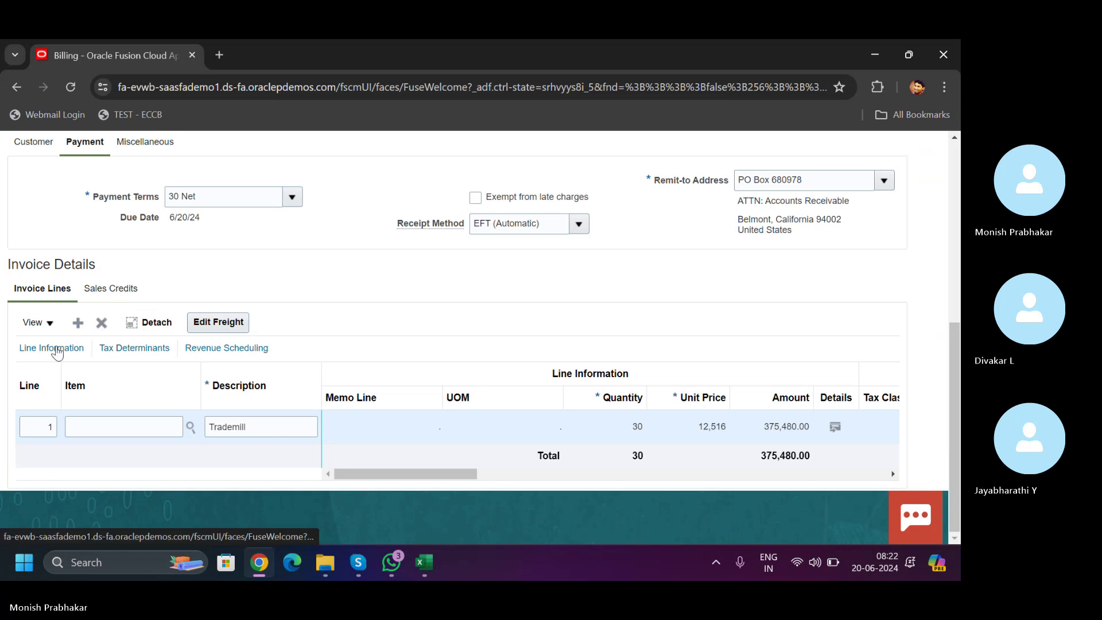
pyautogui.scroll(6, 586, 286)
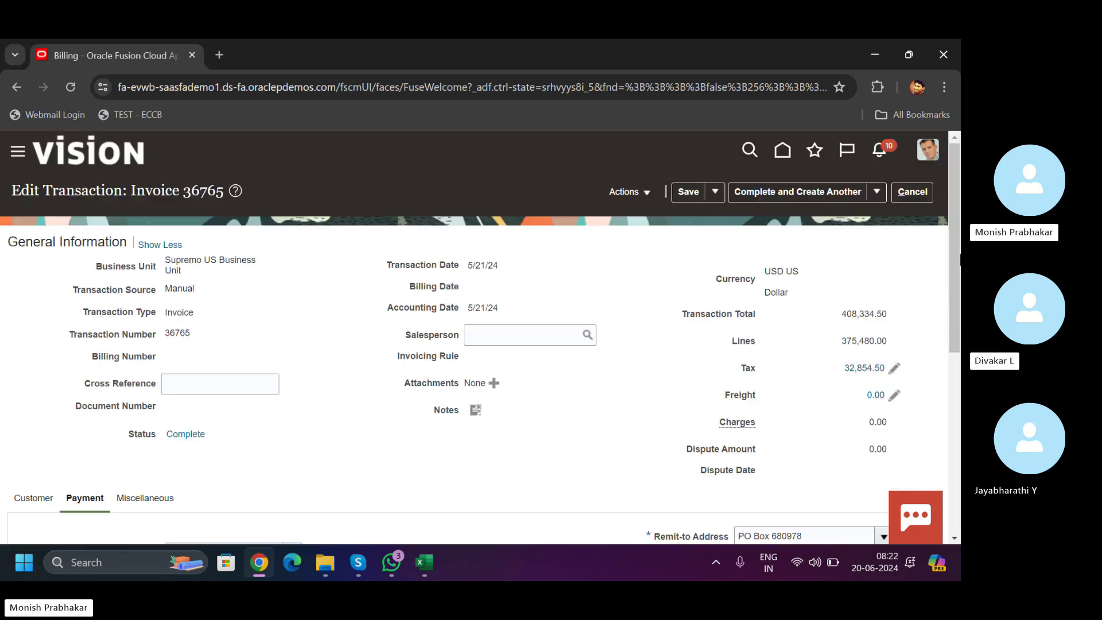
# - Start a credit transaction for invoice 36765, then cancel it without saving
pyautogui.click(648, 193)
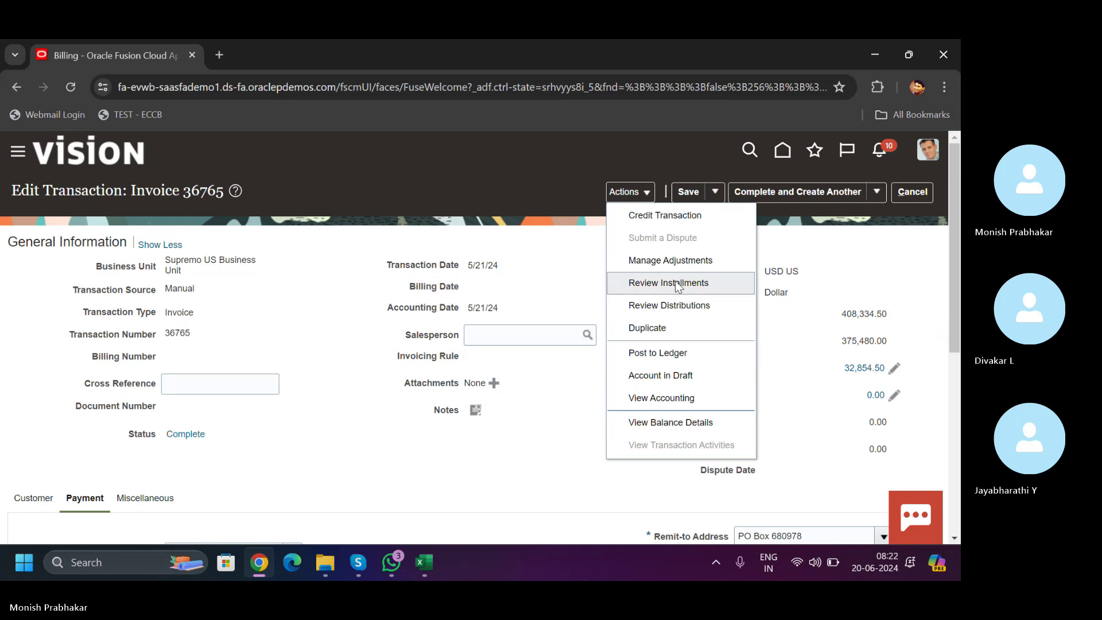
pyautogui.click(657, 217)
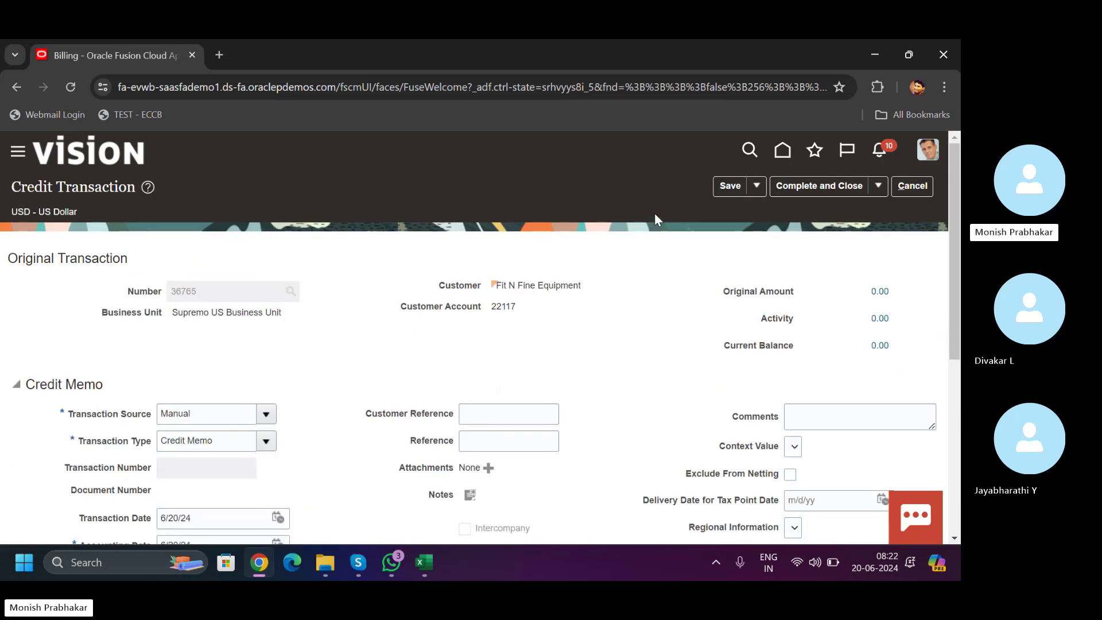
pyautogui.click(917, 185)
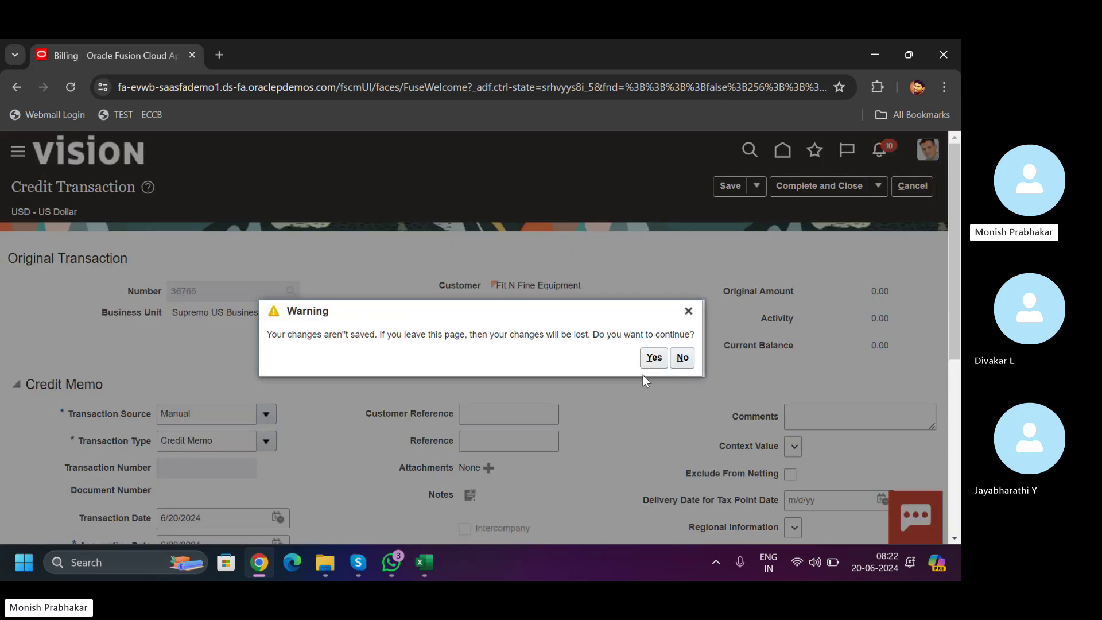
pyautogui.click(642, 364)
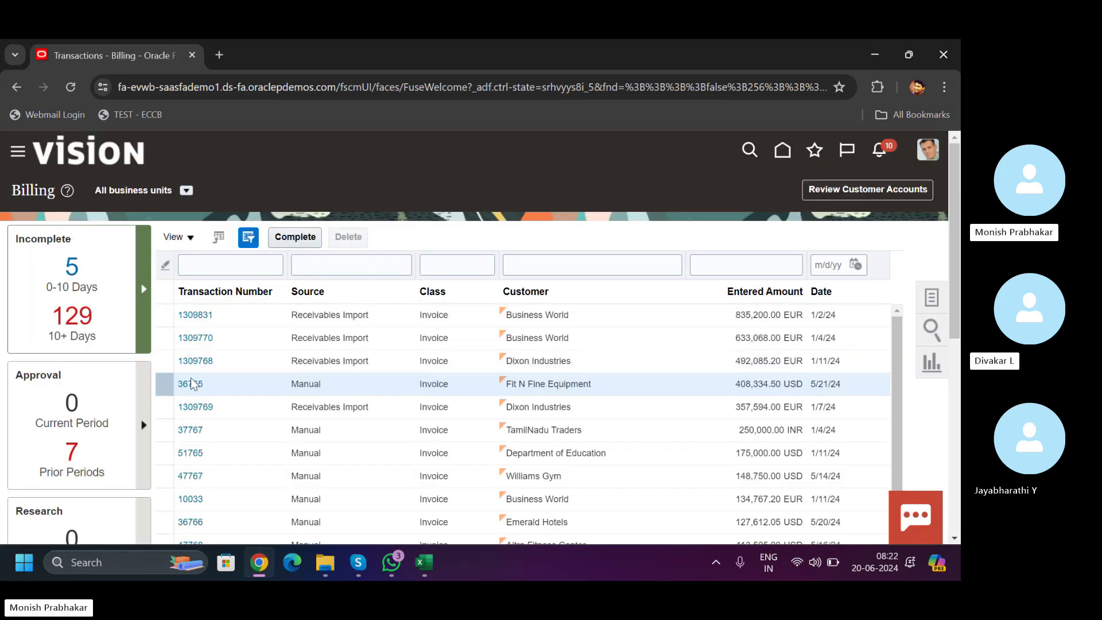
pyautogui.click(188, 384)
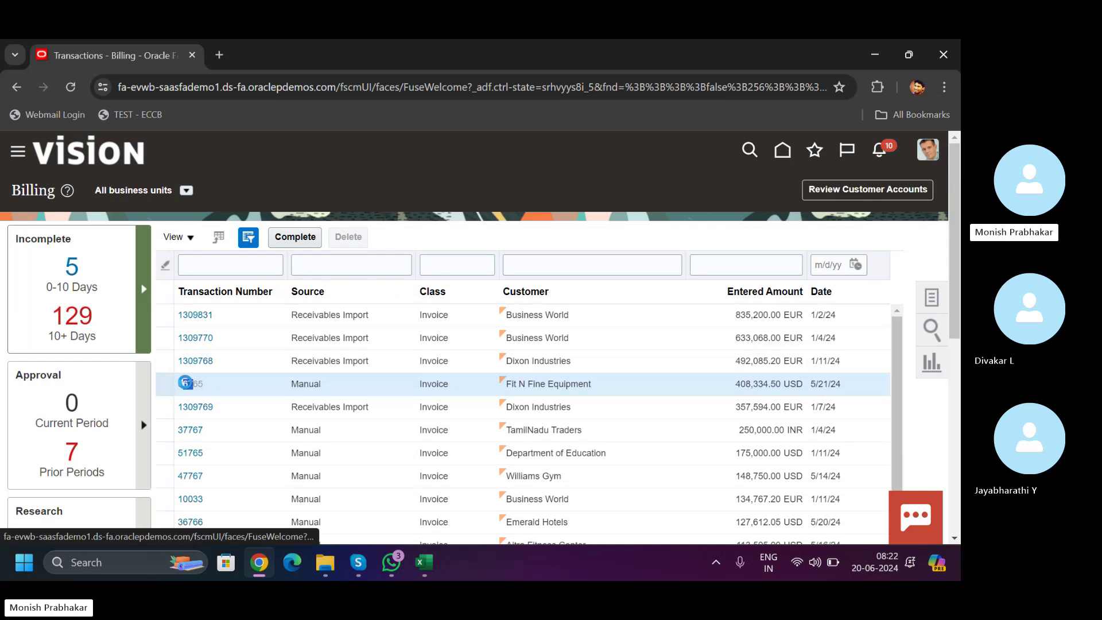
pyautogui.click(591, 190)
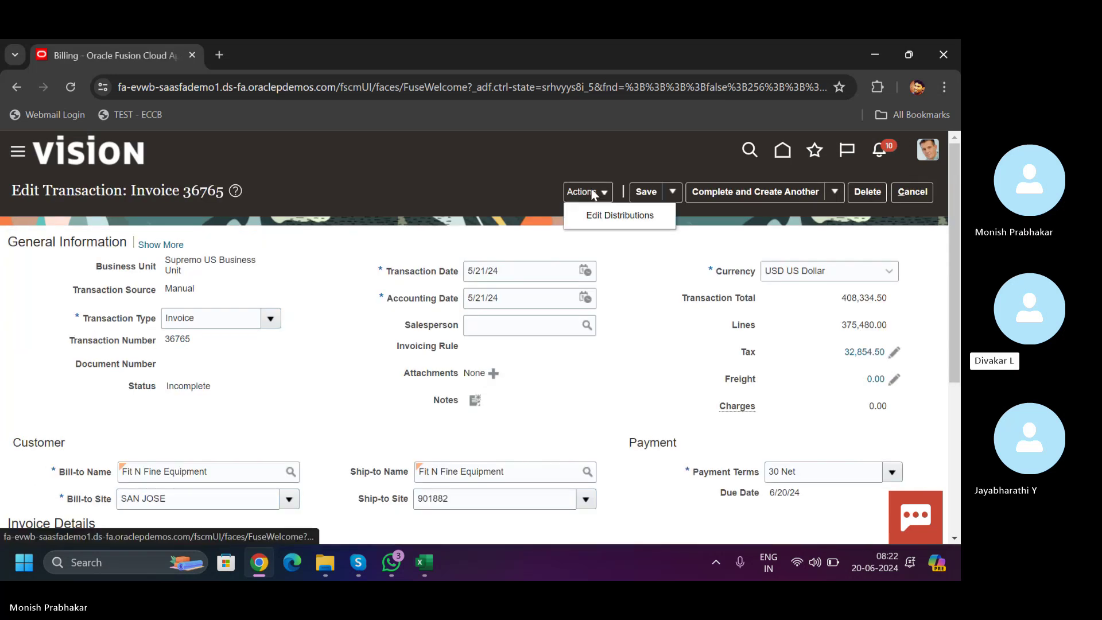
pyautogui.click(646, 195)
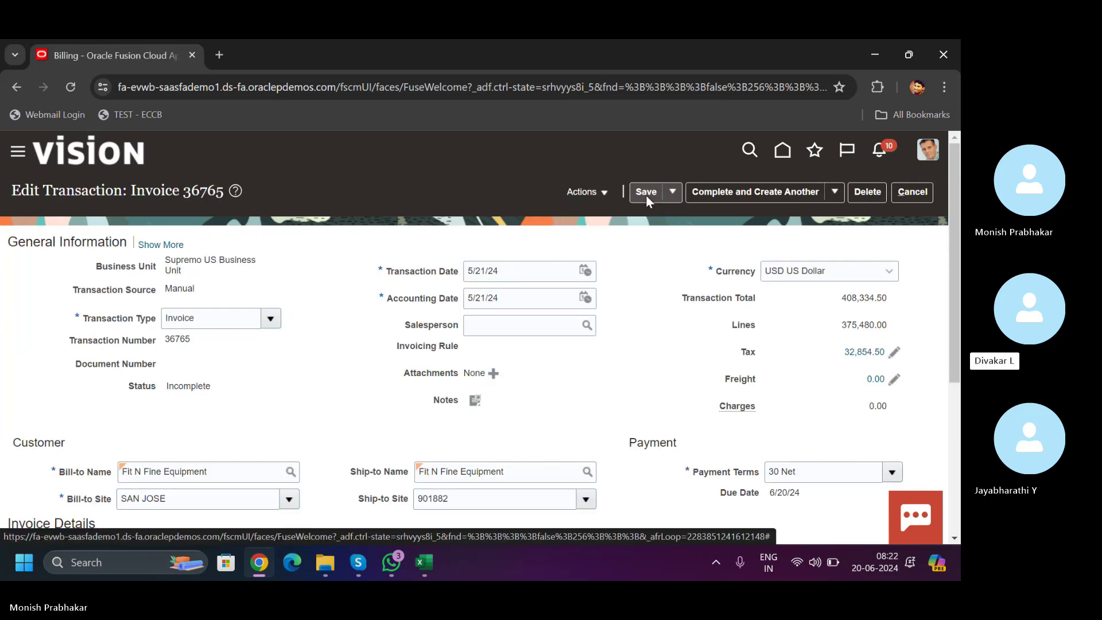
pyautogui.click(831, 201)
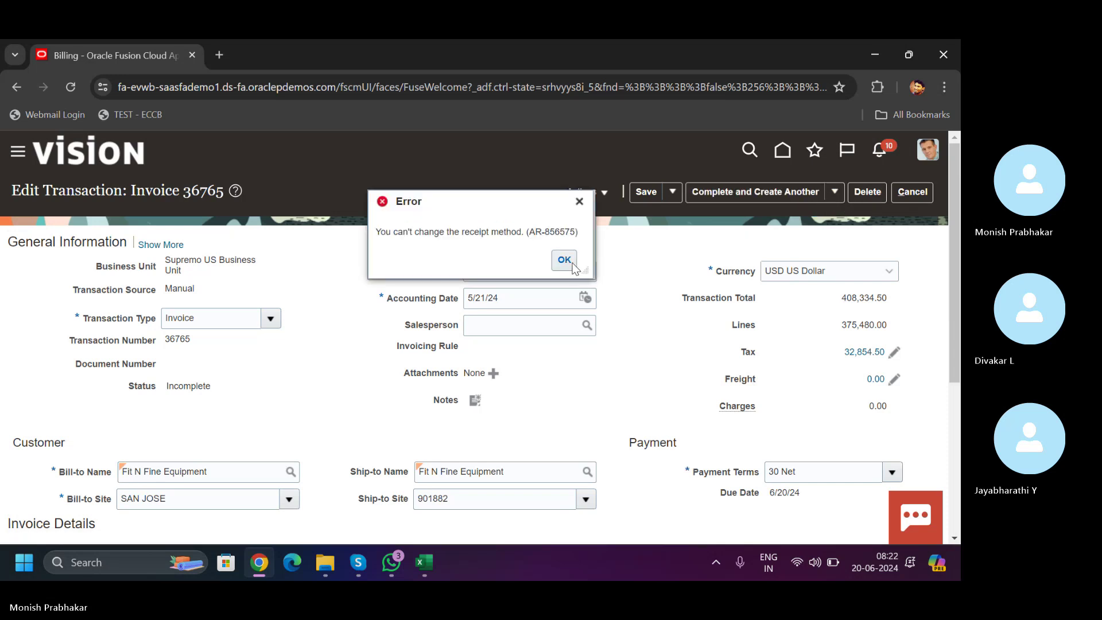
pyautogui.click(571, 266)
pyautogui.click(585, 194)
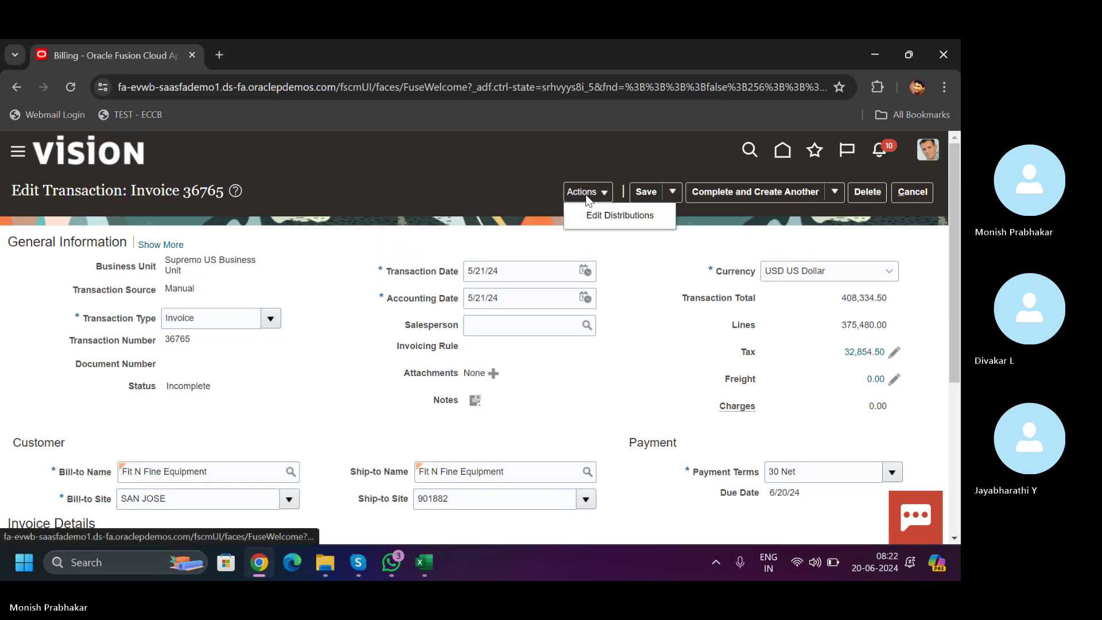
pyautogui.click(836, 193)
pyautogui.click(742, 218)
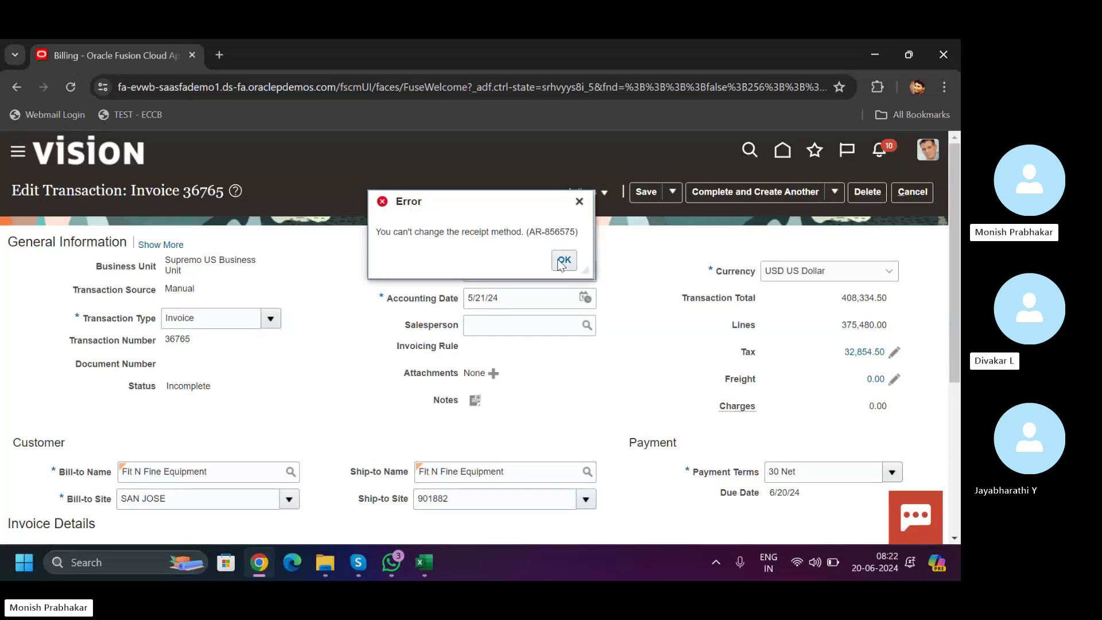
pyautogui.click(563, 261)
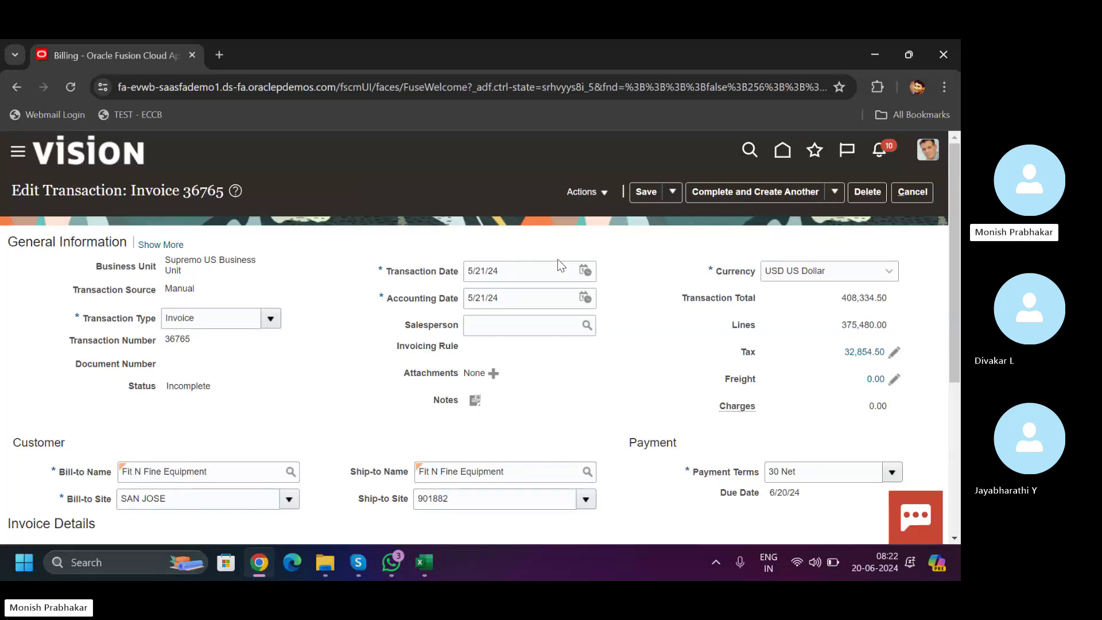
pyautogui.click(720, 192)
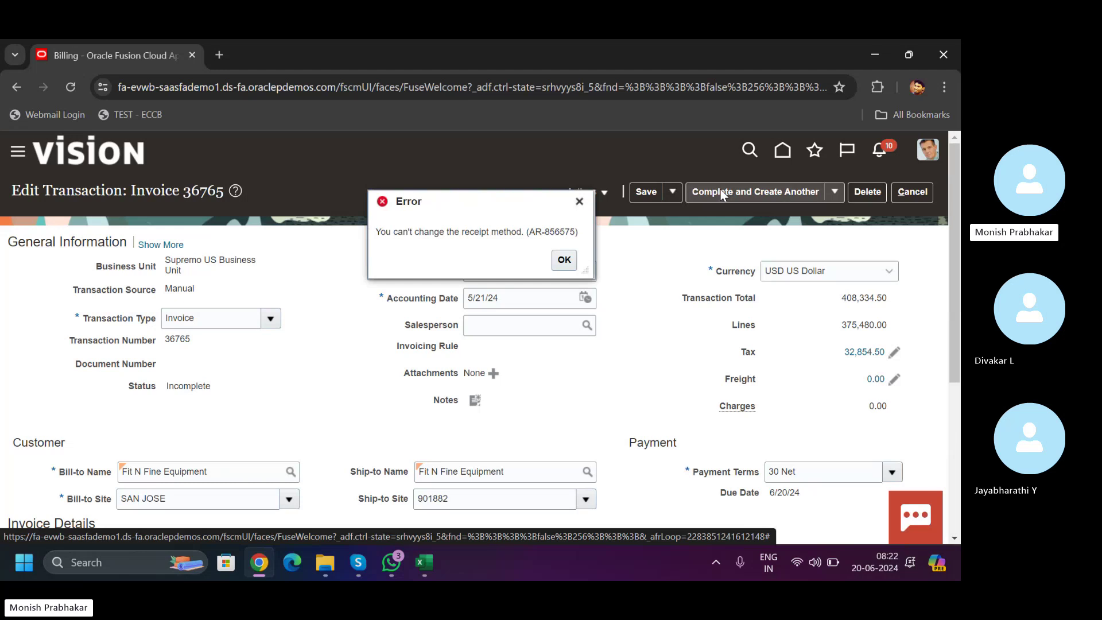
pyautogui.click(565, 260)
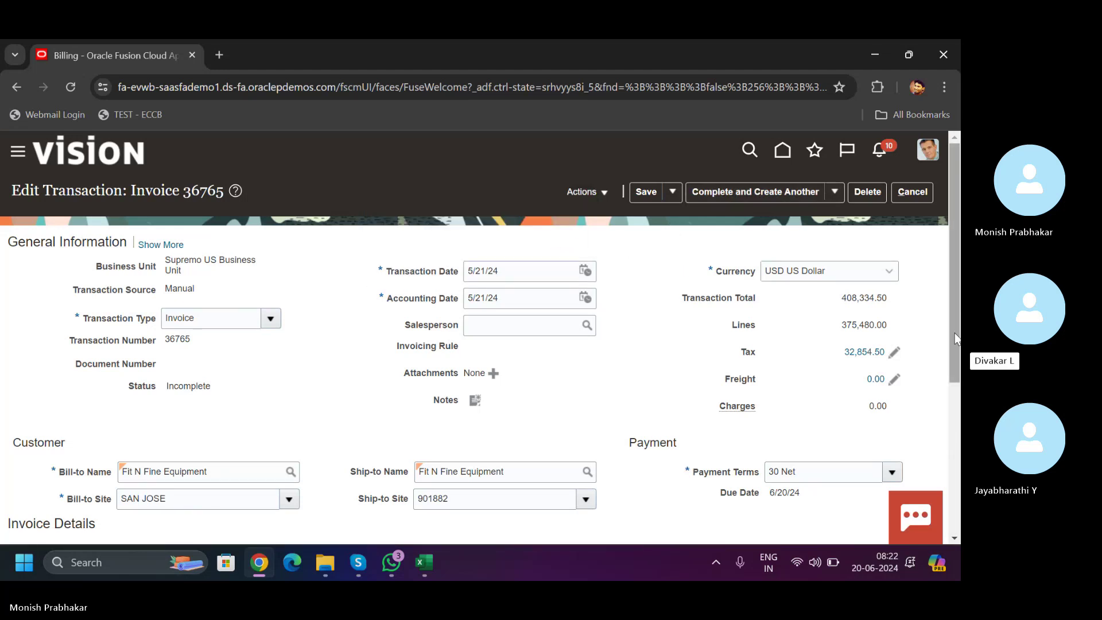
pyautogui.scroll(-5, 955, 339)
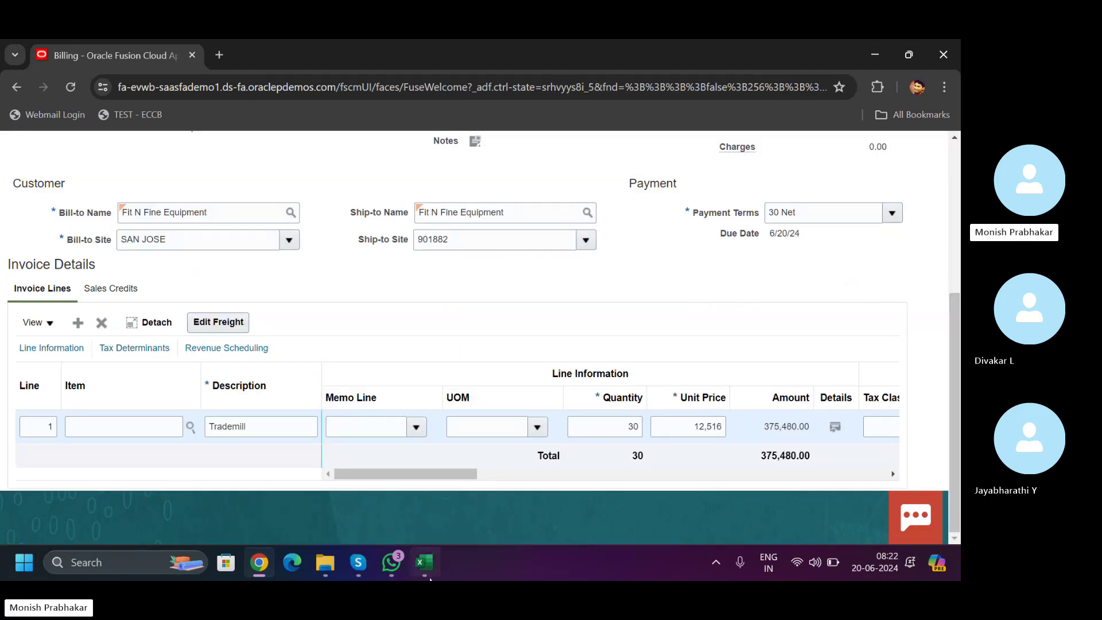
pyautogui.scroll(5, 747, 287)
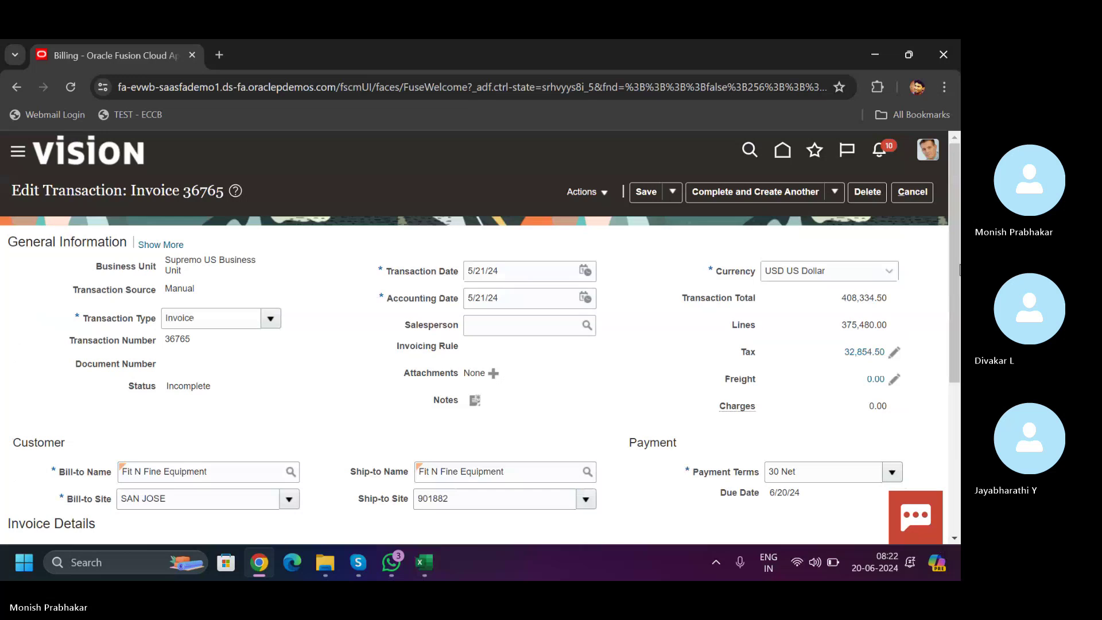
pyautogui.click(836, 198)
pyautogui.click(746, 248)
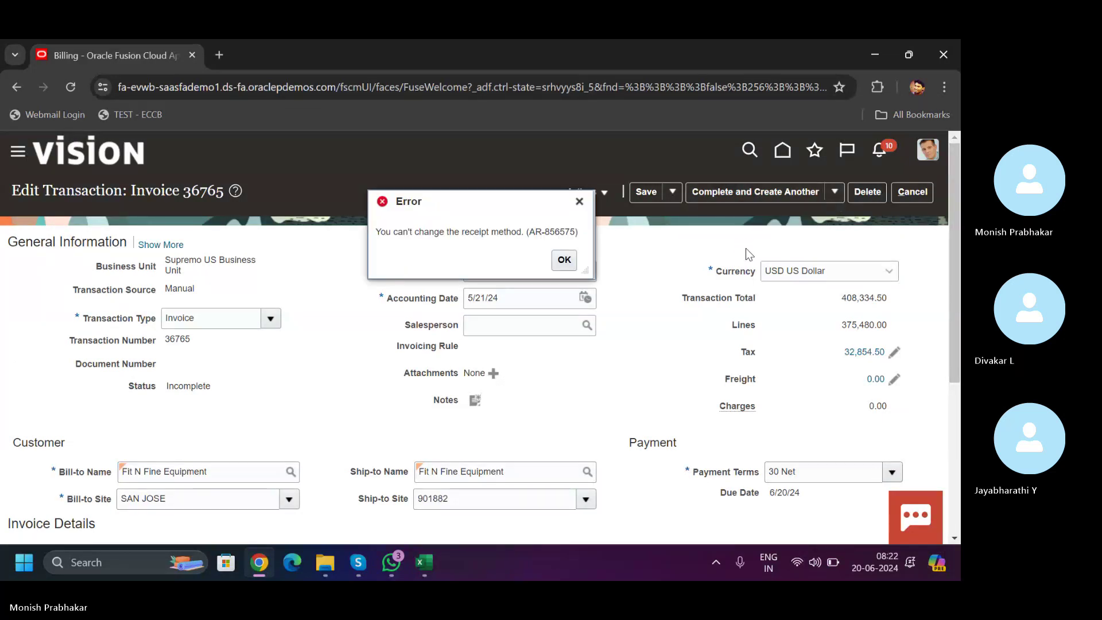
pyautogui.click(563, 260)
pyautogui.click(669, 197)
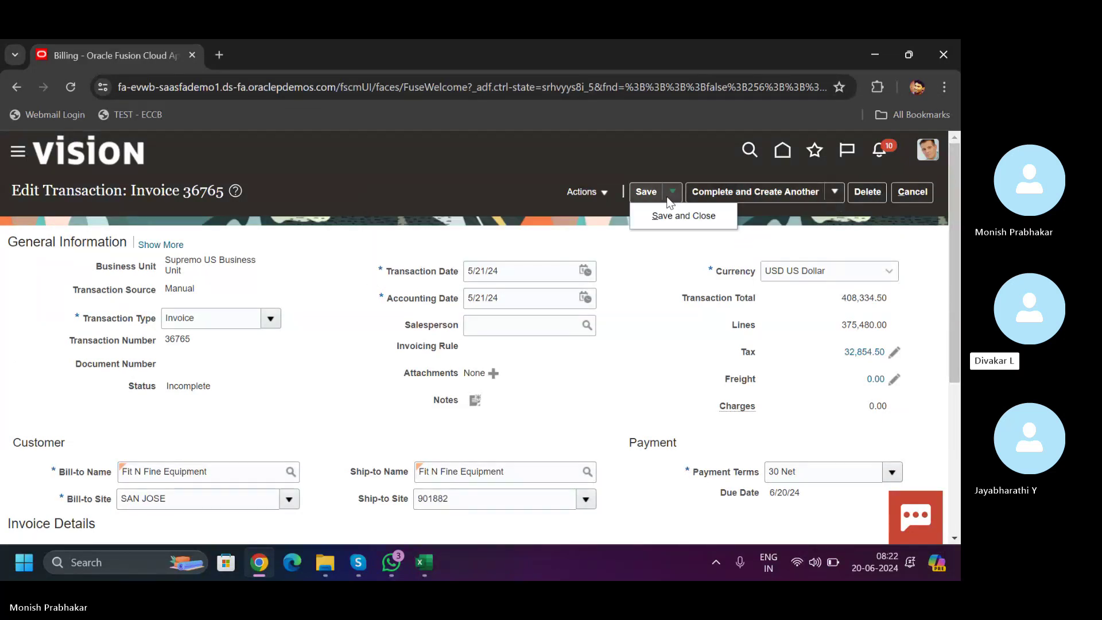
pyautogui.click(603, 192)
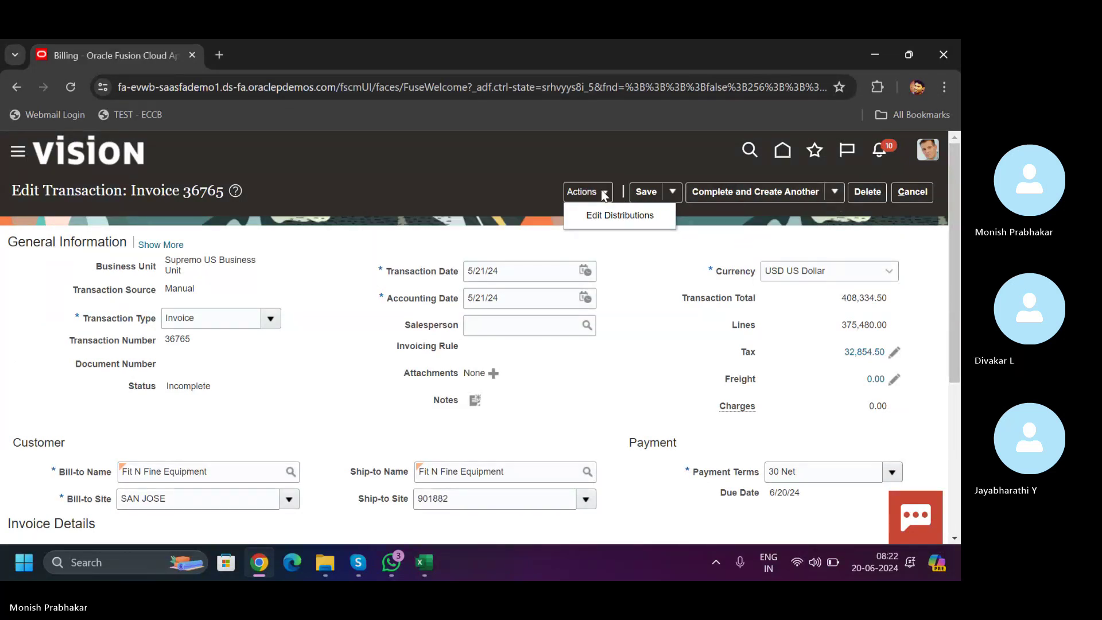
pyautogui.click(656, 195)
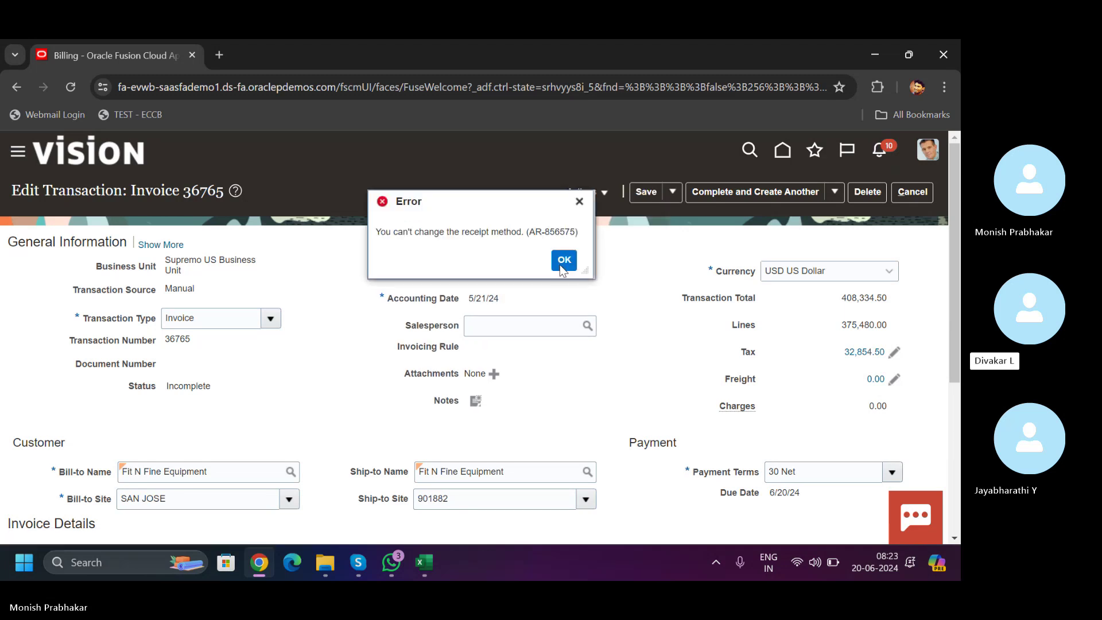
pyautogui.click(562, 259)
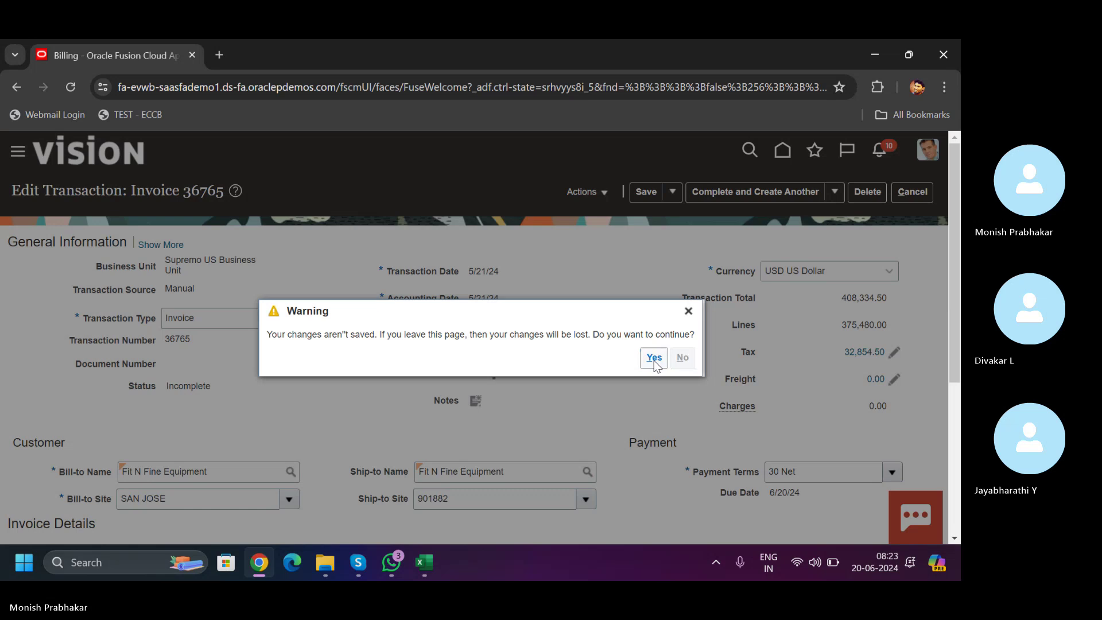
# - Discard invoice 36765's changes, then open invoice 37767 and choose Complete and Review
pyautogui.click(654, 357)
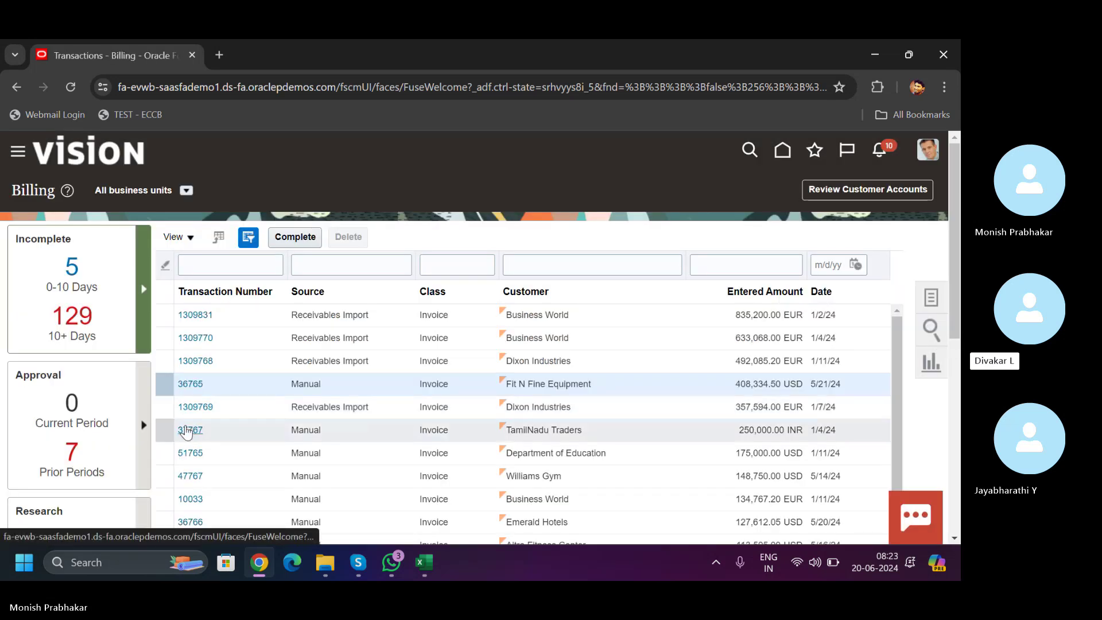
pyautogui.click(187, 431)
pyautogui.click(186, 431)
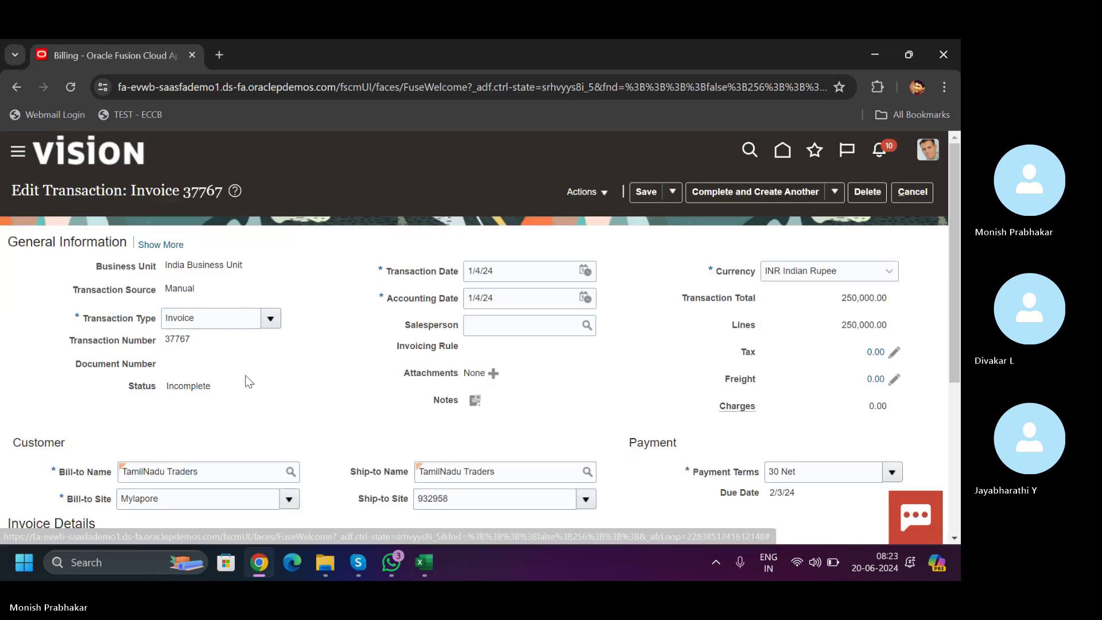
pyautogui.click(835, 195)
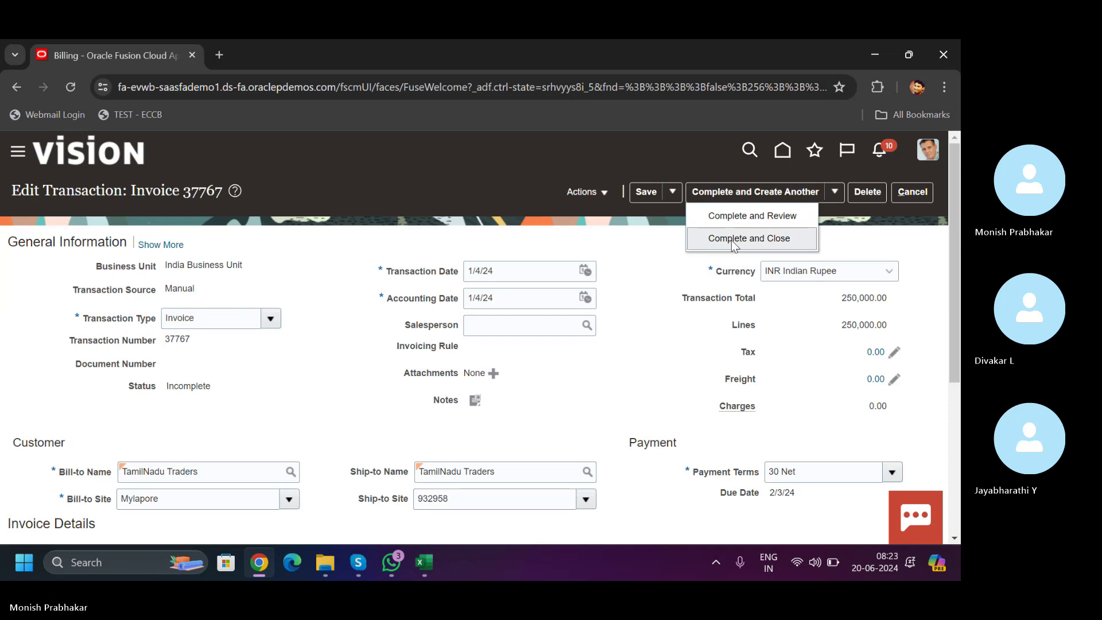
pyautogui.click(731, 223)
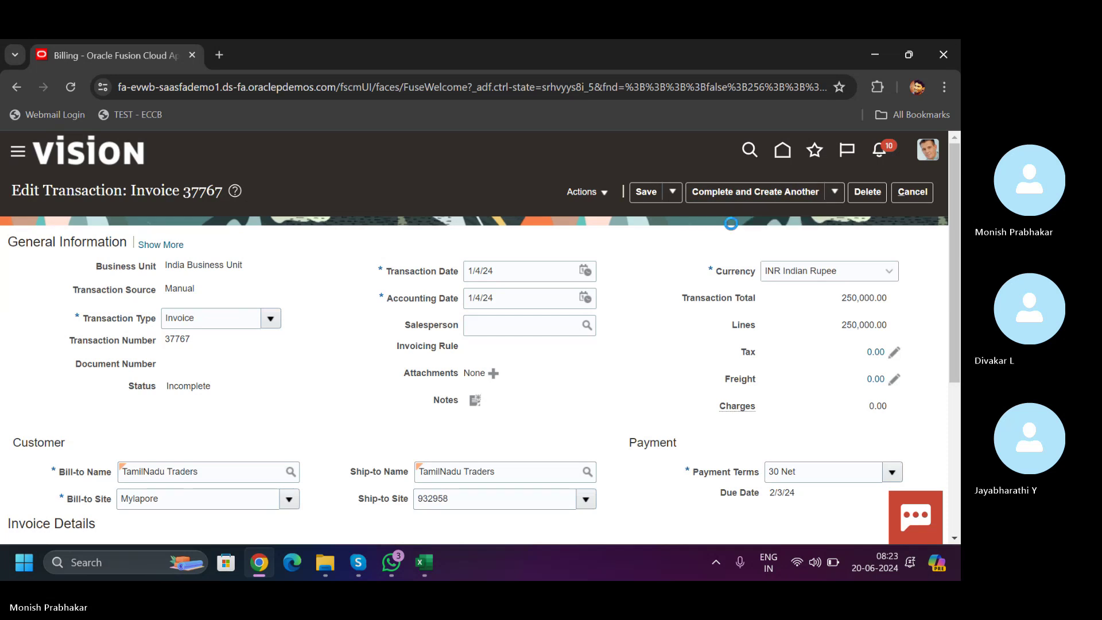
# - Check invoice 37767's balance details showing 250,000.00 outstanding, then start a credit transaction
pyautogui.click(686, 185)
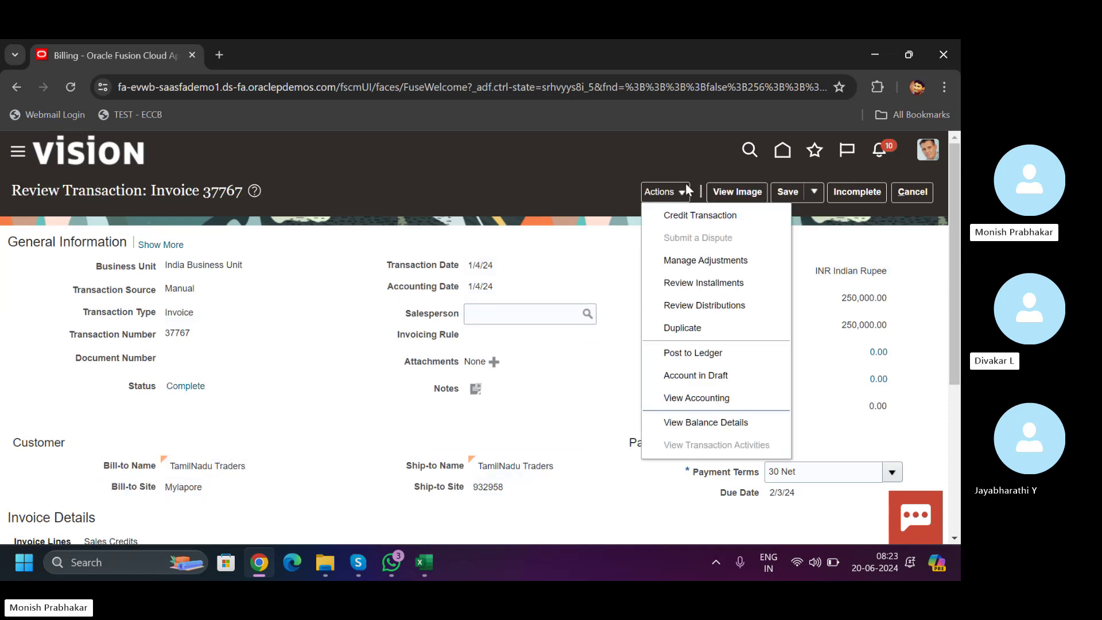
pyautogui.click(684, 431)
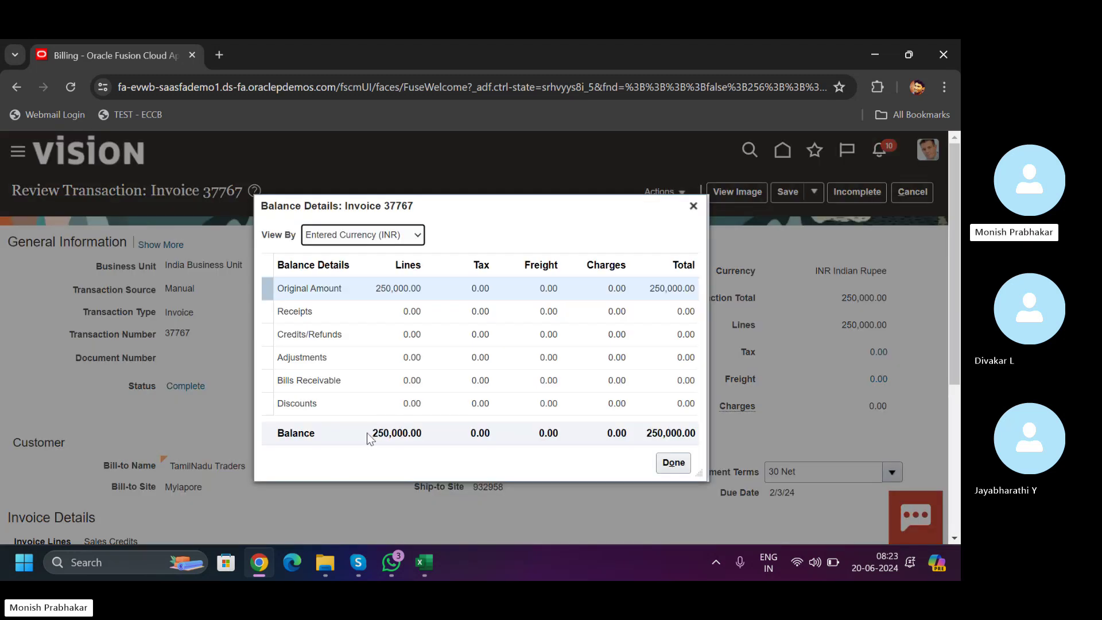
pyautogui.moveTo(367, 433); pyautogui.dragTo(669, 434)
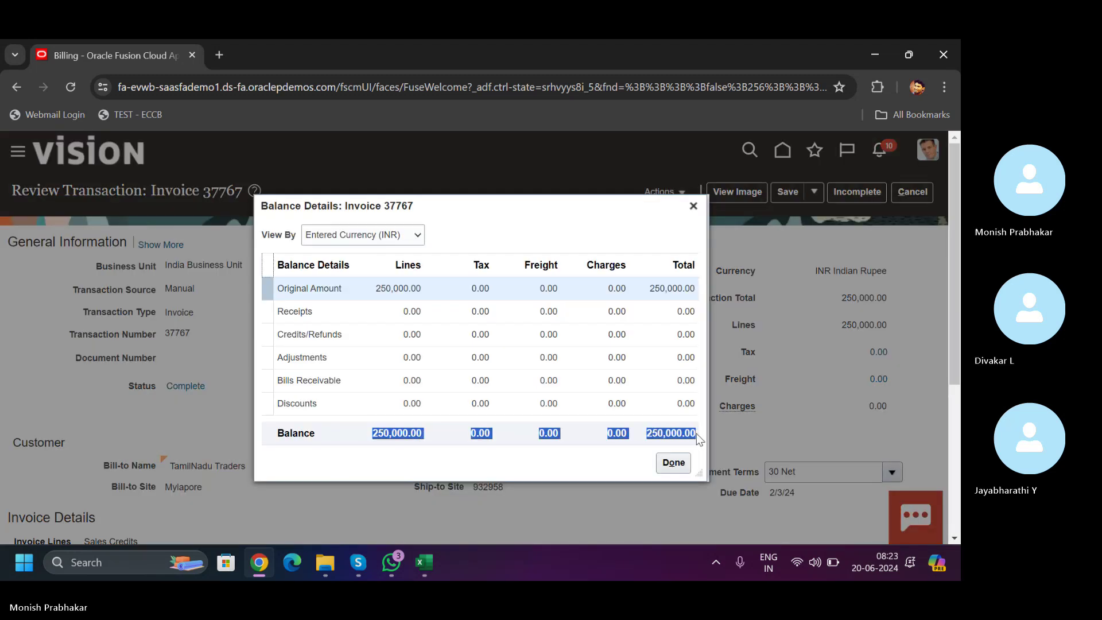
pyautogui.click(674, 462)
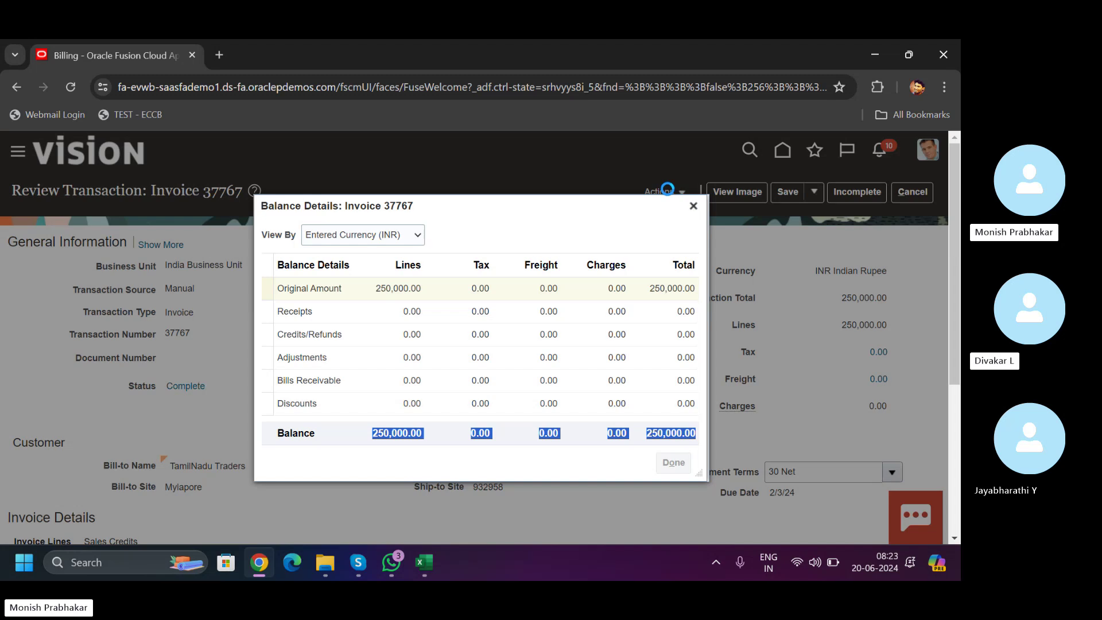
pyautogui.click(668, 189)
pyautogui.click(680, 214)
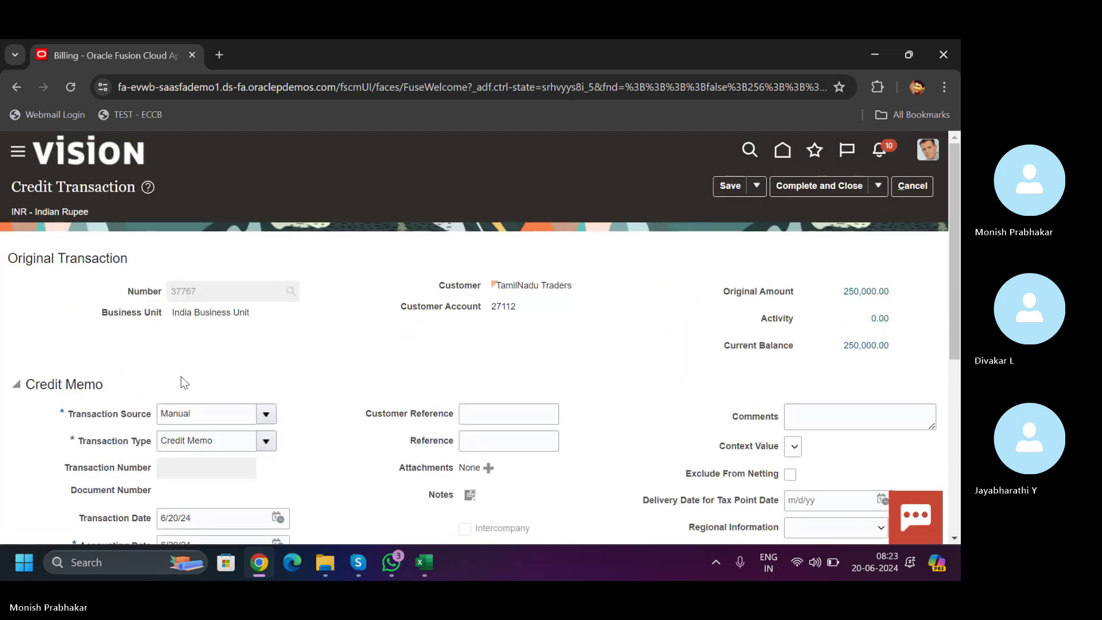
# - Credit 100% of the invoice line, giving -250,000.00
pyautogui.scroll(-6, 958, 275)
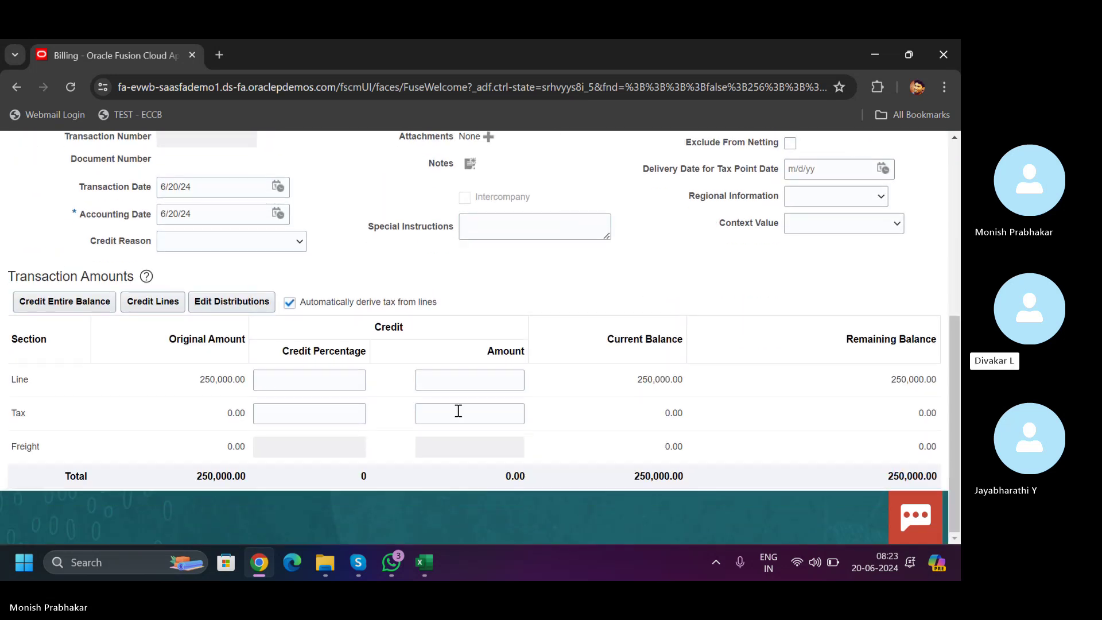
pyautogui.click(450, 382)
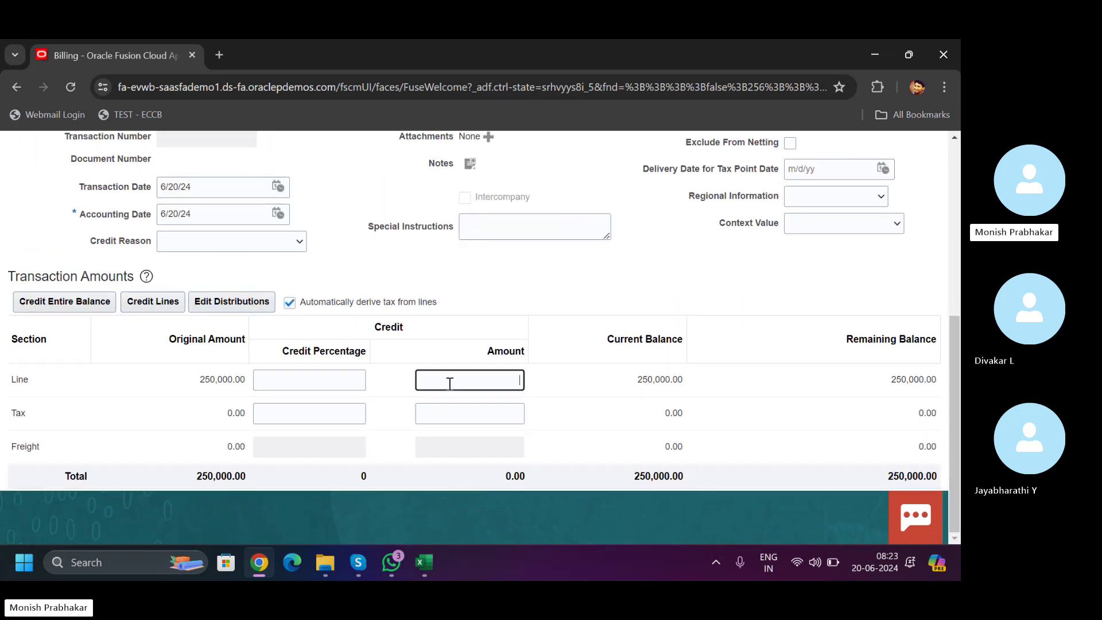
pyautogui.click(280, 383)
pyautogui.write('100')
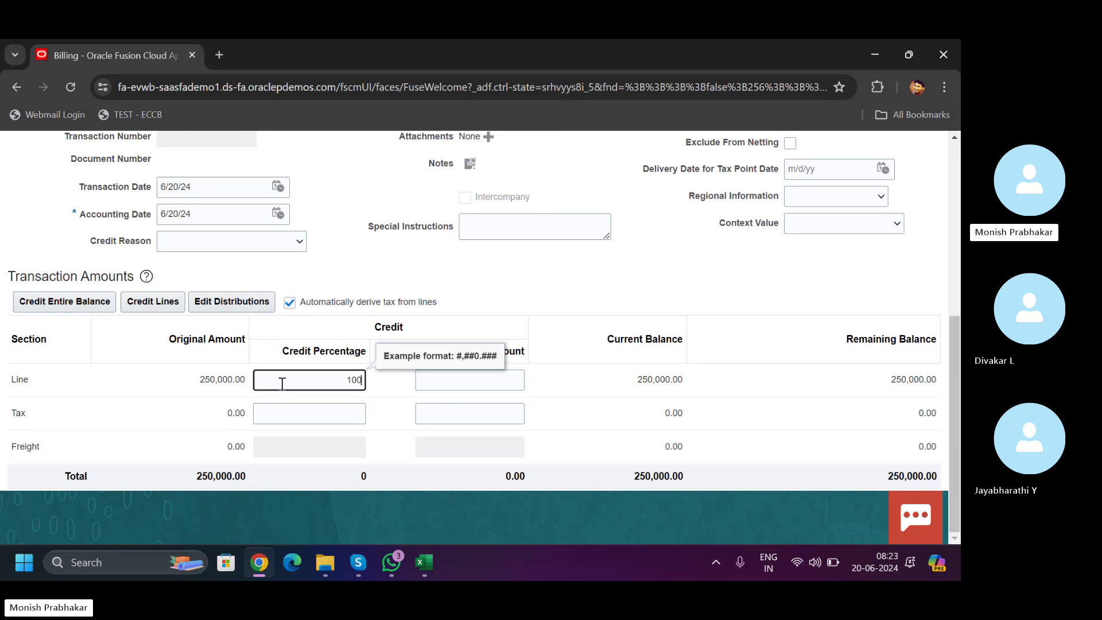
pyautogui.press('Tab')
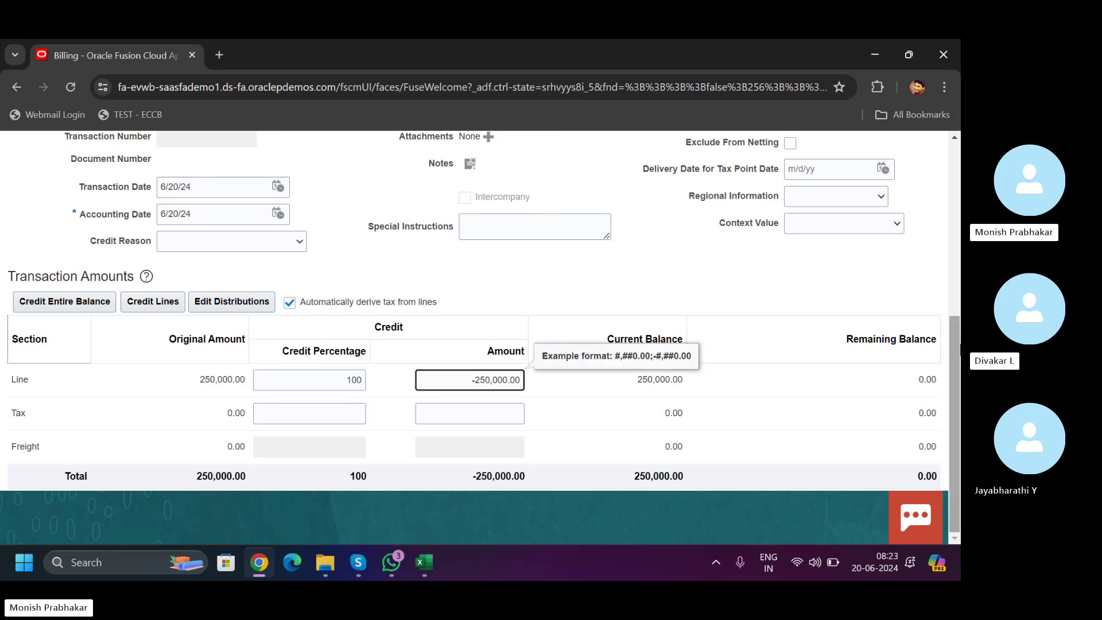
pyautogui.scroll(2, 955, 374)
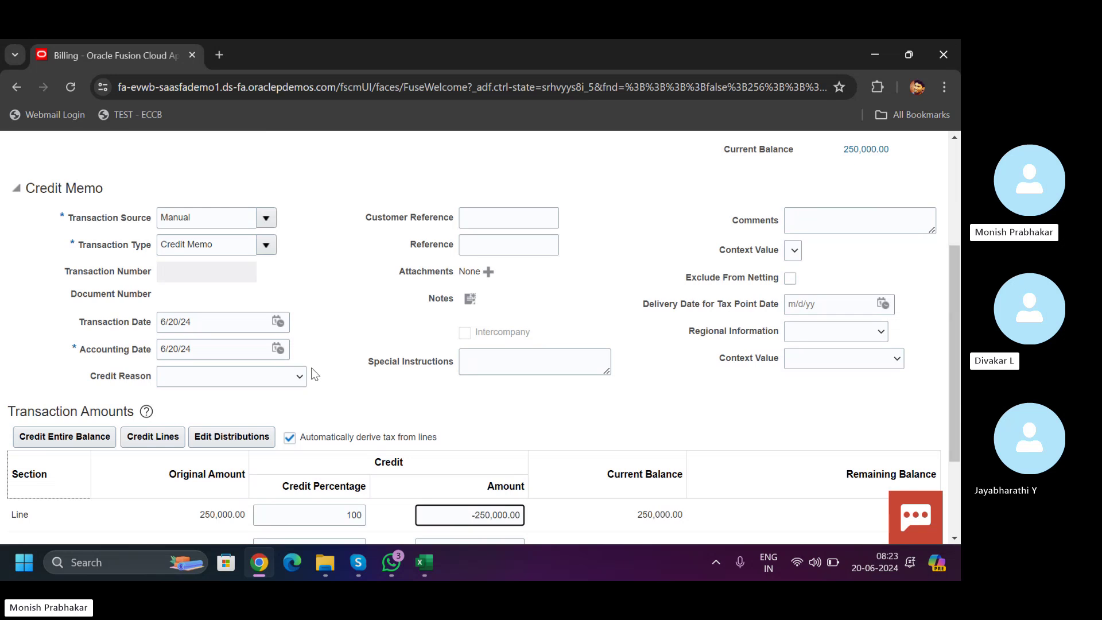
# - Set the credit reason to Credit and rebill
pyautogui.click(275, 378)
pyautogui.press('c')
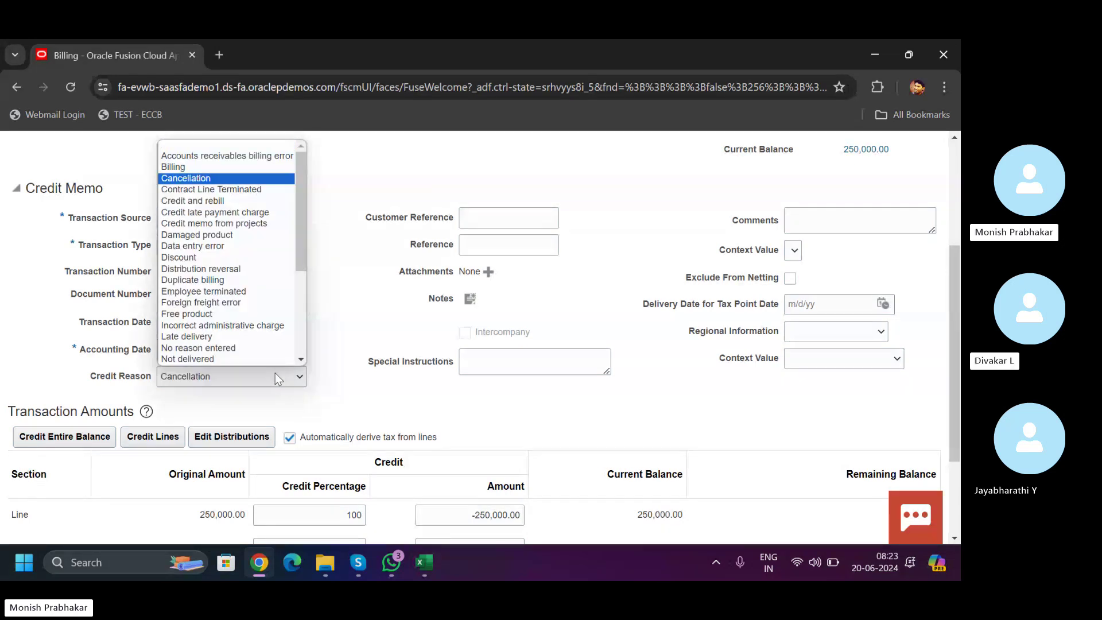
pyautogui.press('Up')
pyautogui.press('Up')
pyautogui.press('Down')
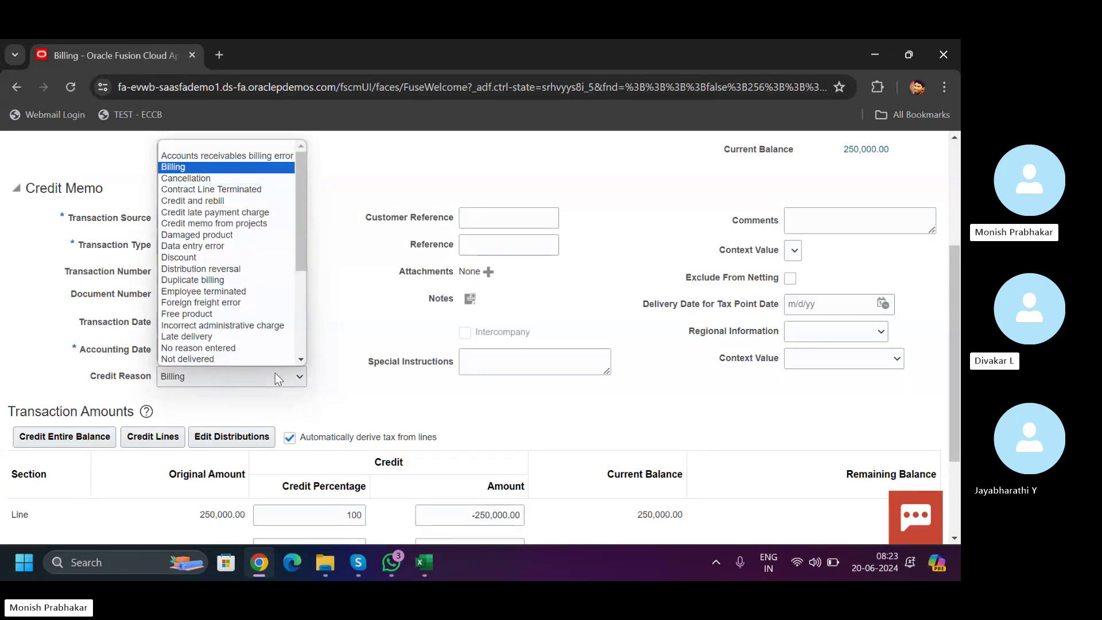
pyautogui.press('d')
pyautogui.press('i')
pyautogui.press('Up')
pyautogui.press('Up')
pyautogui.press('Up')
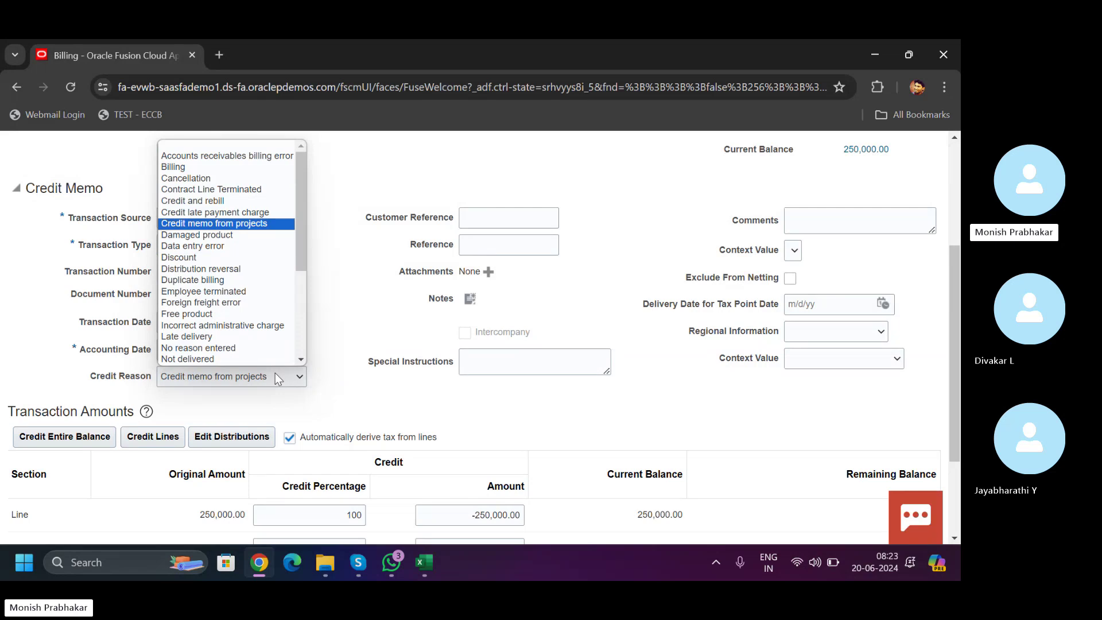
pyautogui.press('Down')
pyautogui.press('Up')
pyautogui.press('Up')
pyautogui.press('Up')
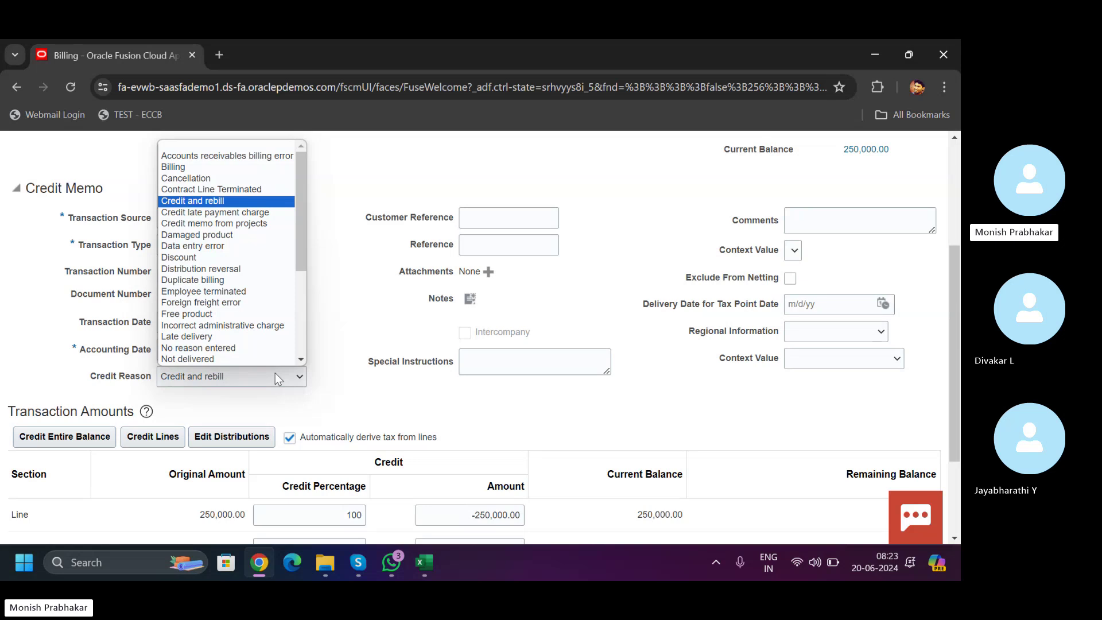
pyautogui.press('Up')
pyautogui.press('Up')
pyautogui.press('Up')
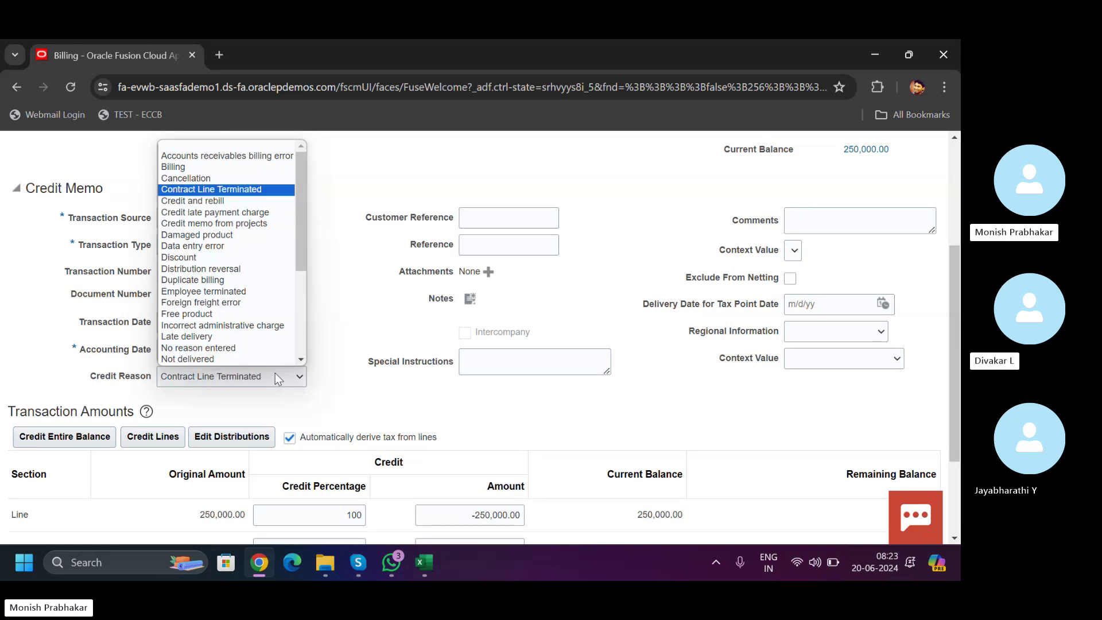
pyautogui.press('Down')
pyautogui.press('Down')
pyautogui.press('Down')
pyautogui.press('Down')
pyautogui.press('Down')
pyautogui.press('Down')
pyautogui.press('Down')
pyautogui.press('Down')
pyautogui.press('Down')
pyautogui.press('Down')
pyautogui.press('Down')
pyautogui.press('Down')
pyautogui.press('Down')
pyautogui.press('Down')
pyautogui.press('Down')
pyautogui.press('Down')
pyautogui.press('Down')
pyautogui.press('Down')
pyautogui.press('Down')
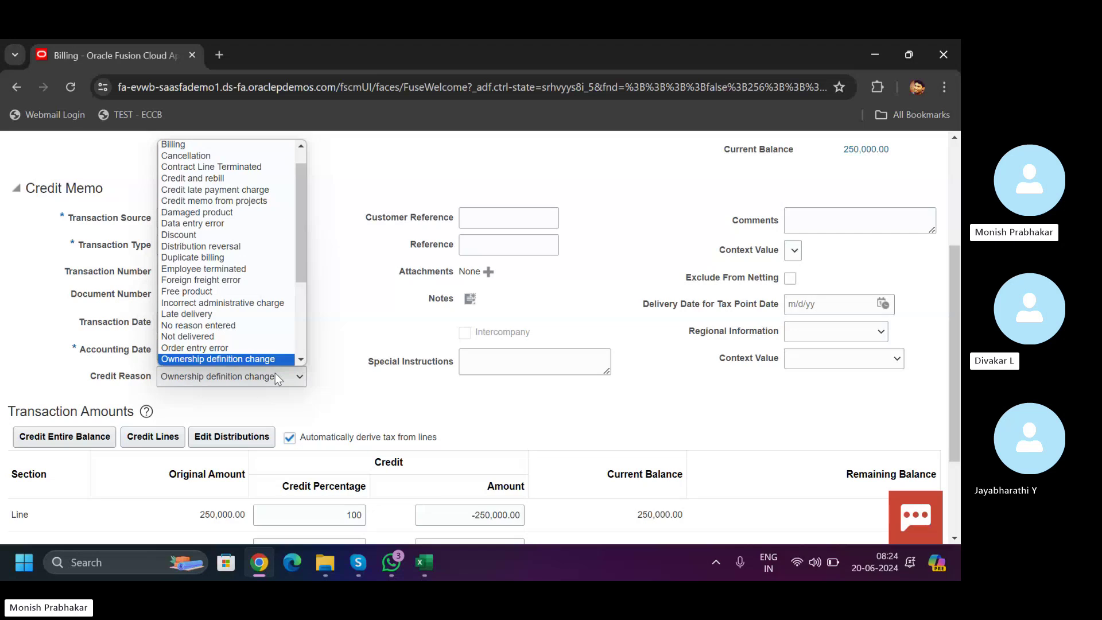
pyautogui.press('Down')
pyautogui.press('Down')
pyautogui.press('Down')
pyautogui.press('Down')
pyautogui.press('Down')
pyautogui.press('Down')
pyautogui.press('Down')
pyautogui.press('Down')
pyautogui.press('Down')
pyautogui.press('Down')
pyautogui.press('Down')
pyautogui.press('Up')
pyautogui.press('Up')
pyautogui.press('Up')
pyautogui.press('Up')
pyautogui.press('Up')
pyautogui.press('Up')
pyautogui.press('Up')
pyautogui.press('Up')
pyautogui.press('Up')
pyautogui.press('Up')
pyautogui.press('Up')
pyautogui.press('Up')
pyautogui.press('Up')
pyautogui.press('Up')
pyautogui.press('Up')
pyautogui.press('Up')
pyautogui.press('Up')
pyautogui.press('Up')
pyautogui.press('Up')
pyautogui.press('Up')
pyautogui.press('Up')
pyautogui.press('Up')
pyautogui.press('Up')
pyautogui.press('Up')
pyautogui.press('Up')
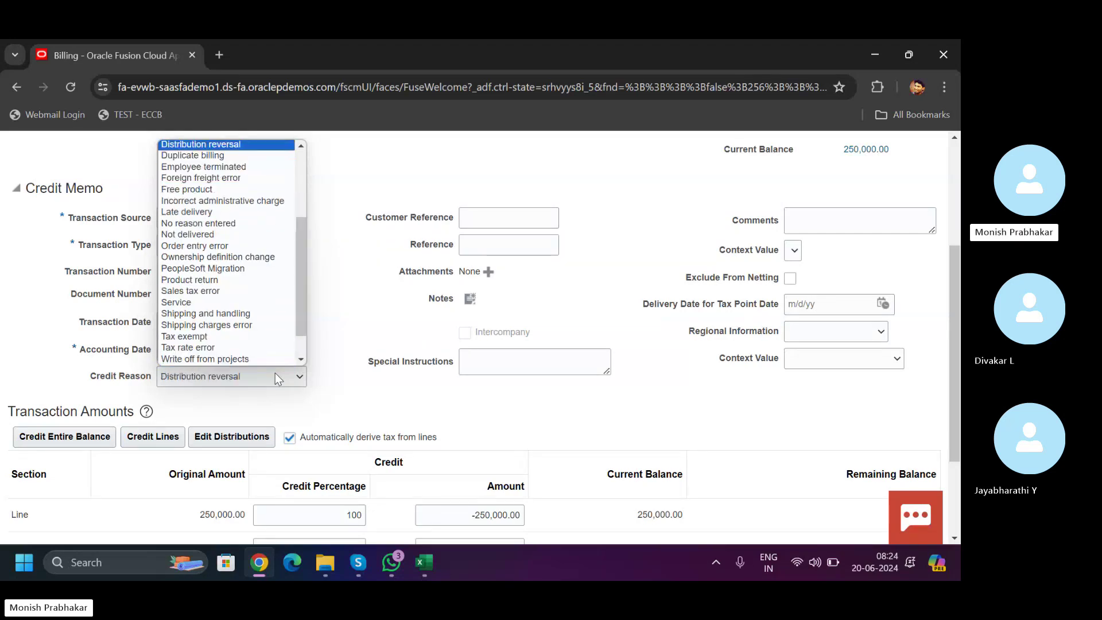
pyautogui.press('Down')
pyautogui.press('Down')
pyautogui.press('Down')
pyautogui.press('Down')
pyautogui.press('Down')
pyautogui.press('Down')
pyautogui.press('Down')
pyautogui.press('Down')
pyautogui.press('Down')
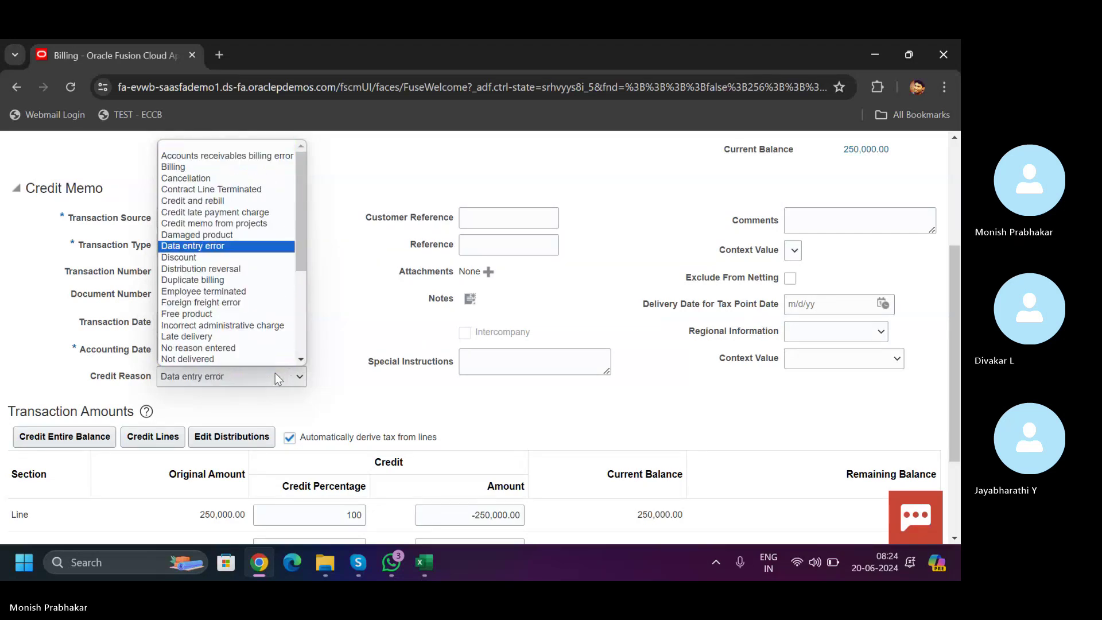
pyautogui.press('Up')
pyautogui.press('Up')
pyautogui.press('Up')
pyautogui.press('Up')
pyautogui.press('Up')
pyautogui.press('Up')
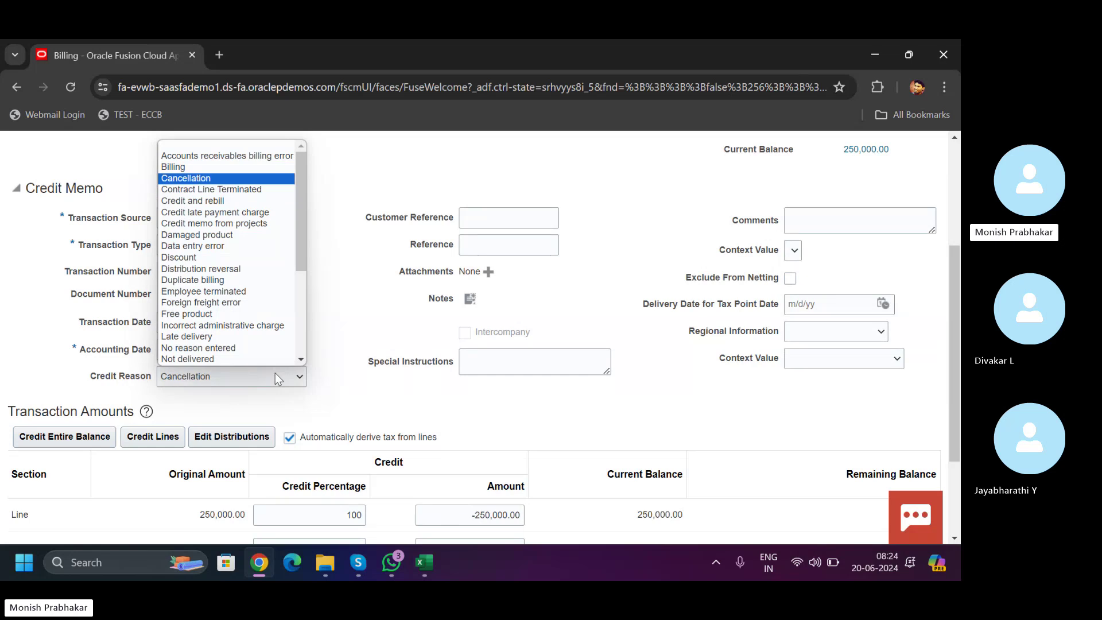
pyautogui.press('Down')
pyautogui.press('Down')
pyautogui.press('Return')
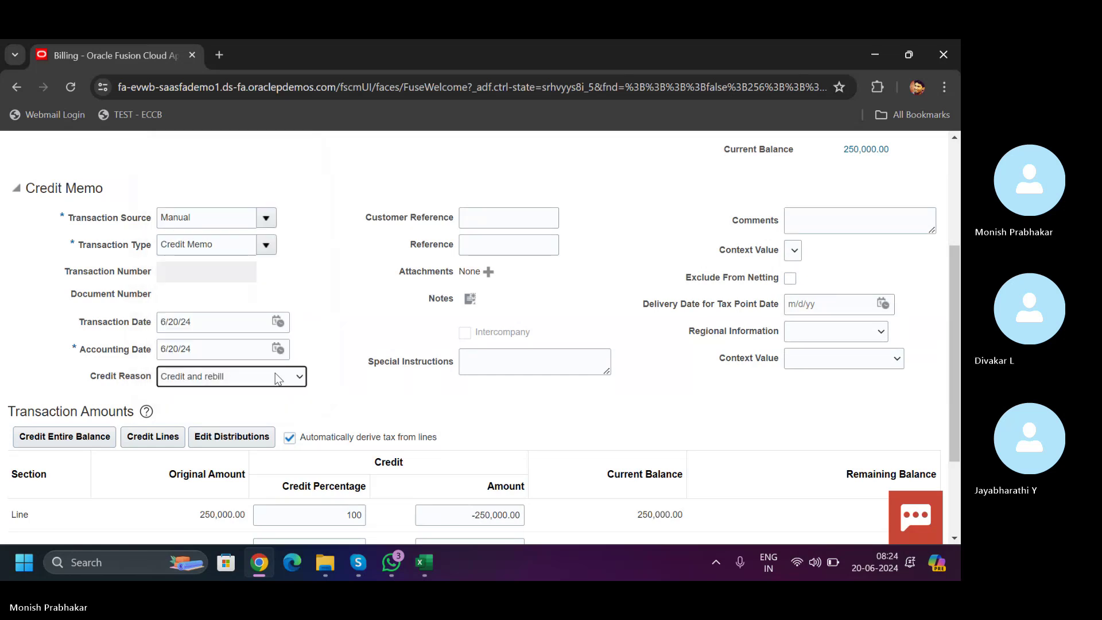
pyautogui.scroll(-3, 949, 518)
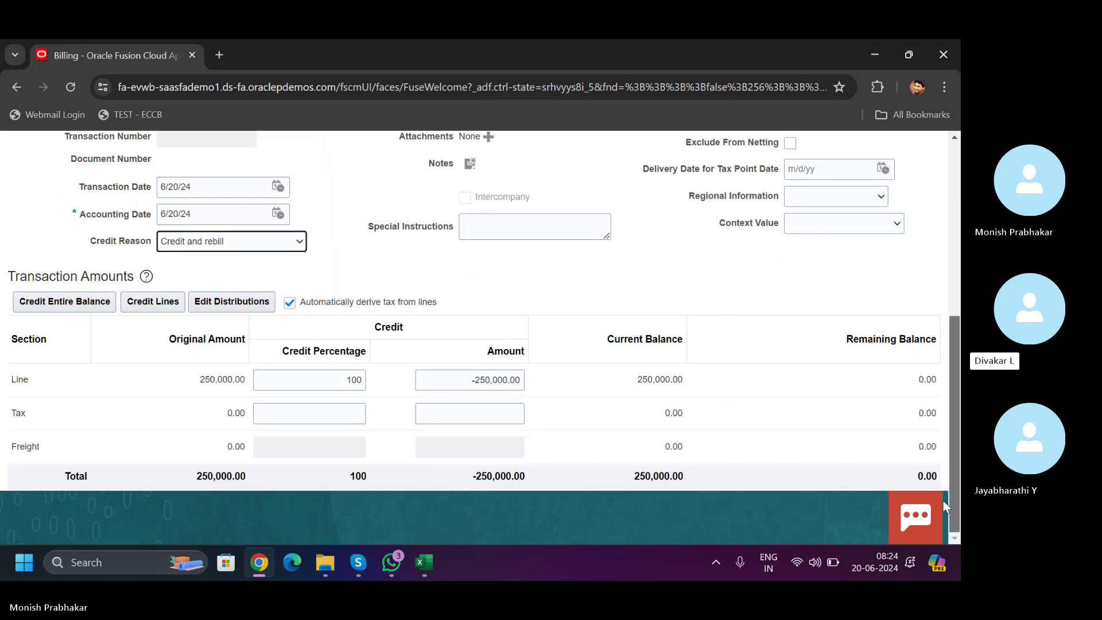
pyautogui.scroll(6, 861, 217)
# - Save and complete credit memo 102766 with Complete and Review, then stay on its page
pyautogui.click(715, 189)
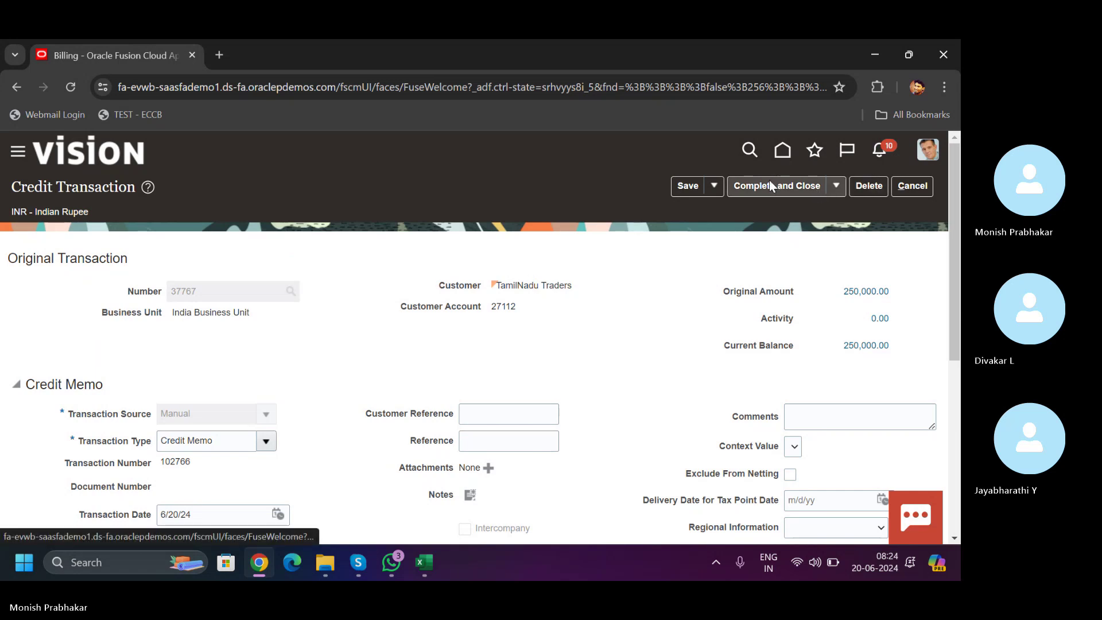
pyautogui.click(715, 184)
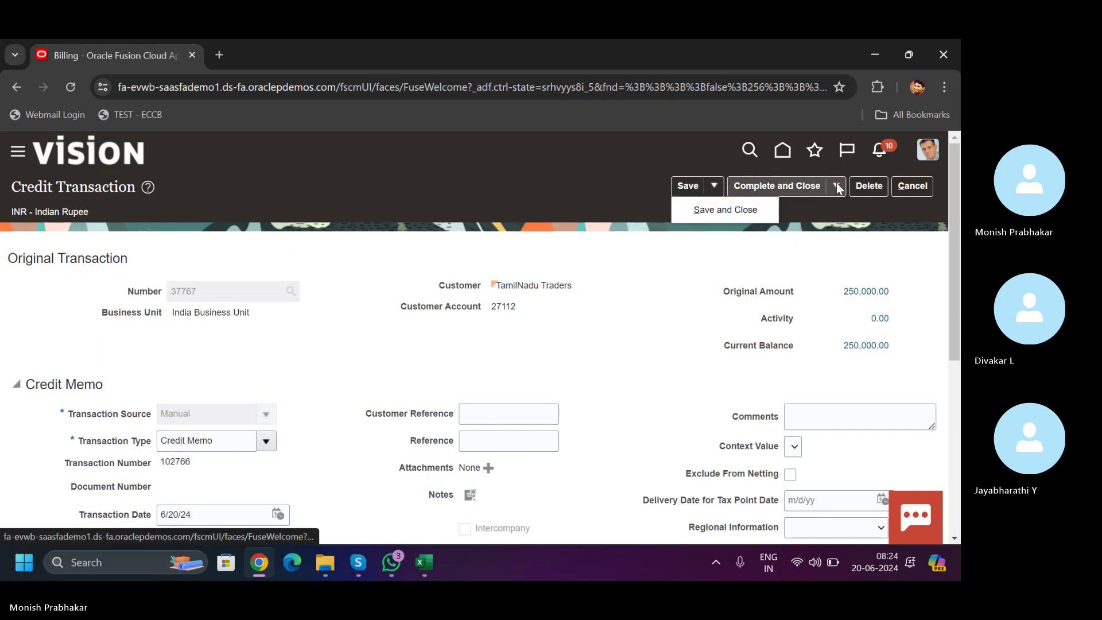
pyautogui.click(837, 186)
pyautogui.click(772, 210)
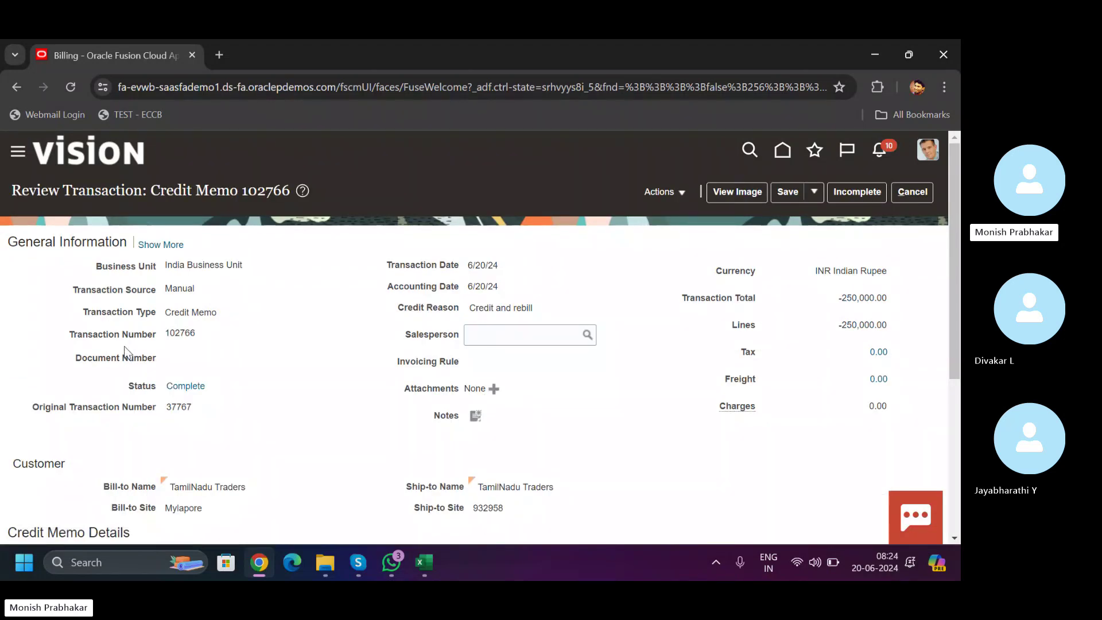
pyautogui.moveTo(166, 333); pyautogui.dragTo(197, 332)
pyautogui.click(912, 192)
pyautogui.click(686, 362)
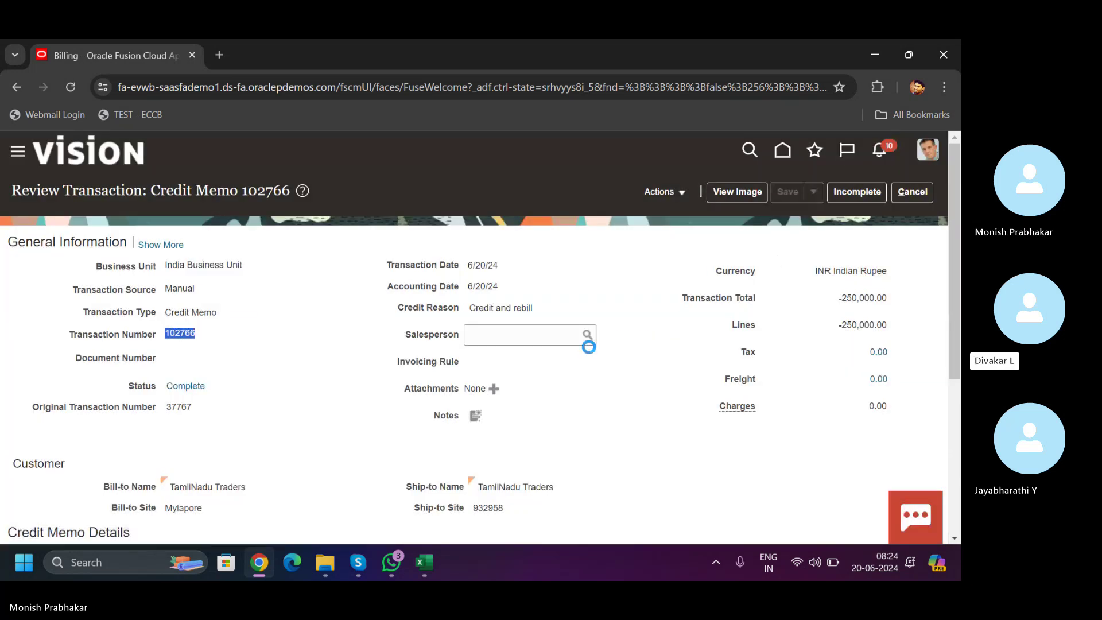
# - Save and close credit memo 102766, acknowledging the saved confirmation
pyautogui.click(666, 193)
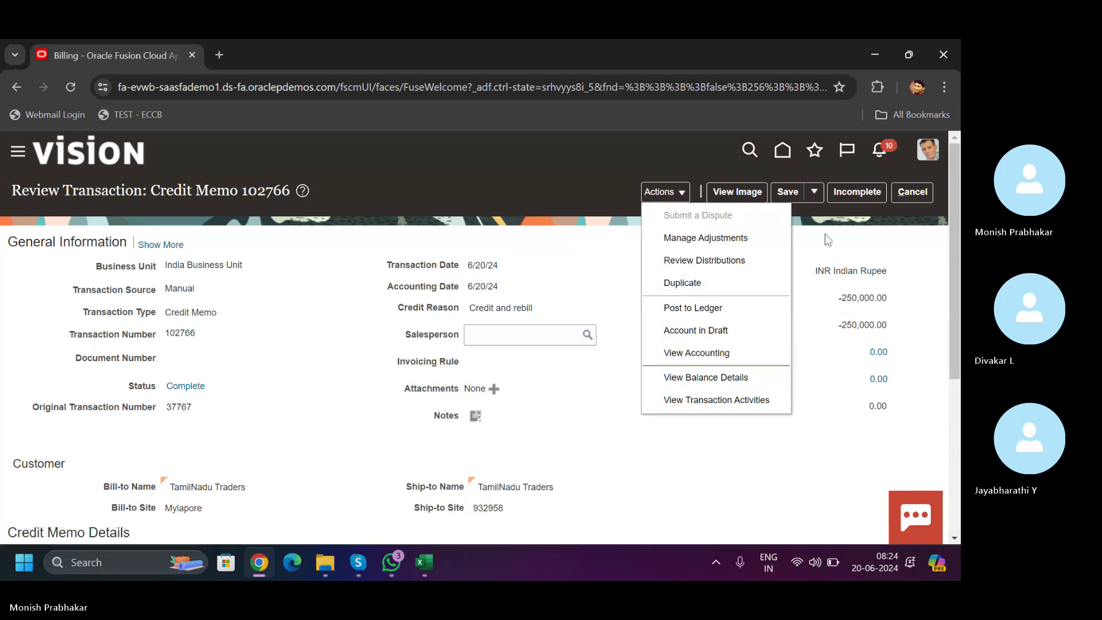
pyautogui.click(795, 197)
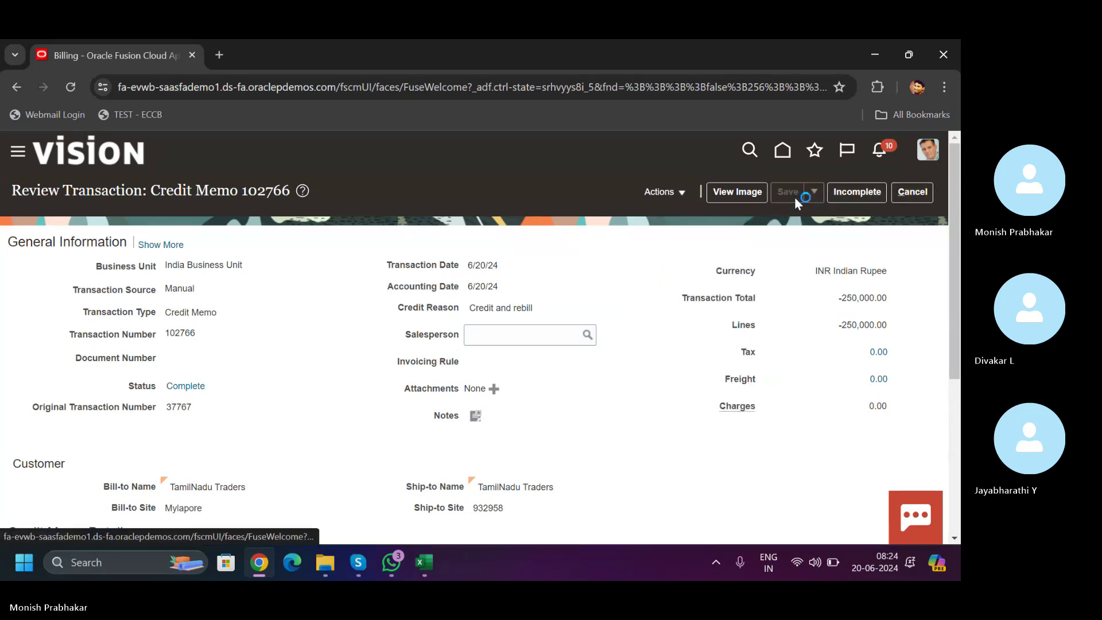
pyautogui.click(814, 193)
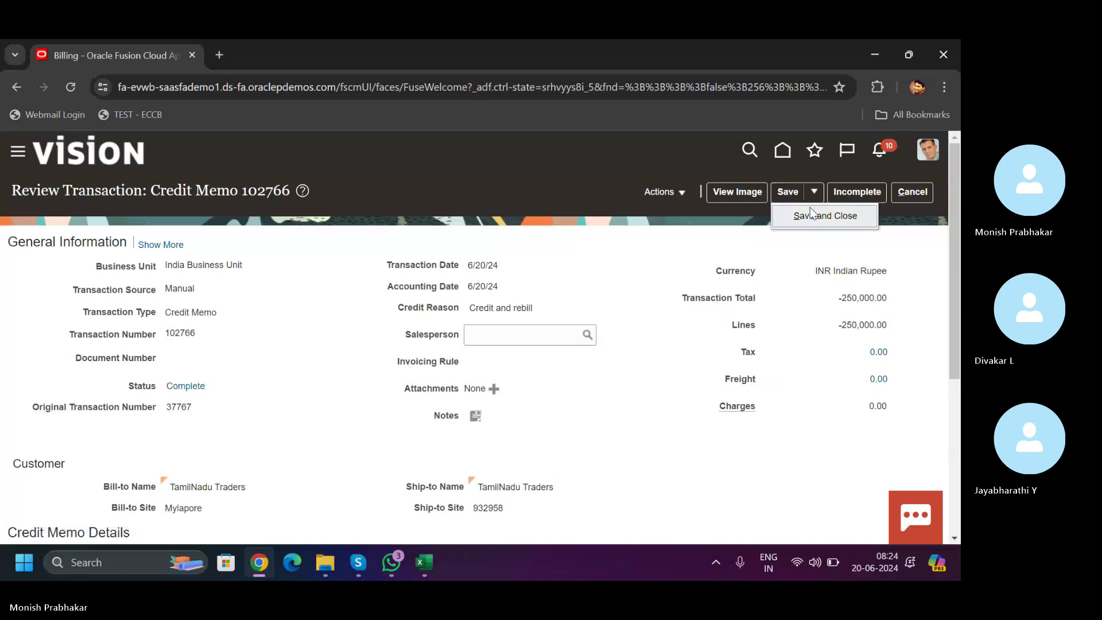
pyautogui.click(811, 212)
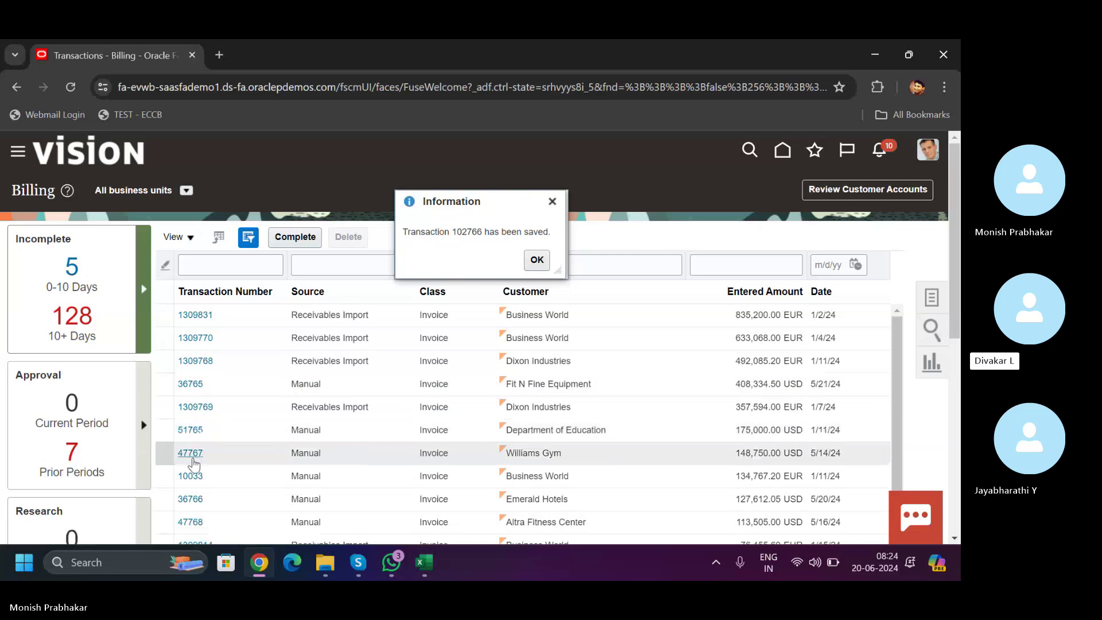
pyautogui.click(537, 263)
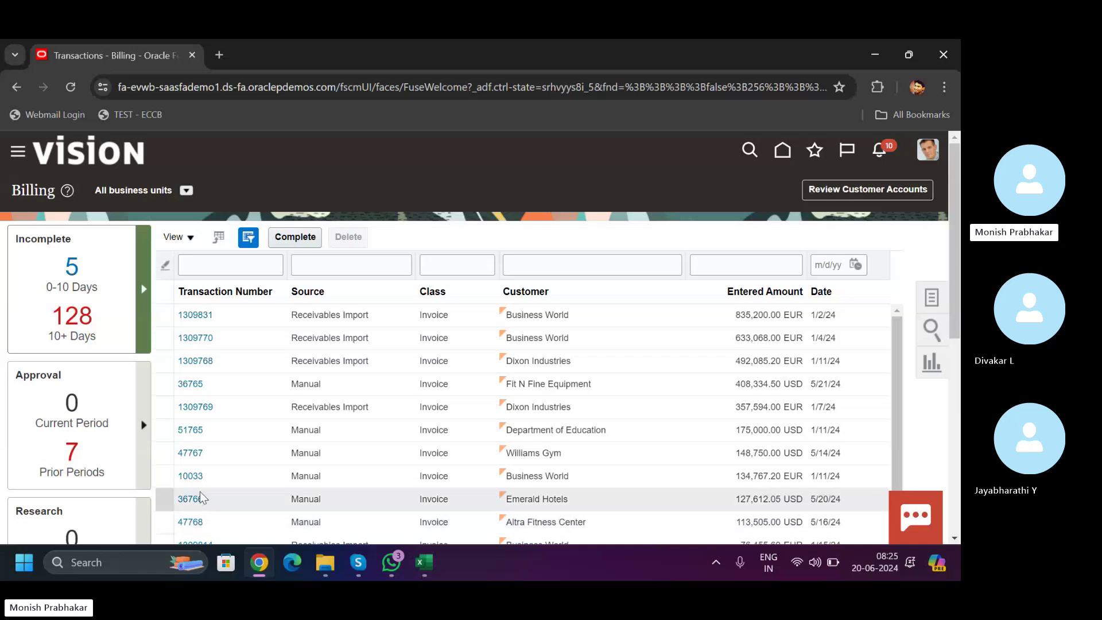
# - Go to Manage Transactions and filter to the five incomplete transactions aged 0–10 days
pyautogui.scroll(-1, 555, 310)
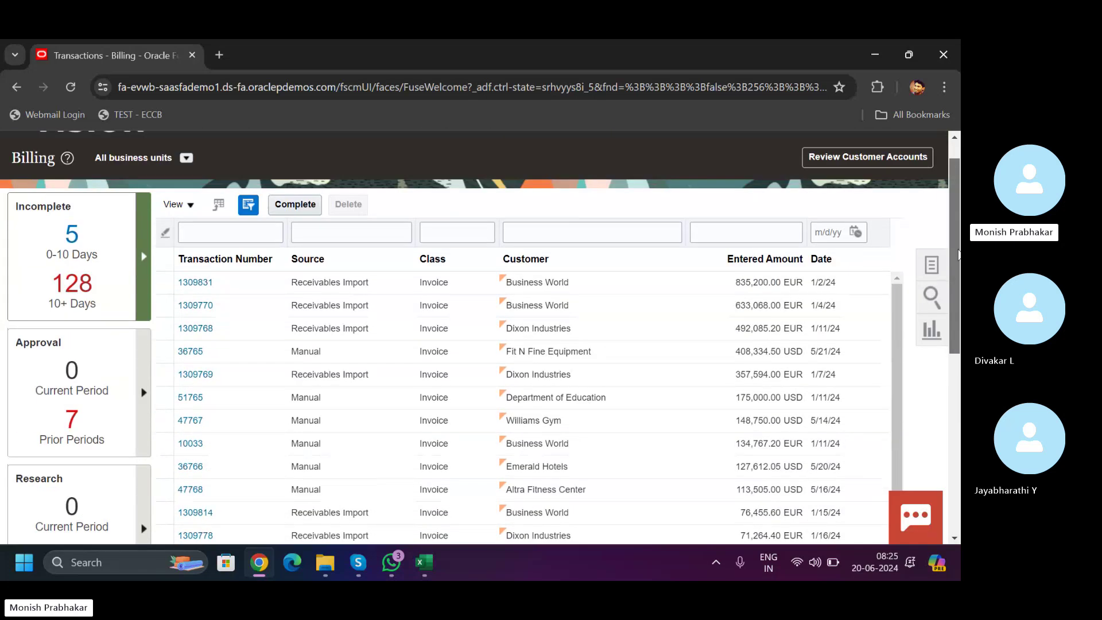
pyautogui.scroll(1, 556, 310)
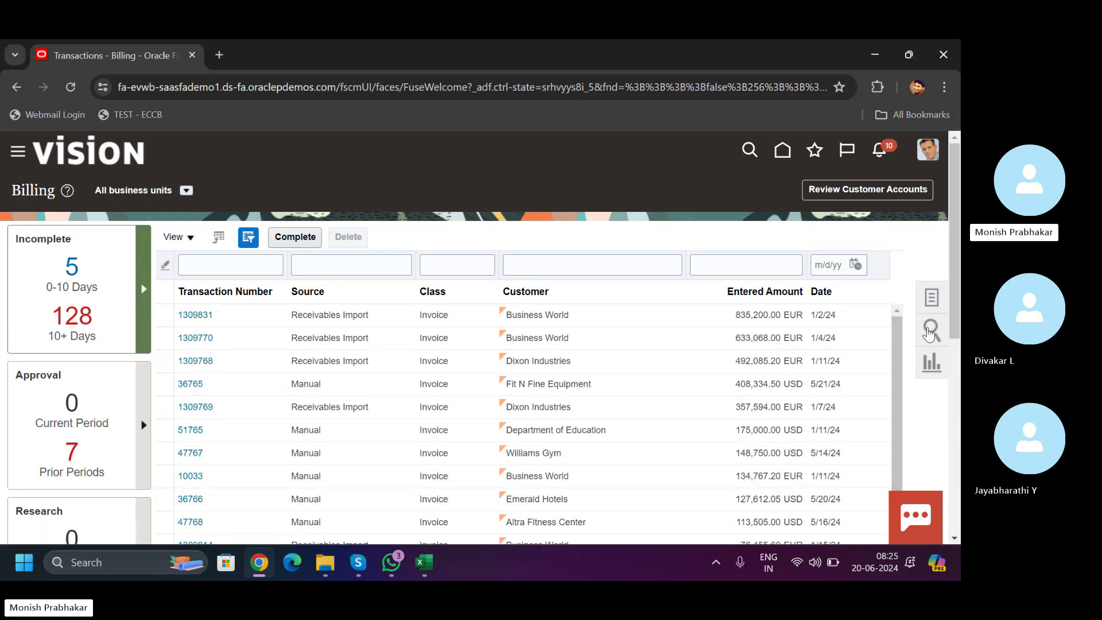
pyautogui.moveTo(954, 273); pyautogui.dragTo(953, 395)
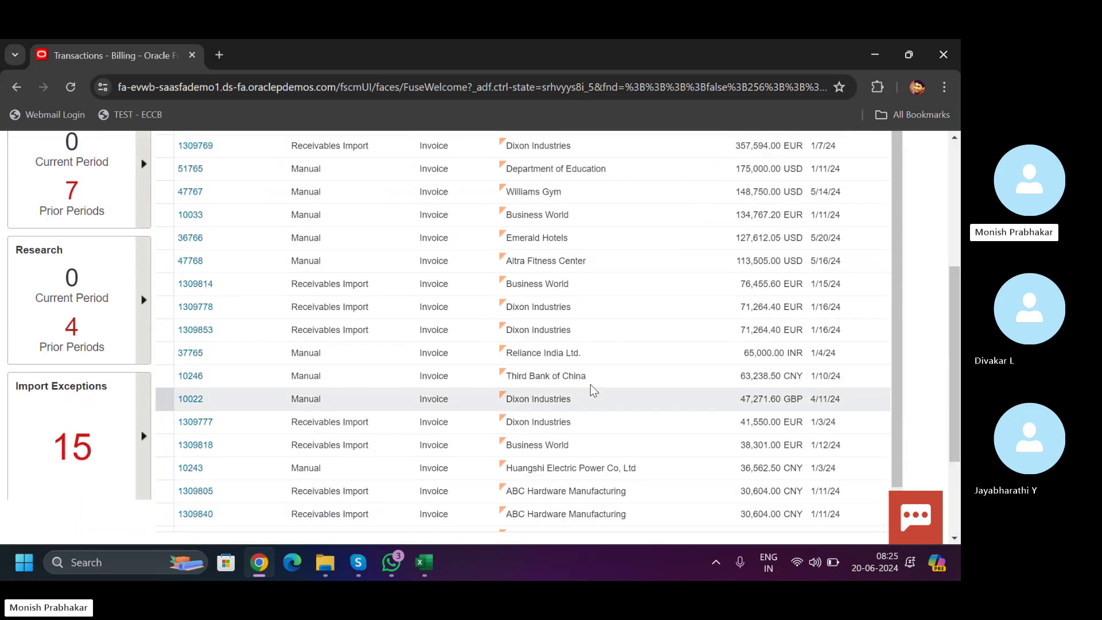
pyautogui.moveTo(954, 353); pyautogui.dragTo(859, 241)
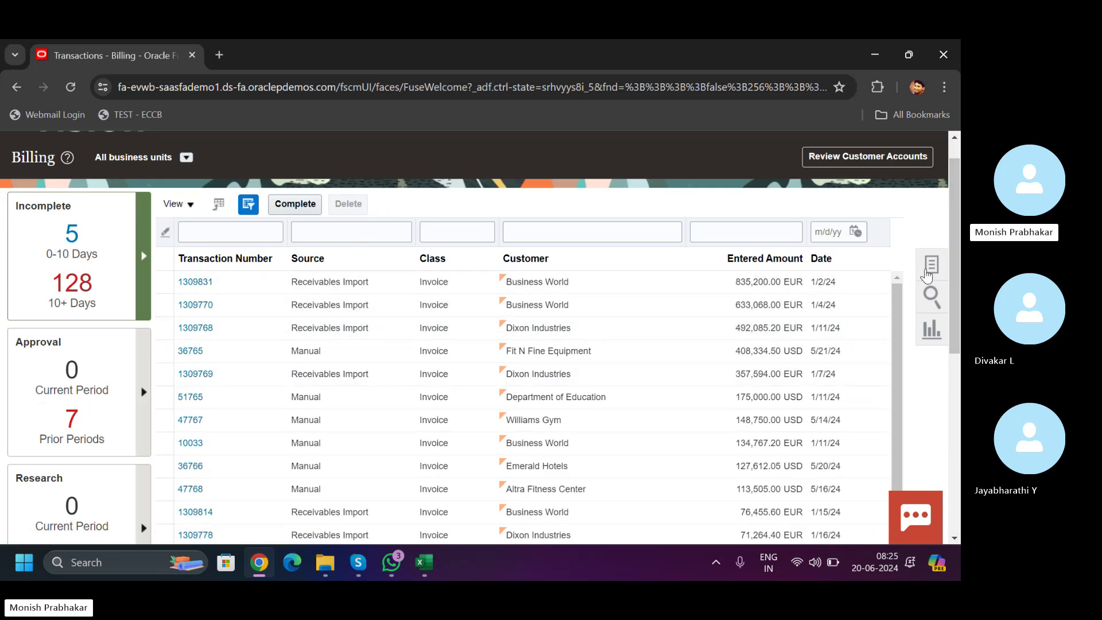
pyautogui.click(928, 271)
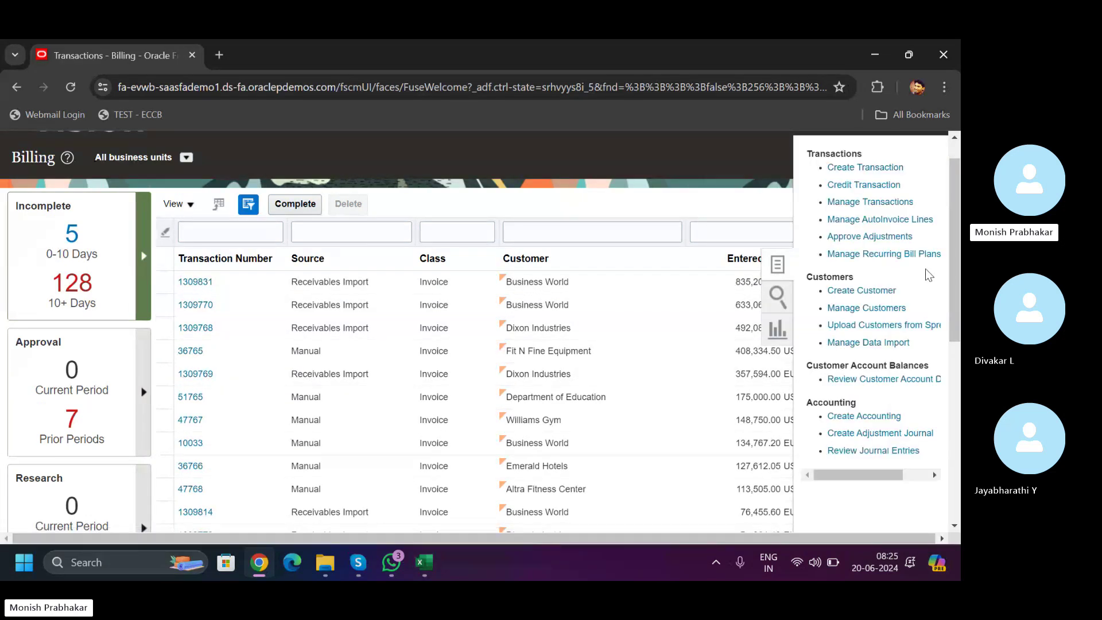
pyautogui.click(856, 202)
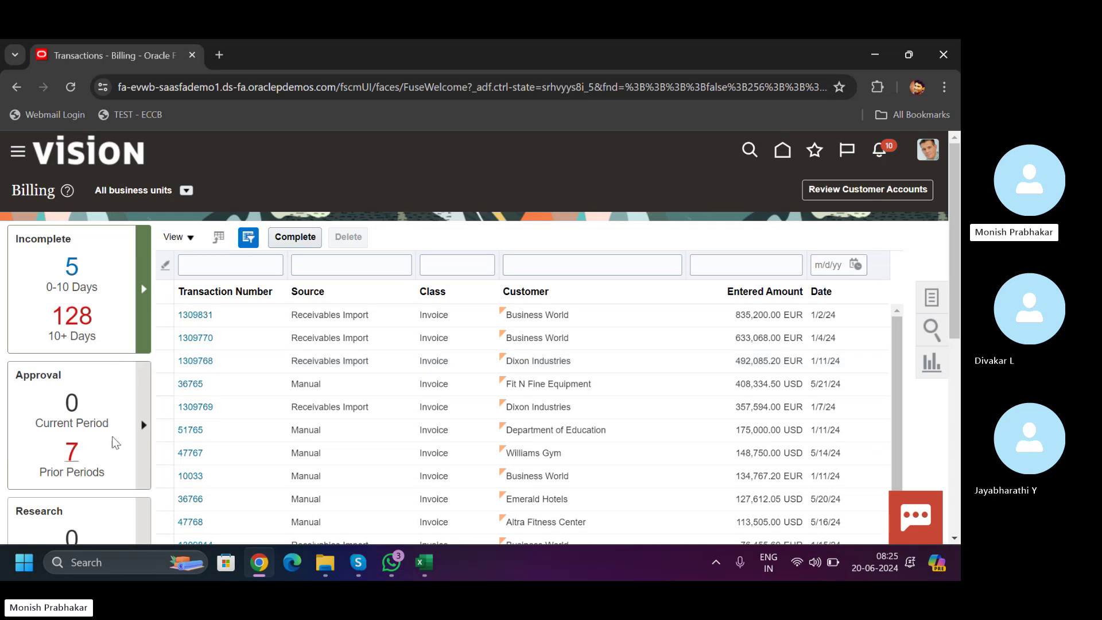
pyautogui.click(71, 269)
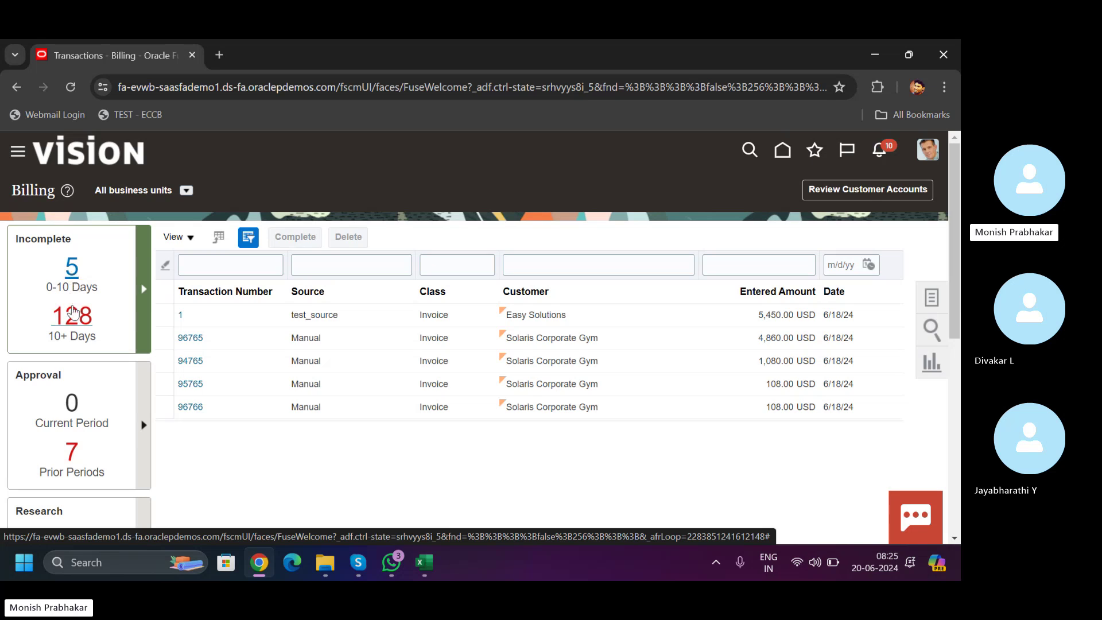
# - Limit the Billing list to US1 Business Unit and view incomplete transactions older than 10 and 0–10 days
pyautogui.click(187, 192)
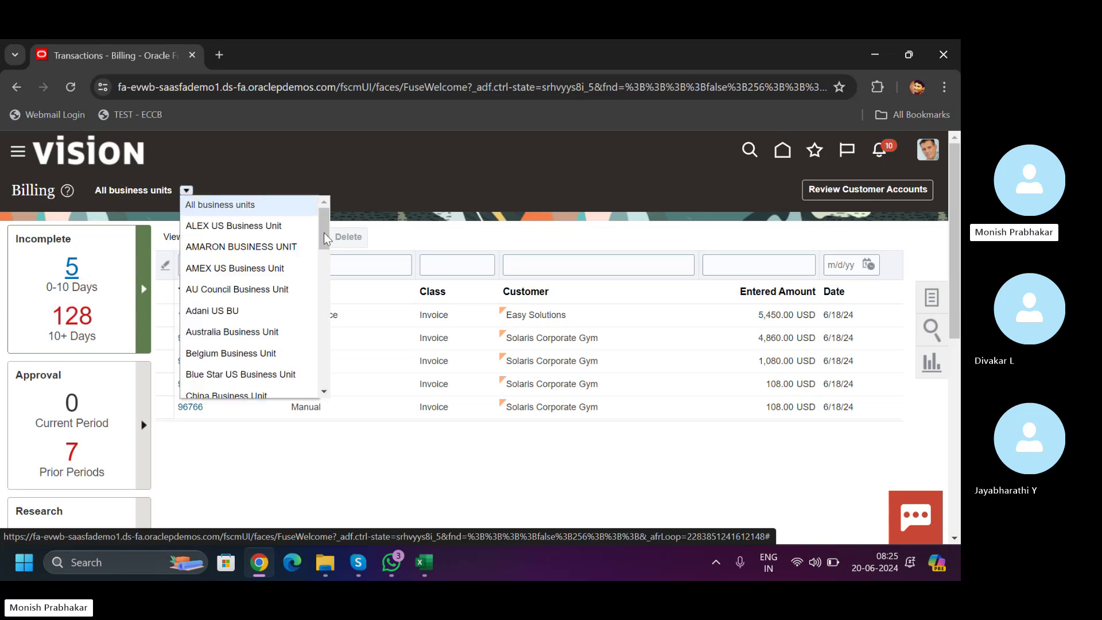
pyautogui.moveTo(324, 233); pyautogui.dragTo(322, 394)
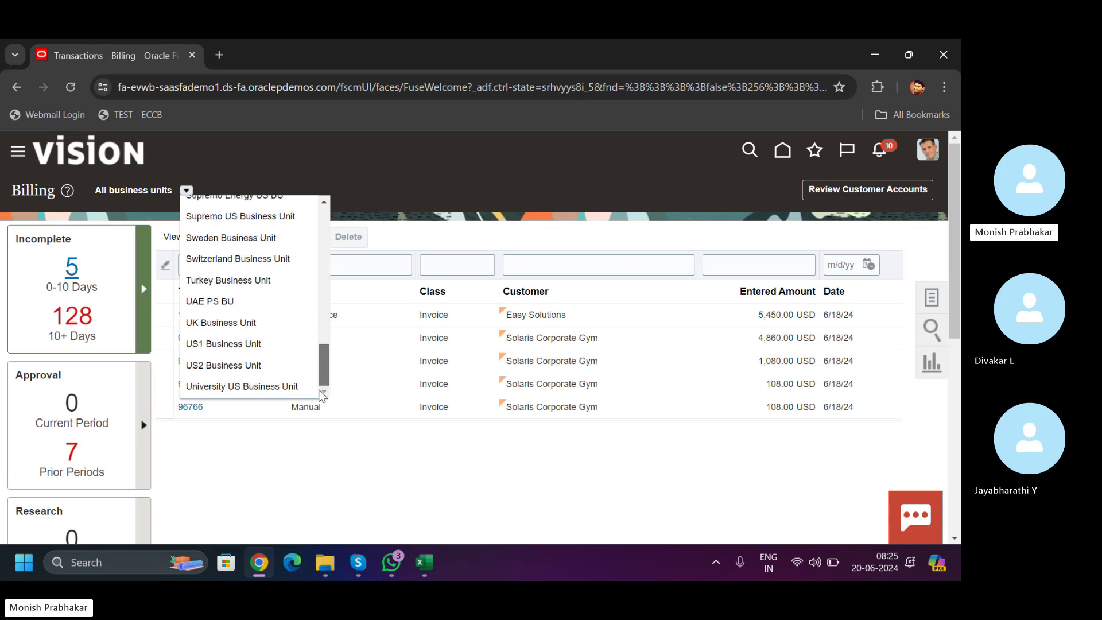
pyautogui.click(214, 345)
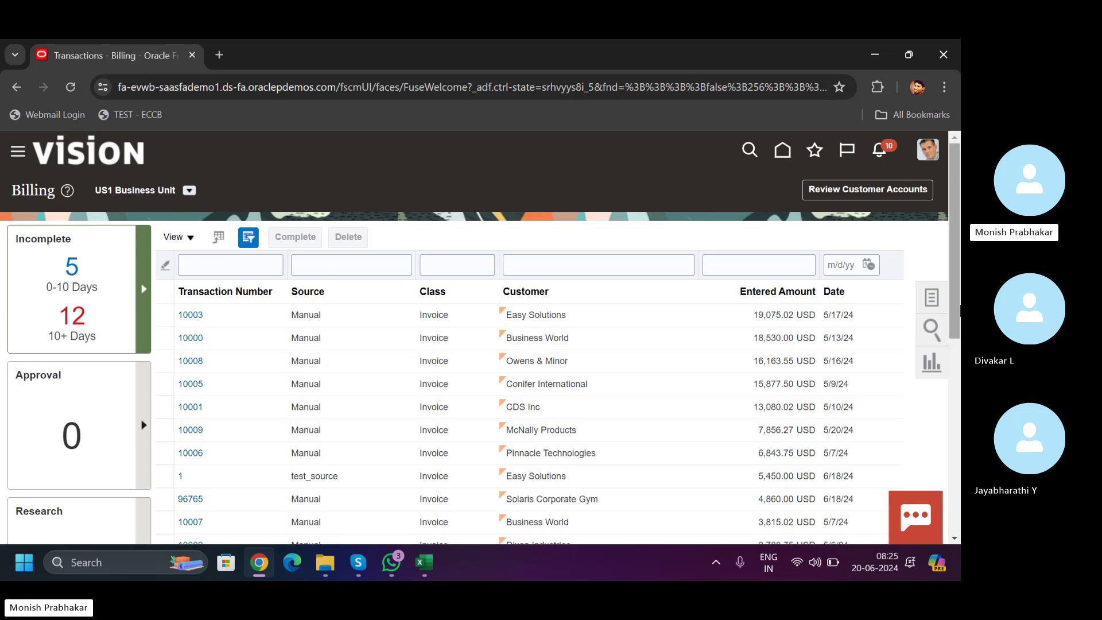
pyautogui.scroll(-5, 960, 310)
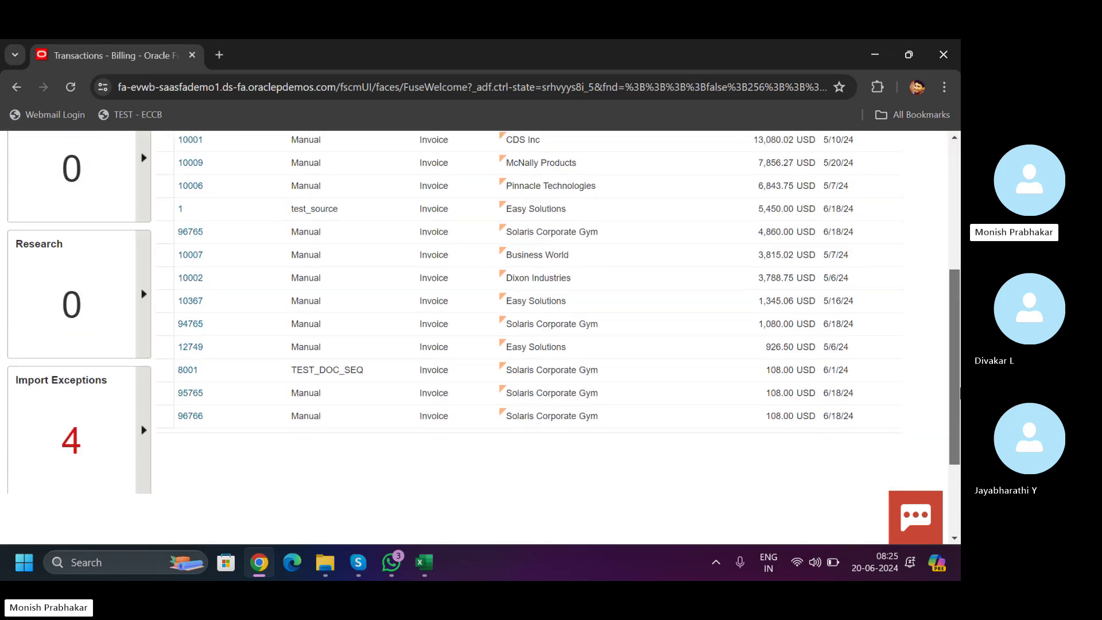
pyautogui.scroll(5, 959, 394)
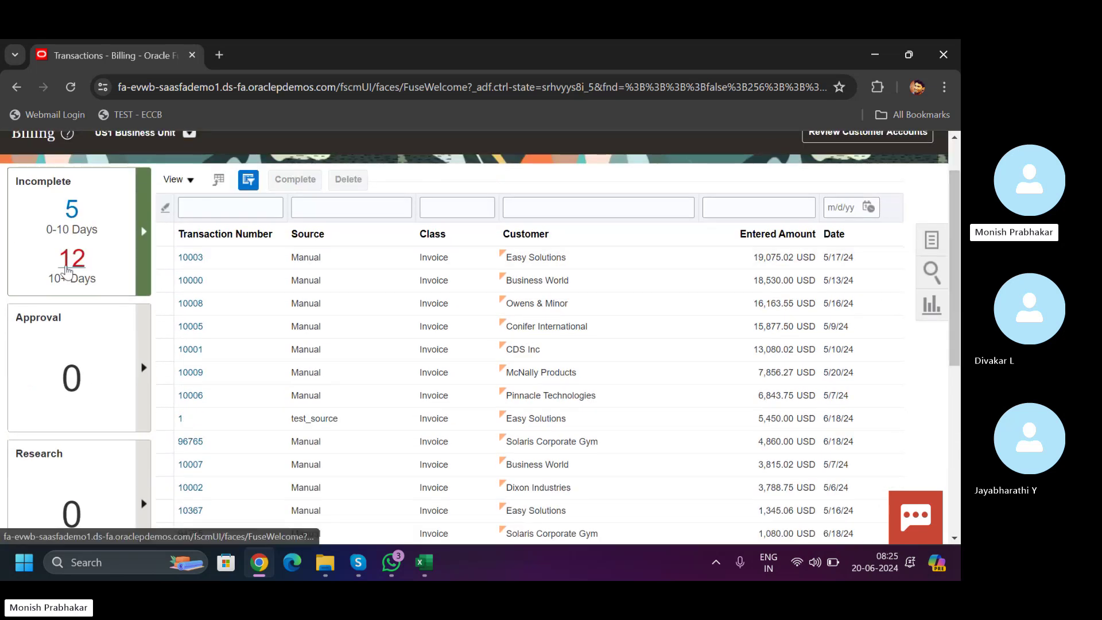
pyautogui.click(66, 265)
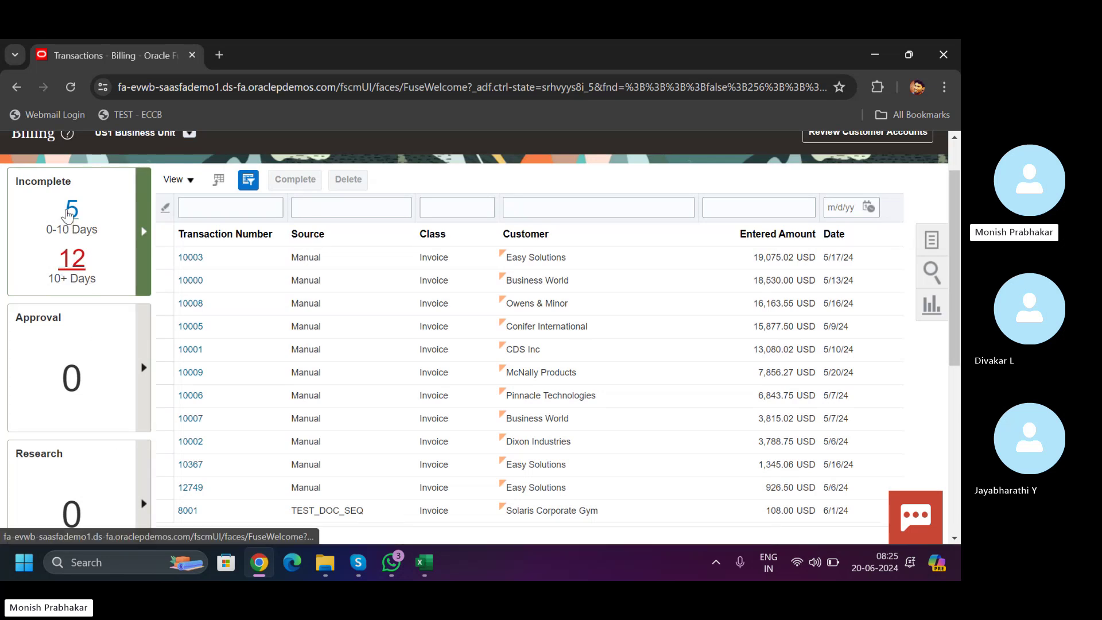
pyautogui.click(68, 209)
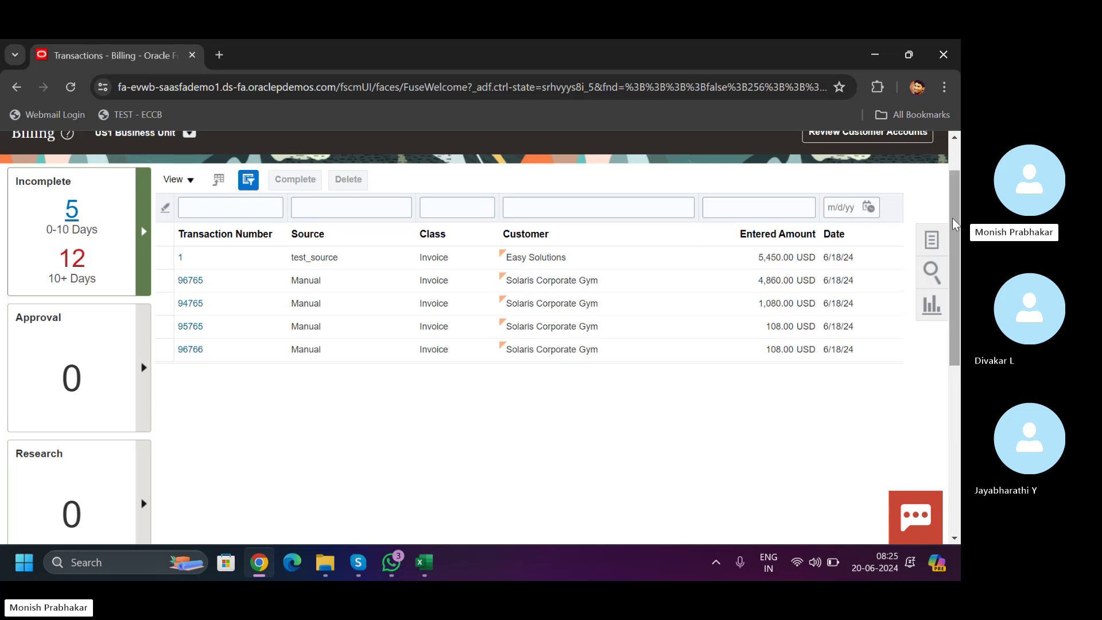
pyautogui.scroll(1, 234, 212)
# - Switch the business unit filter back to All business units
pyautogui.click(190, 193)
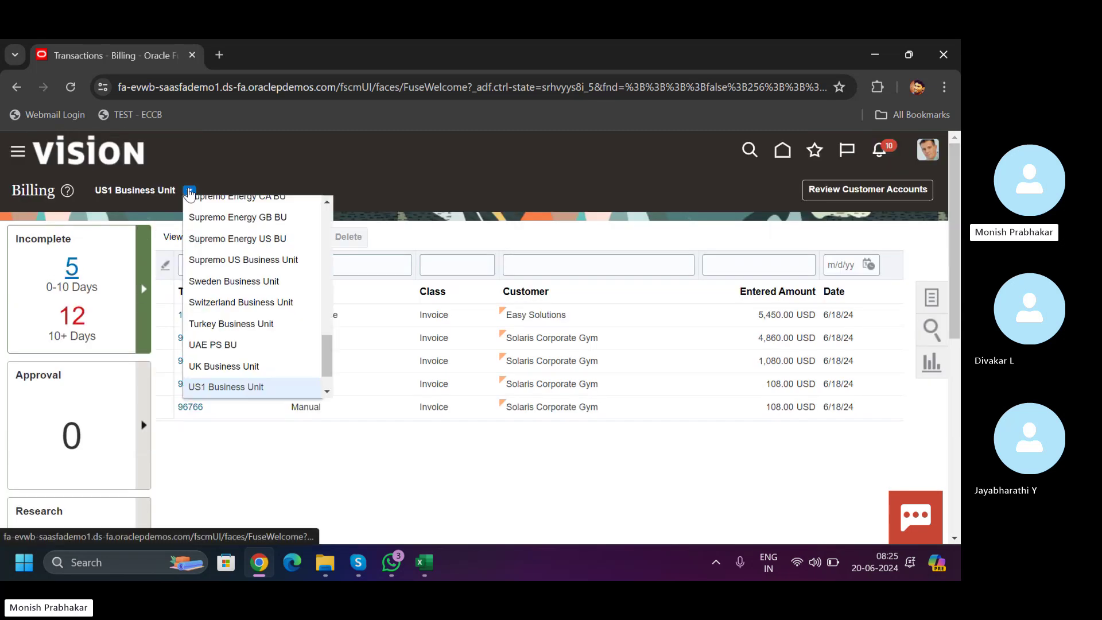
pyautogui.moveTo(327, 370); pyautogui.dragTo(246, 204)
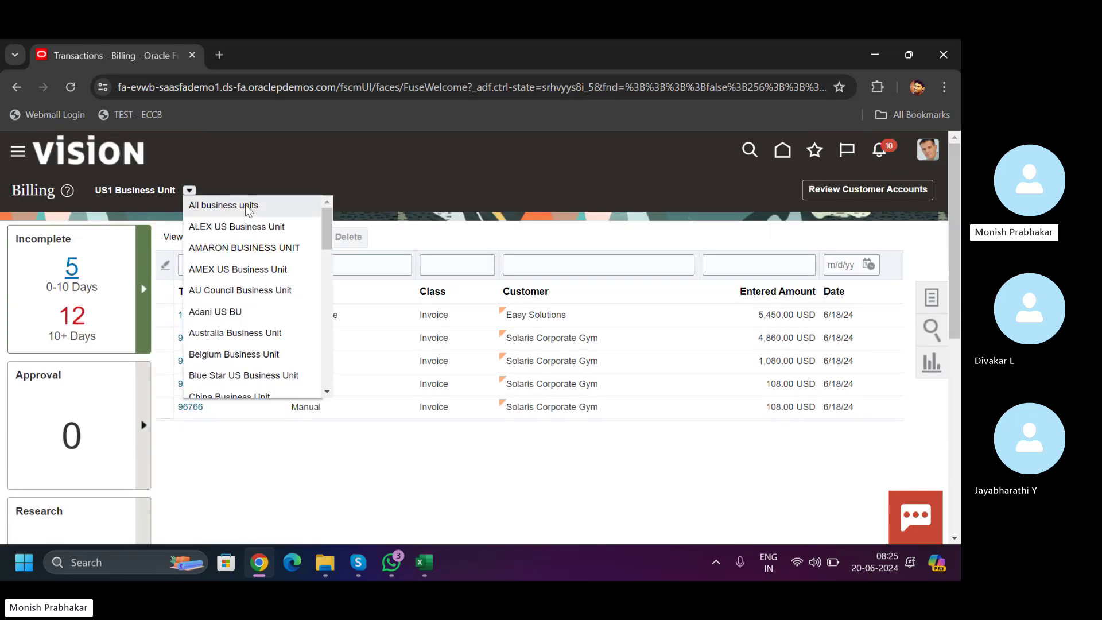
pyautogui.click(246, 205)
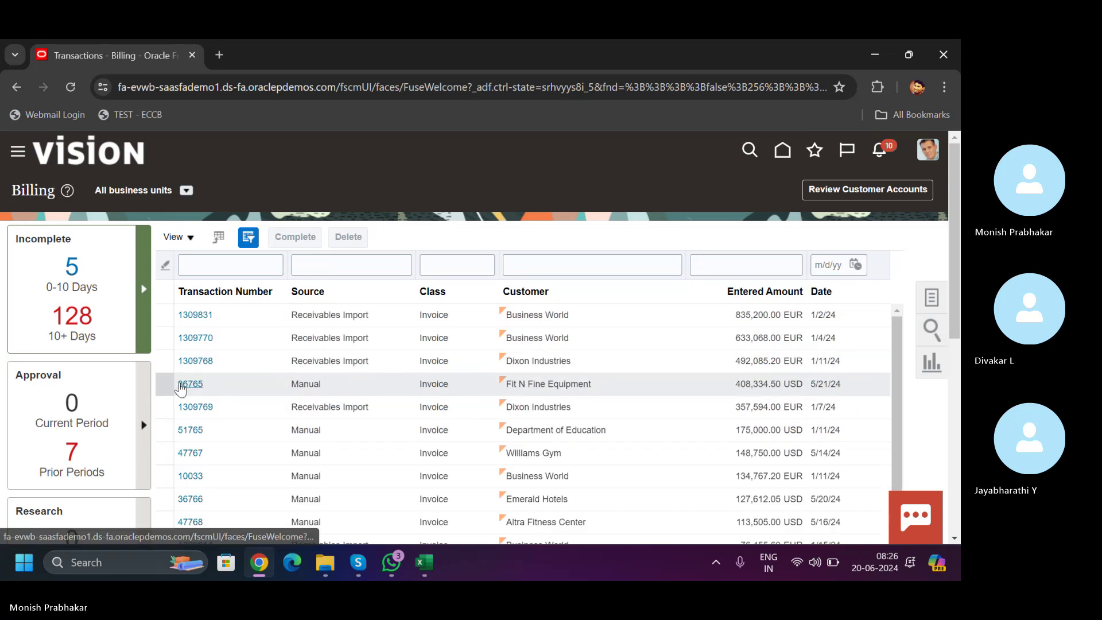
# - Open invoice 36765, leave it without saving, and bring up the billing task links
pyautogui.click(180, 382)
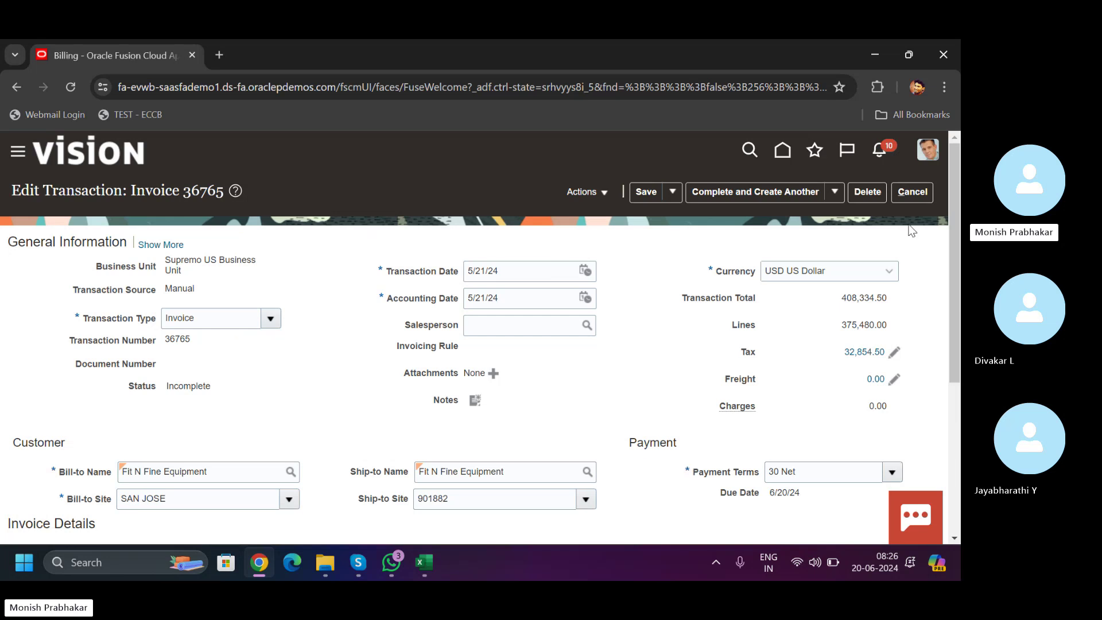
pyautogui.click(909, 193)
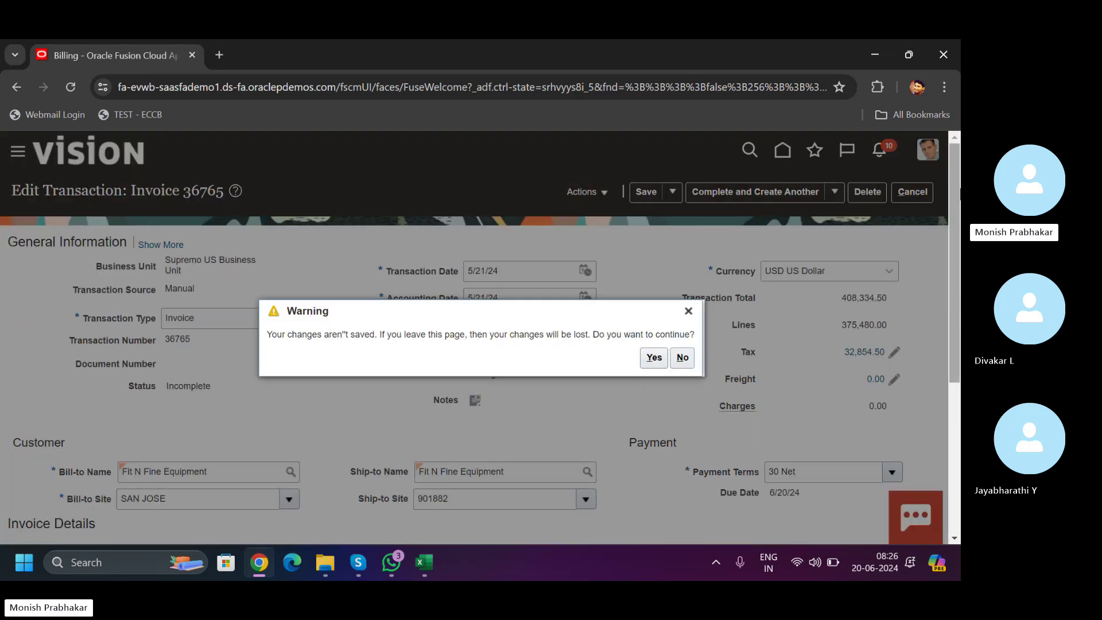
pyautogui.click(654, 357)
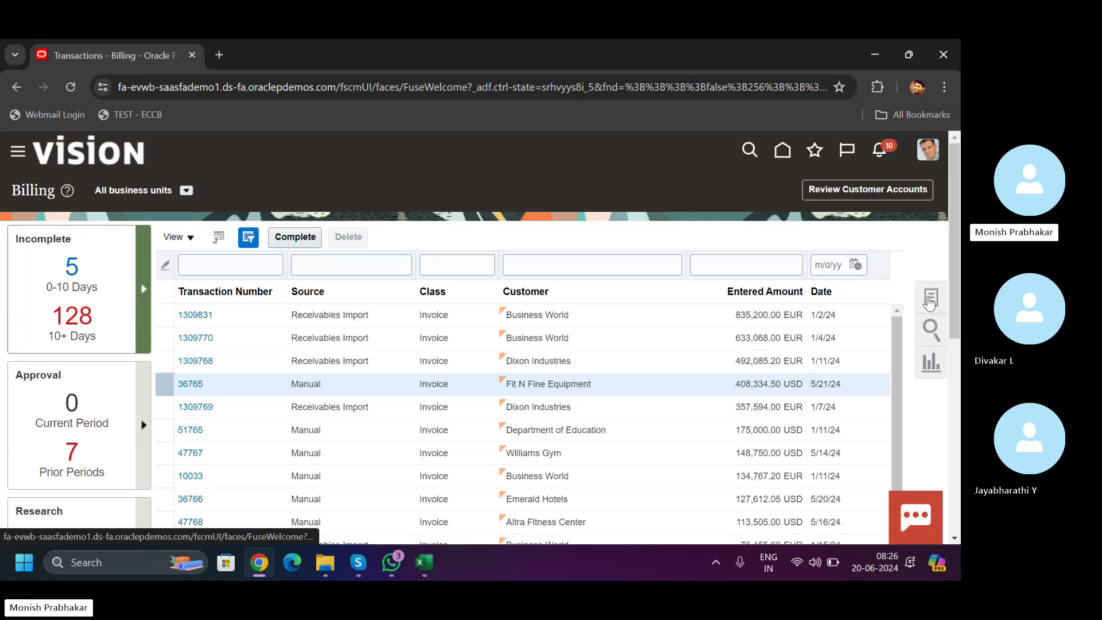
pyautogui.click(930, 299)
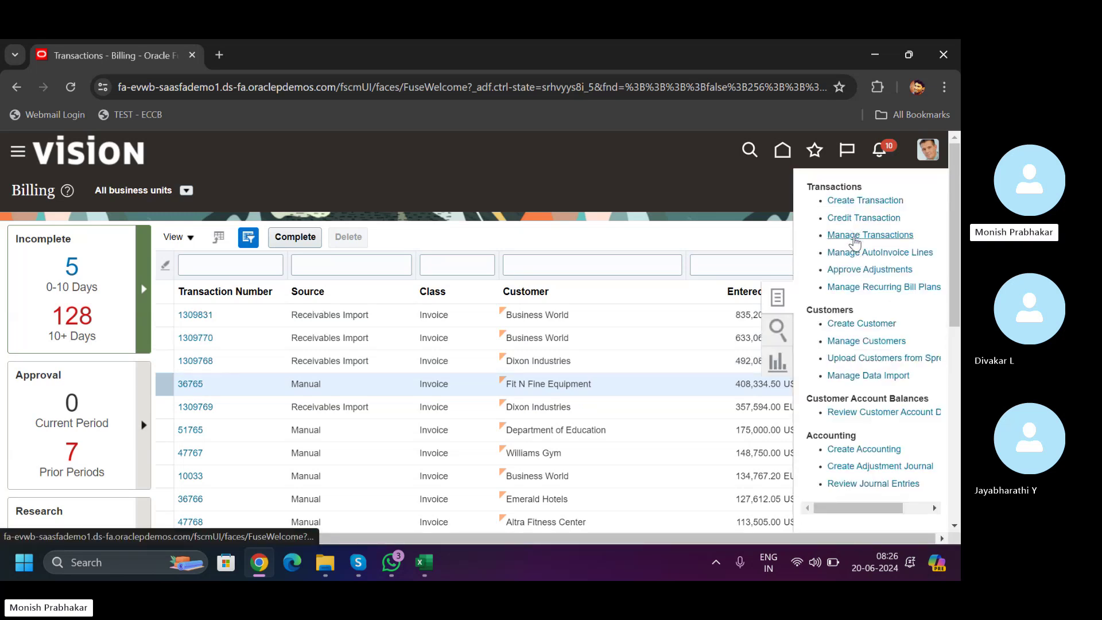
# - Search for transaction number 102766 and open the credit memo
pyautogui.click(854, 236)
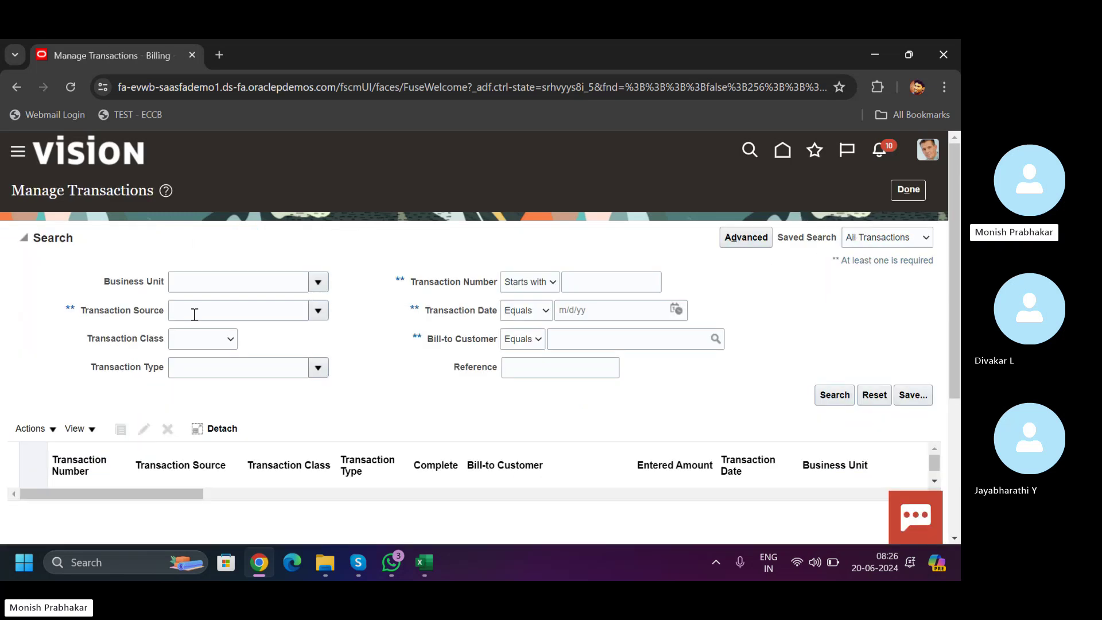
pyautogui.click(606, 283)
pyautogui.write('12')
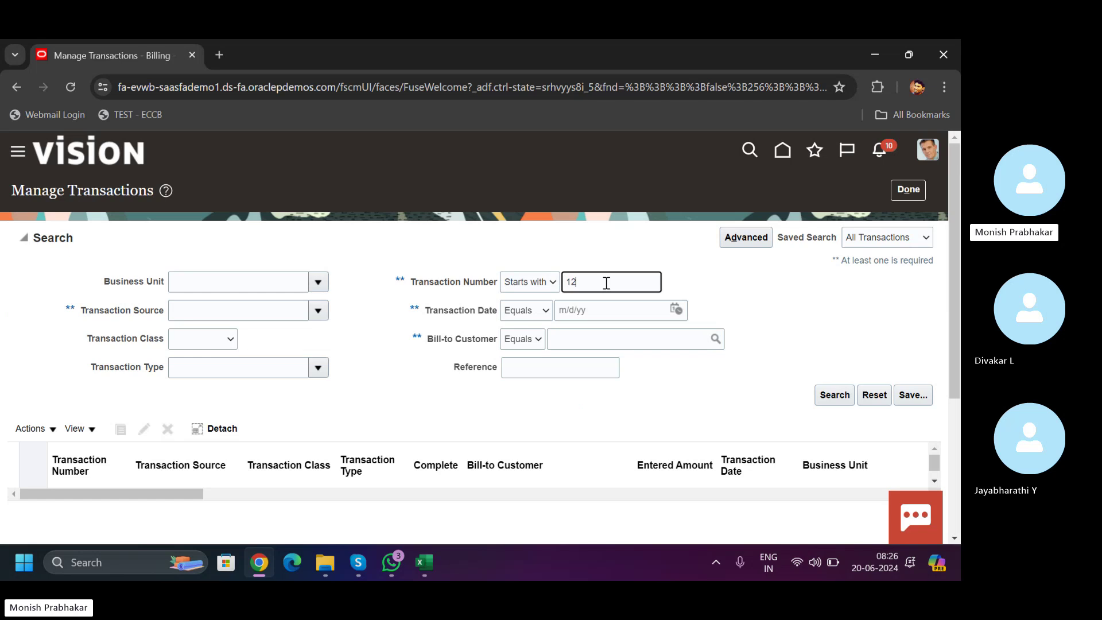
pyautogui.press('BackSpace')
pyautogui.write('02766')
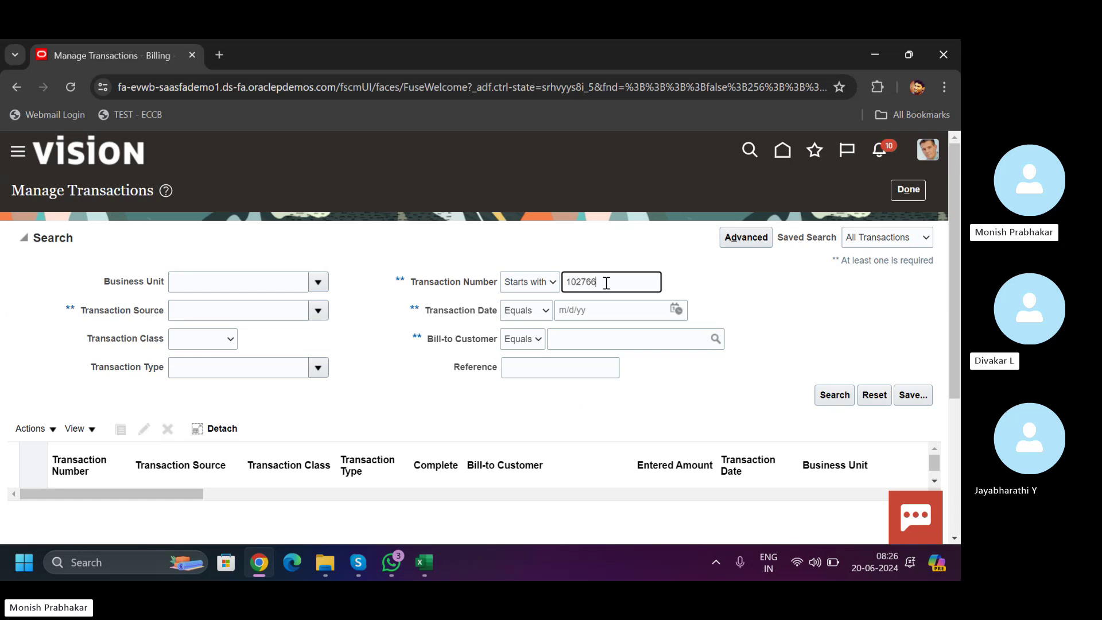
pyautogui.press('Return')
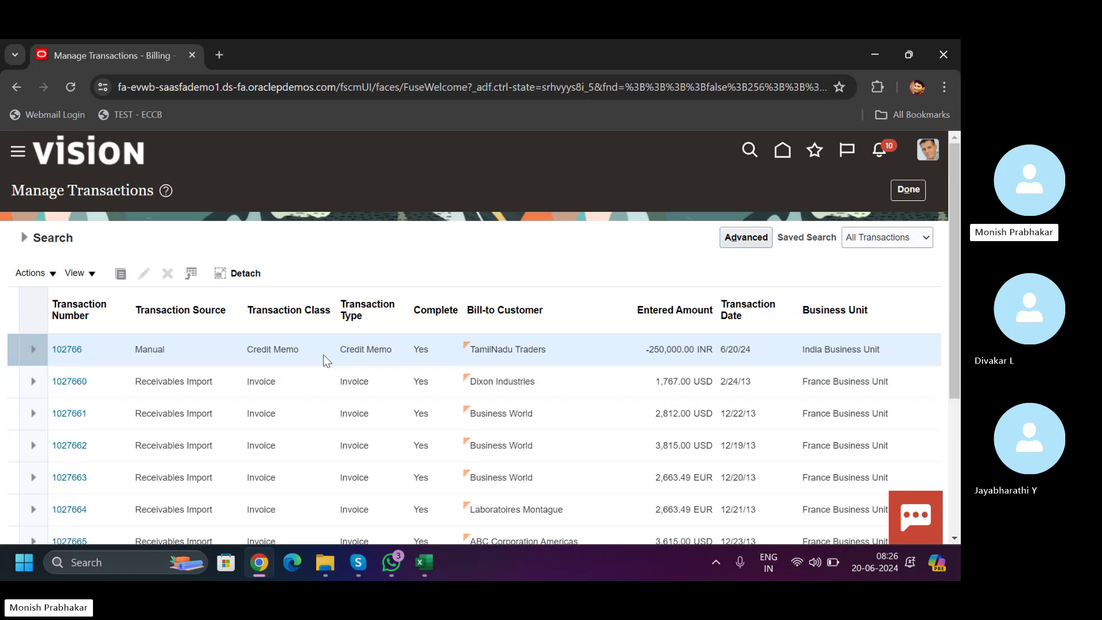
pyautogui.click(66, 351)
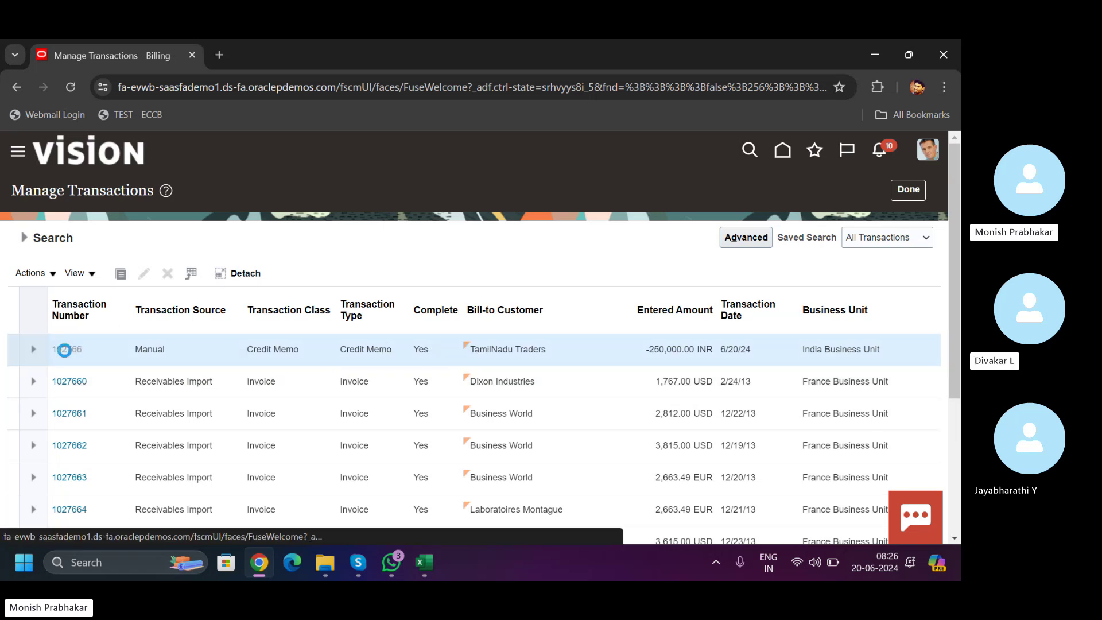
# - View the credit memo's transaction activities showing its application to invoice 37767, then leave without saving
pyautogui.click(682, 193)
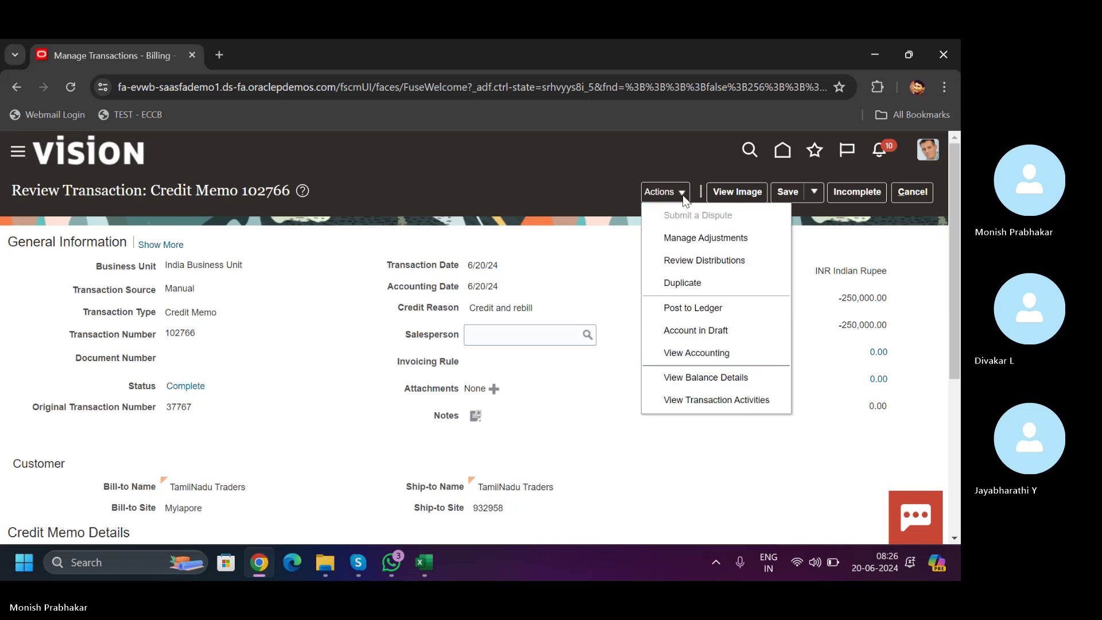
pyautogui.click(687, 399)
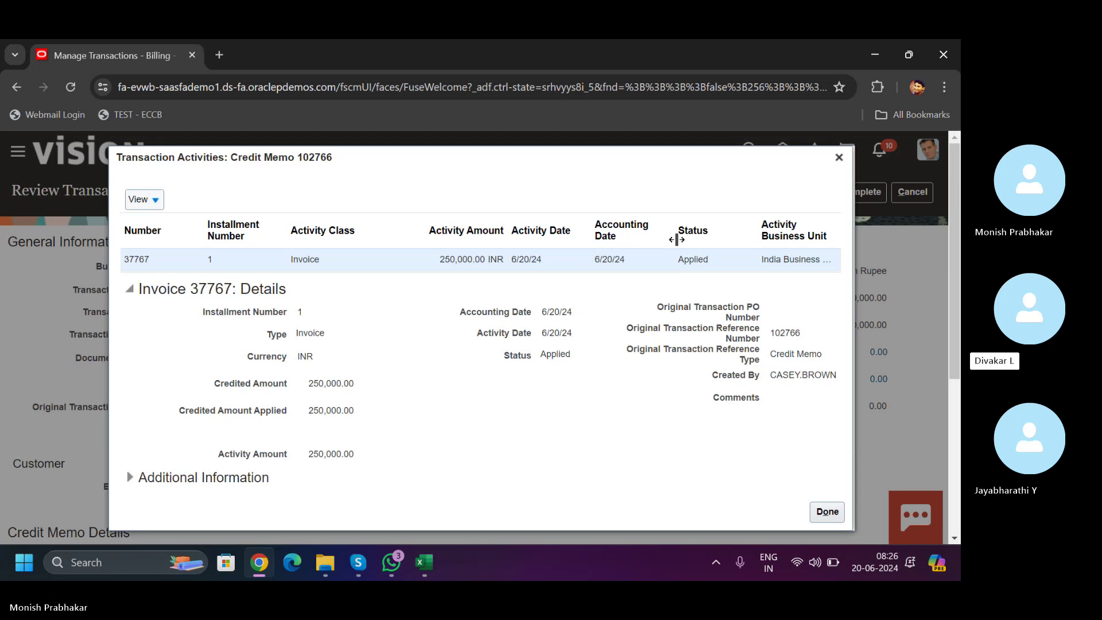
pyautogui.click(128, 479)
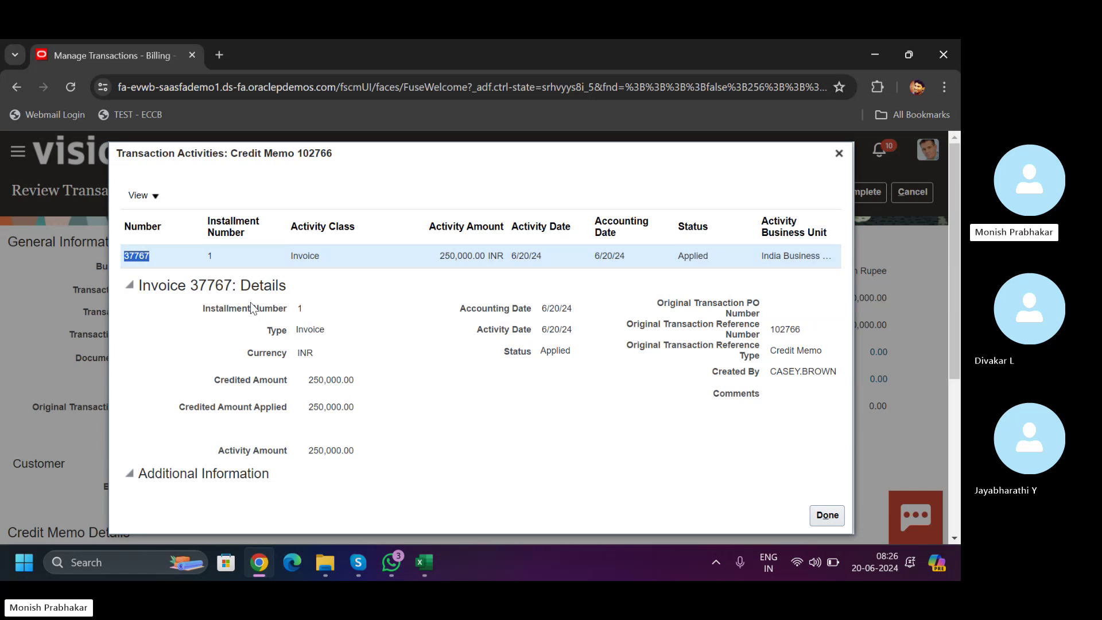
pyautogui.click(827, 515)
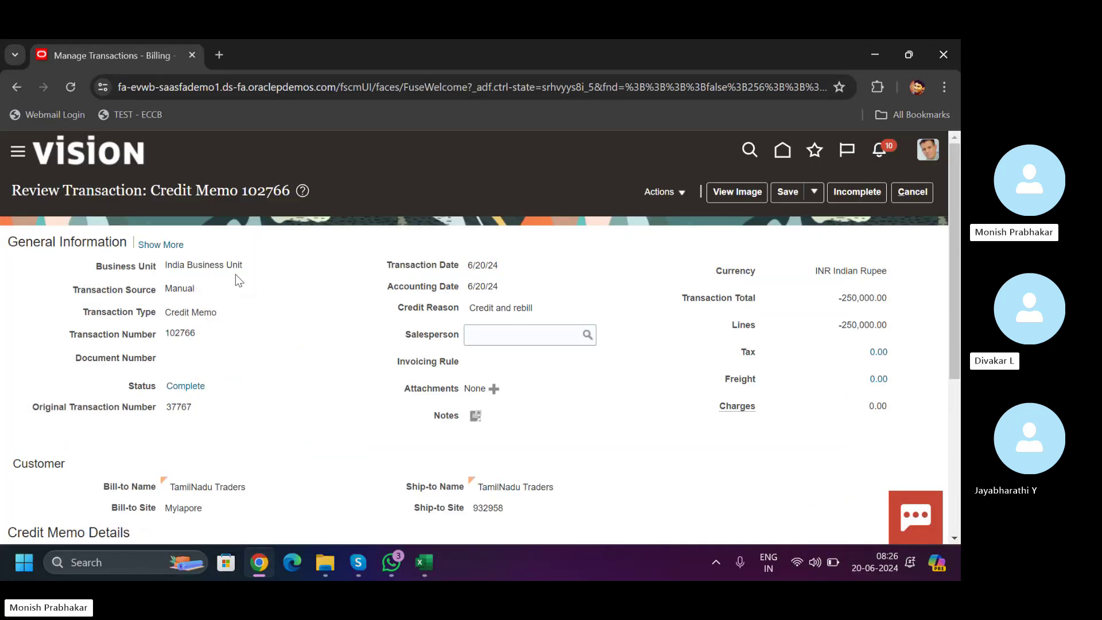
pyautogui.click(908, 195)
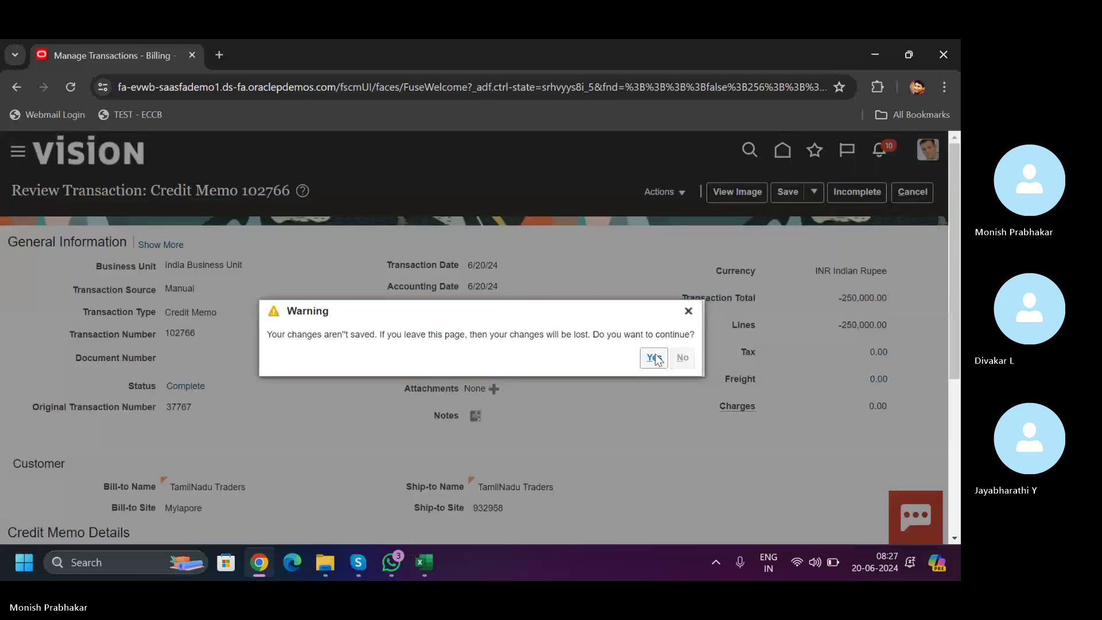
pyautogui.click(655, 358)
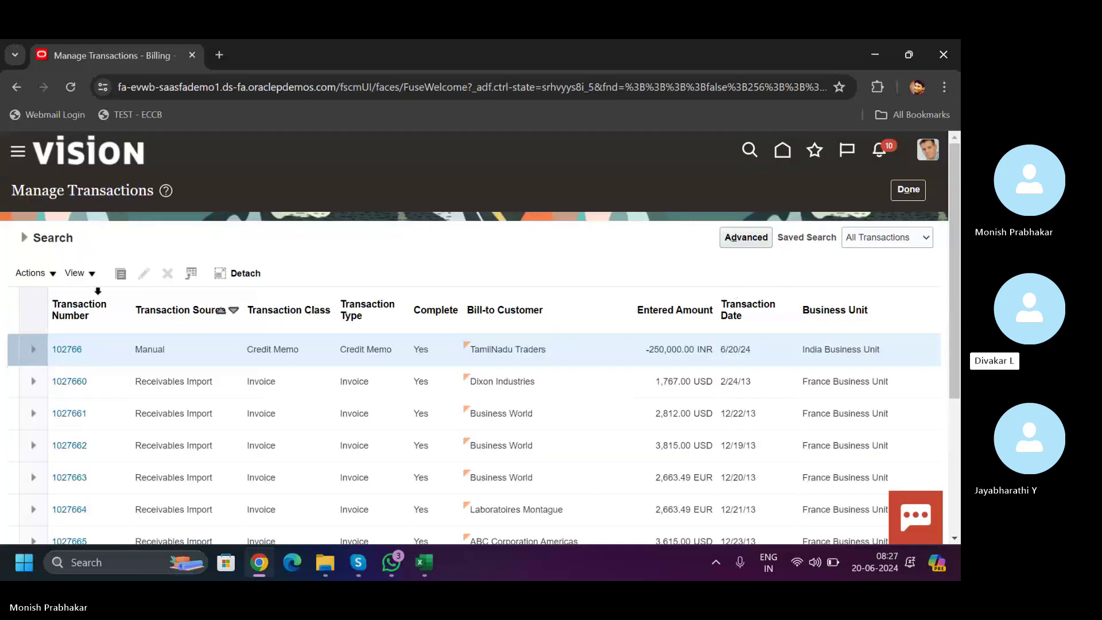
# - Search for transaction number 37767 and open the invoice
pyautogui.click(25, 238)
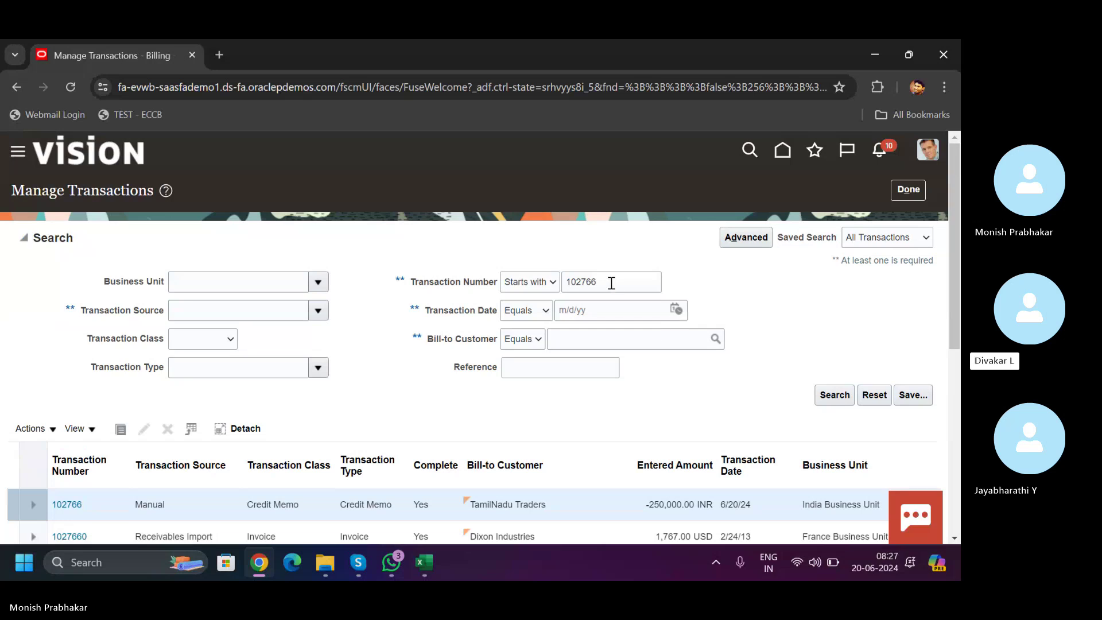
pyautogui.write('37767')
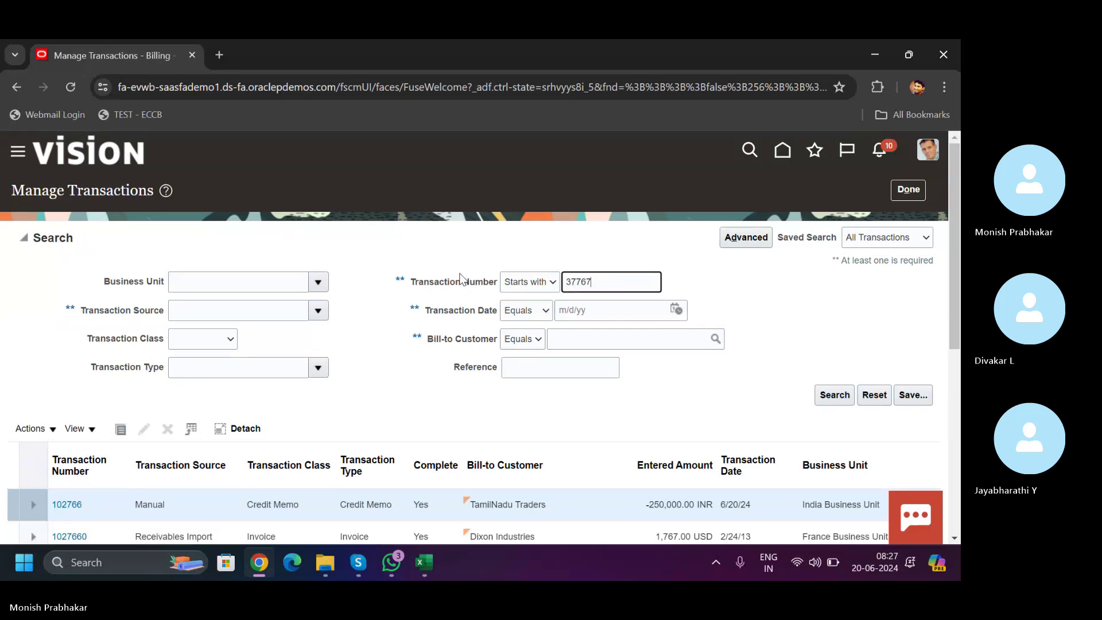
pyautogui.press('Return')
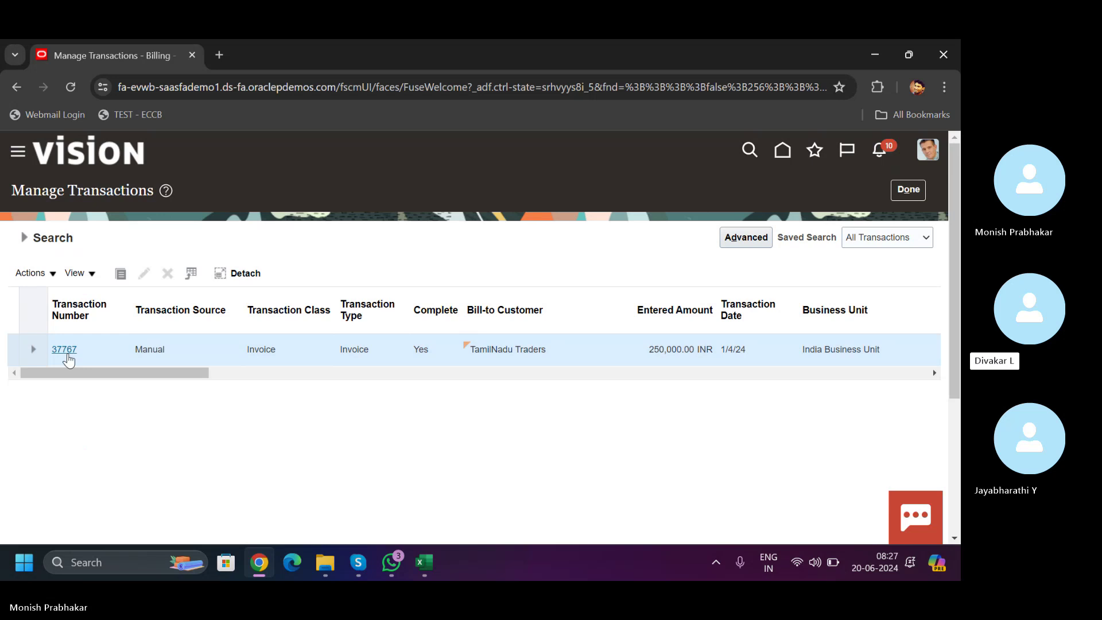
pyautogui.click(66, 351)
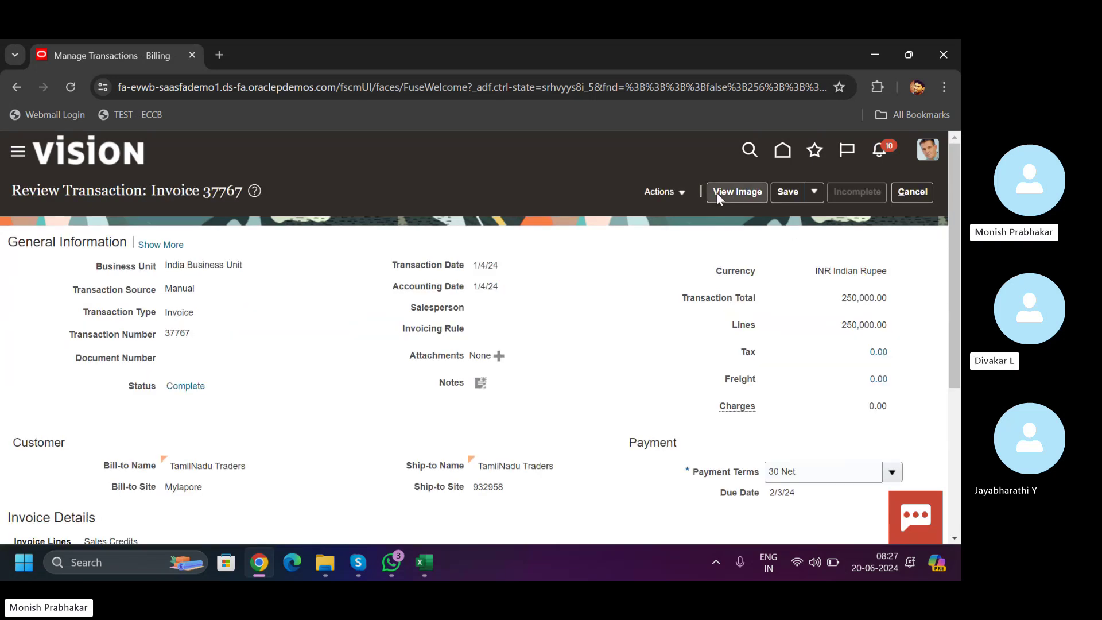
# - Check the invoice's balance details (0.00 balance, -250,000.00 credits), then leave the invoice page
pyautogui.click(663, 192)
pyautogui.click(695, 419)
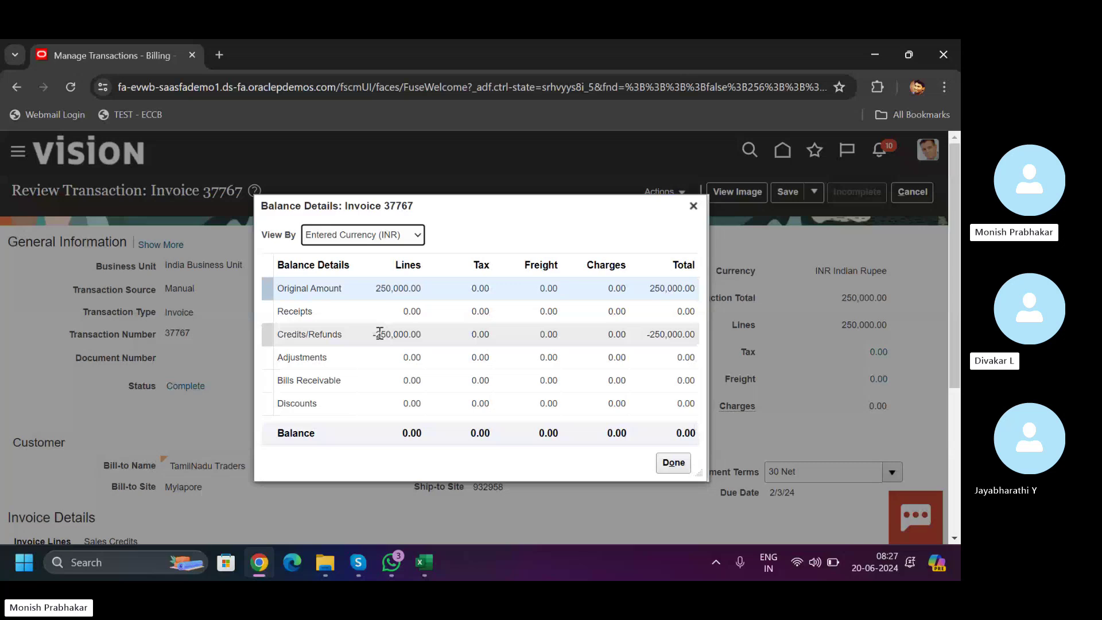
pyautogui.tripleClick(379, 334)
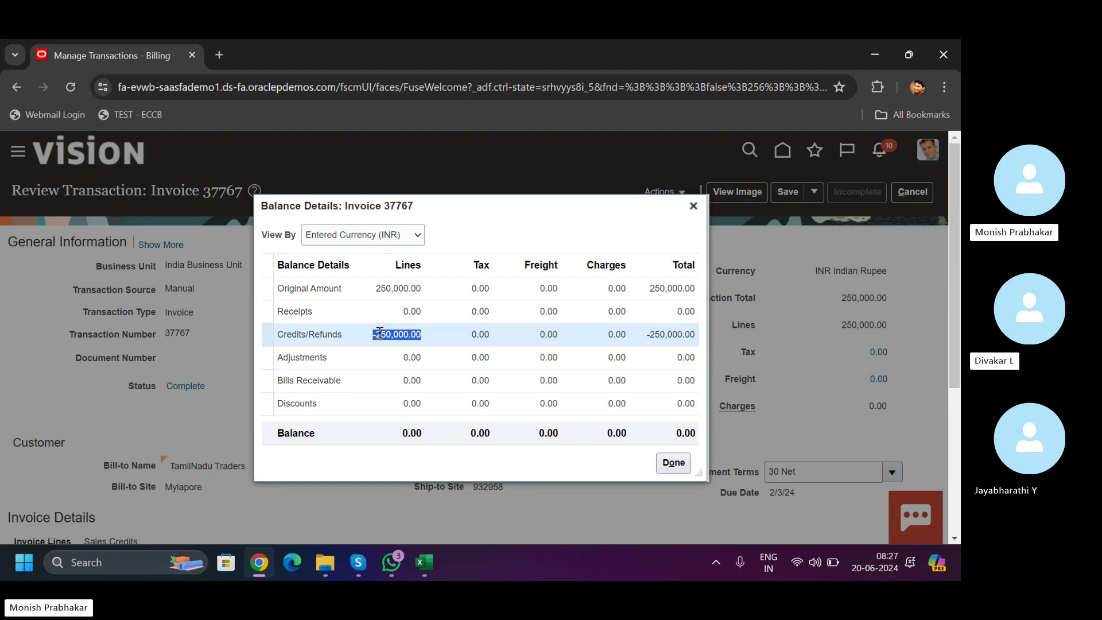
pyautogui.click(672, 465)
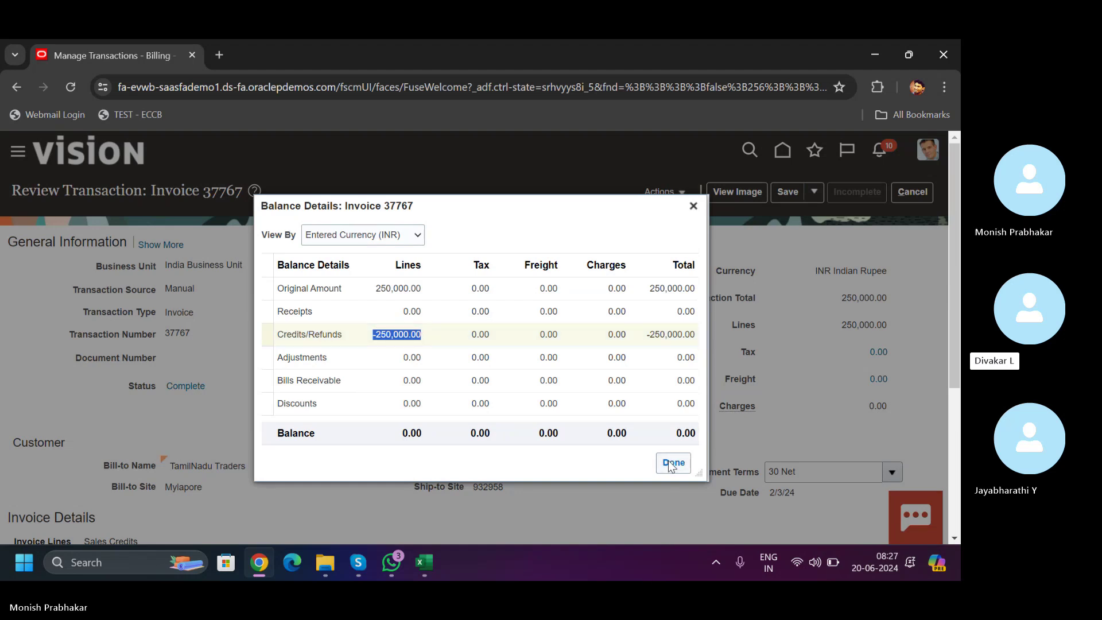
pyautogui.scroll(-4, 952, 445)
pyautogui.scroll(4, 941, 287)
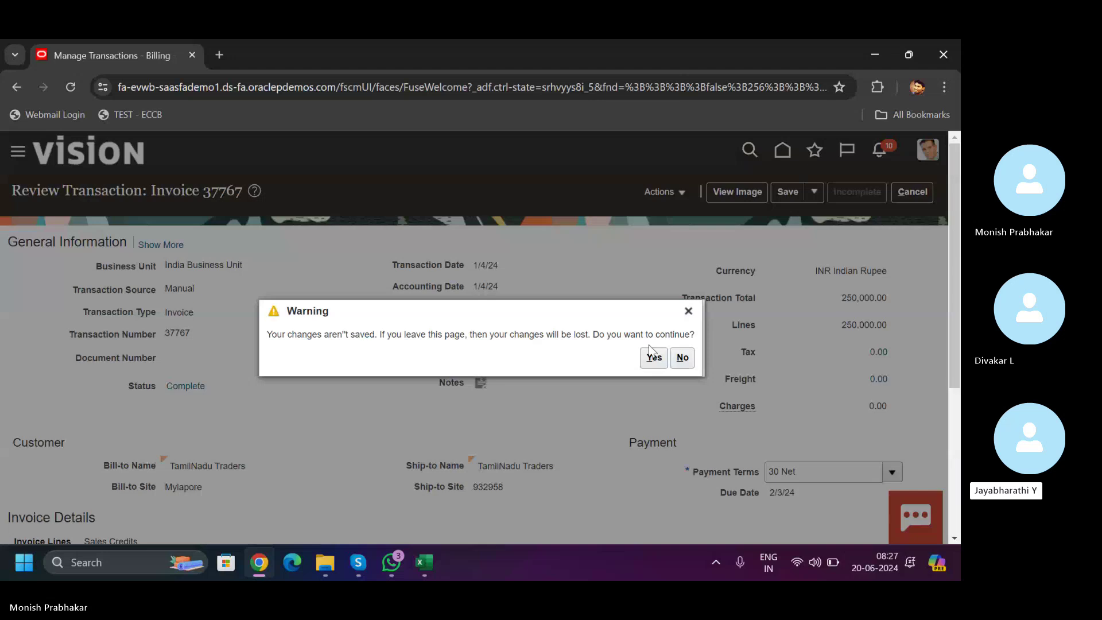
pyautogui.click(653, 358)
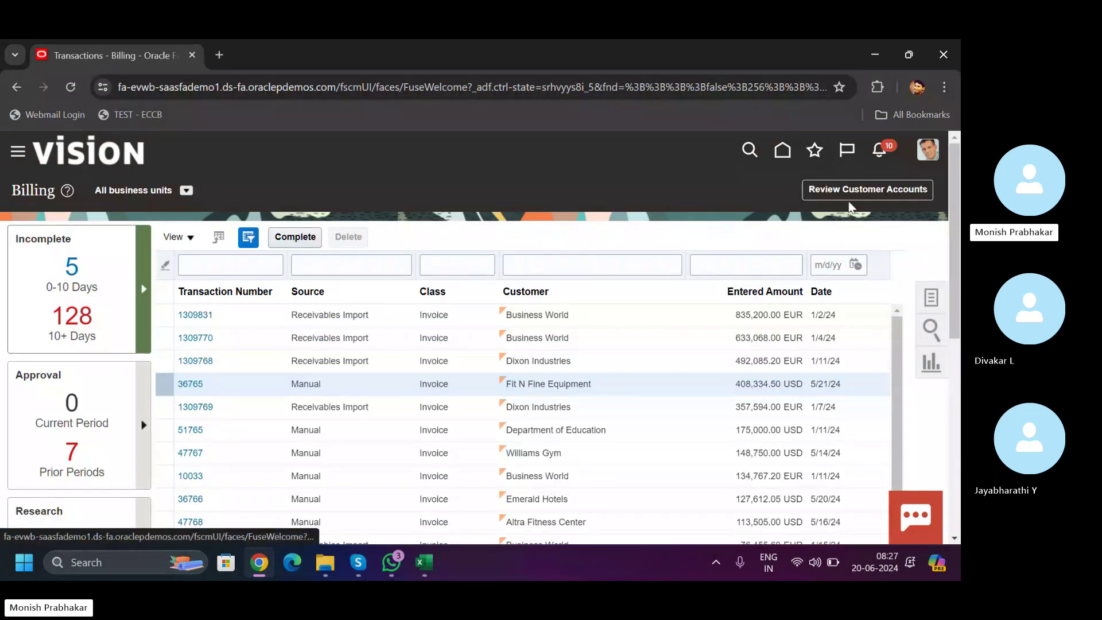
# - Search customer accounts for the customer name 'Tamil', which returns no results
pyautogui.click(846, 197)
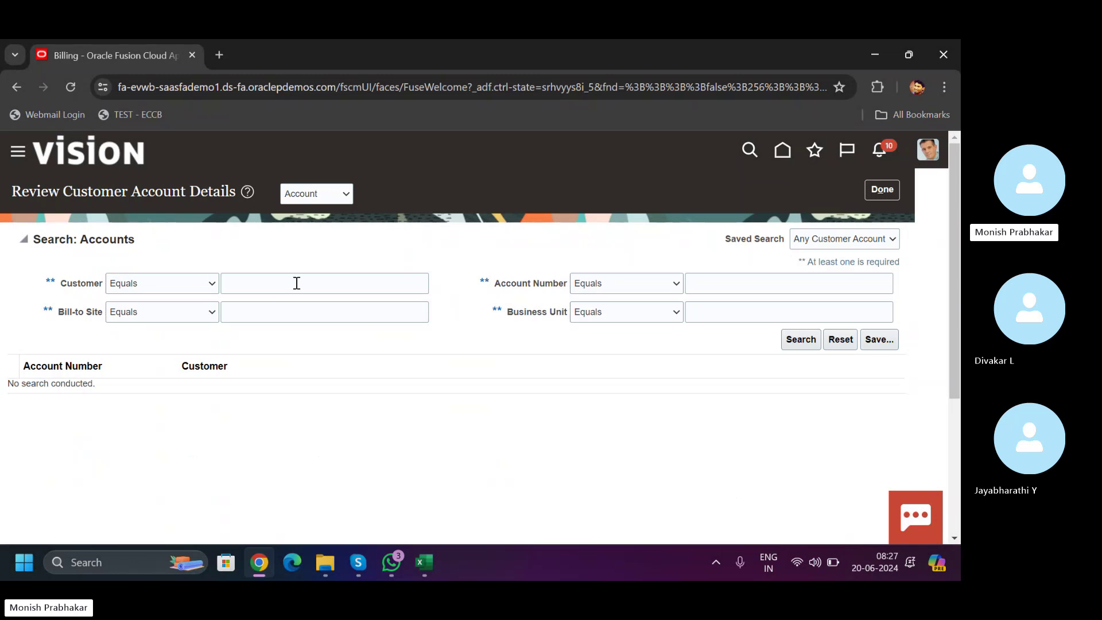
pyautogui.click(249, 287)
pyautogui.write('T')
pyautogui.press('capslock')
pyautogui.write('amil')
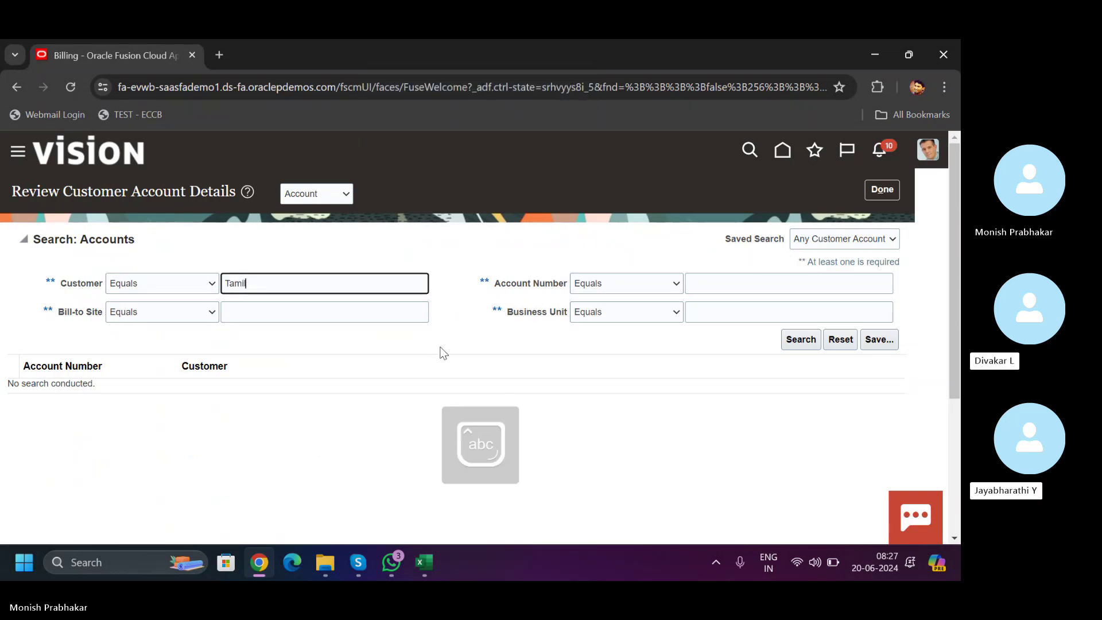
pyautogui.press('Return')
pyautogui.click(803, 341)
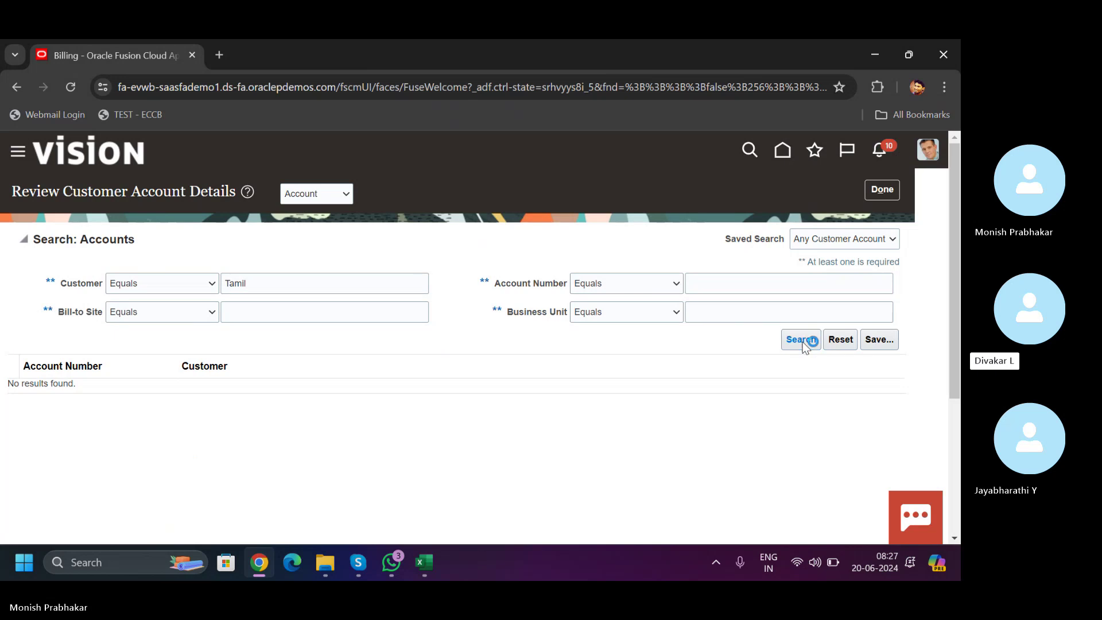
# - Leave the customer account review and show the Billing task list
pyautogui.click(882, 189)
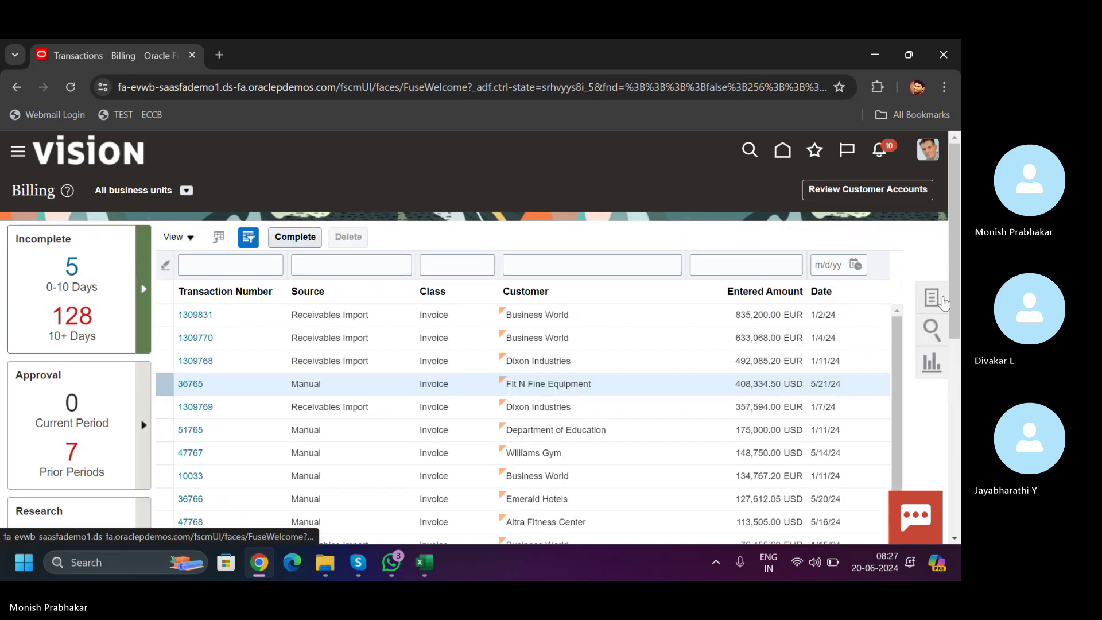
pyautogui.click(947, 295)
pyautogui.scroll(-3, 950, 287)
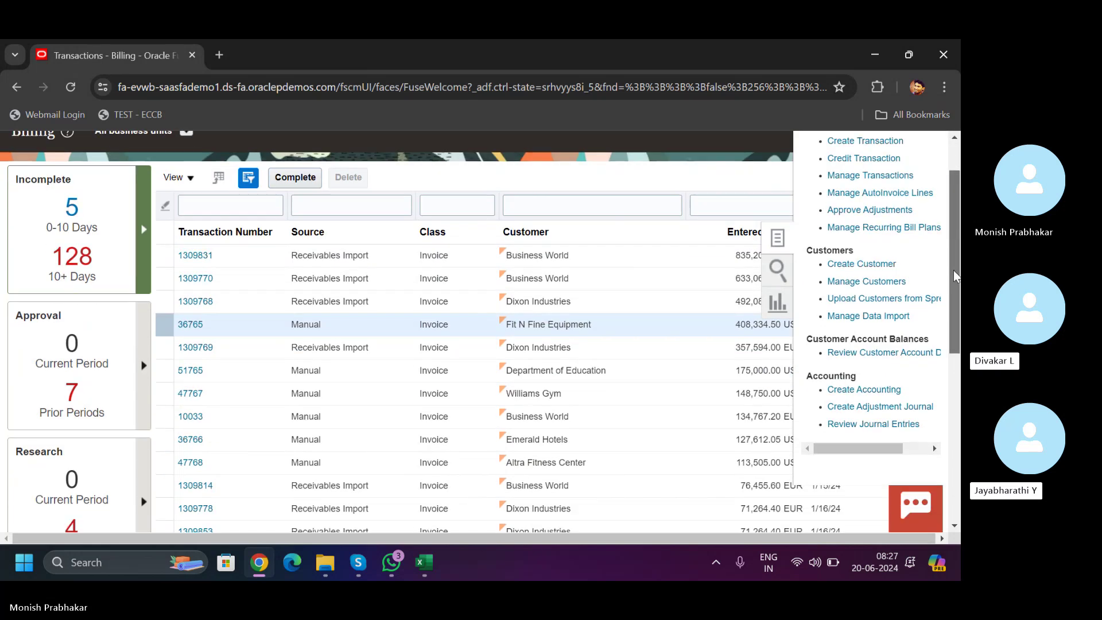
# - Go Home, confirm leaving Billing, and open Accounts Receivable with its task list
pyautogui.moveTo(950, 307); pyautogui.dragTo(934, 197)
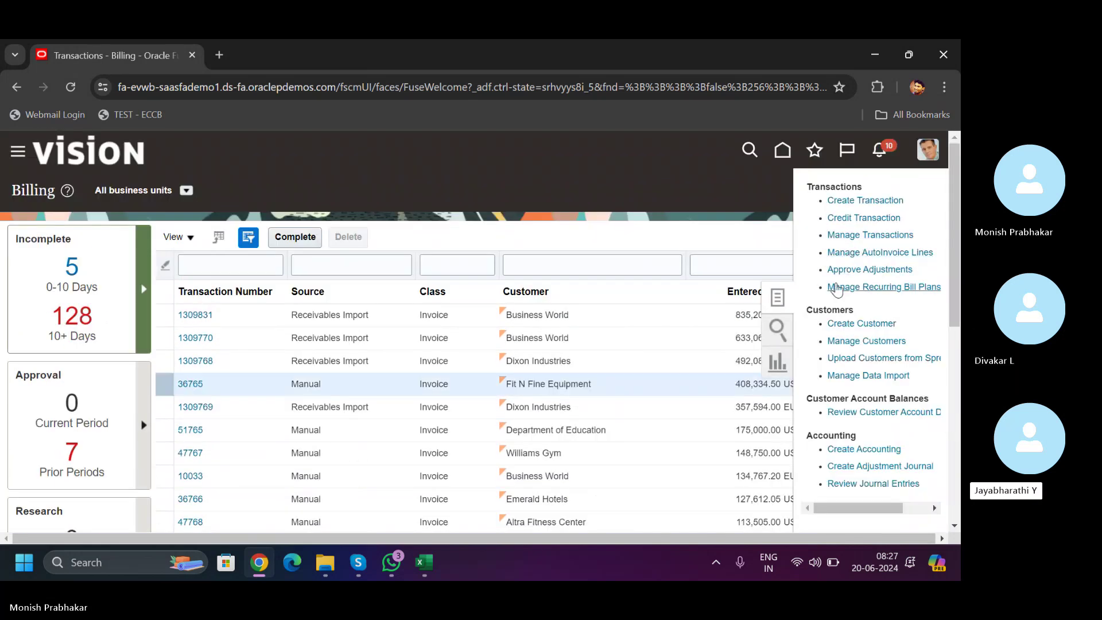
pyautogui.click(782, 152)
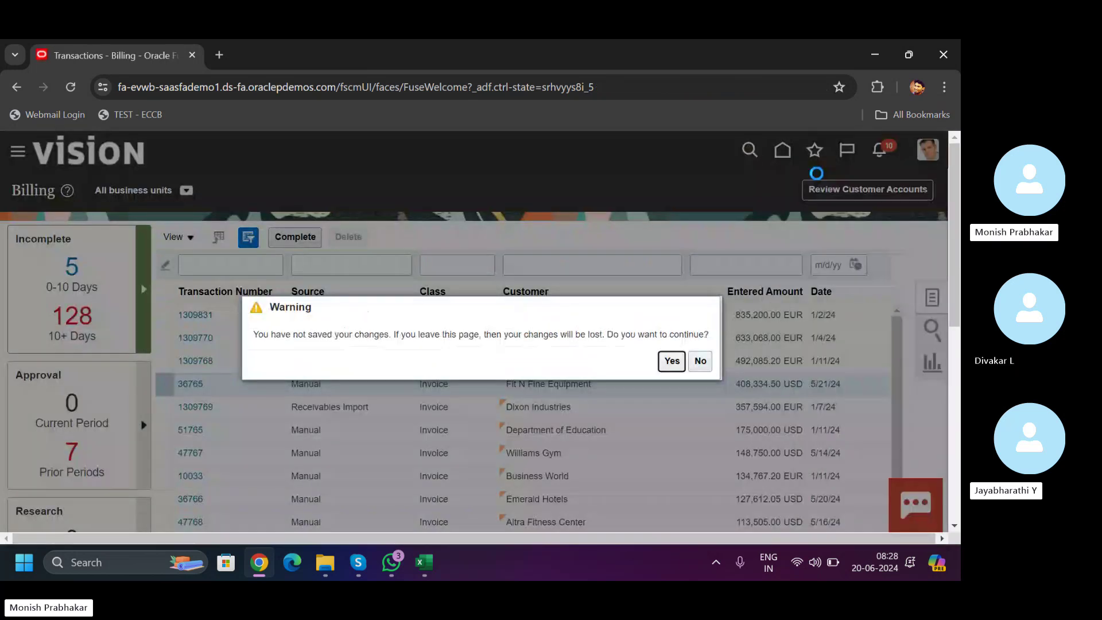
pyautogui.click(671, 361)
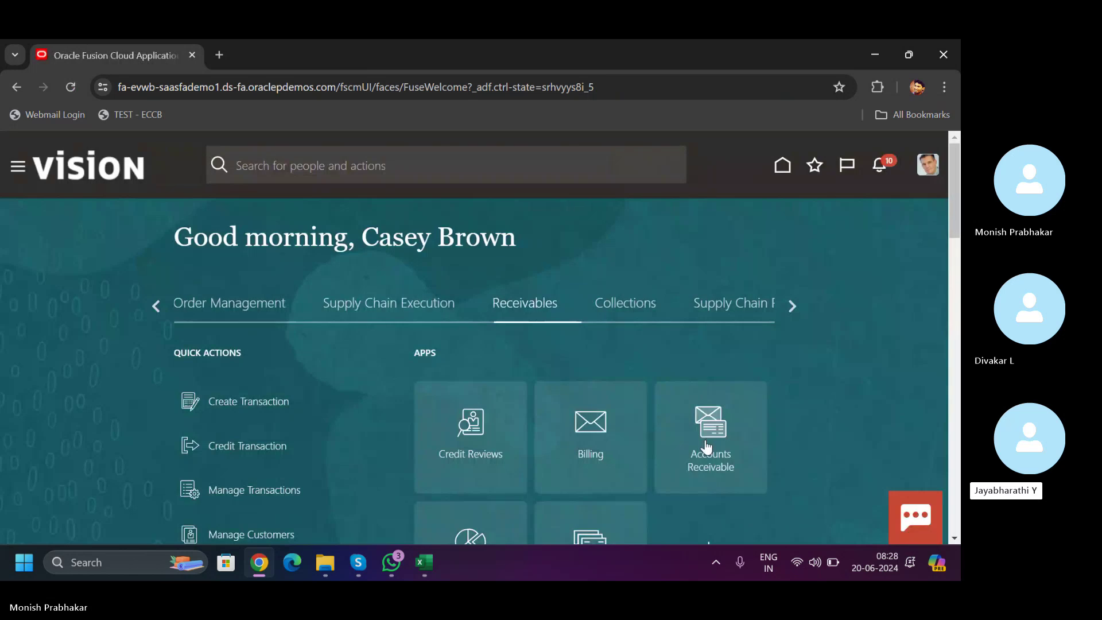
pyautogui.click(707, 447)
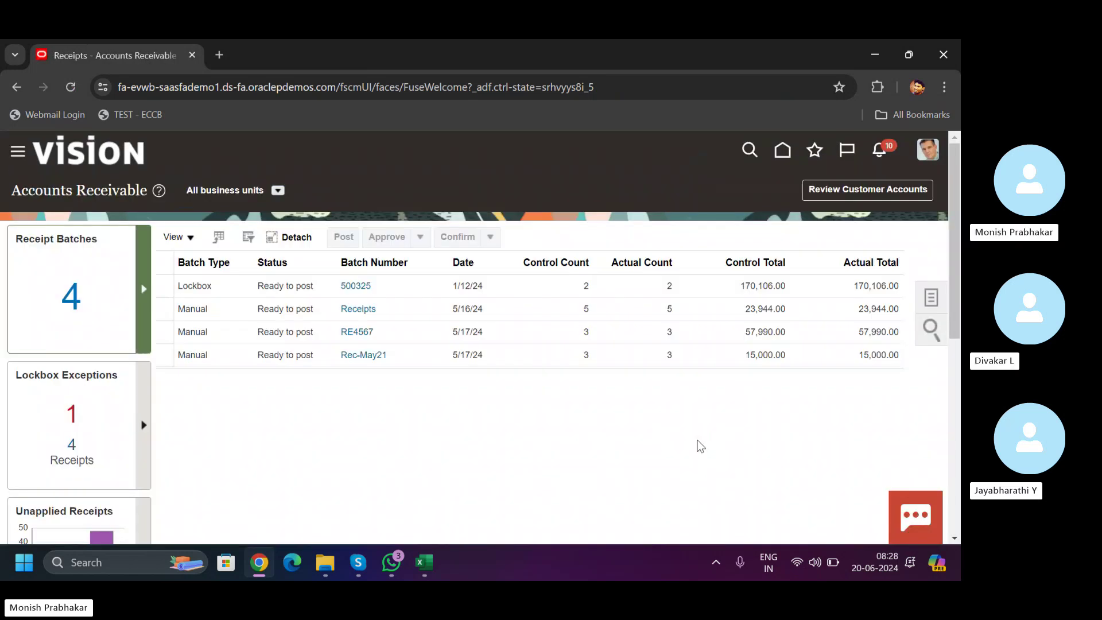
pyautogui.click(931, 299)
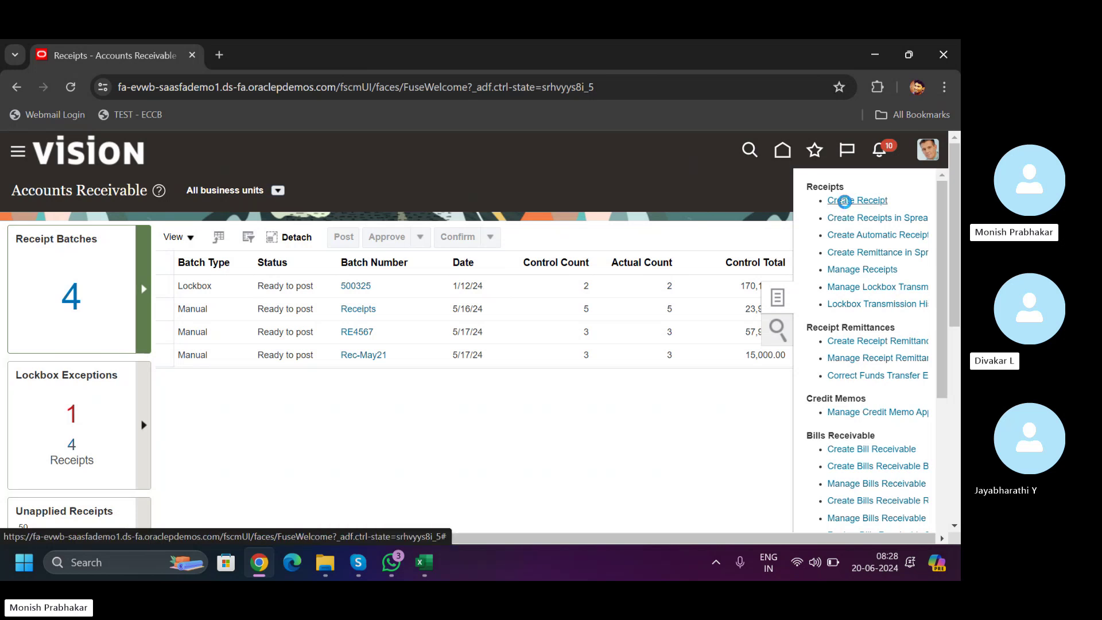
# - Create a receipt with method Check (Directly/No Remit) and entered amount 5,000 USD
pyautogui.click(845, 202)
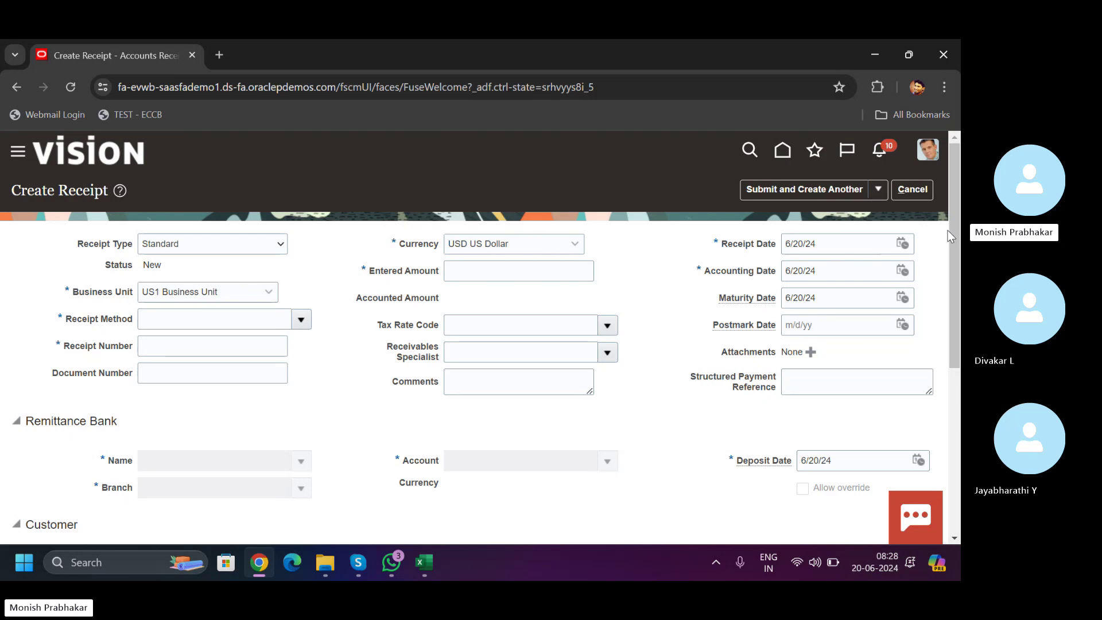
pyautogui.moveTo(952, 318)
pyautogui.mouseDown()
pyautogui.moveTo(949, 520)
pyautogui.moveTo(953, 299)
pyautogui.mouseUp()
pyautogui.click(299, 321)
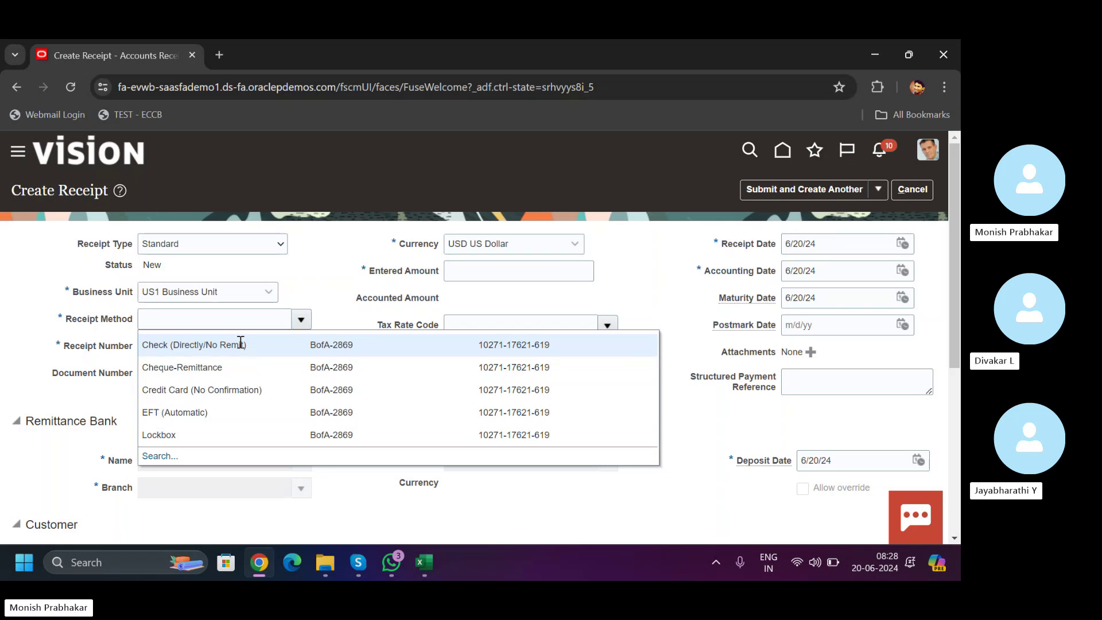
pyautogui.click(284, 347)
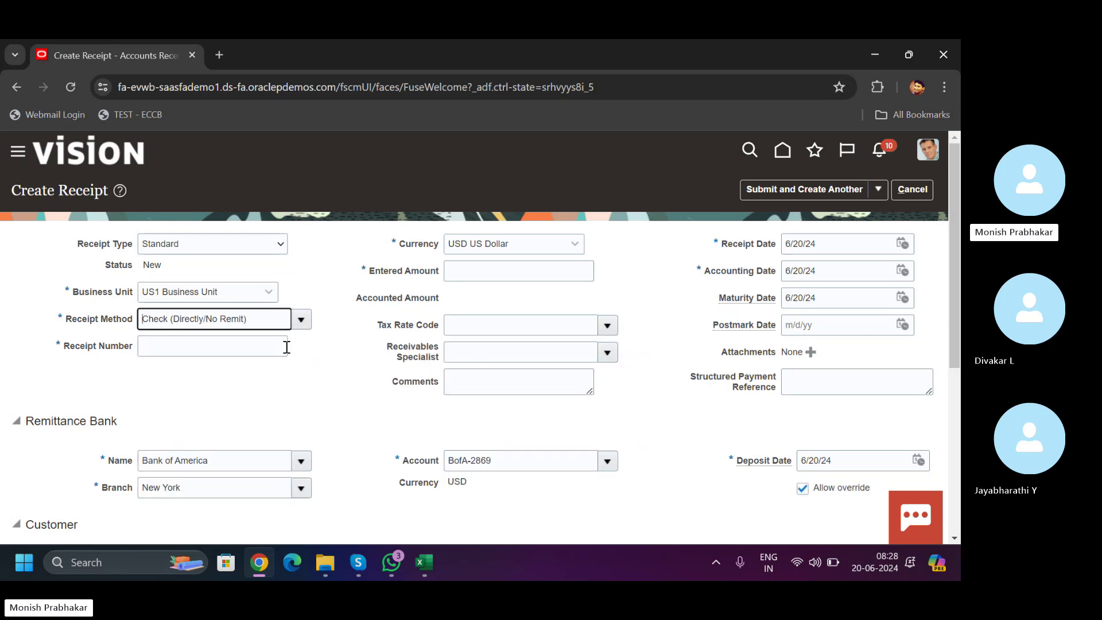
pyautogui.click(477, 277)
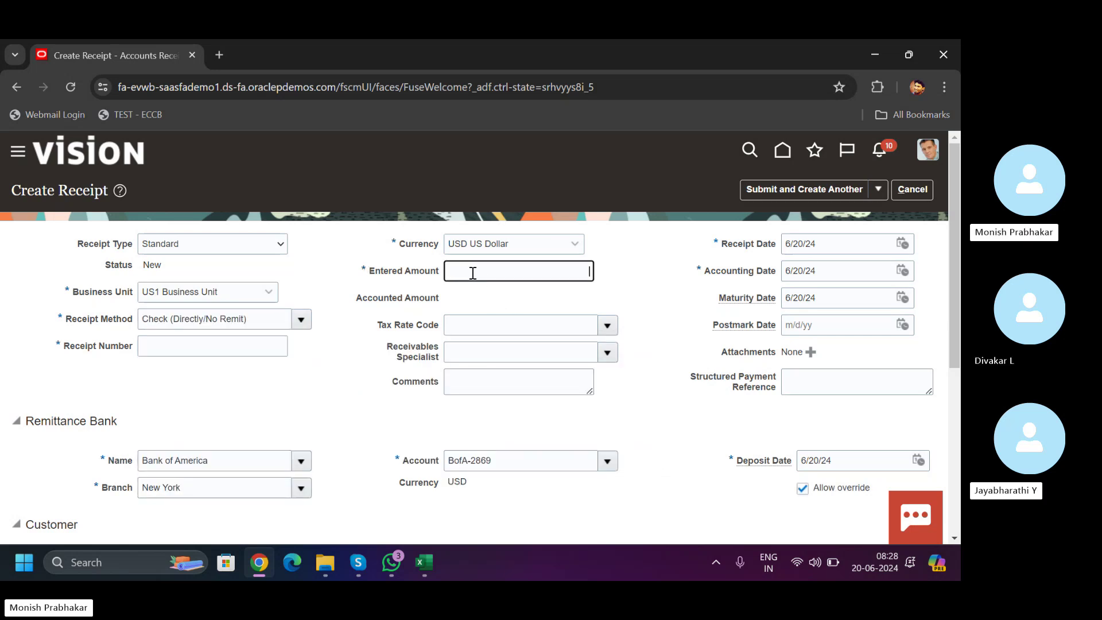
pyautogui.write('5,00')
pyautogui.write('000')
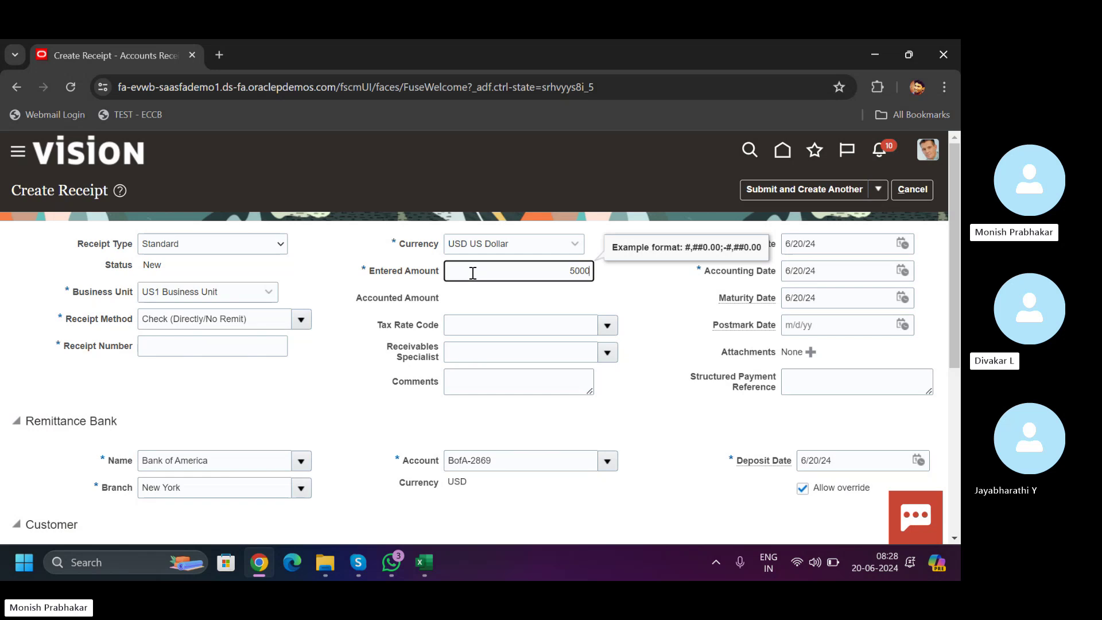
pyautogui.press('Tab')
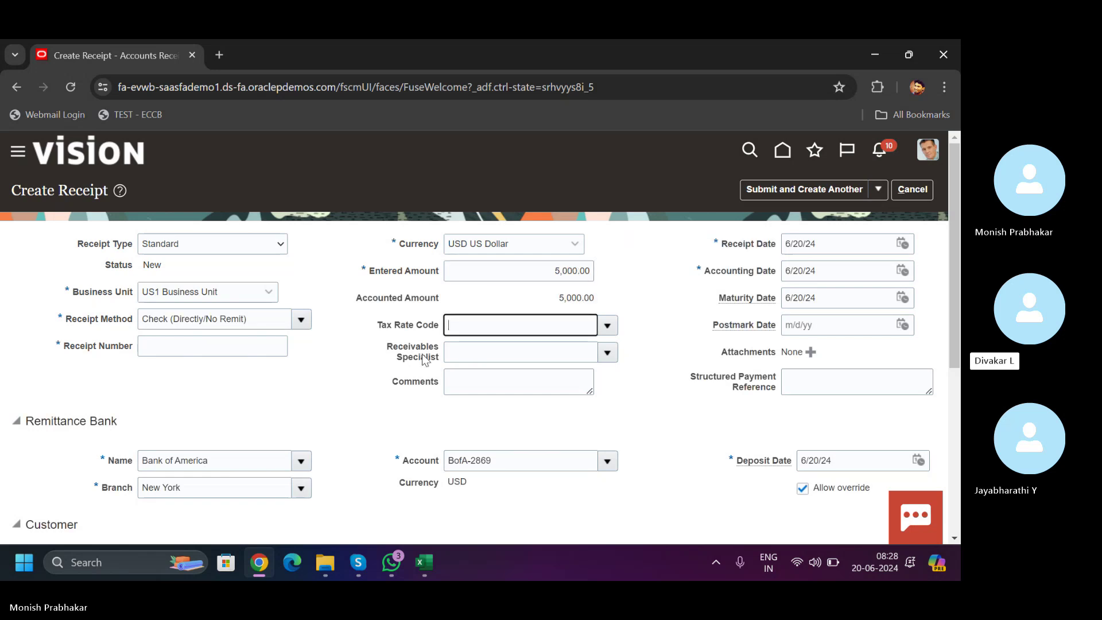
pyautogui.click(355, 381)
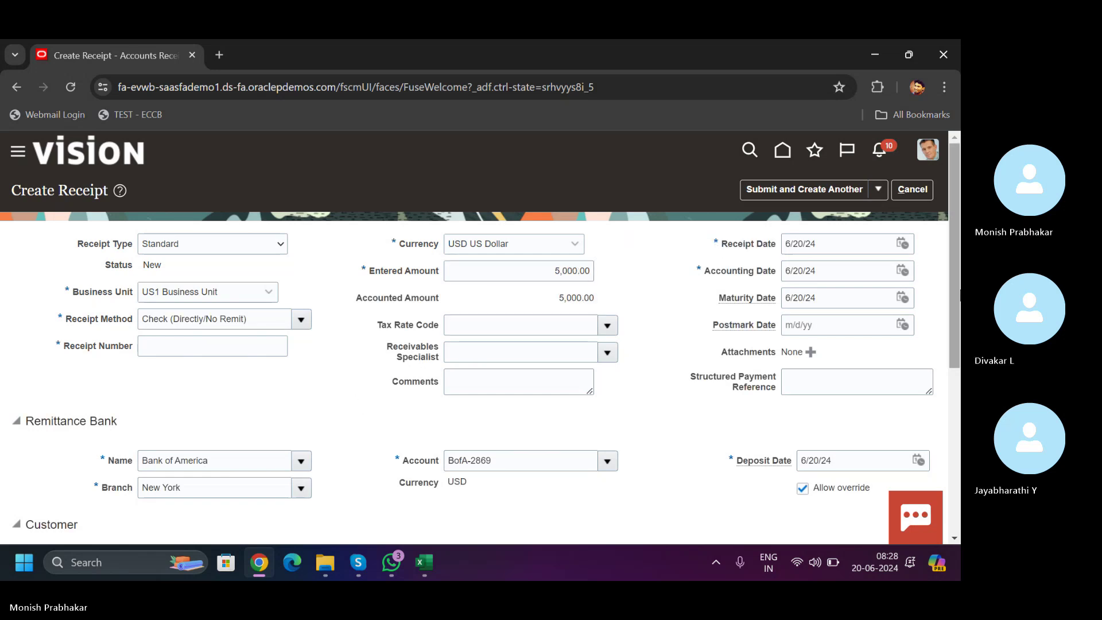
# - Expand the receipt's Additional Information section and focus the Account Number field
pyautogui.moveTo(960, 294); pyautogui.dragTo(960, 460)
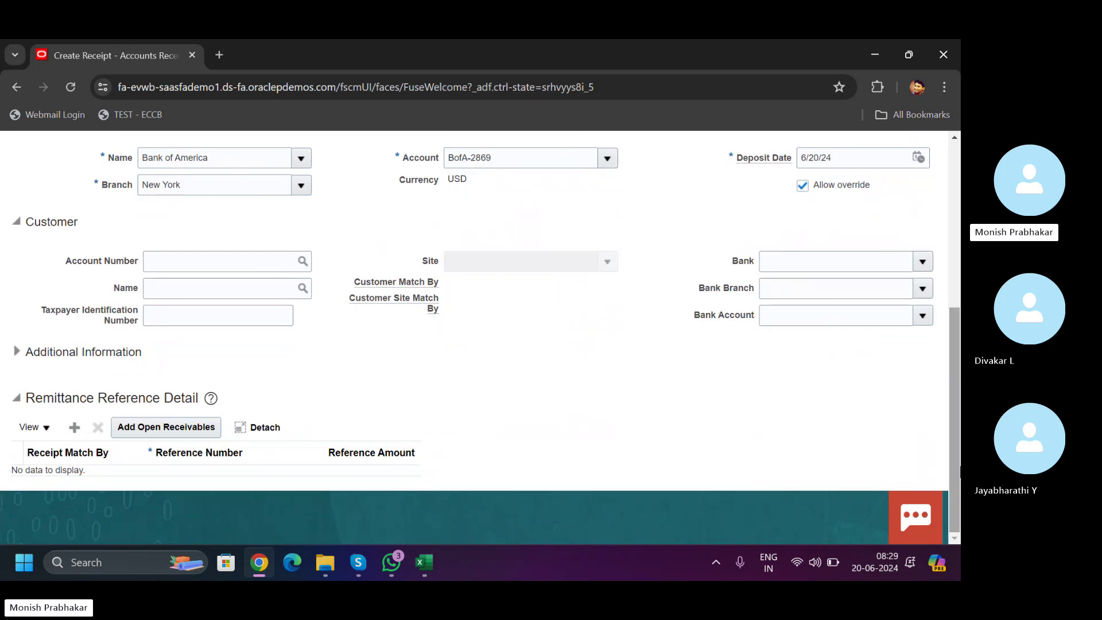
pyautogui.click(16, 351)
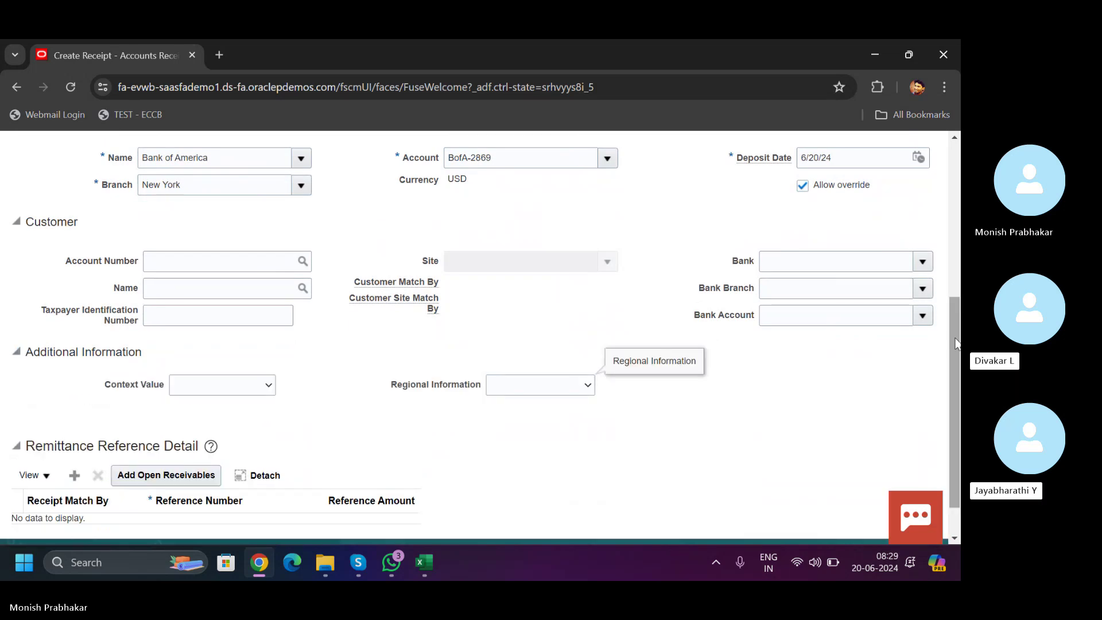
pyautogui.scroll(-2, 957, 343)
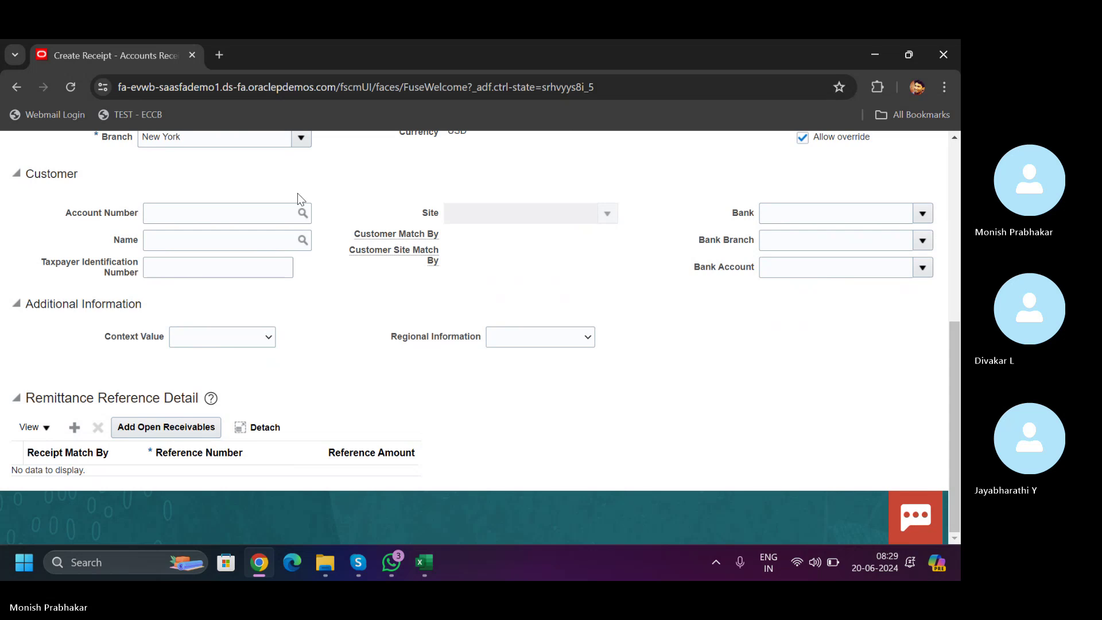
pyautogui.click(233, 207)
pyautogui.press('capslock')
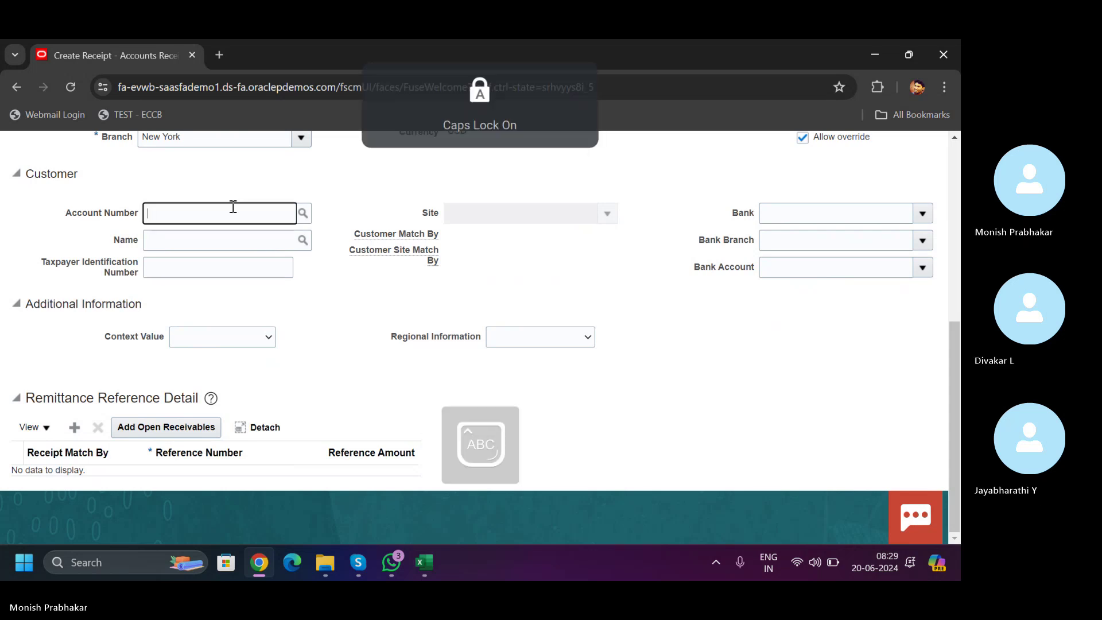
# - Look up customers named 'ABC' and select ABC Corporation Americas, account 26370
pyautogui.click(300, 217)
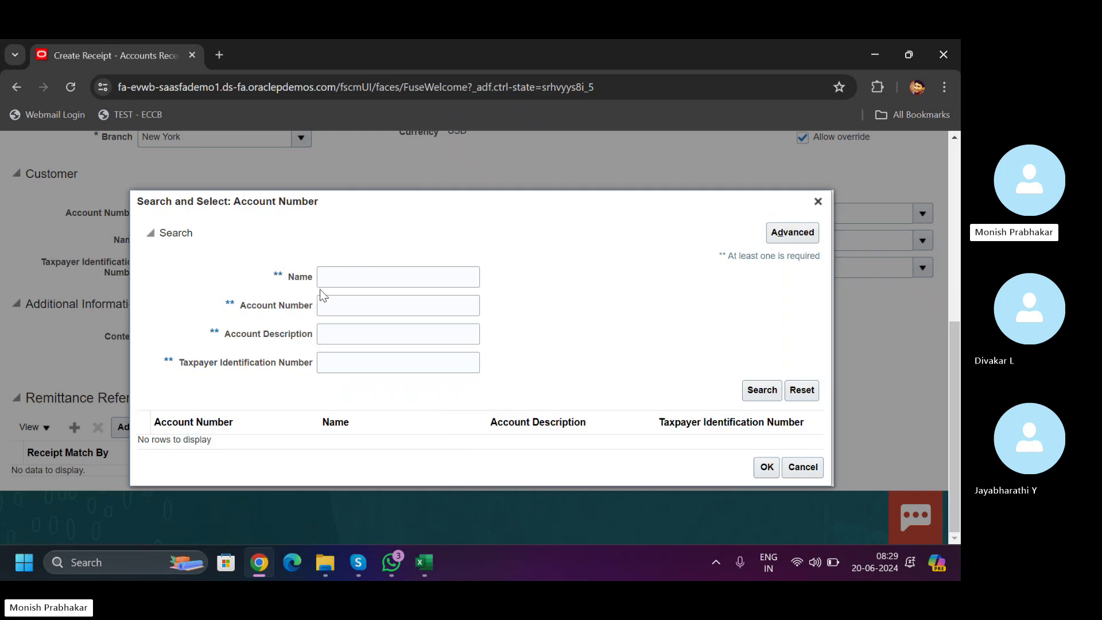
pyautogui.click(327, 280)
pyautogui.write('A')
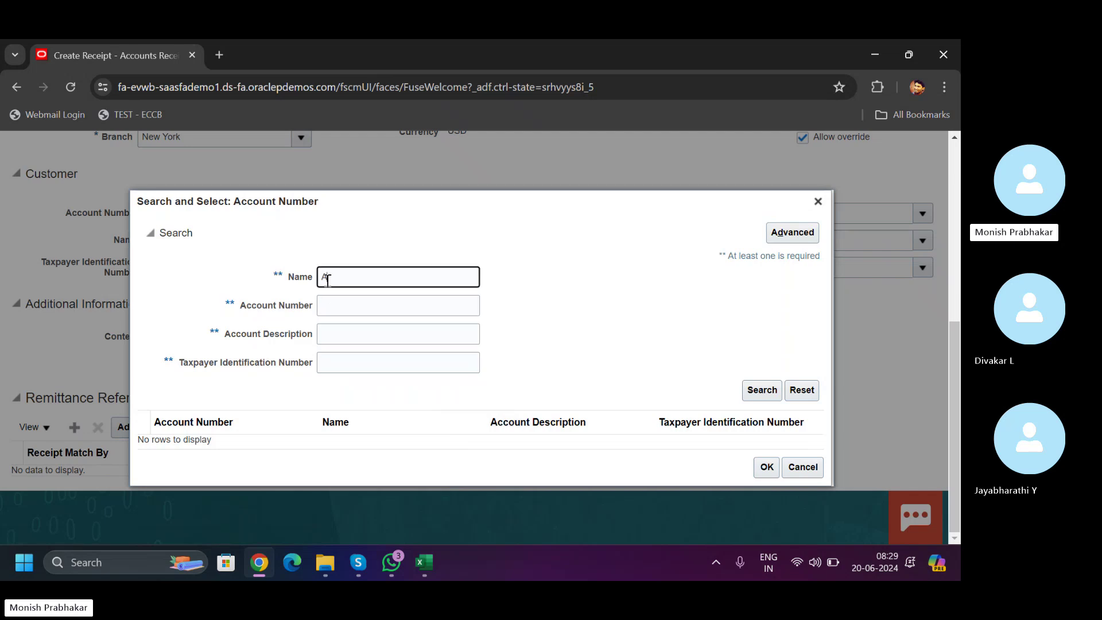
pyautogui.write('BC')
pyautogui.press('Return')
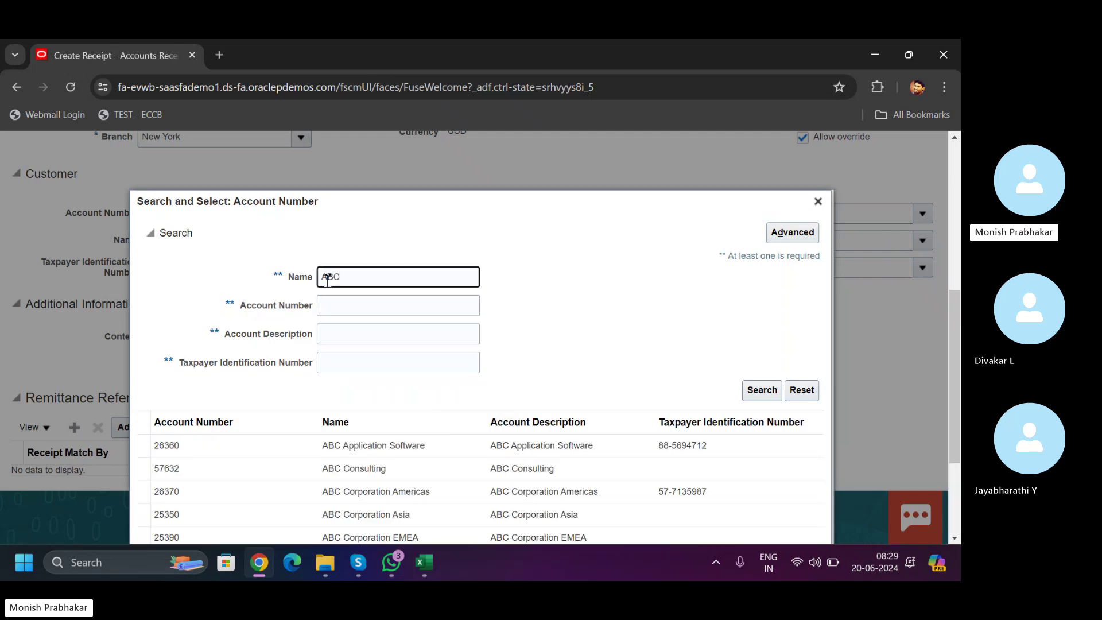
pyautogui.click(426, 492)
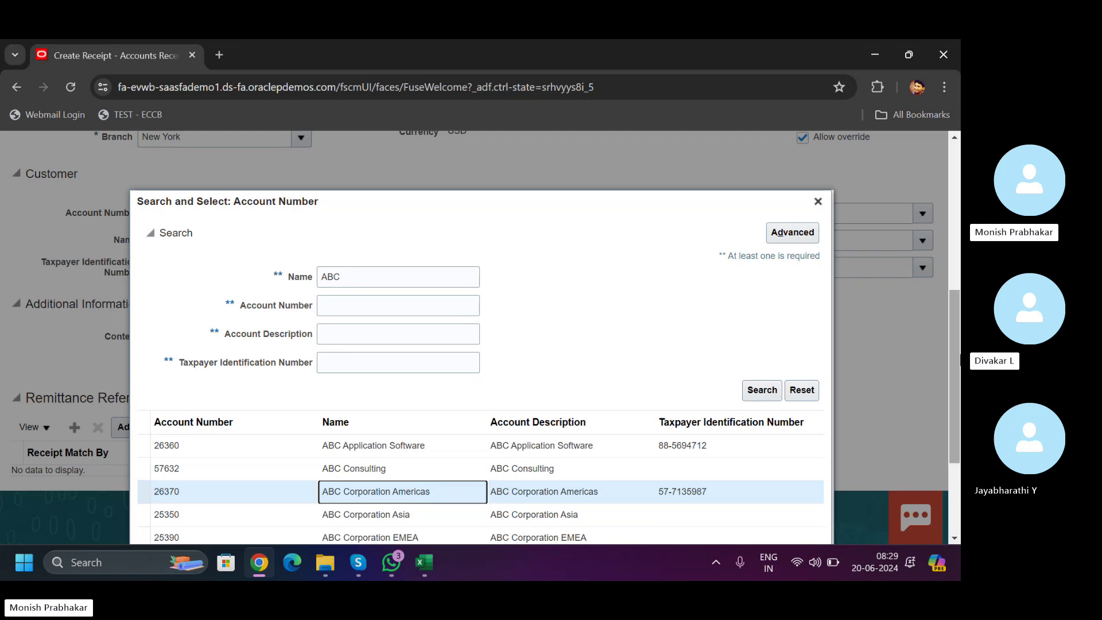
pyautogui.scroll(-3, 747, 500)
pyautogui.click(767, 525)
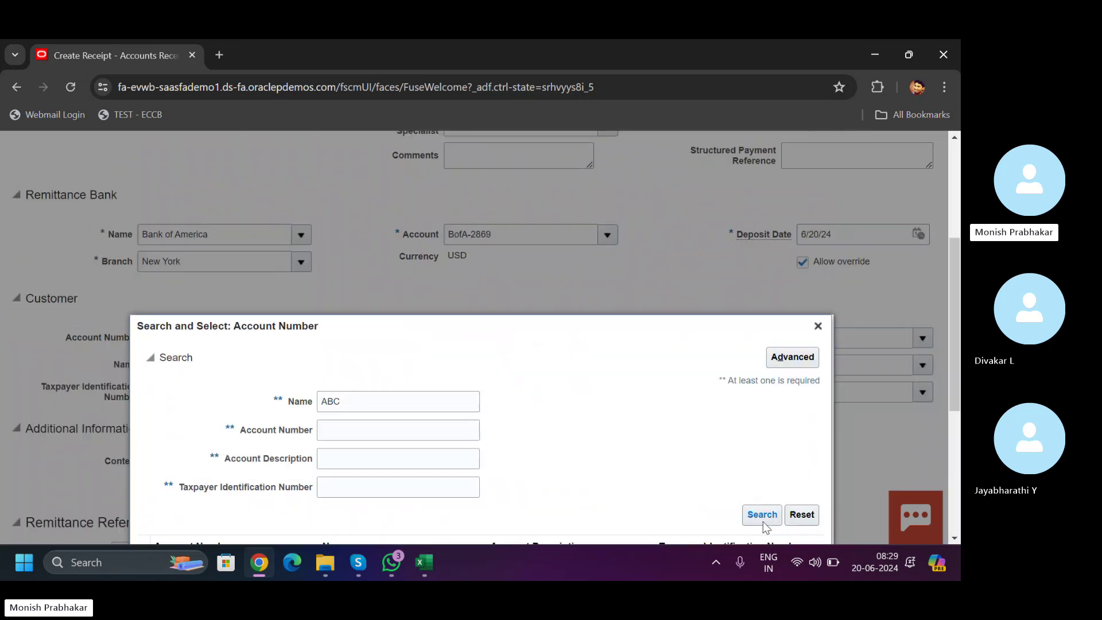
pyautogui.scroll(-3, 960, 373)
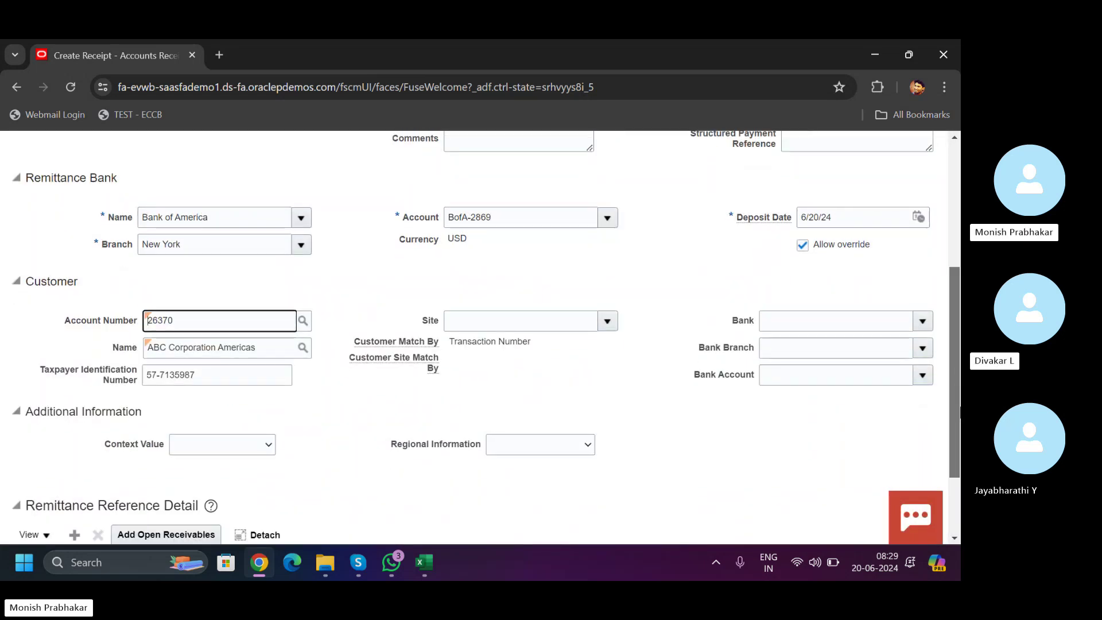
pyautogui.moveTo(960, 479); pyautogui.dragTo(958, 308)
pyautogui.scroll(-6, 958, 309)
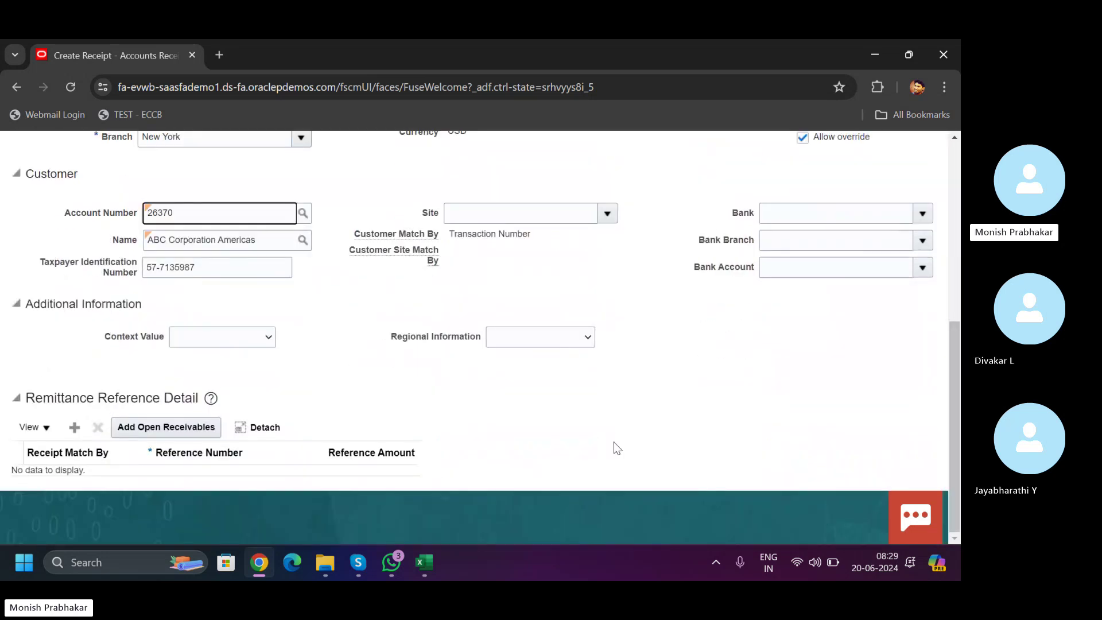
# - Add a remittance reference line with Receipt Match By kept as Transaction Number
pyautogui.click(73, 428)
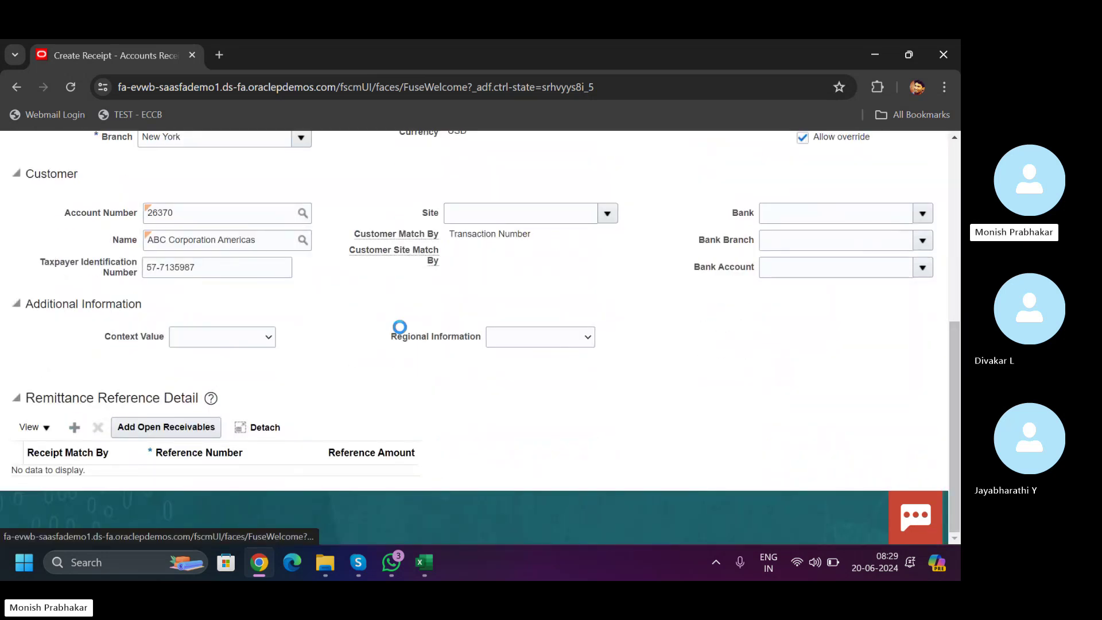
pyautogui.click(115, 487)
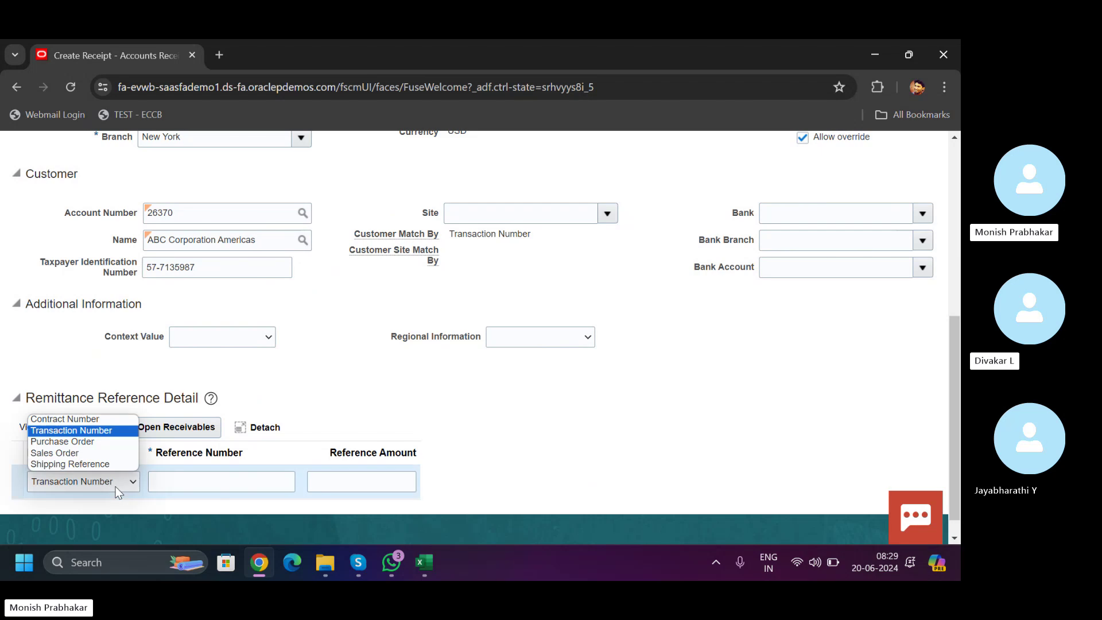
pyautogui.click(116, 487)
pyautogui.click(187, 478)
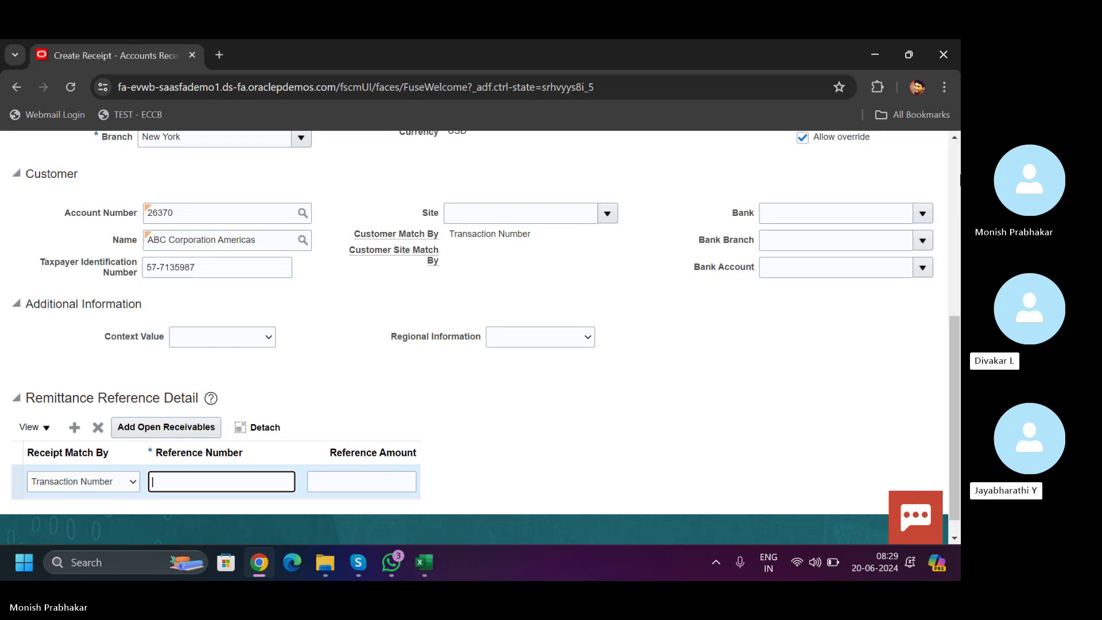
pyautogui.click(951, 201)
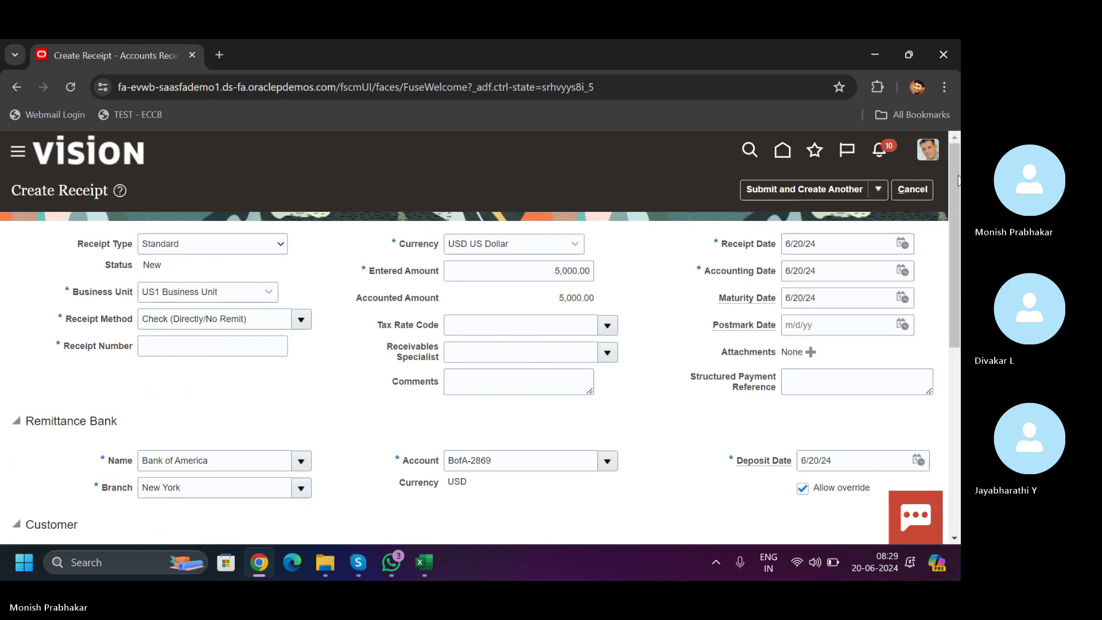
pyautogui.click(875, 191)
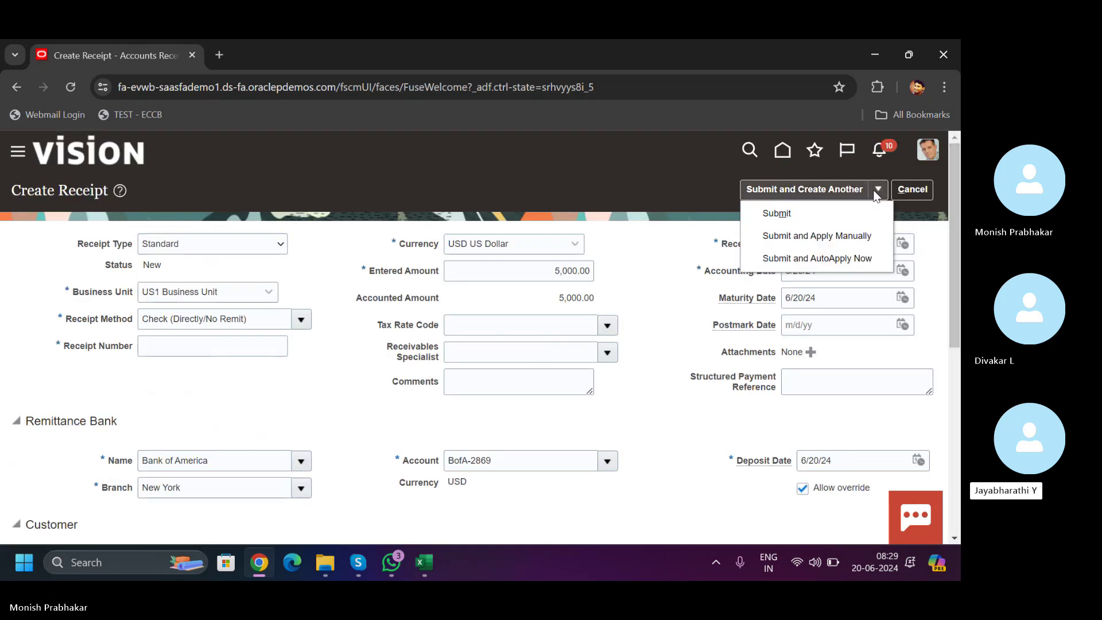
pyautogui.click(683, 362)
# - Enter reference number 3765 and reference amount 5000 on the remittance line
pyautogui.scroll(-8, 917, 398)
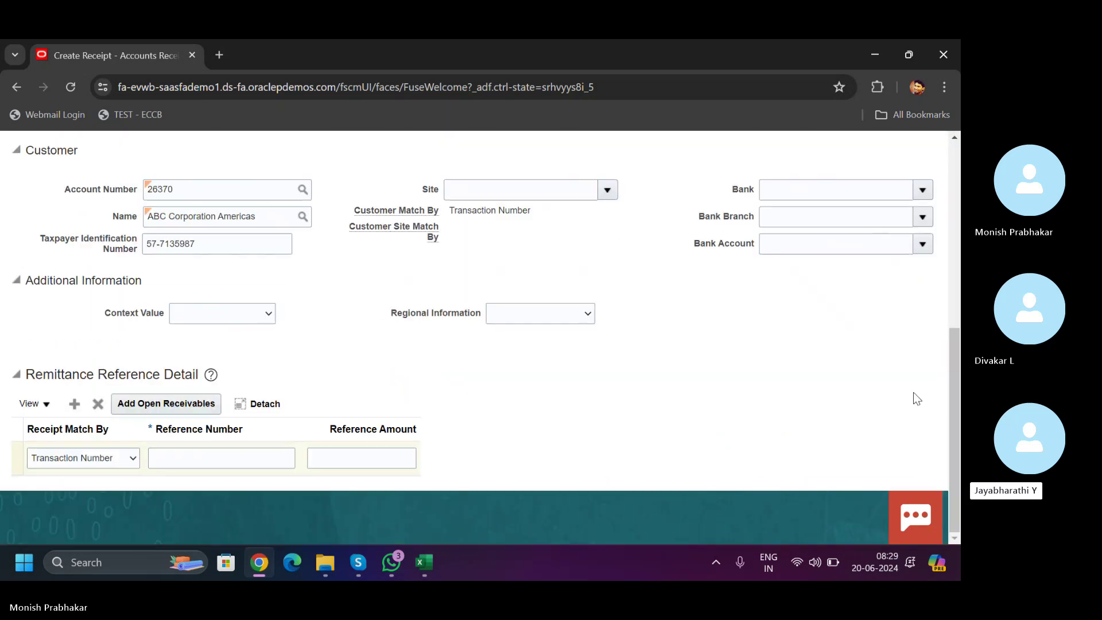
pyautogui.click(173, 463)
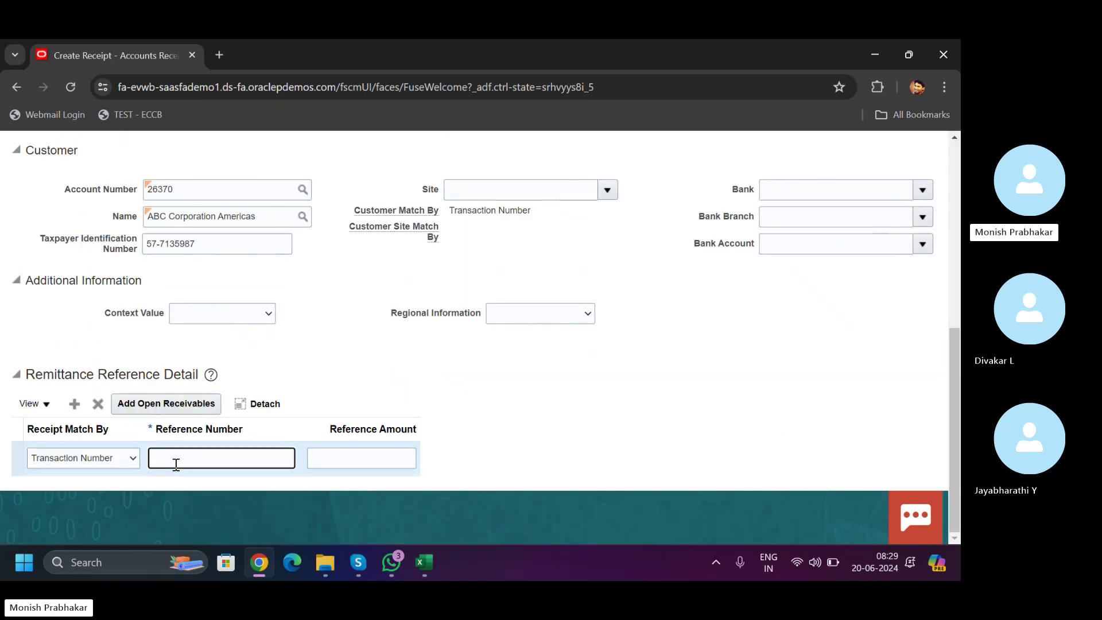
pyautogui.click(91, 463)
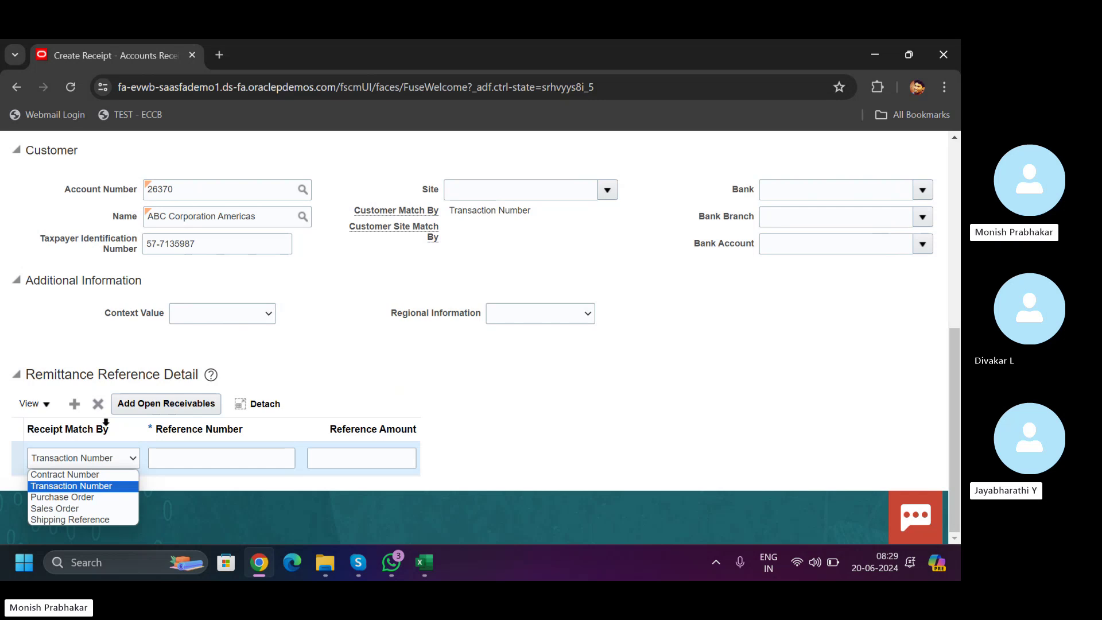
pyautogui.click(185, 458)
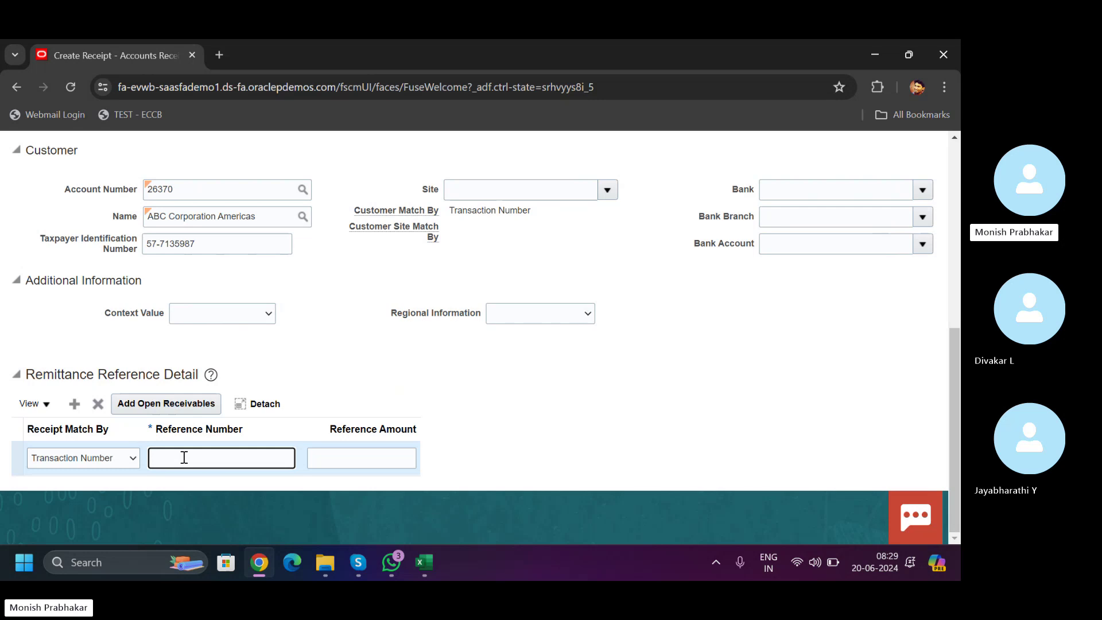
pyautogui.write('3765')
pyautogui.click(344, 450)
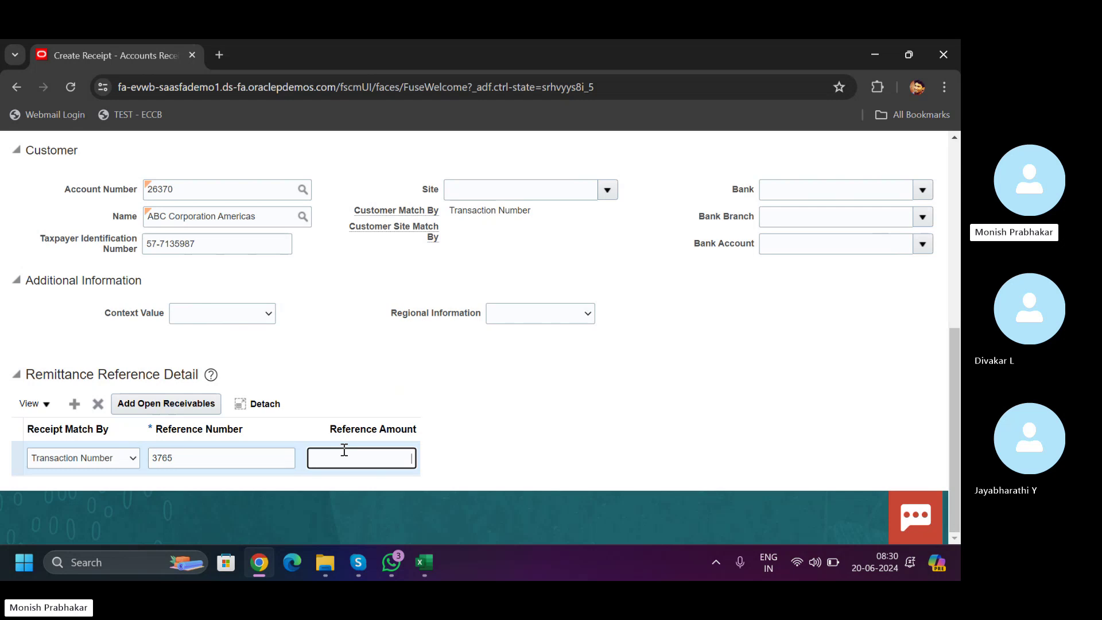
pyautogui.write('5000')
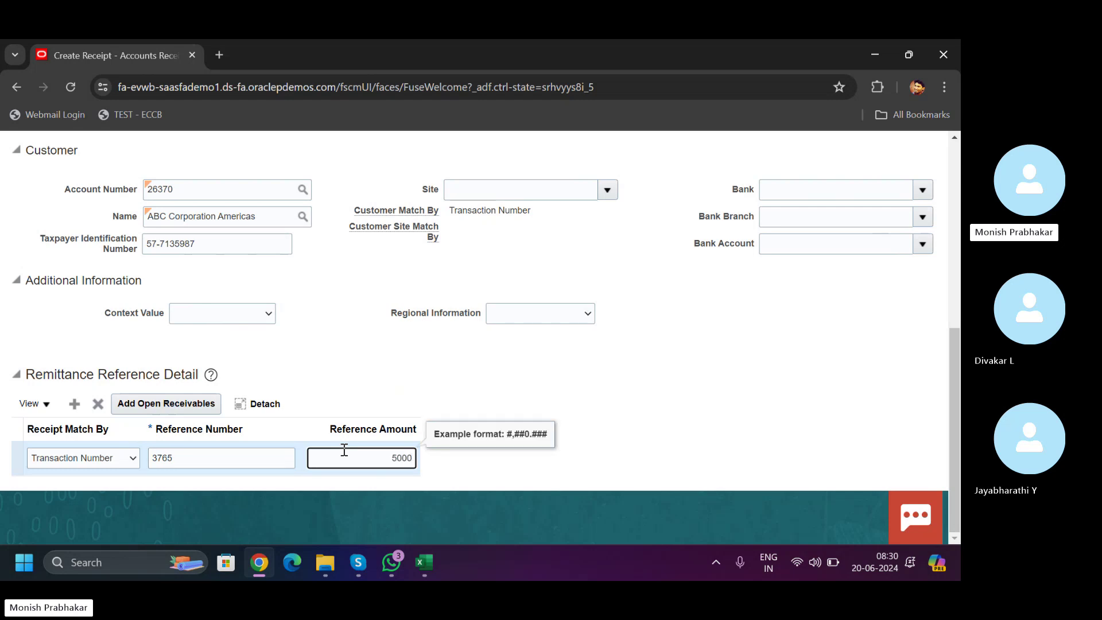
pyautogui.moveTo(952, 355); pyautogui.dragTo(945, 382)
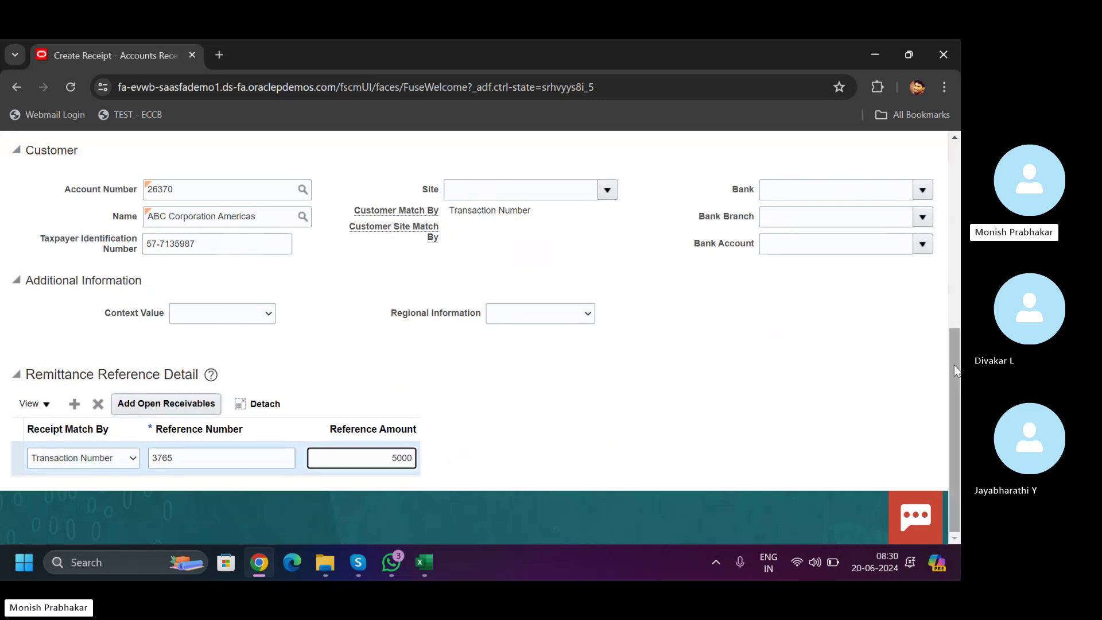
pyautogui.moveTo(954, 364); pyautogui.dragTo(954, 191)
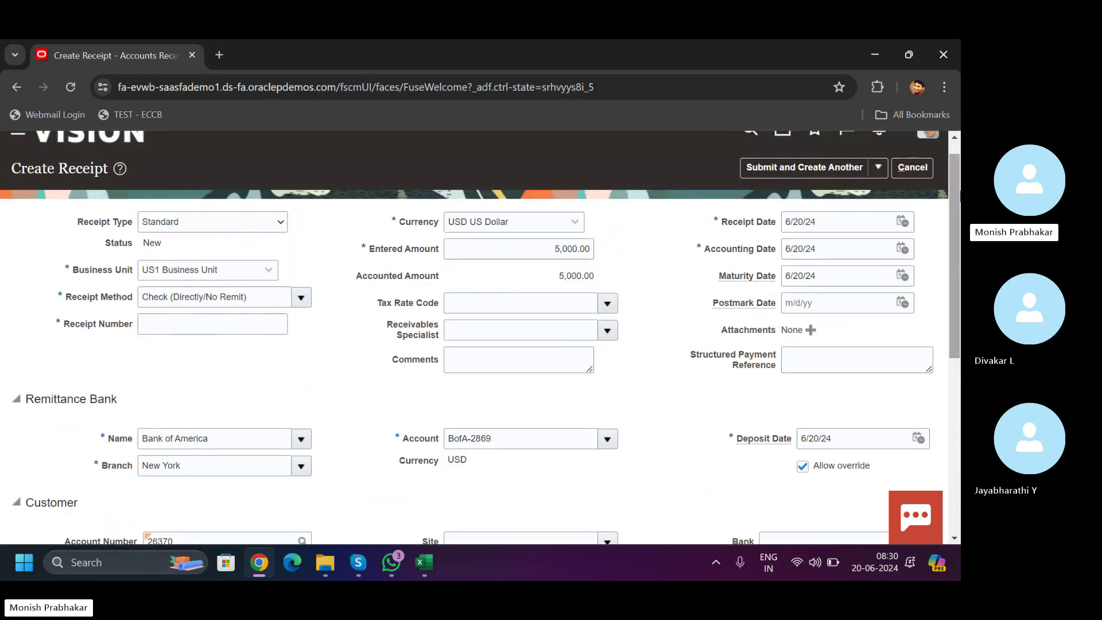
pyautogui.click(878, 167)
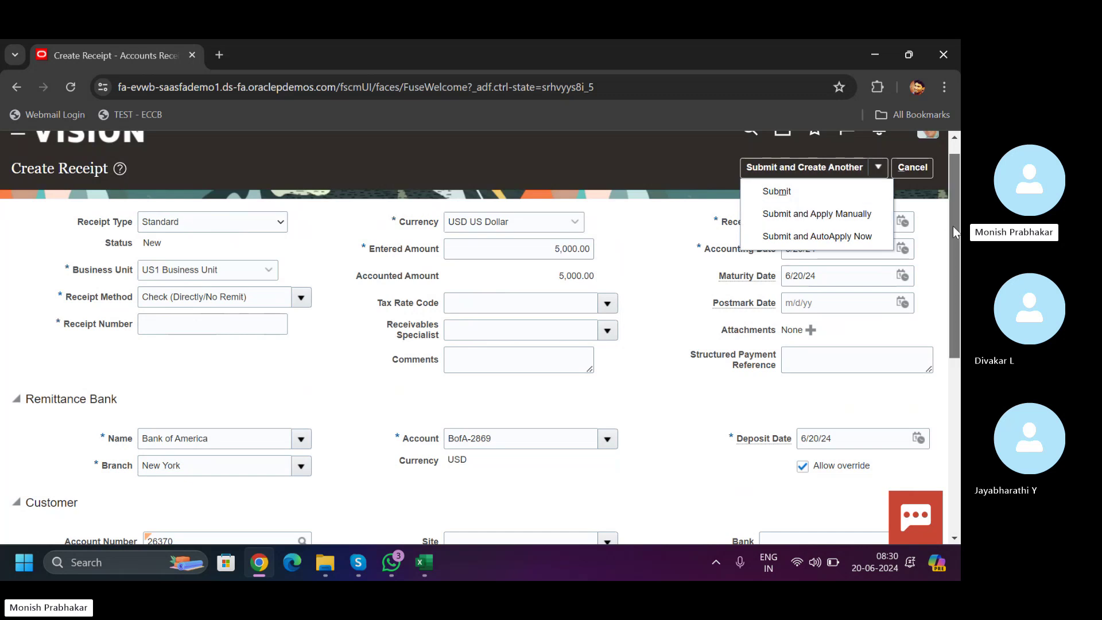
pyautogui.moveTo(953, 226)
pyautogui.mouseDown()
pyautogui.moveTo(958, 387)
pyautogui.moveTo(955, 233)
pyautogui.mouseUp()
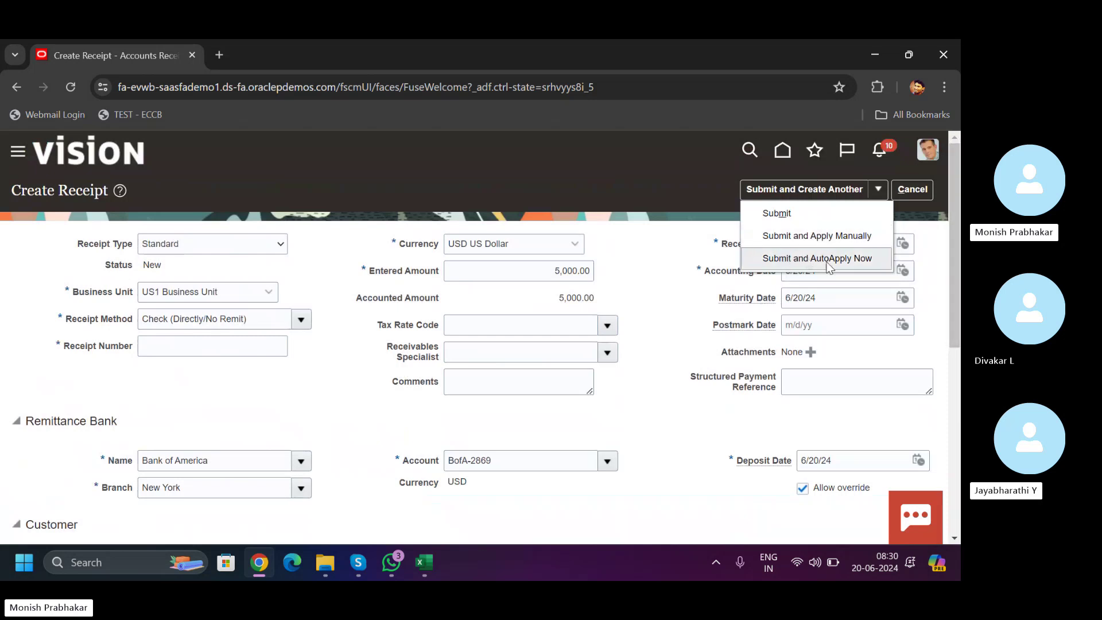
pyautogui.scroll(-6, 957, 260)
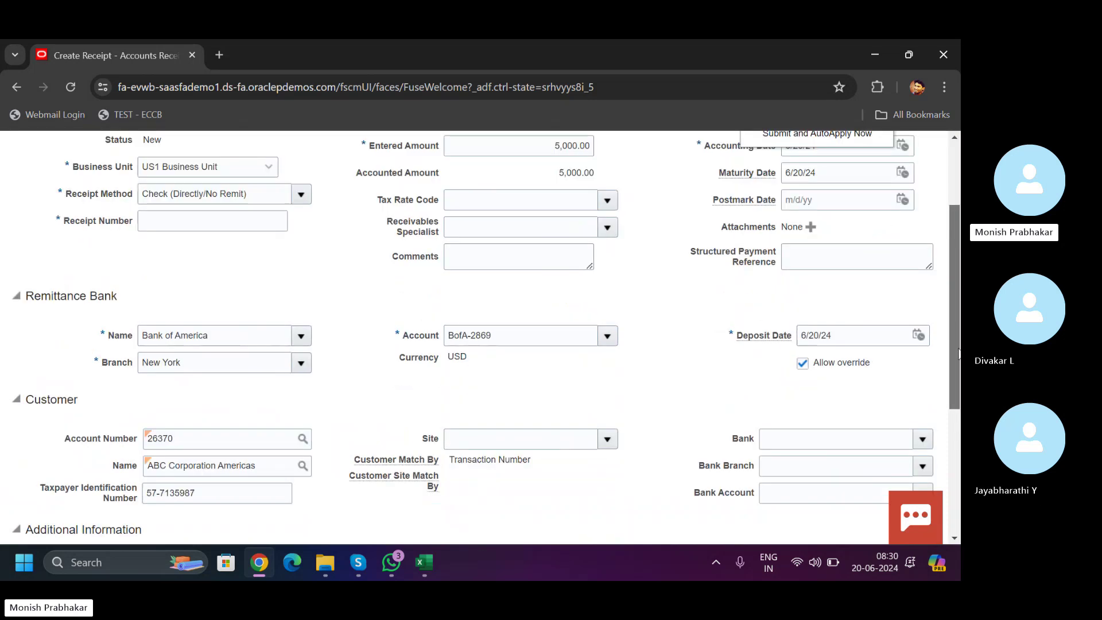
pyautogui.scroll(10, 186, 458)
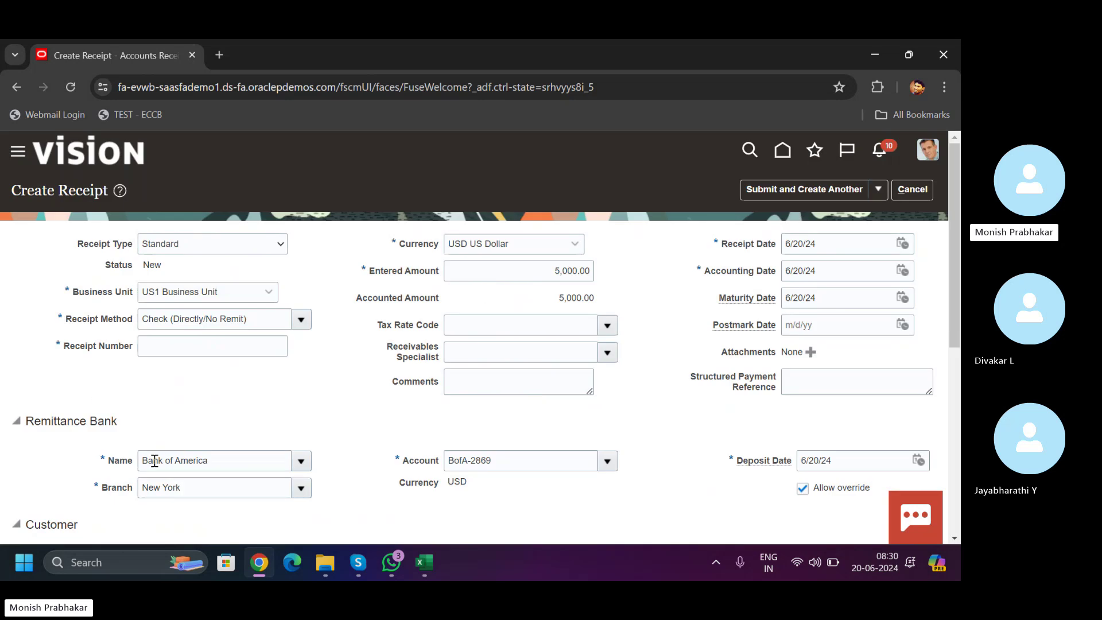
pyautogui.scroll(-10, 223, 480)
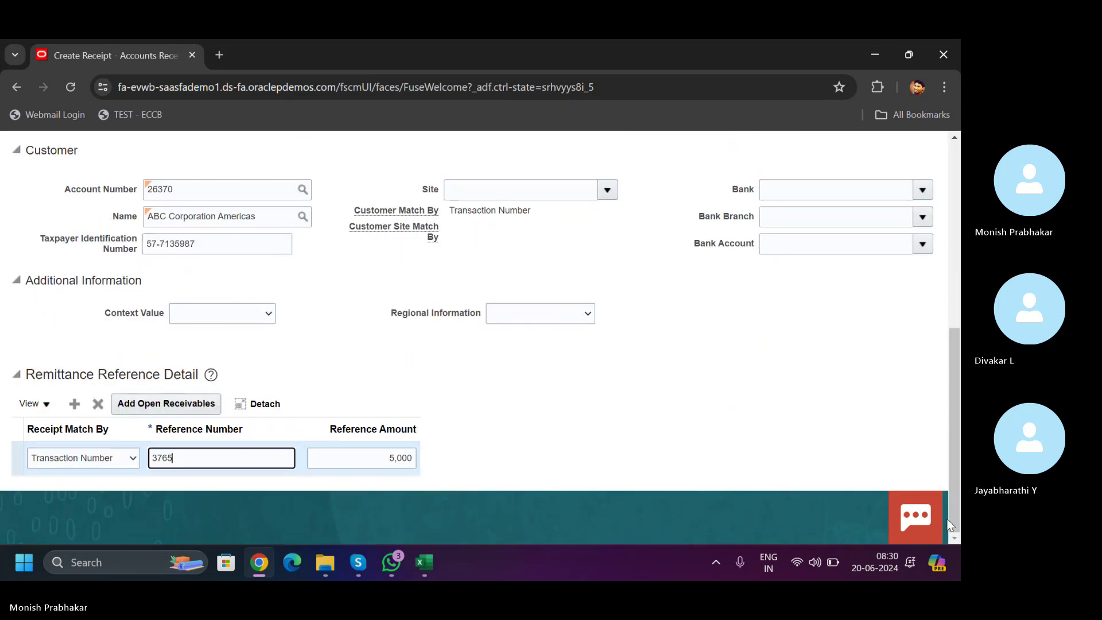
pyautogui.moveTo(160, 457); pyautogui.dragTo(140, 456)
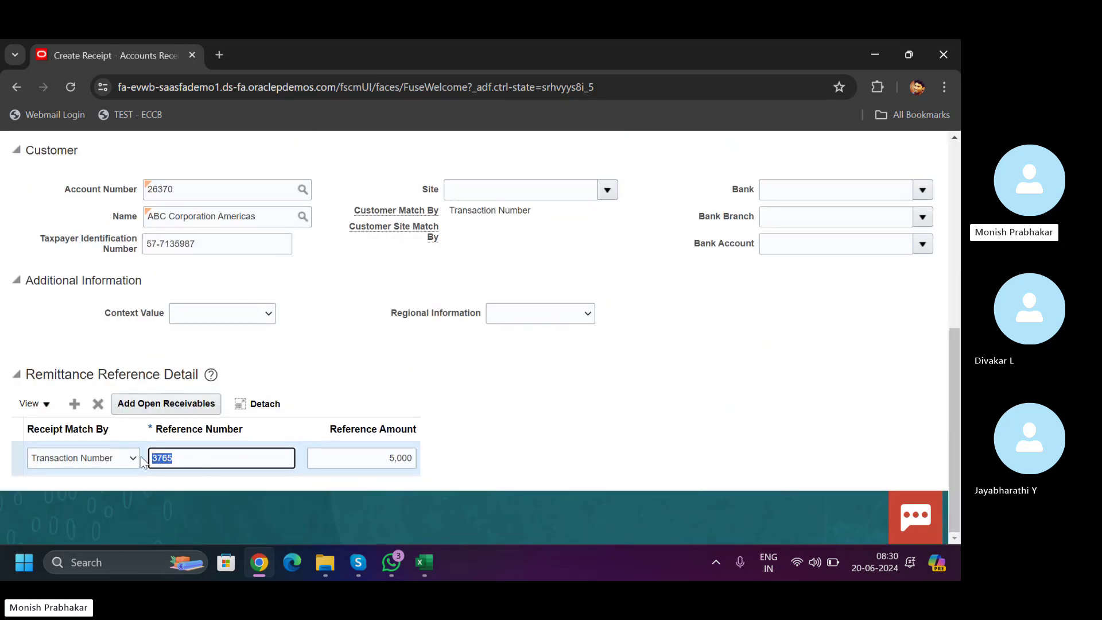
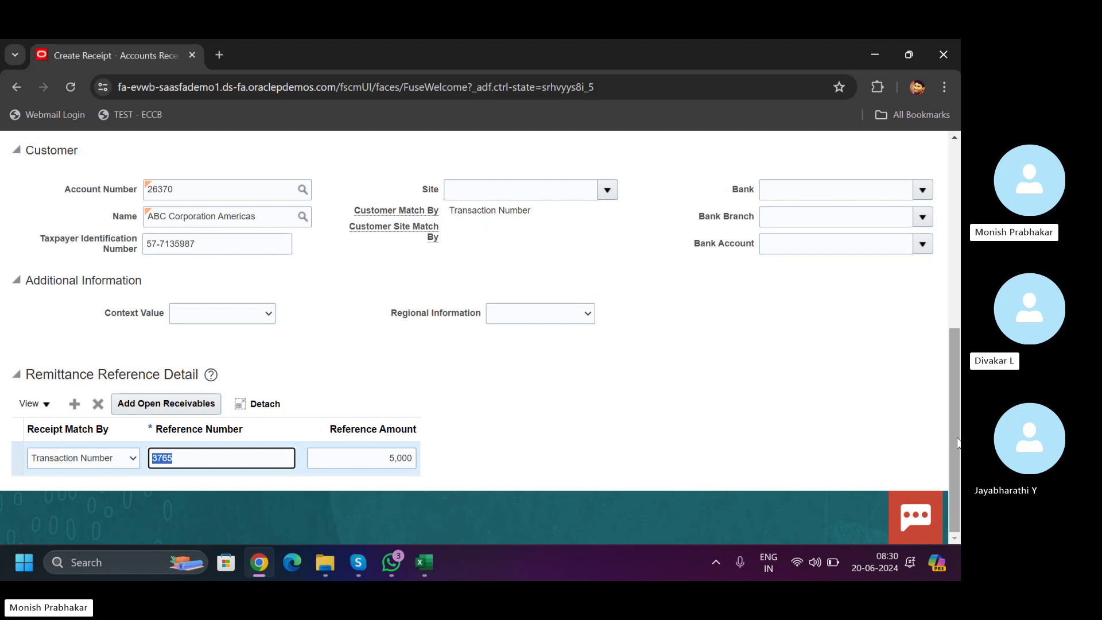
# - Enter receipt number TEST-001 after Submit and Apply Manually reports a missing required value
pyautogui.moveTo(957, 442); pyautogui.dragTo(956, 202)
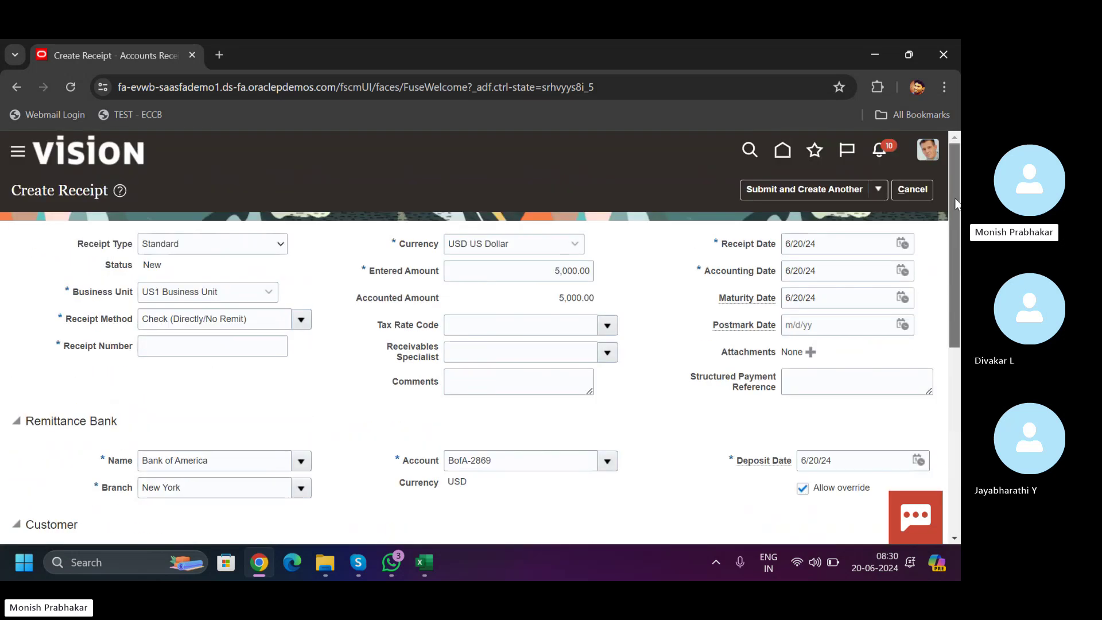
pyautogui.click(878, 188)
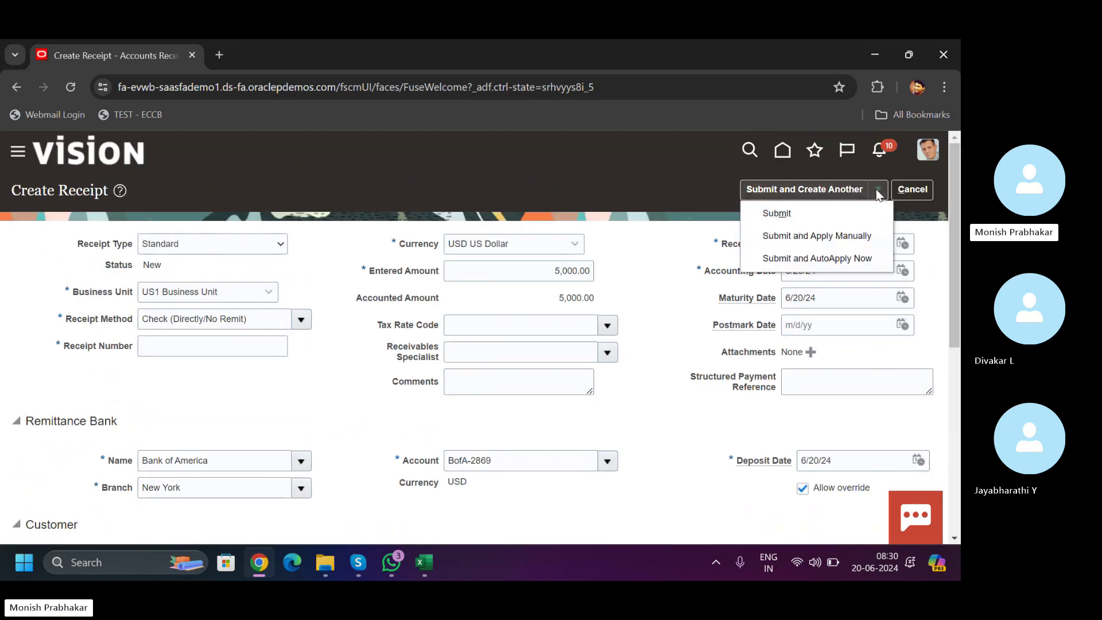
pyautogui.click(828, 240)
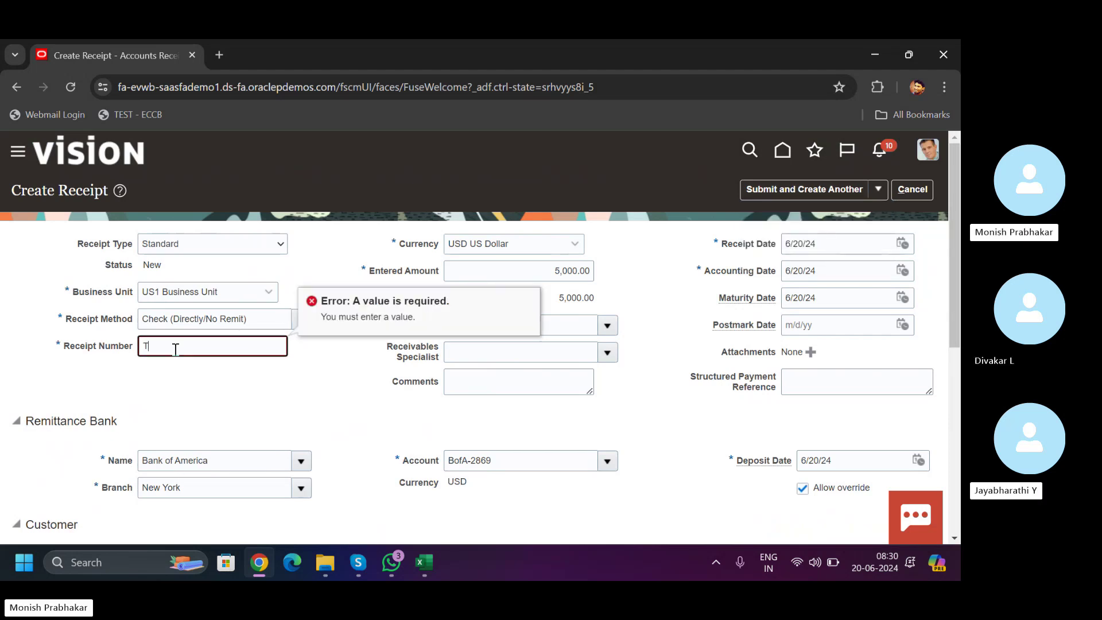
pyautogui.write('EST-001')
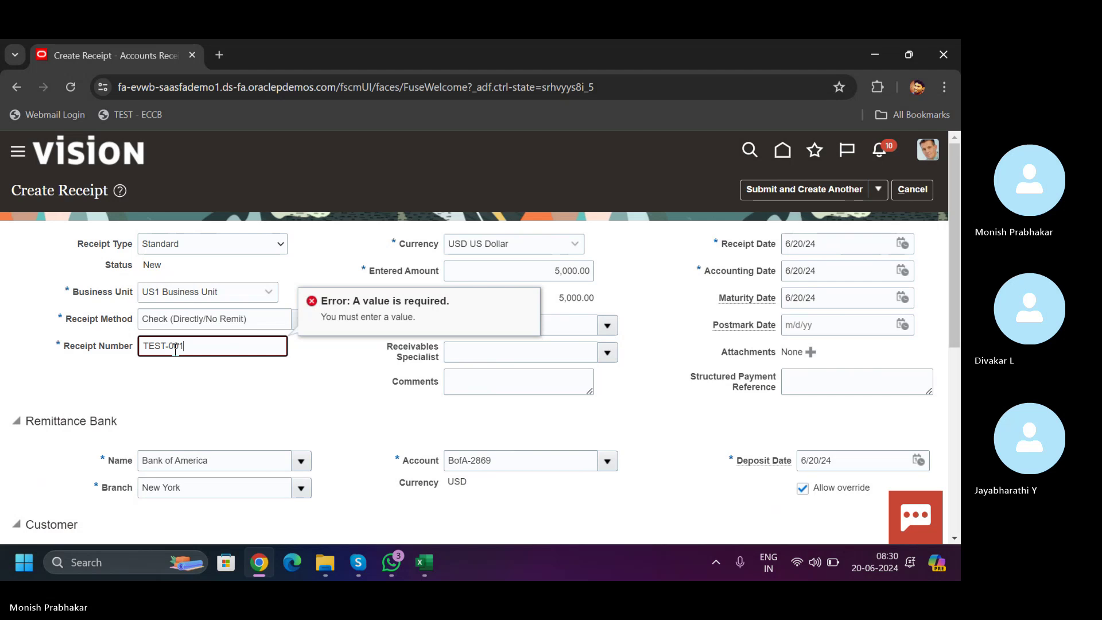
pyautogui.click(870, 192)
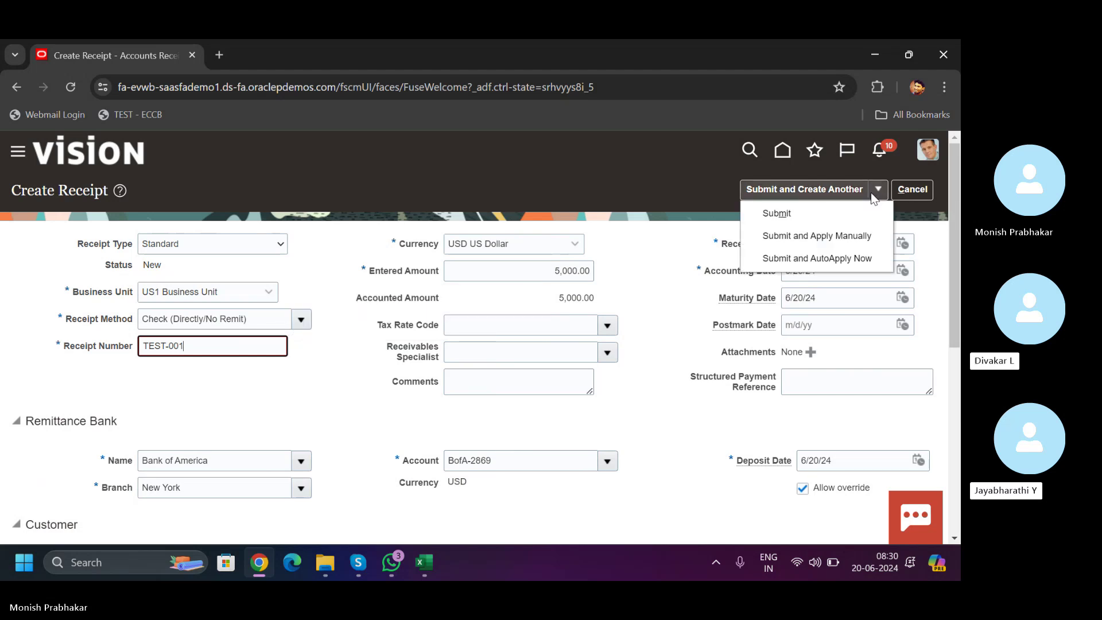
# - Submit TEST-001 for manual application, add an application line, and search for its reference
pyautogui.click(807, 233)
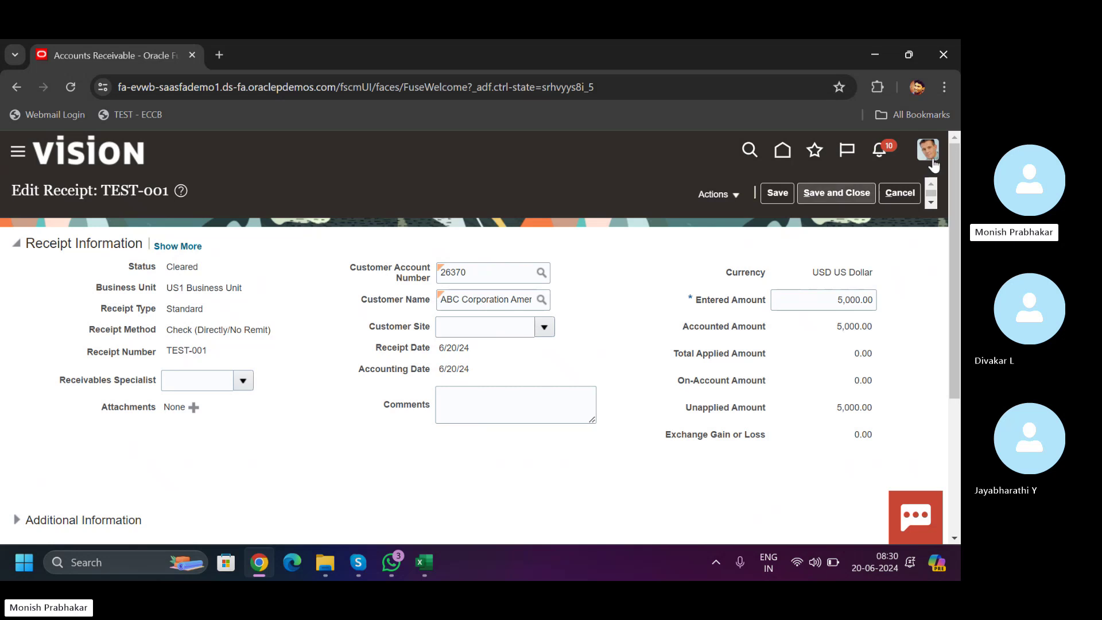
pyautogui.moveTo(953, 182); pyautogui.dragTo(952, 319)
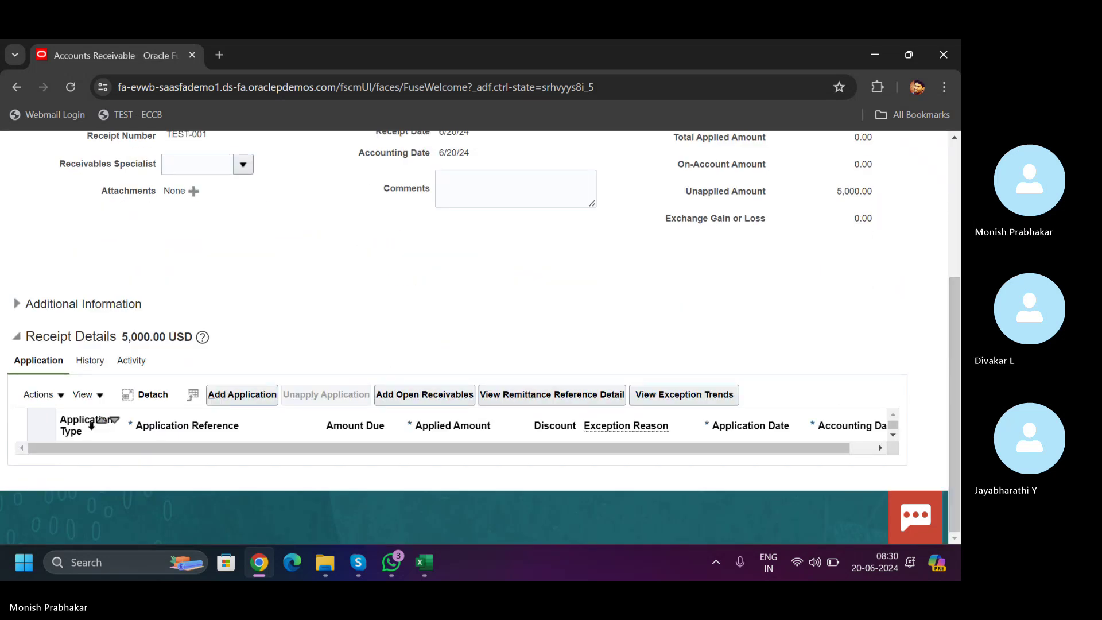
pyautogui.click(232, 396)
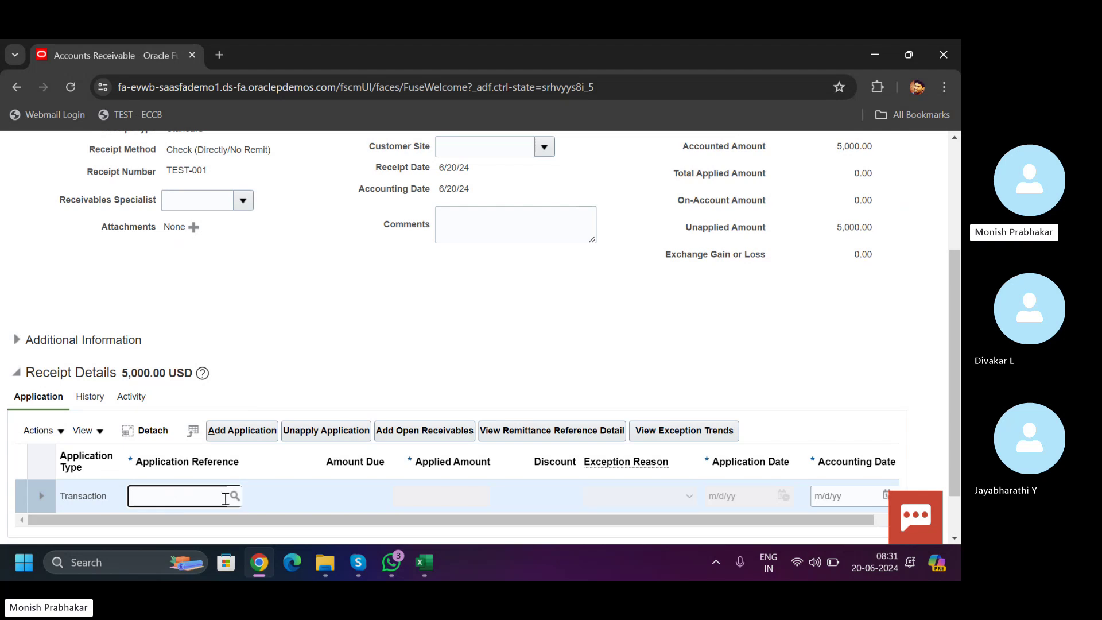
pyautogui.click(236, 497)
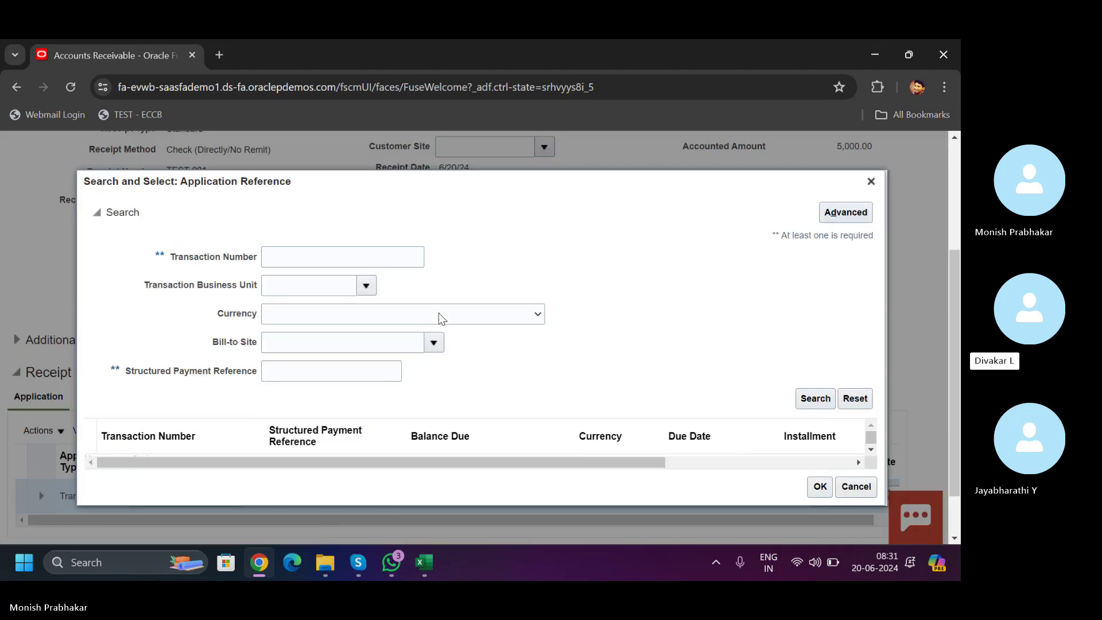
# - Search for open transactions whose number matches 1
pyautogui.click(316, 256)
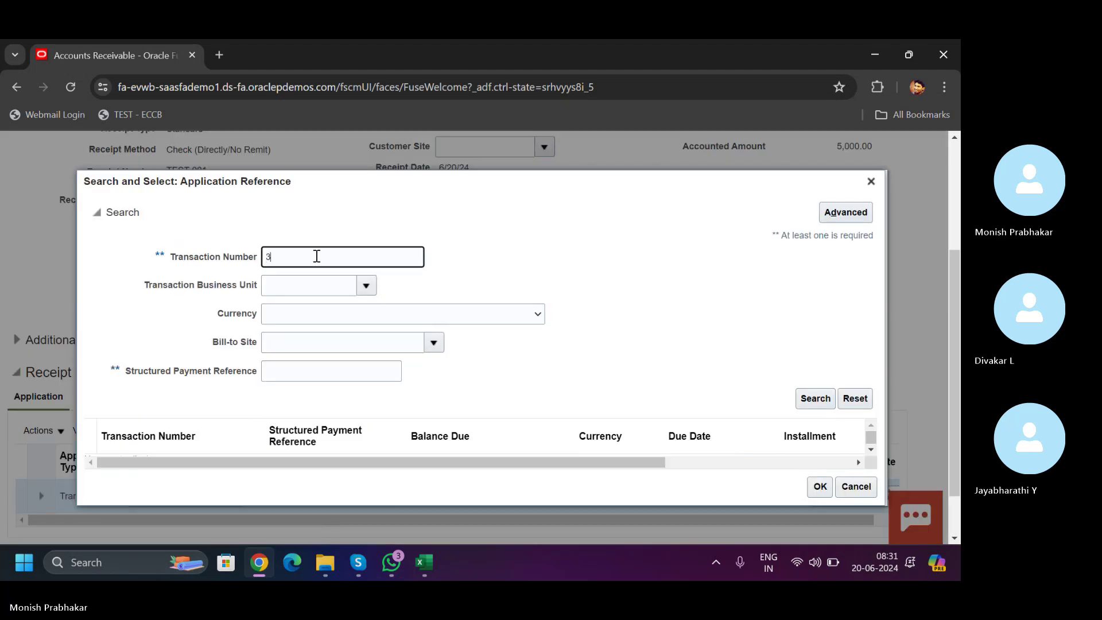
pyautogui.write('3')
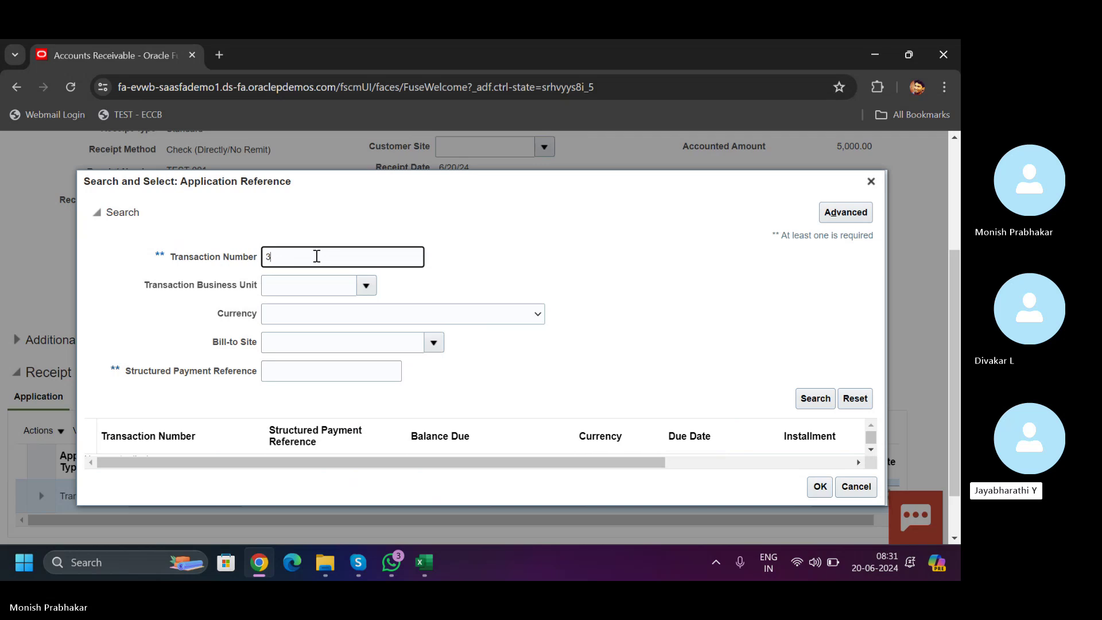
pyautogui.write('**')
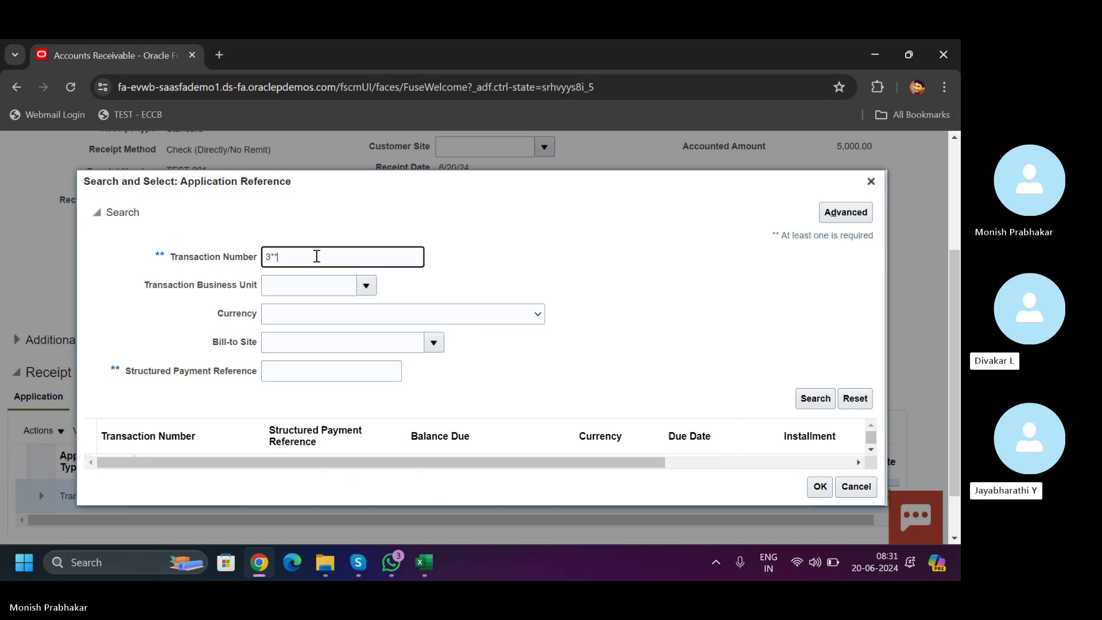
pyautogui.click(810, 400)
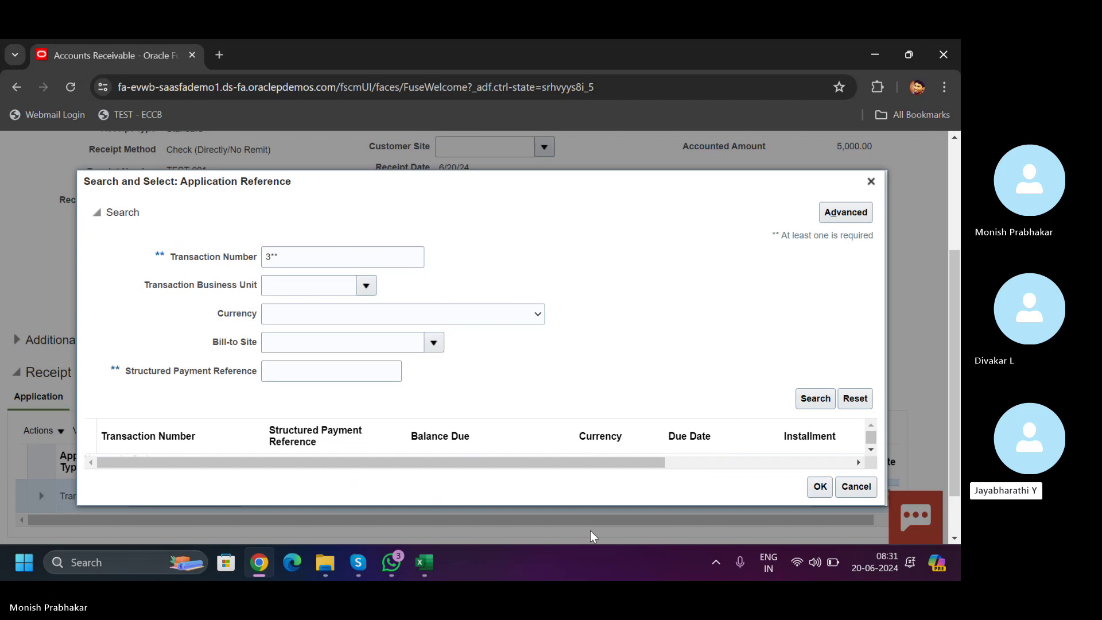
pyautogui.click(331, 262)
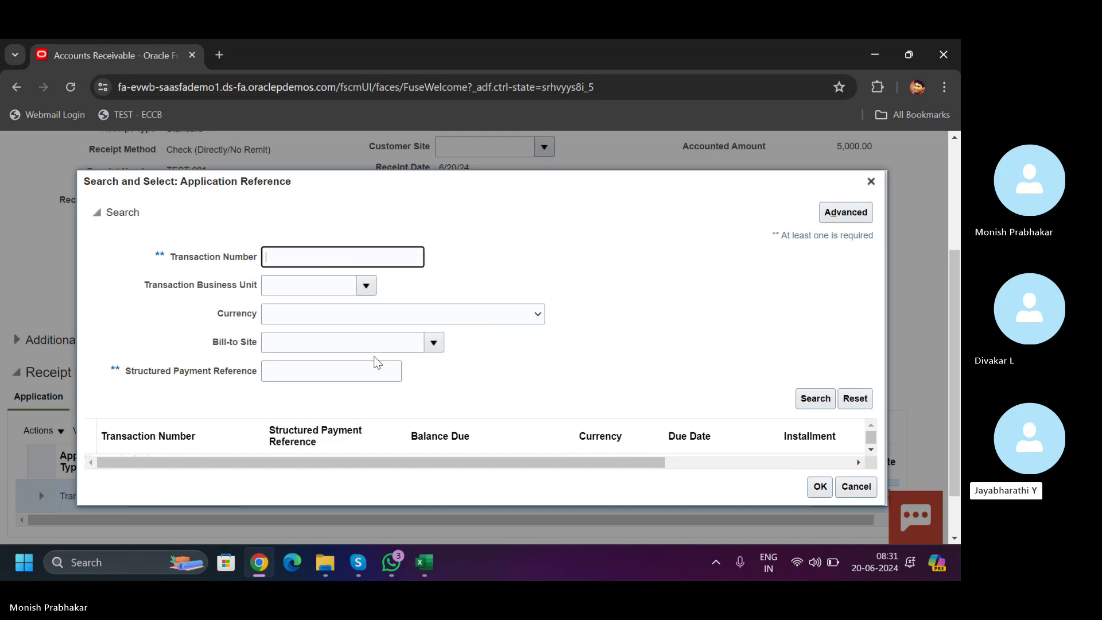
pyautogui.click(329, 379)
pyautogui.click(365, 287)
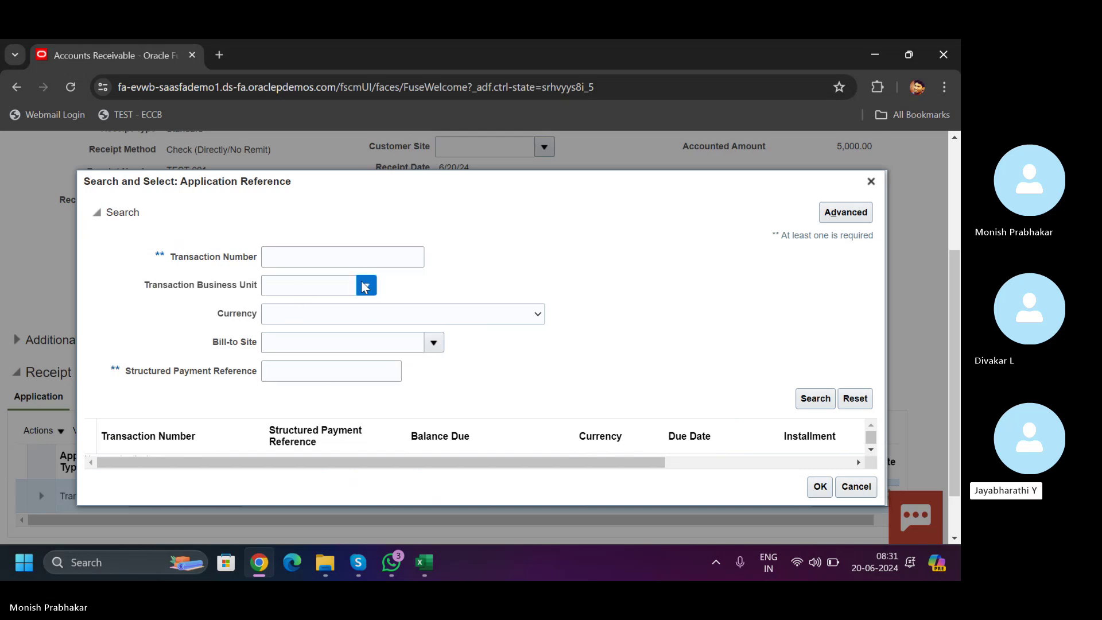
pyautogui.click(320, 253)
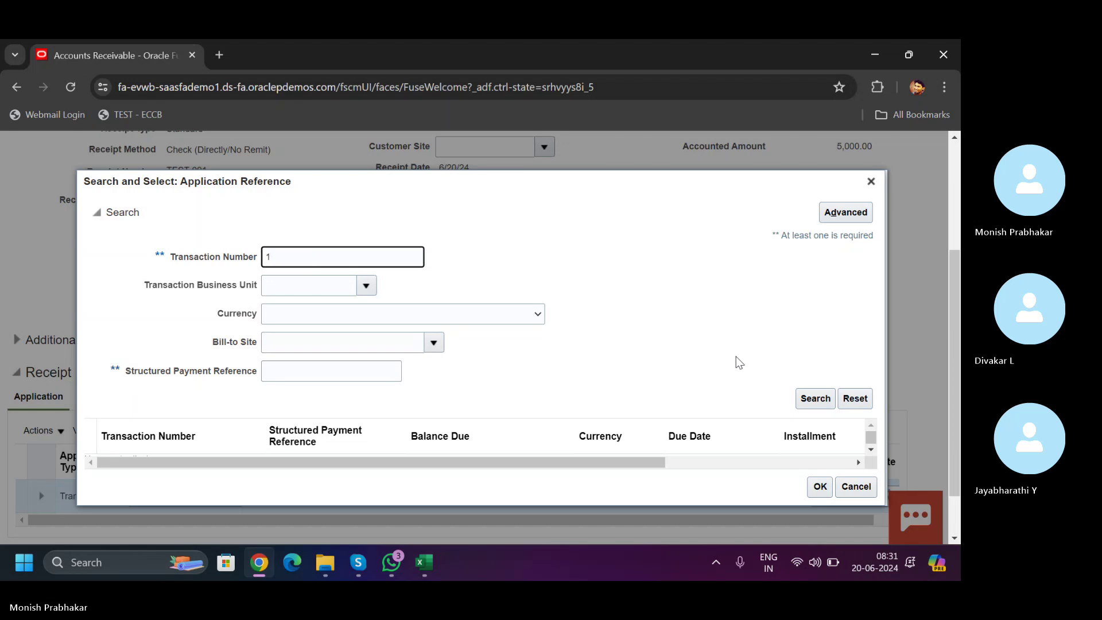
pyautogui.click(815, 399)
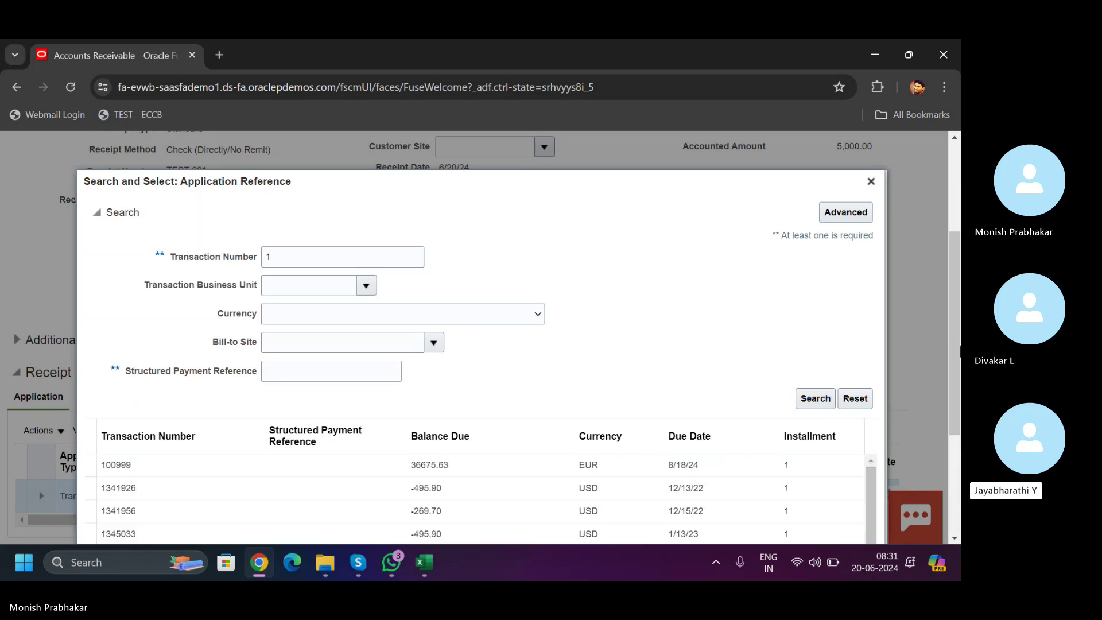
# - Select transaction 1387034 from the search results
pyautogui.scroll(-3, 955, 333)
pyautogui.scroll(-1, 876, 347)
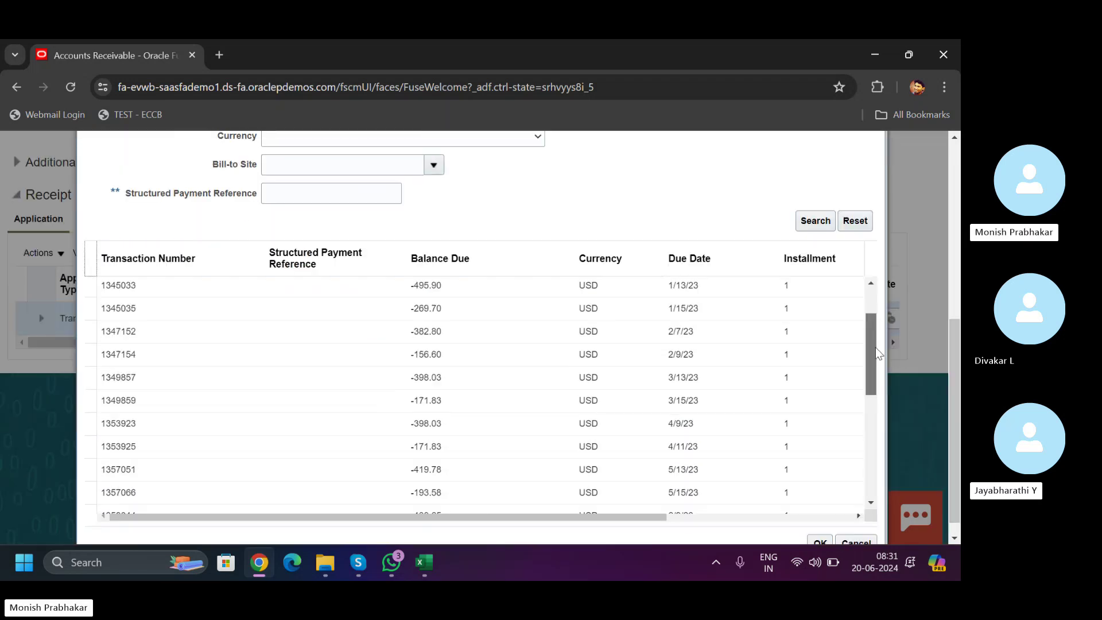
pyautogui.moveTo(876, 347); pyautogui.dragTo(876, 438)
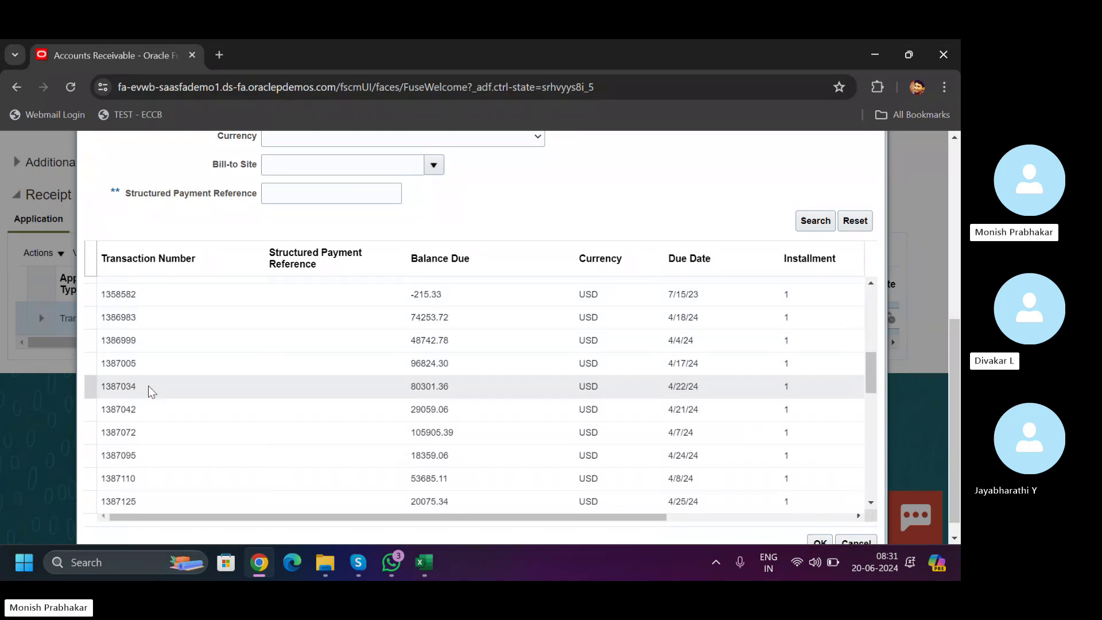
pyautogui.click(148, 388)
pyautogui.scroll(-1, 953, 476)
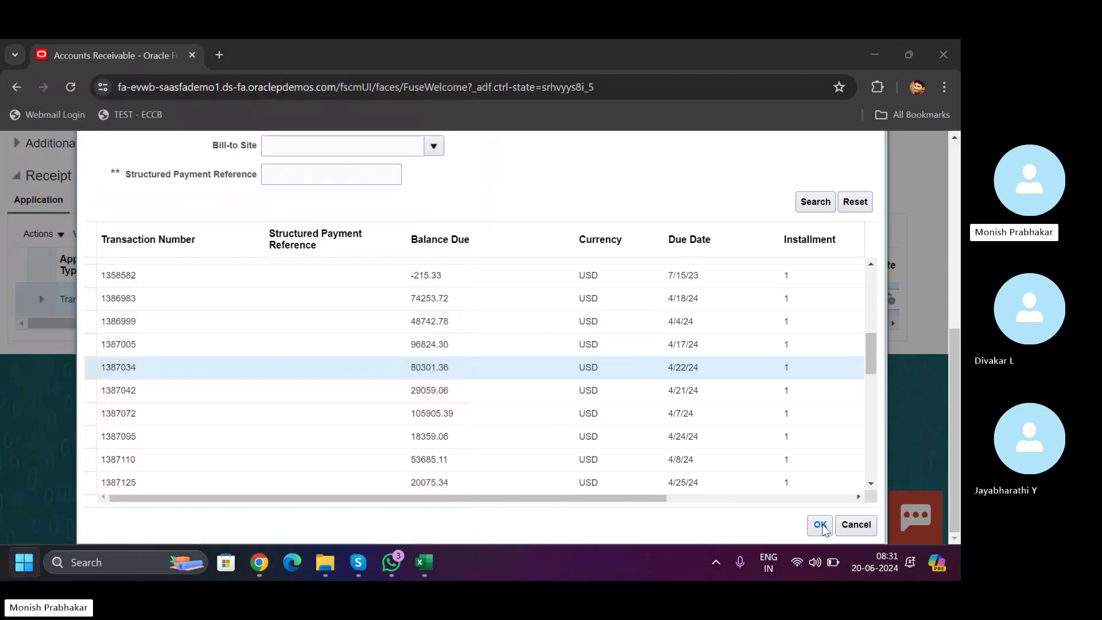
pyautogui.press('super')
pyautogui.write('sn')
pyautogui.press('Return')
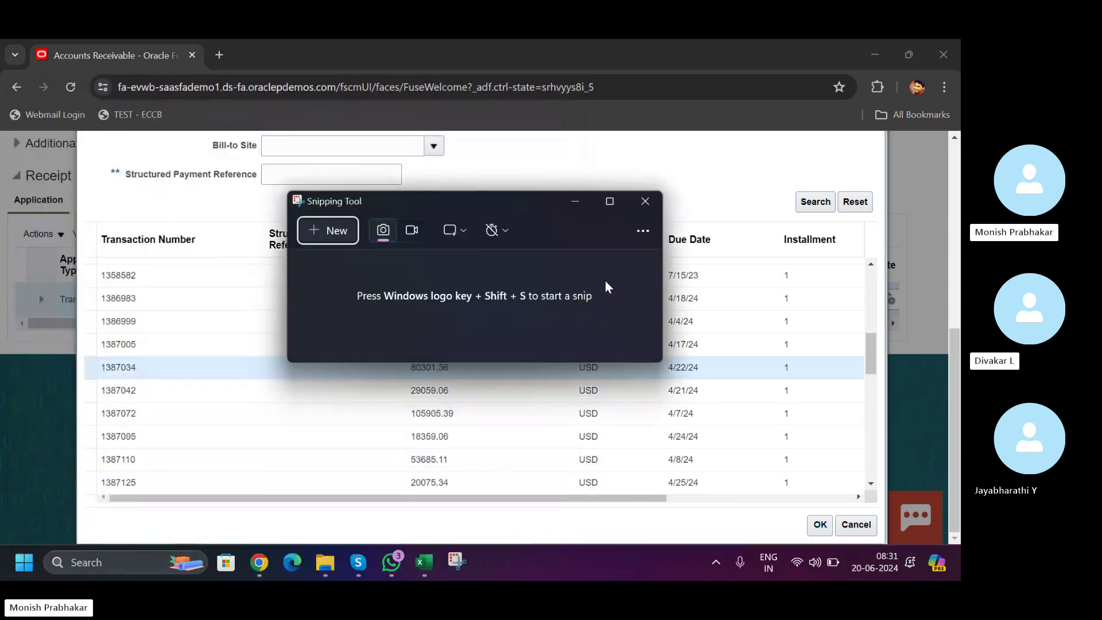
pyautogui.click(324, 230)
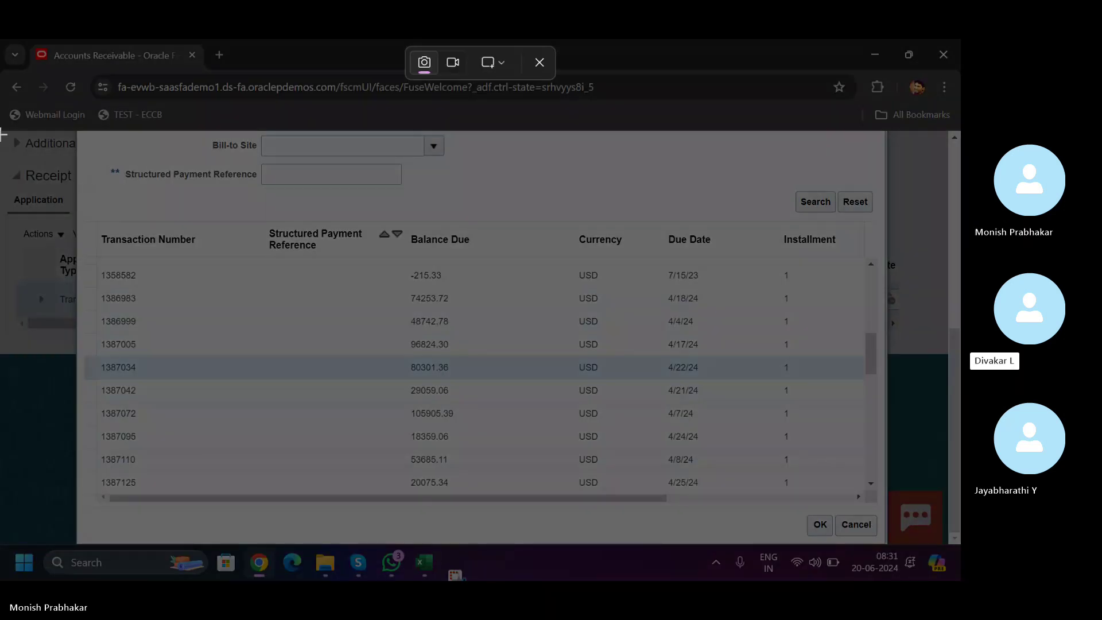
pyautogui.moveTo(2, 131); pyautogui.dragTo(960, 541)
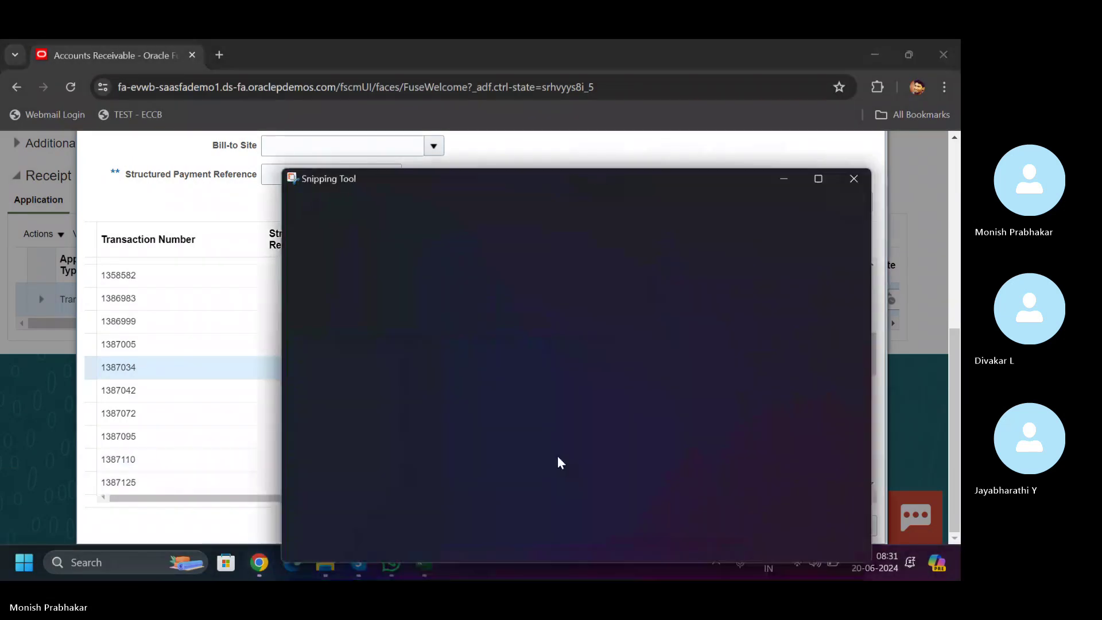
pyautogui.click(776, 181)
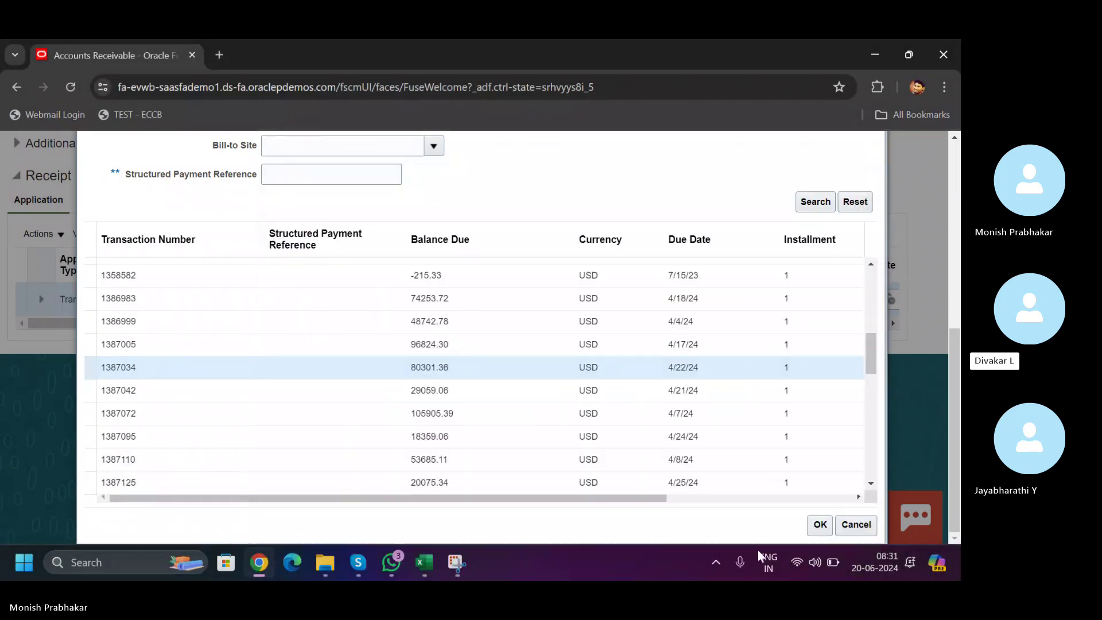
pyautogui.click(822, 527)
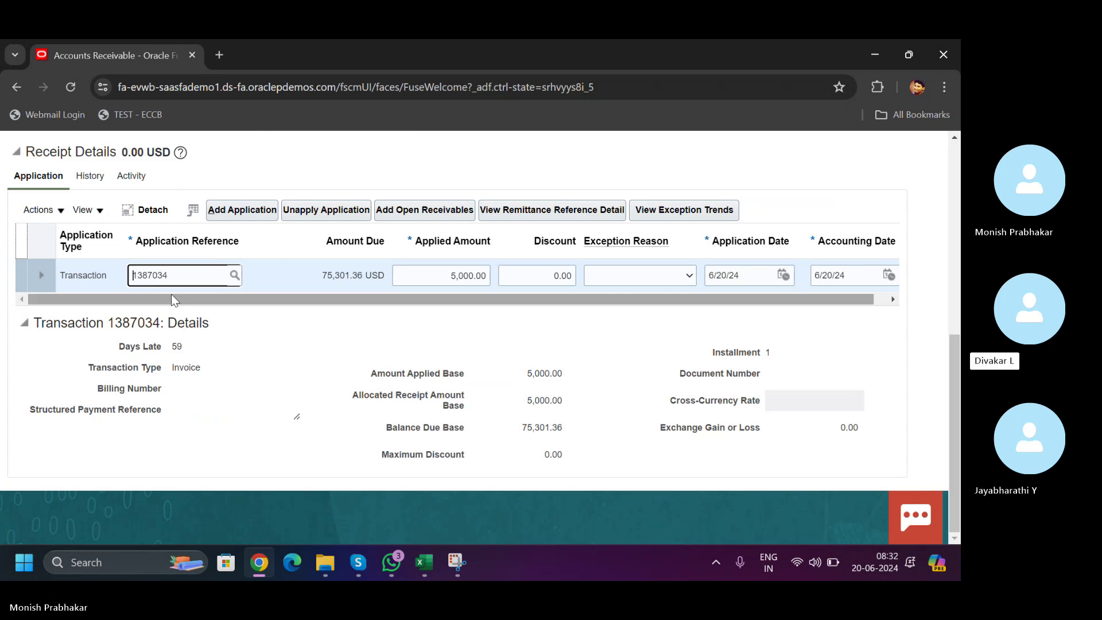
# - Save the receipt with its new application and check the receipt actions list
pyautogui.moveTo(680, 298); pyautogui.dragTo(568, 301)
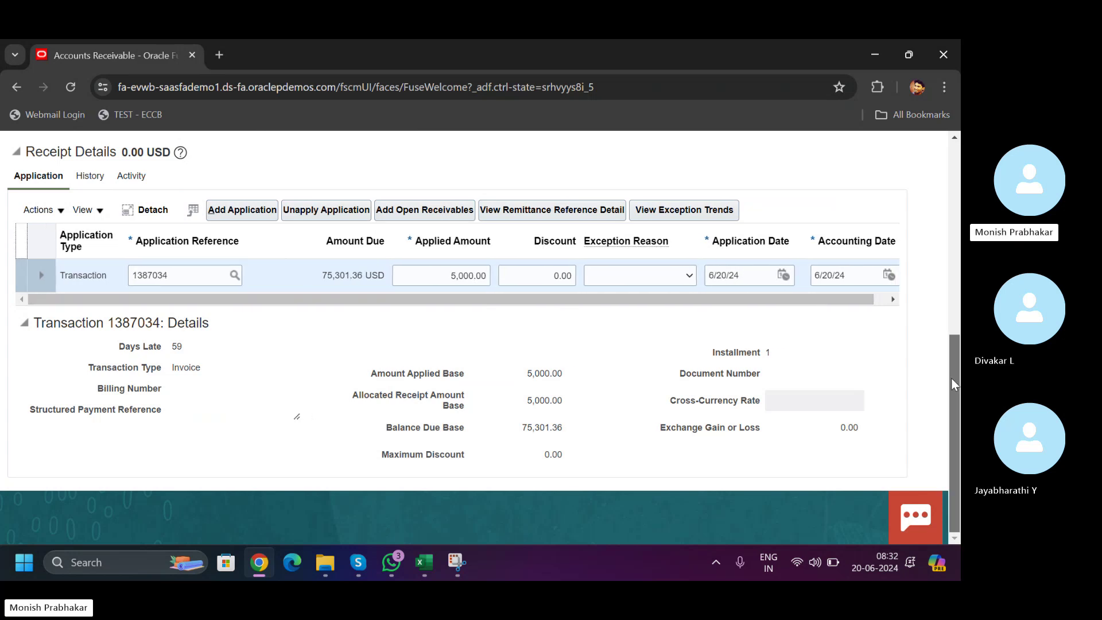
pyautogui.moveTo(952, 378); pyautogui.dragTo(946, 181)
pyautogui.click(772, 193)
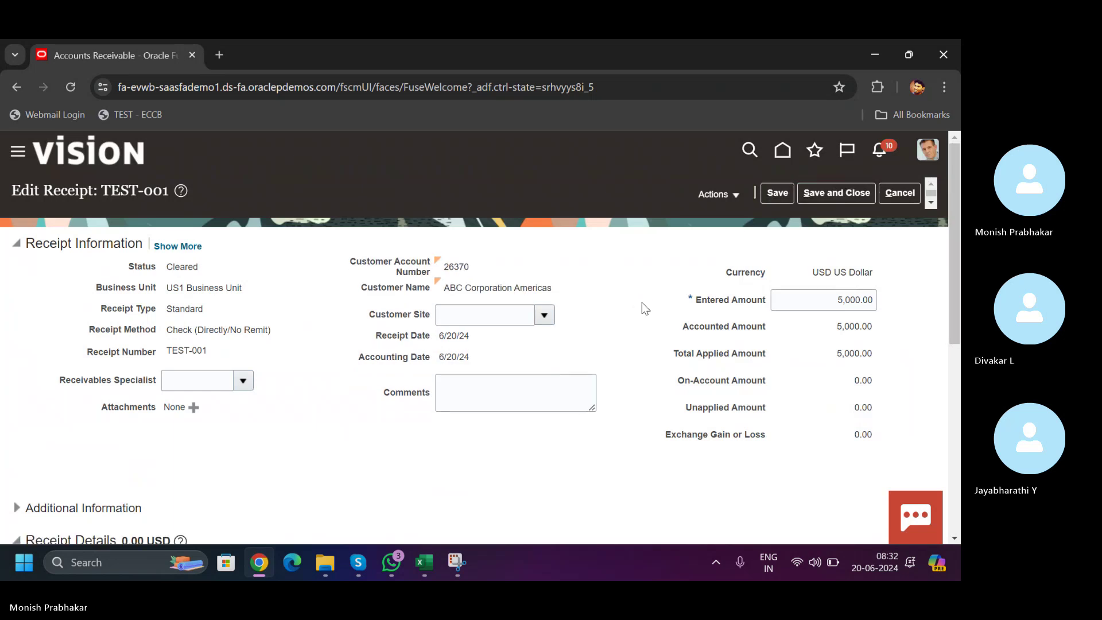
pyautogui.click(721, 194)
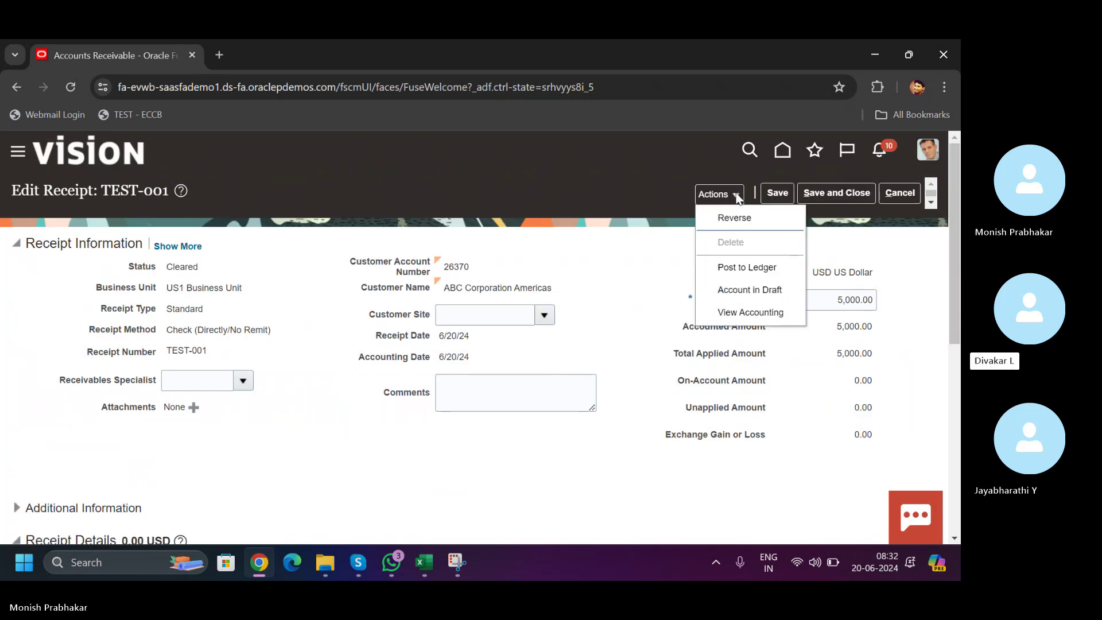
pyautogui.click(821, 230)
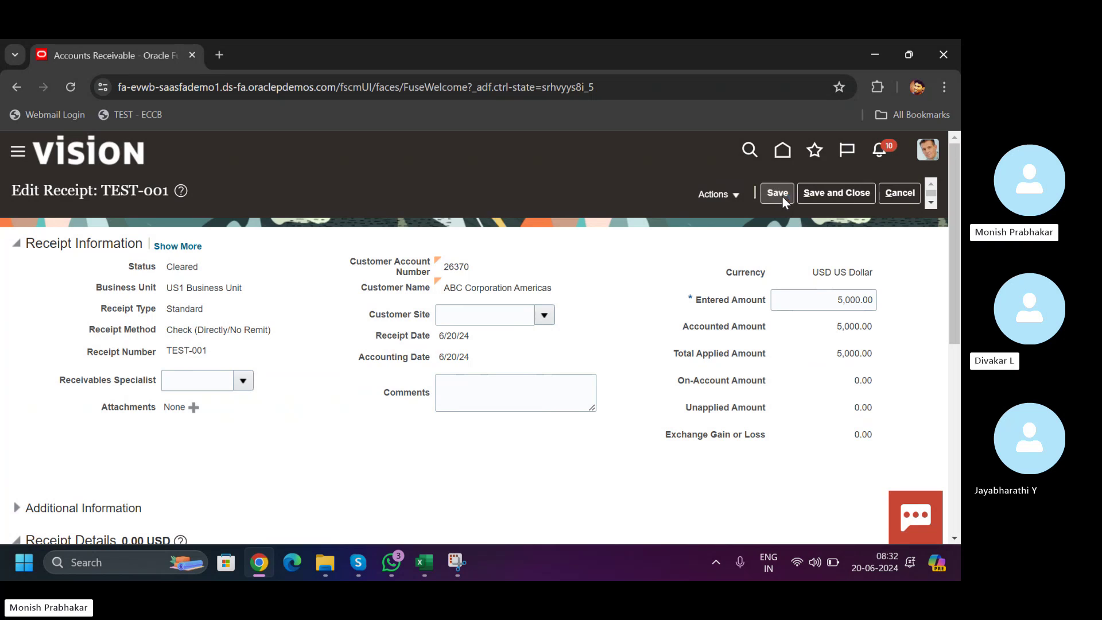
pyautogui.click(728, 197)
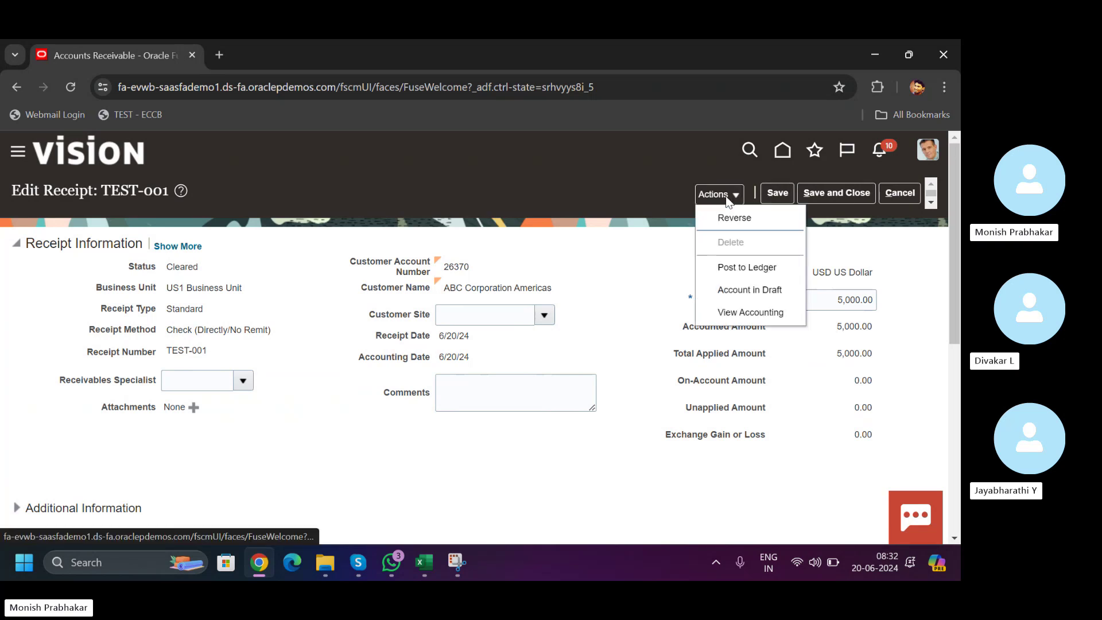
pyautogui.click(873, 237)
# - Review the 5,000.00 entered and total applied amounts and the 1387034 application details
pyautogui.moveTo(955, 248); pyautogui.dragTo(953, 283)
pyautogui.click(836, 232)
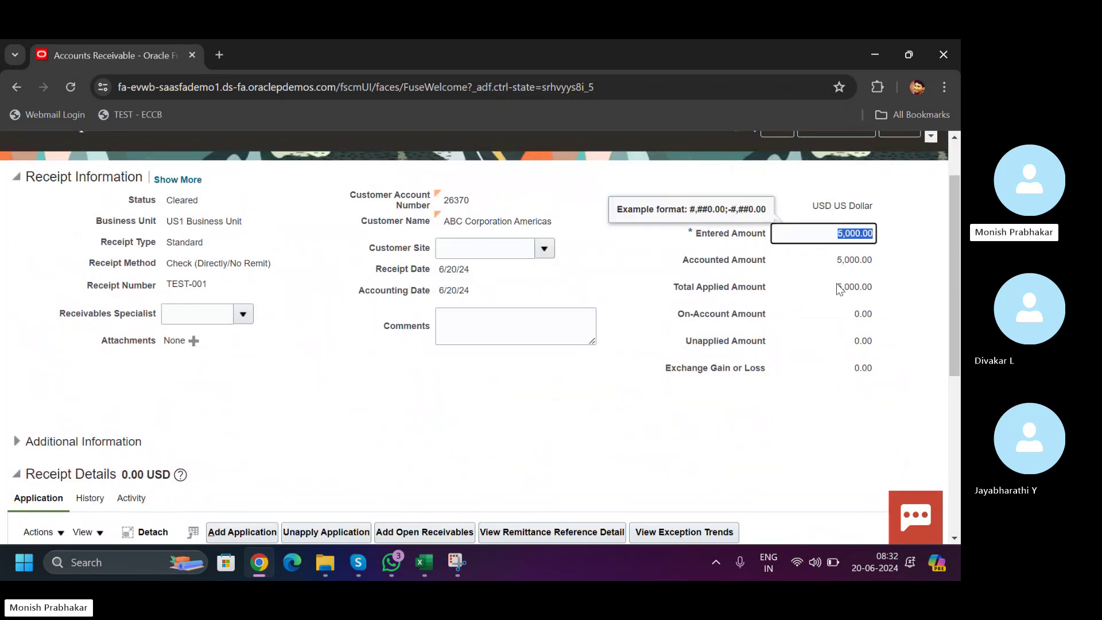
pyautogui.moveTo(839, 288); pyautogui.dragTo(870, 287)
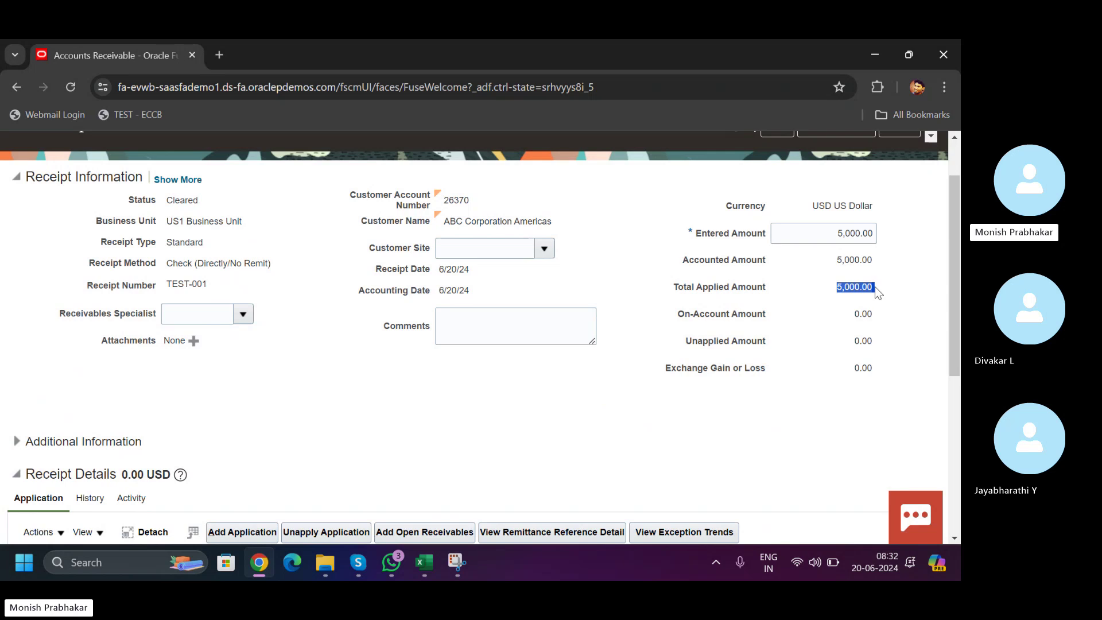
pyautogui.moveTo(949, 298); pyautogui.dragTo(949, 427)
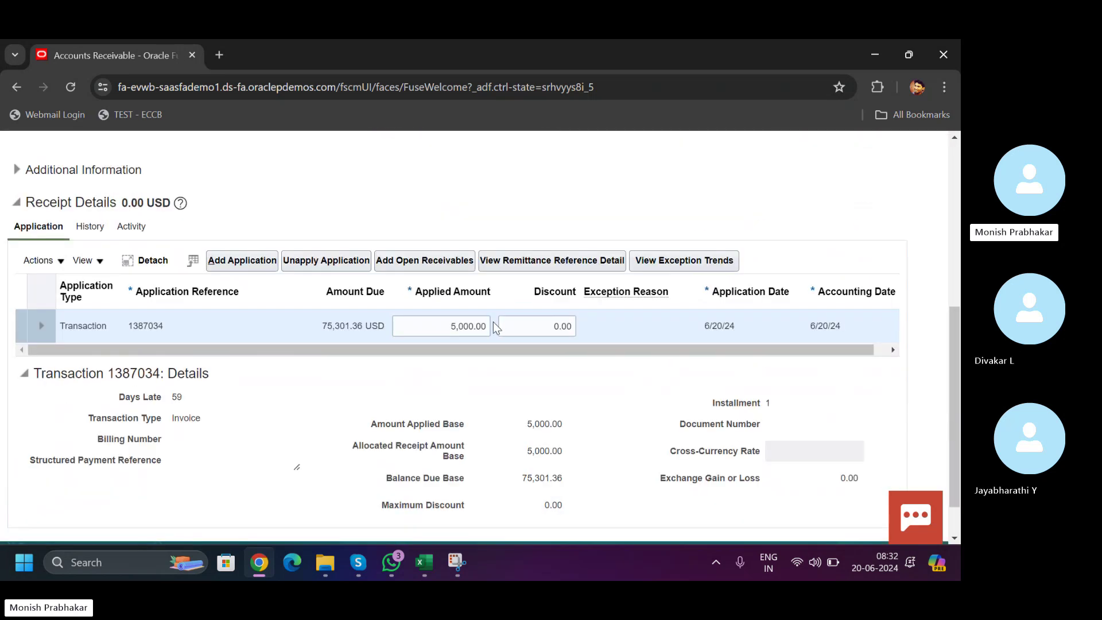
# - Unapply the 5,000.00 from transaction 1387034 and review the receipt totals
pyautogui.click(297, 263)
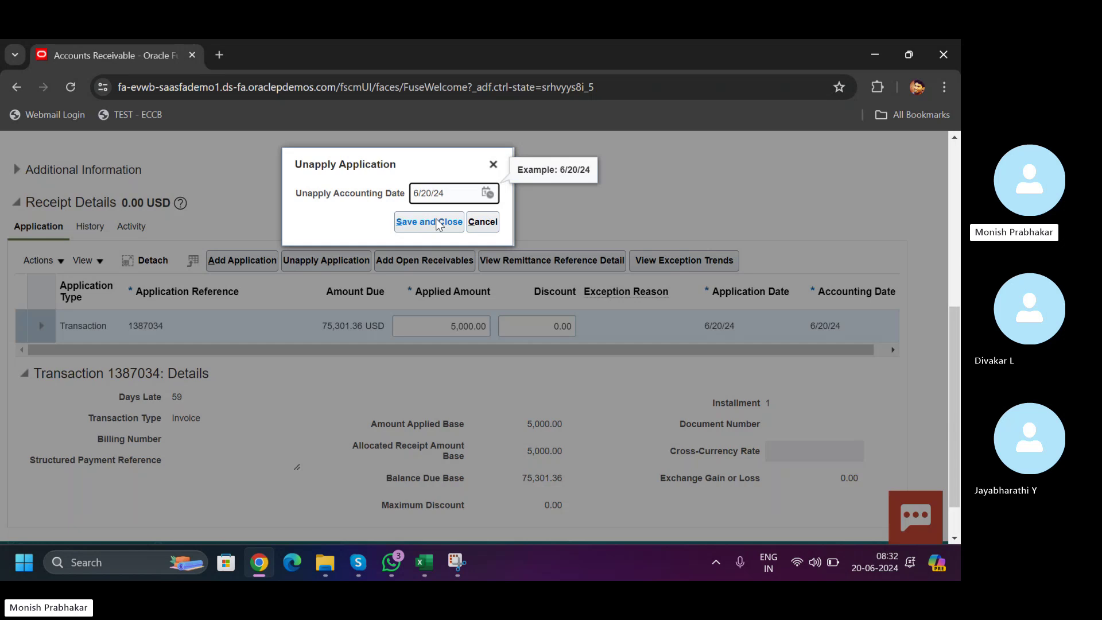
pyautogui.click(436, 223)
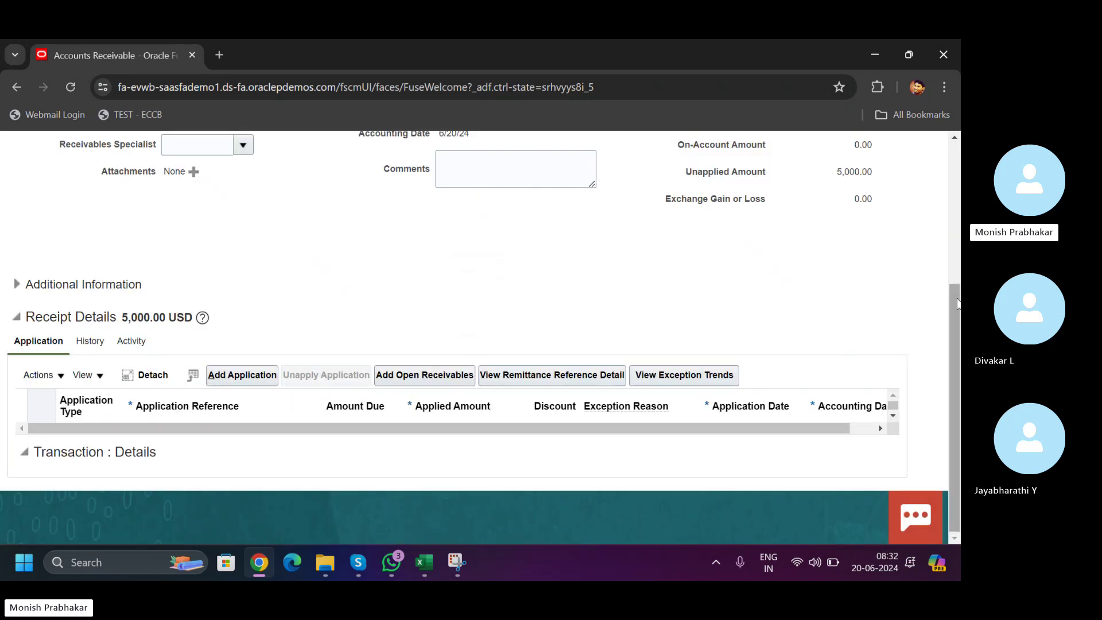
pyautogui.scroll(3, 869, 347)
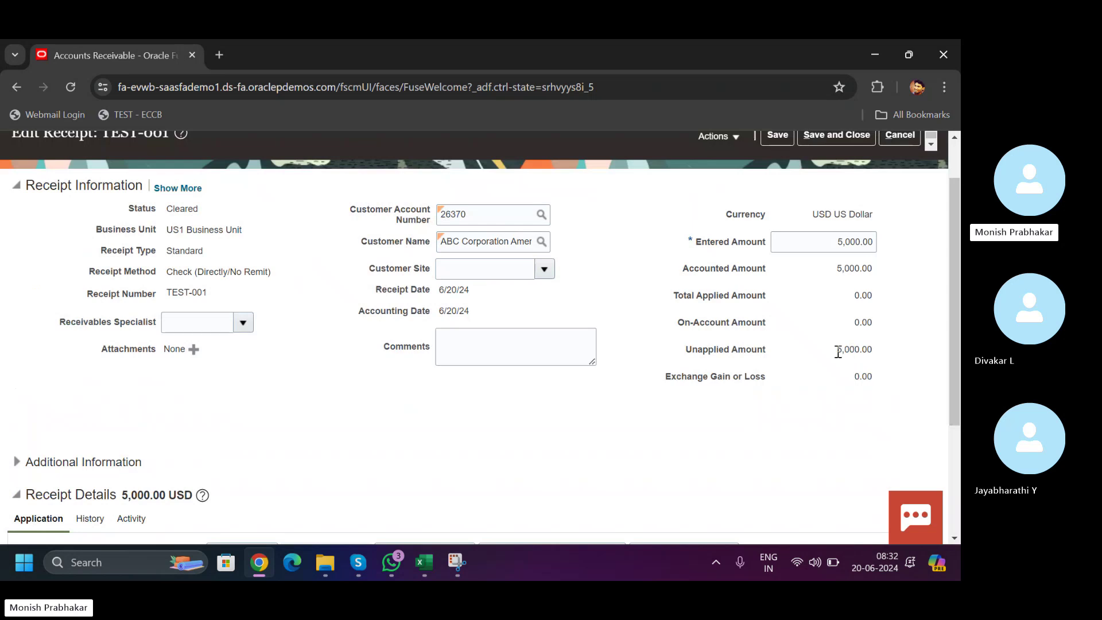
pyautogui.moveTo(835, 350); pyautogui.dragTo(873, 350)
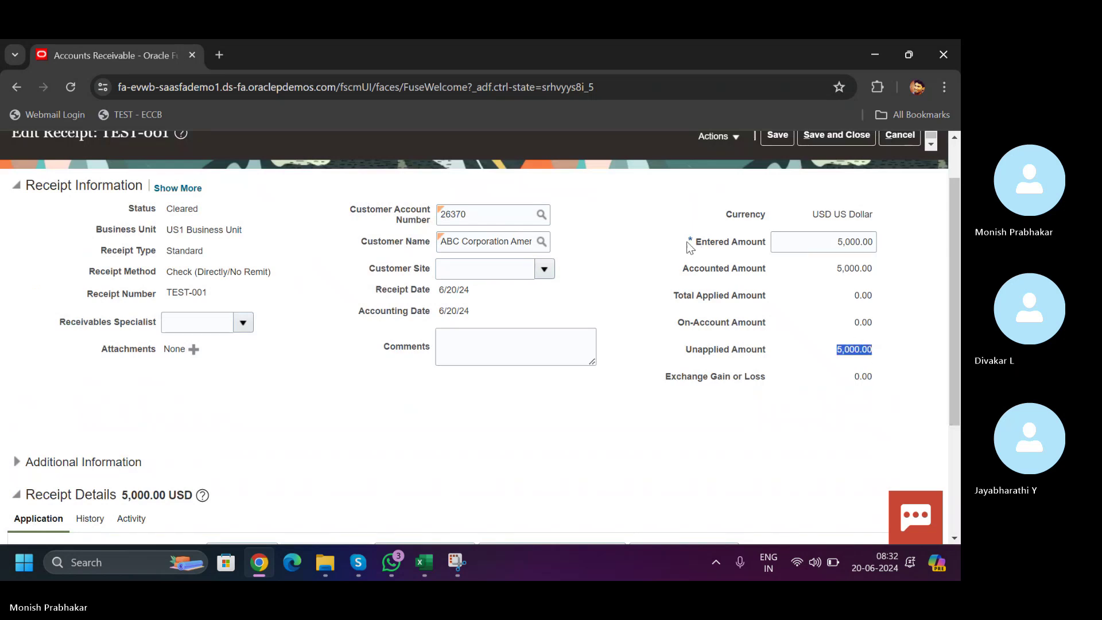
pyautogui.moveTo(687, 240); pyautogui.dragTo(860, 368)
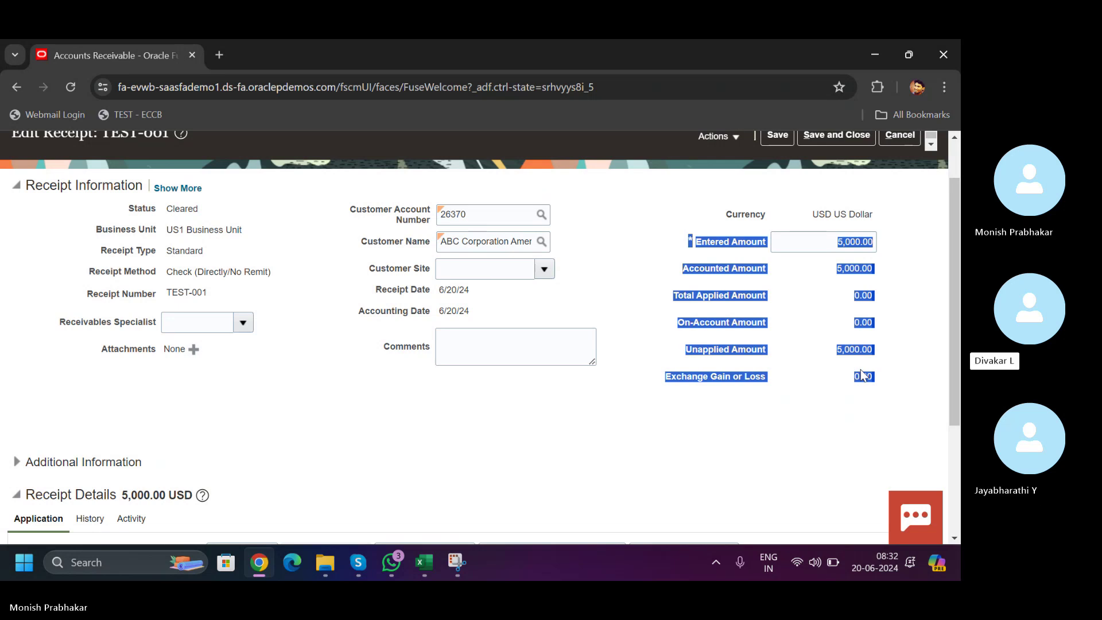
# - Confirm 0.00 total applied and 5,000.00 unapplied, then add a new application row
pyautogui.click(357, 563)
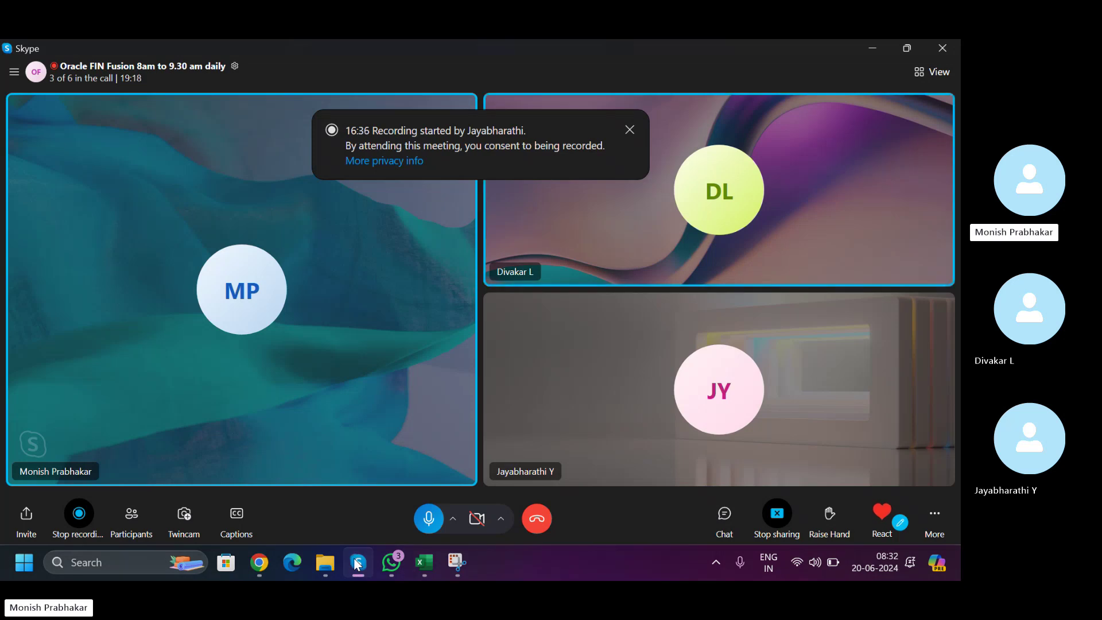
pyautogui.click(358, 563)
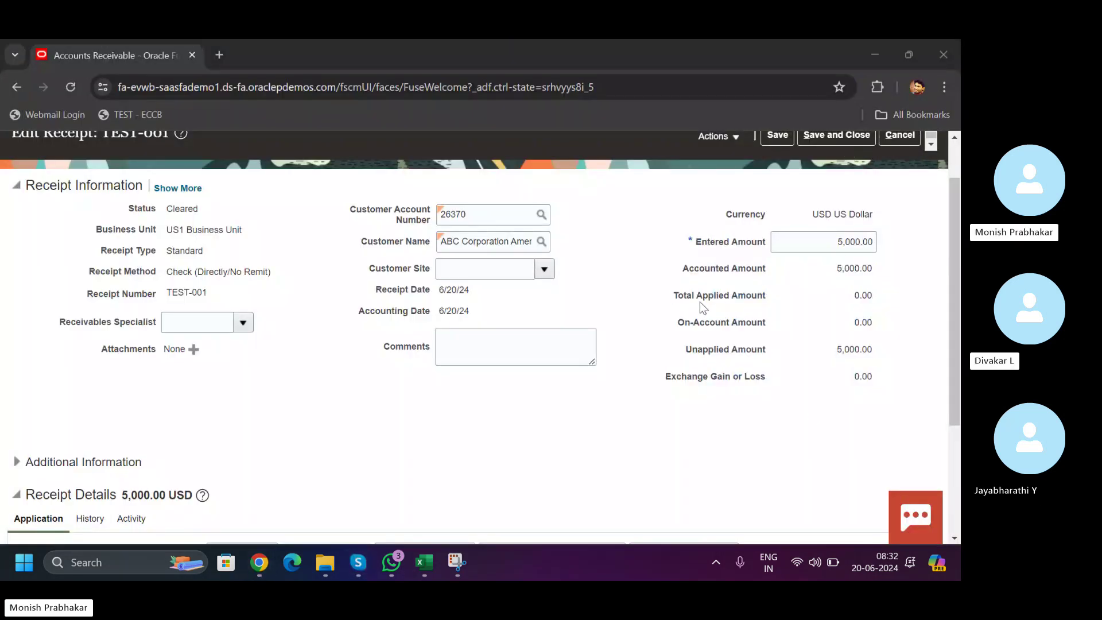
pyautogui.moveTo(675, 296); pyautogui.dragTo(867, 296)
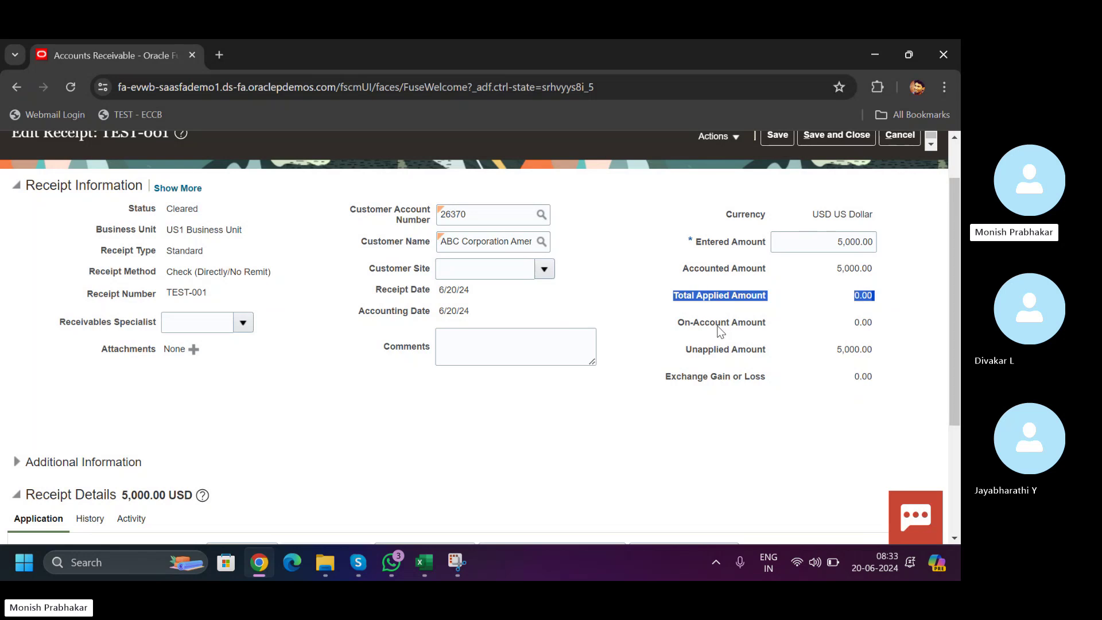
pyautogui.moveTo(687, 350); pyautogui.dragTo(869, 350)
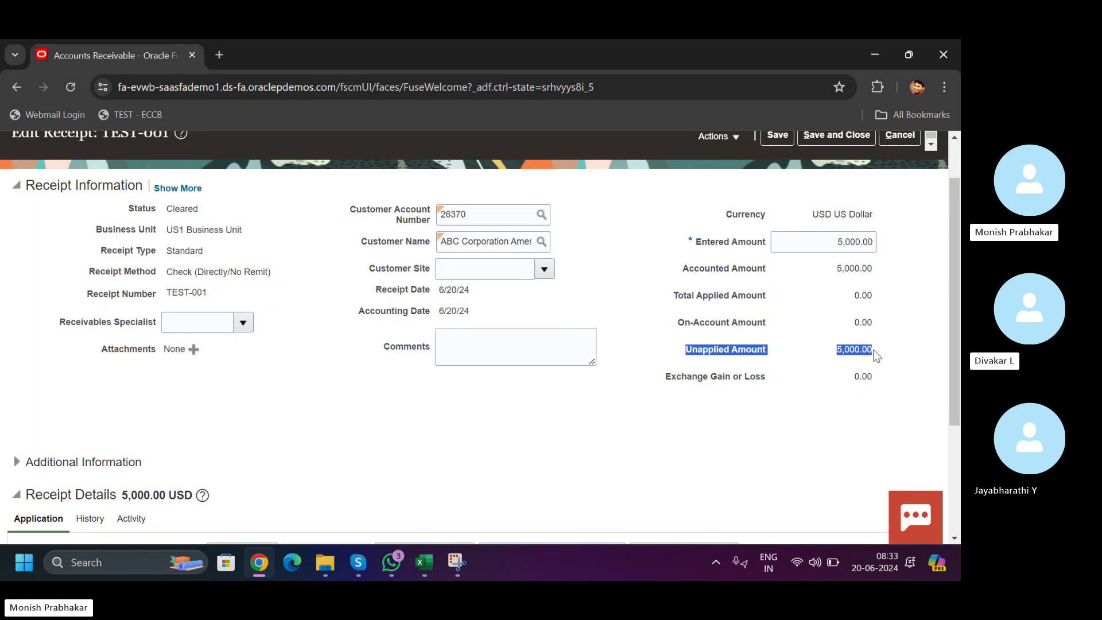
pyautogui.click(873, 243)
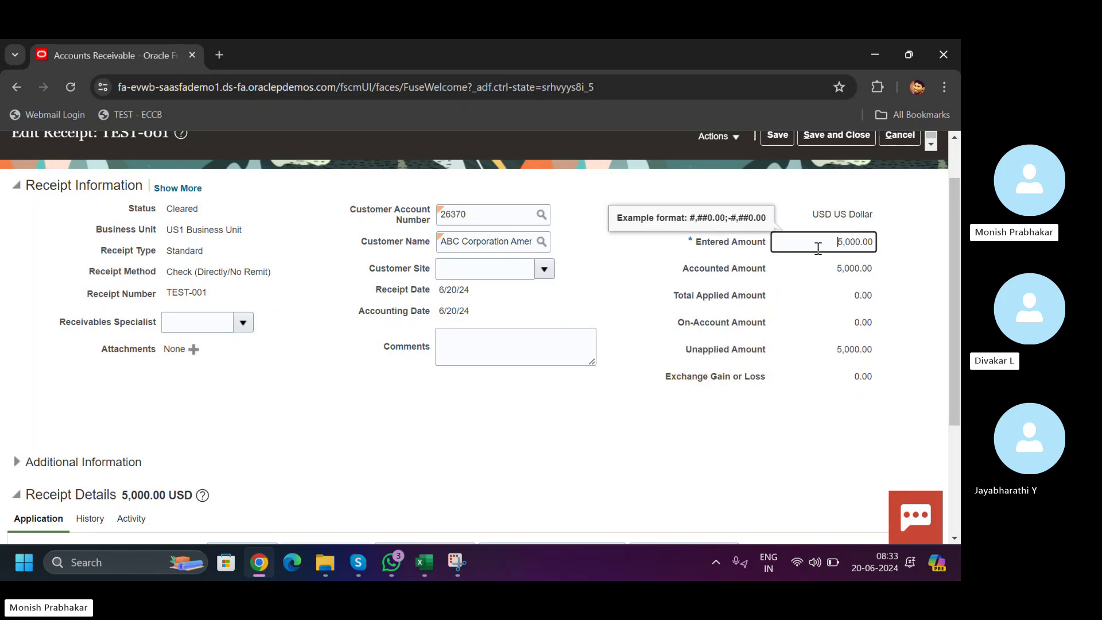
pyautogui.moveTo(959, 301); pyautogui.dragTo(958, 407)
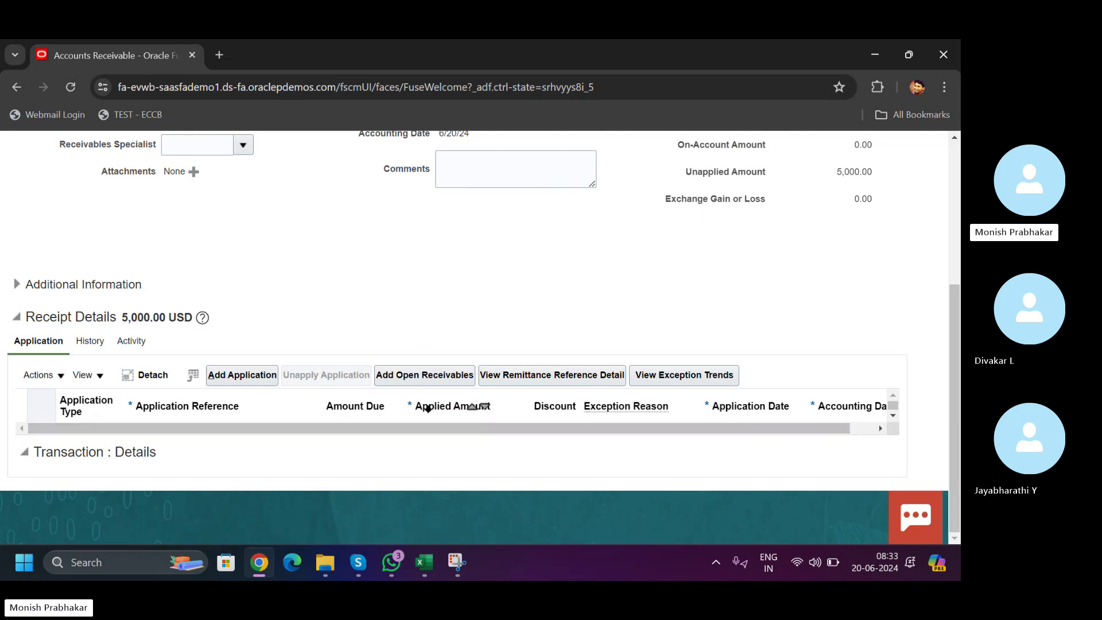
pyautogui.click(226, 373)
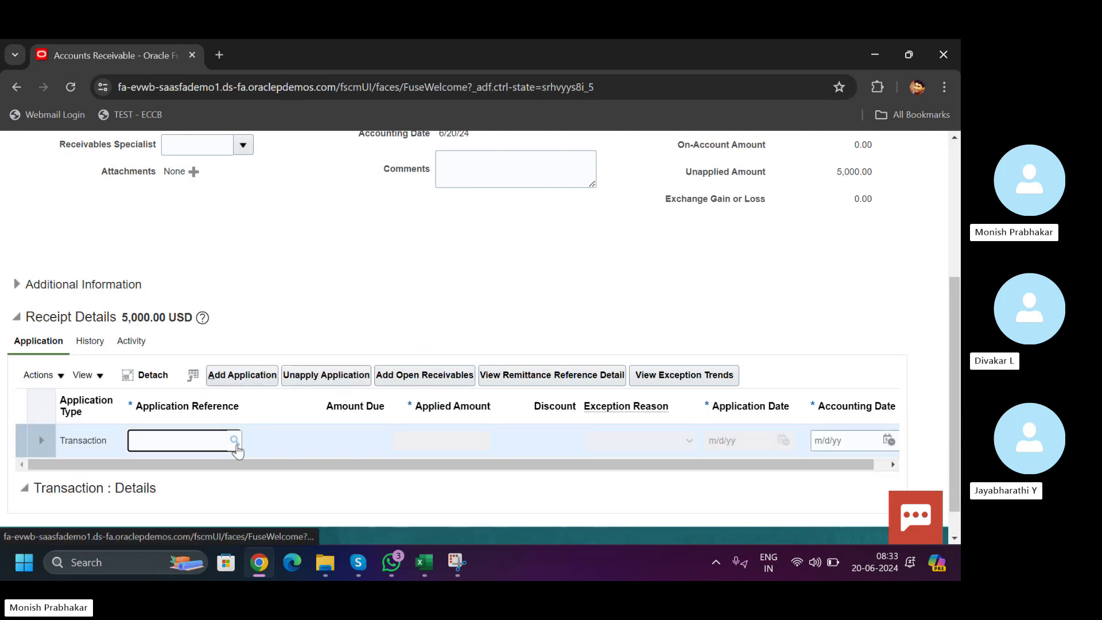
# - Enter 1387034 as the new row's application reference, select it in the search, and confirm
pyautogui.click(447, 560)
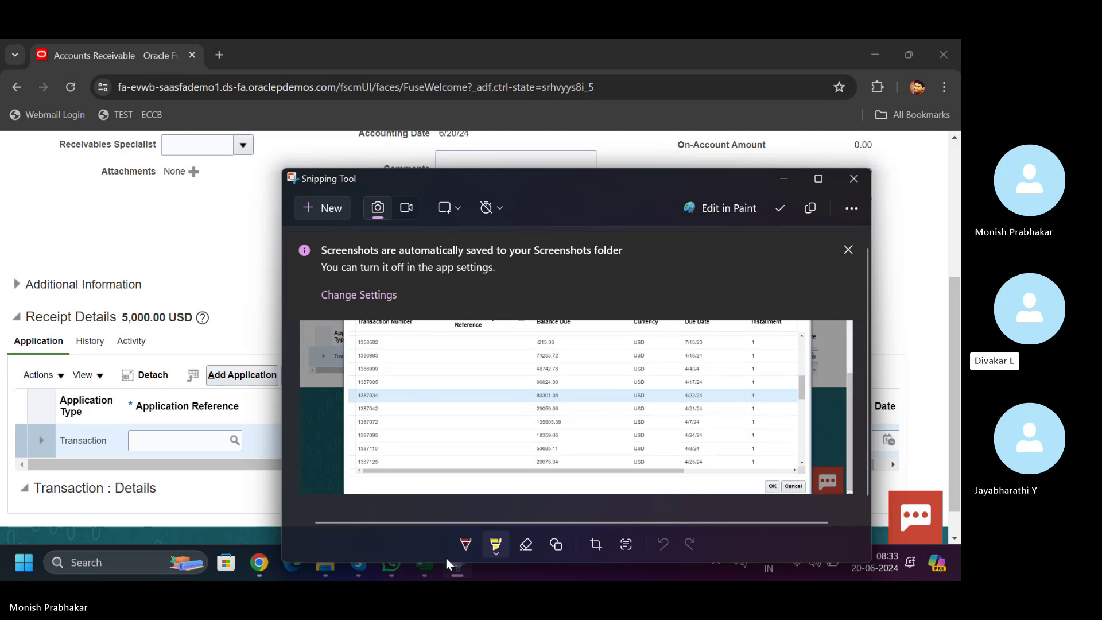
pyautogui.click(139, 443)
pyautogui.write('138')
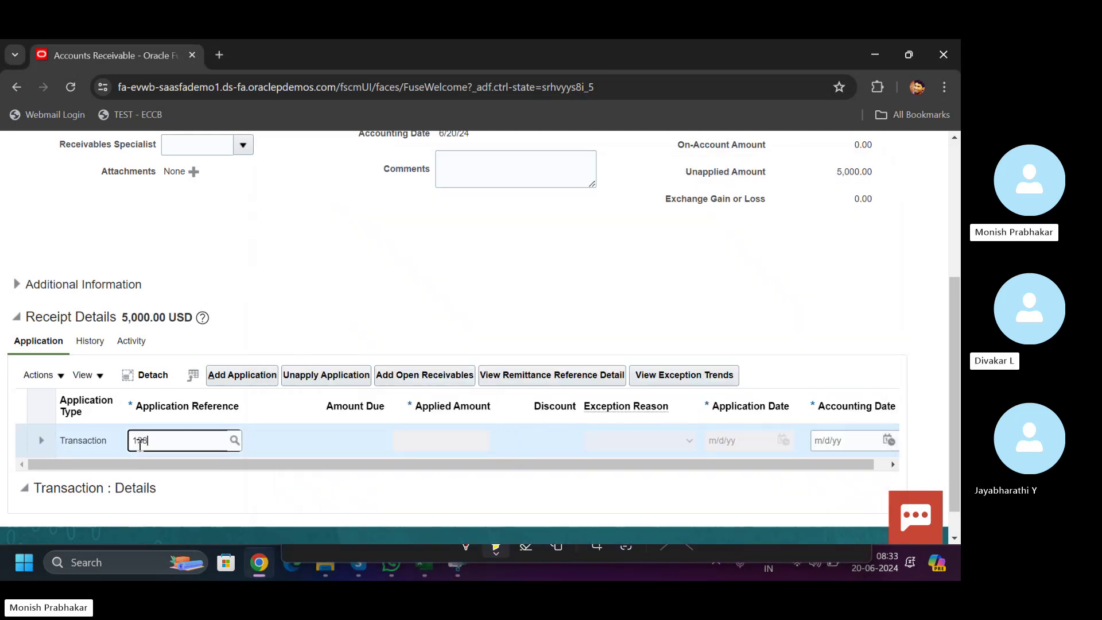
pyautogui.write('704')
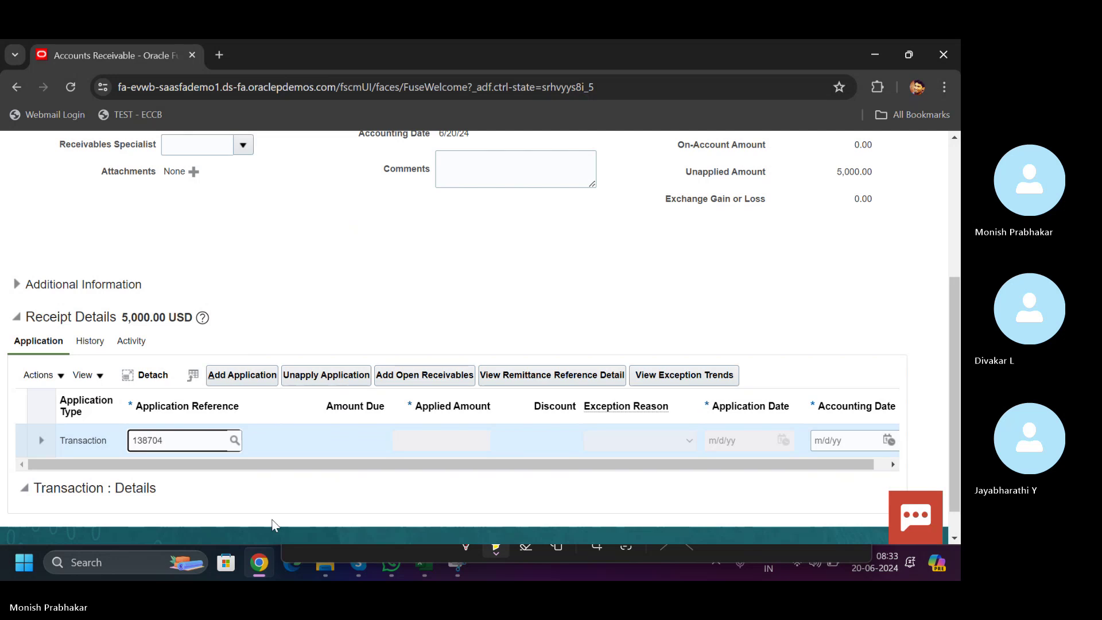
pyautogui.click(458, 574)
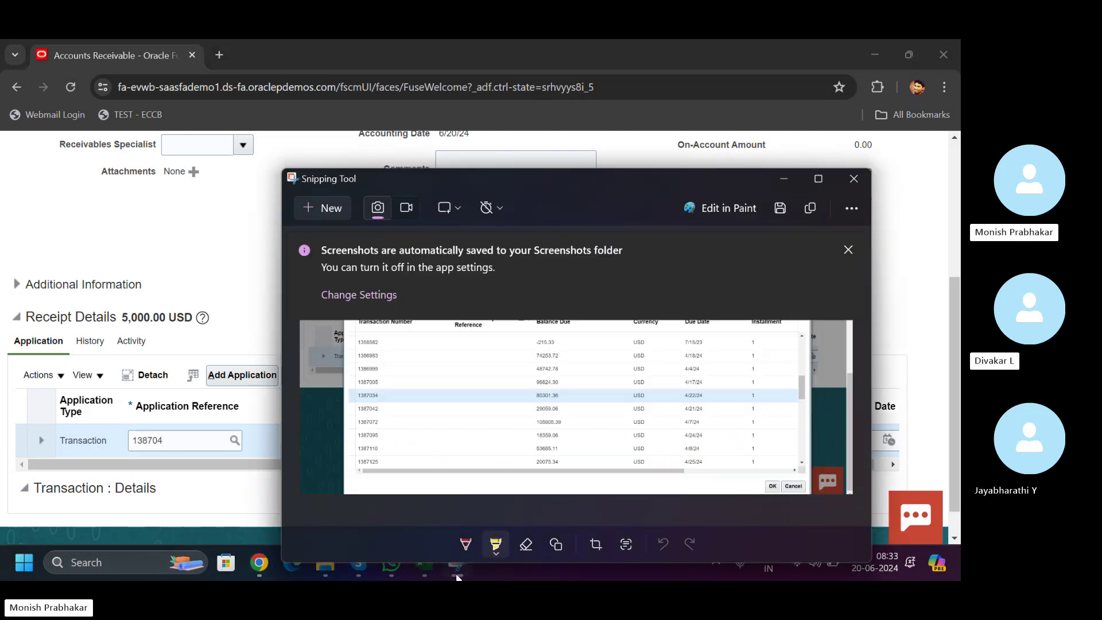
pyautogui.click(458, 576)
pyautogui.write('3')
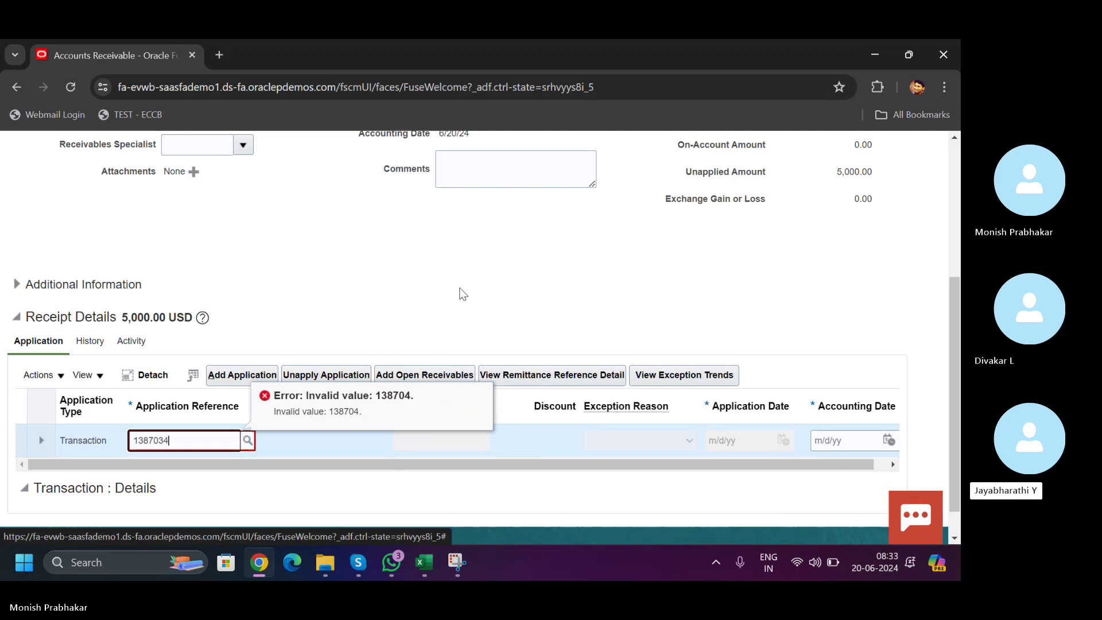
pyautogui.click(251, 440)
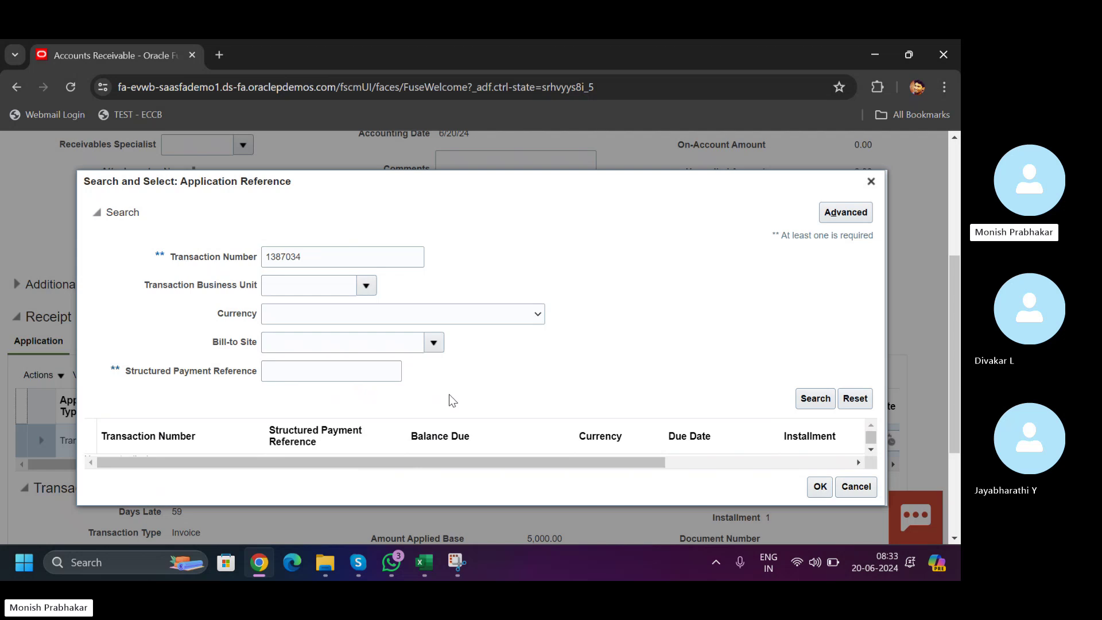
pyautogui.click(466, 456)
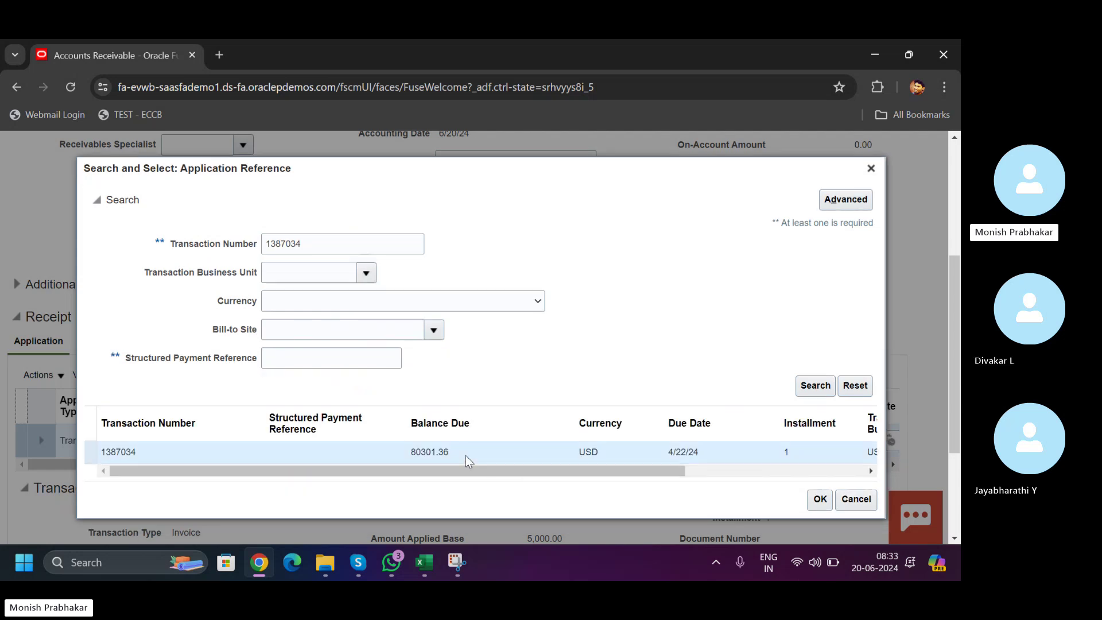
pyautogui.click(820, 500)
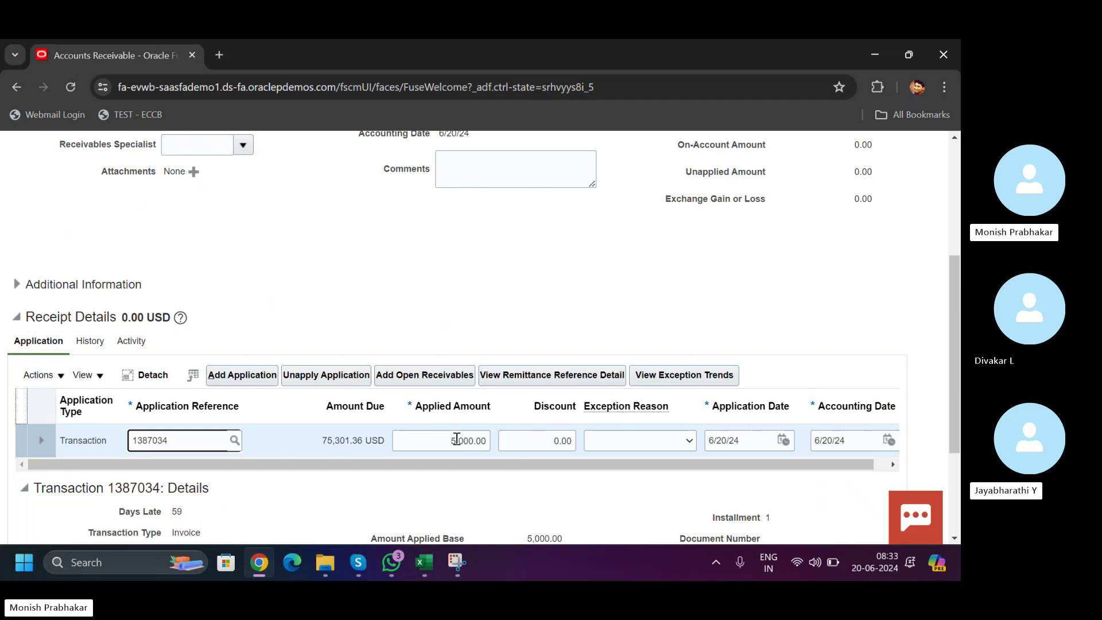
# - Set the applied amount to 3,000.00, leaving 2,000.00 unapplied
pyautogui.click(457, 440)
pyautogui.press('Tab')
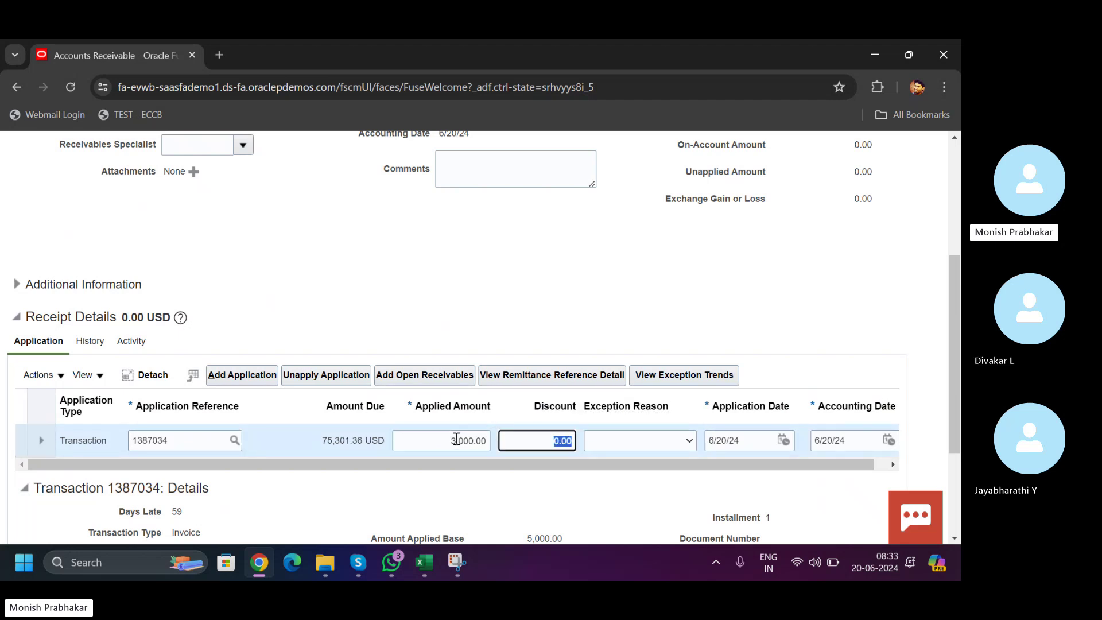
pyautogui.scroll(3, 952, 199)
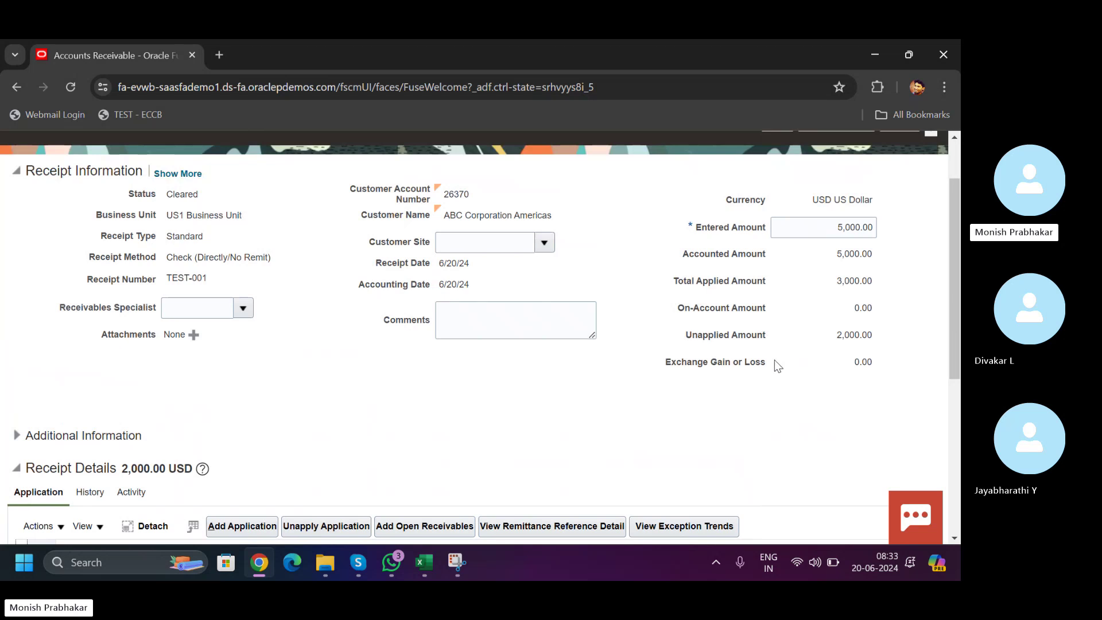
pyautogui.moveTo(840, 334); pyautogui.dragTo(882, 335)
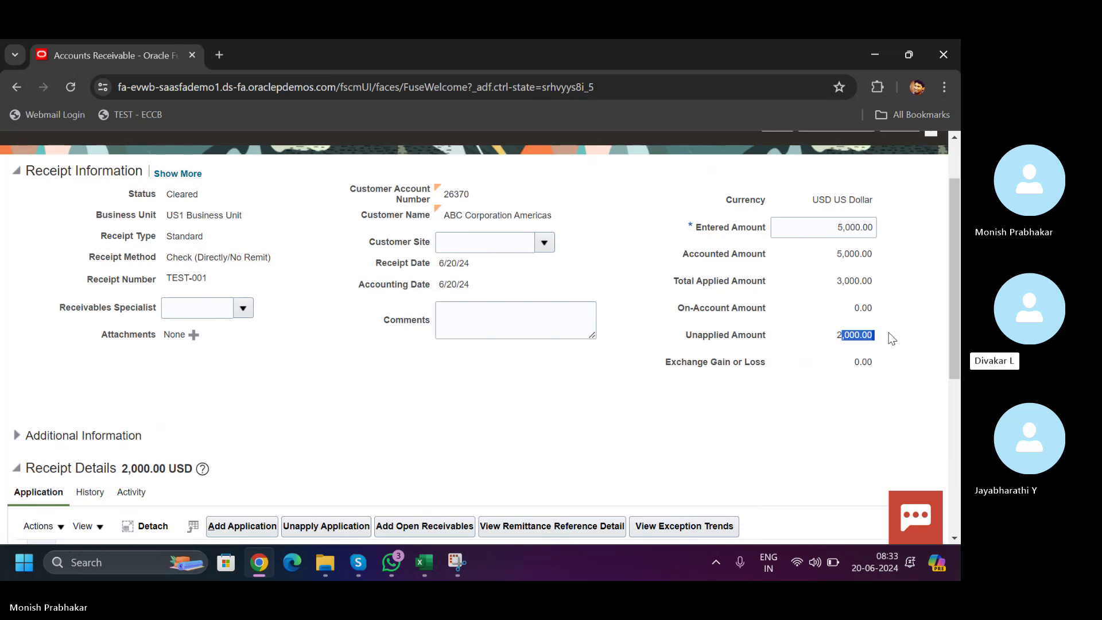
# - Raise the applied amount on transaction 1387034 to 6,000.00
pyautogui.moveTo(952, 260); pyautogui.dragTo(951, 389)
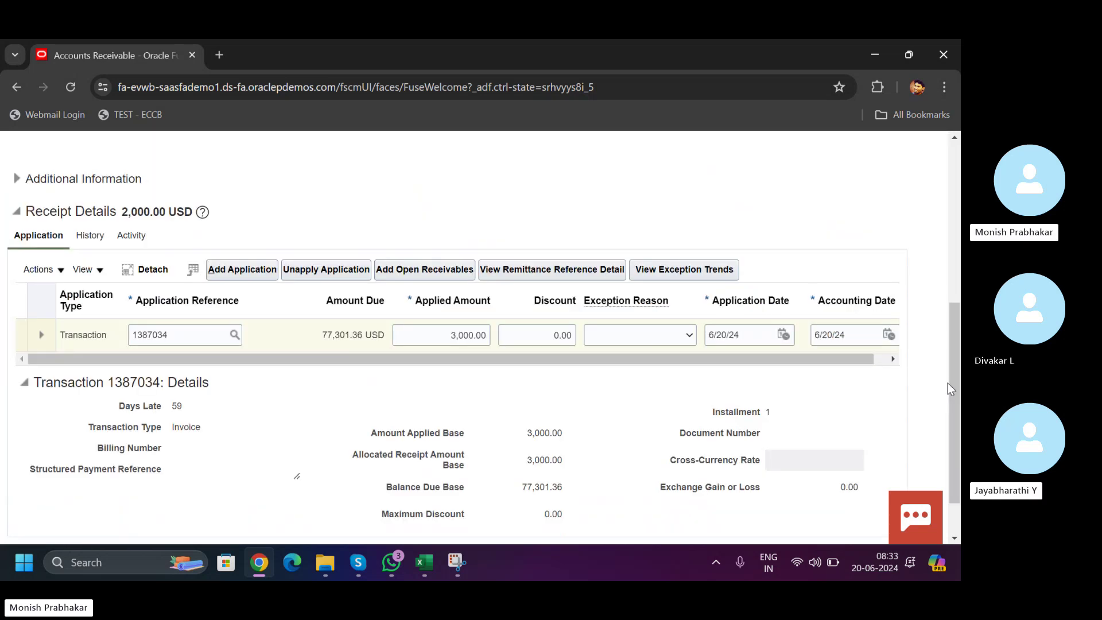
pyautogui.click(457, 335)
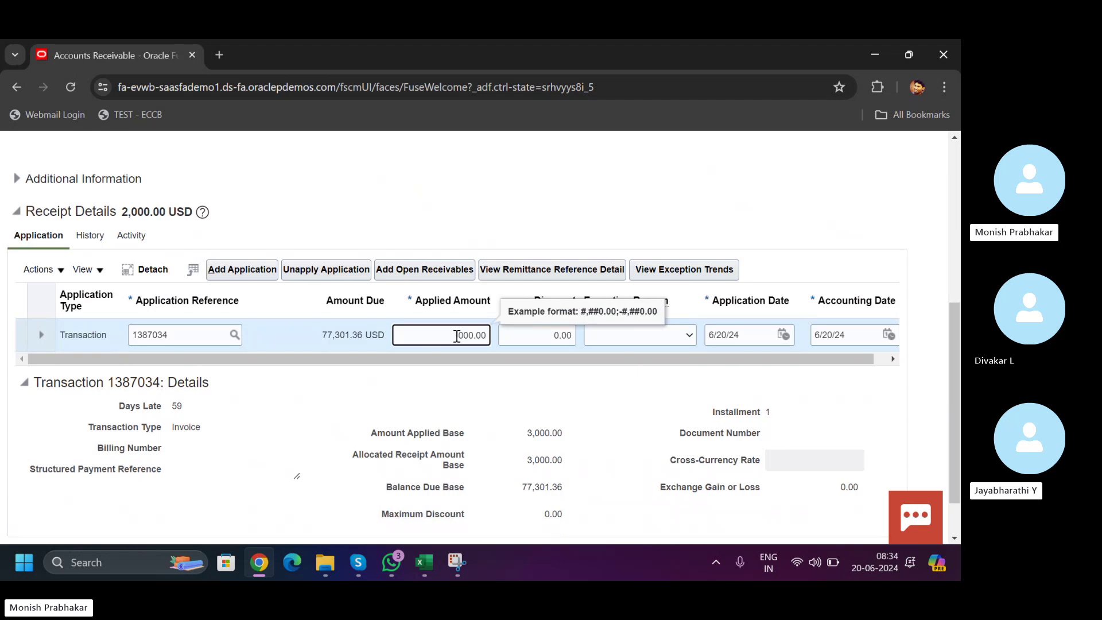
pyautogui.press('Tab')
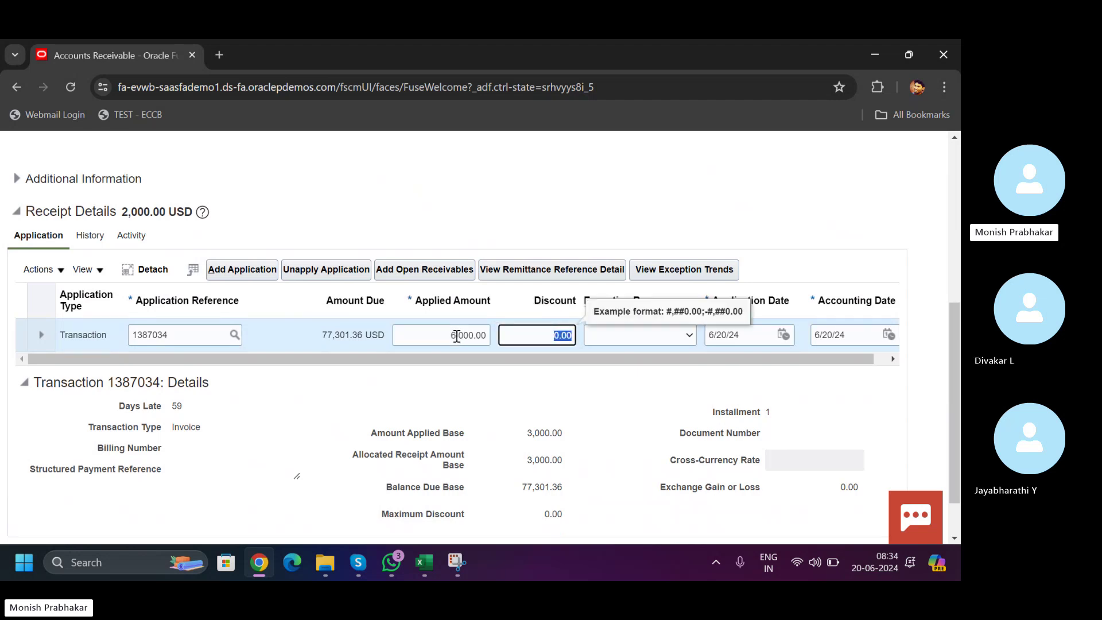
pyautogui.moveTo(953, 321); pyautogui.dragTo(949, 198)
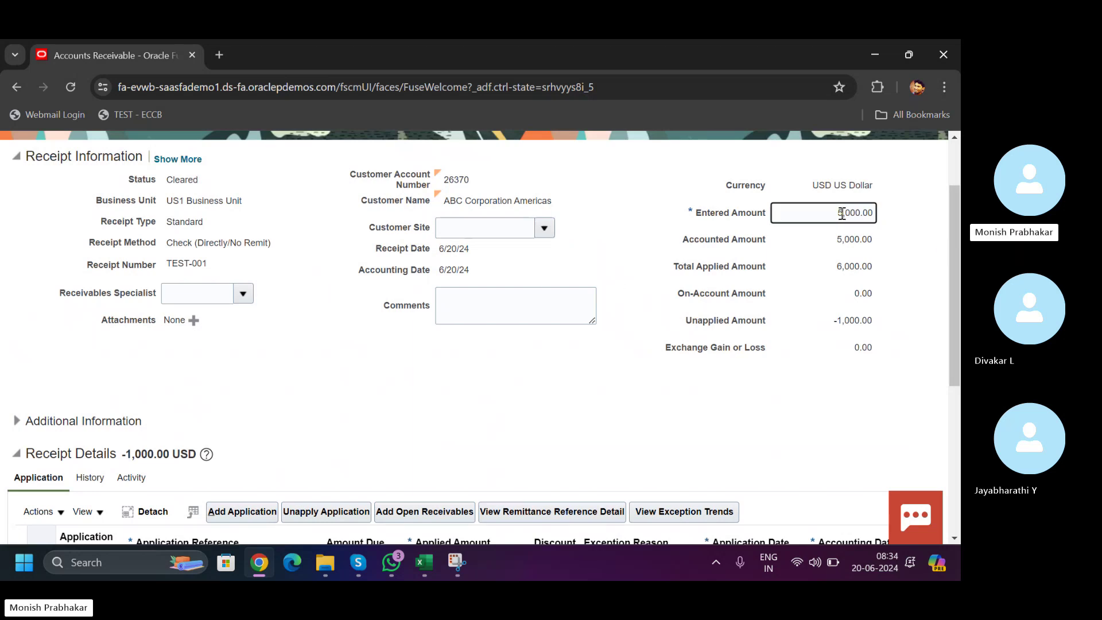
# - Change the receipt's entered amount to 6,000.00
pyautogui.press('BackSpace')
pyautogui.write('6')
pyautogui.press('Tab')
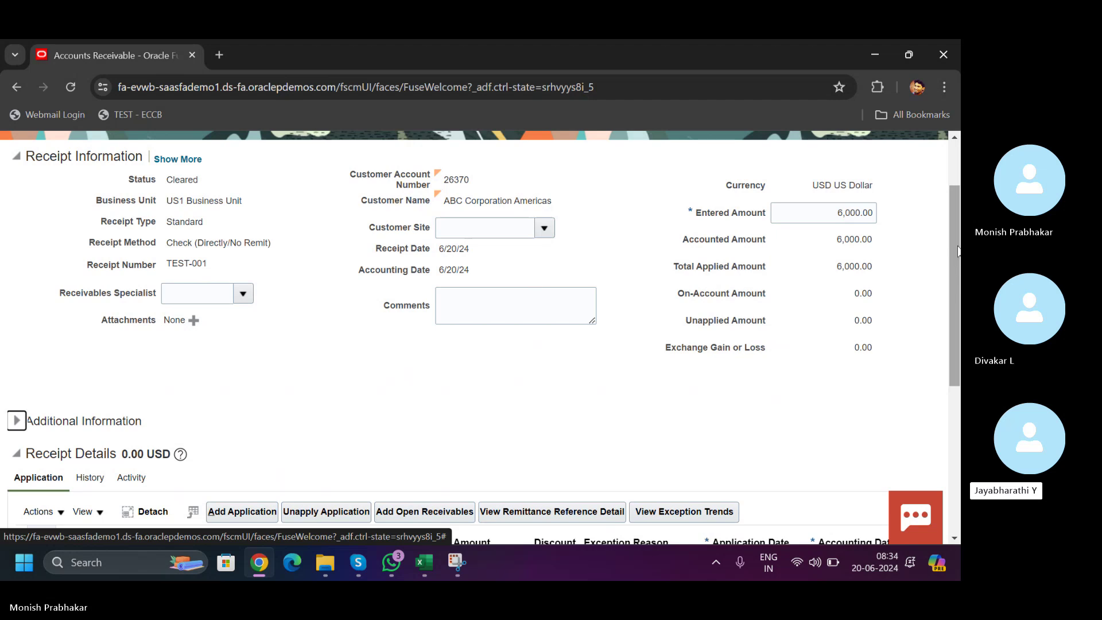
pyautogui.moveTo(958, 251); pyautogui.dragTo(960, 376)
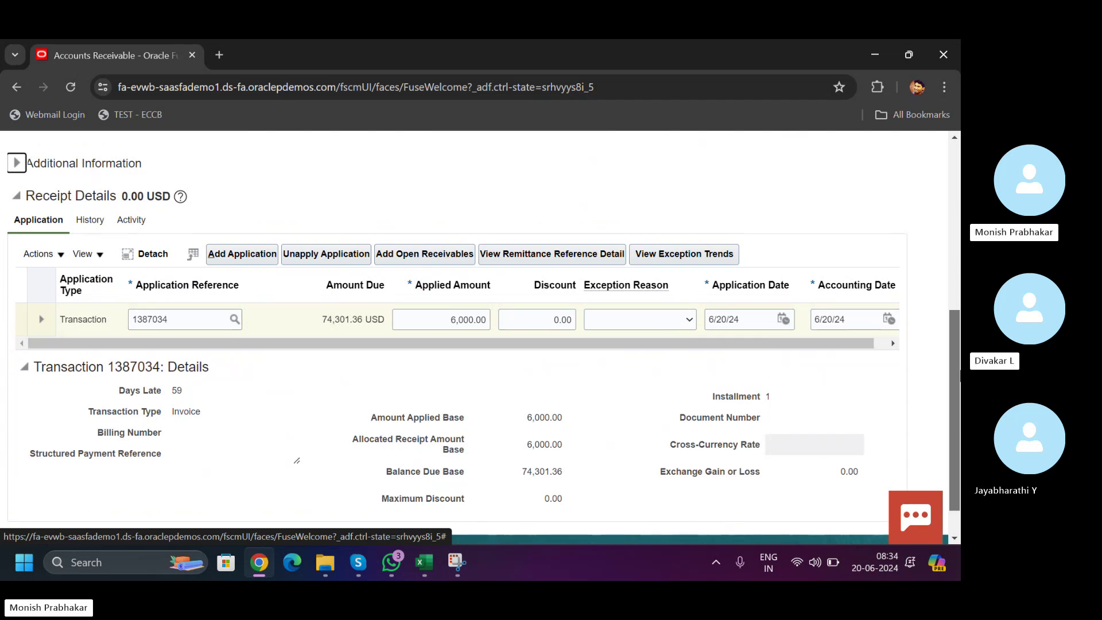
pyautogui.moveTo(959, 376); pyautogui.dragTo(960, 448)
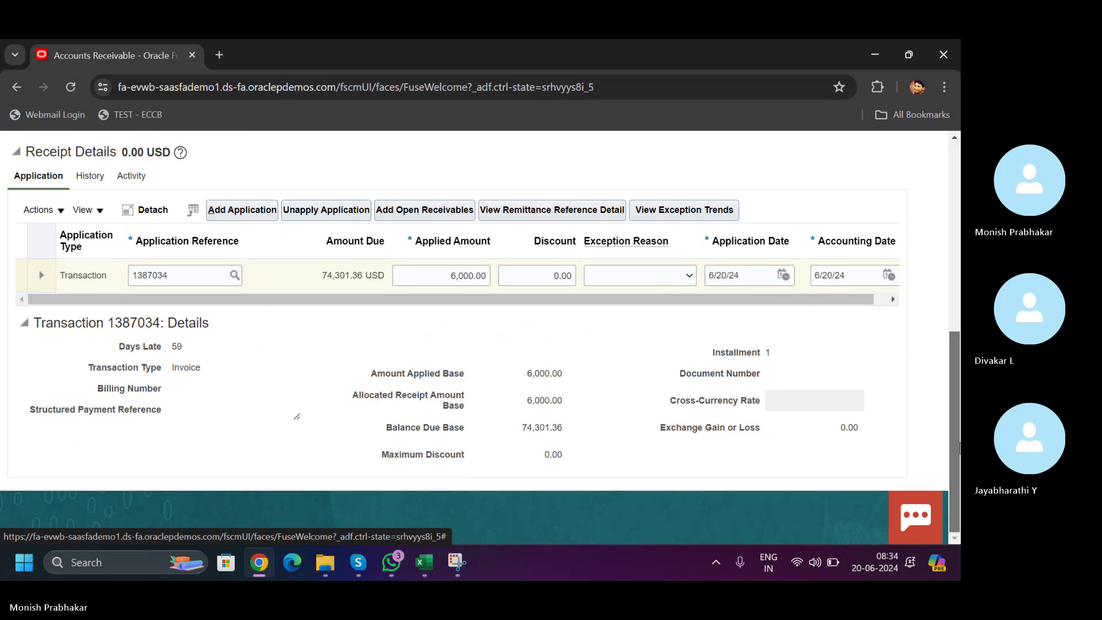
# - Replace the 6,000.00 applied amount on transaction 1387034 with 75,000
pyautogui.click(436, 279)
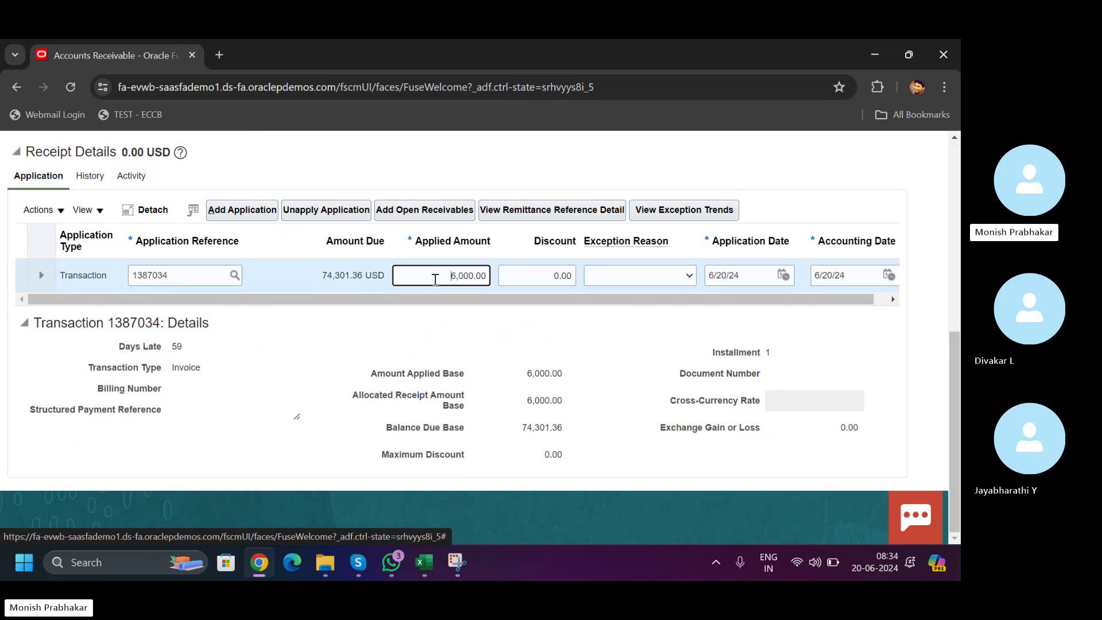
pyautogui.moveTo(435, 280); pyautogui.dragTo(519, 276)
pyautogui.press('BackSpace')
pyautogui.write('75,0')
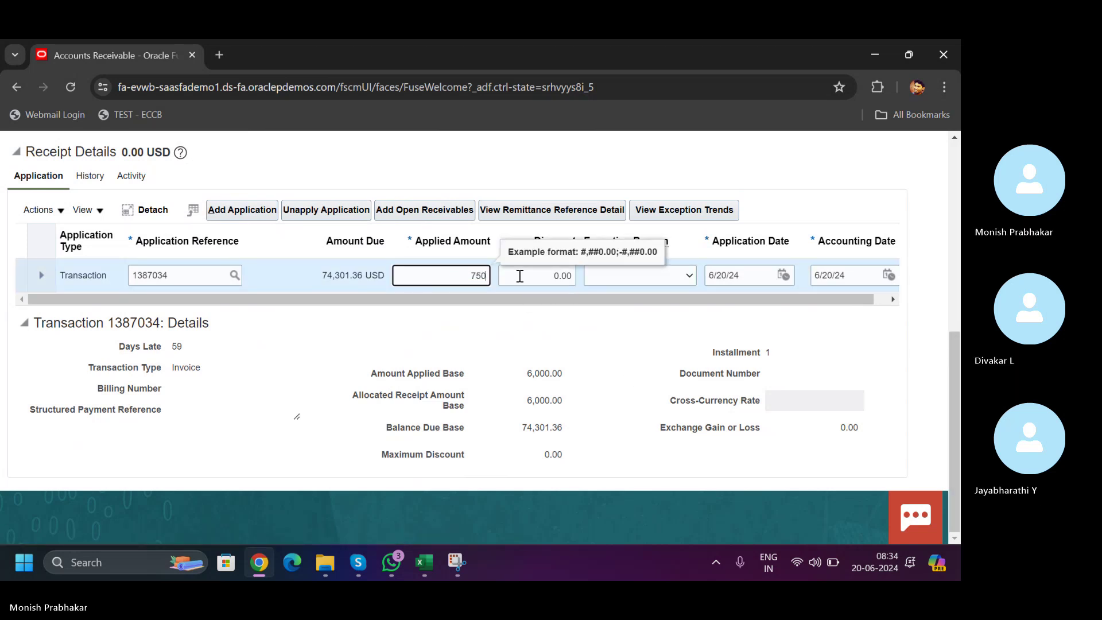
pyautogui.write('00')
pyautogui.press('Tab')
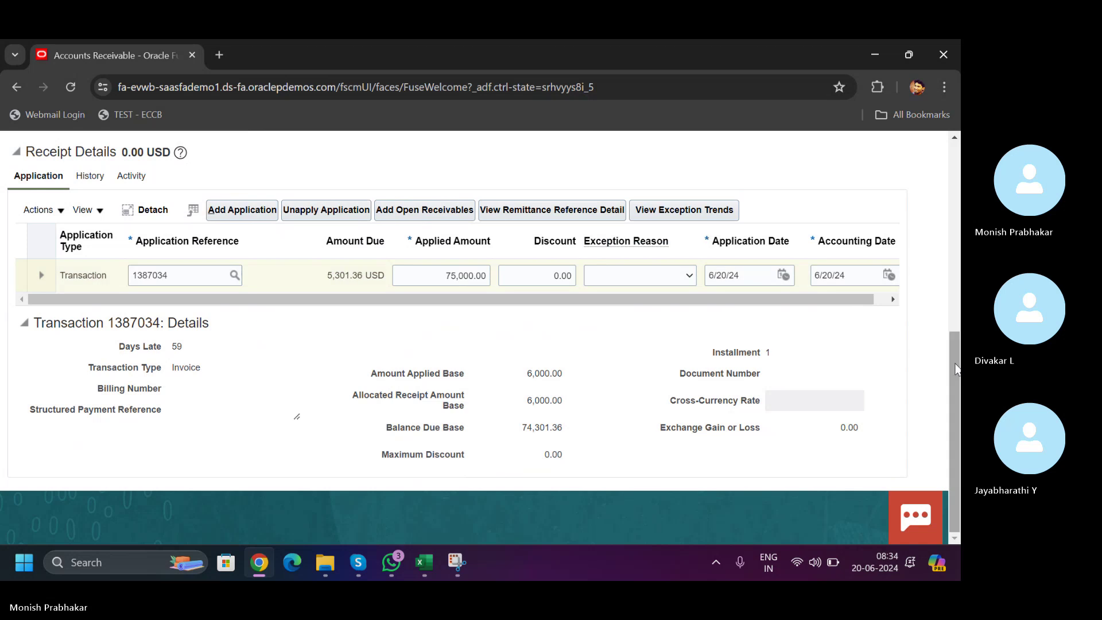
pyautogui.moveTo(953, 364); pyautogui.dragTo(949, 195)
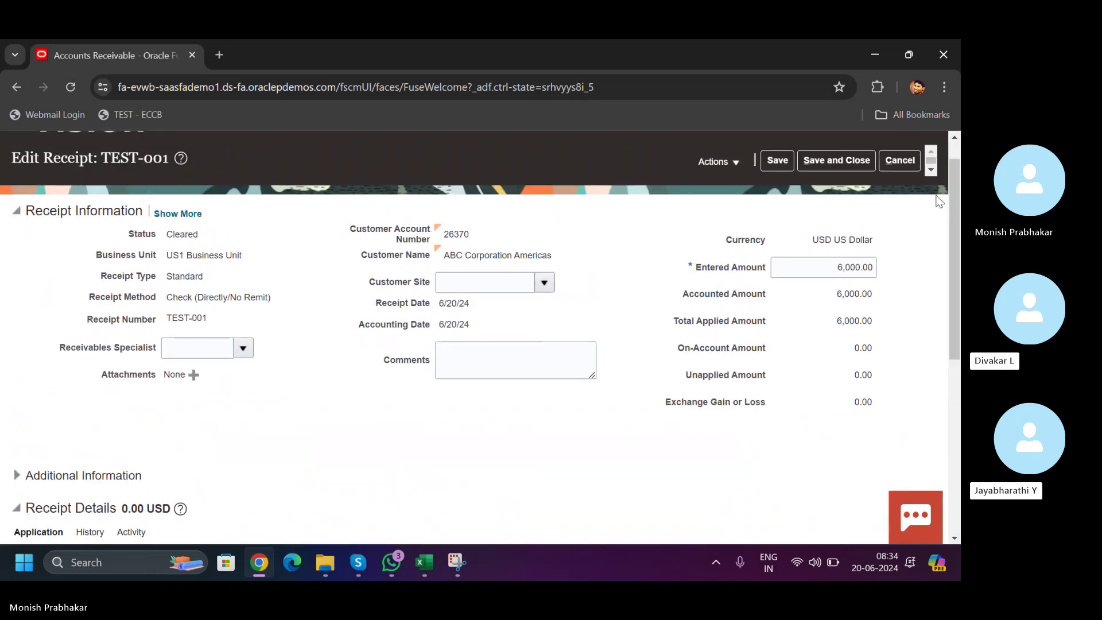
# - Set the entered amount to 75,000.00 and dismiss the save-first warning
pyautogui.click(813, 267)
pyautogui.hotkey('ctrl', 'a')
pyautogui.write('75000')
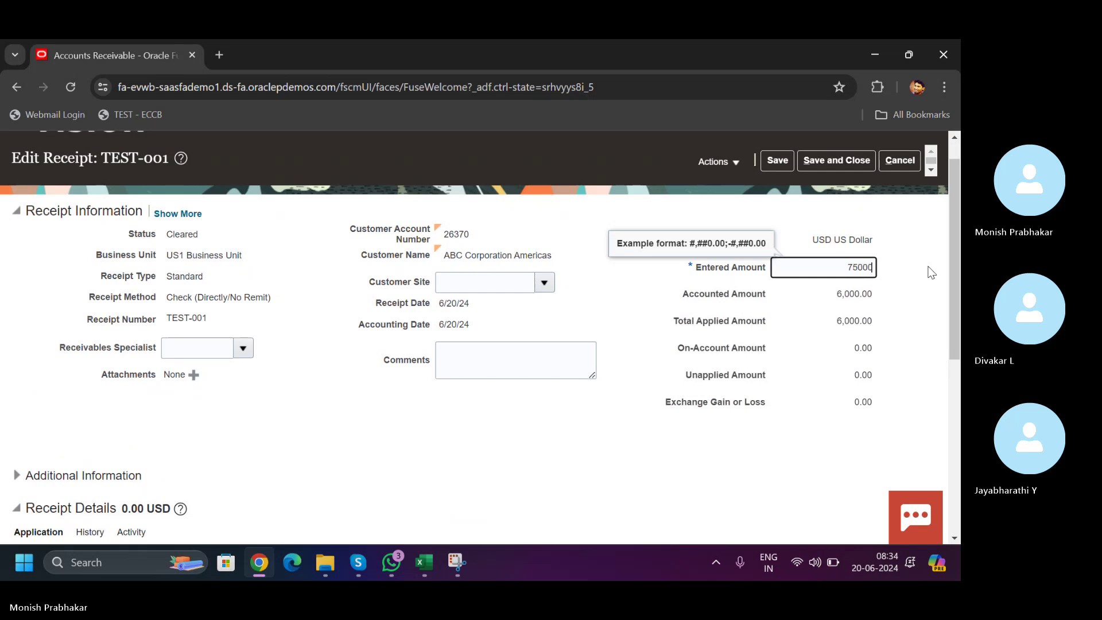
pyautogui.press('Tab')
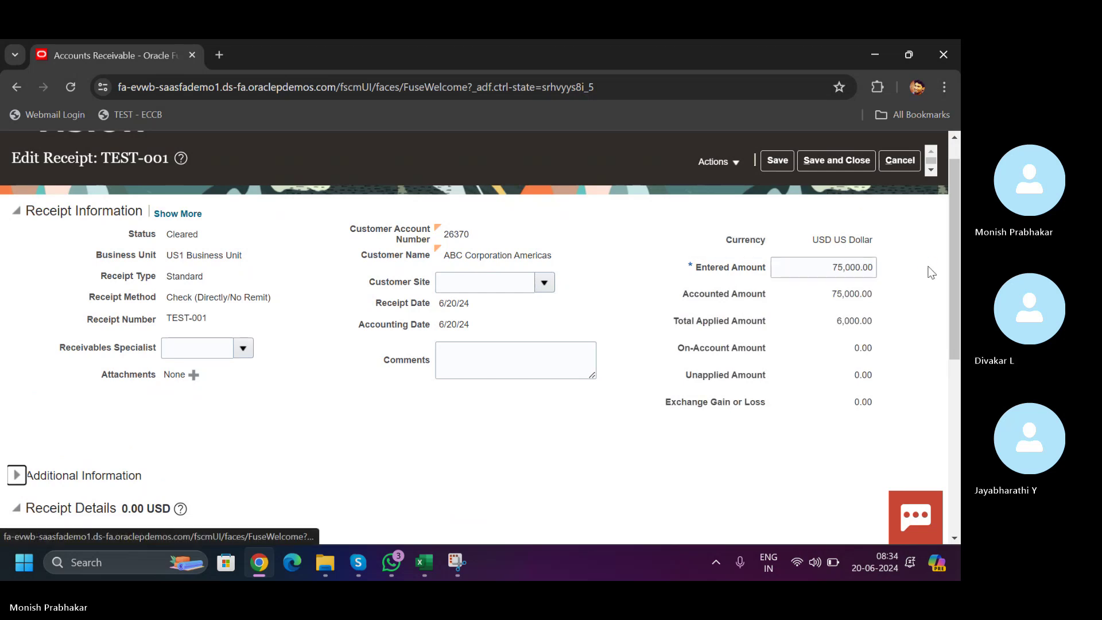
pyautogui.moveTo(950, 274); pyautogui.dragTo(948, 426)
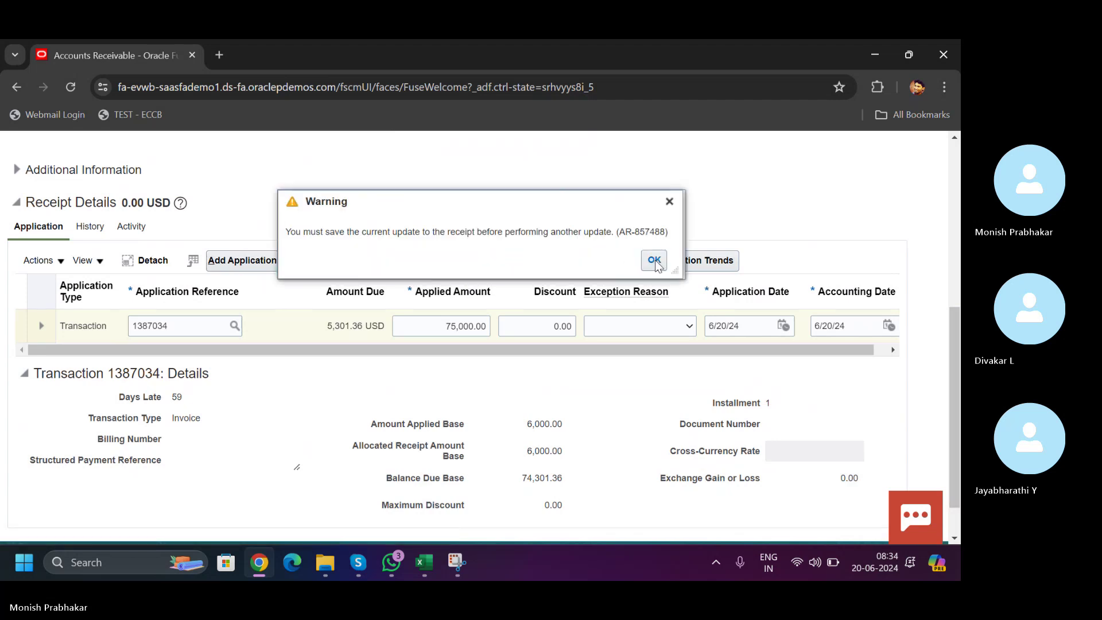
pyautogui.click(655, 261)
# - Note the 5,301.36 still due and start unapplying the receipt from 1387034
pyautogui.scroll(6, 821, 230)
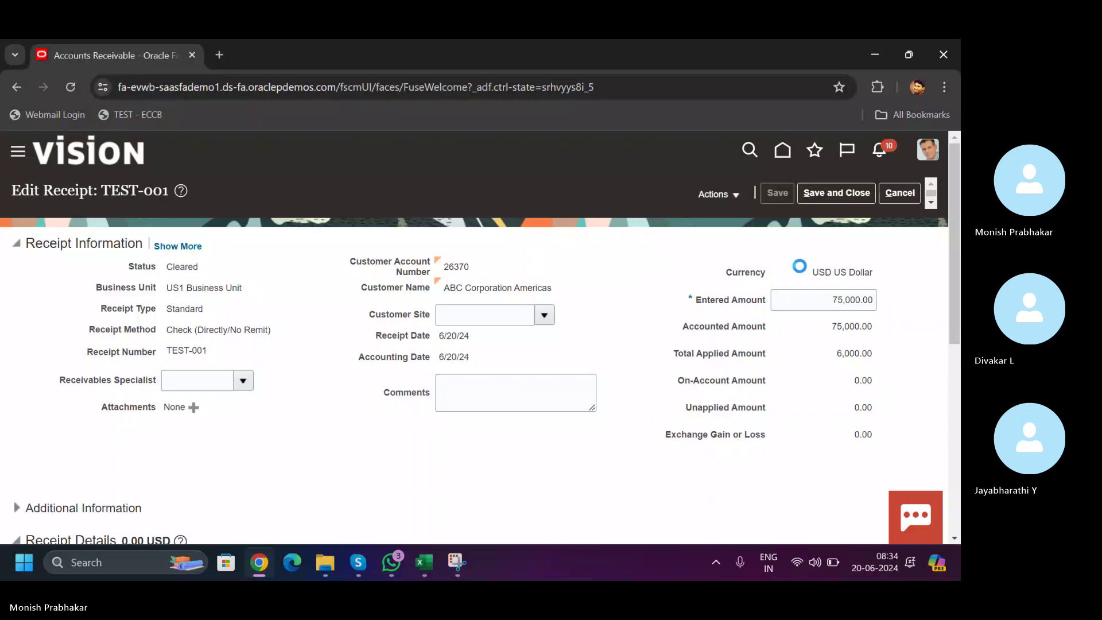
pyautogui.scroll(-6, 693, 357)
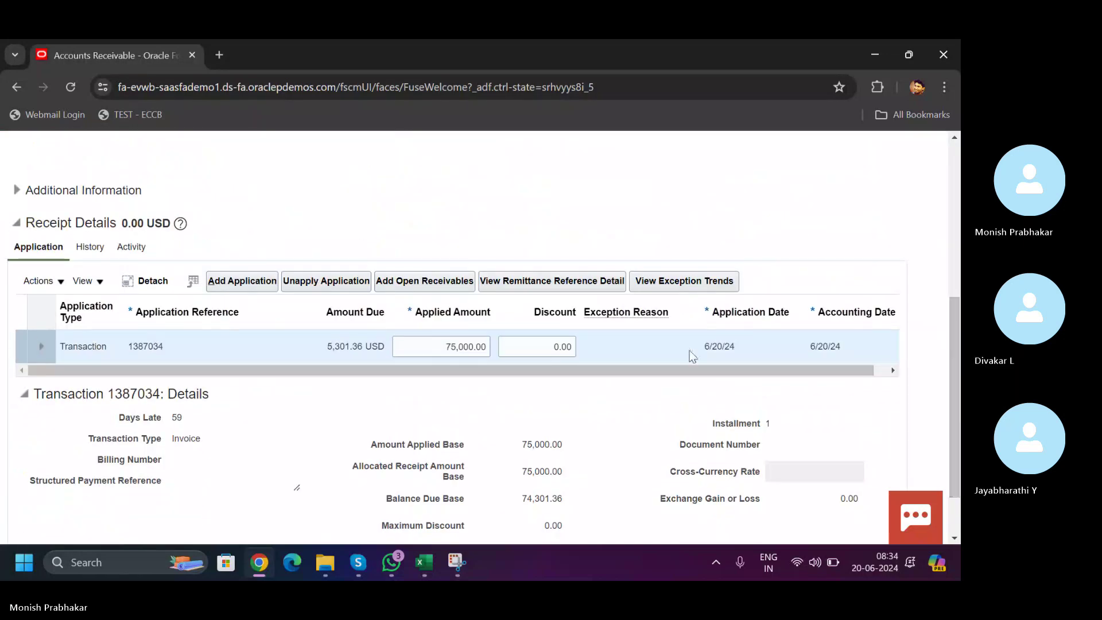
pyautogui.moveTo(329, 346); pyautogui.dragTo(368, 342)
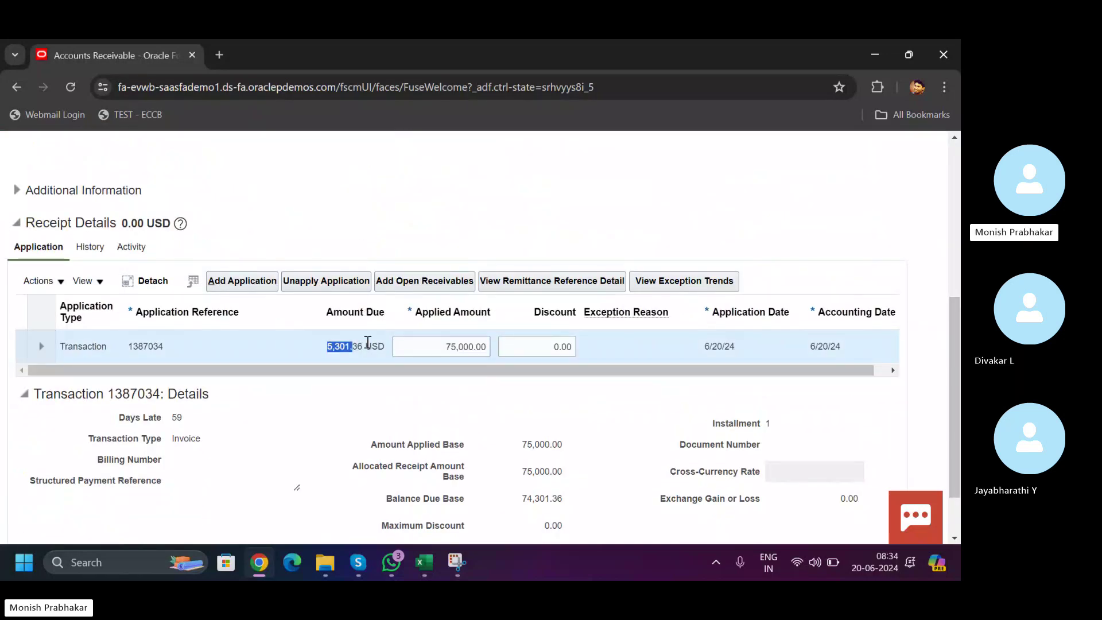
pyautogui.click(326, 281)
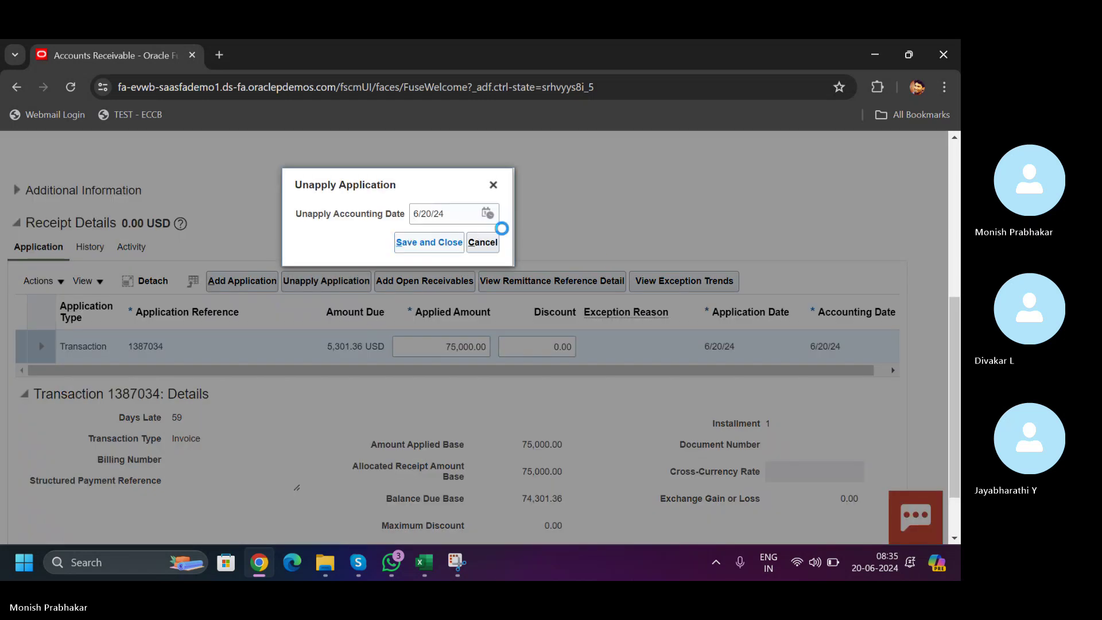
# - Confirm the unapply dated 6/20/24 and change the entered amount to 100,000.00
pyautogui.click(432, 242)
pyautogui.moveTo(952, 315); pyautogui.dragTo(956, 235)
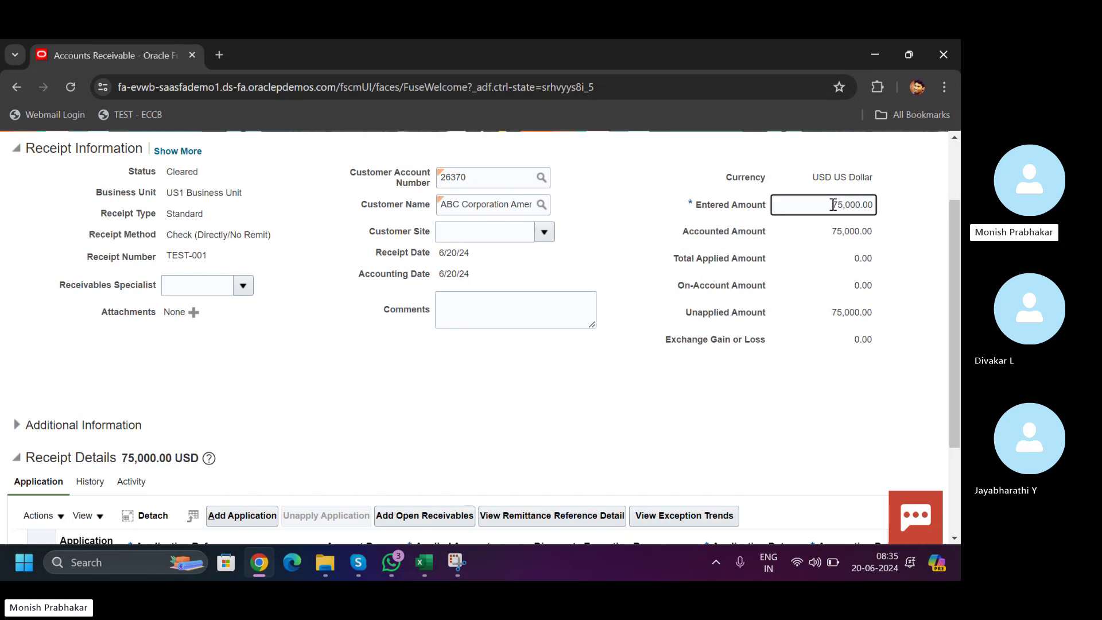
pyautogui.moveTo(830, 205); pyautogui.dragTo(915, 195)
pyautogui.write('100000')
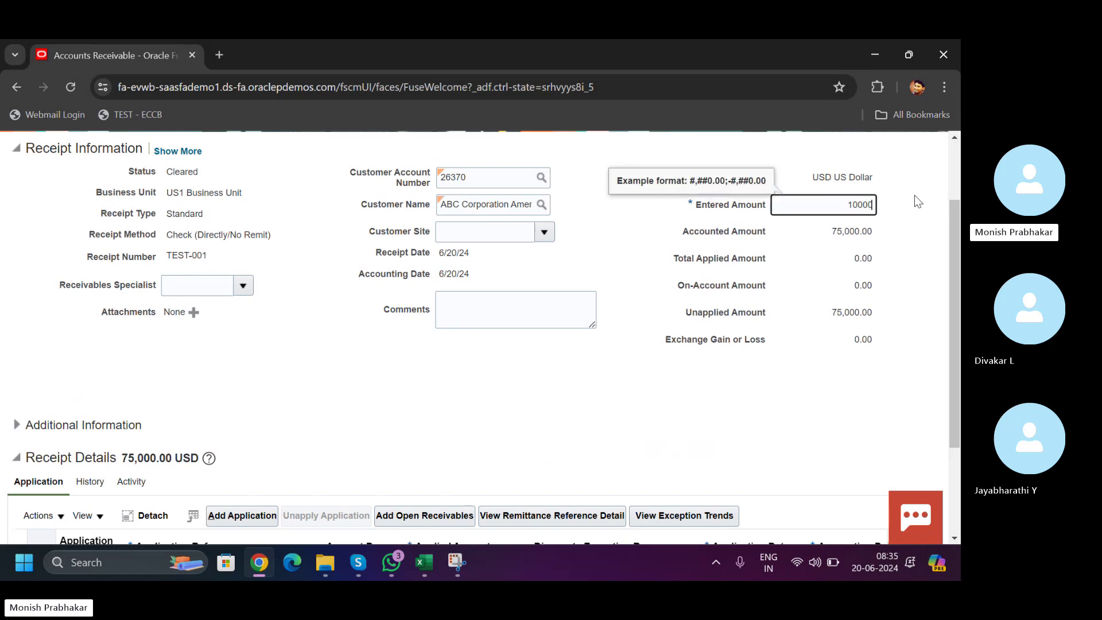
pyautogui.press('Tab')
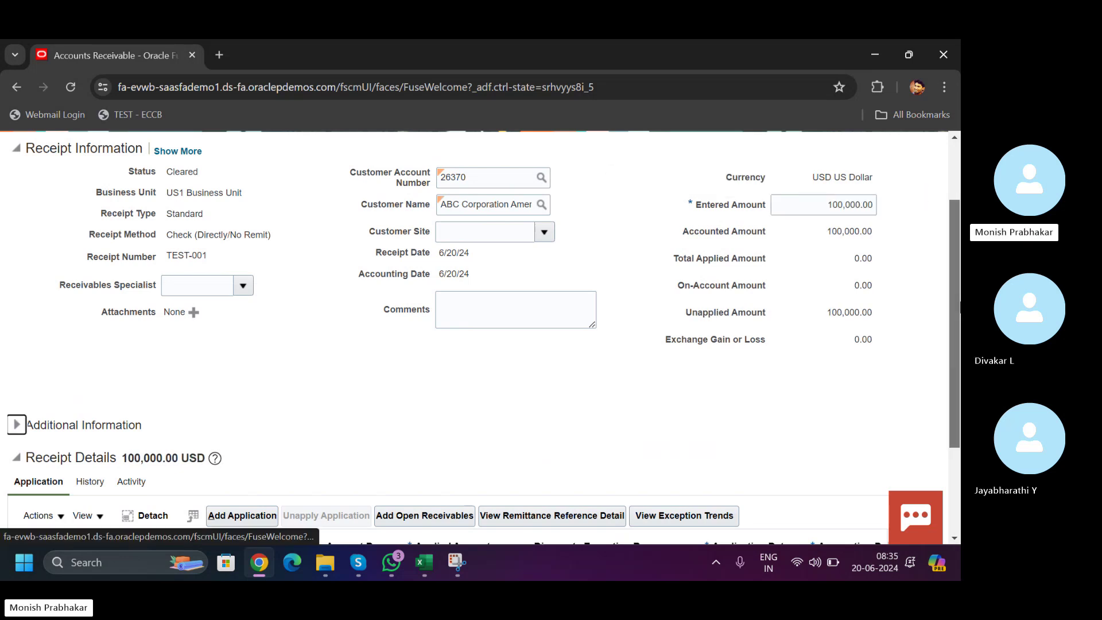
# - Try adding an application line and dismiss the save-first warning
pyautogui.moveTo(954, 315); pyautogui.dragTo(954, 400)
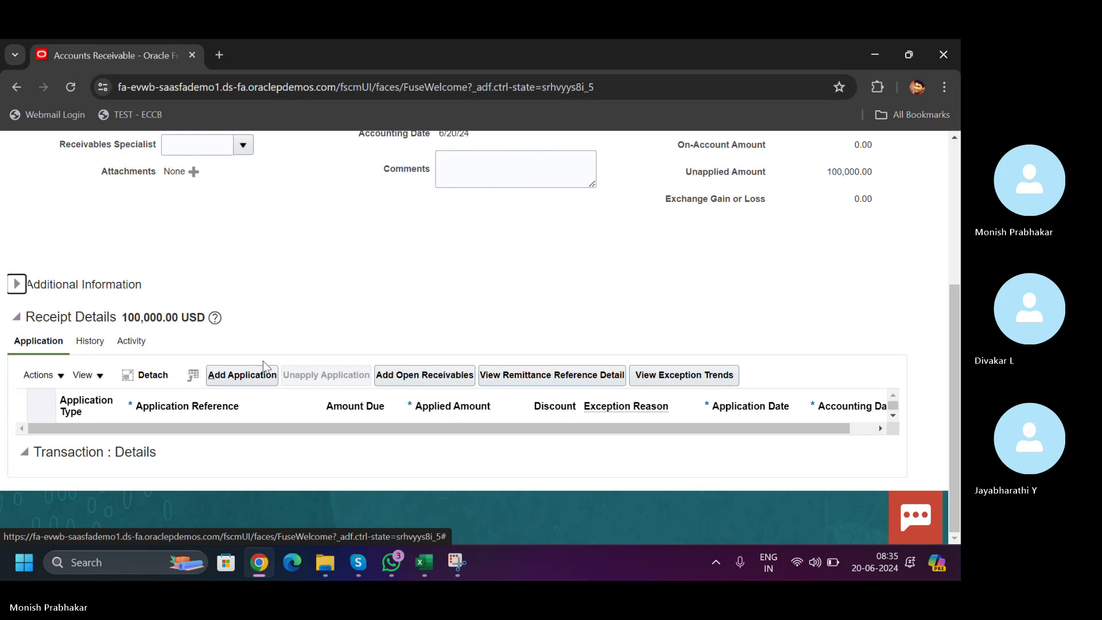
pyautogui.click(247, 376)
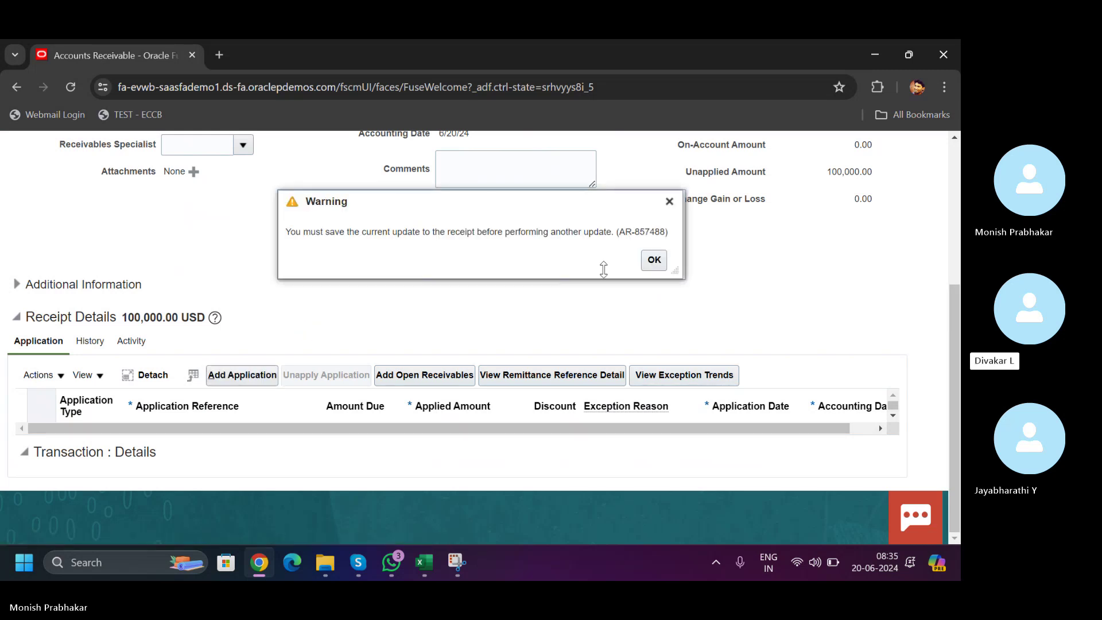
pyautogui.click(654, 259)
pyautogui.scroll(3, 746, 224)
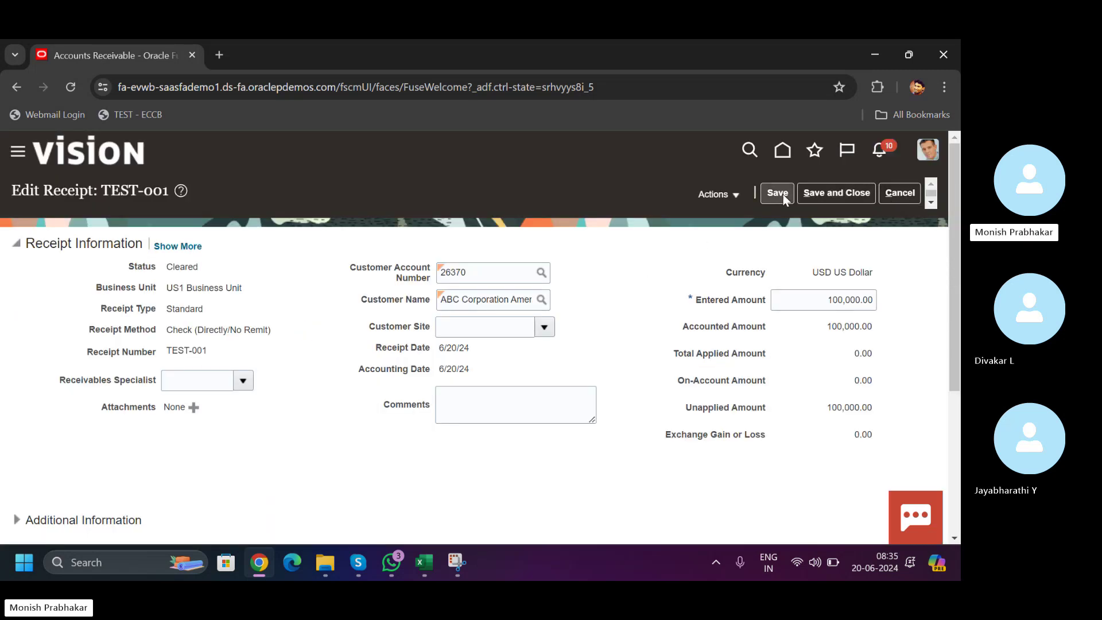
pyautogui.moveTo(955, 288); pyautogui.dragTo(956, 429)
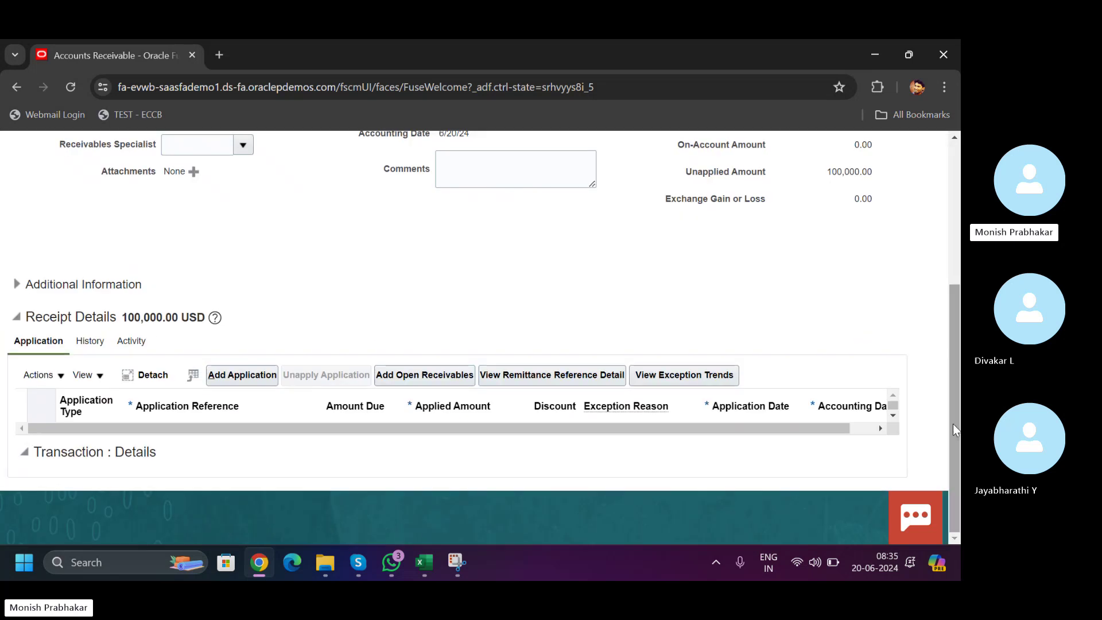
# - Add an application line applying receipt TEST-001 to transaction 1387034
pyautogui.click(243, 375)
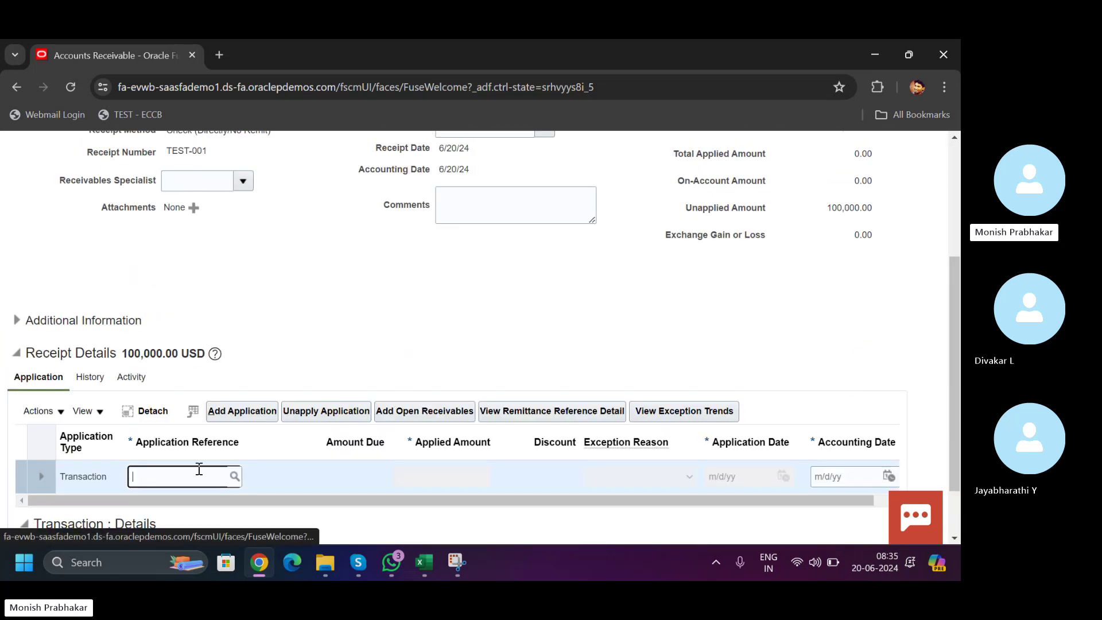
pyautogui.click(451, 561)
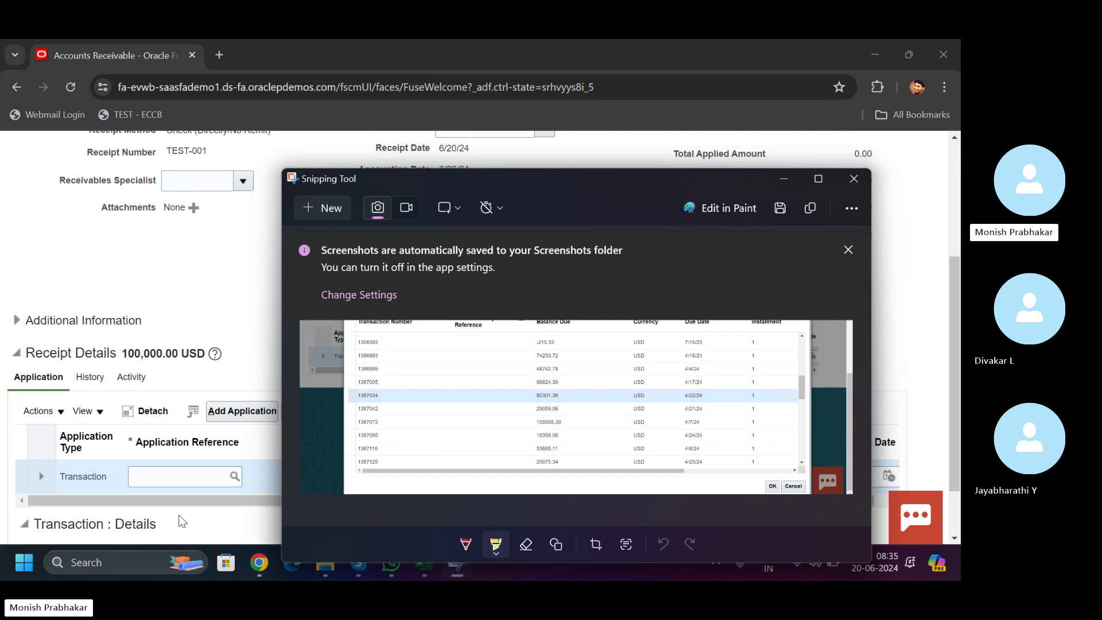
pyautogui.click(156, 466)
pyautogui.write('1387')
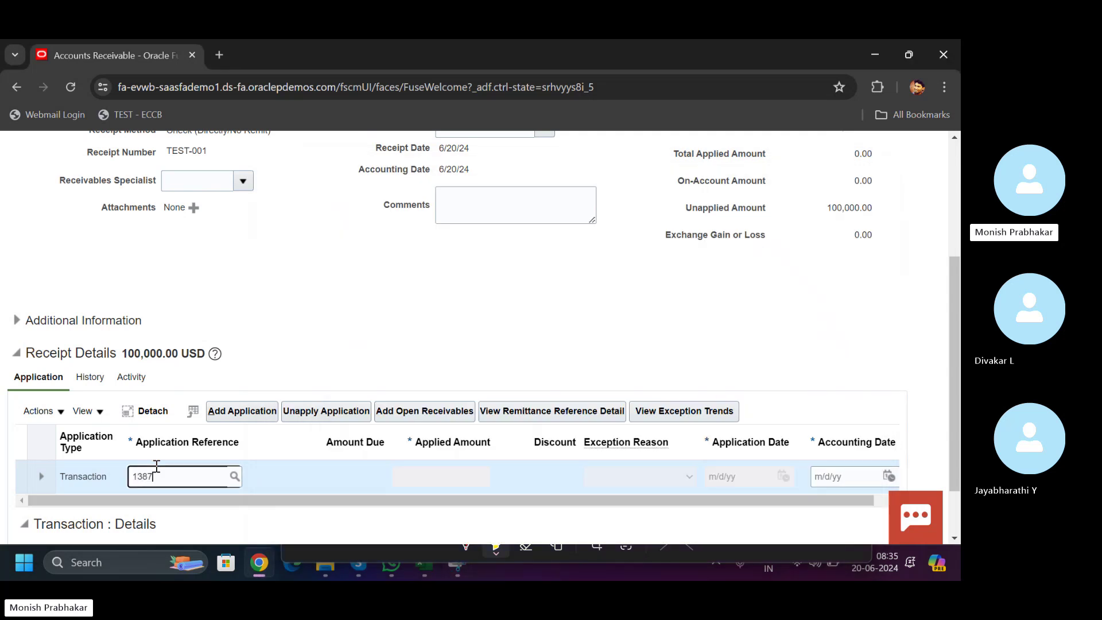
pyautogui.write('034')
pyautogui.click(231, 477)
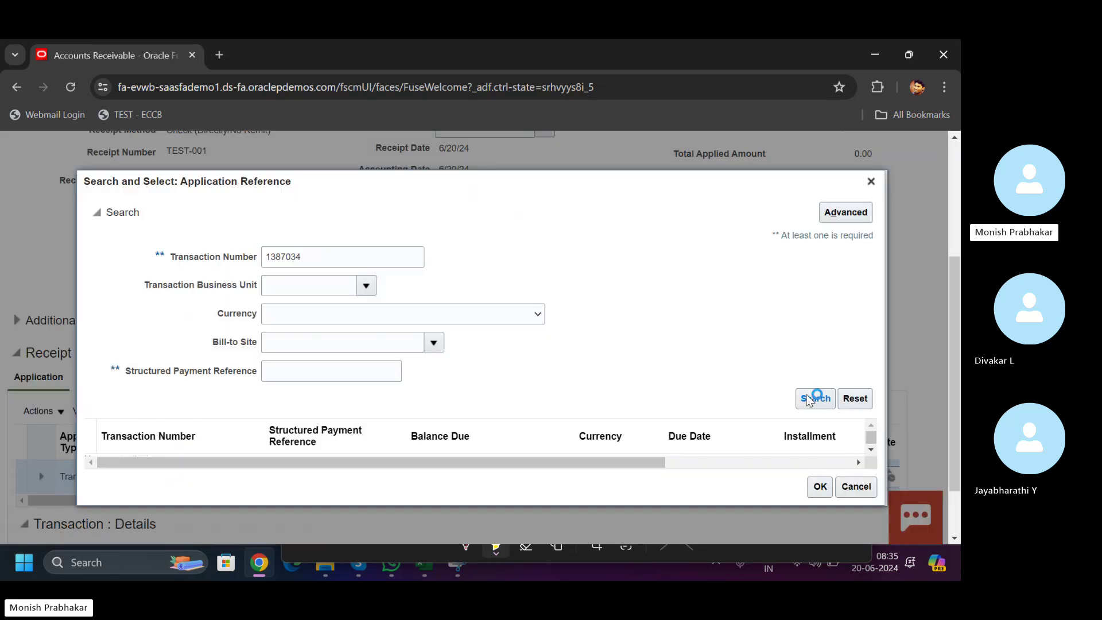
pyautogui.click(371, 452)
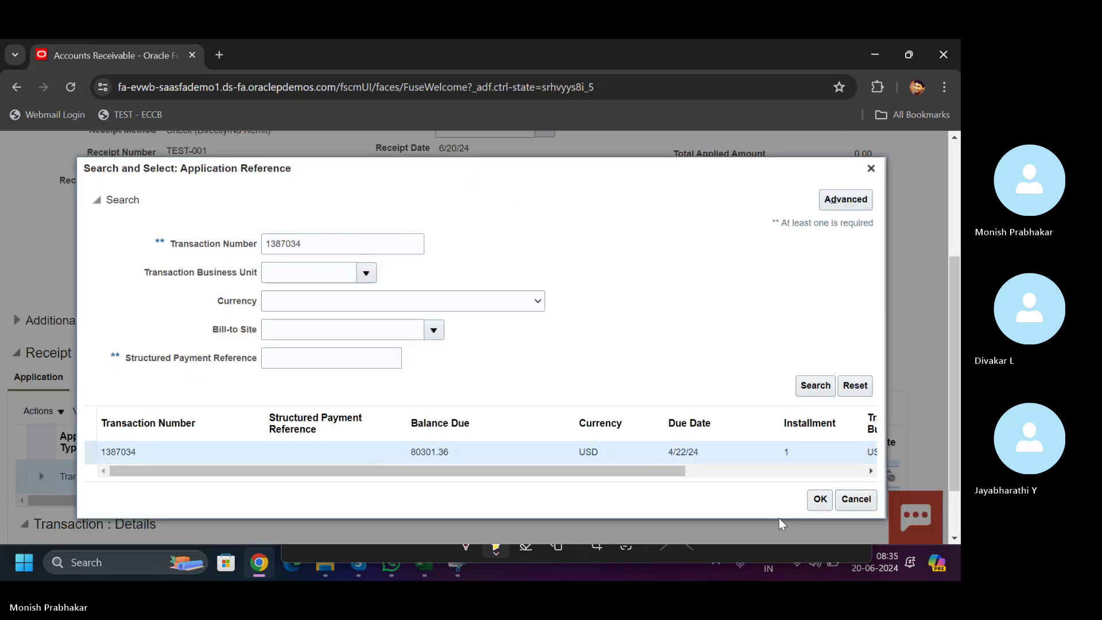
pyautogui.click(820, 499)
# - Check the totals: 80,301.36 applied and 19,698.64 left unapplied
pyautogui.scroll(-1, 956, 442)
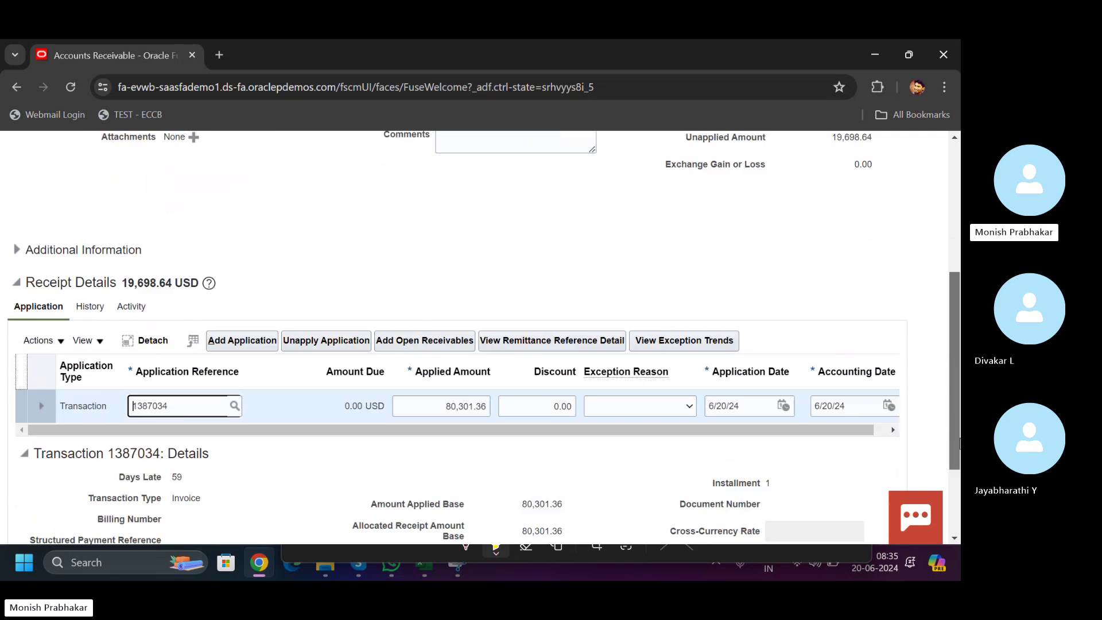
pyautogui.moveTo(957, 442); pyautogui.dragTo(948, 302)
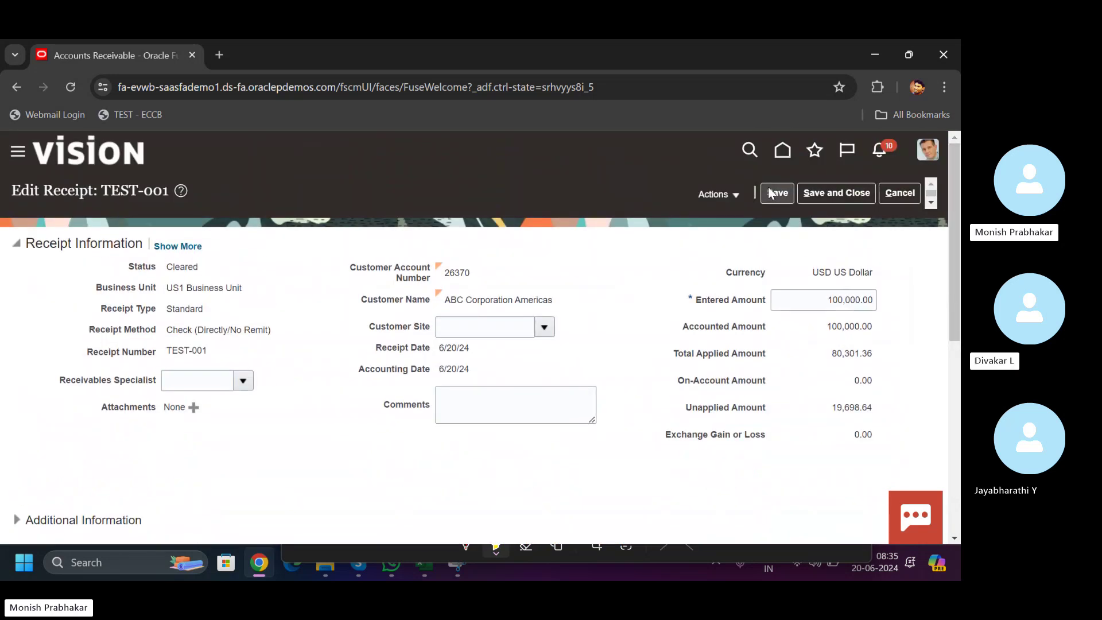
pyautogui.moveTo(825, 352); pyautogui.dragTo(887, 355)
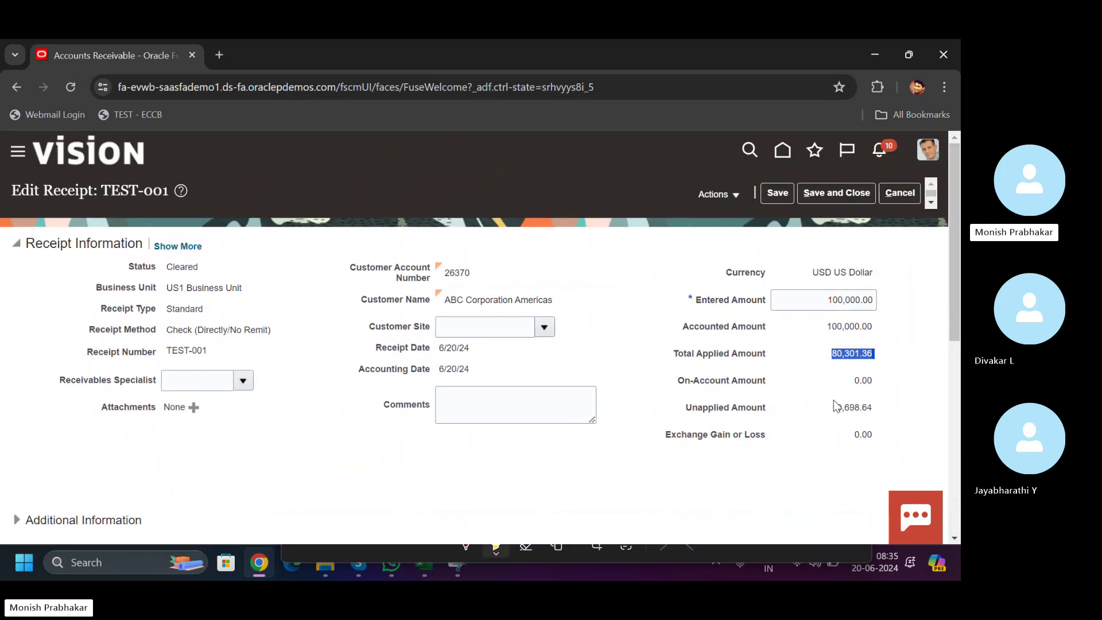
pyautogui.moveTo(831, 408); pyautogui.dragTo(883, 404)
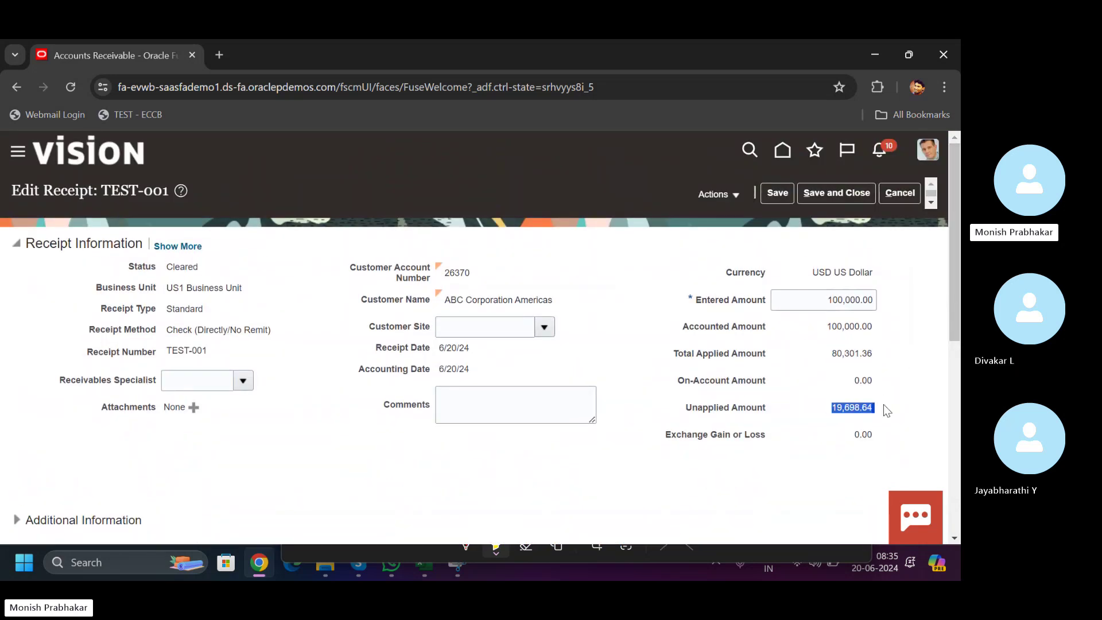
# - Save receipt TEST-001, check its Actions menu, then save and close it
pyautogui.click(779, 193)
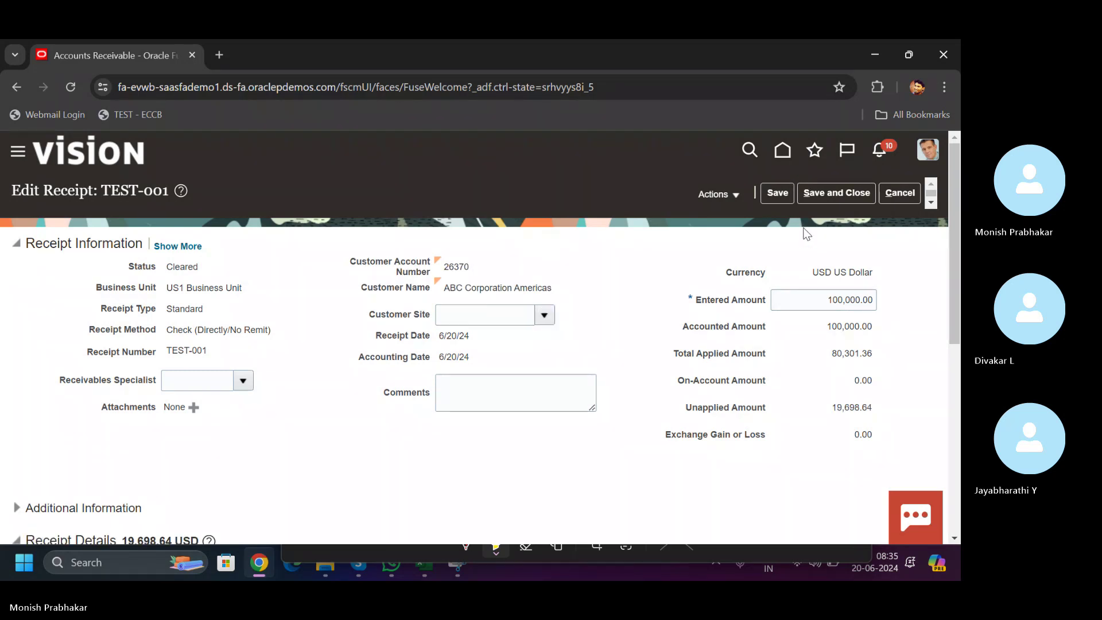
pyautogui.click(726, 195)
pyautogui.click(835, 200)
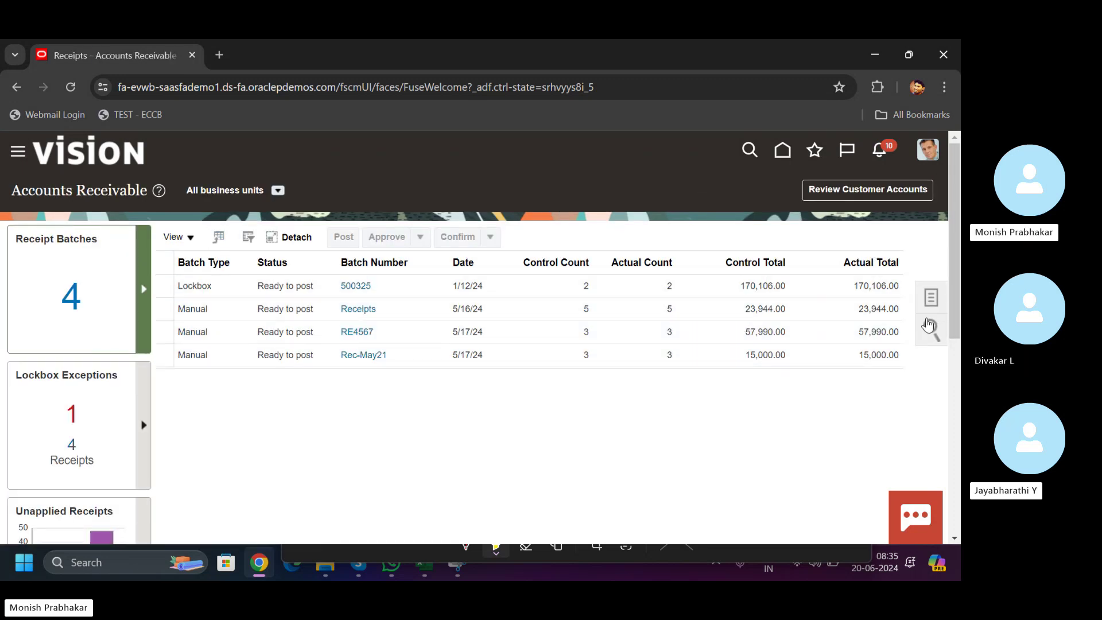
# - Start a new receipt with the Check (Directly/No Remit) receipt method
pyautogui.click(931, 299)
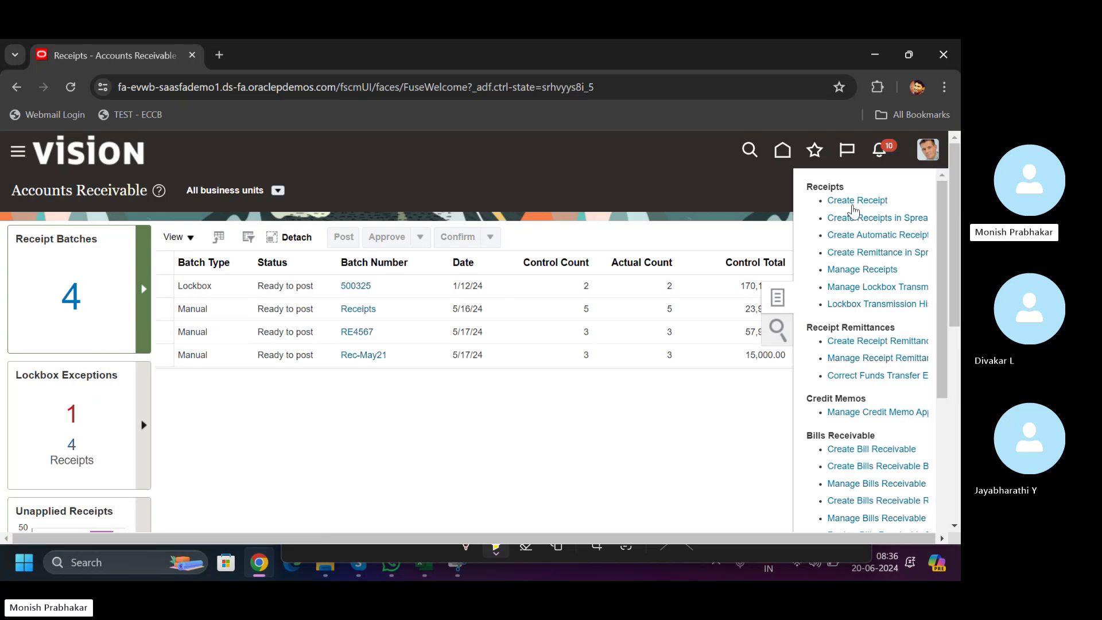
pyautogui.click(851, 201)
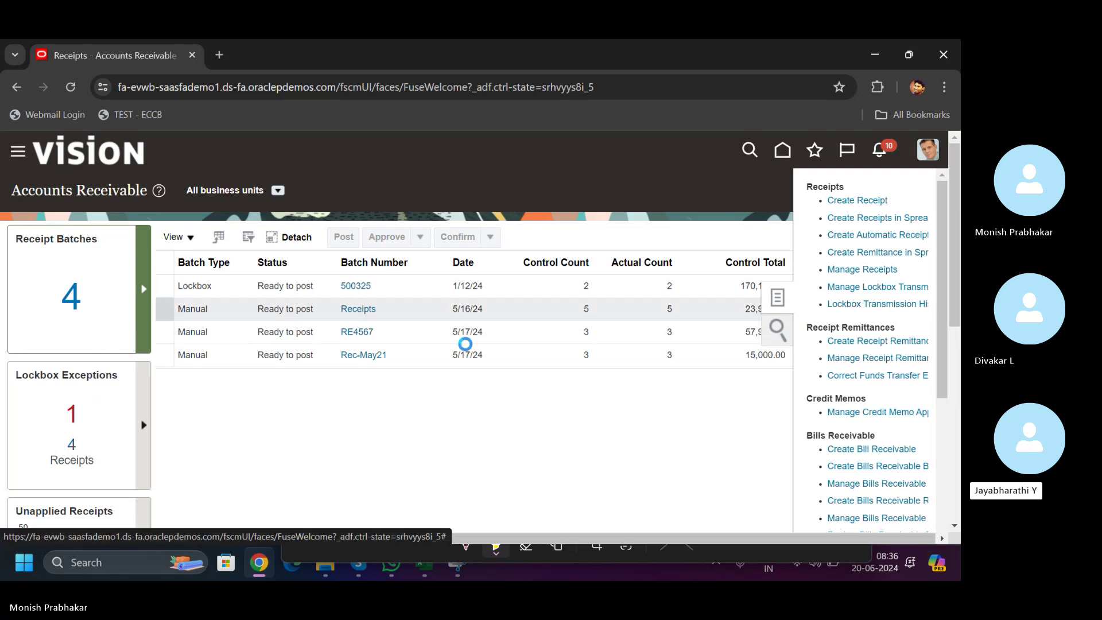
pyautogui.click(300, 320)
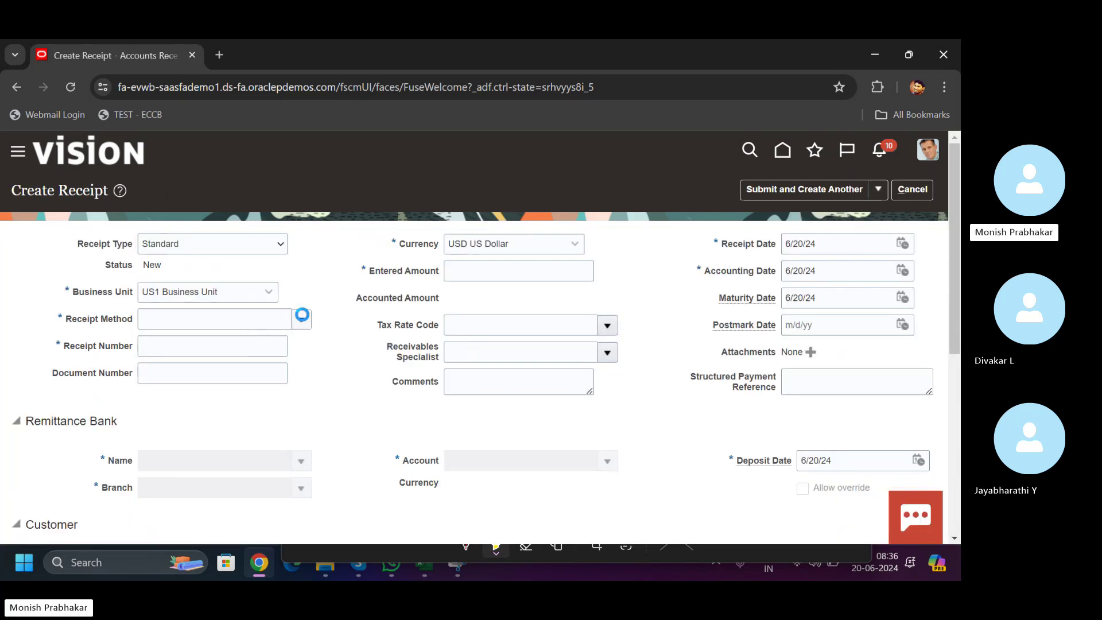
pyautogui.click(213, 351)
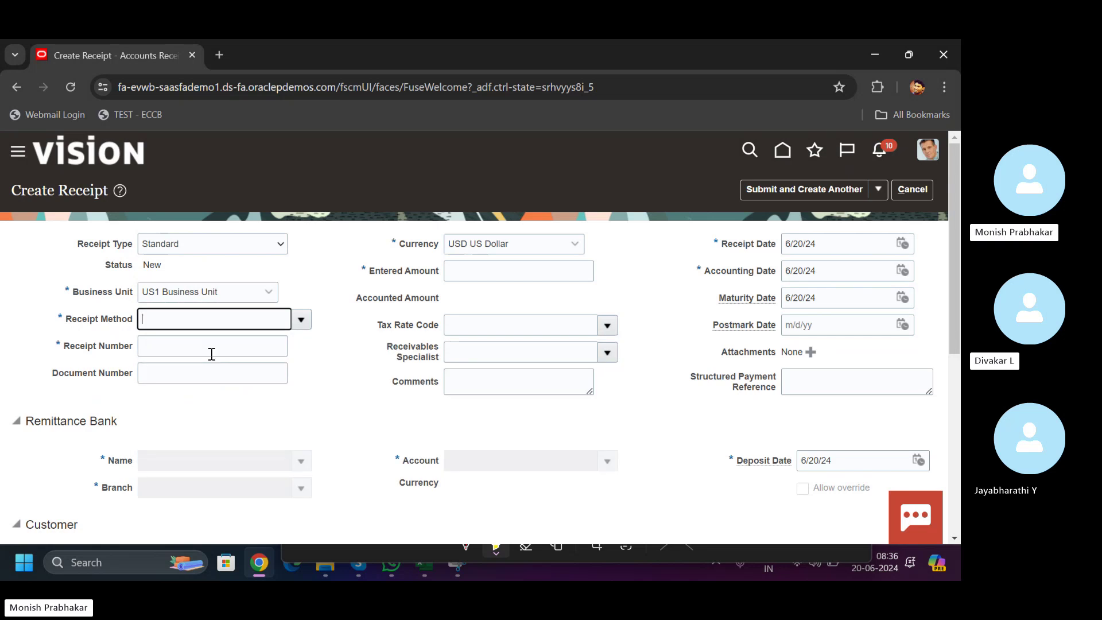
pyautogui.click(202, 354)
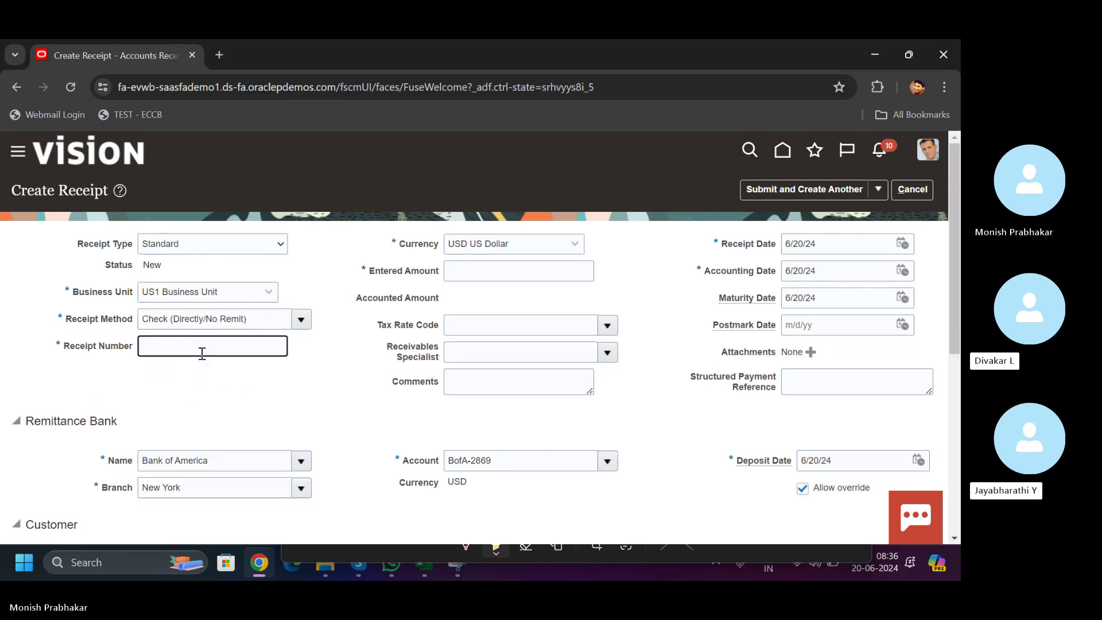
# - Enter receipt number TEST-002 and an entered amount of 10,000.00
pyautogui.write('TES-')
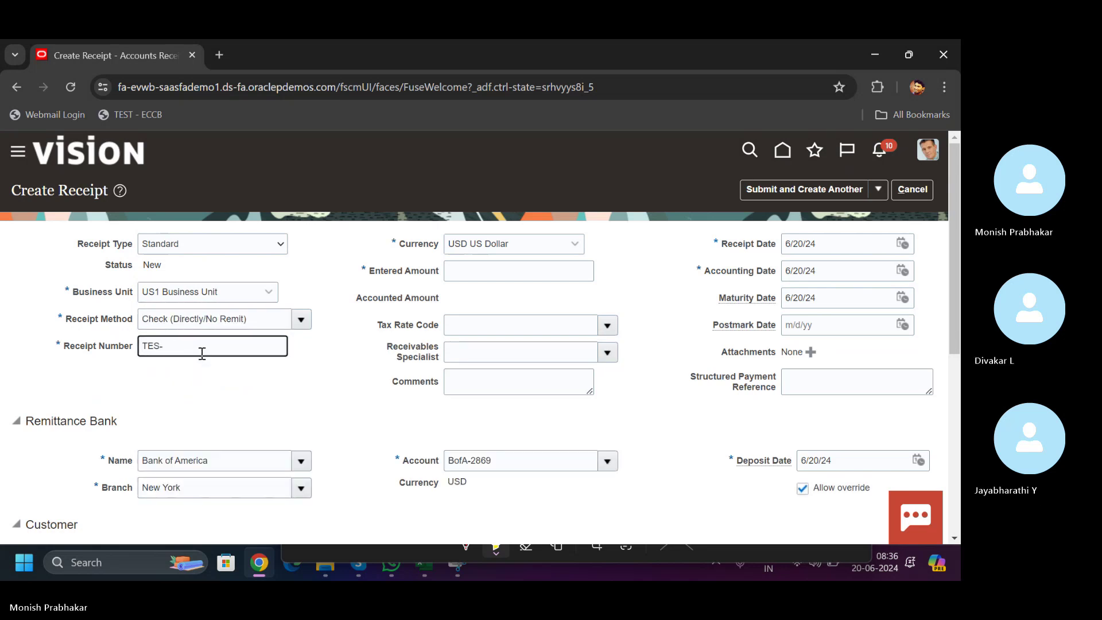
pyautogui.write('00T')
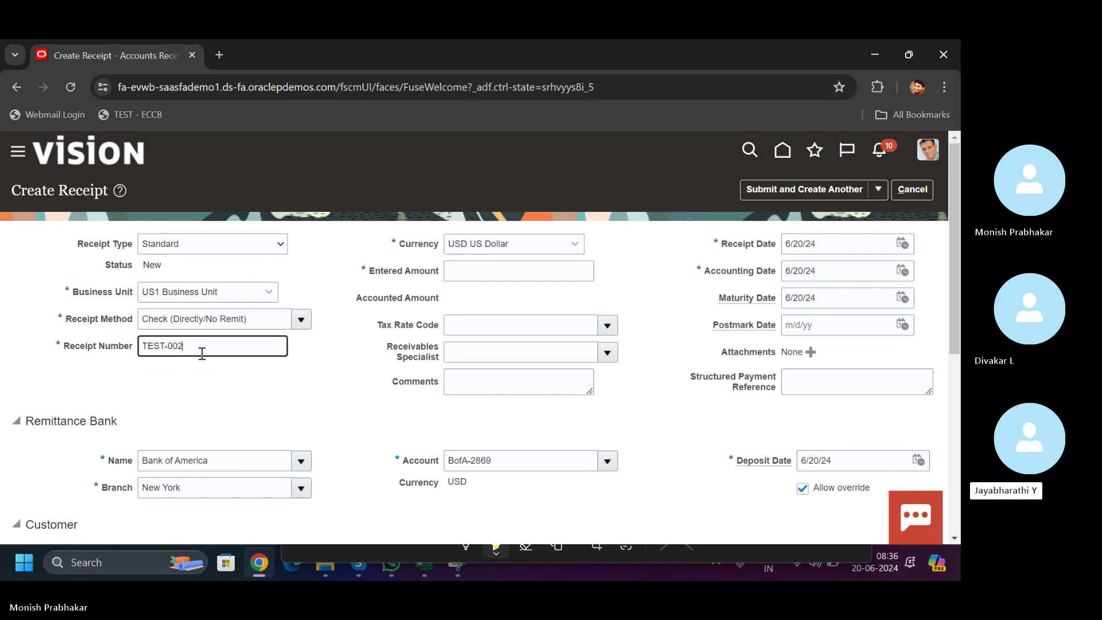
pyautogui.press('Tab')
pyautogui.click(487, 280)
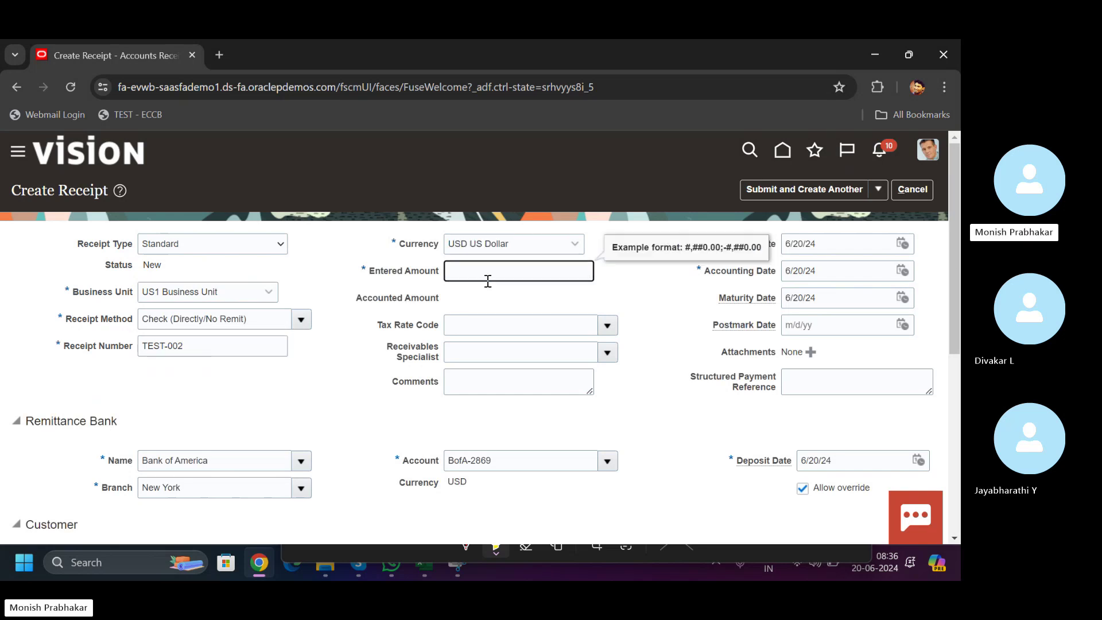
pyautogui.write('10,000.0')
pyautogui.press('BackSpace')
pyautogui.press('Tab')
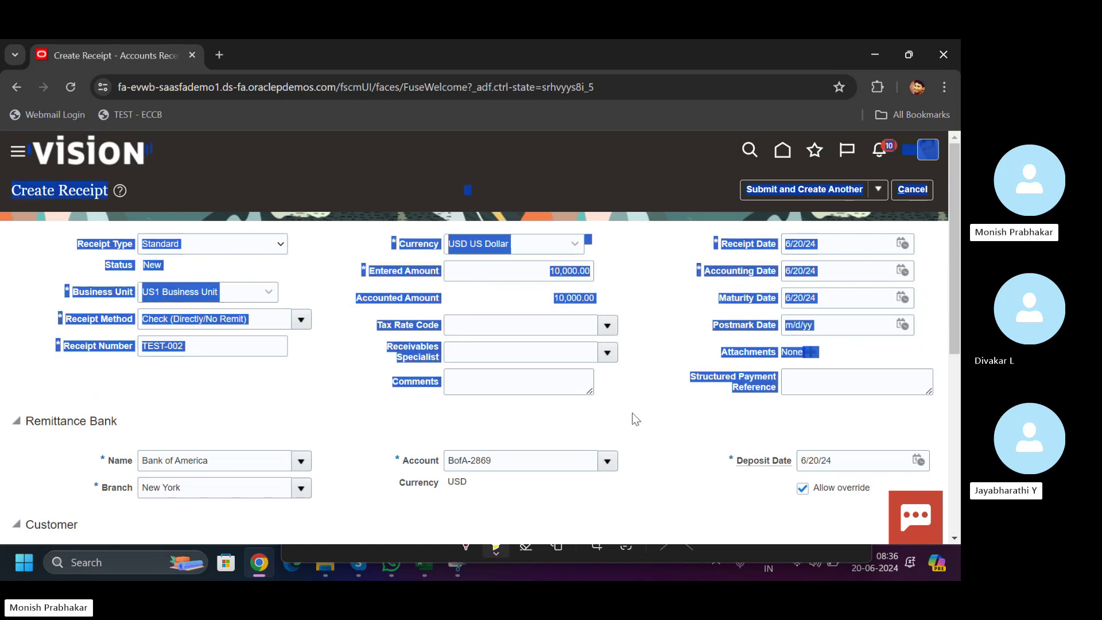
pyautogui.click(871, 371)
pyautogui.scroll(-5, 871, 371)
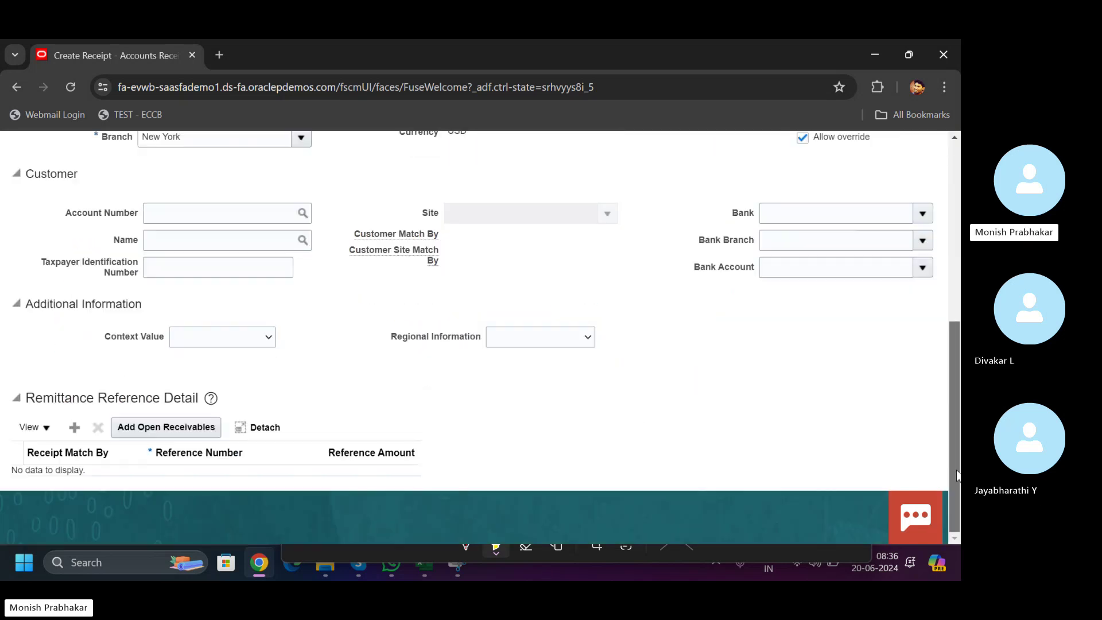
# - Add a remittance reference line matched by Transaction Number to 1387042
pyautogui.click(75, 427)
pyautogui.click(88, 482)
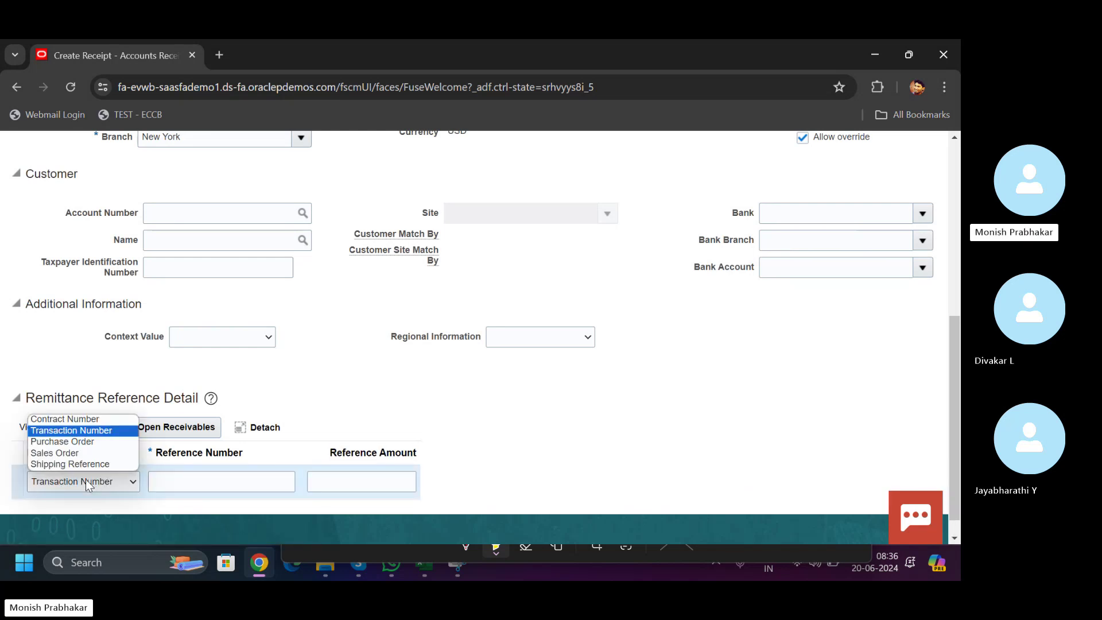
pyautogui.click(87, 482)
pyautogui.click(194, 481)
pyautogui.click(453, 569)
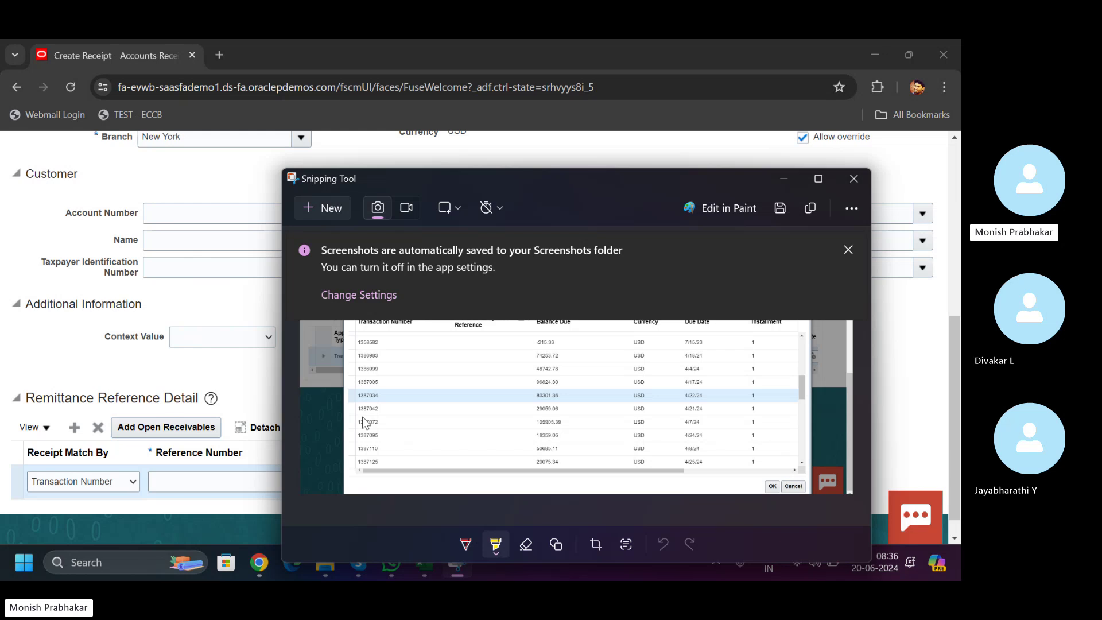
pyautogui.click(199, 489)
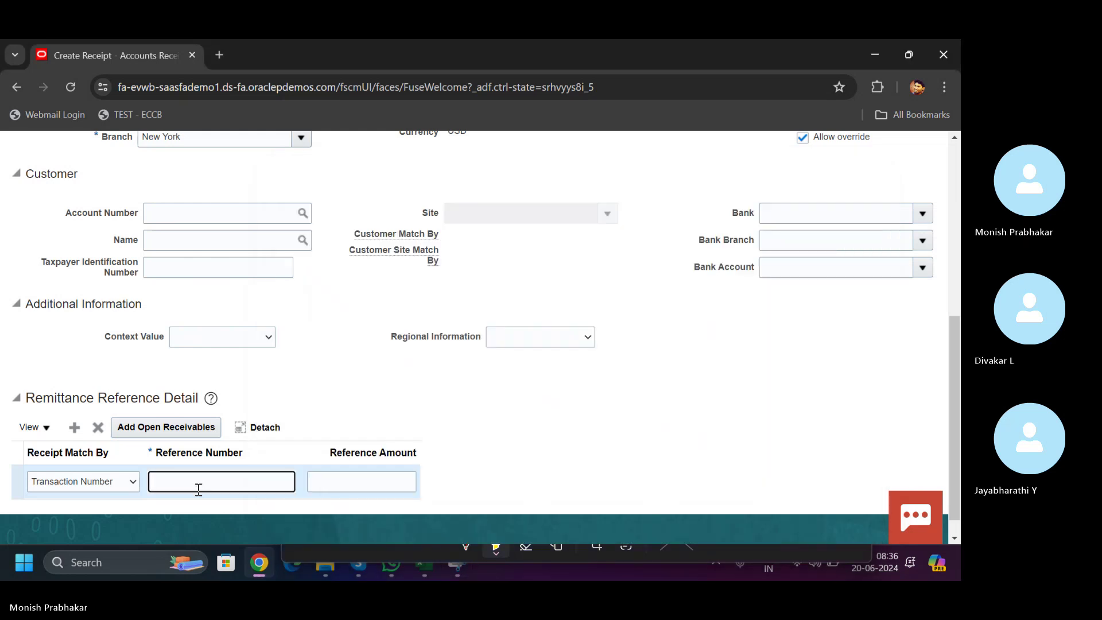
pyautogui.write('1387042')
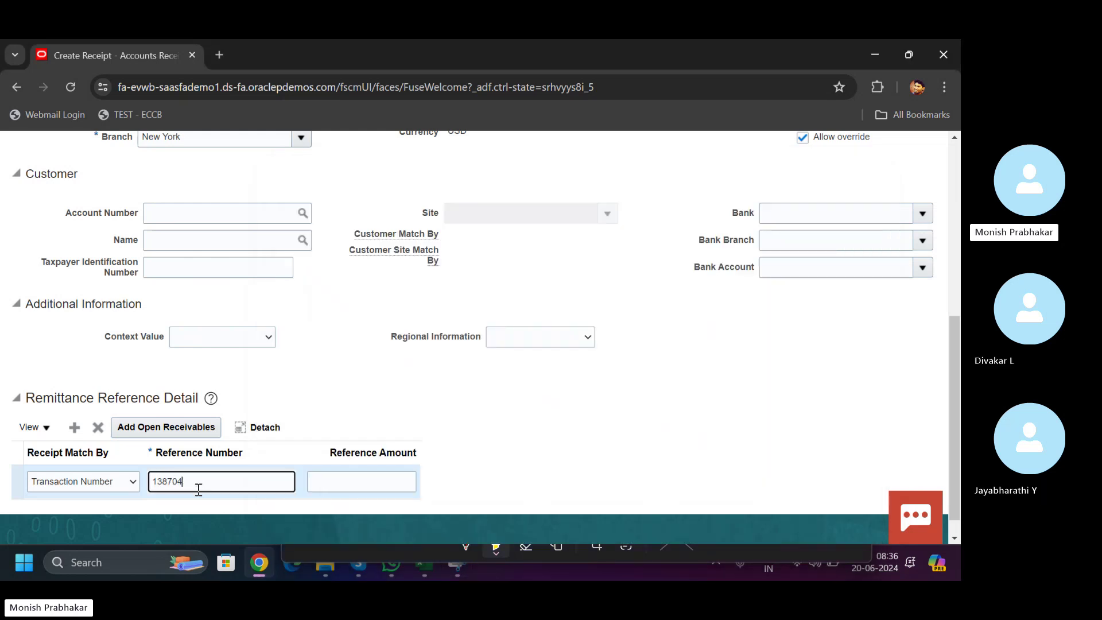
pyautogui.press('Tab')
# - Set the reference amount to 29,059.06 and open the Account Number search
pyautogui.write('100')
pyautogui.press('BackSpace')
pyautogui.press('BackSpace')
pyautogui.press('BackSpace')
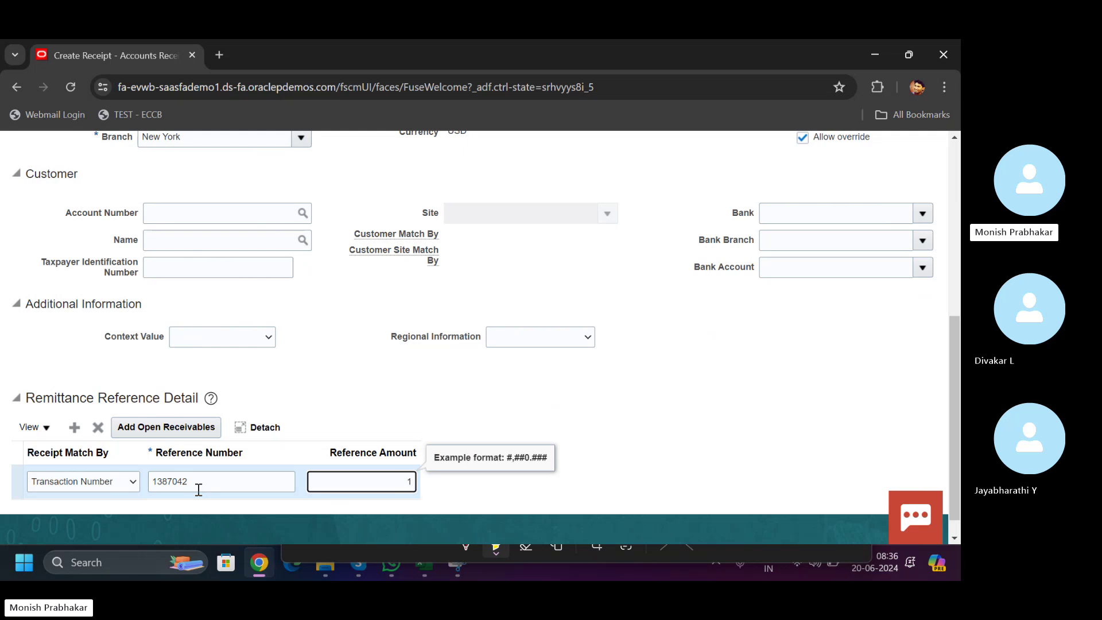
pyautogui.hotkey('alt', 'Tab')
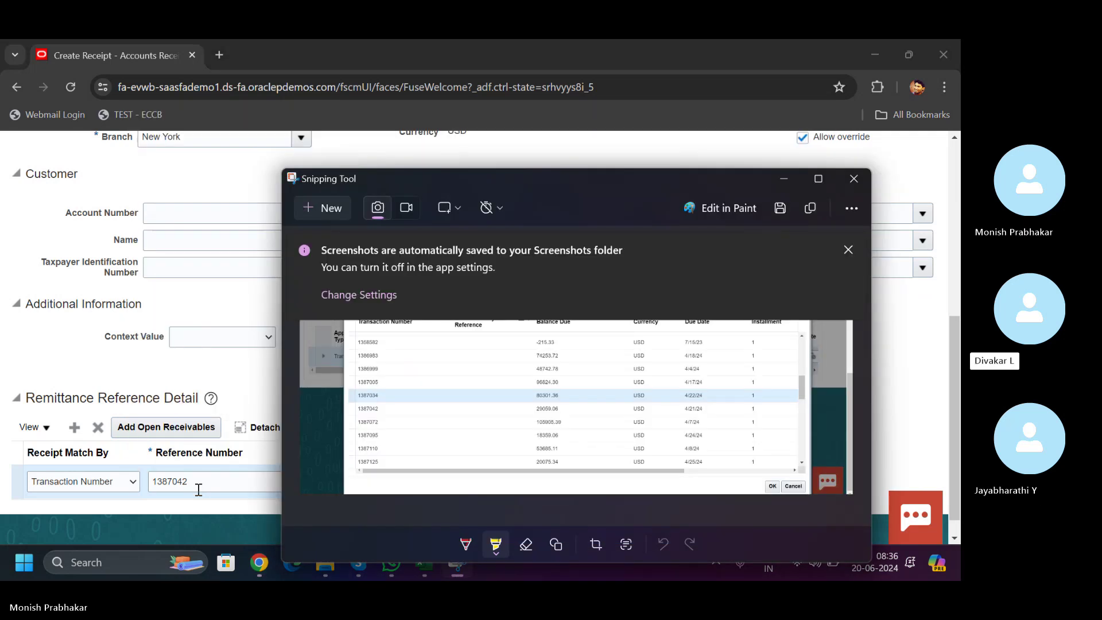
pyautogui.hotkey('alt', 'Tab')
pyautogui.write('29,0')
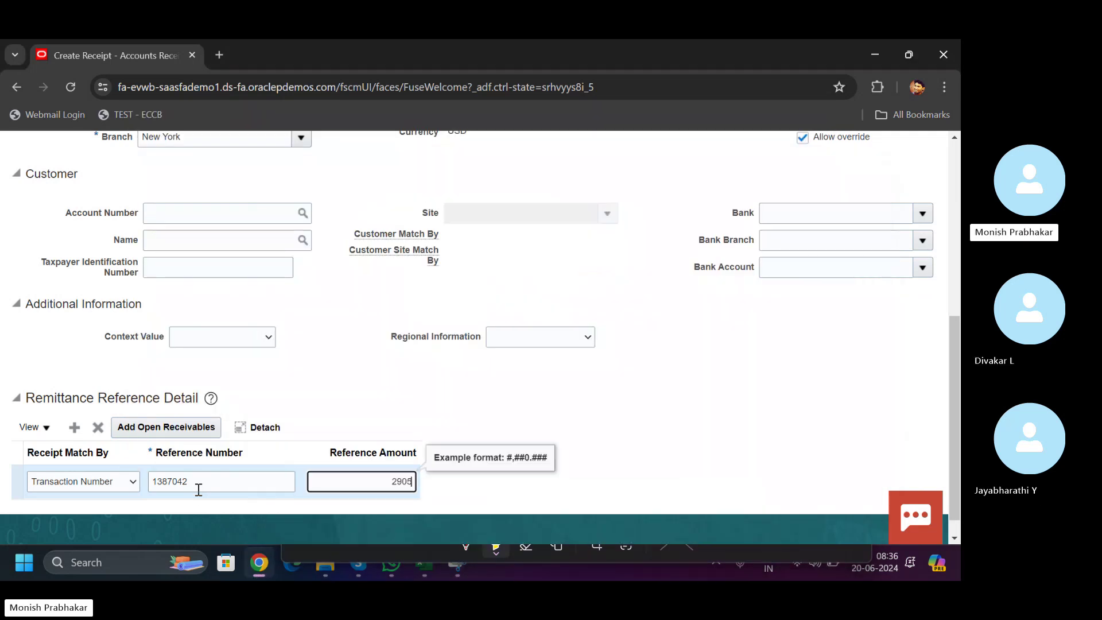
pyautogui.write('59')
pyautogui.hotkey('alt', 'Tab')
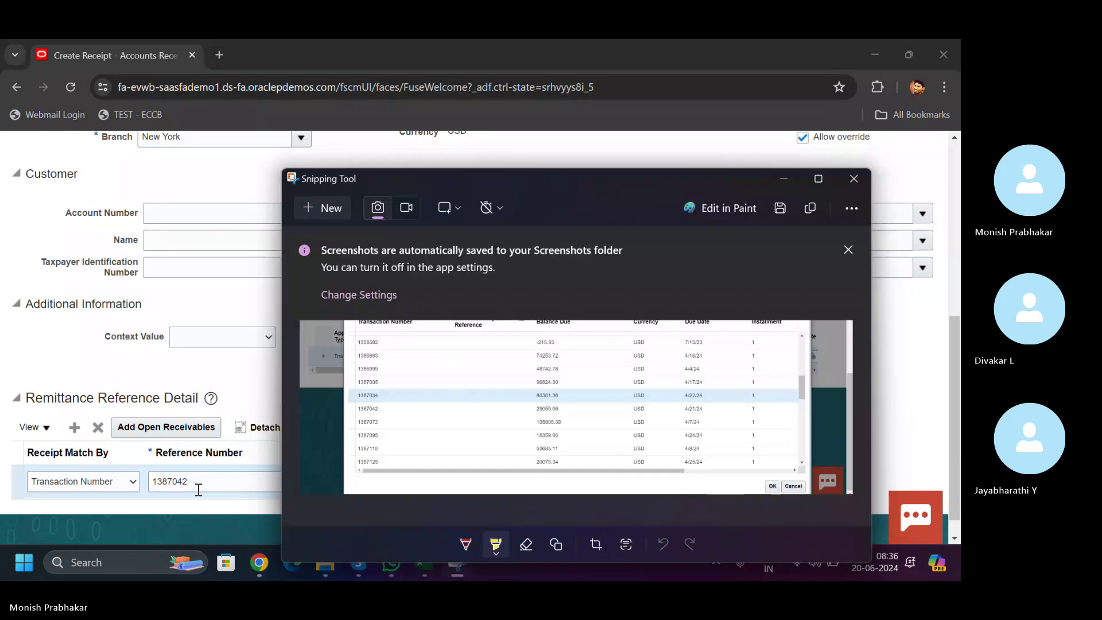
pyautogui.hotkey('alt', 'Tab')
pyautogui.write('.0')
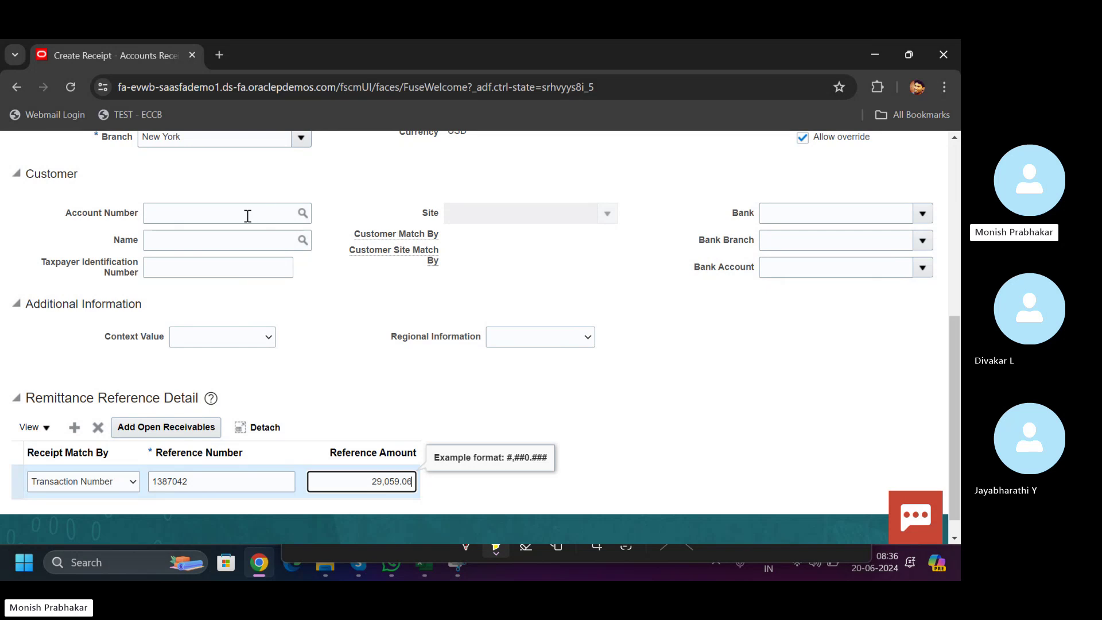
pyautogui.click(303, 213)
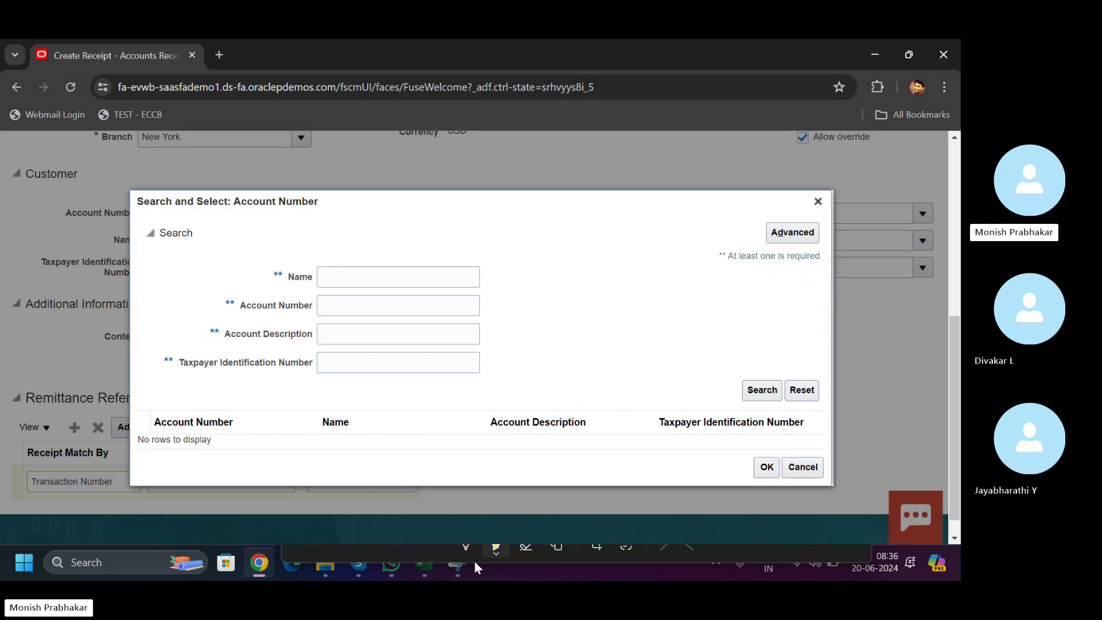
# - Close the Account Number search without picking a customer and open the Submit options
pyautogui.click(464, 567)
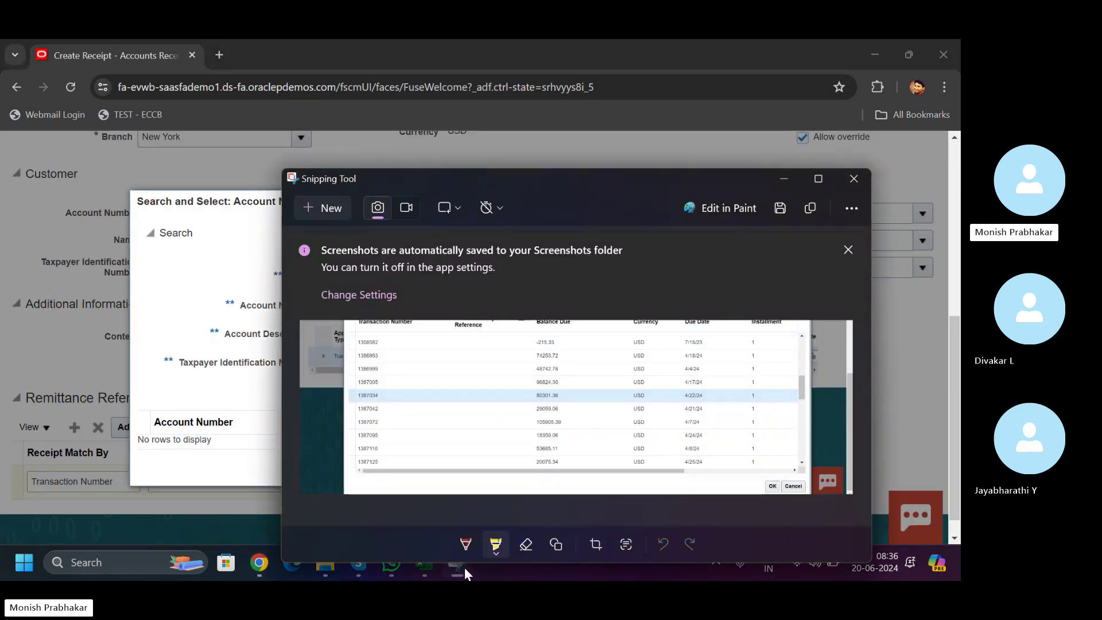
pyautogui.click(464, 567)
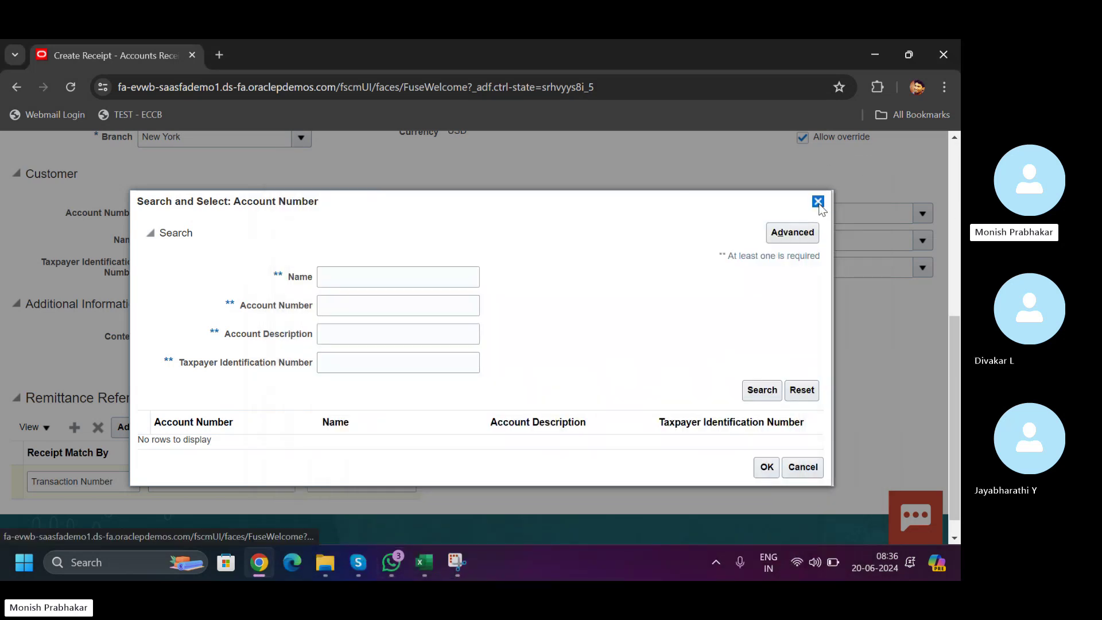
pyautogui.click(818, 201)
pyautogui.scroll(10, 957, 405)
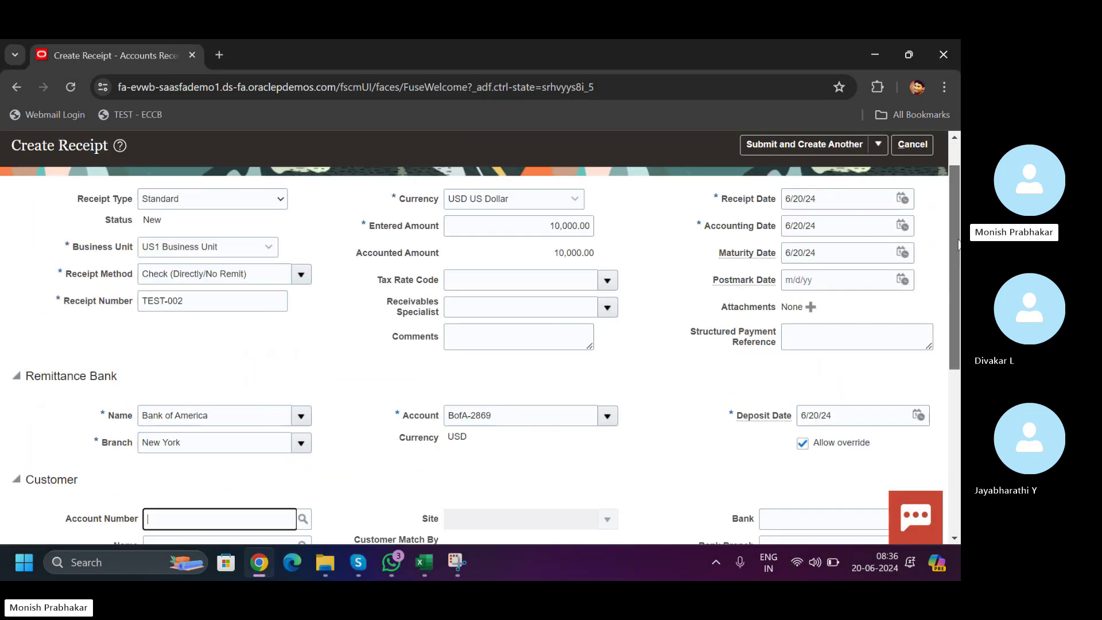
pyautogui.click(879, 189)
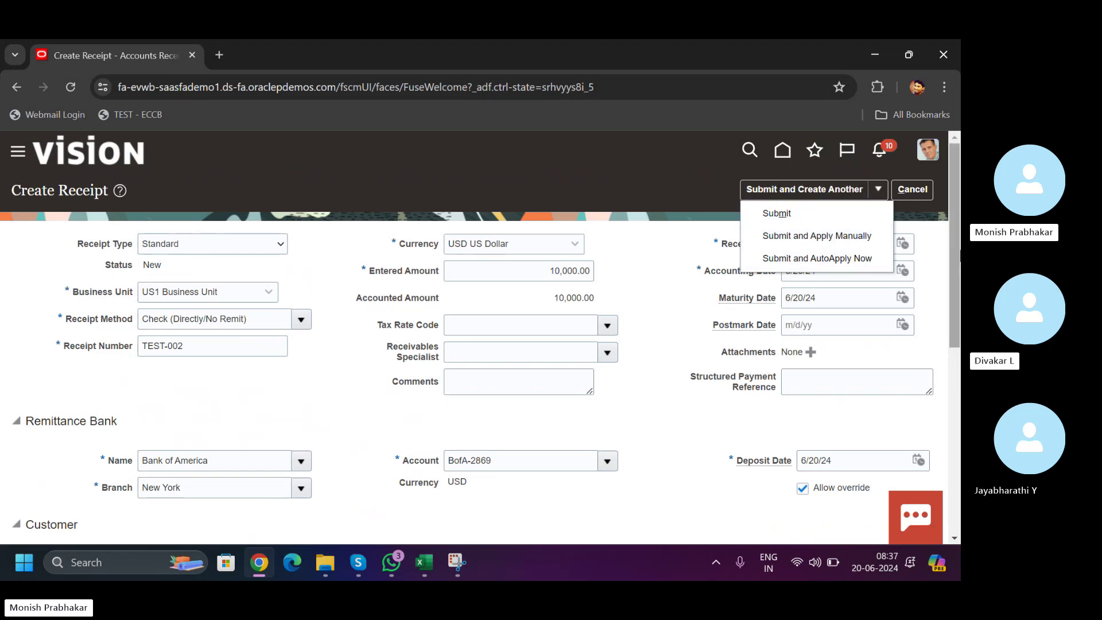
# - Dismiss the amount-exceeds-payment warning and change Entered Amount to 29,059.06
pyautogui.scroll(-5, 953, 421)
pyautogui.scroll(8, 953, 429)
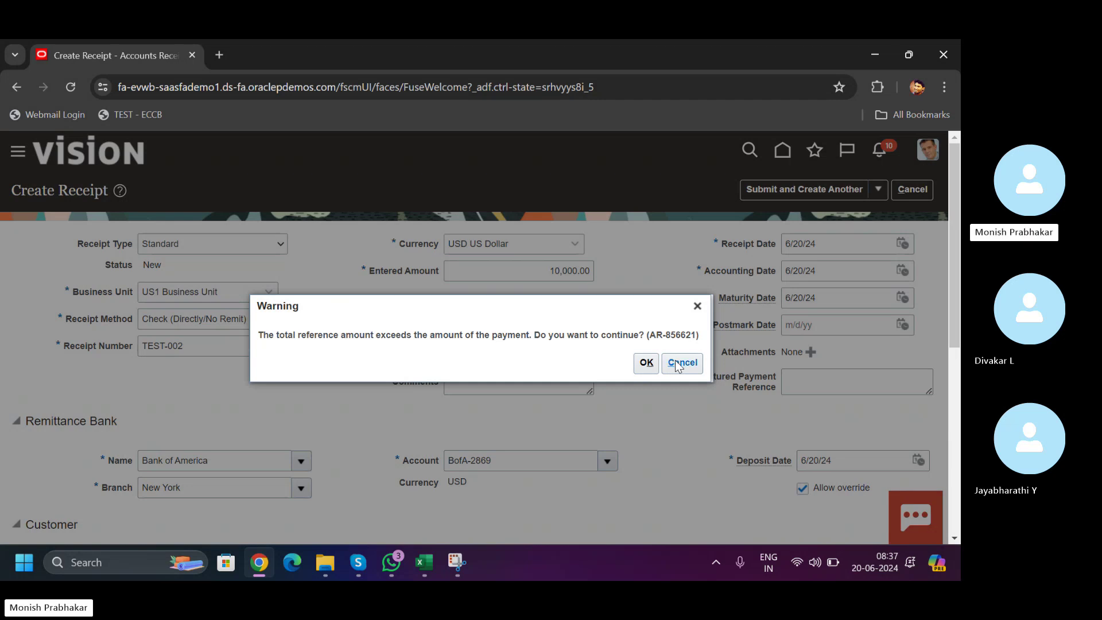
pyautogui.press('Return')
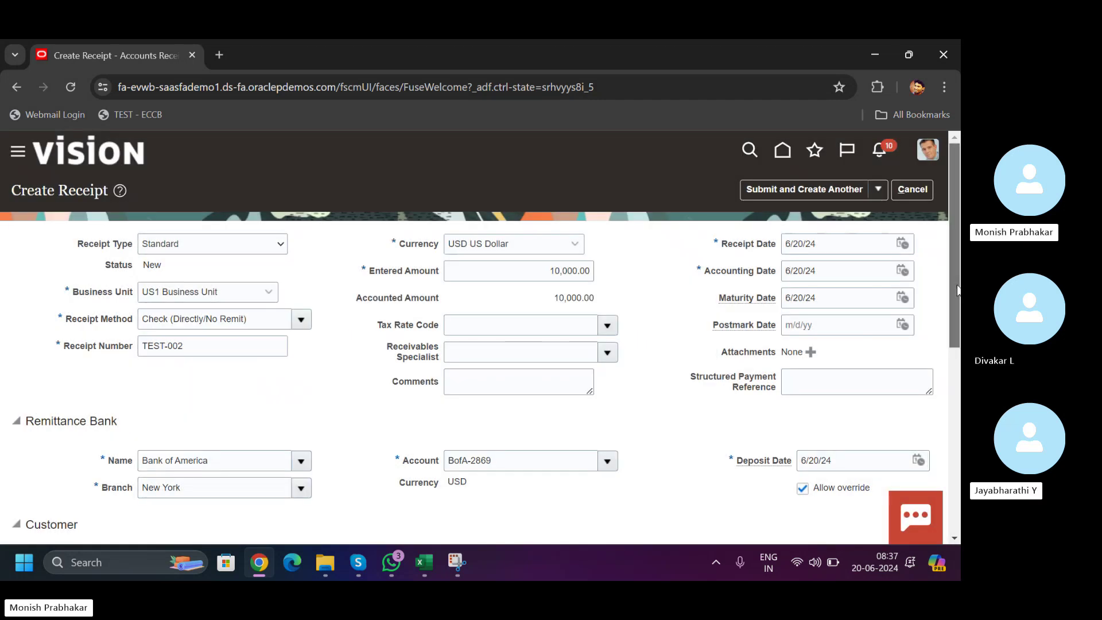
pyautogui.scroll(-10, 923, 289)
pyautogui.scroll(10, 959, 505)
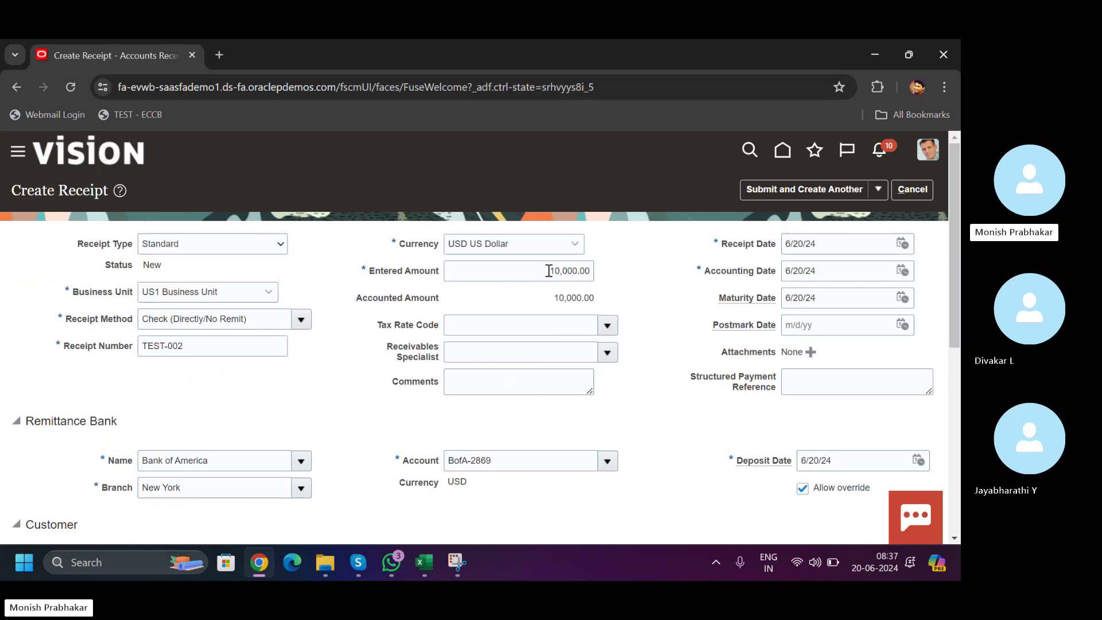
pyautogui.write('29059.06')
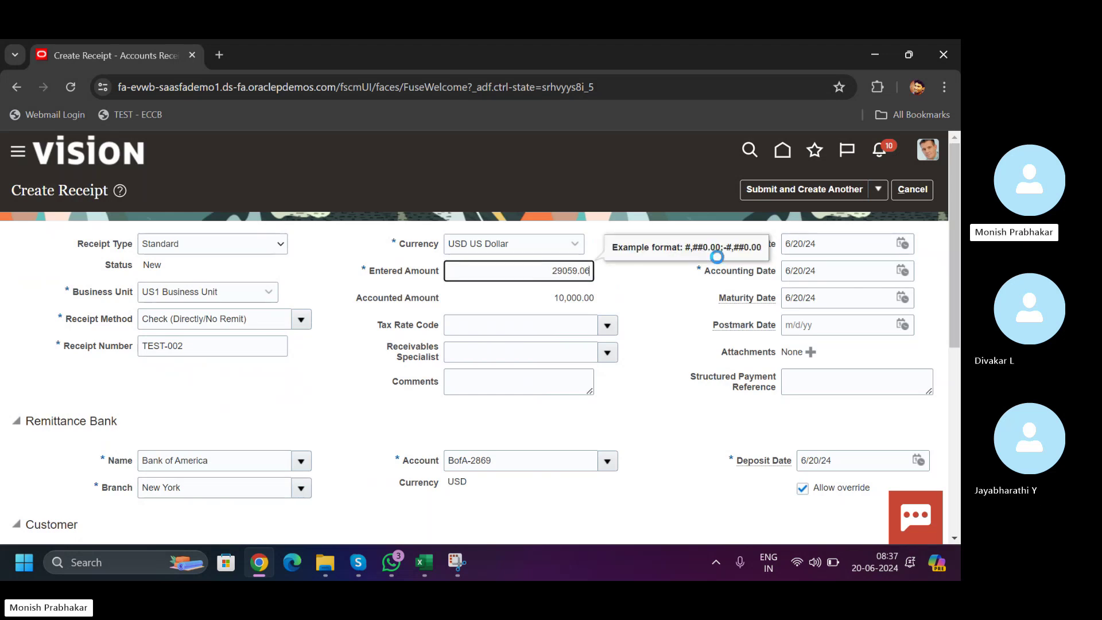
pyautogui.press('Tab')
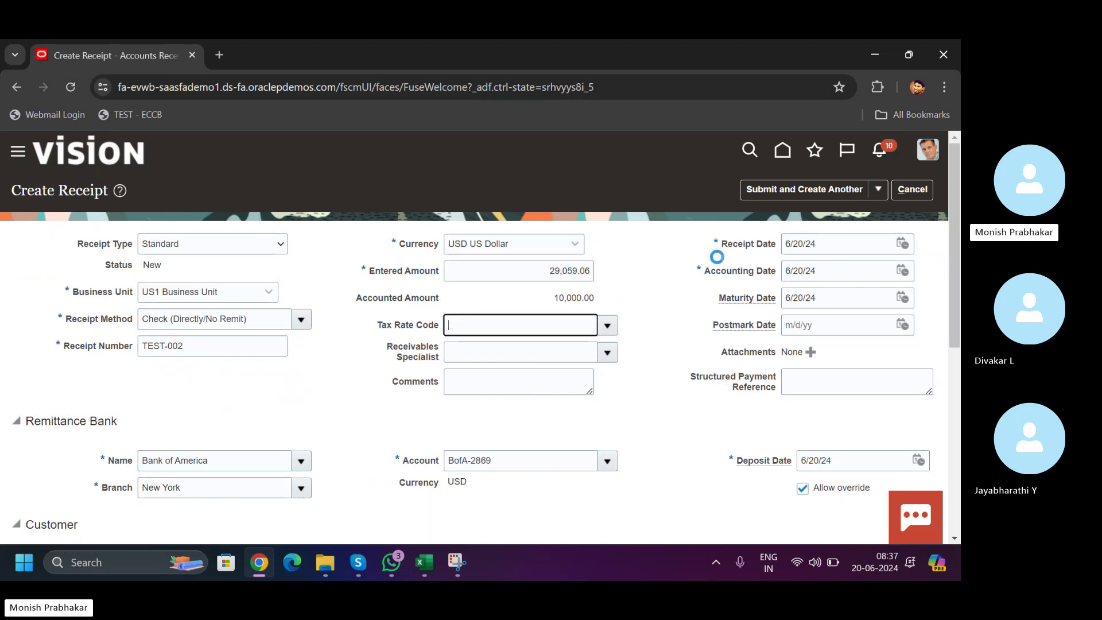
# - Submit TEST-002 with AutoApply Now, review its application to 1387042, then save and close
pyautogui.click(877, 190)
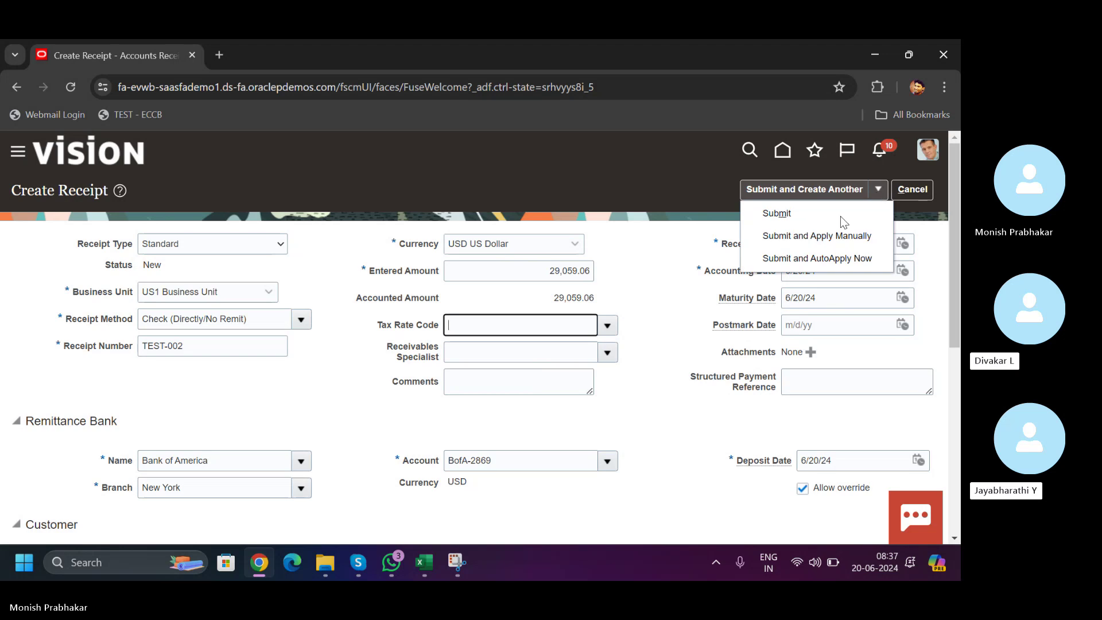
pyautogui.click(799, 255)
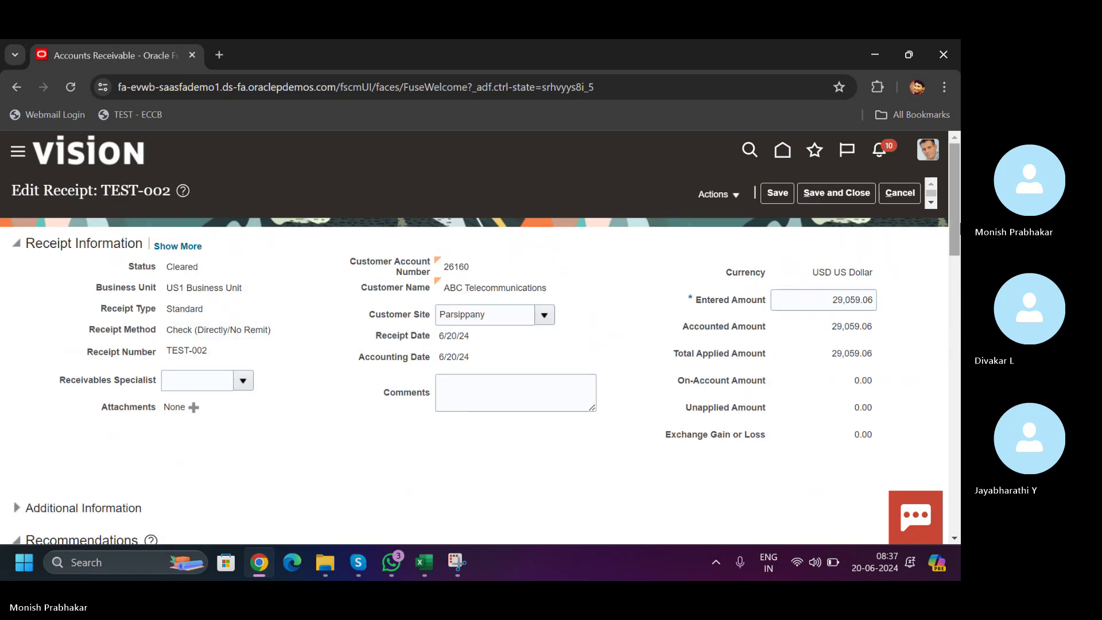
pyautogui.moveTo(956, 213); pyautogui.dragTo(957, 463)
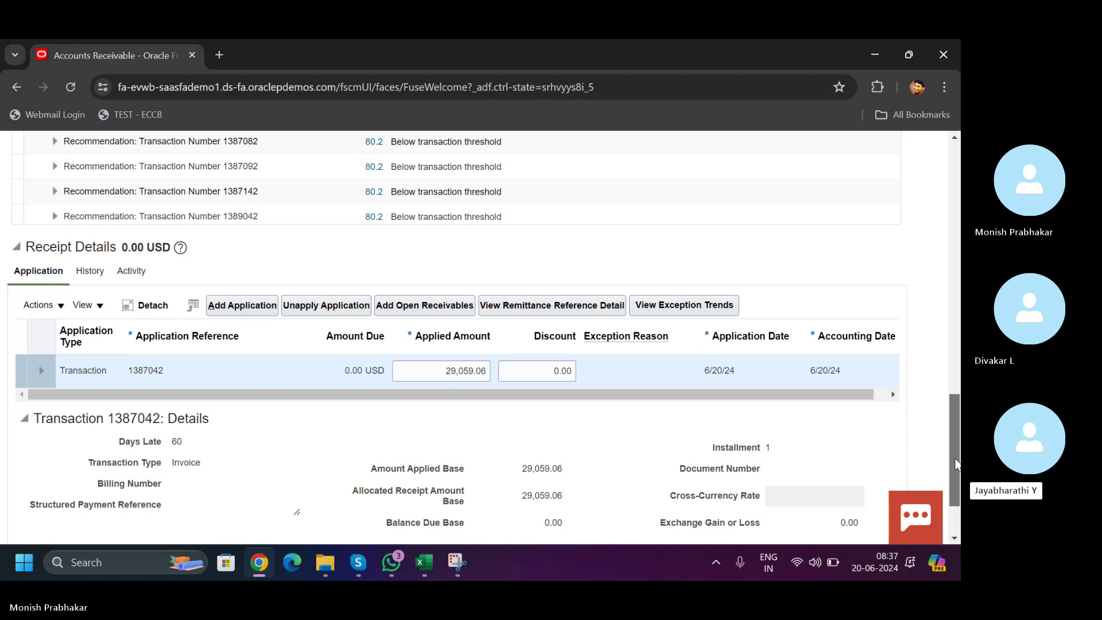
pyautogui.moveTo(532, 398); pyautogui.dragTo(709, 390)
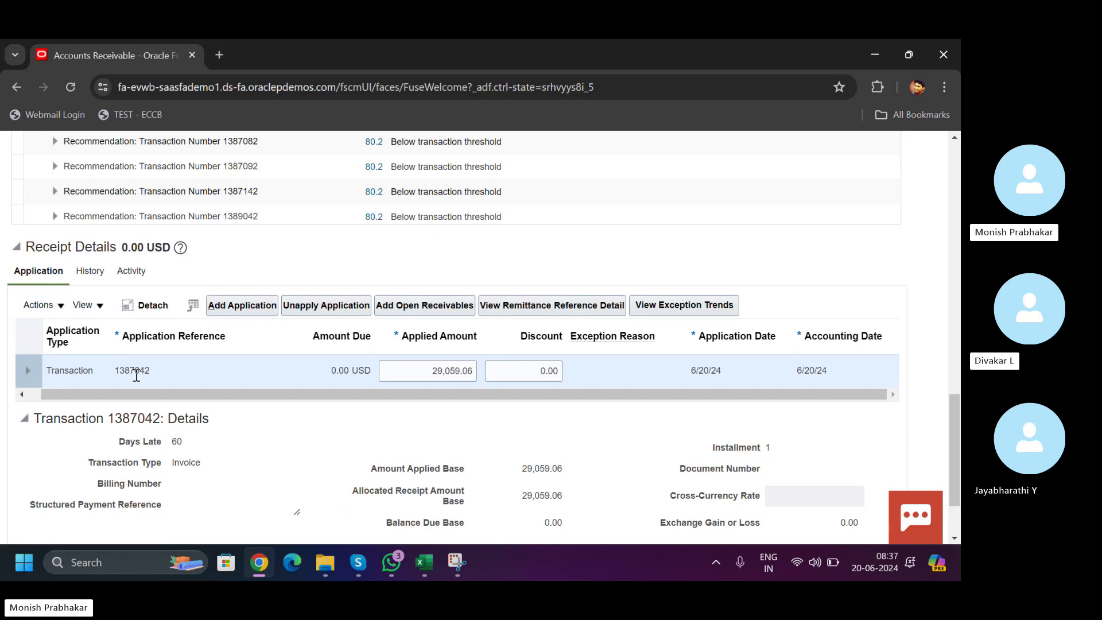
pyautogui.click(28, 370)
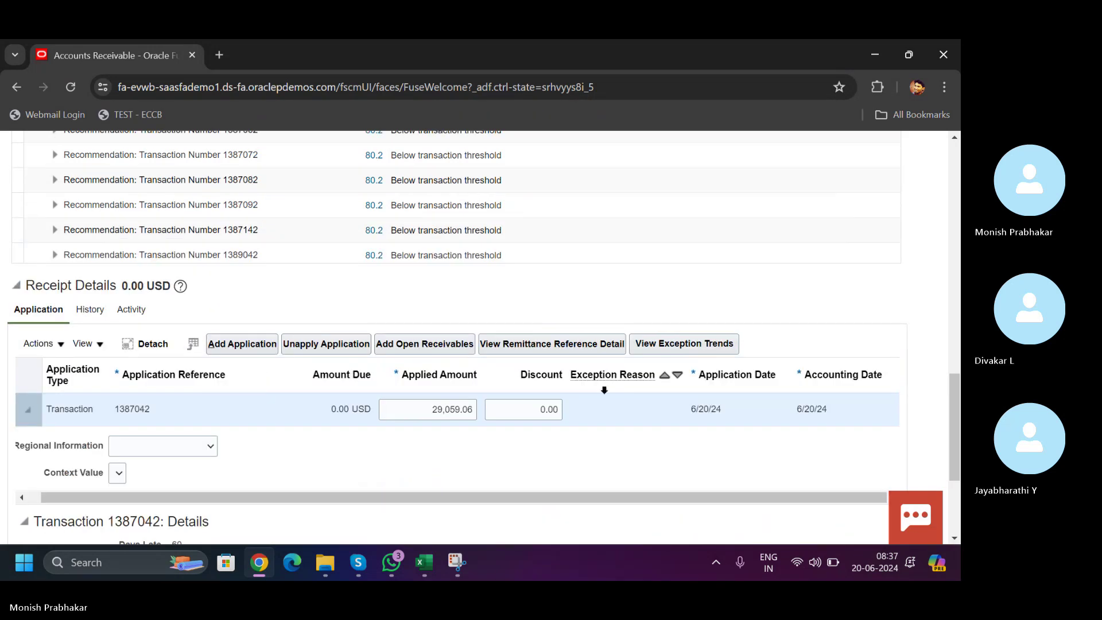
pyautogui.moveTo(957, 396); pyautogui.dragTo(958, 166)
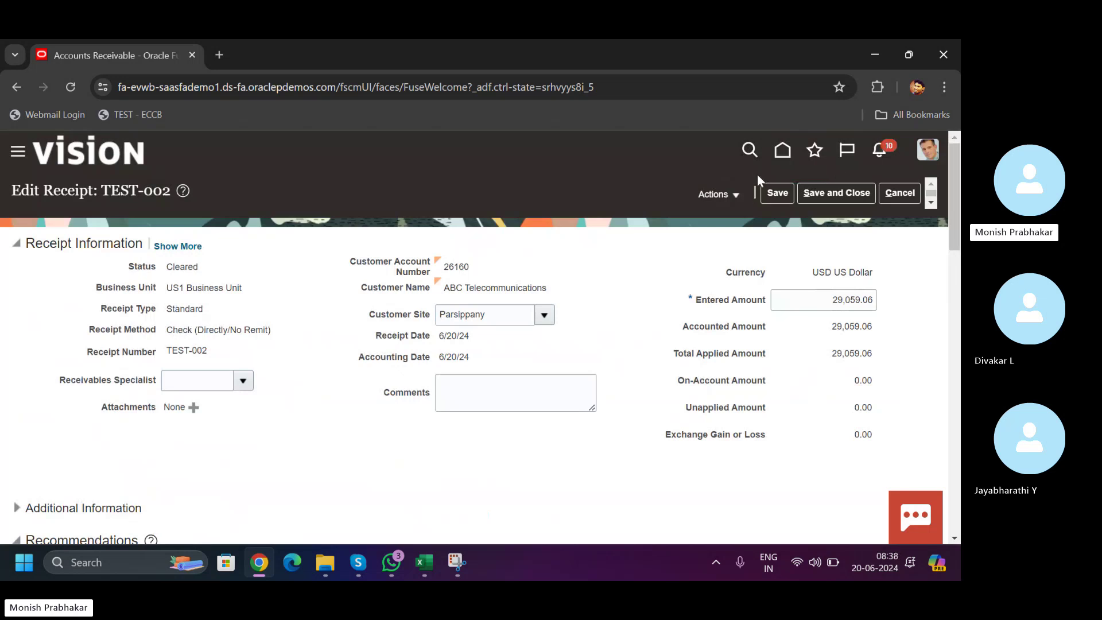
pyautogui.click(833, 194)
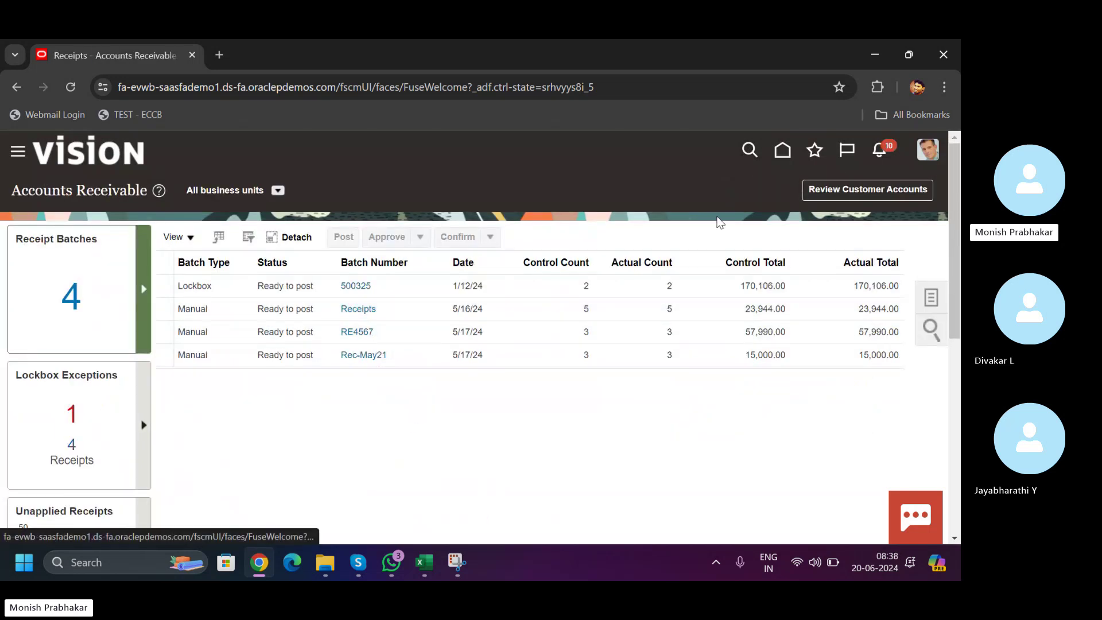
# - In Billing's Manage Transactions, search transaction number 1387042 and open the result
pyautogui.click(781, 150)
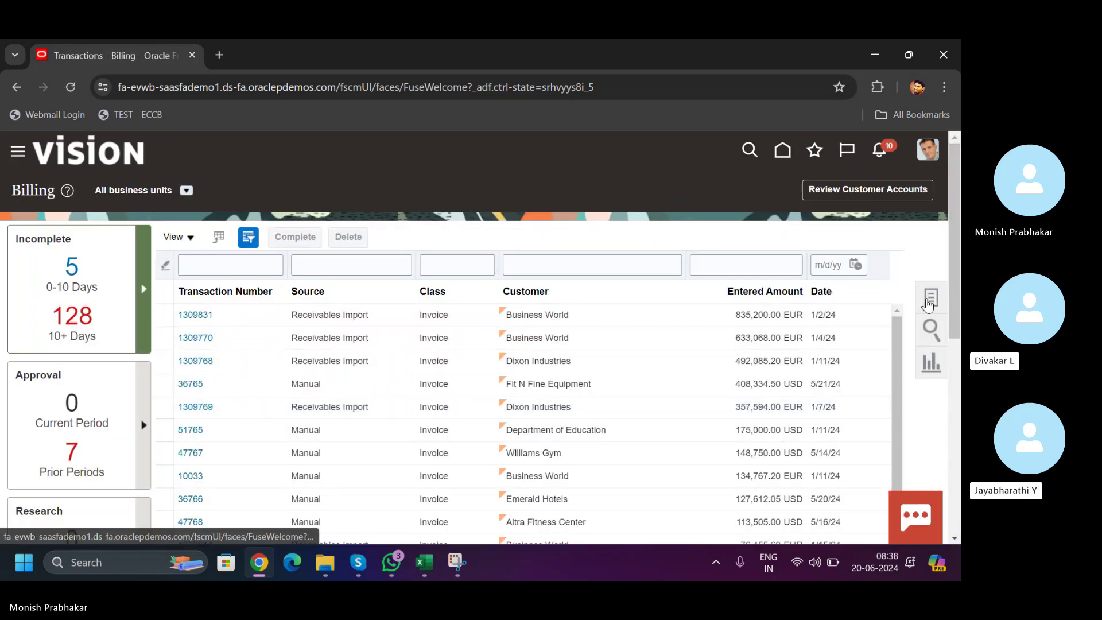
pyautogui.click(929, 302)
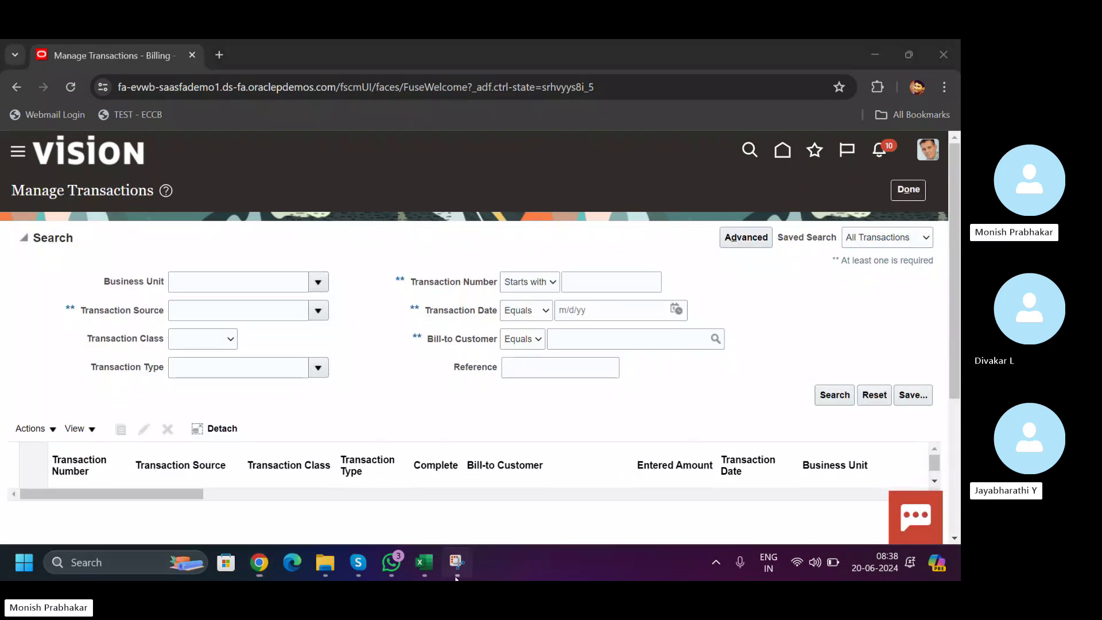
pyautogui.click(457, 574)
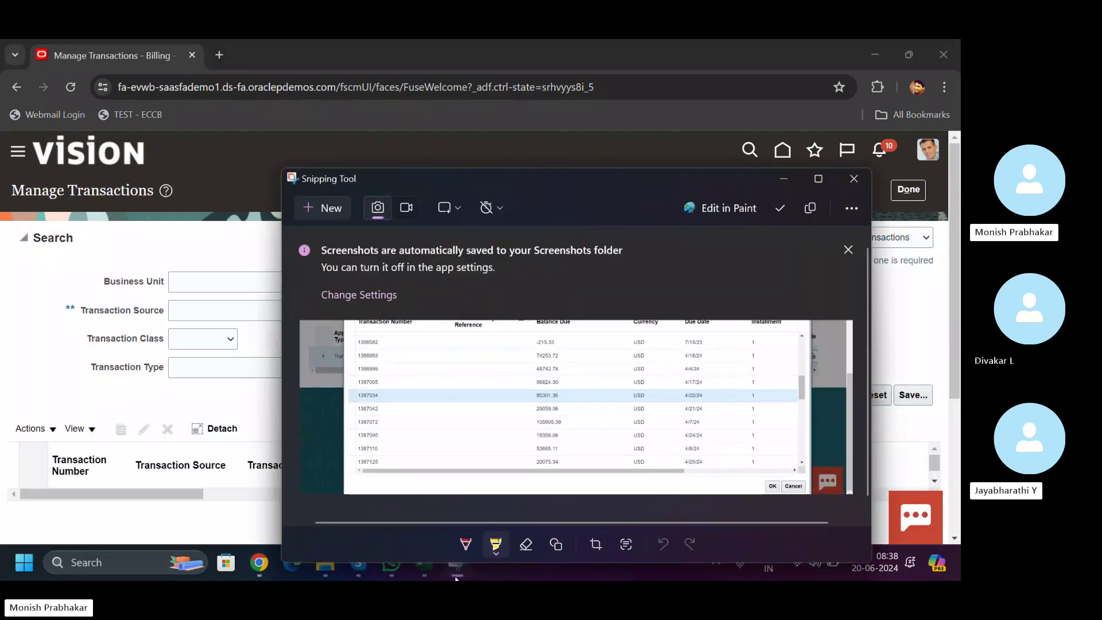
pyautogui.click(227, 275)
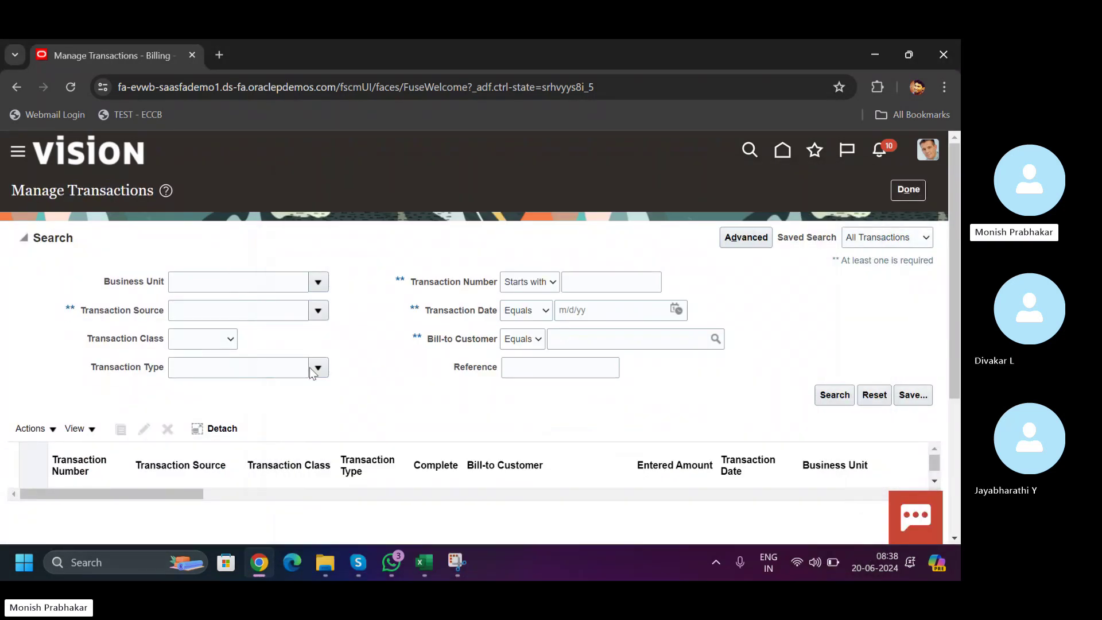
pyautogui.click(585, 282)
pyautogui.write('13')
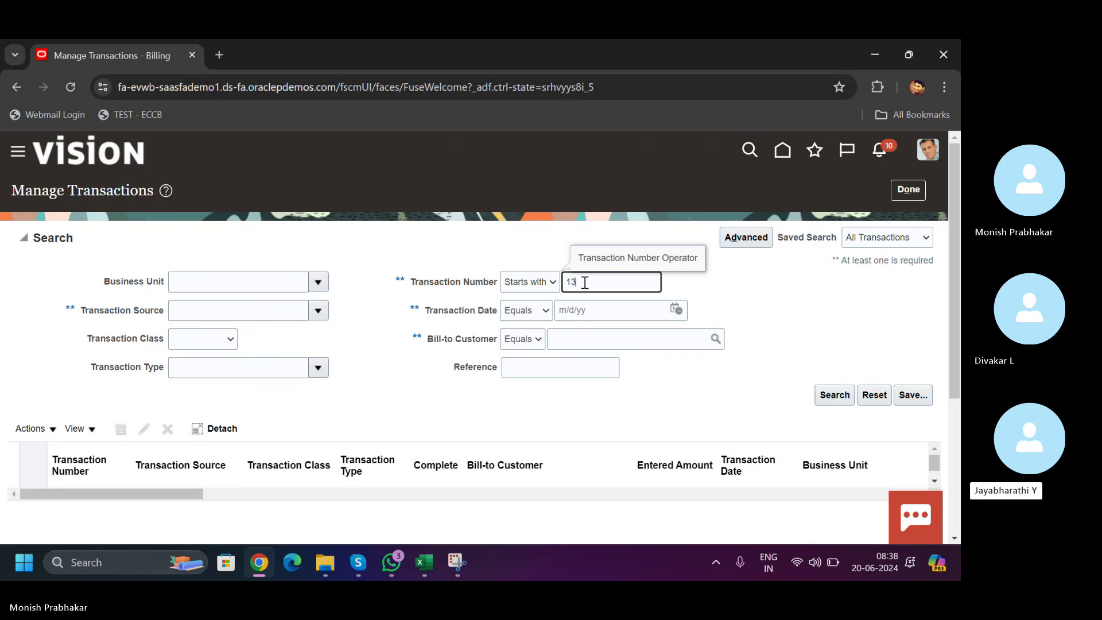
pyautogui.write('87042')
pyautogui.press('Return')
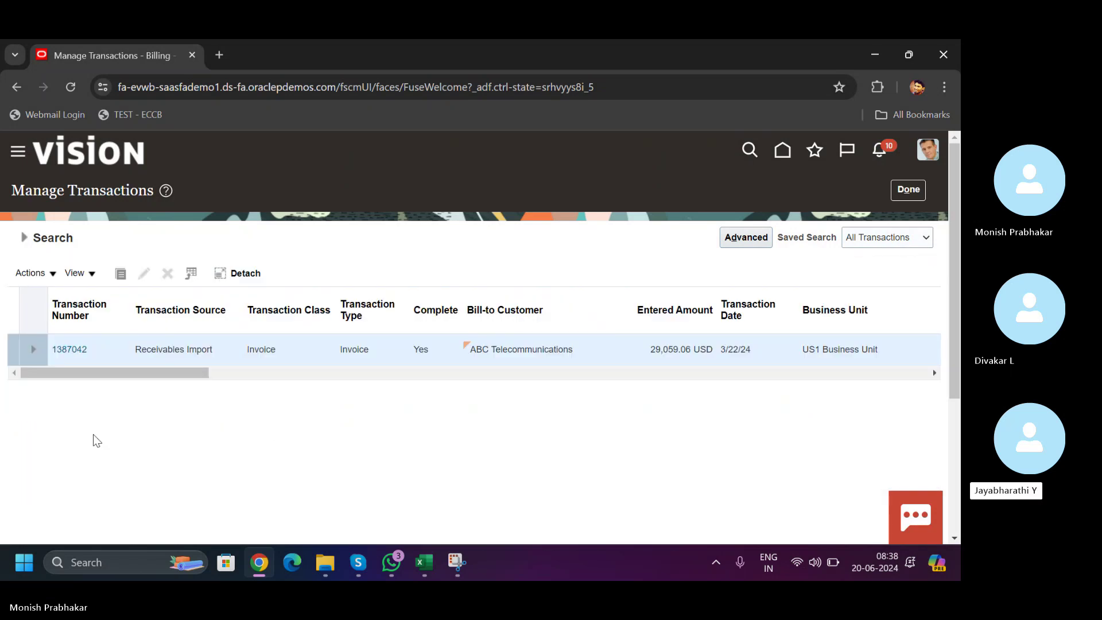
pyautogui.click(73, 356)
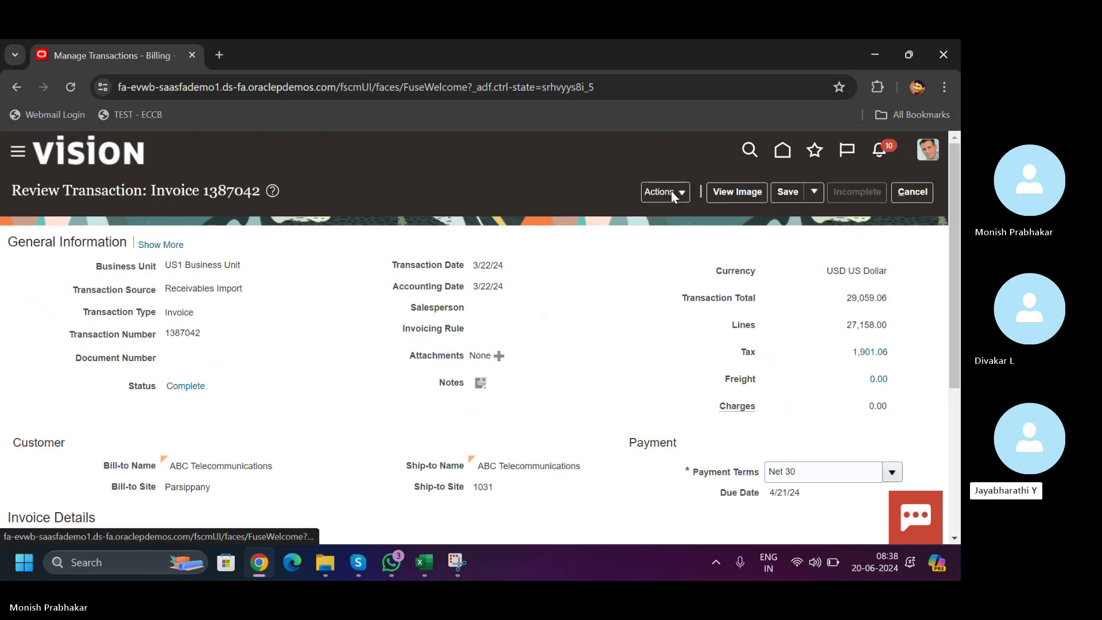
# - View invoice 1387042's balance details, confirming -29,059.06 in receipts and 0.00 due
pyautogui.click(671, 192)
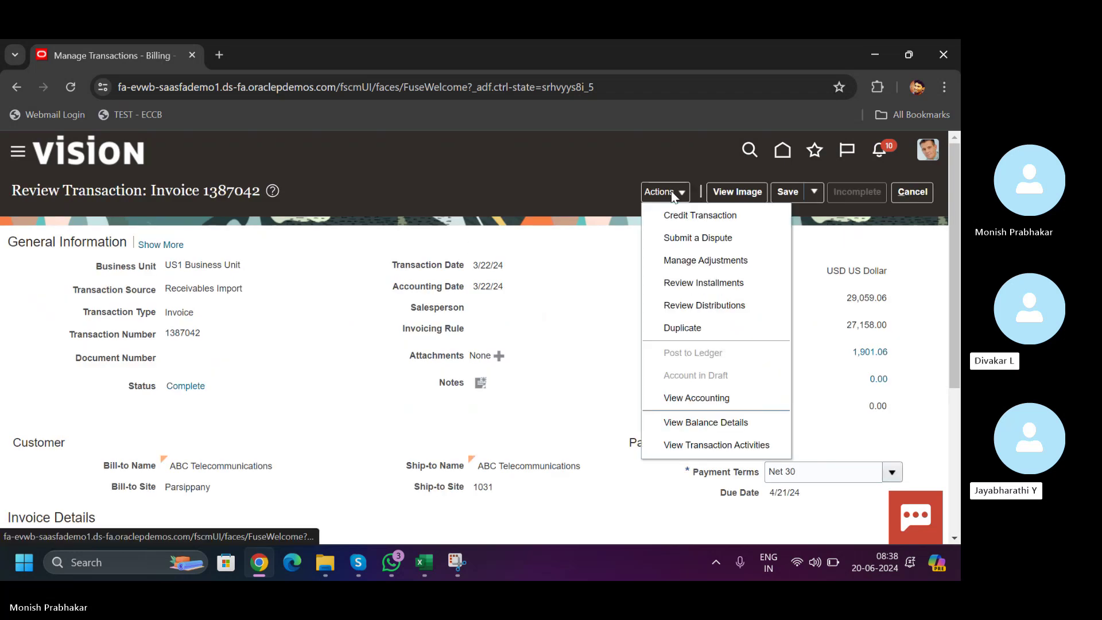
pyautogui.click(678, 420)
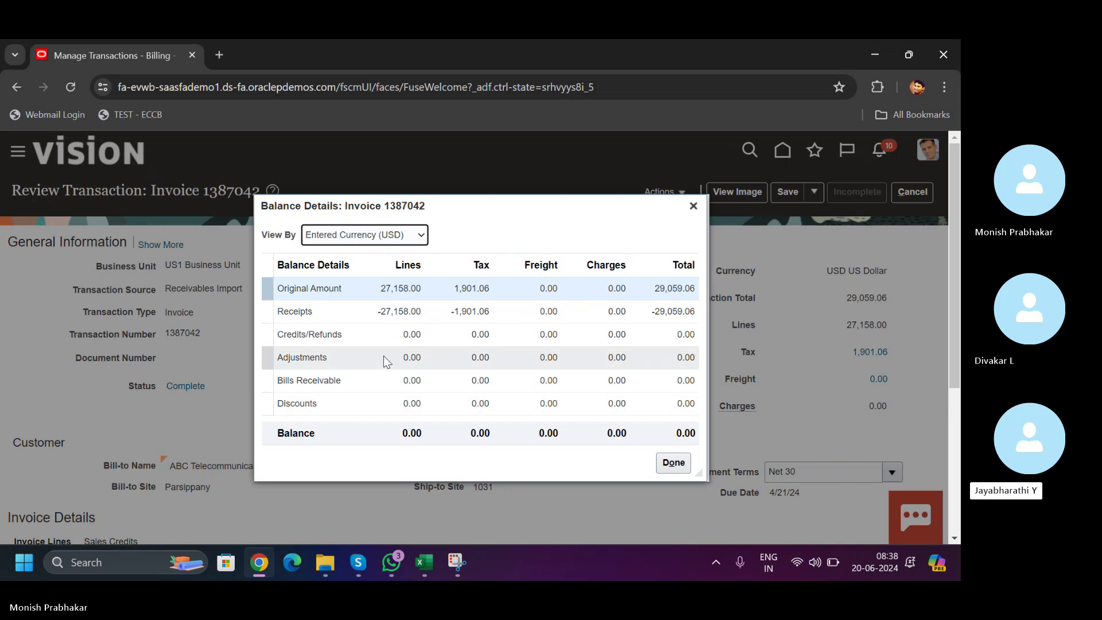
pyautogui.click(365, 323)
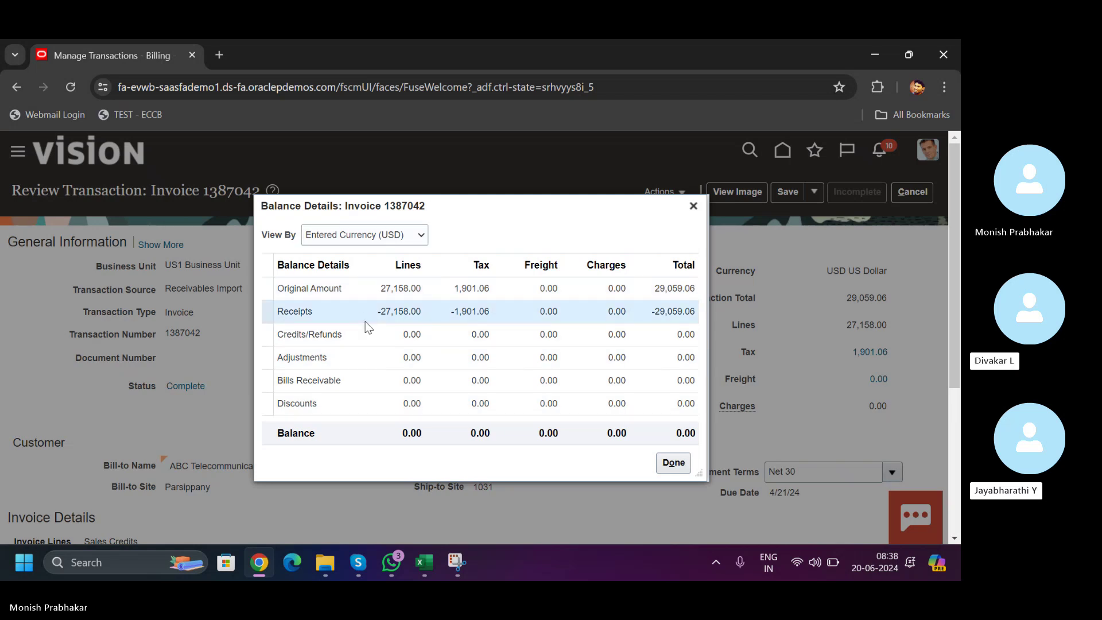
pyautogui.rightClick(367, 326)
pyautogui.press('Escape')
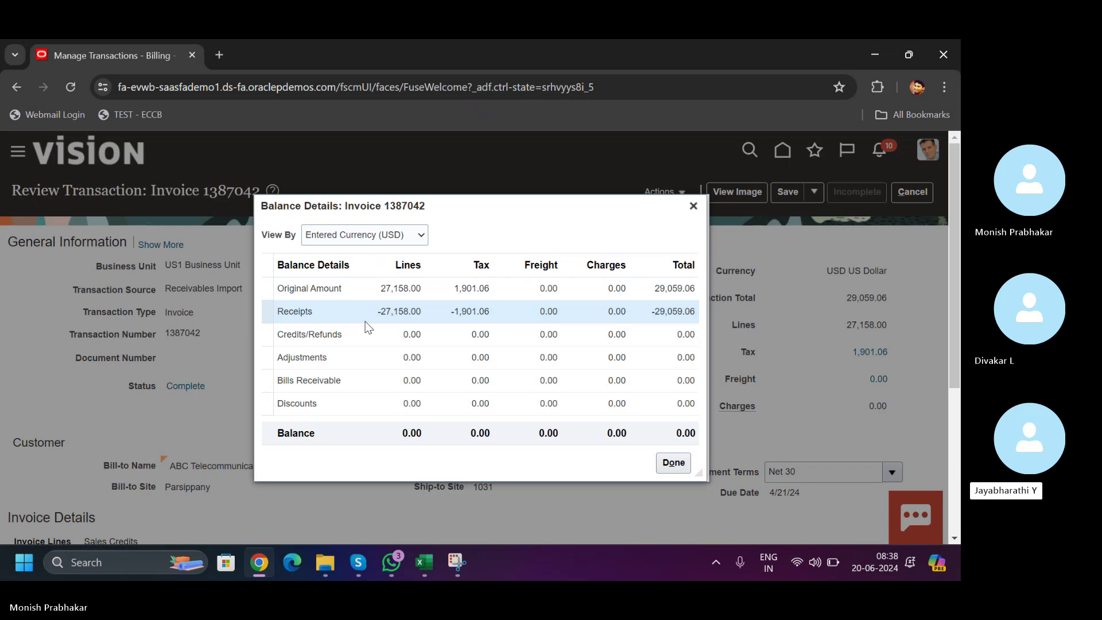
pyautogui.click(673, 462)
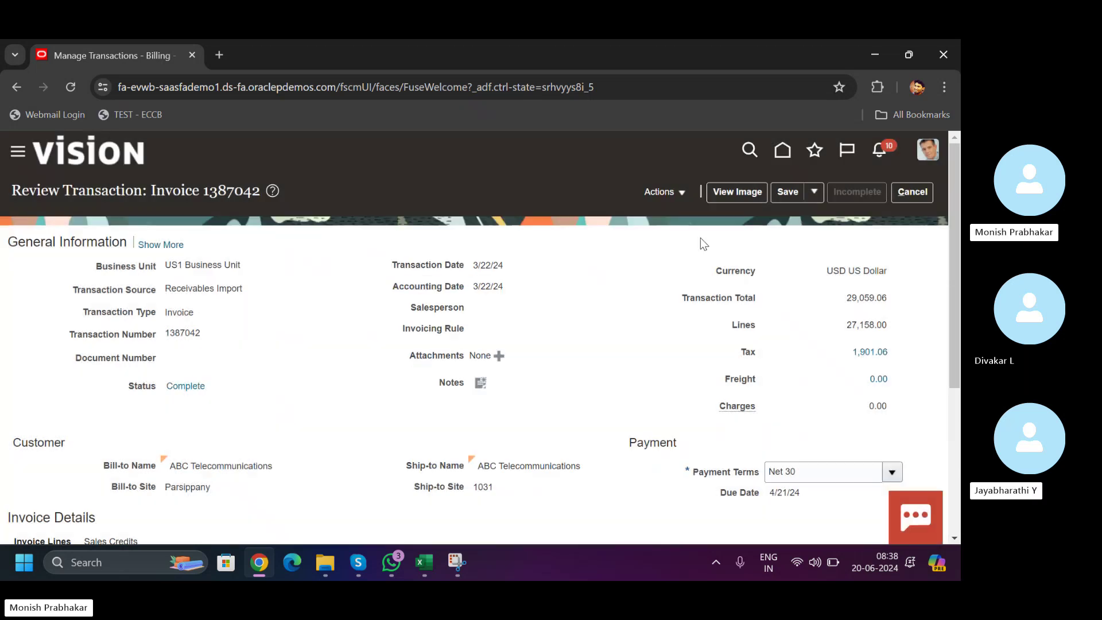
pyautogui.click(904, 199)
pyautogui.click(689, 311)
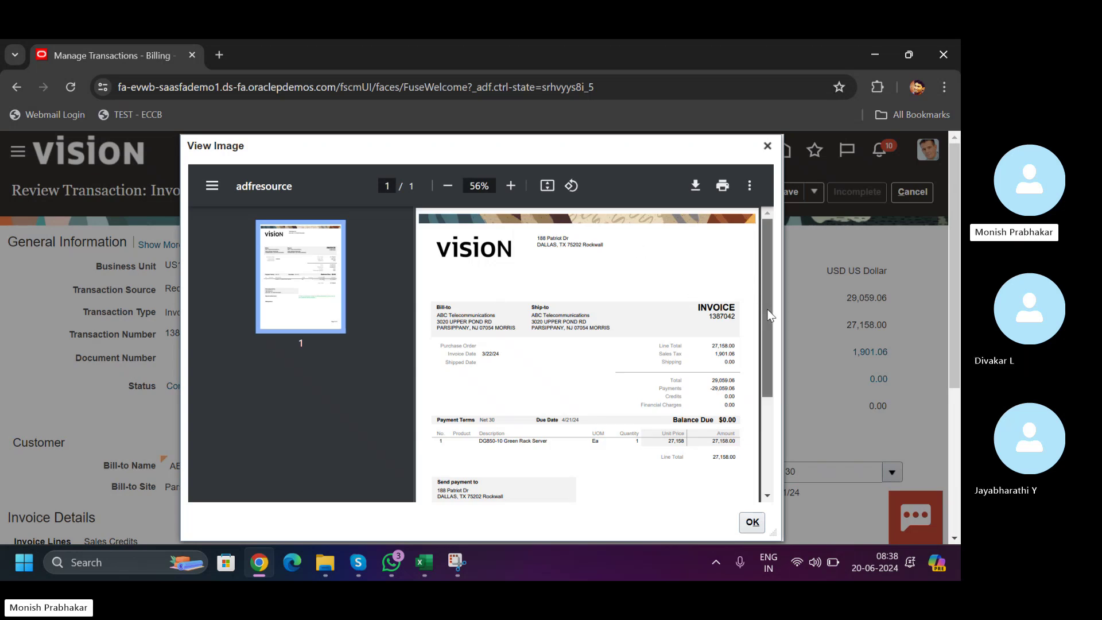
pyautogui.moveTo(770, 315); pyautogui.dragTo(765, 423)
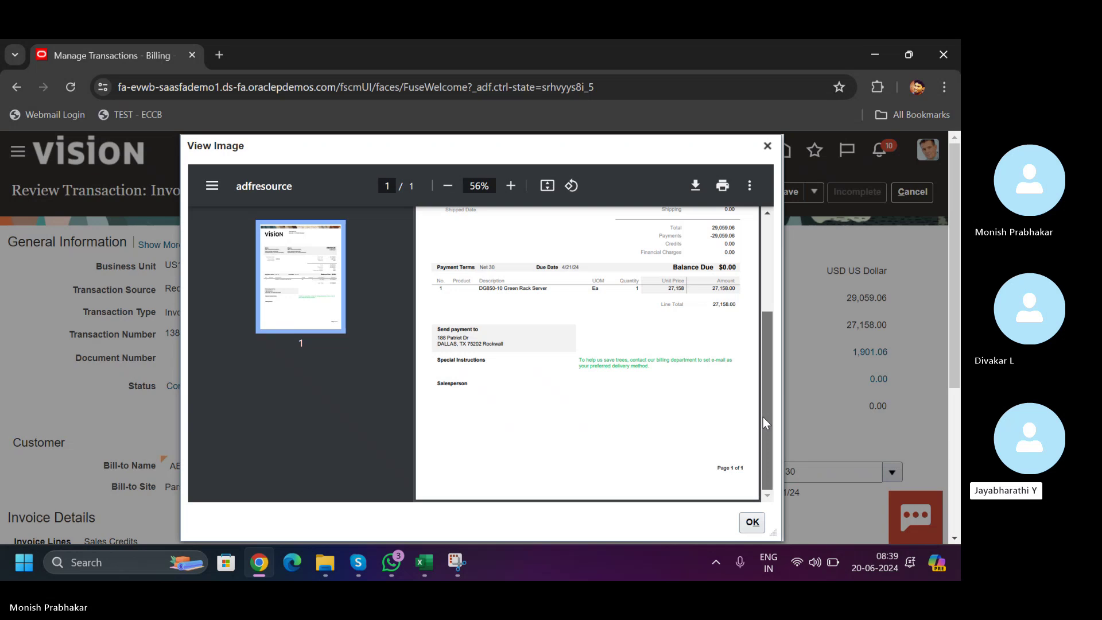
pyautogui.moveTo(763, 417); pyautogui.dragTo(761, 263)
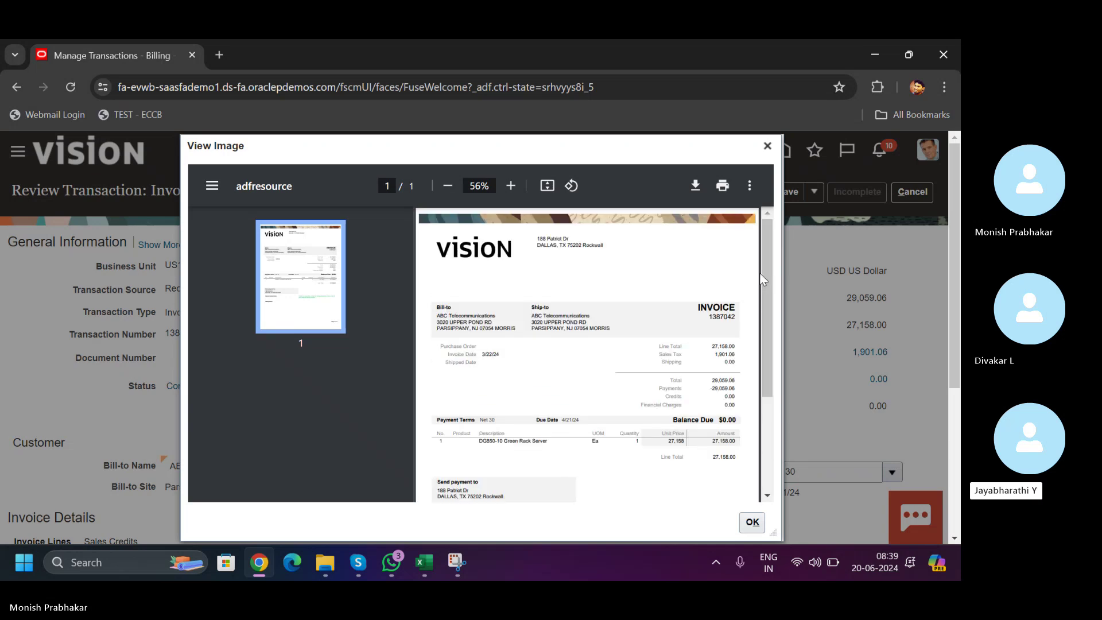
# - Leave invoice 1387042 without saving and return to the Billing work area
pyautogui.click(767, 145)
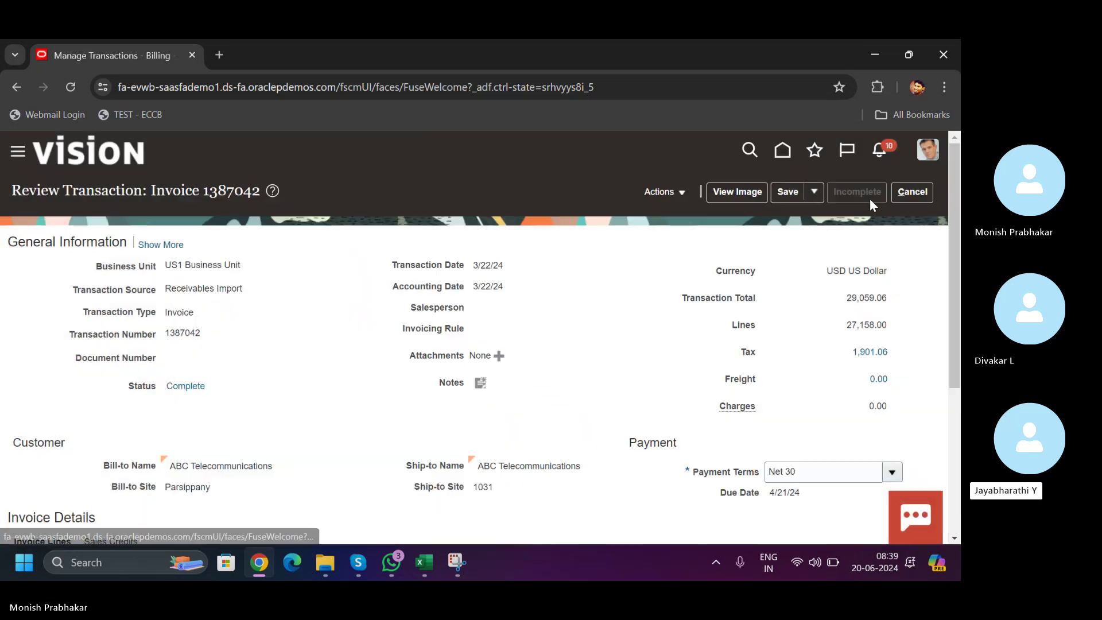
pyautogui.click(928, 192)
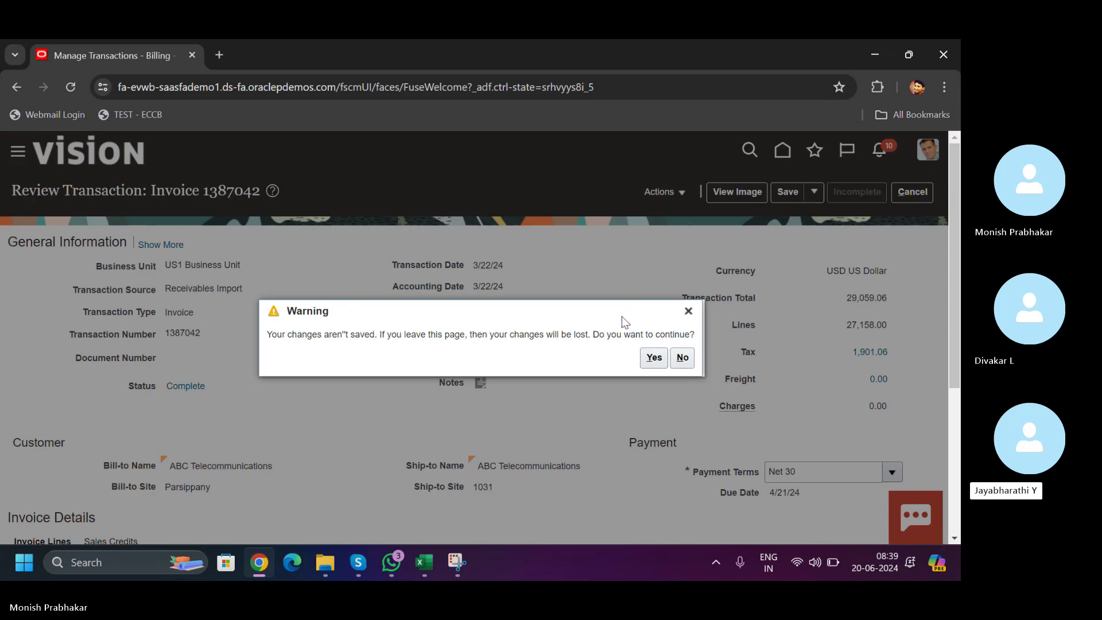
pyautogui.click(654, 361)
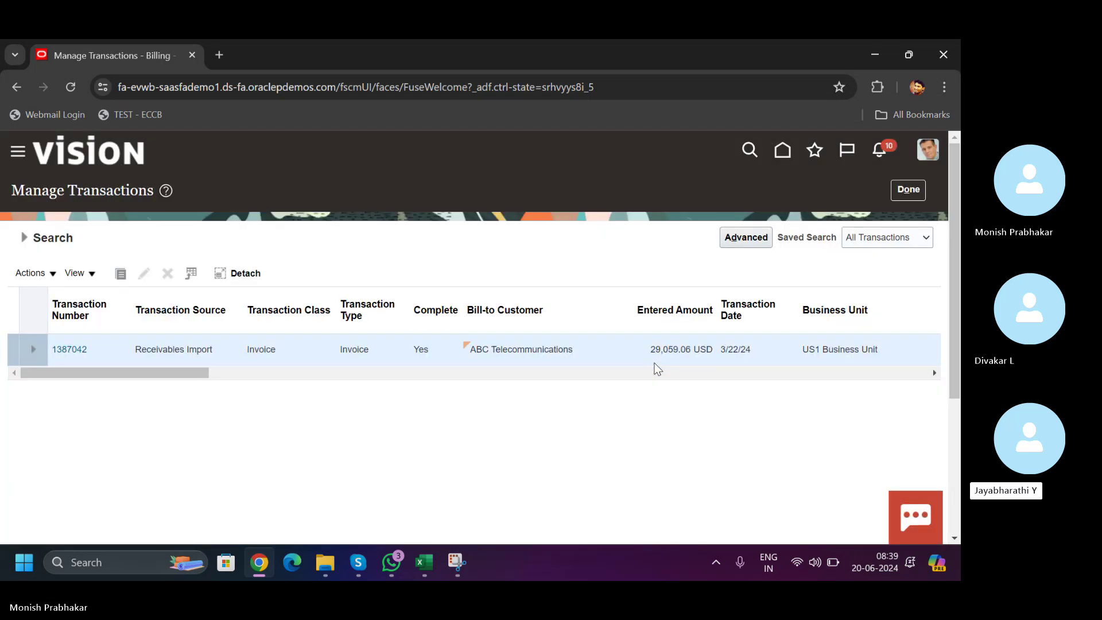
pyautogui.click(907, 189)
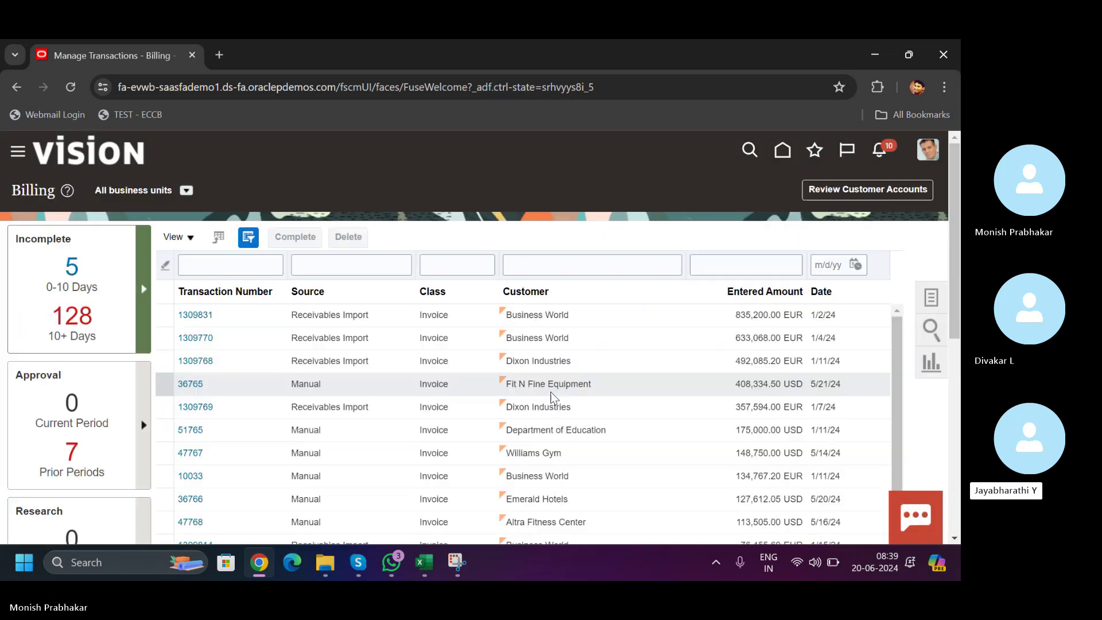
# - Open the Billing tasks panel, then switch to the Classroom workbook in Excel
pyautogui.click(931, 298)
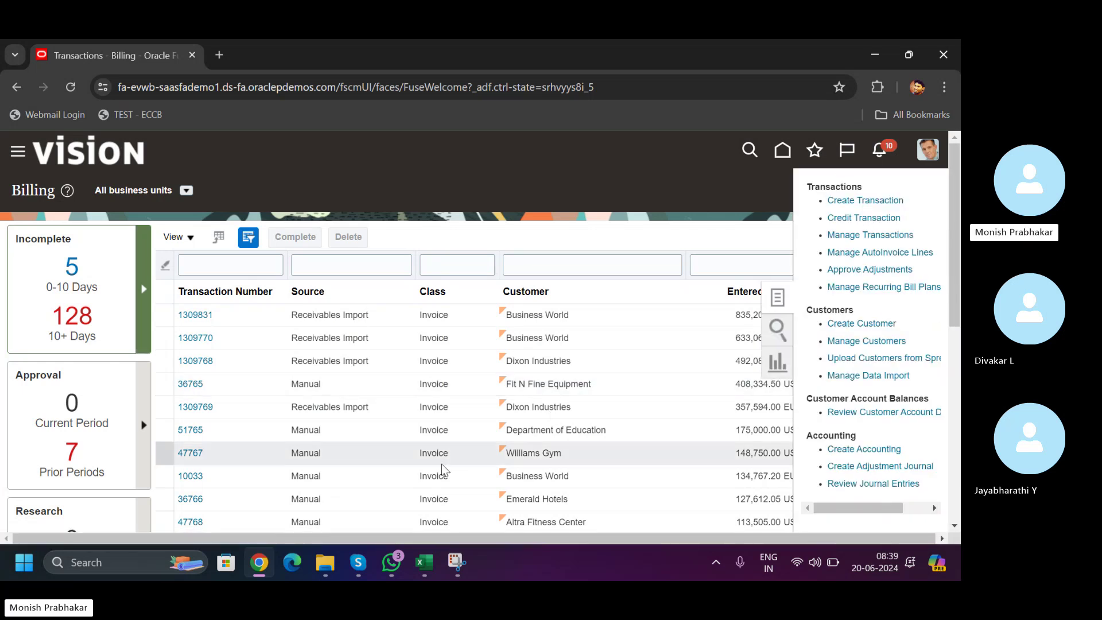
pyautogui.click(396, 566)
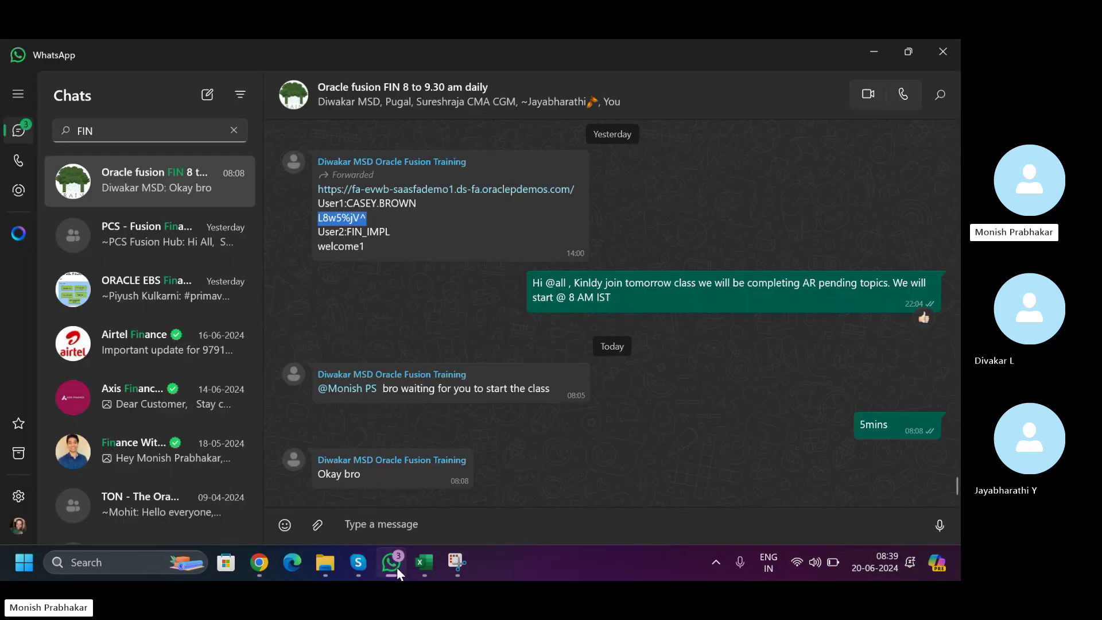
pyautogui.click(398, 567)
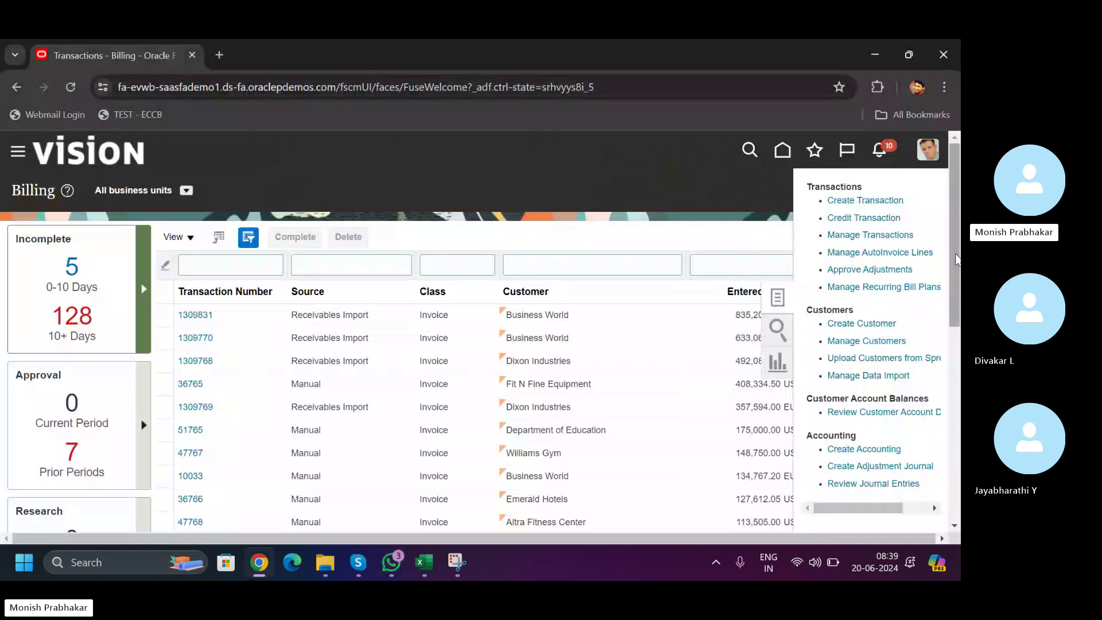
pyautogui.moveTo(957, 259)
pyautogui.mouseDown()
pyautogui.moveTo(950, 419)
pyautogui.moveTo(938, 430)
pyautogui.moveTo(942, 256)
pyautogui.mouseUp()
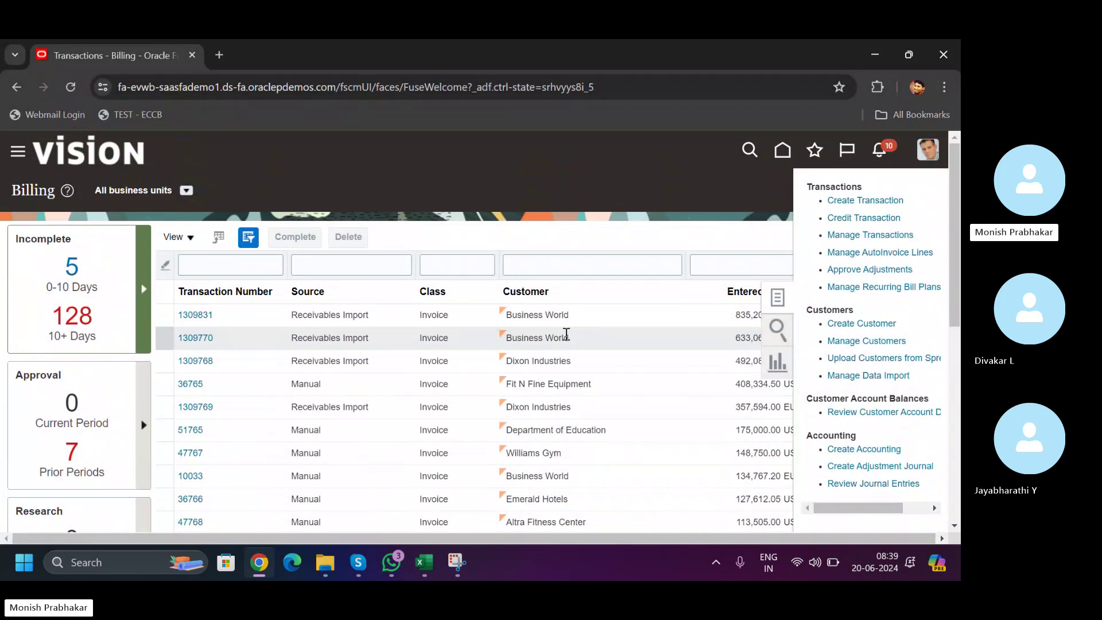
pyautogui.click(424, 563)
# - Enter the value 100 in the empty cell E83 on the AR sheet
pyautogui.click(381, 374)
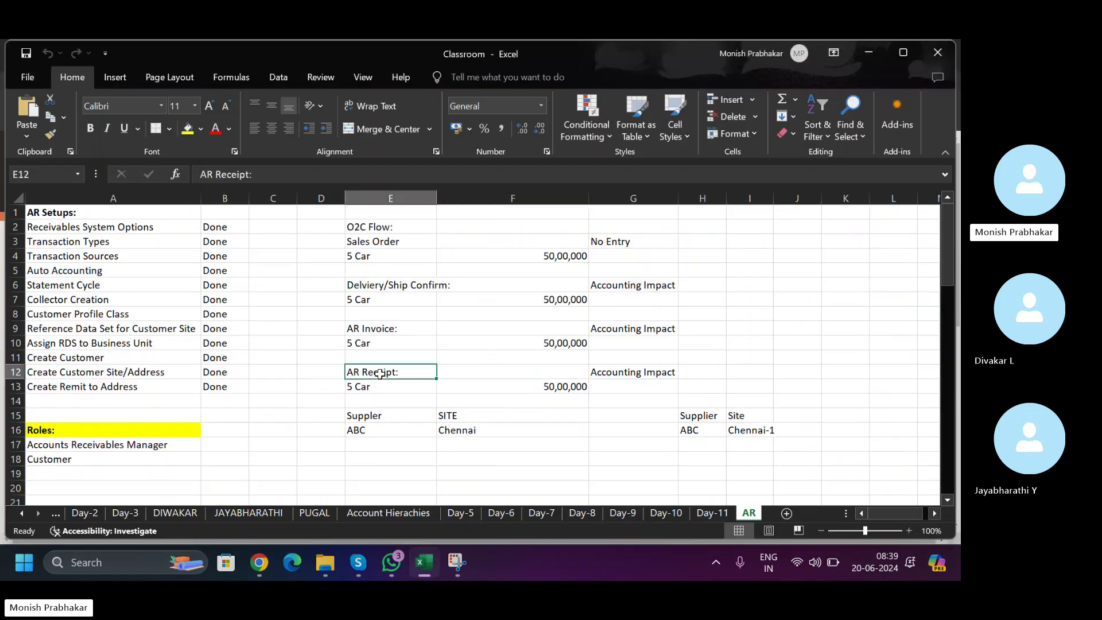
pyautogui.click(386, 416)
pyautogui.press('Down')
pyautogui.press('Down')
pyautogui.press('Down')
pyautogui.press('Down')
pyautogui.press('Down')
pyautogui.press('Down')
pyautogui.press('Down')
pyautogui.press('Down')
pyautogui.press('Down')
pyautogui.press('Down')
pyautogui.press('Down')
pyautogui.press('Down')
pyautogui.press('Down')
pyautogui.press('Down')
pyautogui.press('Down')
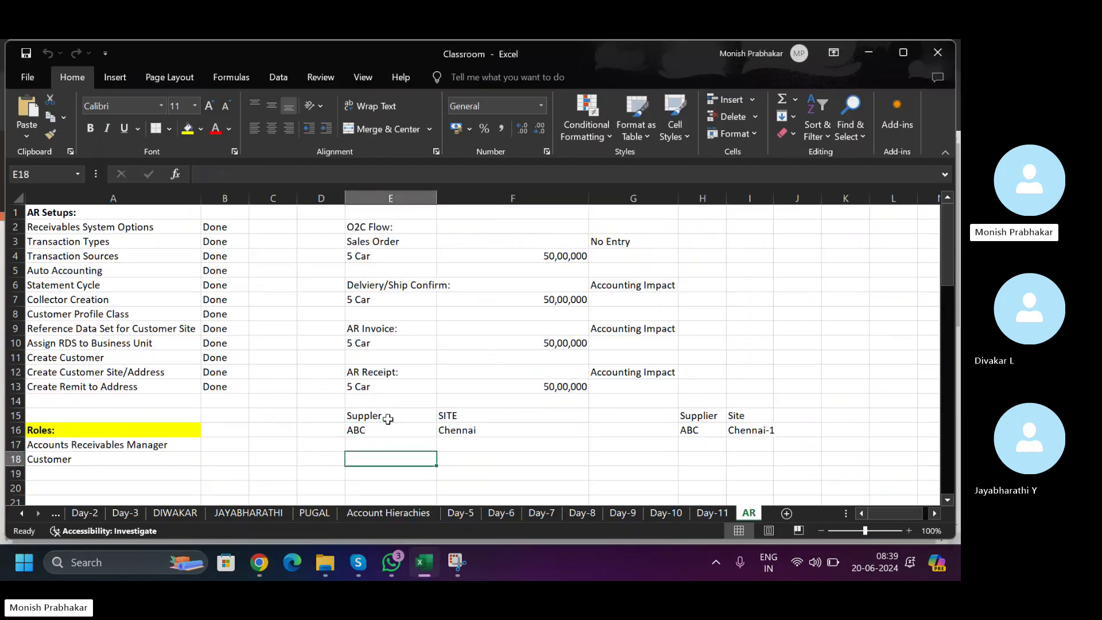
pyautogui.press('Down')
pyautogui.press('Down')
pyautogui.press('Down')
pyautogui.press('Down')
pyautogui.press('Down')
pyautogui.press('Down')
pyautogui.press('Down')
pyautogui.press('Down')
pyautogui.press('Down')
pyautogui.press('Down')
pyautogui.press('Down')
pyautogui.press('Down')
pyautogui.press('Down')
pyautogui.press('Down')
pyautogui.press('Down')
pyautogui.press('Down')
pyautogui.press('Down')
pyautogui.press('Down')
pyautogui.press('Down')
pyautogui.press('Down')
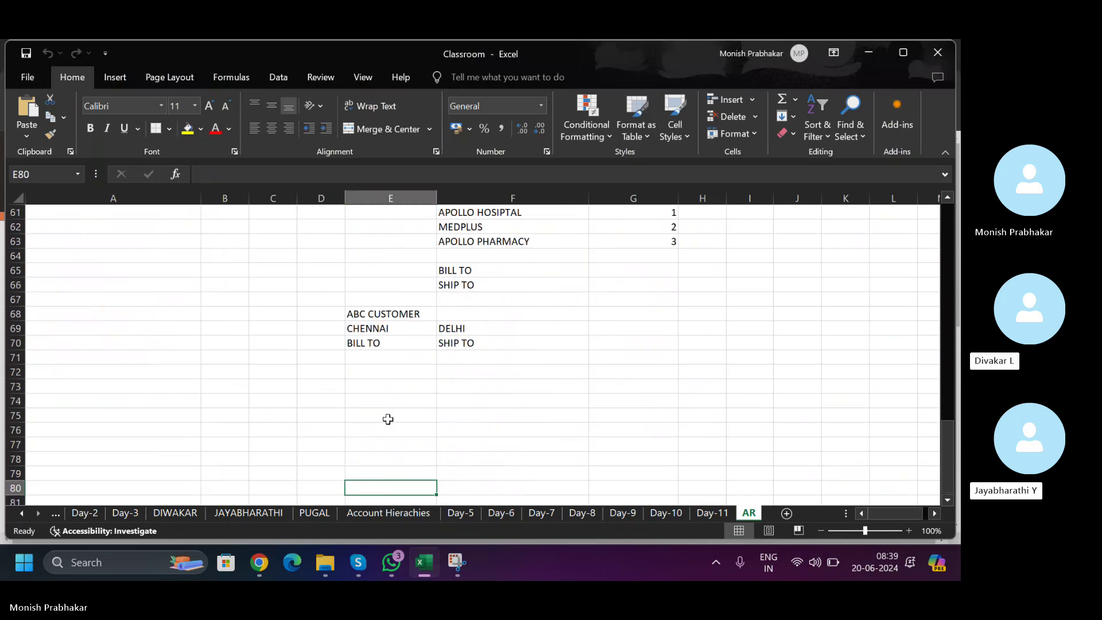
pyautogui.scroll(-3, 388, 401)
pyautogui.click(390, 240)
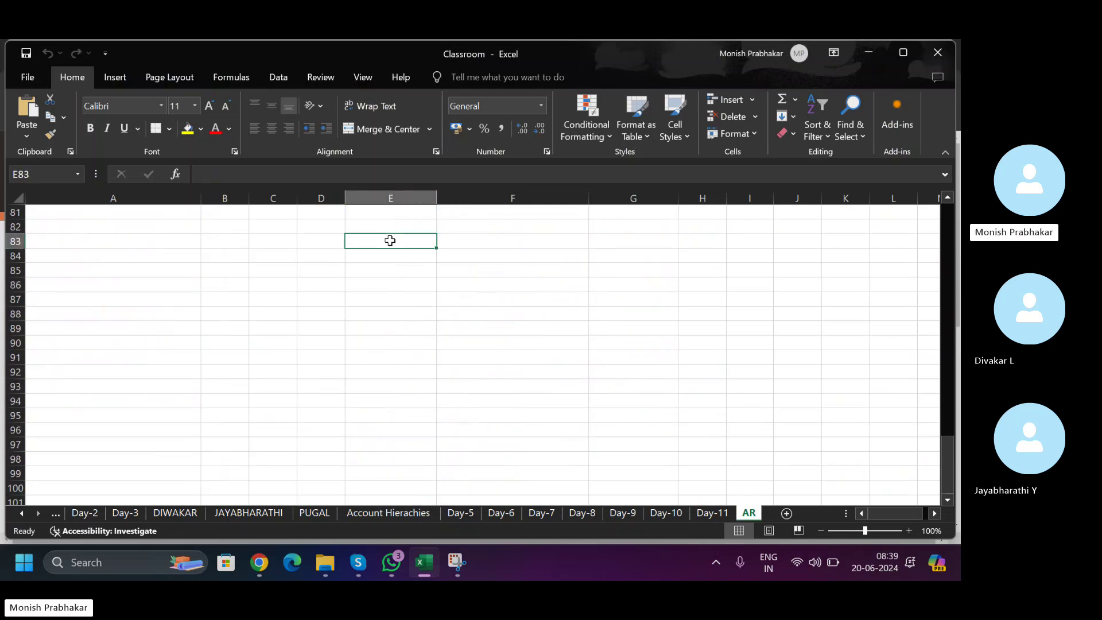
pyautogui.write('100')
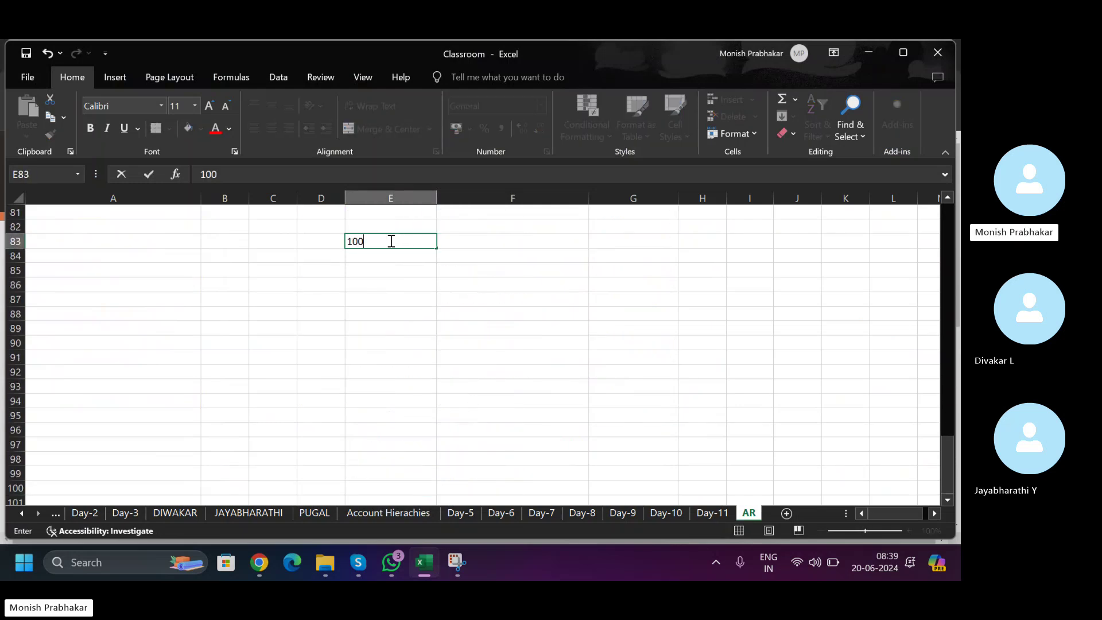
pyautogui.press('Return')
# - Label cell E82 'AR' directly above the 100
pyautogui.press('Up')
pyautogui.press('Up')
pyautogui.write('AR')
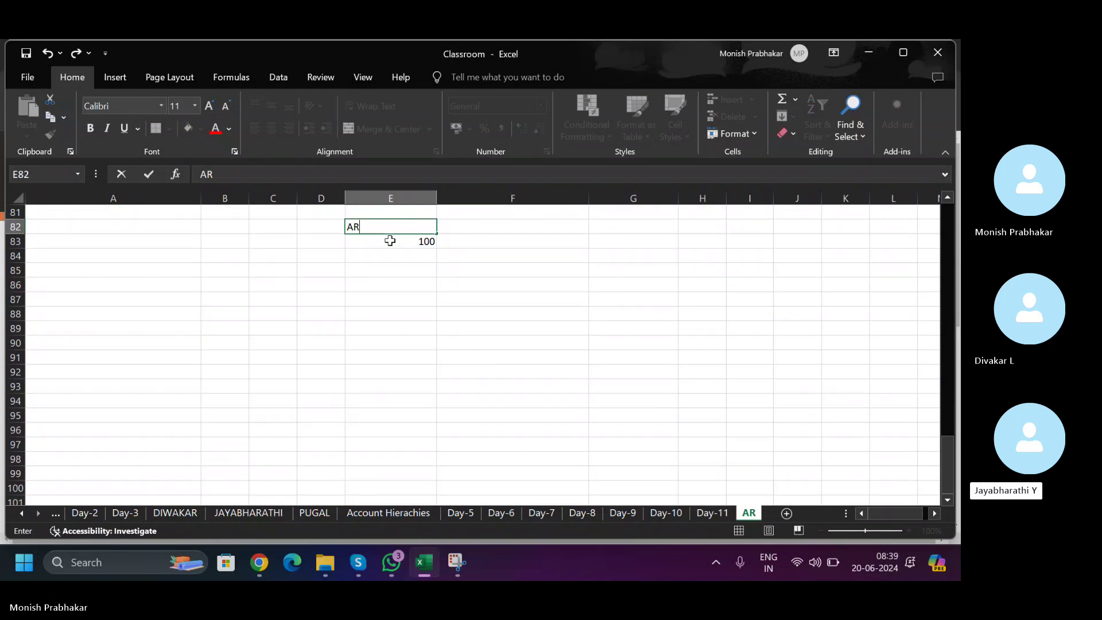
pyautogui.press('Return')
pyautogui.press('Up')
pyautogui.press('Right')
pyautogui.press('Left')
pyautogui.press('Down')
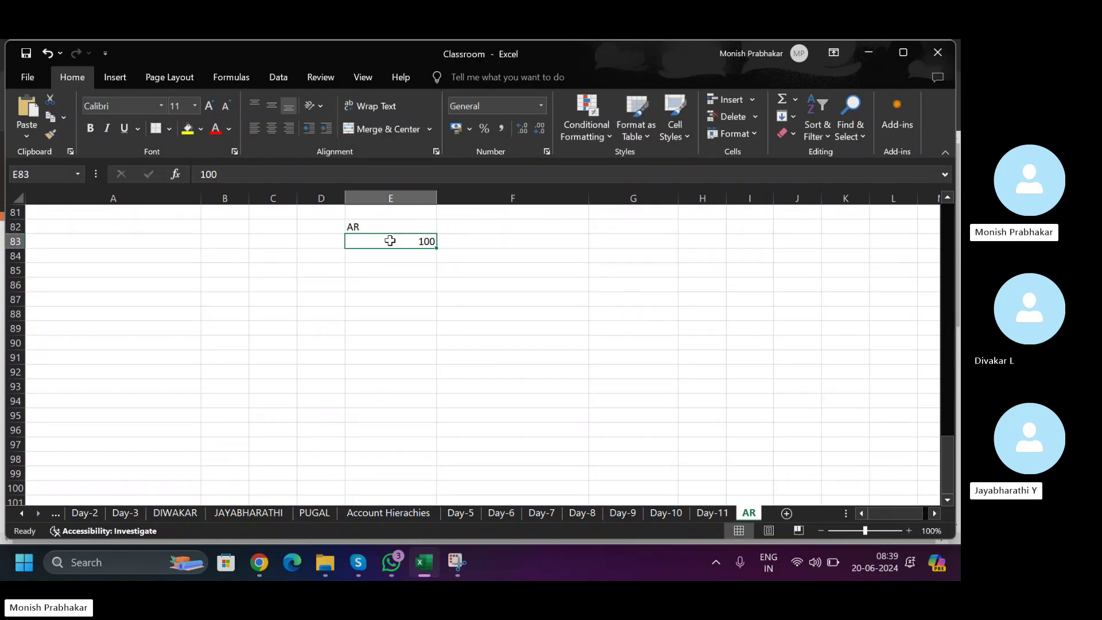
pyautogui.press('Right')
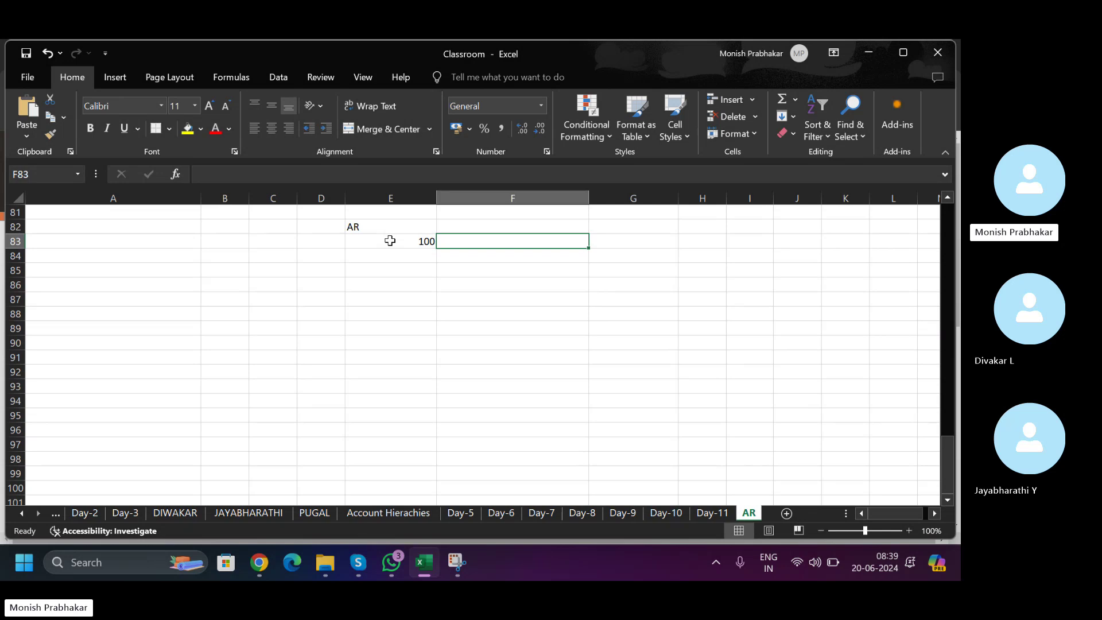
# - Enter BOA and then the bank account number below 100, left-aligning the number
pyautogui.press('Return')
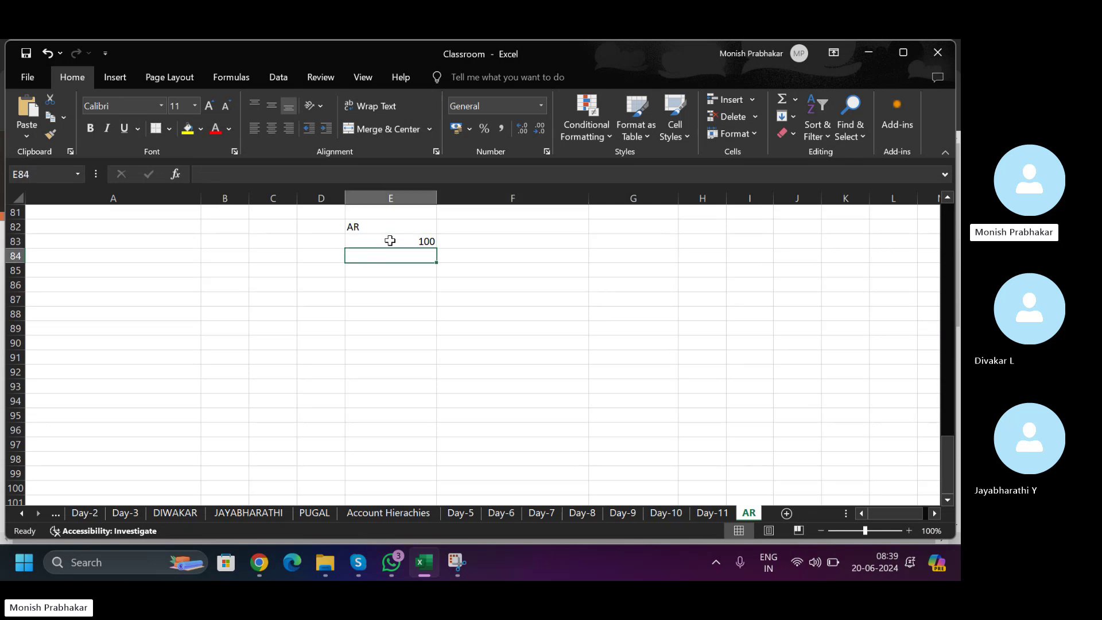
pyautogui.write('BOA')
pyautogui.press('Return')
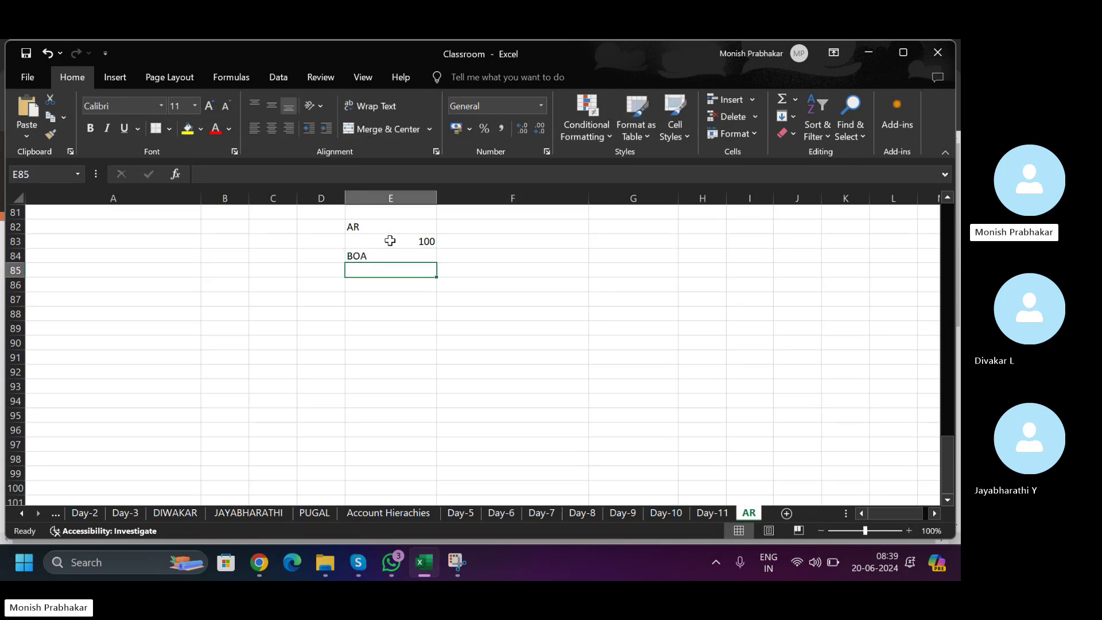
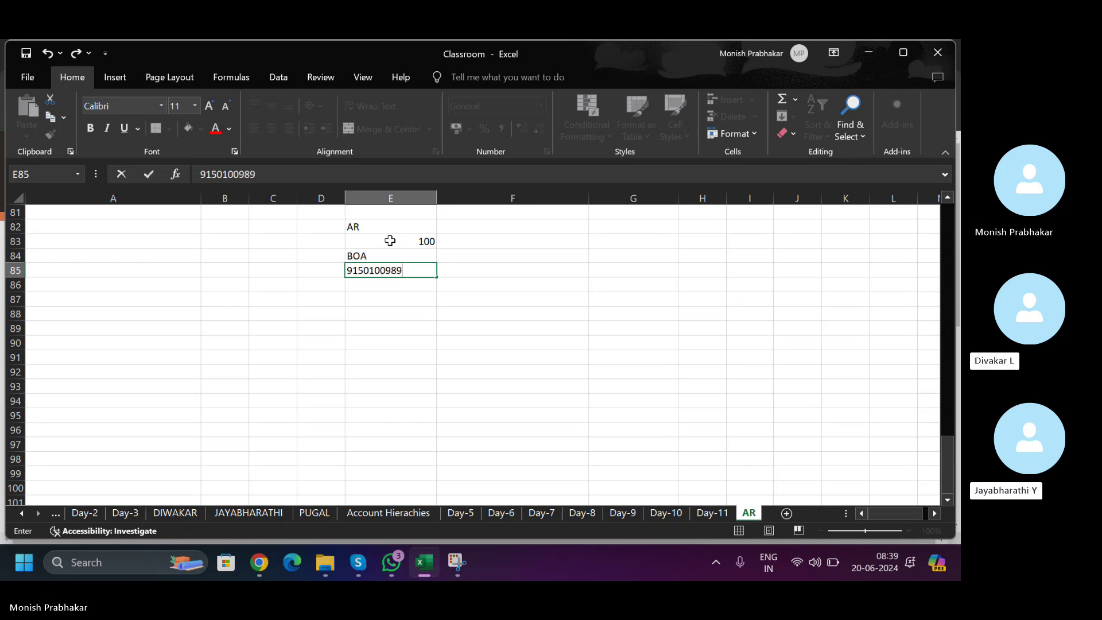
pyautogui.press('Return')
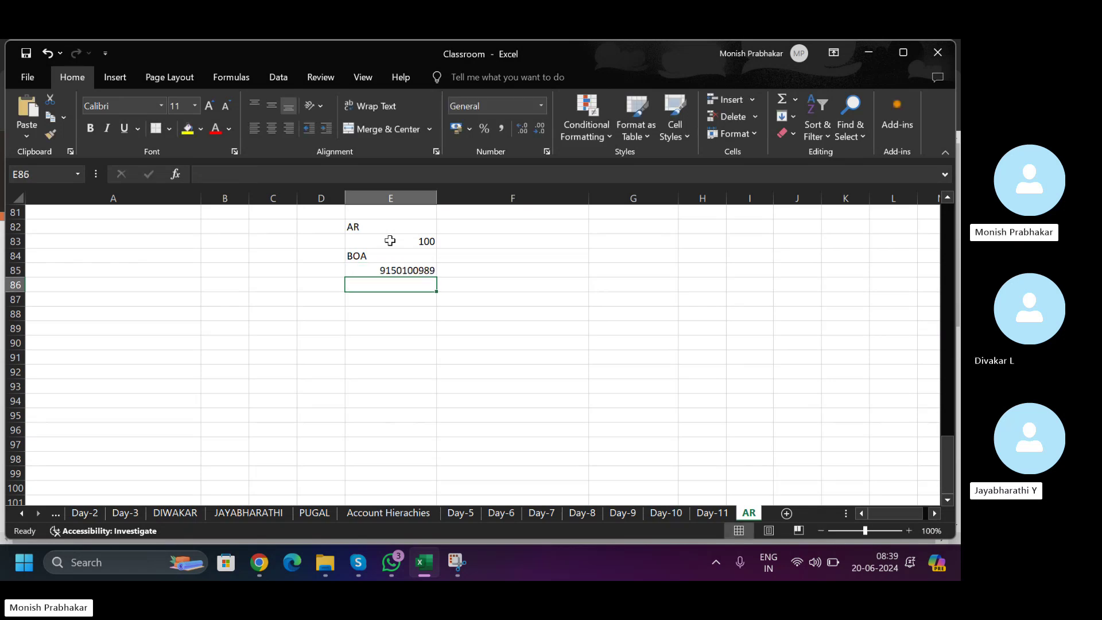
pyautogui.press('Up')
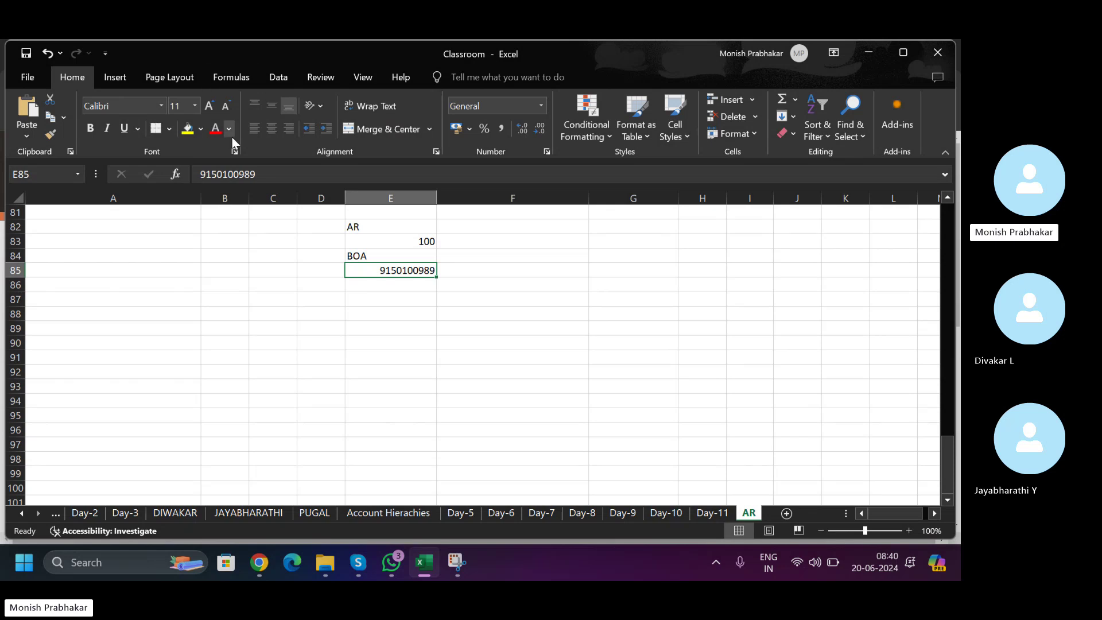
pyautogui.click(253, 128)
# - Add labels BANK NAME, A/C and TYPE in column D, with type value ACH
pyautogui.press('Left')
pyautogui.press('Up')
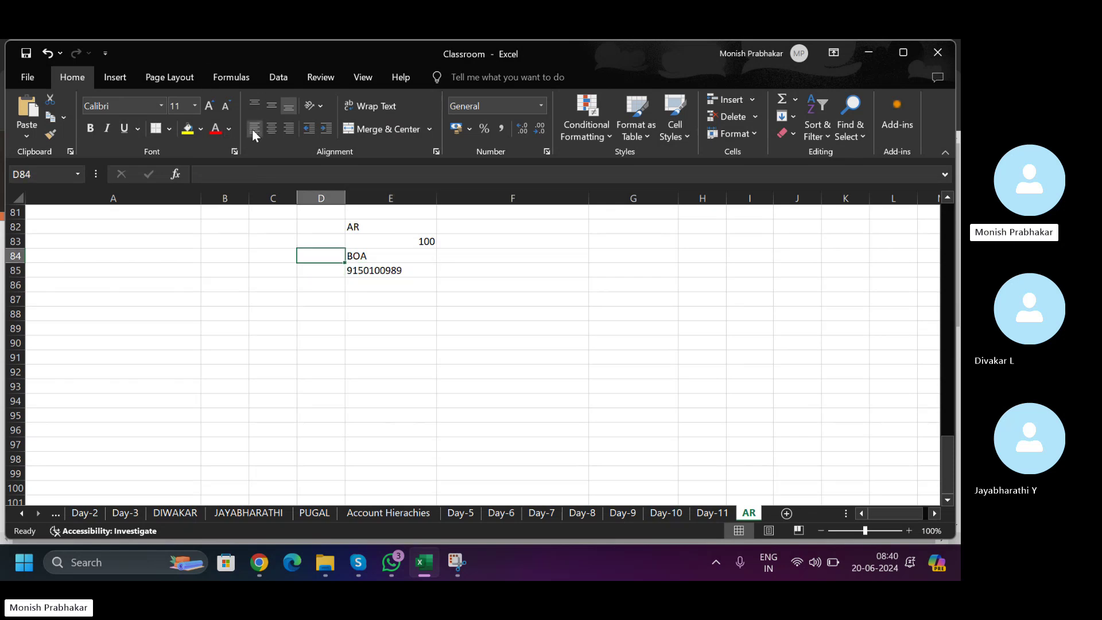
pyautogui.write('BANK NA')
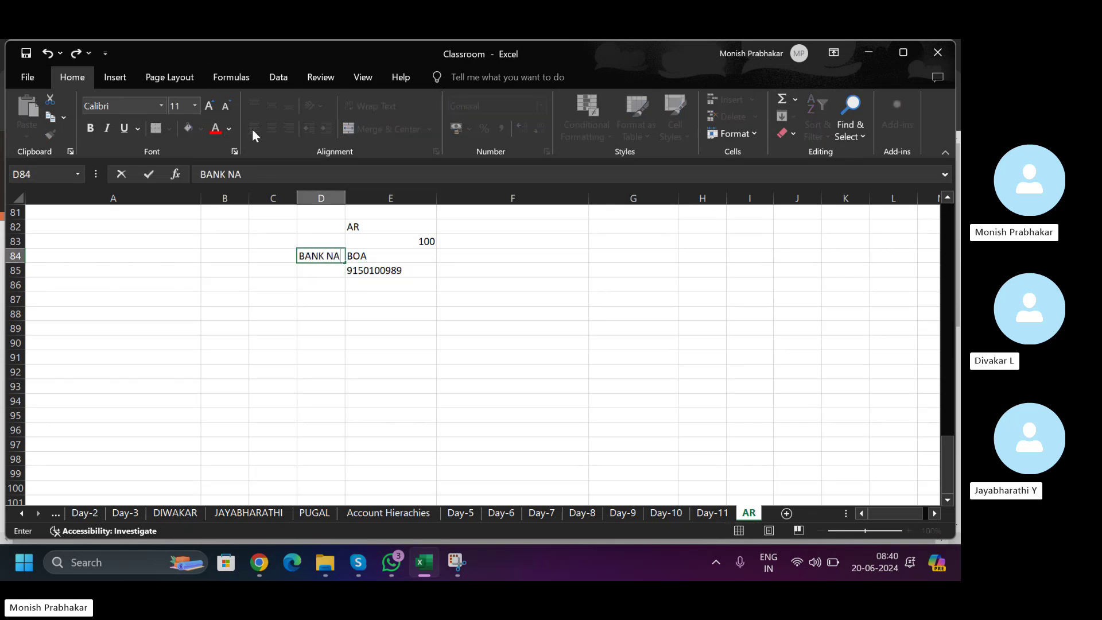
pyautogui.write('ME')
pyautogui.press('Return')
pyautogui.write('A/C')
pyautogui.press('Return')
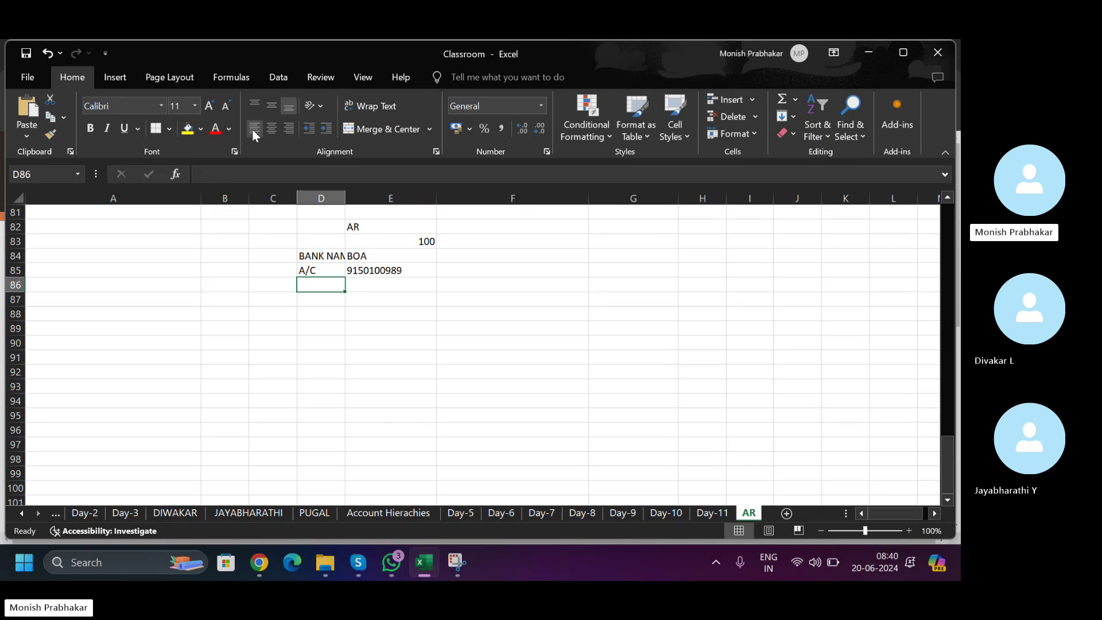
pyautogui.write('TYPE')
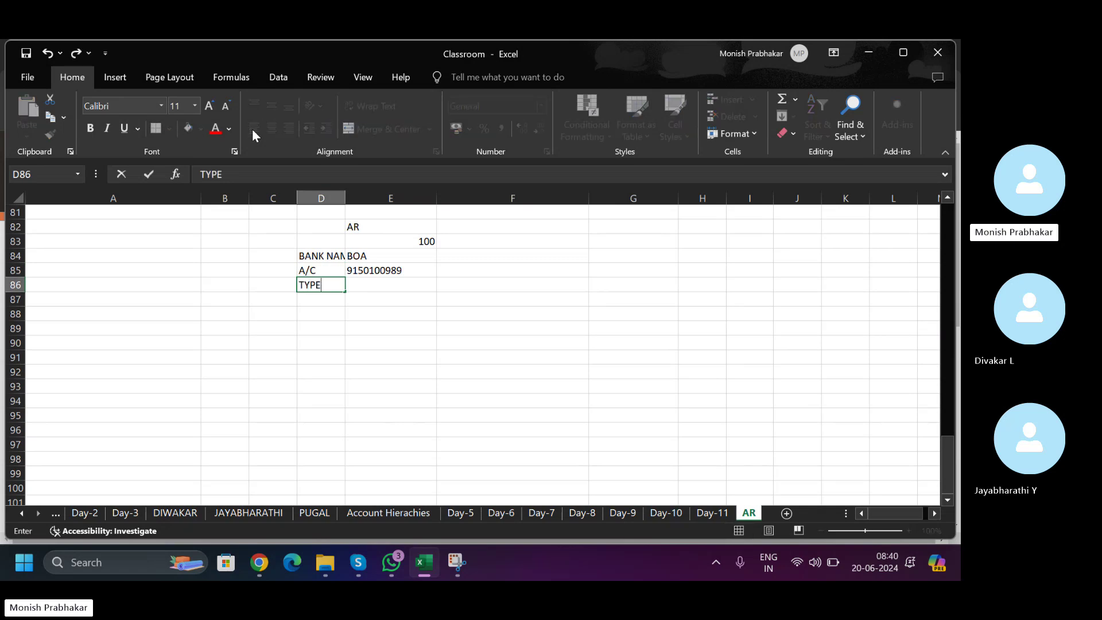
pyautogui.press('Tab')
pyautogui.write('ACH')
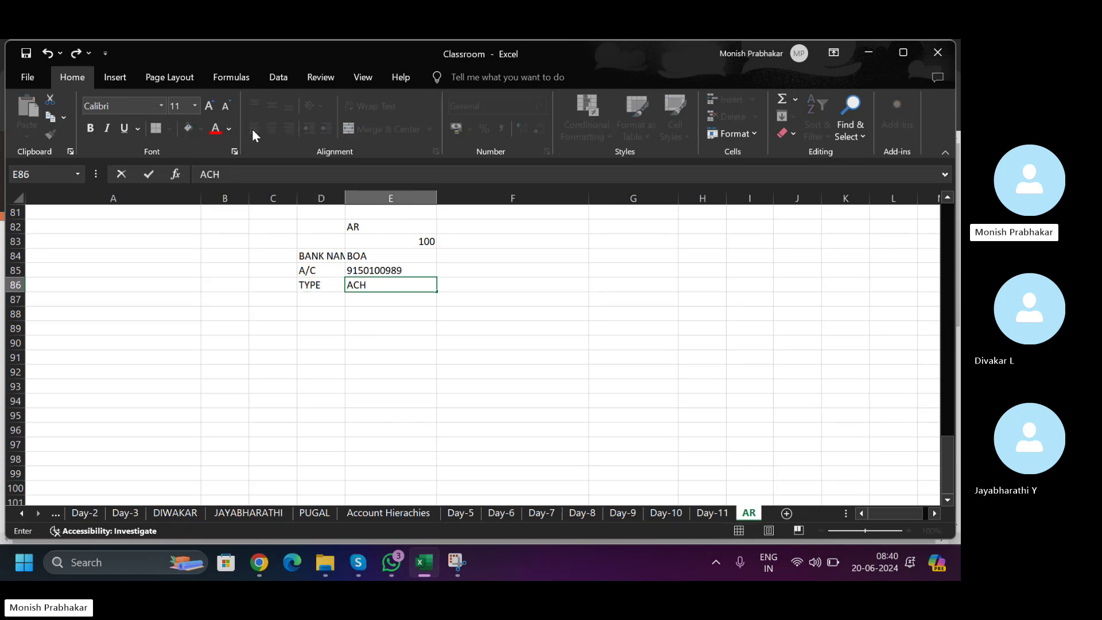
pyautogui.press('Return')
# - AutoFit column D so the BANK NAME label fits
pyautogui.press('Up')
pyautogui.press('Up')
pyautogui.press('Up')
pyautogui.hotkey('shift', 'Down')
pyautogui.hotkey('shift', 'Down')
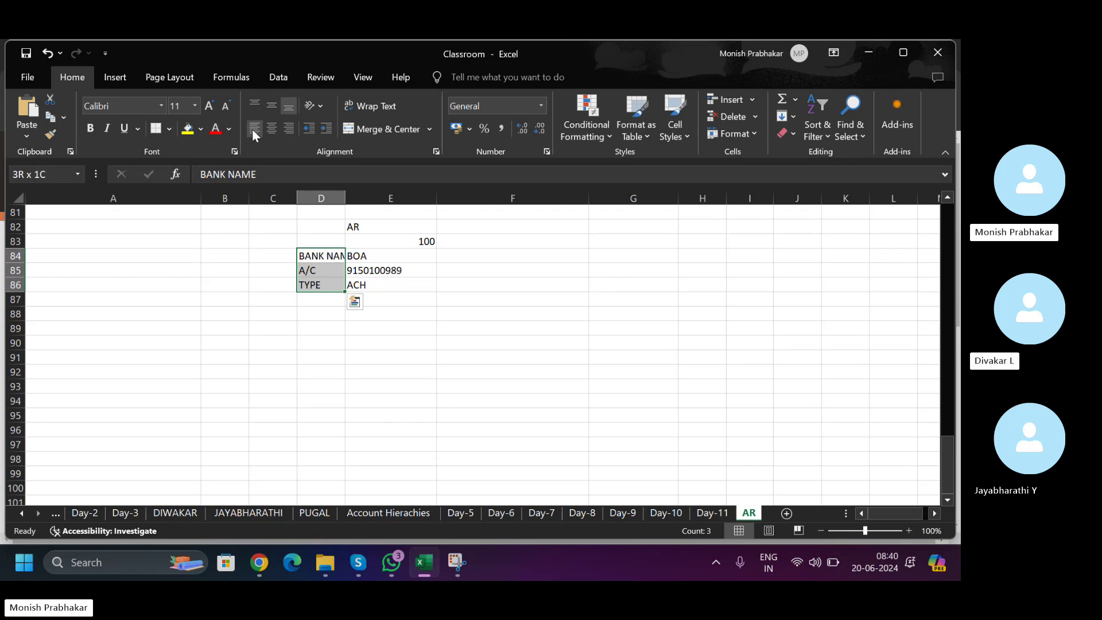
pyautogui.hotkey('alt', 'h')
pyautogui.press('o')
pyautogui.press('i')
# - Insert a blank row above the bank details and centre the AR heading
pyautogui.press('Right')
pyautogui.hotkey('shift', 'Down')
pyautogui.hotkey('shift', 'Down')
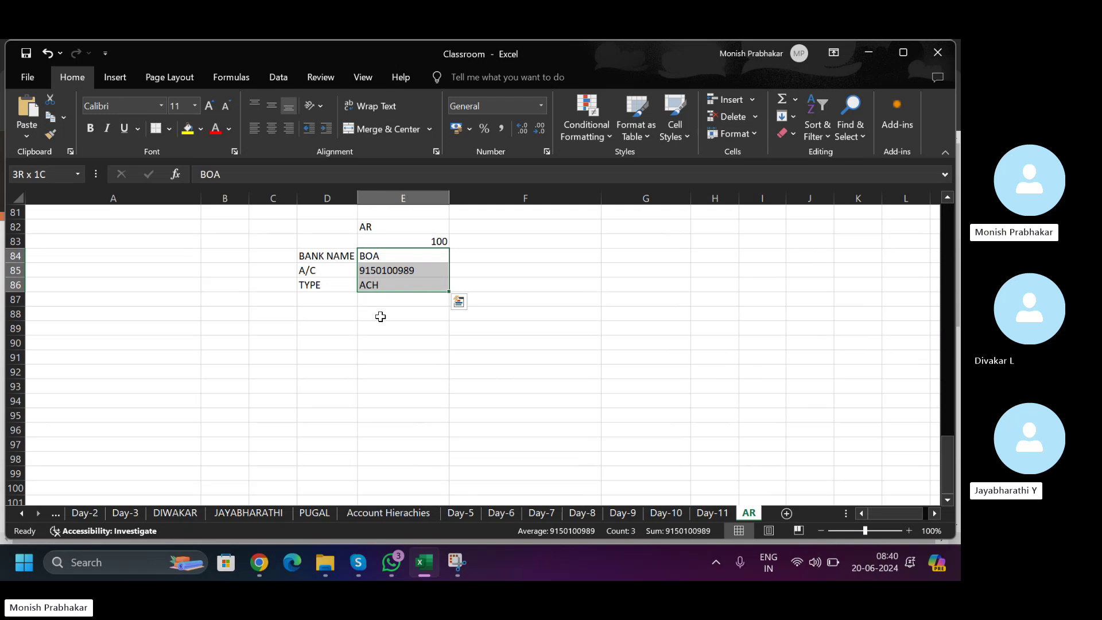
pyautogui.hotkey('shift', 'space')
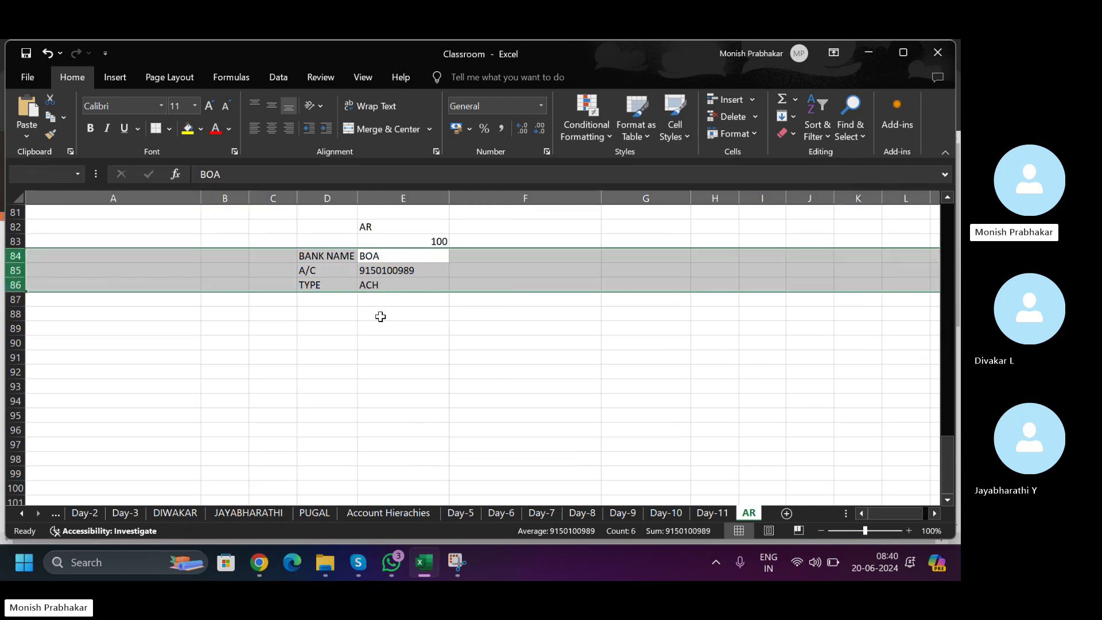
pyautogui.press('Right')
pyautogui.press('Down')
pyautogui.press('Left')
pyautogui.press('Up')
pyautogui.hotkey('shift', 'space')
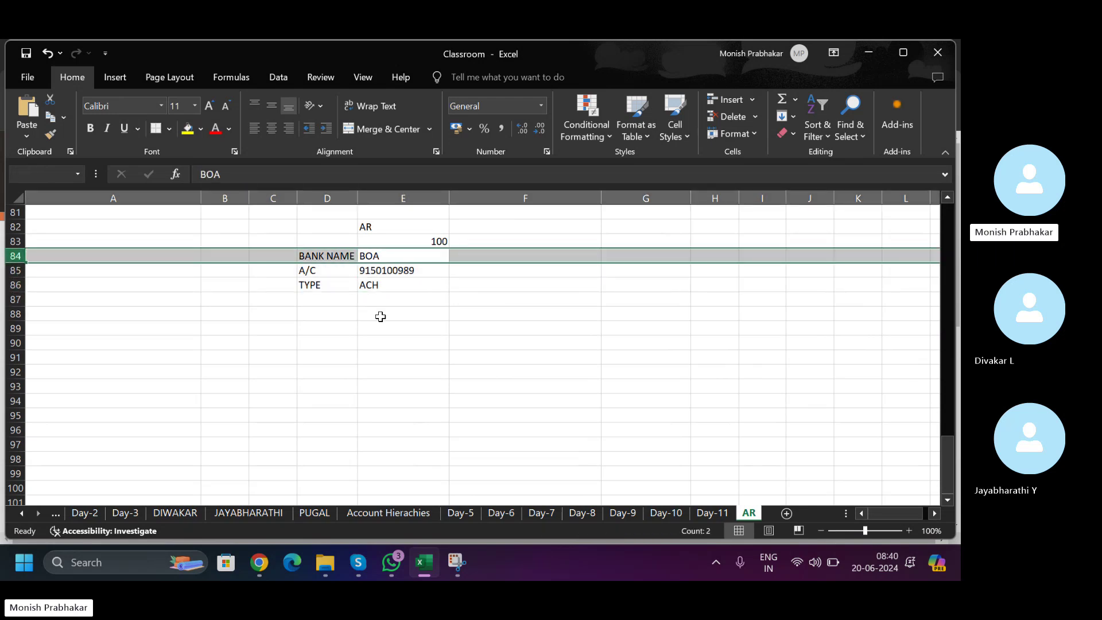
pyautogui.hotkey('ctrl', 'shift', '=')
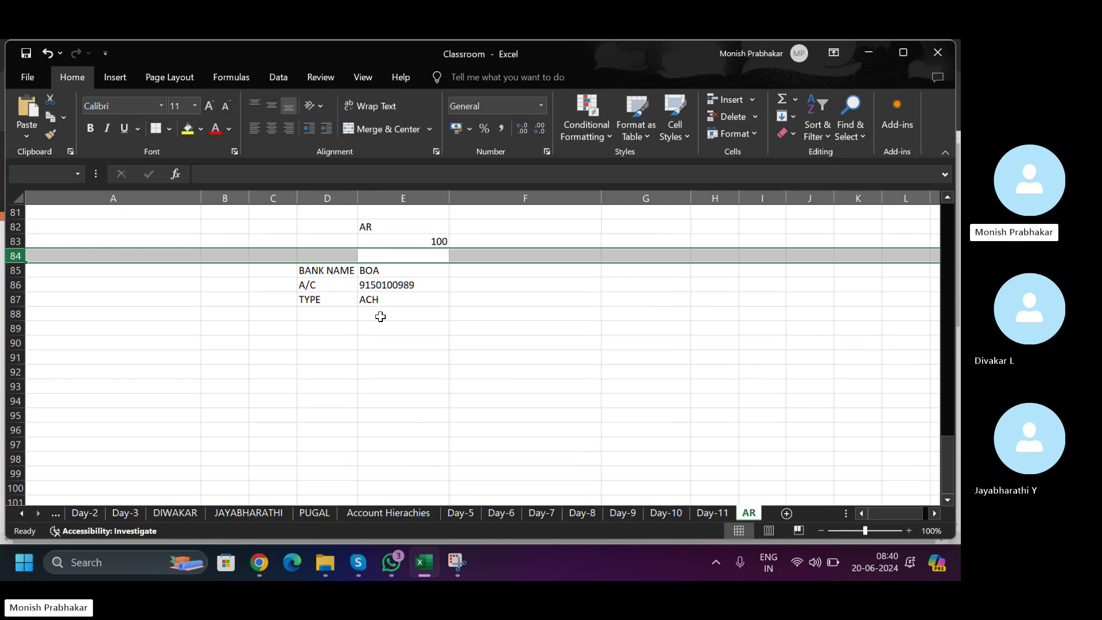
pyautogui.press('Up')
pyautogui.press('Up')
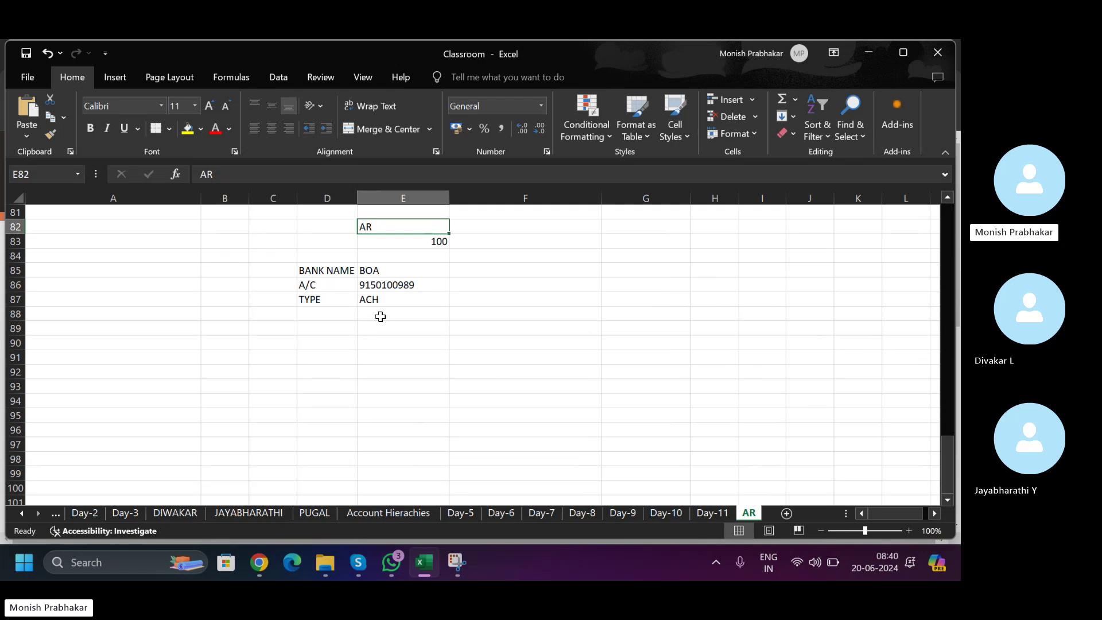
pyautogui.click(273, 126)
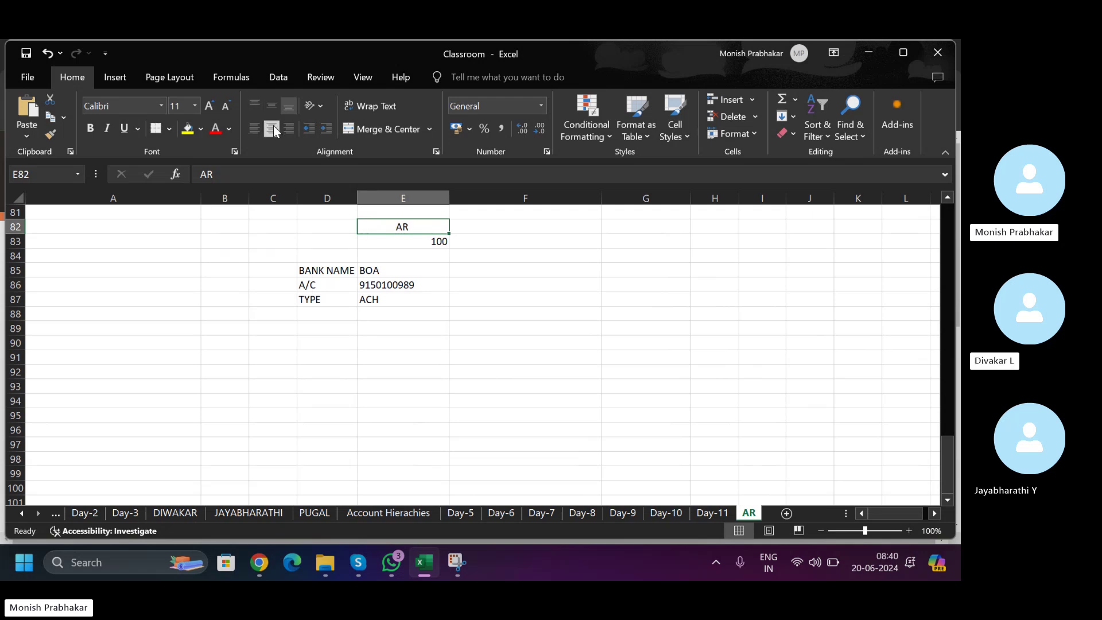
# - Enter LOCKBOX and move it to G82 beside the AR heading
pyautogui.press('Right')
pyautogui.press('Right')
pyautogui.press('Down')
pyautogui.press('Down')
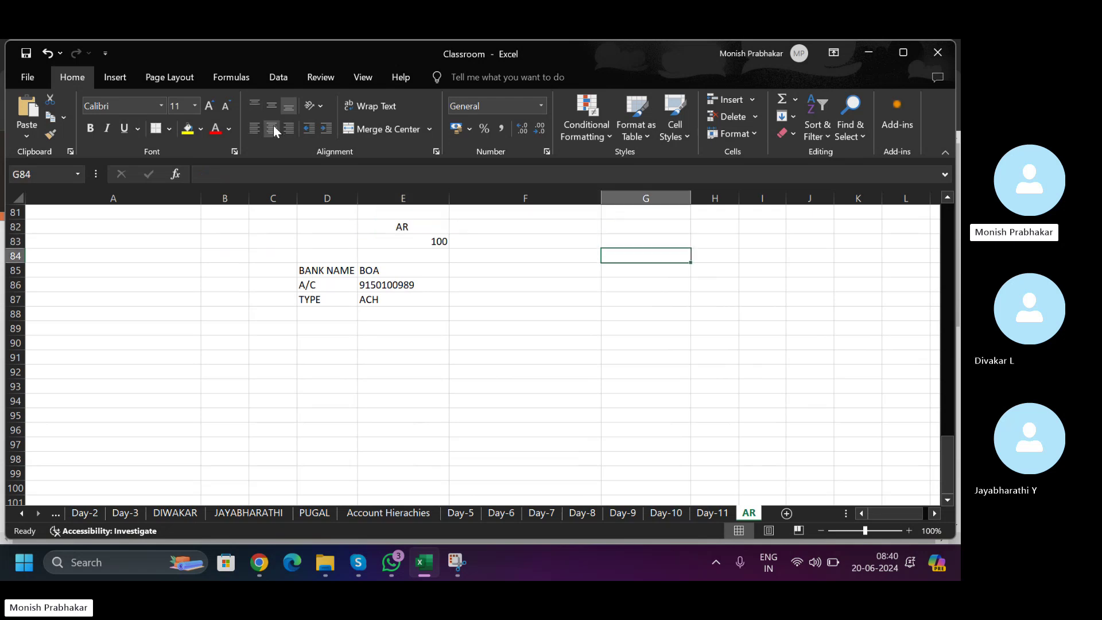
pyautogui.press('Left')
pyautogui.press('Up')
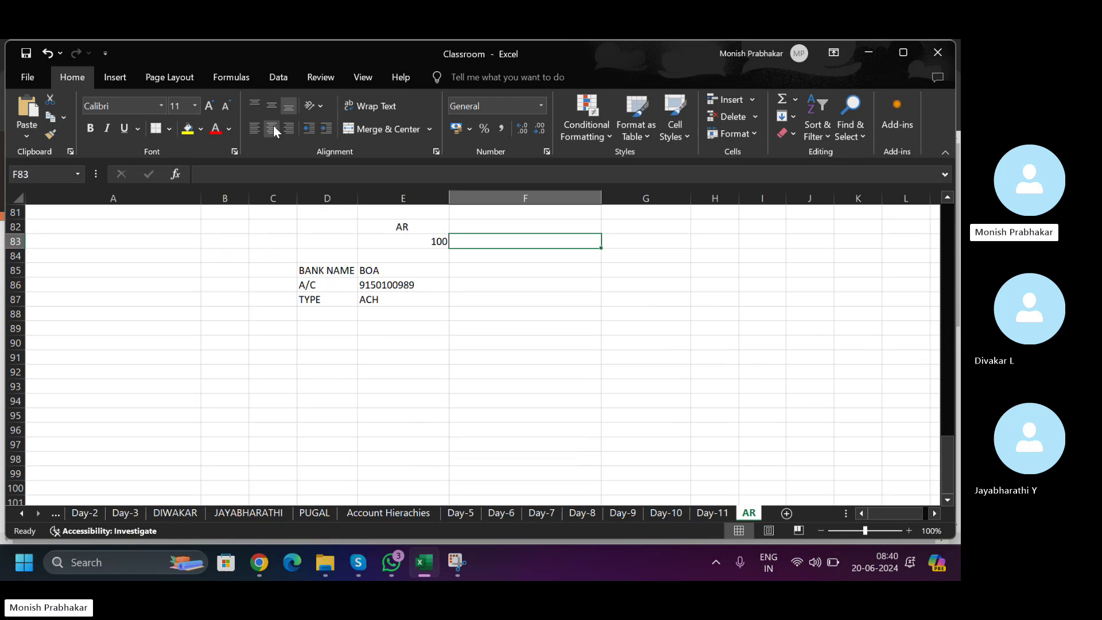
pyautogui.write('LOCKBOX')
pyautogui.press('Return')
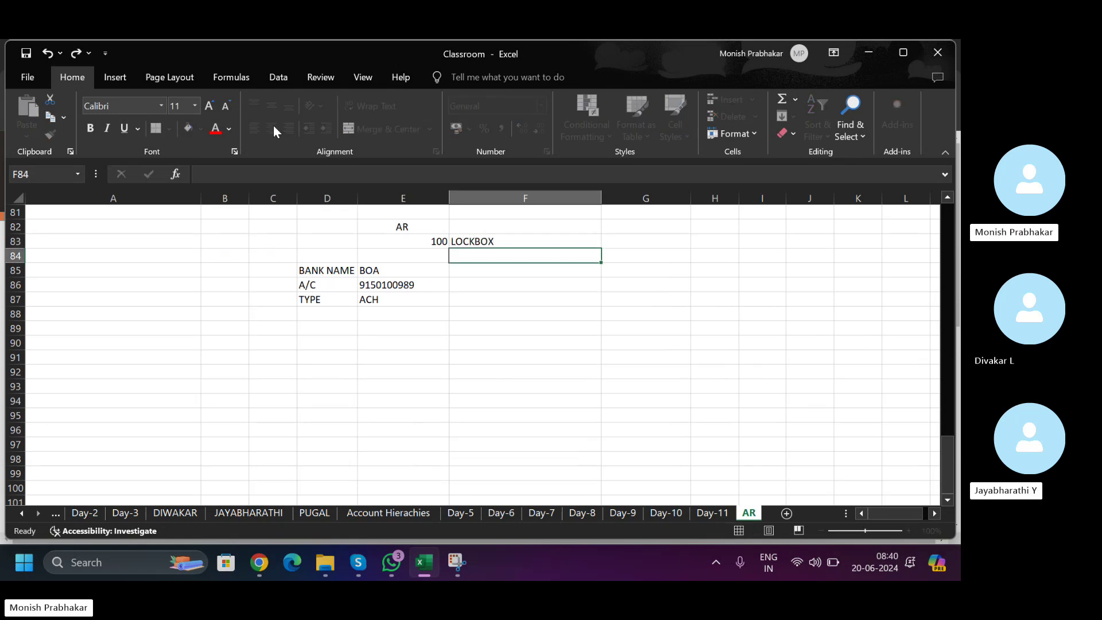
pyautogui.press('Up')
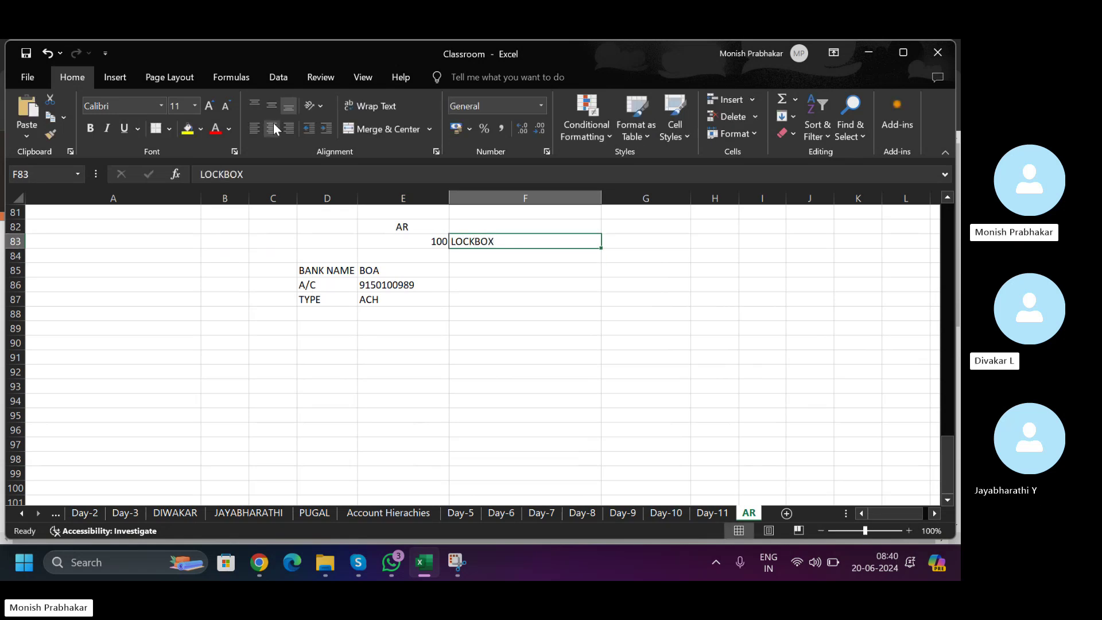
pyautogui.hotkey('ctrl', 'x')
pyautogui.press('Up')
pyautogui.press('Right')
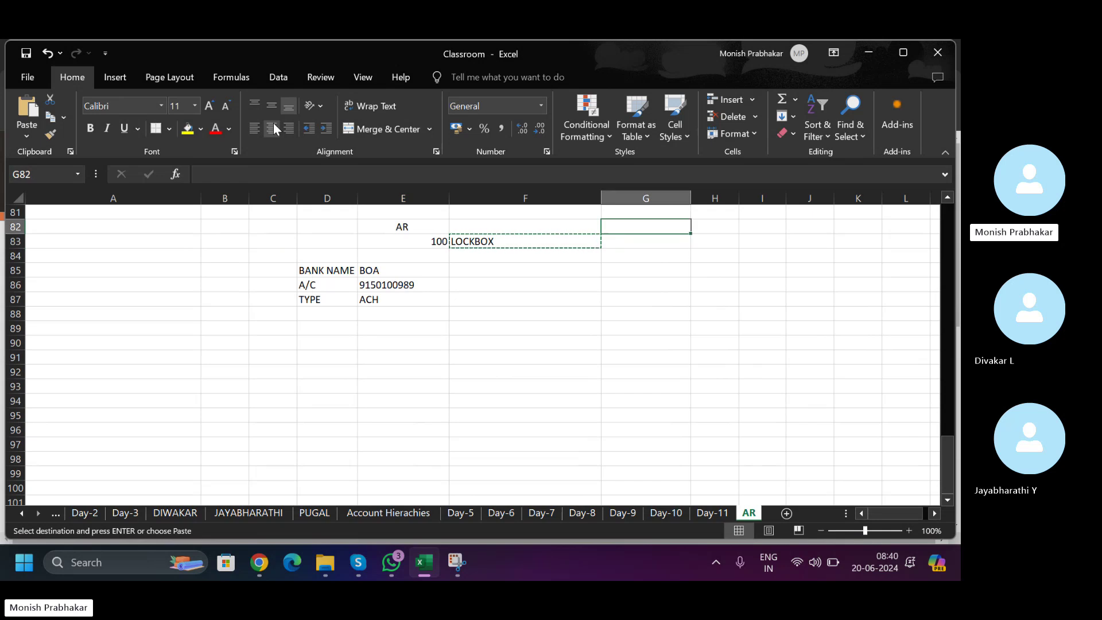
pyautogui.hotkey('ctrl', 'v')
pyautogui.press('Left')
pyautogui.press('Left')
pyautogui.press('Down')
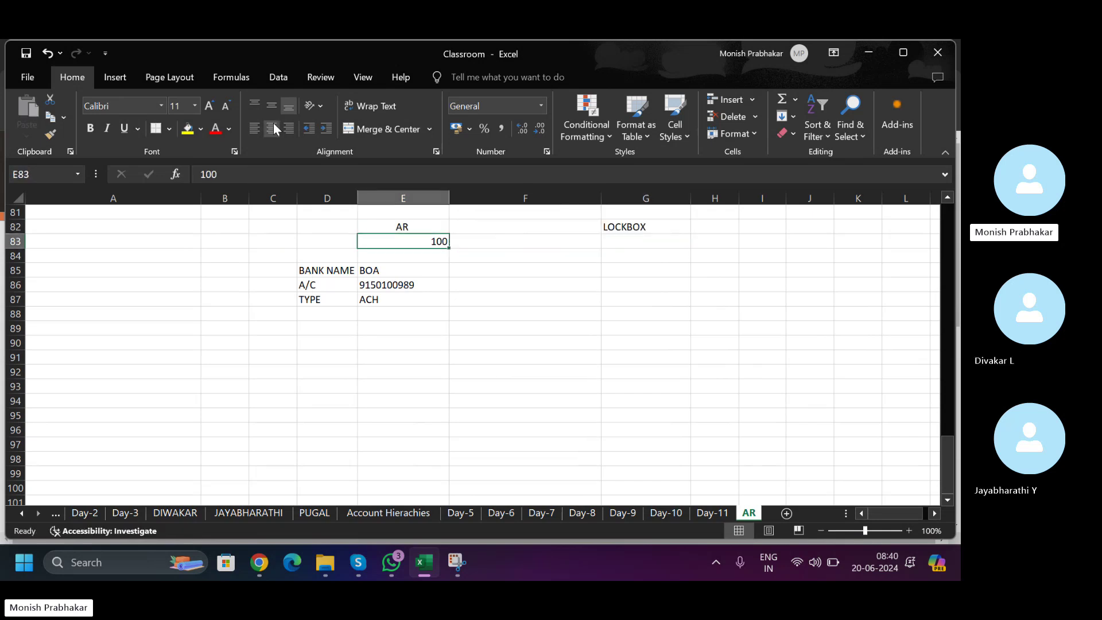
pyautogui.press('Right')
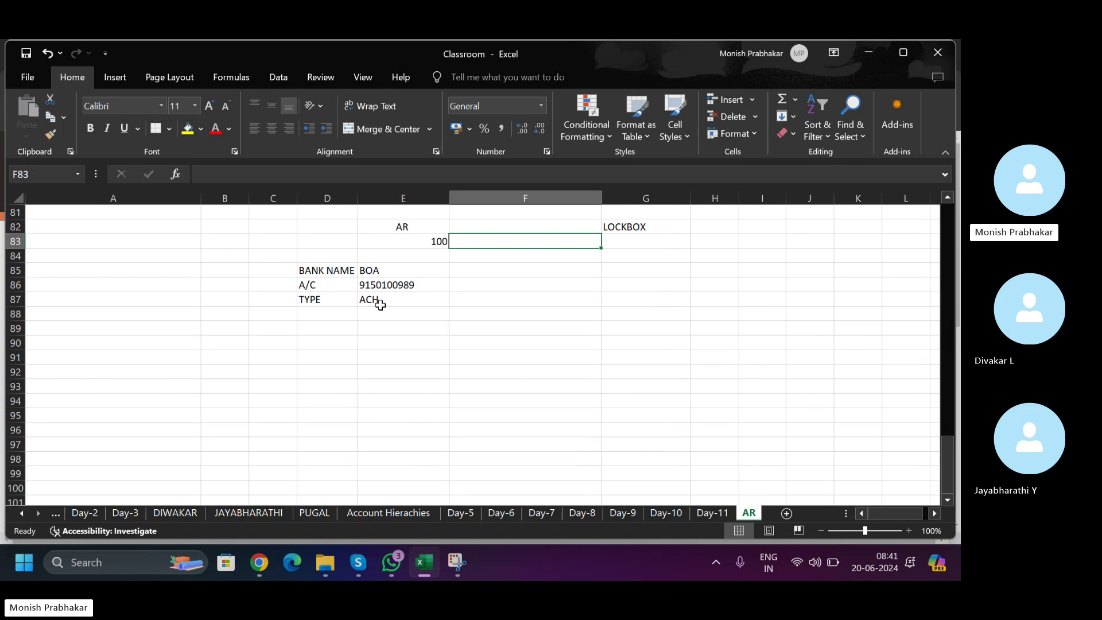
# - Back in Chrome, dismiss the Tasks panel and go from Home to Accounts Receivable's four receipt batches
pyautogui.click(253, 560)
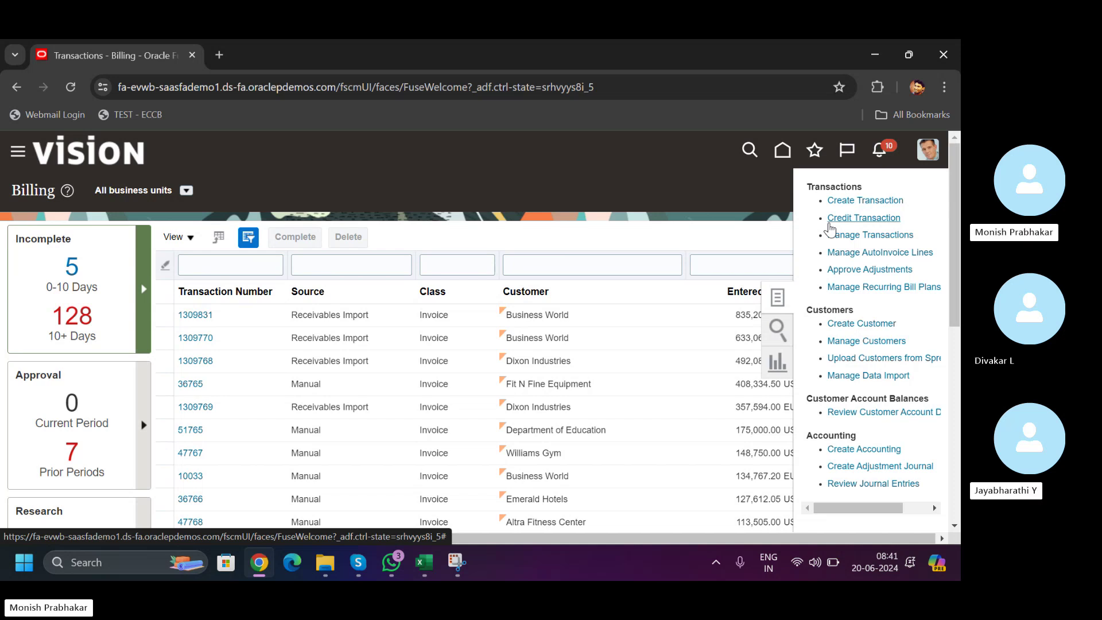
pyautogui.click(364, 191)
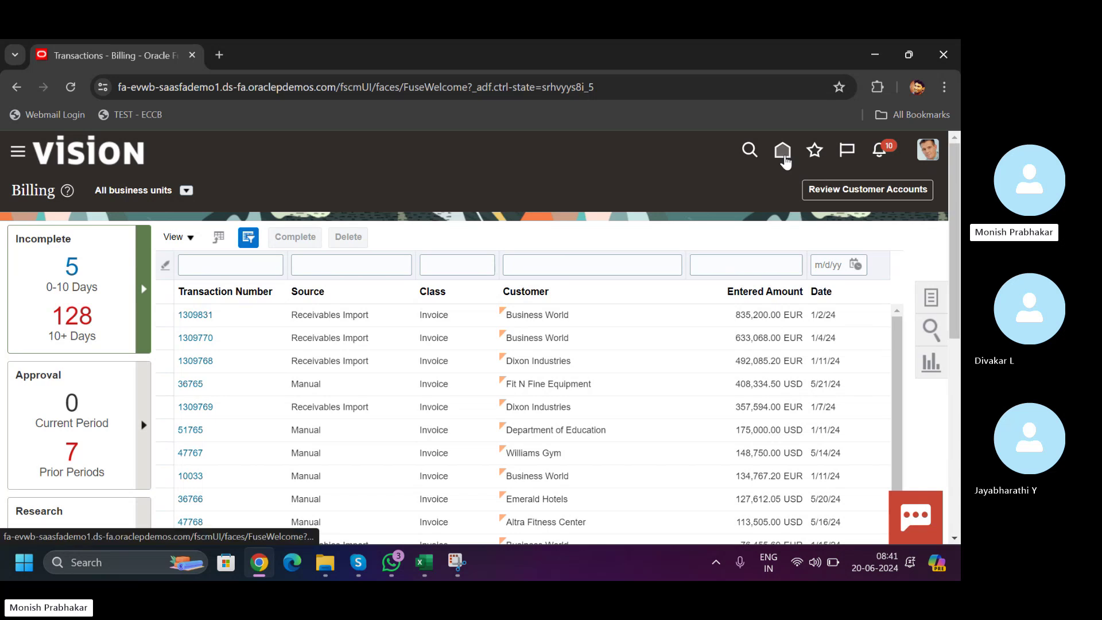
pyautogui.click(784, 151)
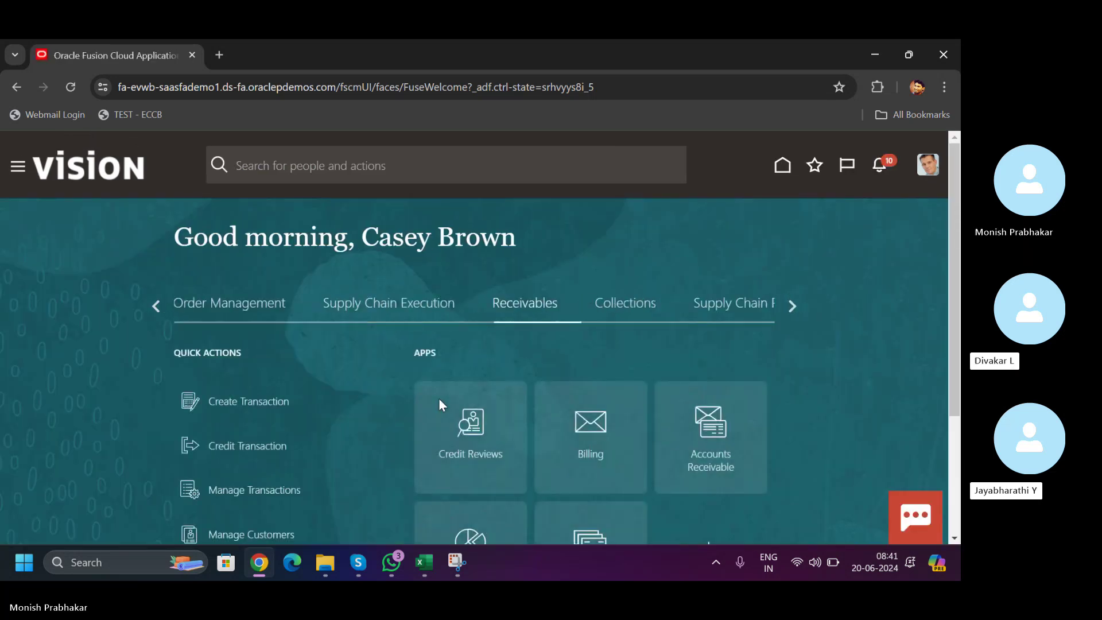
pyautogui.click(689, 429)
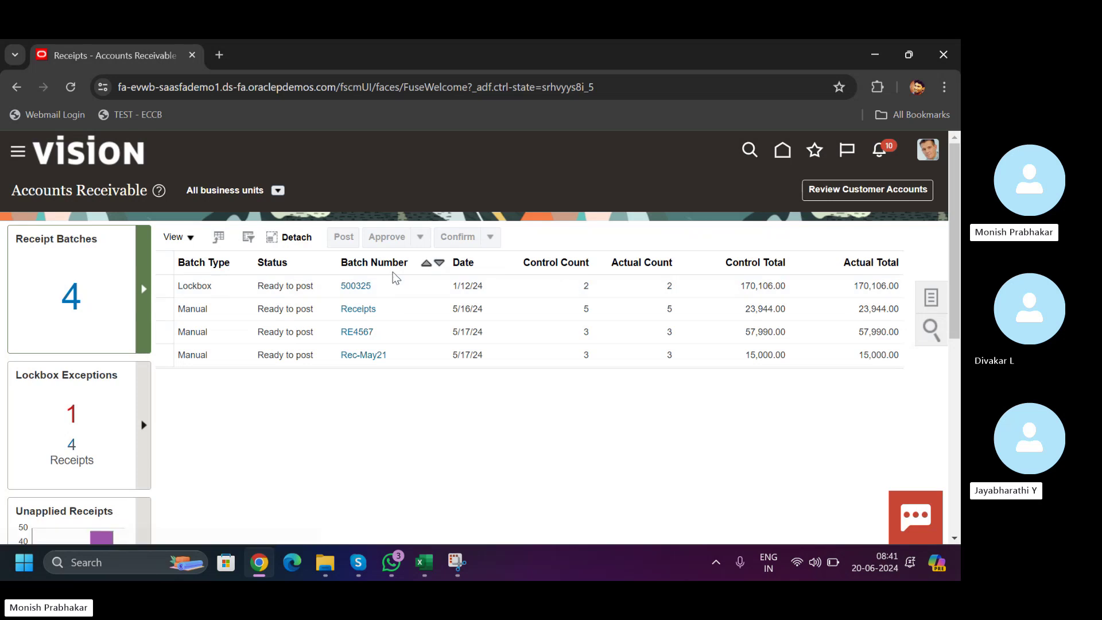
# - Open Lockbox batch 500325, review its 170,106.00 totals, and cancel without saving
pyautogui.doubleClick(190, 287)
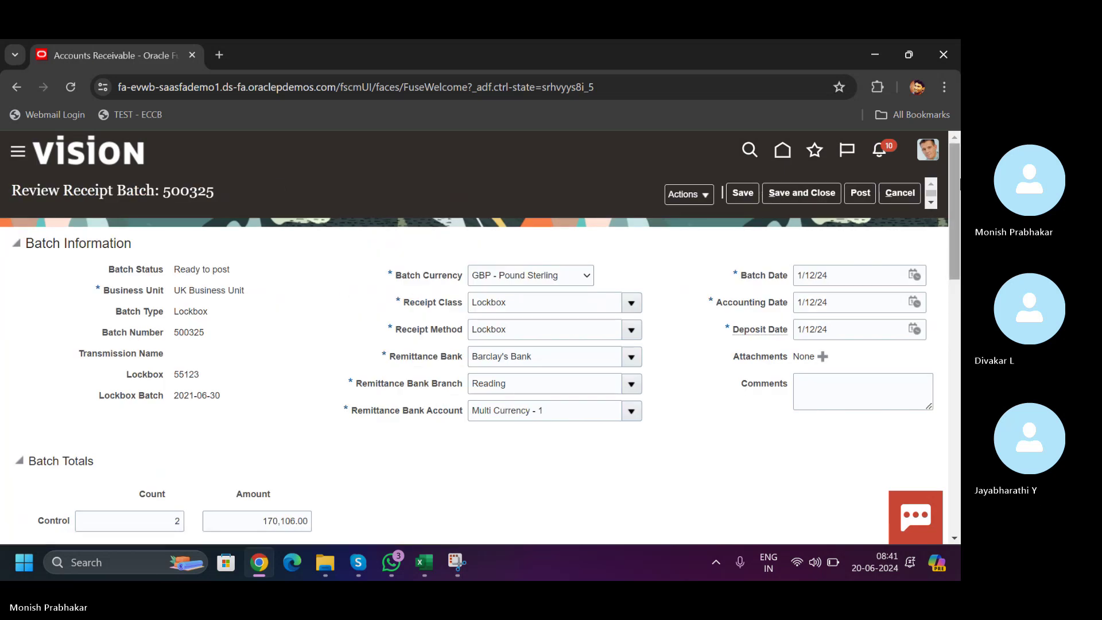
pyautogui.moveTo(956, 189); pyautogui.dragTo(960, 440)
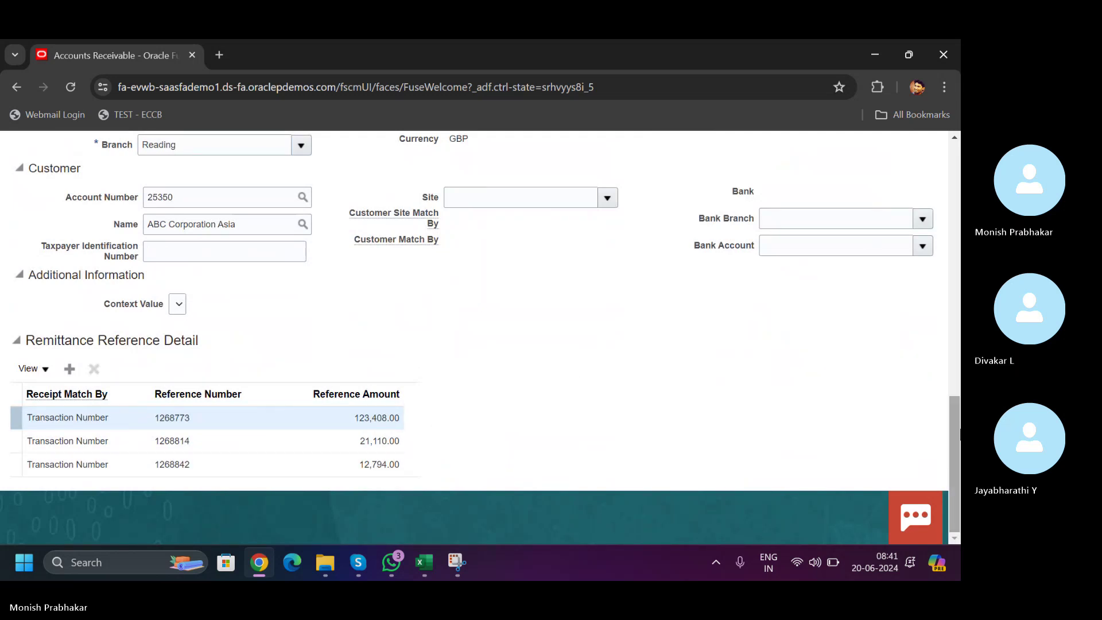
pyautogui.moveTo(960, 381); pyautogui.dragTo(960, 166)
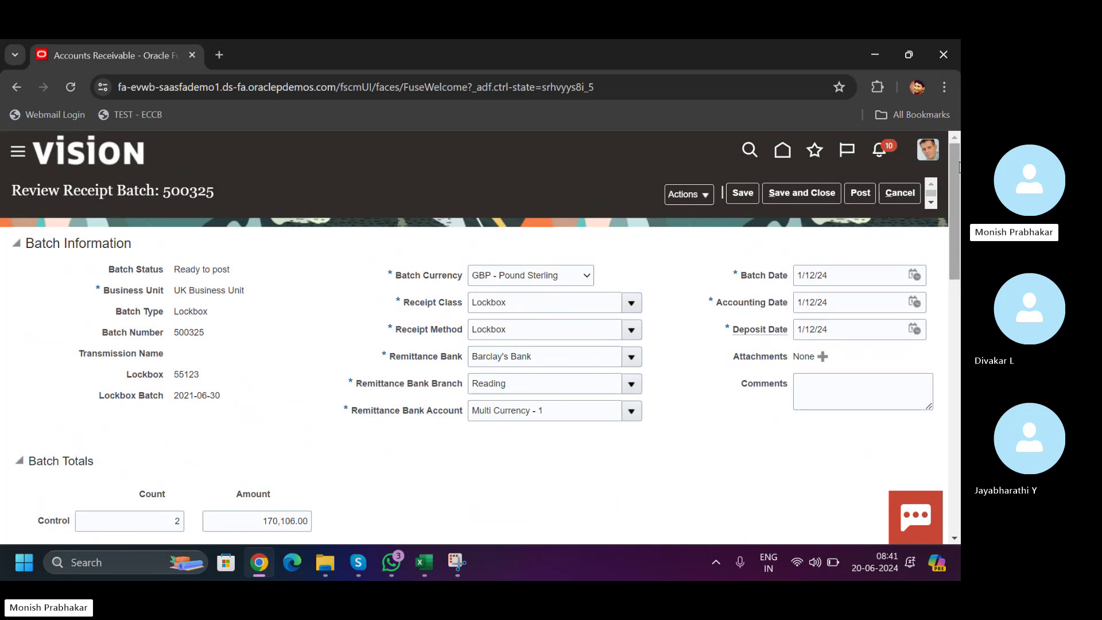
pyautogui.moveTo(960, 166); pyautogui.dragTo(920, 388)
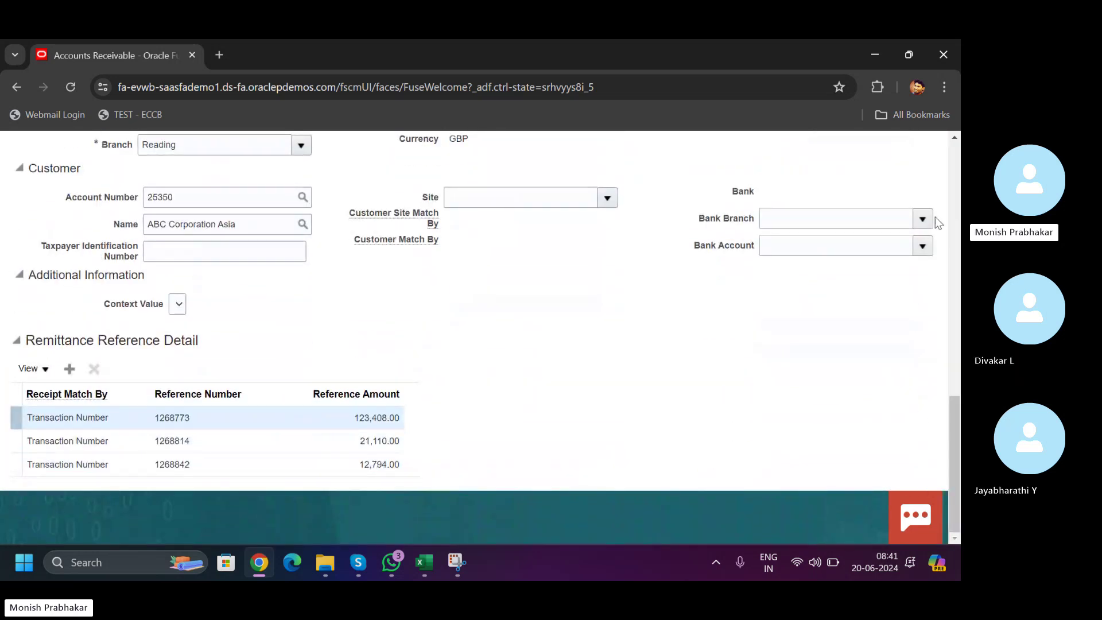
pyautogui.scroll(10, 958, 174)
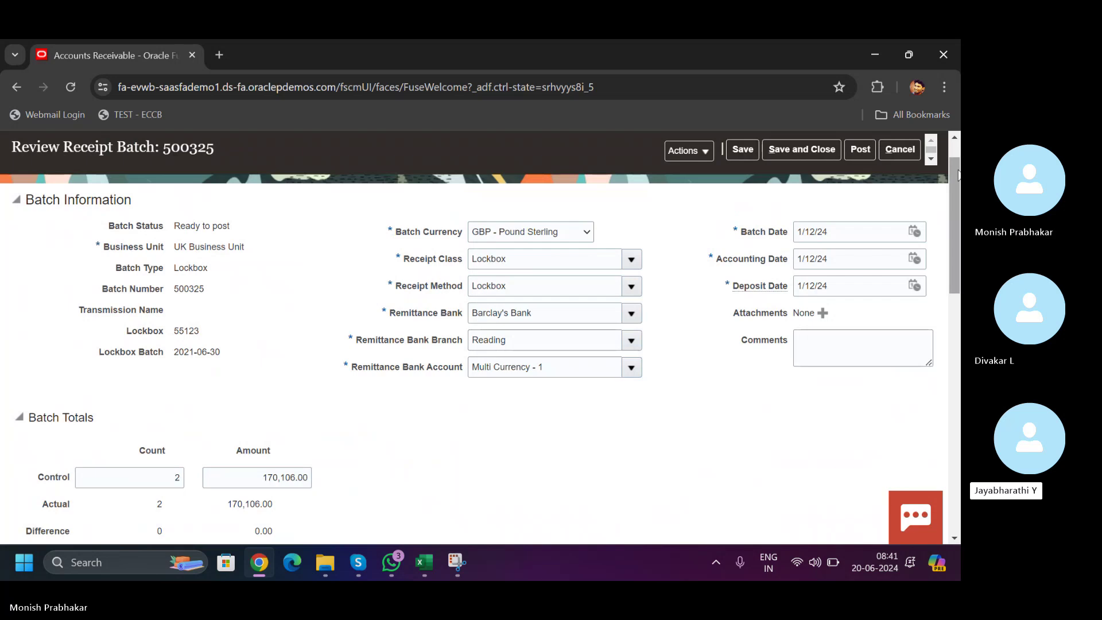
pyautogui.scroll(2, 958, 174)
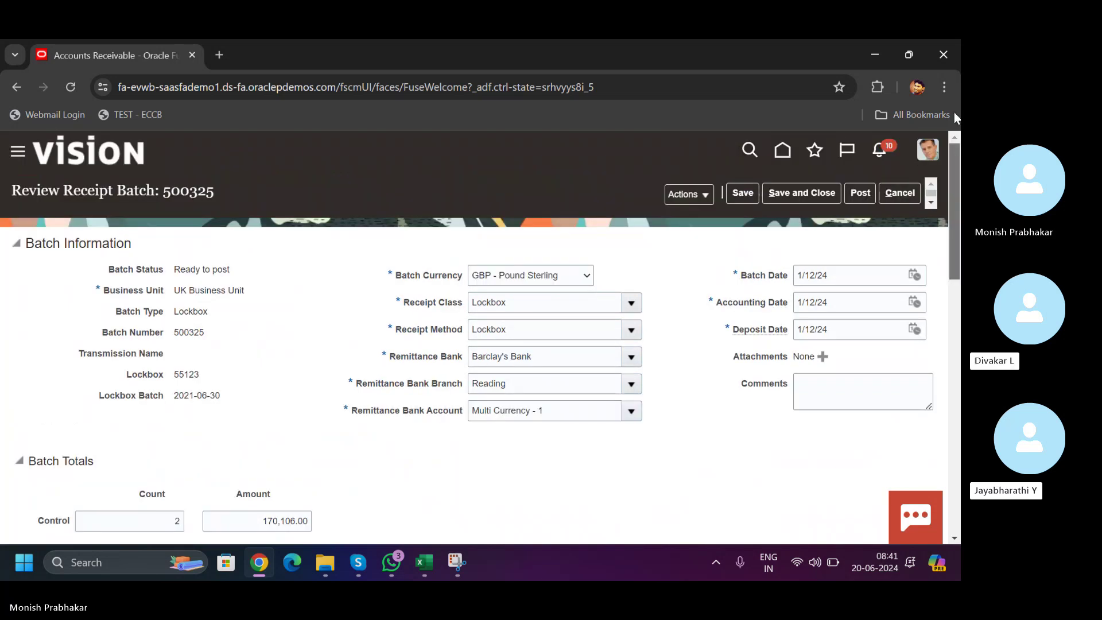
pyautogui.click(894, 194)
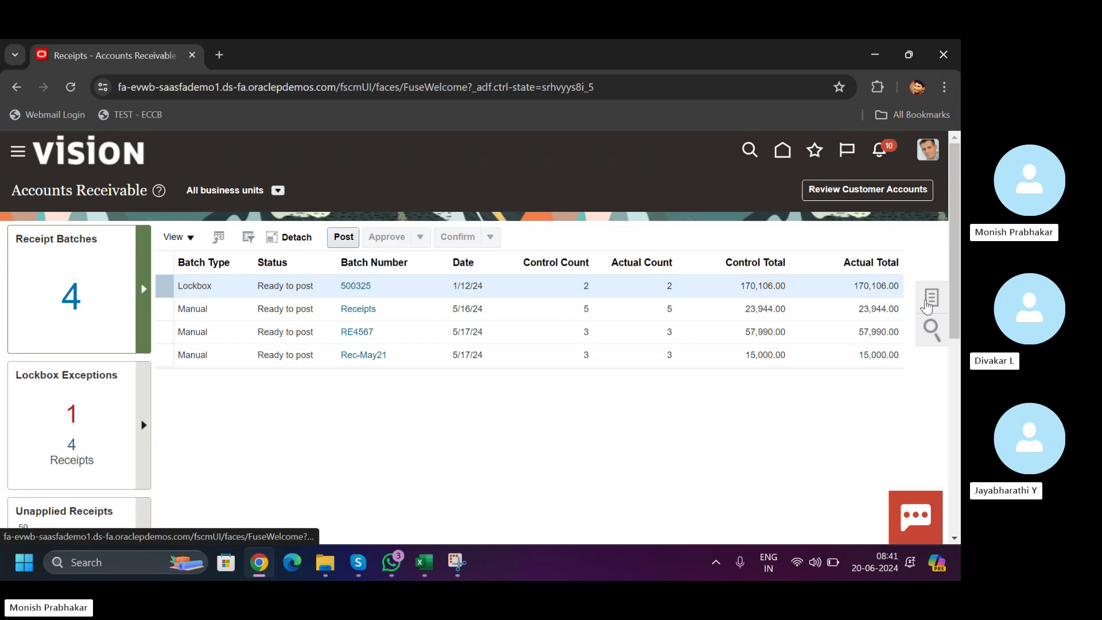
# - Check Lockbox Transmission History, then download the ManageLockboxErrors.xlsx workbook via Manage Lockbox Transmission
pyautogui.click(928, 306)
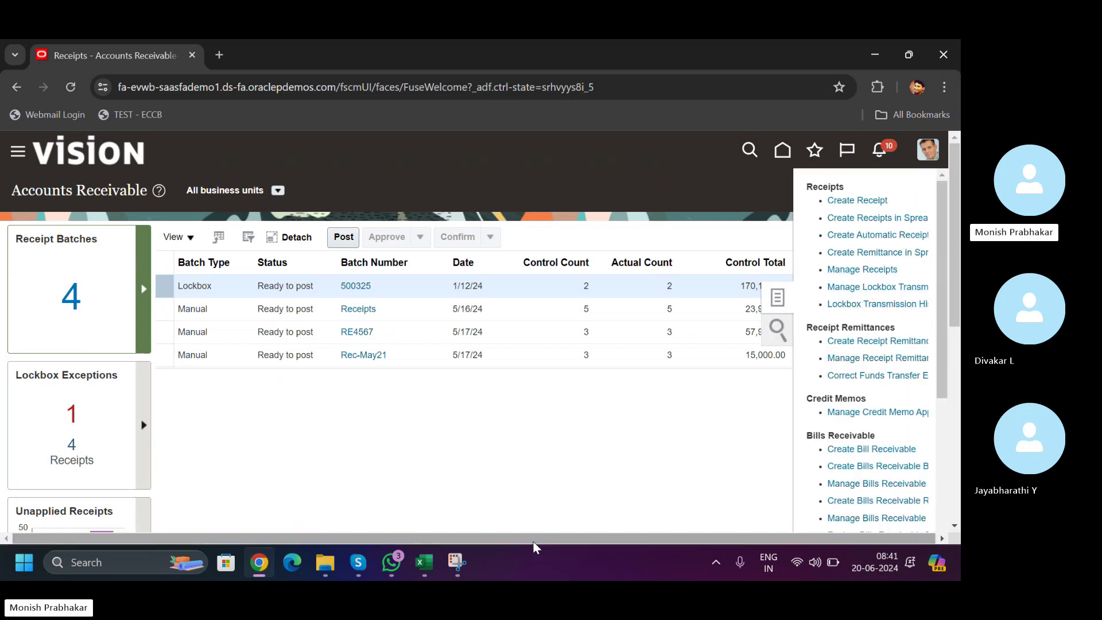
pyautogui.moveTo(628, 538); pyautogui.dragTo(627, 536)
pyautogui.click(860, 303)
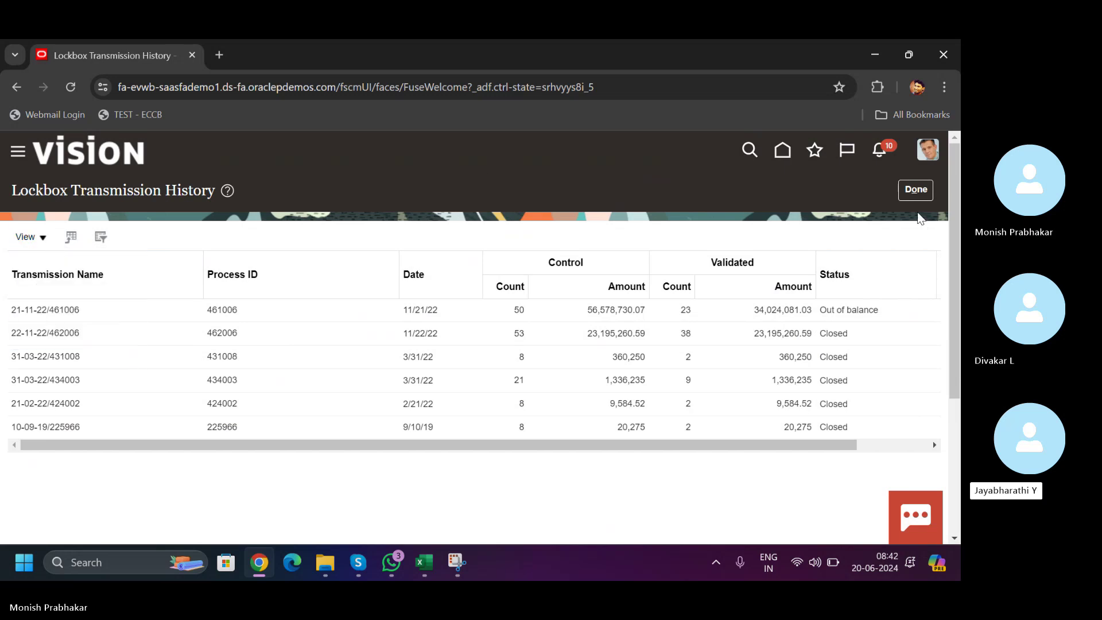
pyautogui.click(917, 192)
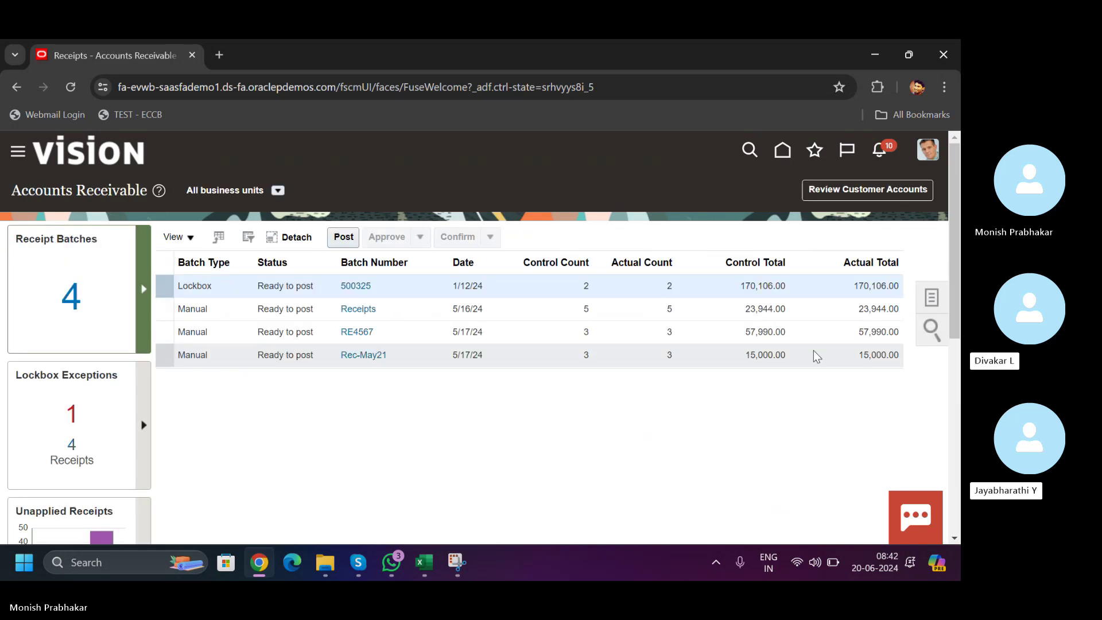
pyautogui.click(934, 304)
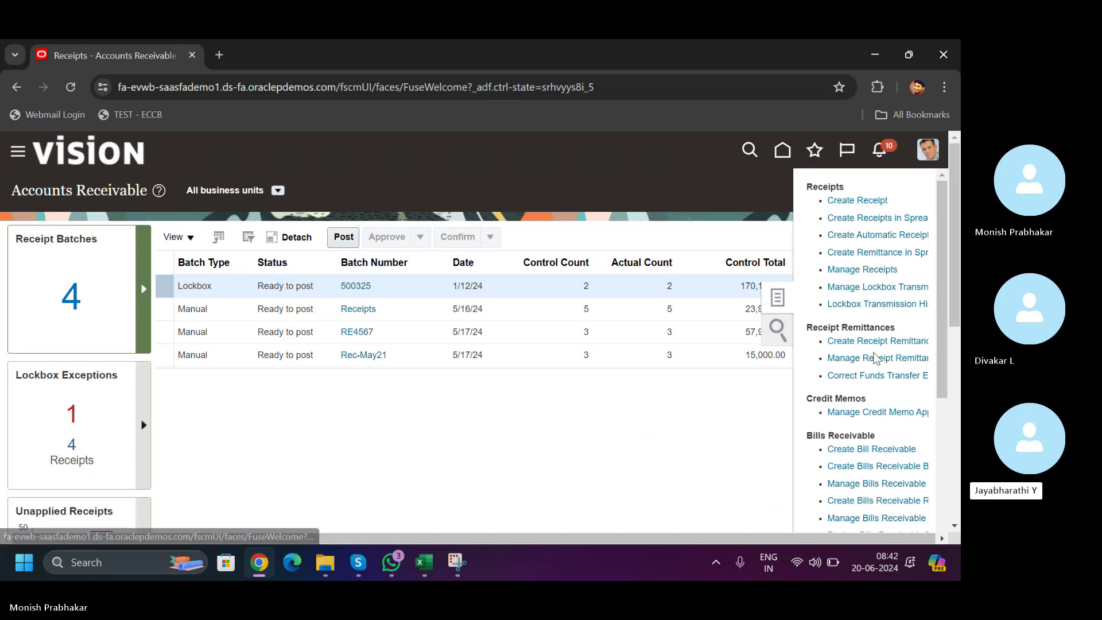
pyautogui.click(866, 288)
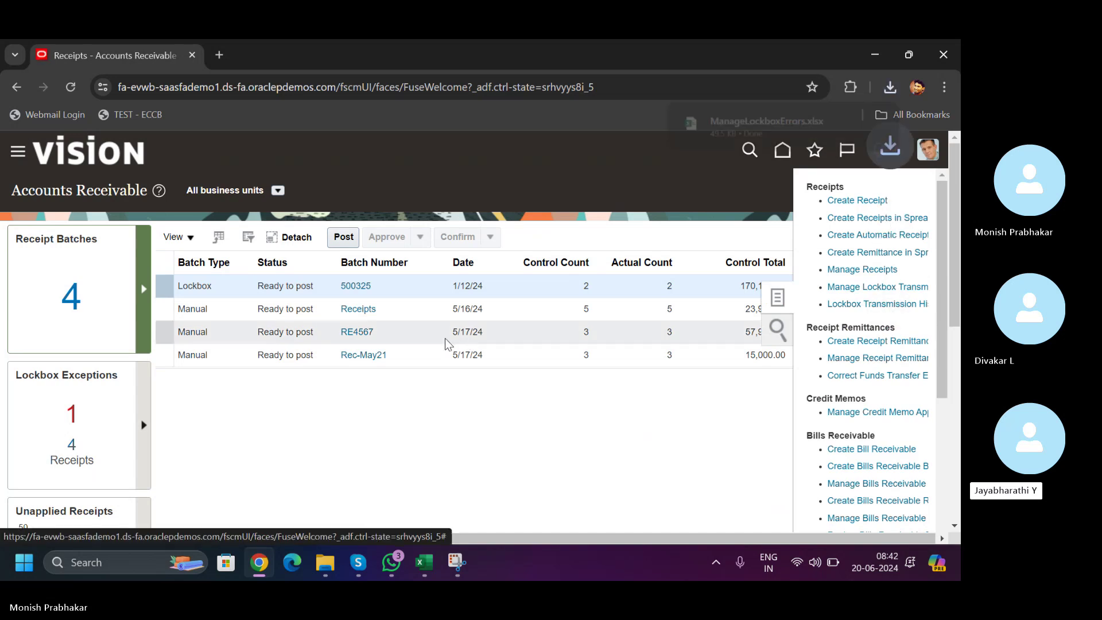
# - Open ManageLockboxErrors.xlsx, enable editing, and accept the prompt to connect to Oracle
pyautogui.click(723, 124)
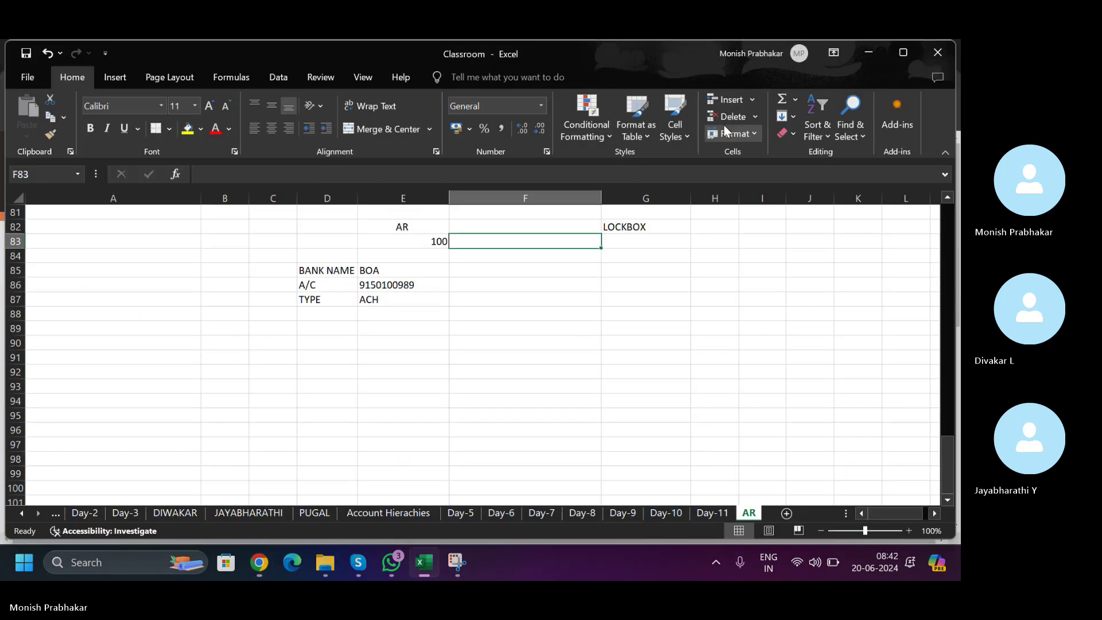
pyautogui.click(442, 298)
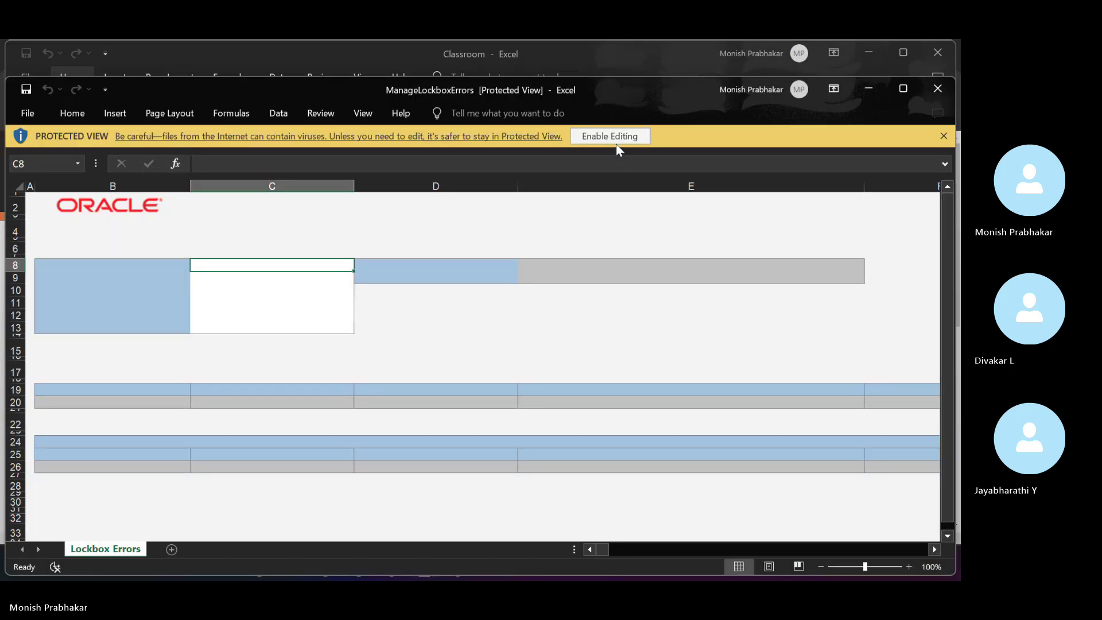
pyautogui.click(616, 141)
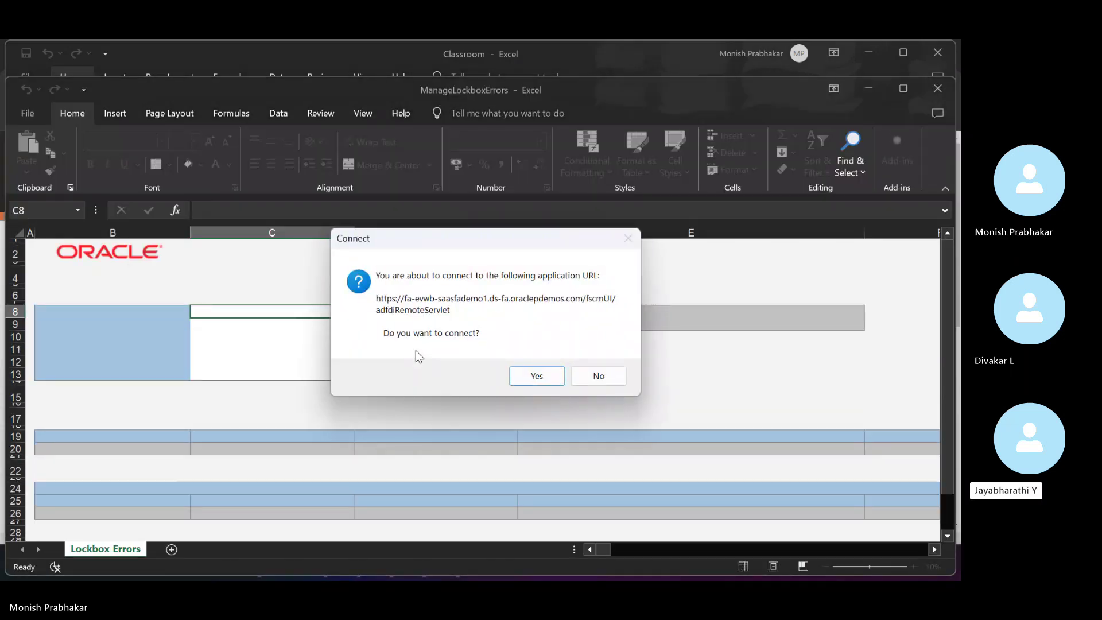
pyautogui.click(519, 368)
pyautogui.press('capslock')
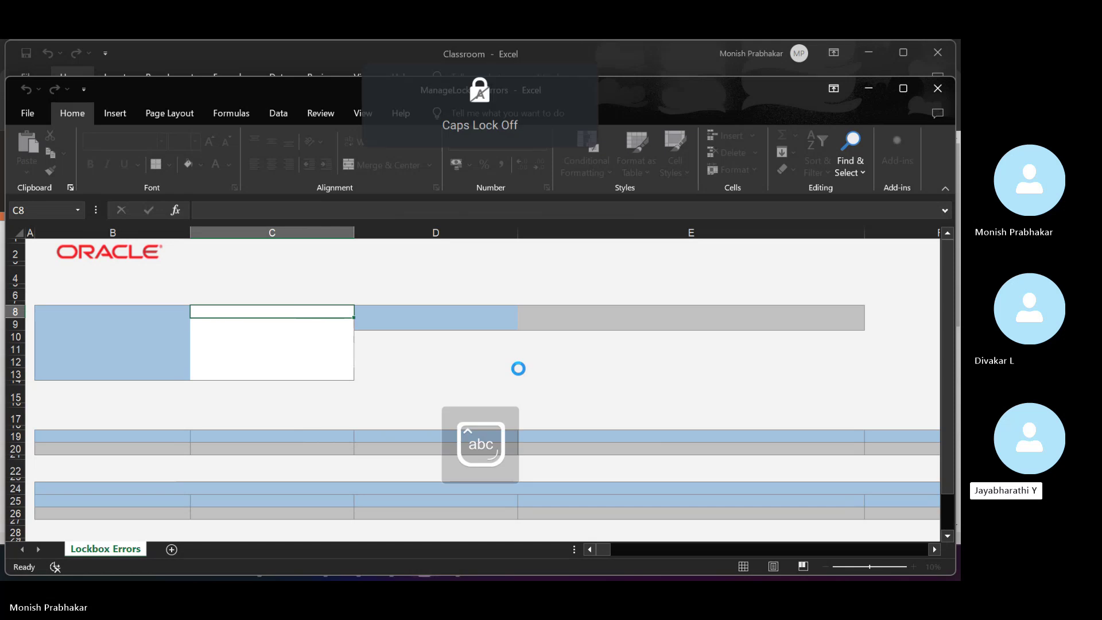
pyautogui.press('super')
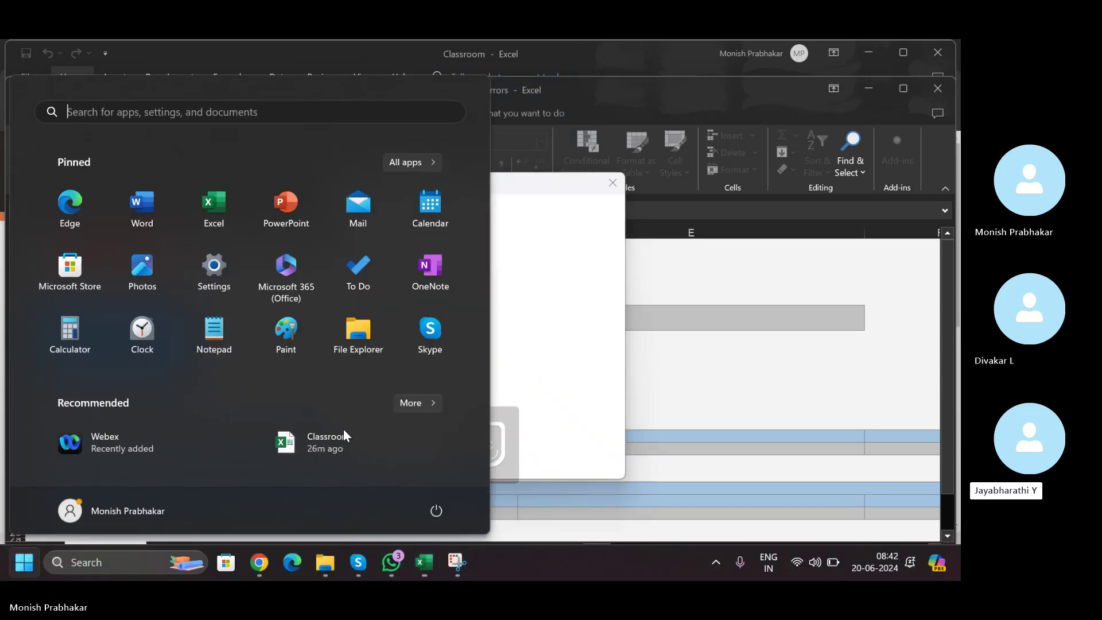
# - Copy the training user ID and password from WhatsApp into the Oracle Sign In dialog and submit
pyautogui.click(384, 560)
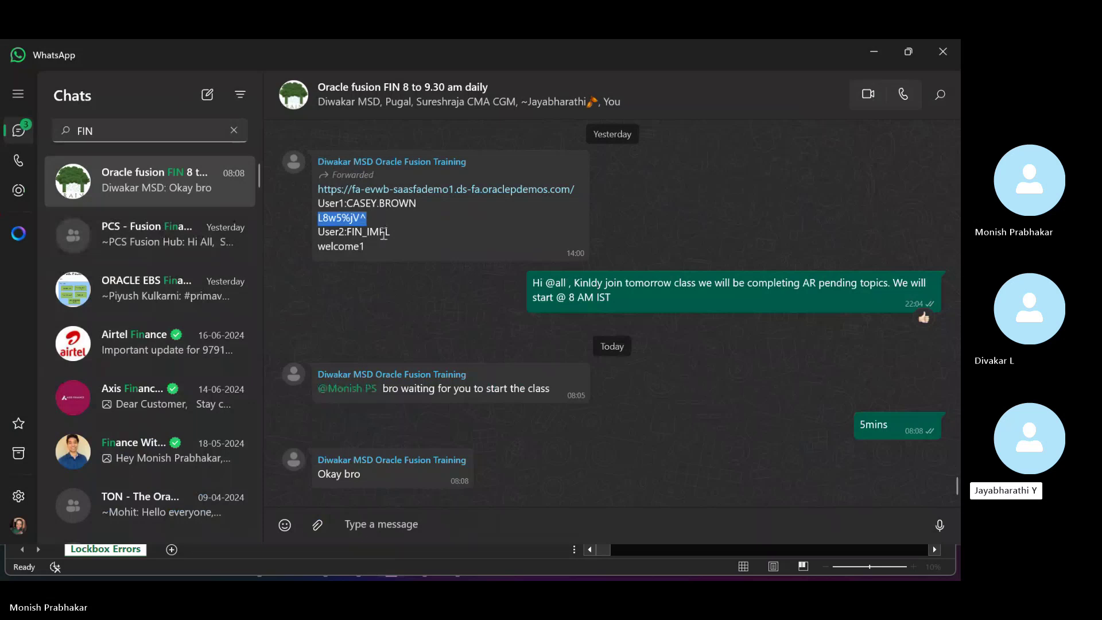
pyautogui.click(351, 202)
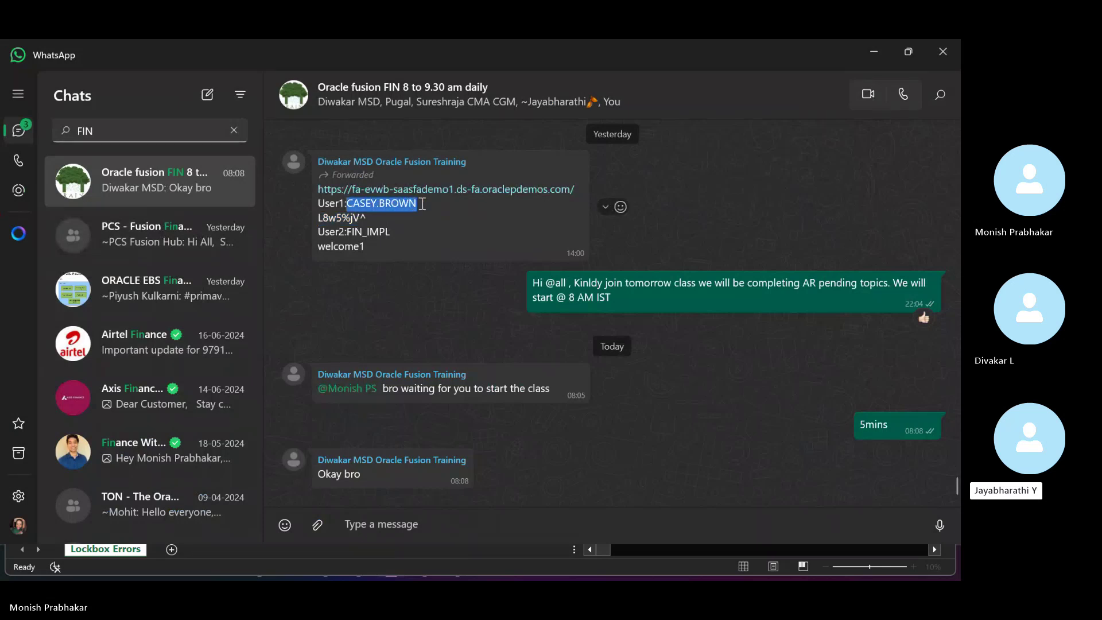
pyautogui.hotkey('alt', 'Tab')
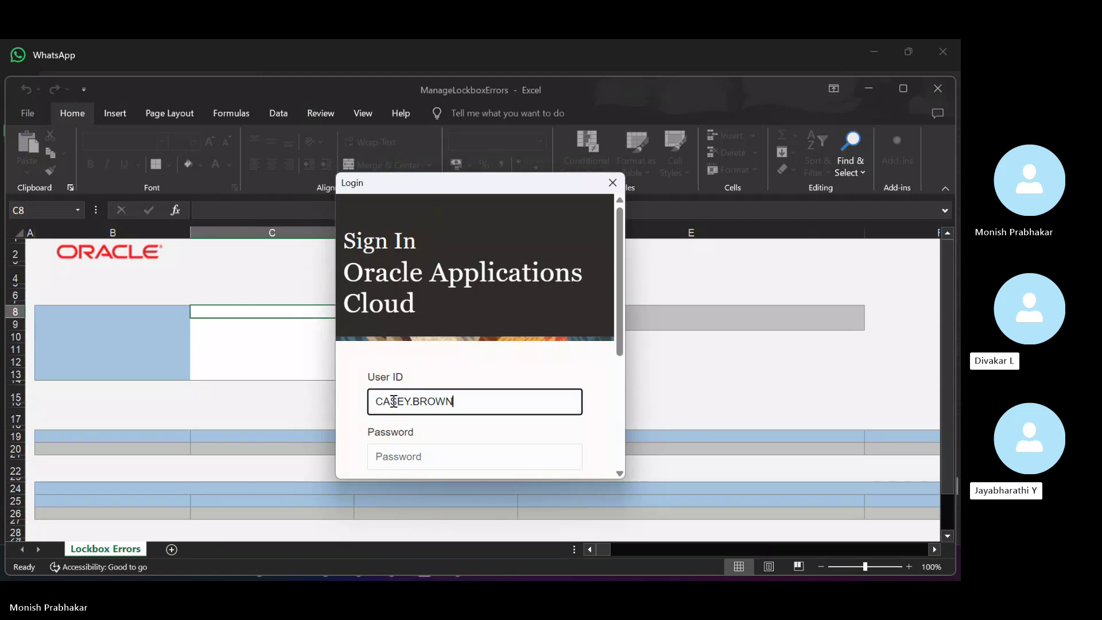
pyautogui.press('Tab')
pyautogui.hotkey('alt', 'Tab')
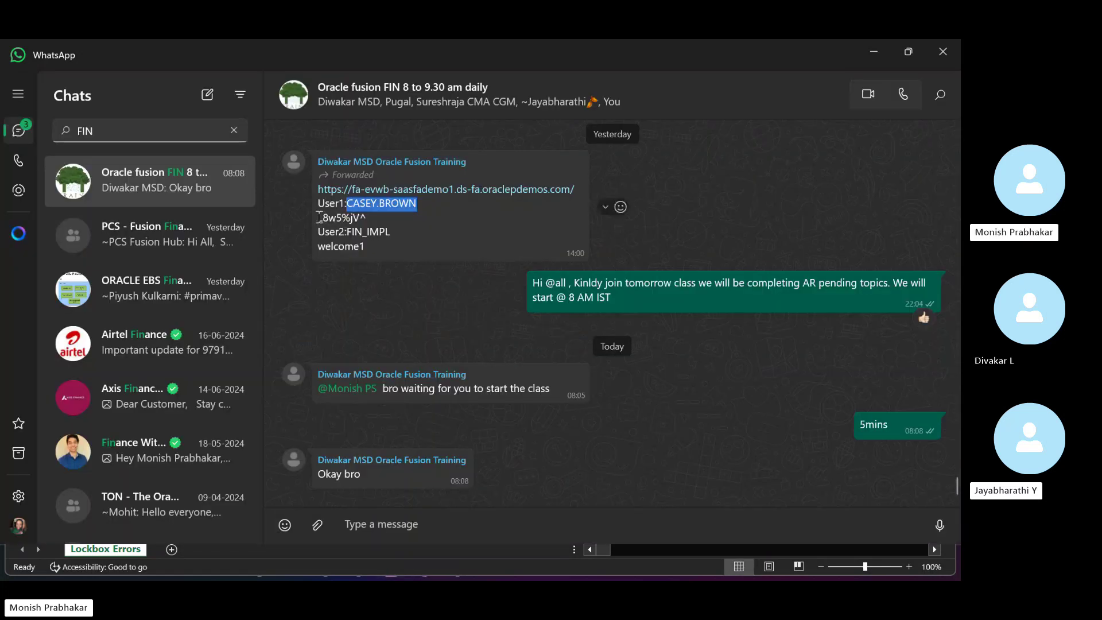
pyautogui.click(320, 217)
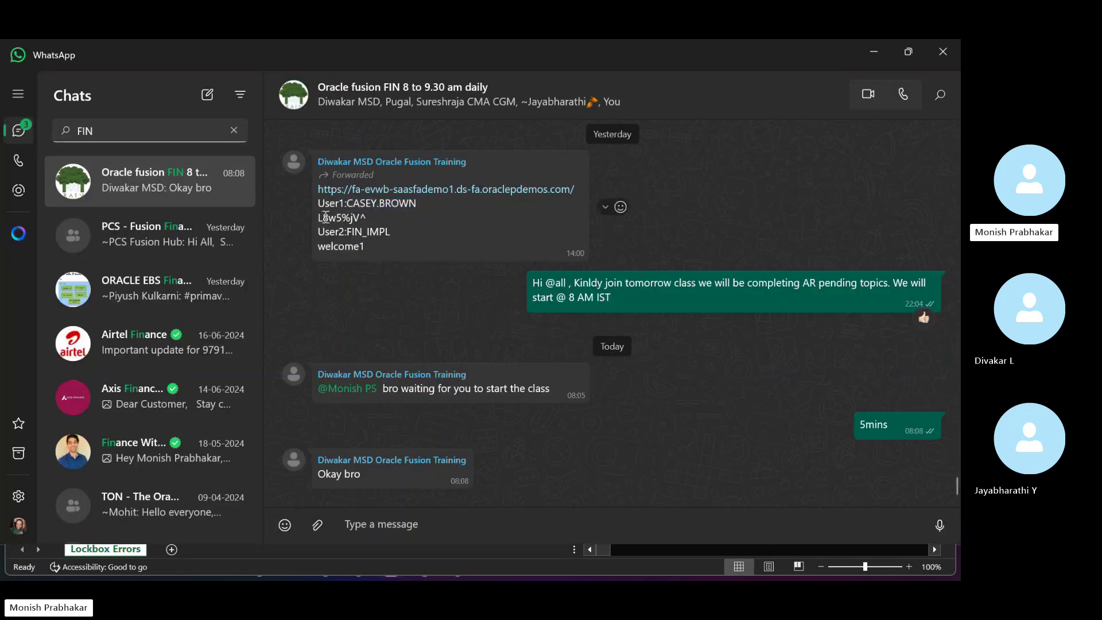
pyautogui.moveTo(341, 219); pyautogui.dragTo(369, 219)
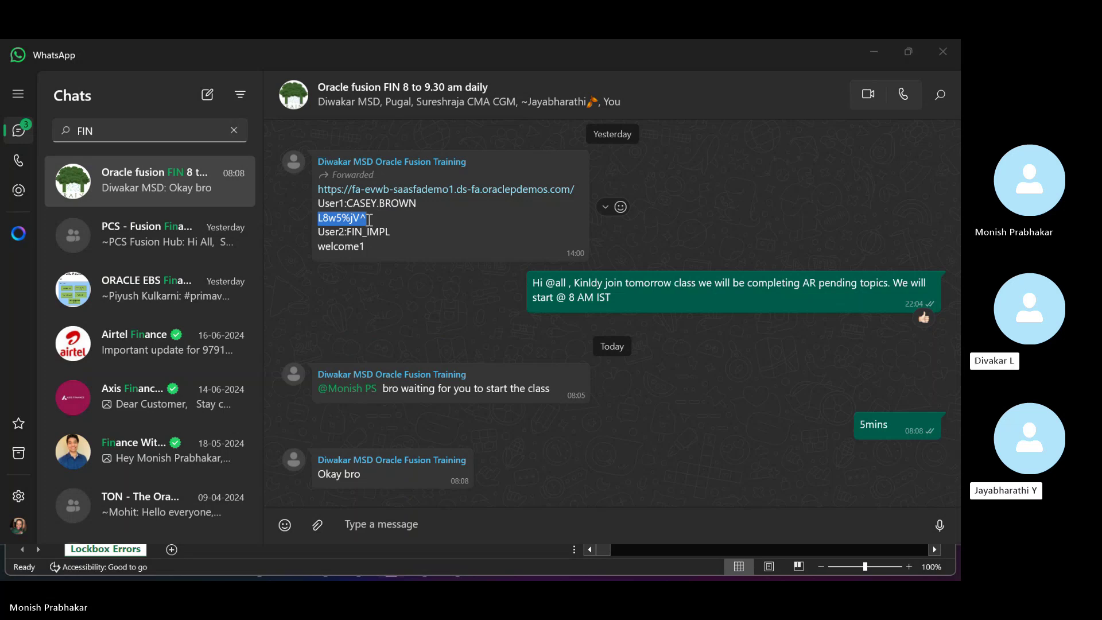
pyautogui.hotkey('alt', 'Tab')
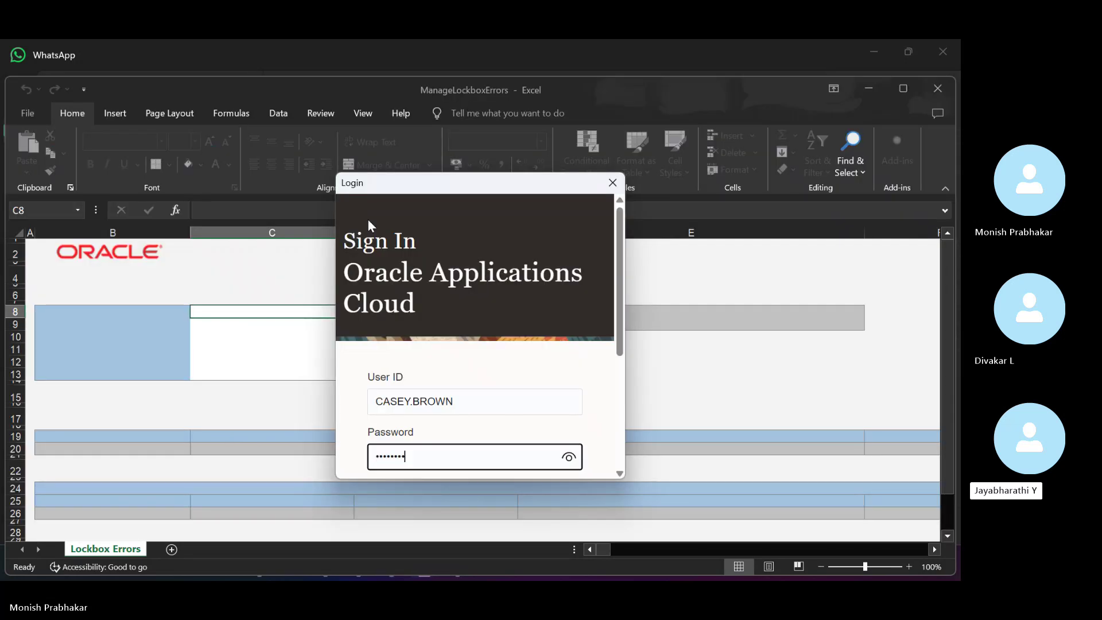
pyautogui.press('Return')
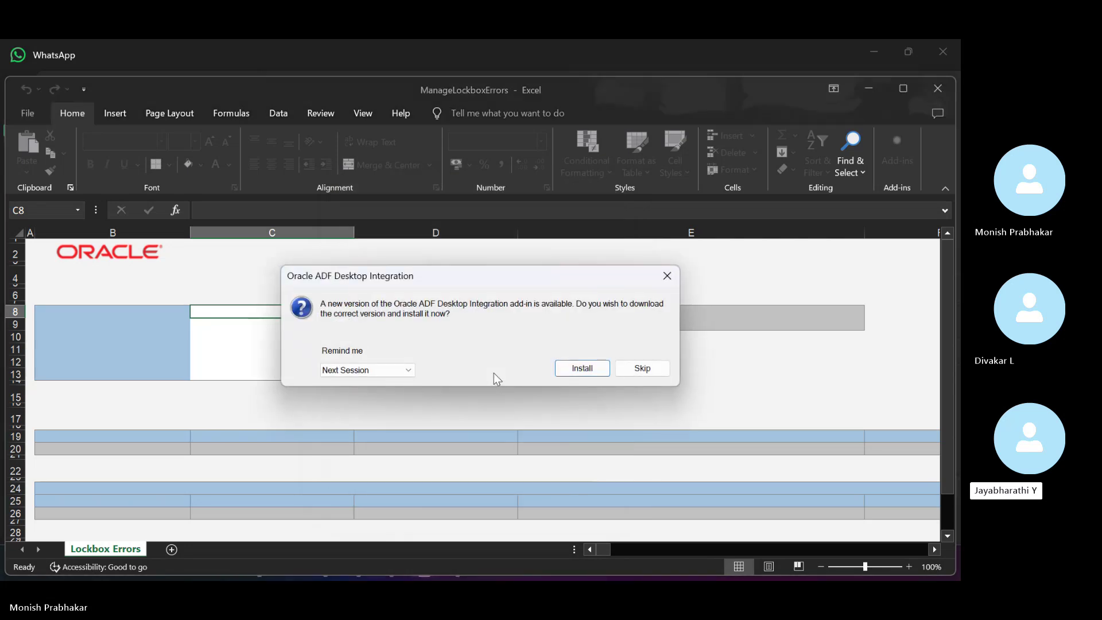
# - Skip the ADF add-in update and browse the empty Lockbox Errors search fields and results columns
pyautogui.click(639, 369)
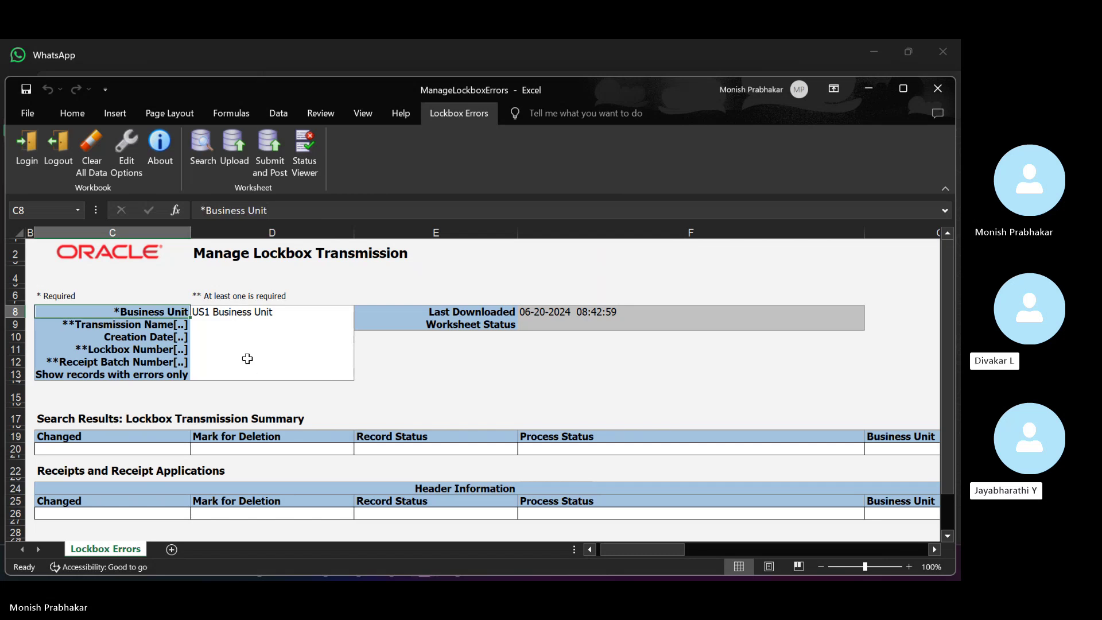
pyautogui.click(224, 333)
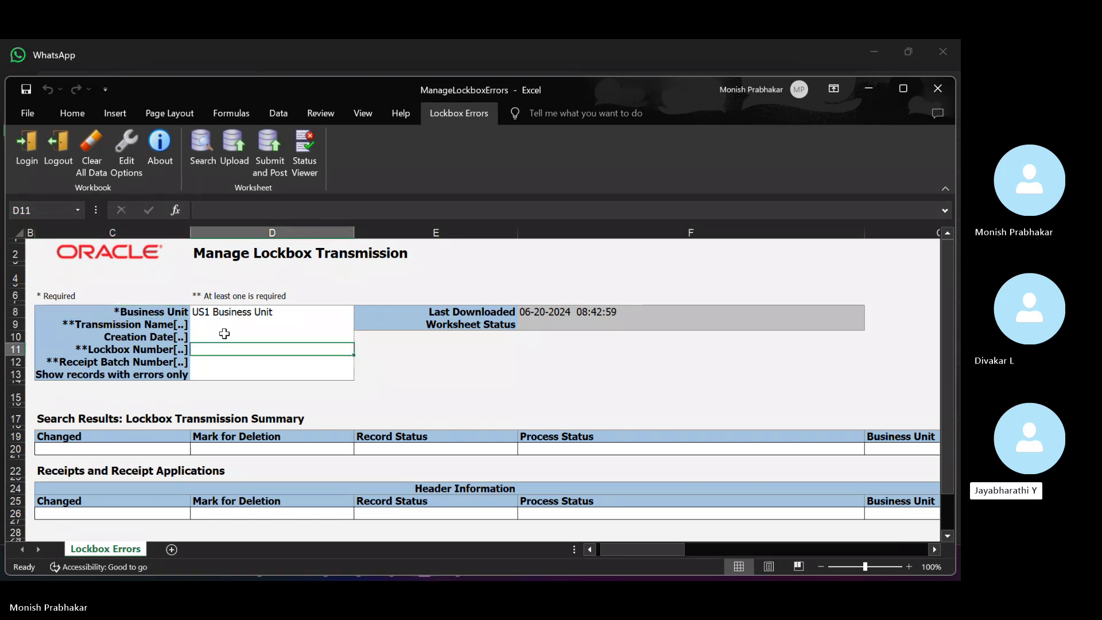
pyautogui.press('Return')
pyautogui.press('Return')
pyautogui.press('Return')
pyautogui.press('Return')
pyautogui.press('Return')
pyautogui.press('Return')
pyautogui.press('Return')
pyautogui.press('Return')
pyautogui.press('Return')
pyautogui.press('Return')
pyautogui.press('Return')
pyautogui.press('Return')
pyautogui.press('Return')
pyautogui.press('Return')
pyautogui.press('Return')
pyautogui.press('Return')
pyautogui.press('Return')
pyautogui.press('Return')
pyautogui.press('Return')
pyautogui.press('Return')
pyautogui.press('Up')
pyautogui.press('Up')
pyautogui.press('Up')
pyautogui.press('Up')
pyautogui.press('Up')
pyautogui.press('Up')
pyautogui.press('Up')
pyautogui.press('Up')
pyautogui.press('Up')
pyautogui.press('Up')
pyautogui.press('Up')
pyautogui.press('Up')
pyautogui.press('Up')
pyautogui.press('Up')
pyautogui.press('Up')
pyautogui.press('Up')
pyautogui.press('Up')
pyautogui.press('Up')
pyautogui.press('Up')
pyautogui.press('Up')
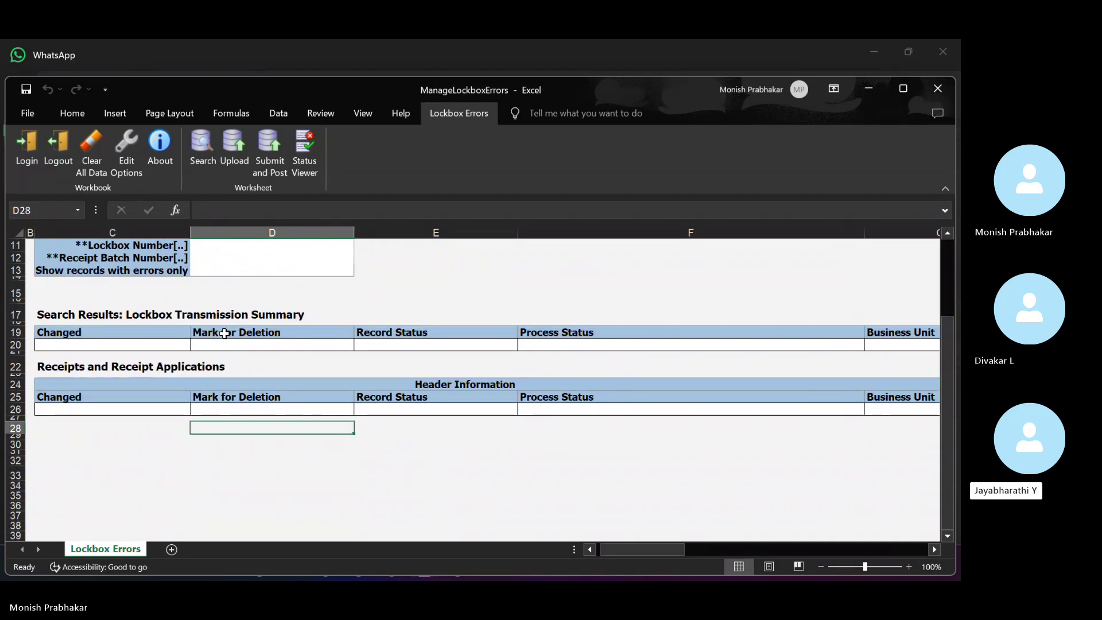
pyautogui.press('Right')
pyautogui.press('Right')
pyautogui.press('Right')
pyautogui.press('Right')
pyautogui.press('Right')
pyautogui.press('Right')
pyautogui.press('Right')
pyautogui.press('Right')
pyautogui.press('Right')
pyautogui.press('Right')
pyautogui.press('Right')
pyautogui.press('Right')
pyautogui.press('Right')
pyautogui.press('Right')
pyautogui.press('Right')
pyautogui.press('Right')
pyautogui.press('Right')
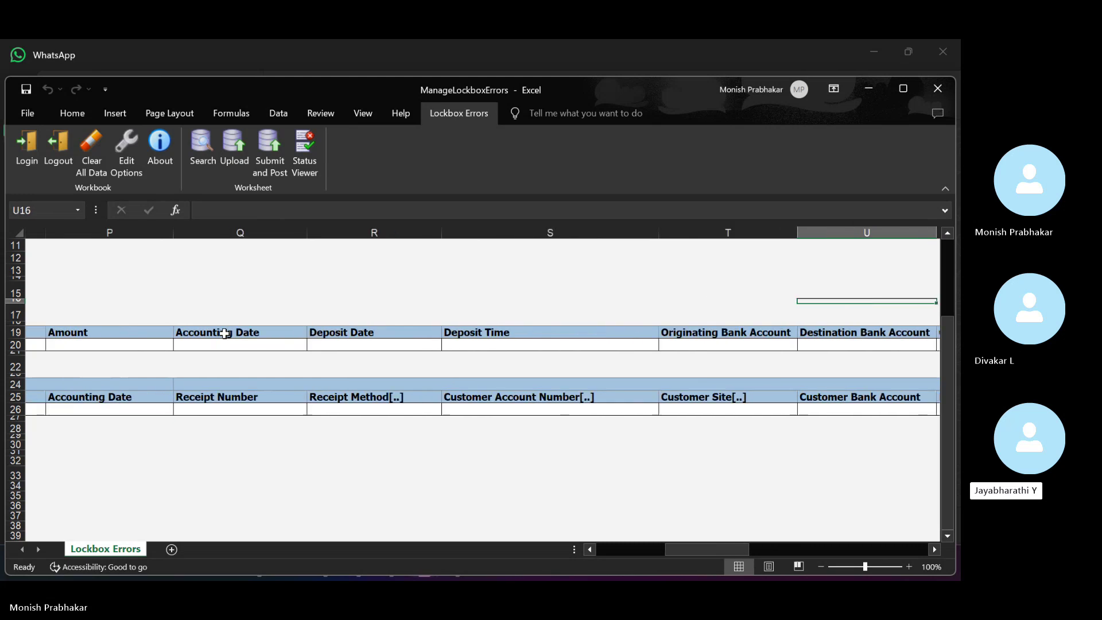
pyautogui.press('Left')
pyautogui.press('Left')
pyautogui.press('Left')
pyautogui.press('Left')
pyautogui.press('Left')
pyautogui.press('Left')
pyautogui.press('Left')
pyautogui.press('Left')
pyautogui.press('Left')
pyautogui.press('Left')
pyautogui.press('Left')
pyautogui.press('Left')
pyautogui.press('Left')
pyautogui.press('Left')
pyautogui.press('Left')
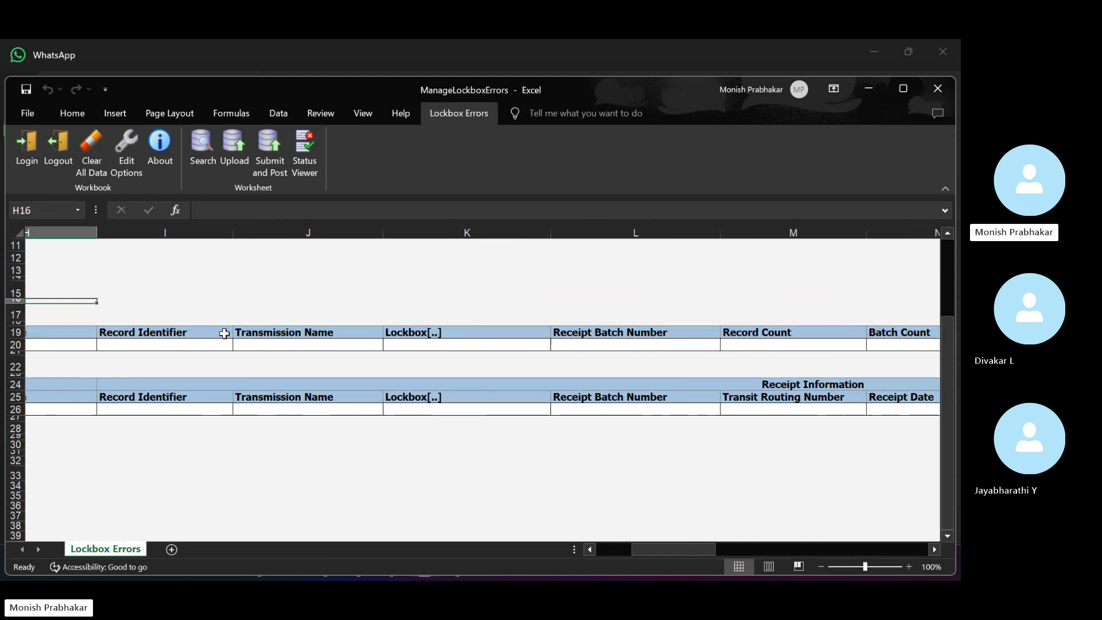
pyautogui.press('Down')
pyautogui.press('Down')
pyautogui.press('Down')
pyautogui.hscroll(-3, 224, 333)
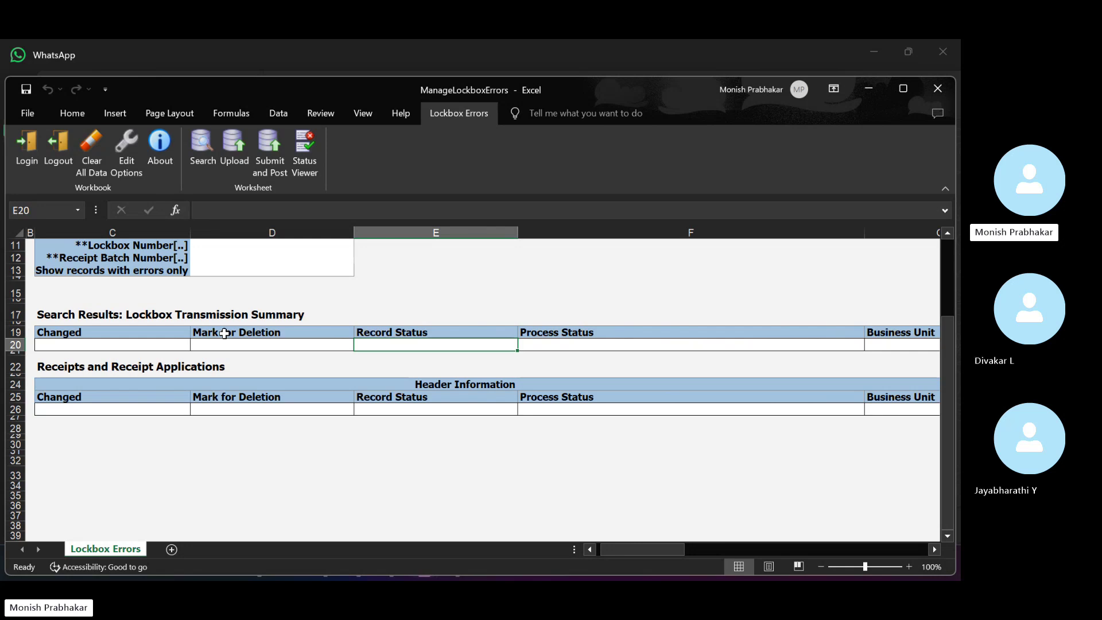
pyautogui.press('Right')
pyautogui.press('Right')
pyautogui.press('Right')
pyautogui.press('Right')
pyautogui.press('Right')
pyautogui.press('Right')
pyautogui.press('Right')
pyautogui.press('Right')
pyautogui.press('Right')
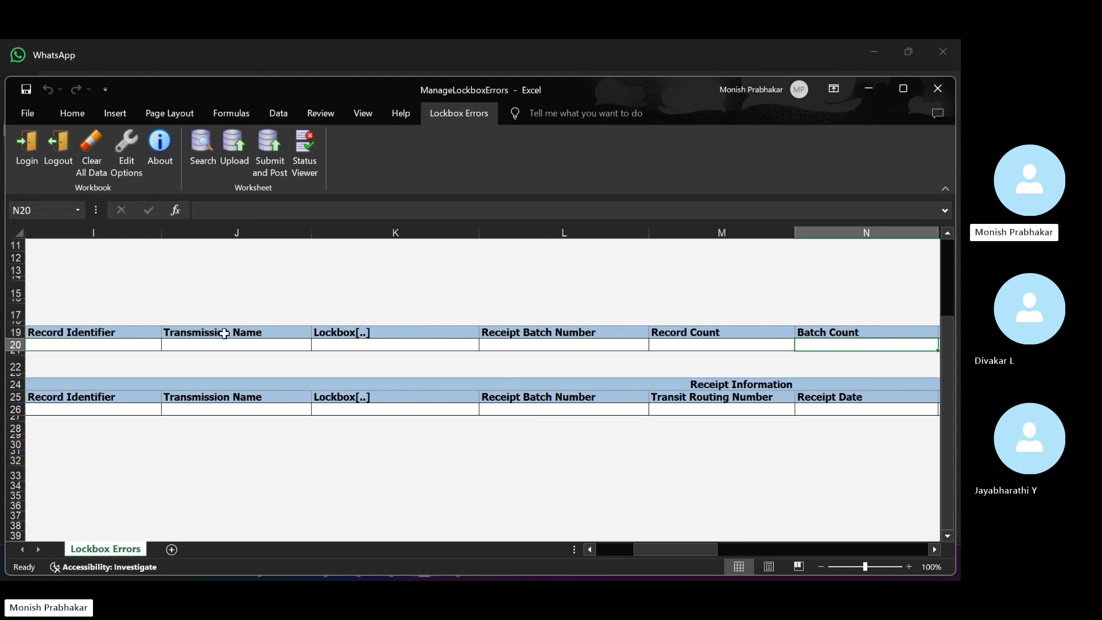
pyautogui.hscroll(2, 224, 333)
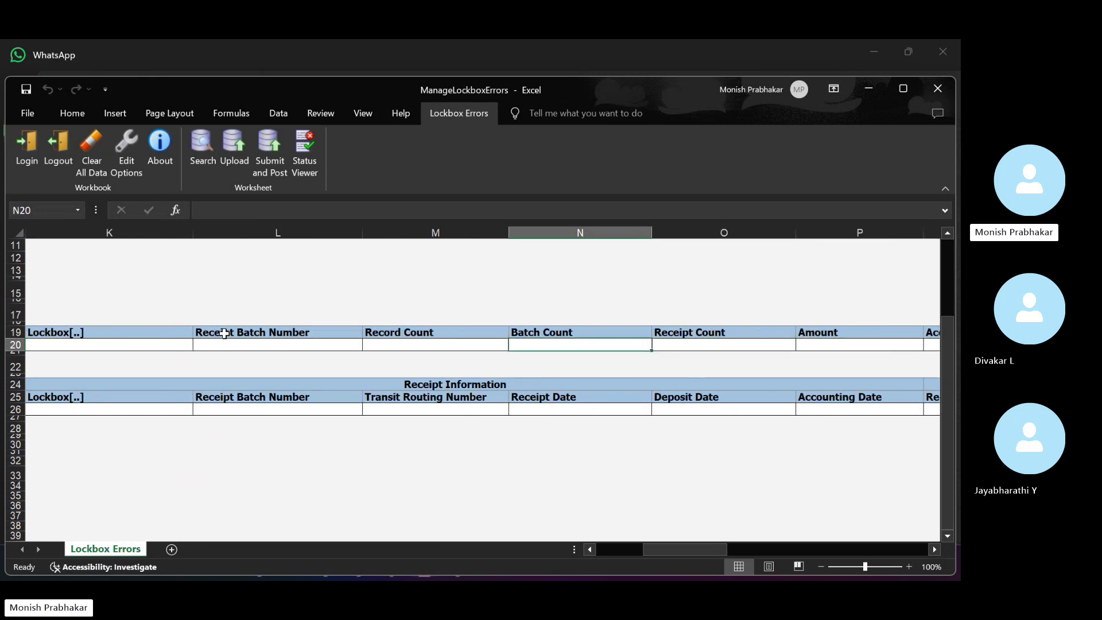
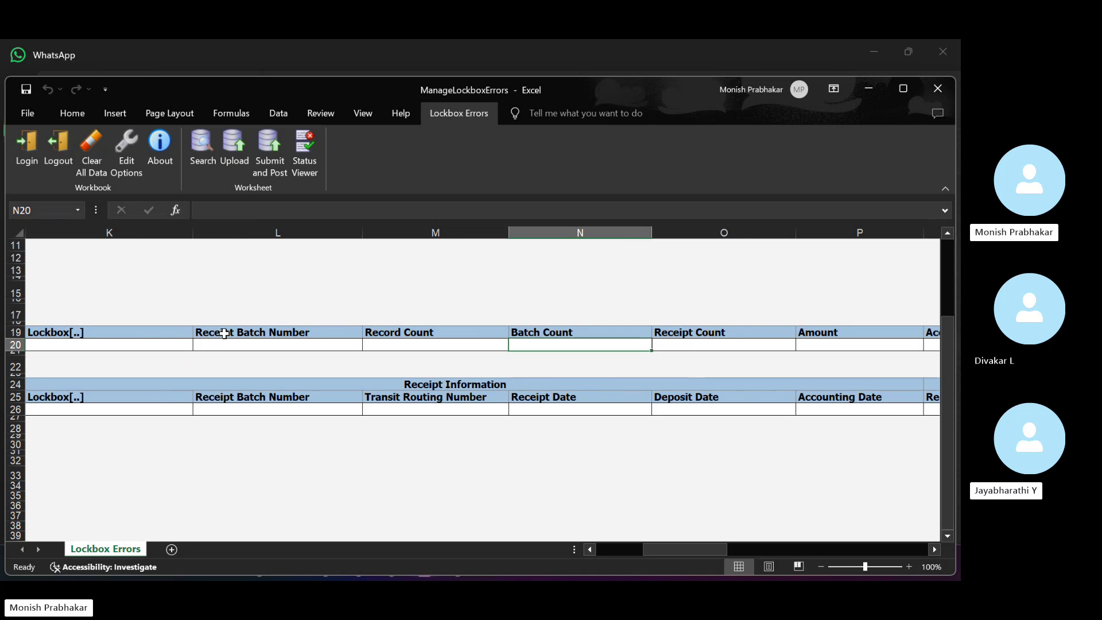
# - Leave the lockbox workbook at cell D9, minimize Excel, and return to the Oracle receipts page
pyautogui.hotkey('ctrl', 'Home')
pyautogui.click(216, 326)
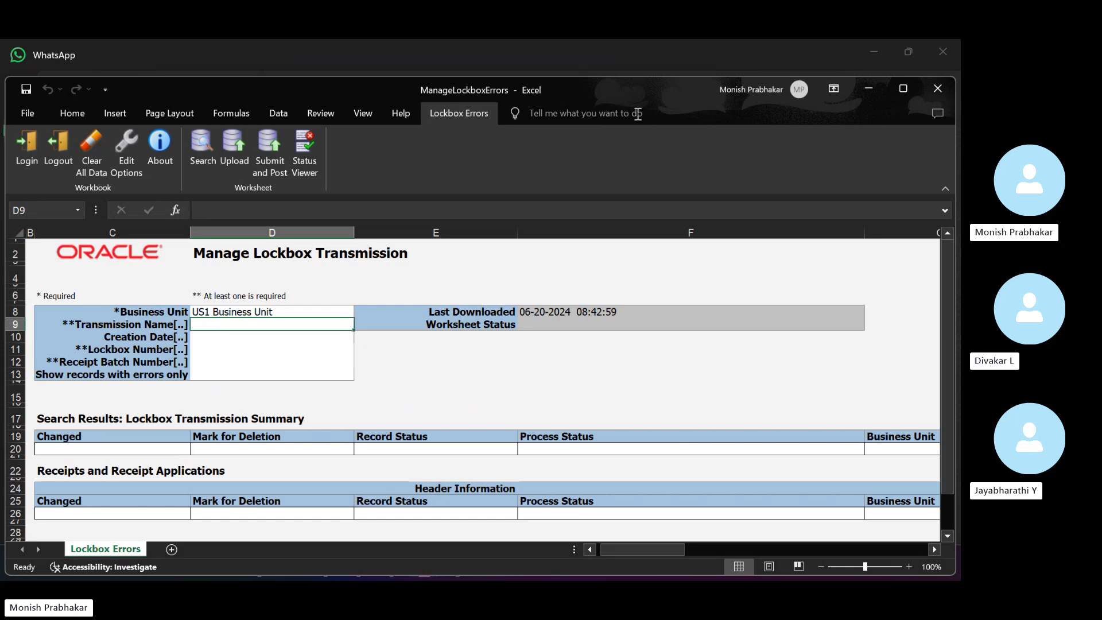
pyautogui.click(869, 92)
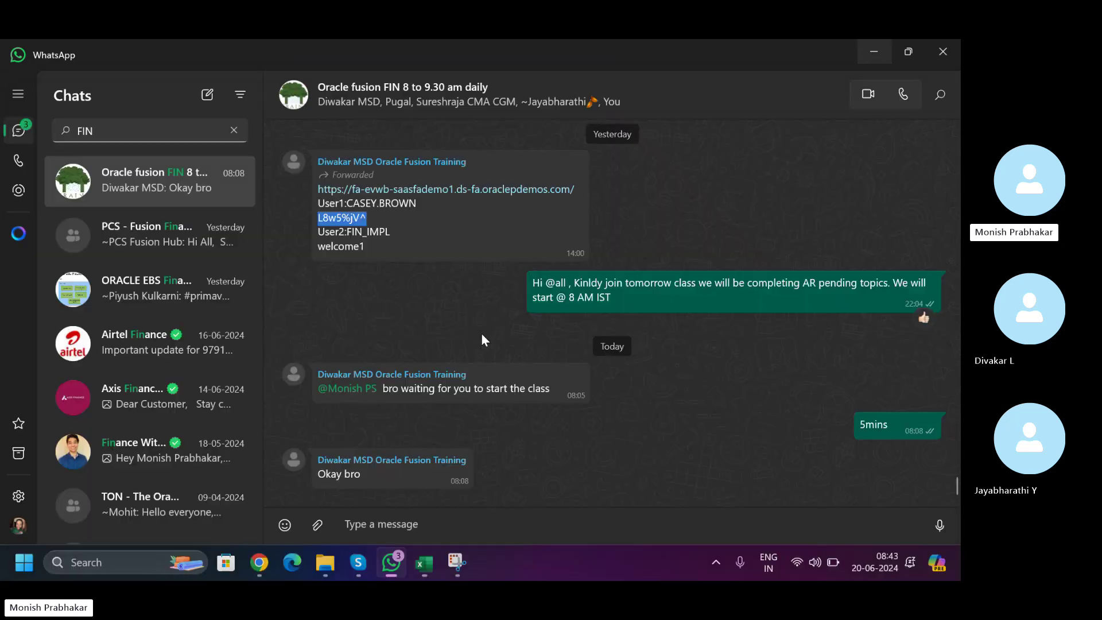
pyautogui.click(265, 565)
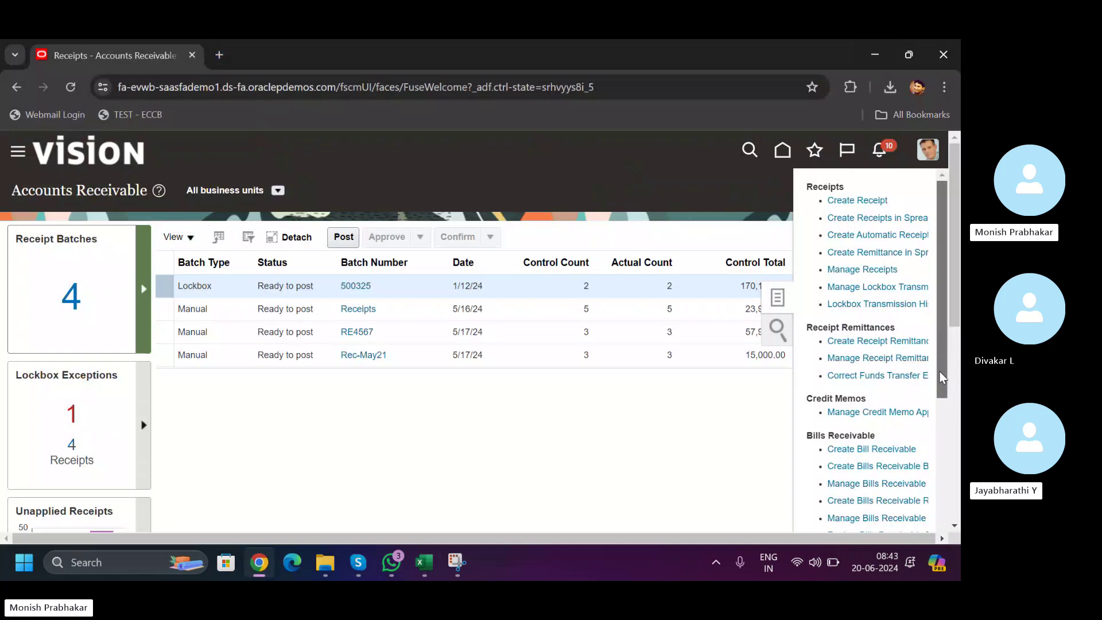
# - Go to the Oracle home page and show the Tools apps, including Scheduled Processes
pyautogui.scroll(-4, 939, 511)
pyautogui.scroll(4, 937, 512)
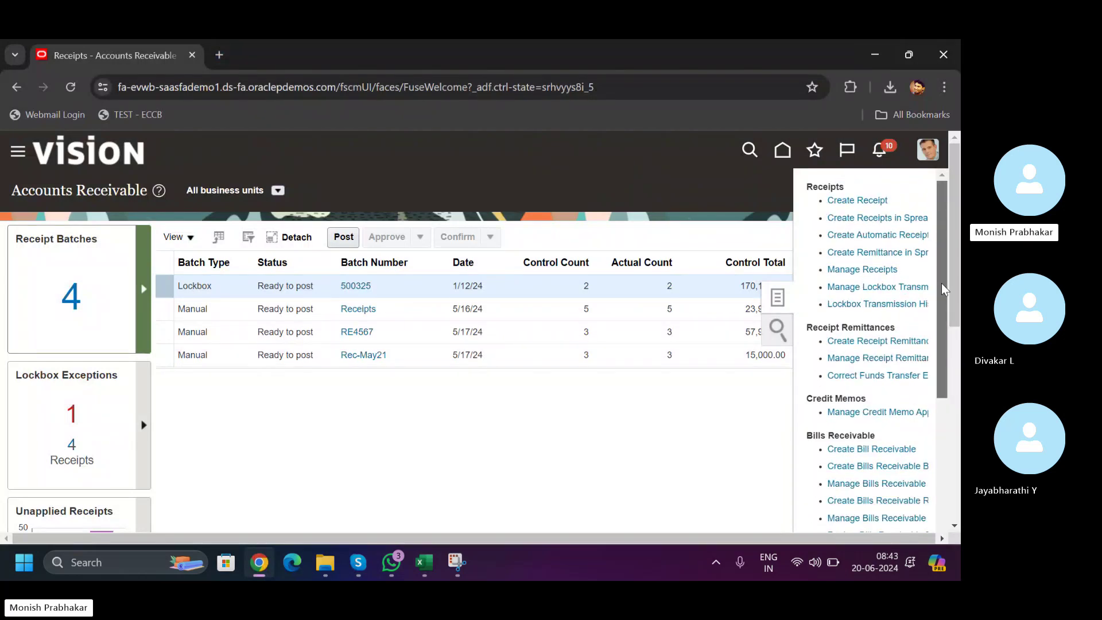
pyautogui.click(783, 150)
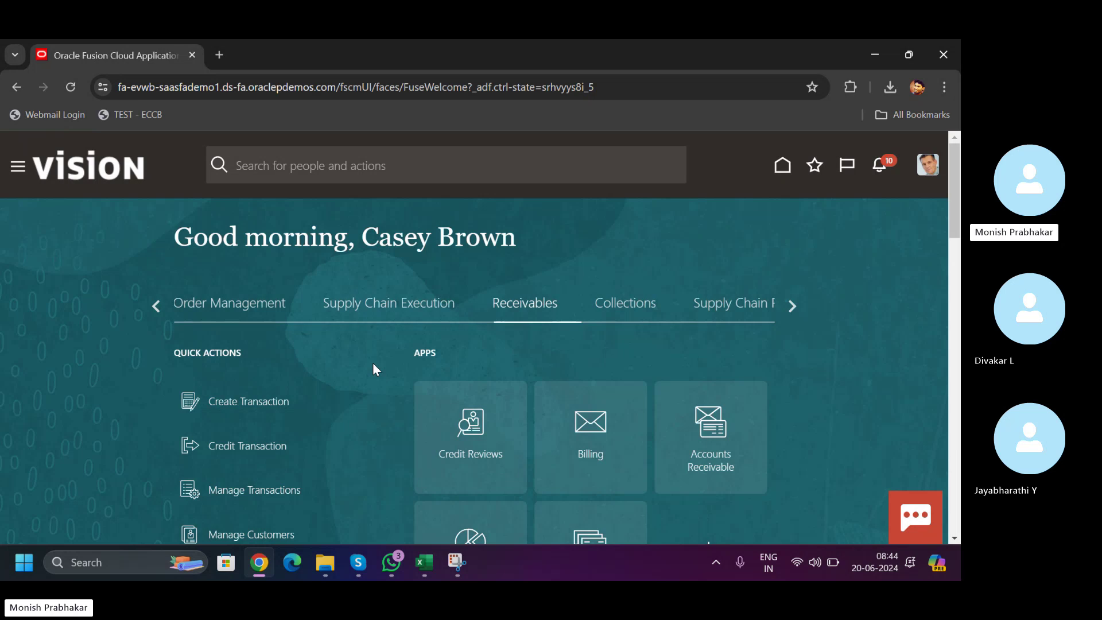
pyautogui.scroll(-5, 958, 198)
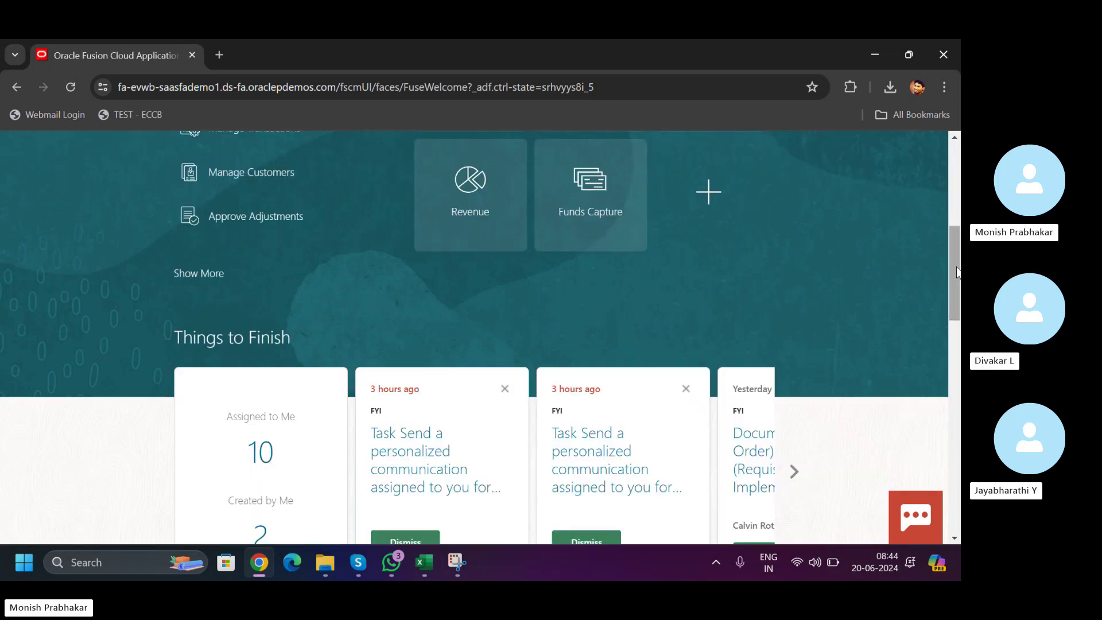
pyautogui.scroll(5, 959, 198)
pyautogui.scroll(1, 958, 198)
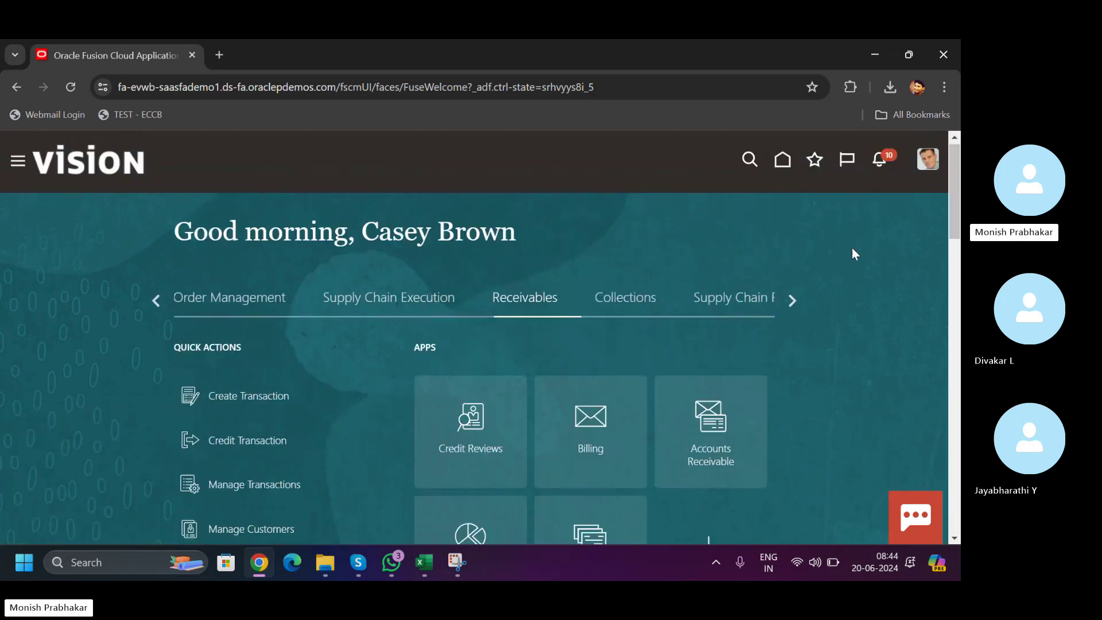
pyautogui.click(790, 301)
pyautogui.click(790, 300)
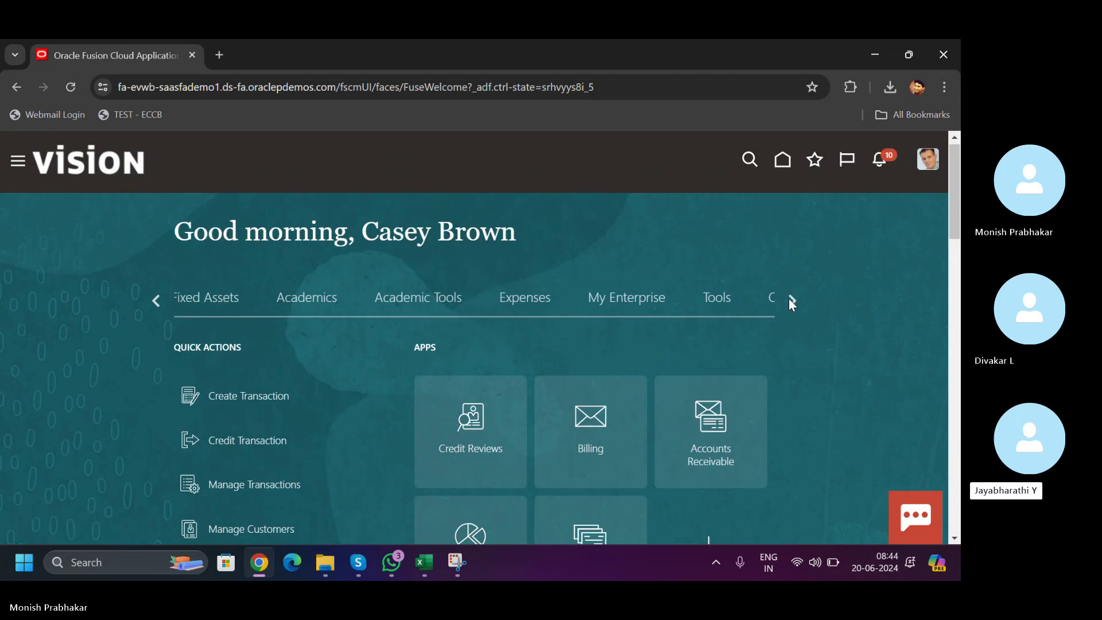
pyautogui.click(712, 300)
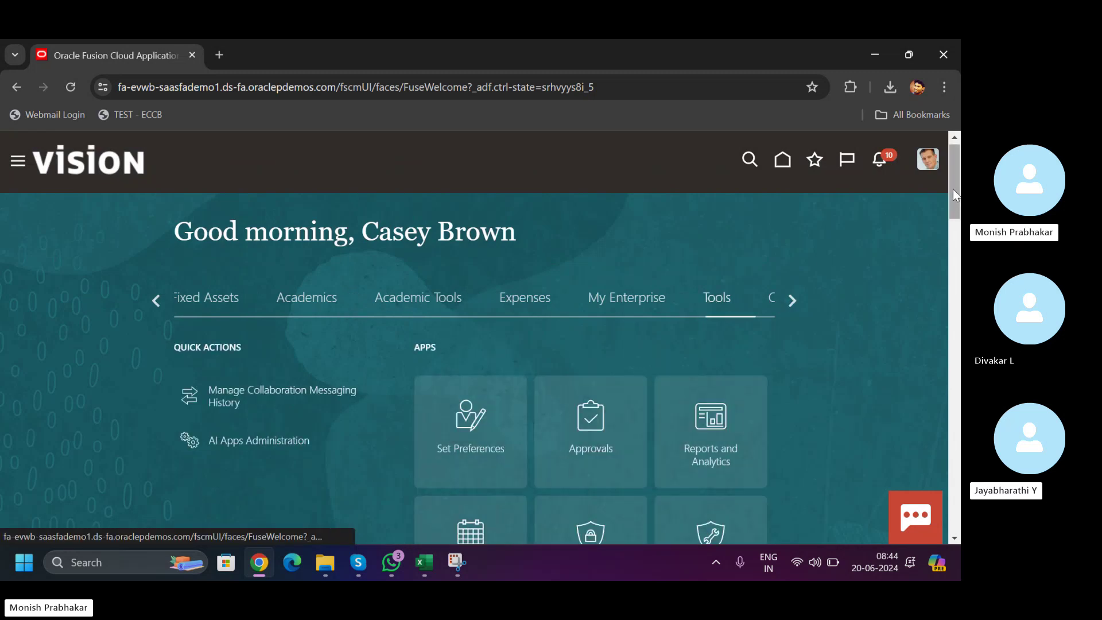
pyautogui.scroll(-3, 562, 341)
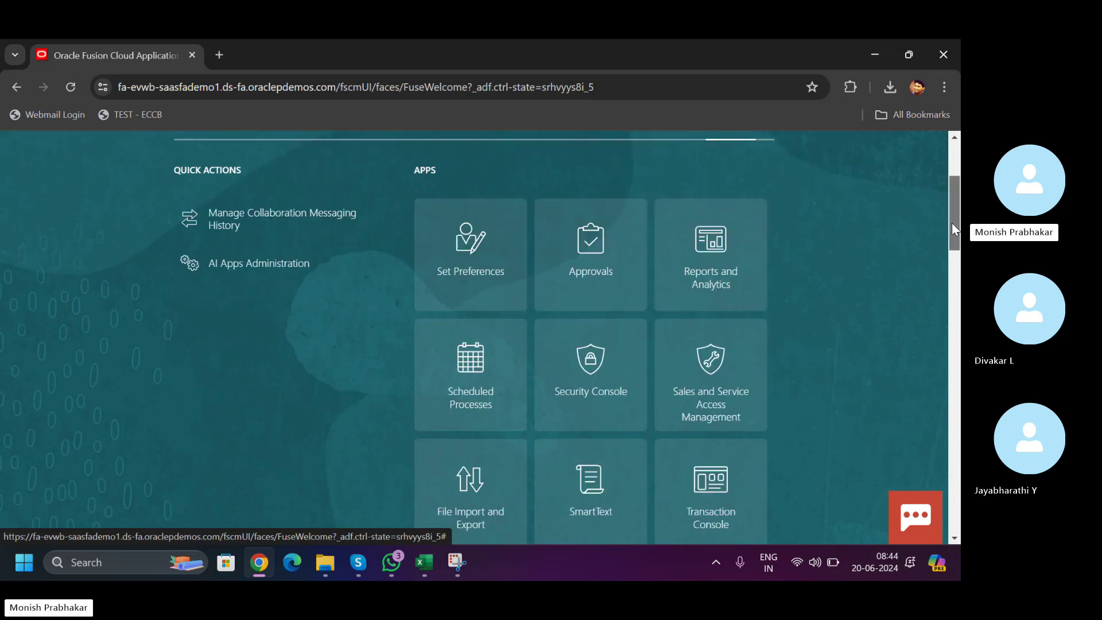
# - In Scheduled Processes, start a new process and search job names for 'Receivables'
pyautogui.click(473, 351)
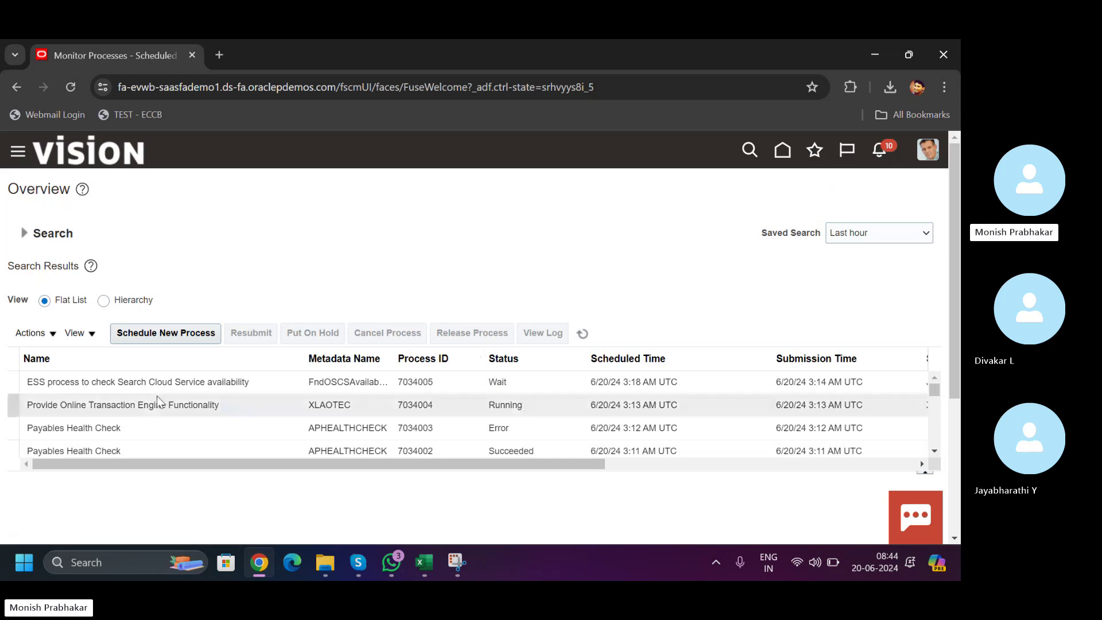
pyautogui.click(166, 345)
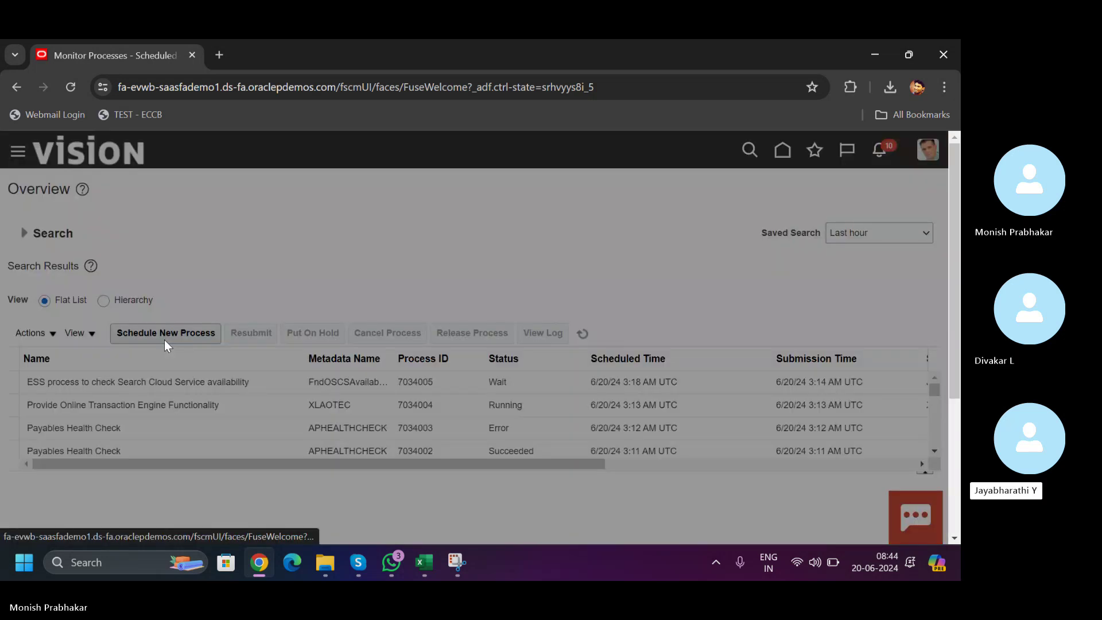
pyautogui.click(276, 305)
pyautogui.press('capslock')
pyautogui.write('R')
pyautogui.press('capslock')
pyautogui.write('e')
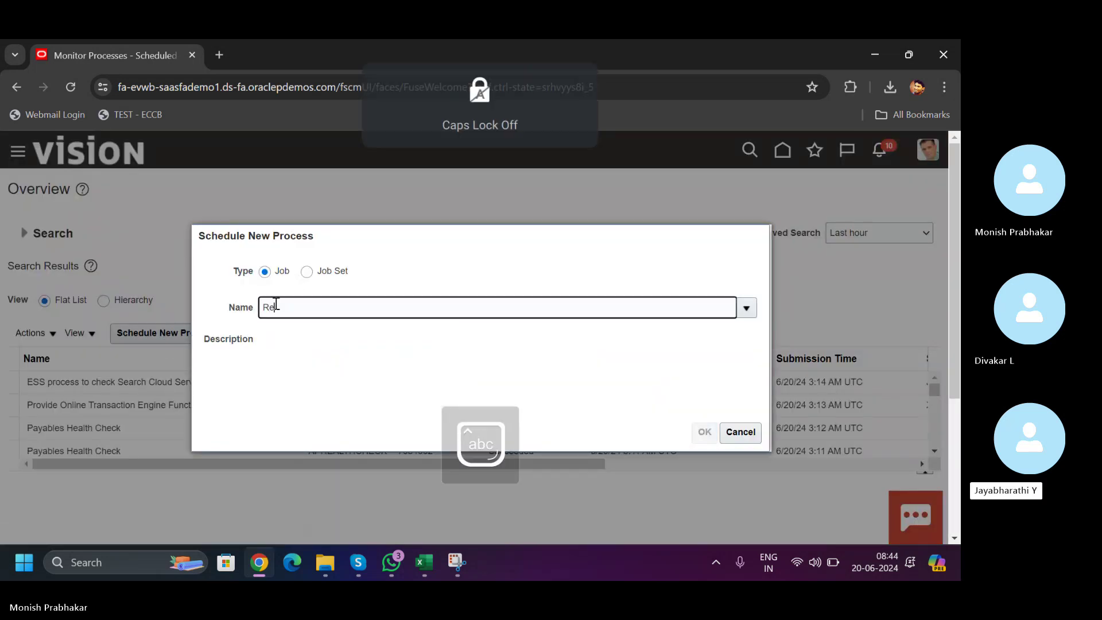
pyautogui.write('ceivabke')
pyautogui.press('BackSpace')
pyautogui.press('BackSpace')
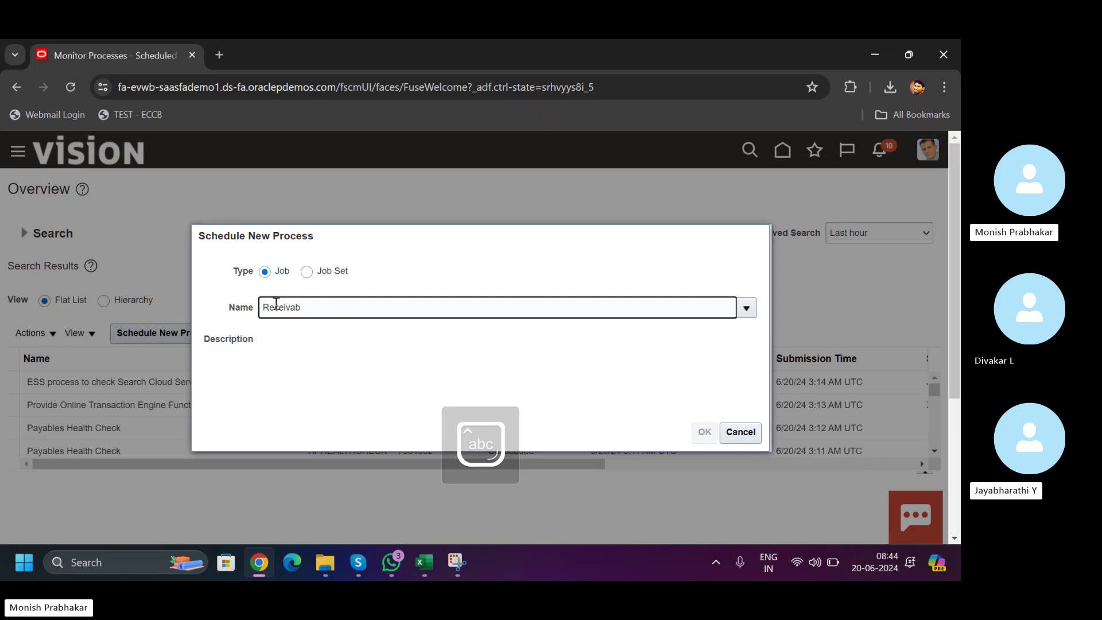
pyautogui.write('les')
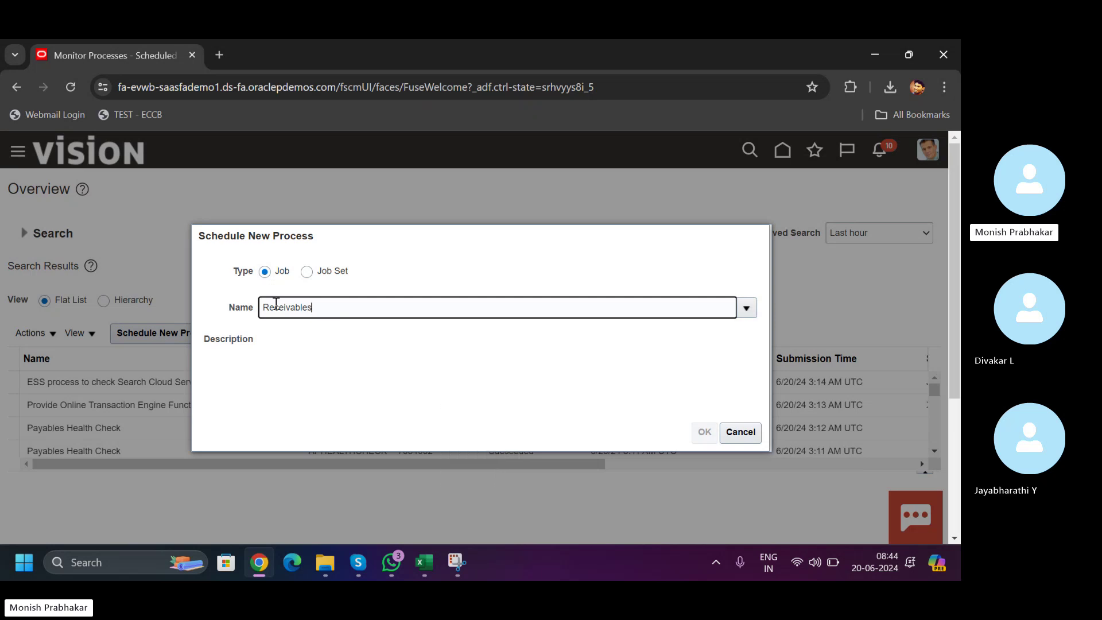
pyautogui.press('Tab')
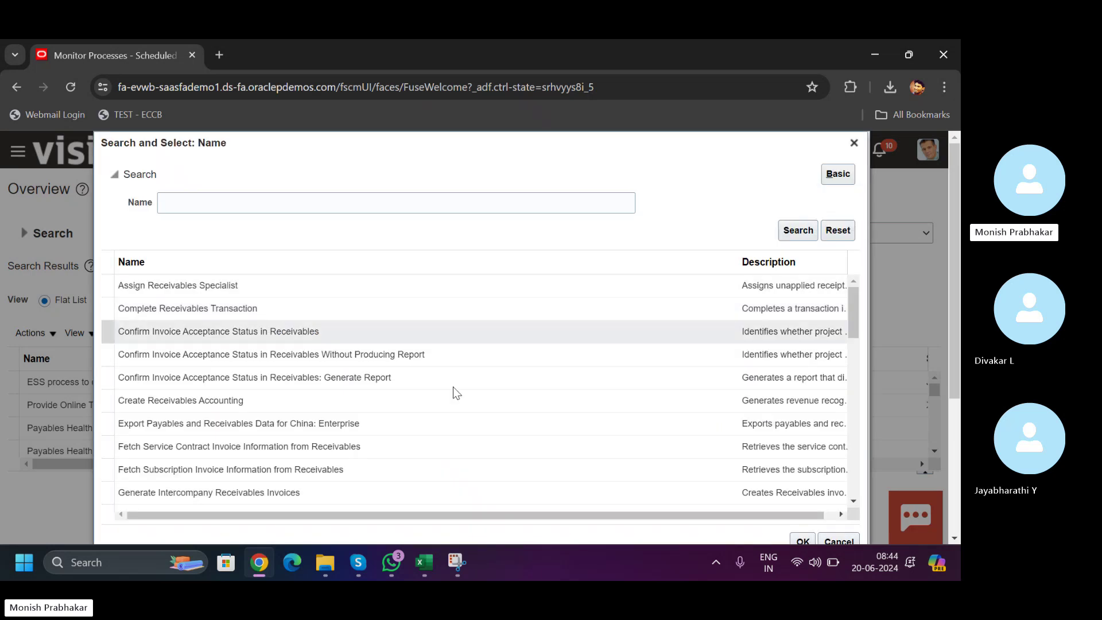
# - Choose Receivables Transactions Extract as the job to schedule
pyautogui.click(853, 313)
pyautogui.moveTo(853, 311); pyautogui.dragTo(856, 433)
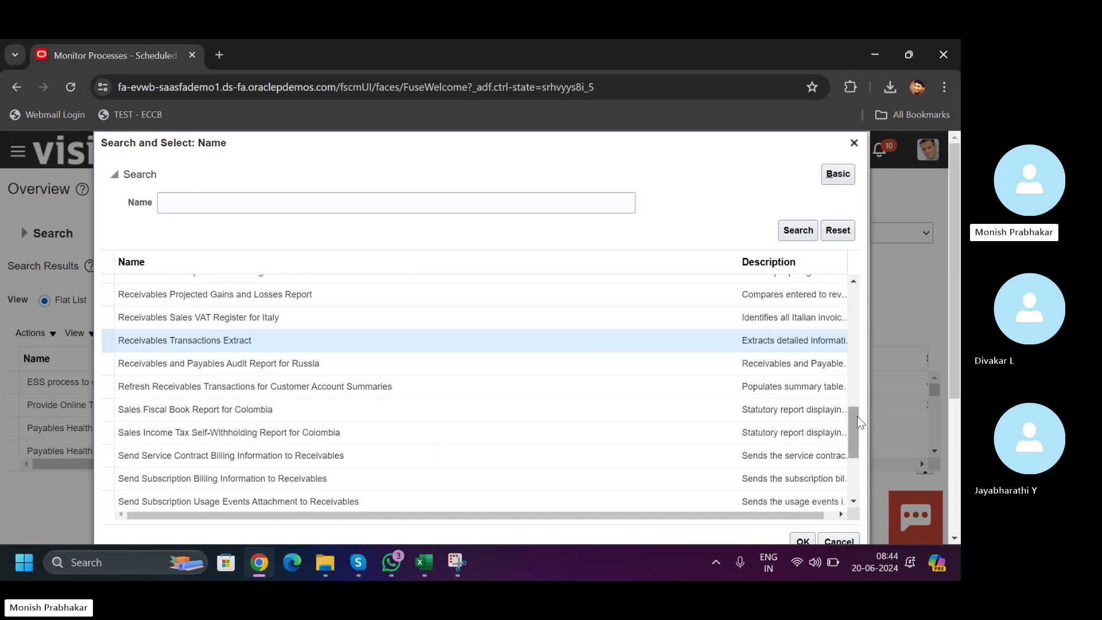
pyautogui.scroll(-2, 857, 425)
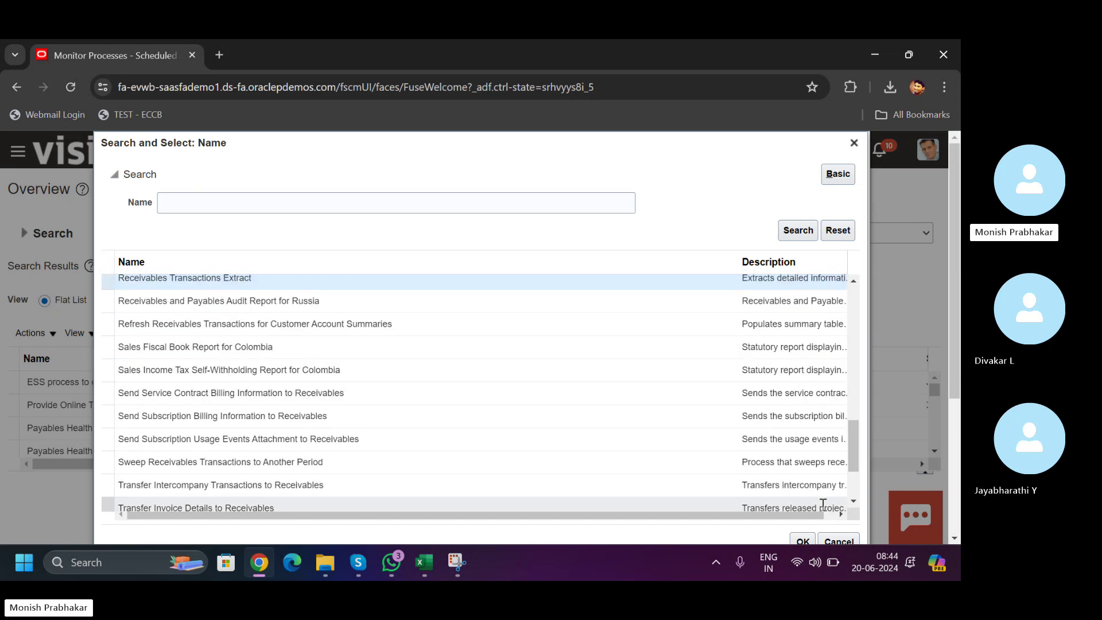
pyautogui.click(808, 542)
pyautogui.click(705, 432)
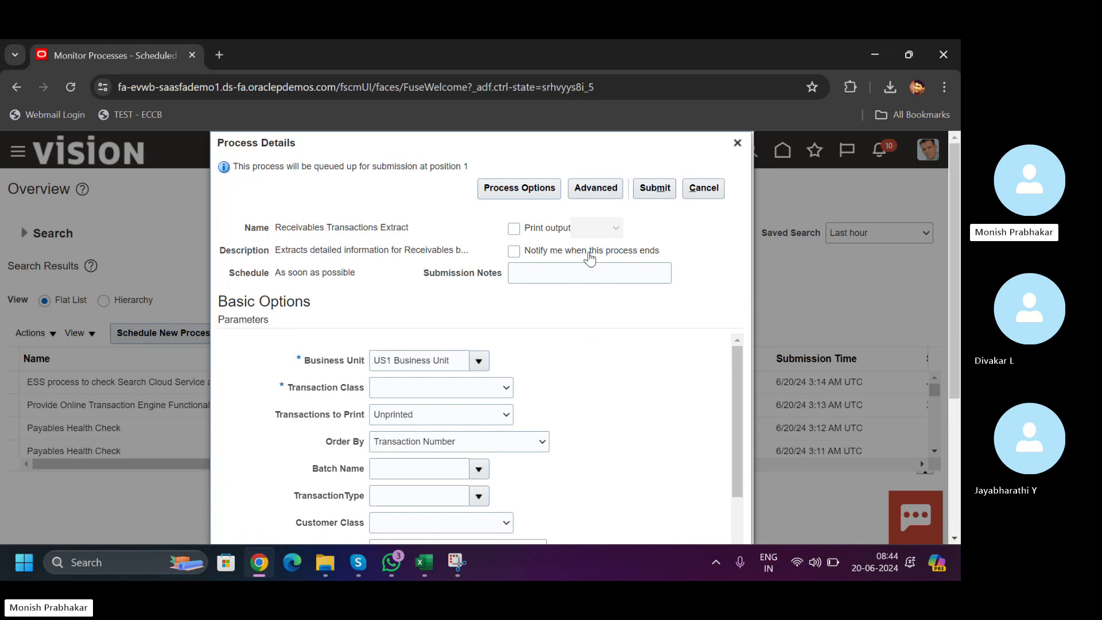
# - Set the extract's Transaction Class to Invoice
pyautogui.scroll(-2, 955, 345)
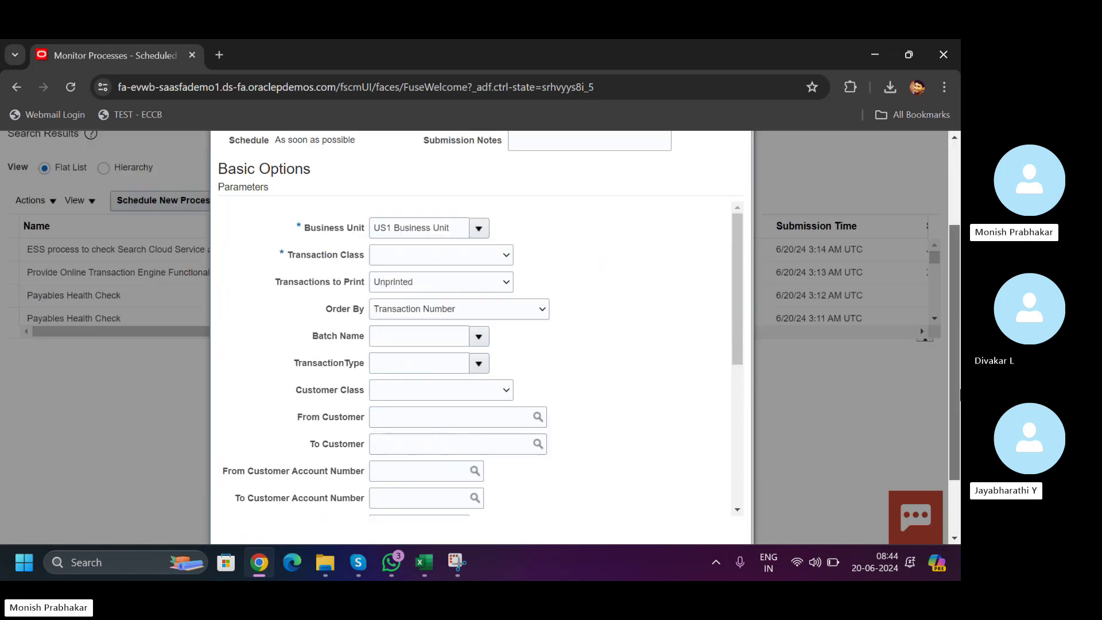
pyautogui.scroll(-1, 960, 392)
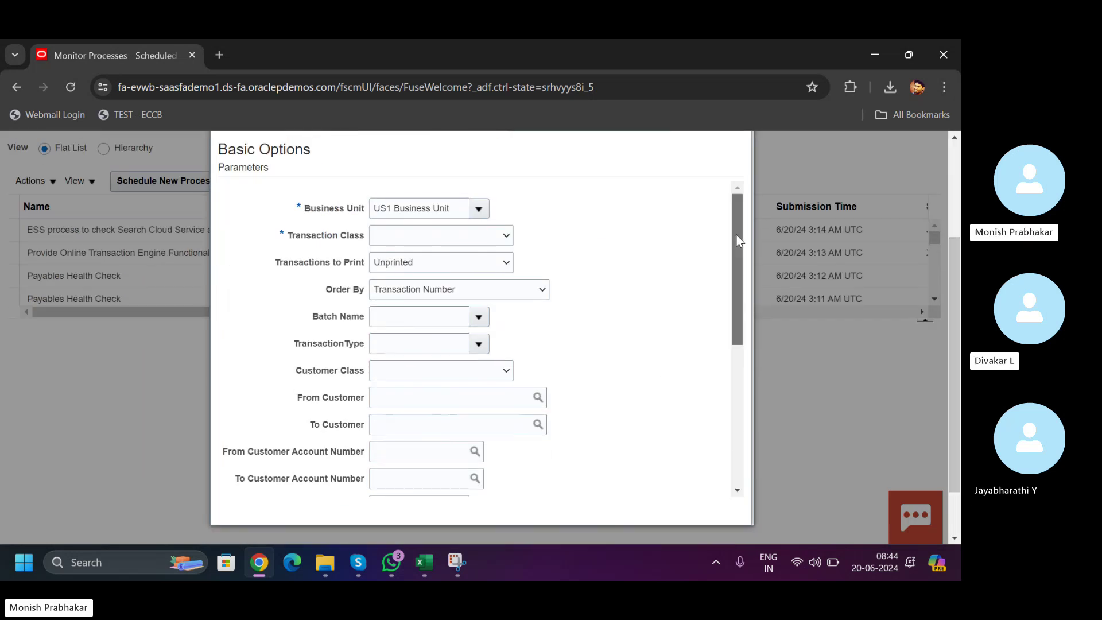
pyautogui.scroll(-3, 738, 241)
pyautogui.scroll(3, 739, 241)
pyautogui.click(489, 233)
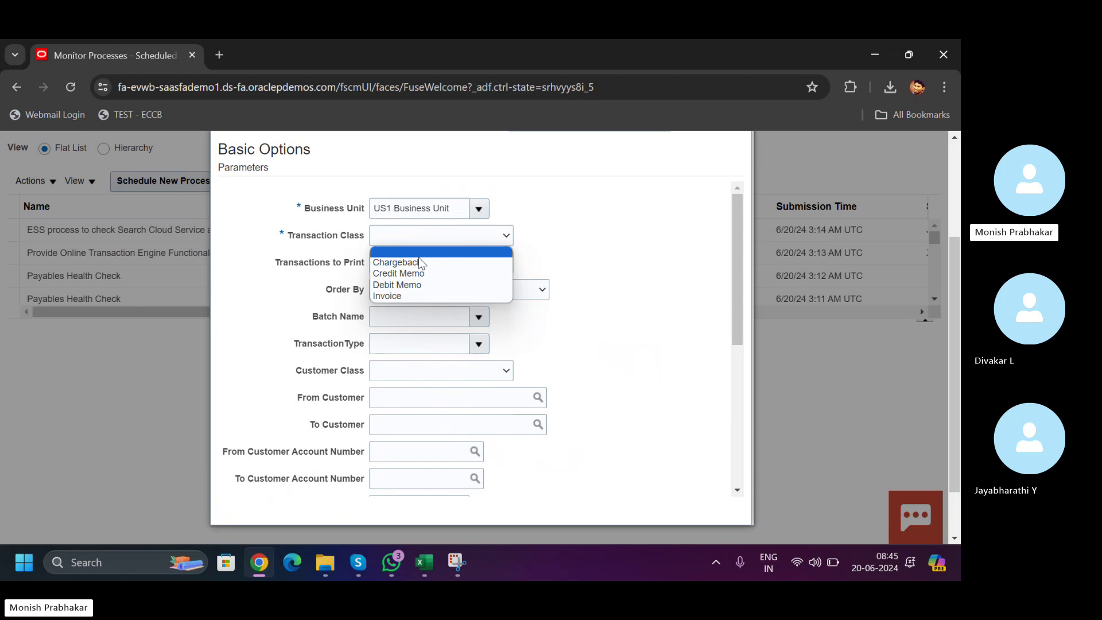
pyautogui.click(387, 296)
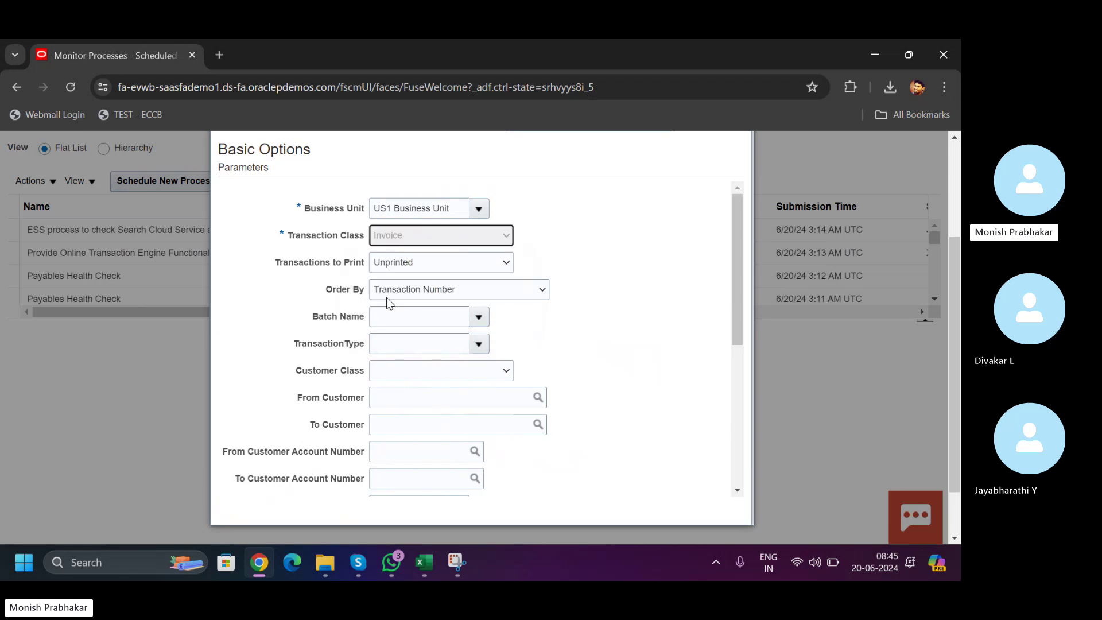
pyautogui.click(442, 238)
pyautogui.click(398, 254)
pyautogui.click(449, 232)
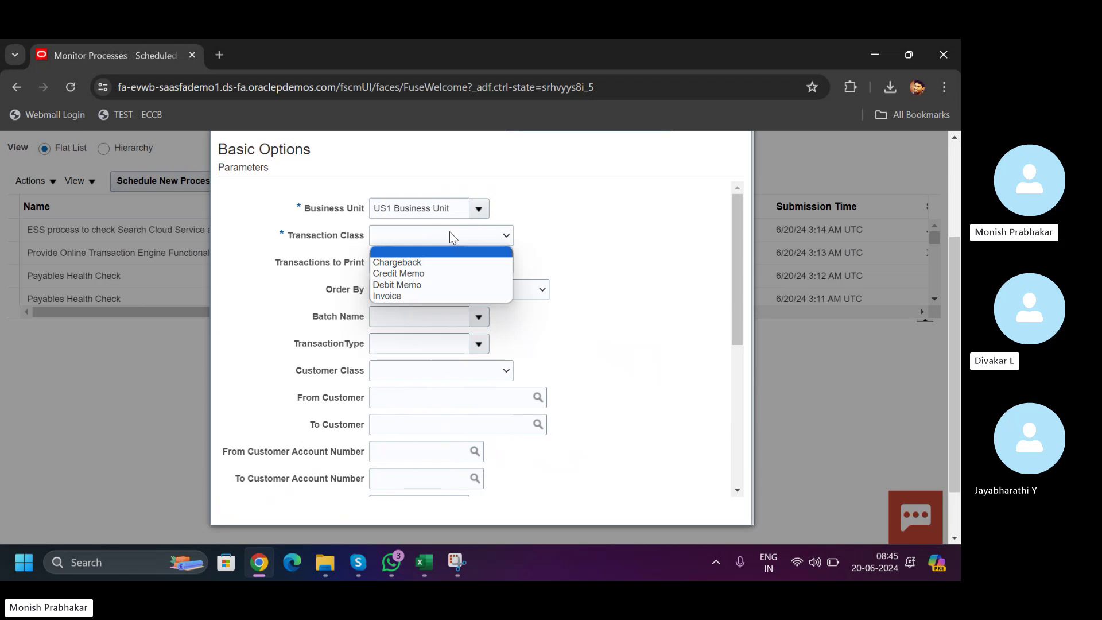
pyautogui.click(394, 296)
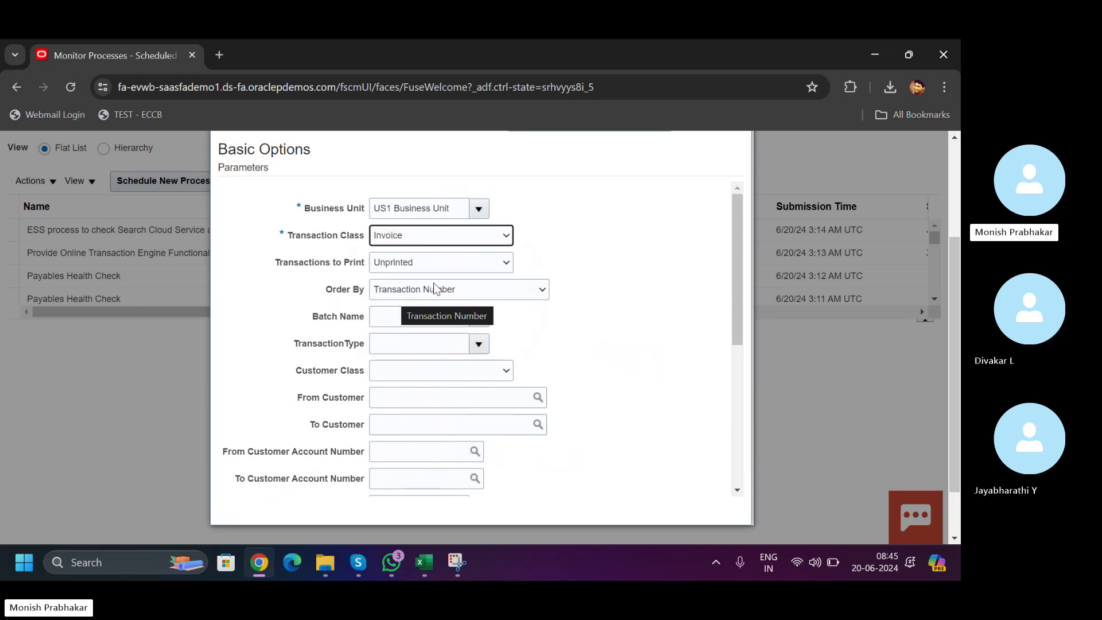
# - Set Transactions to Print to All
pyautogui.click(425, 266)
pyautogui.click(425, 267)
pyautogui.click(425, 267)
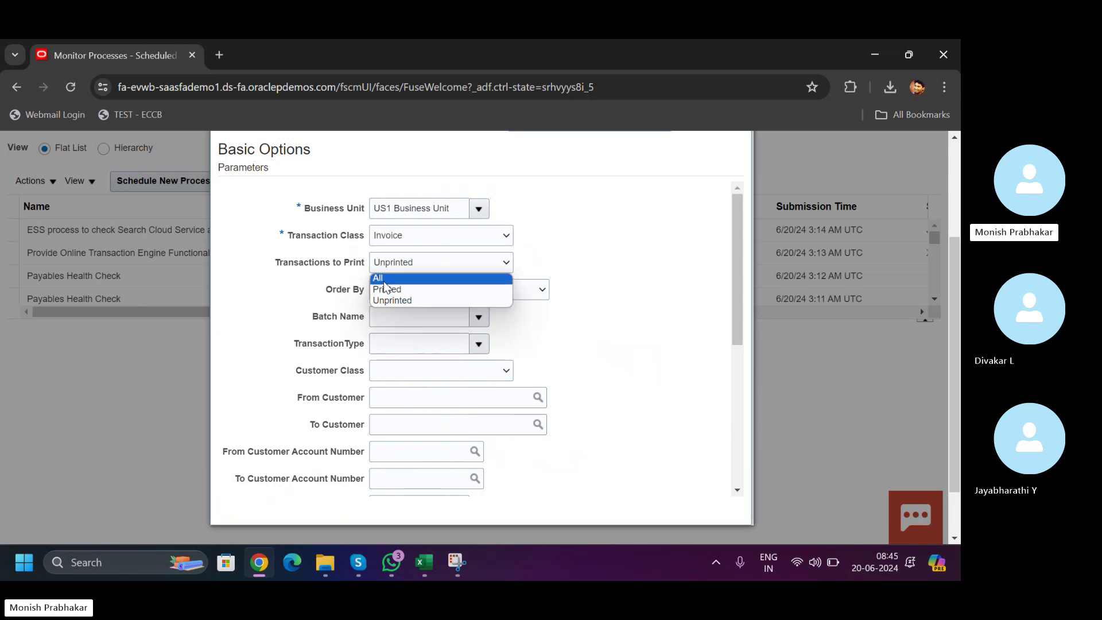
pyautogui.click(384, 281)
pyautogui.moveTo(735, 268)
pyautogui.mouseDown()
pyautogui.moveTo(742, 402)
pyautogui.moveTo(744, 278)
pyautogui.mouseUp()
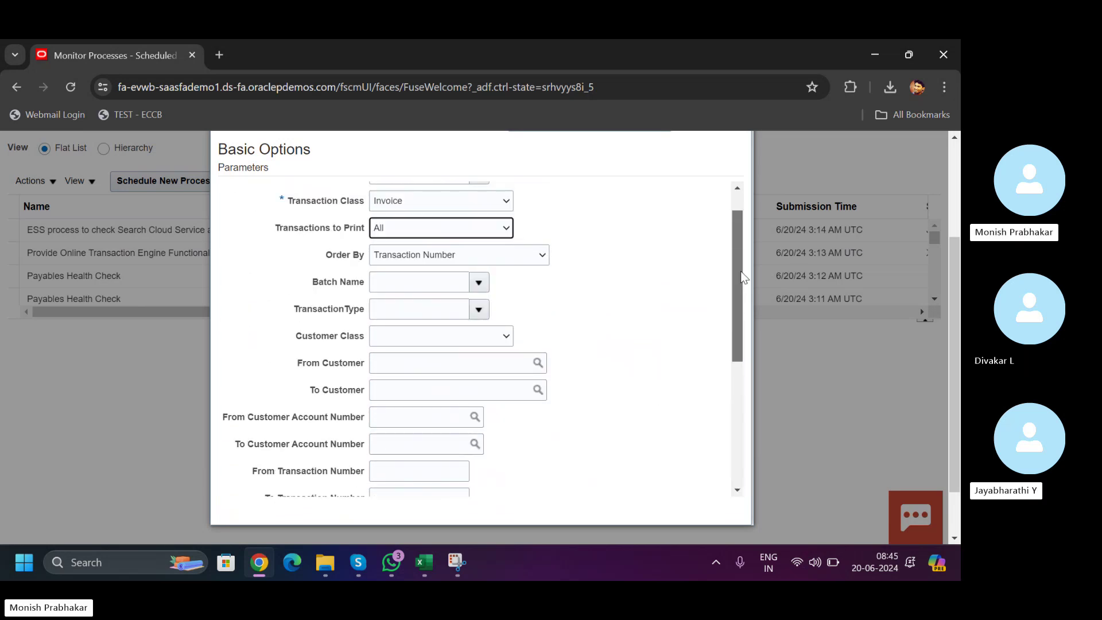
pyautogui.click(485, 363)
# - Search customers for ABC, sort by name, and pick ABC Corporation Americas as From Customer
pyautogui.click(539, 364)
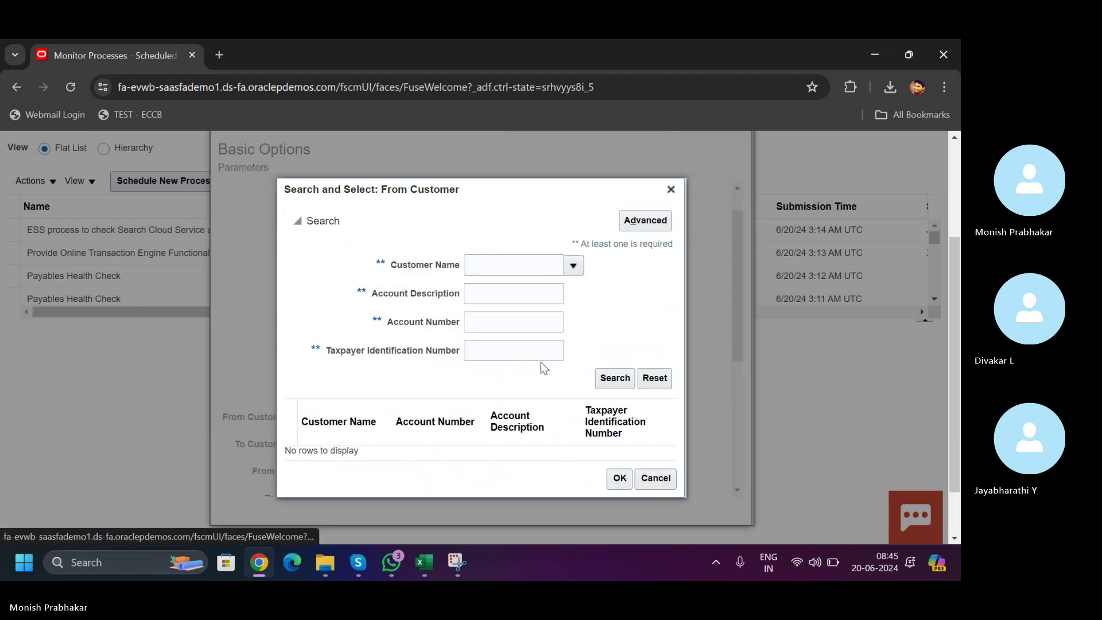
pyautogui.press('capslock')
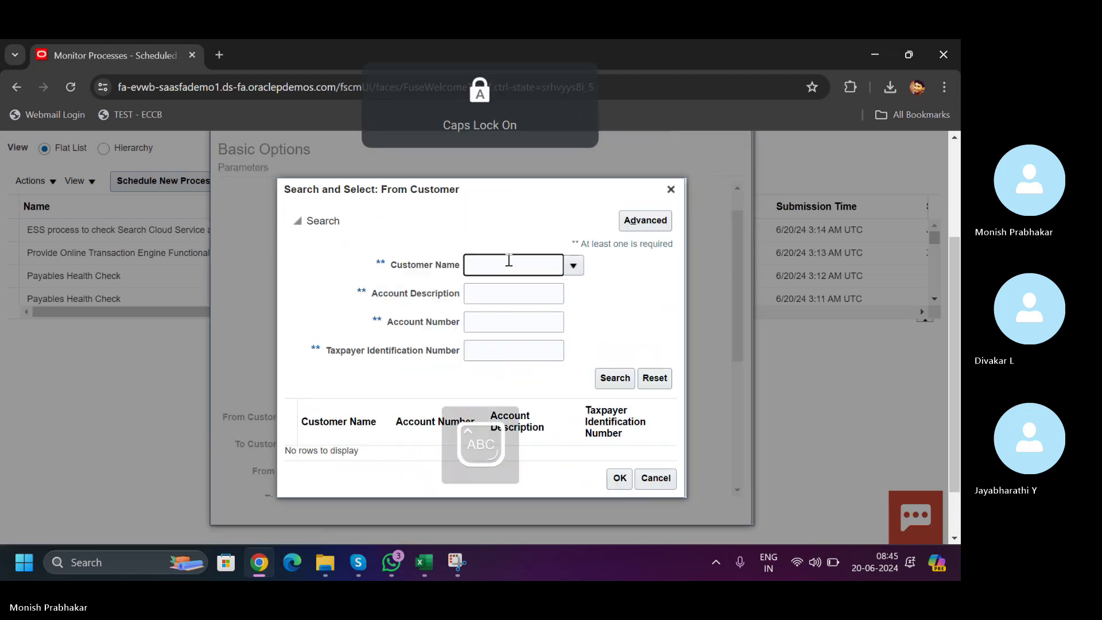
pyautogui.press('Return')
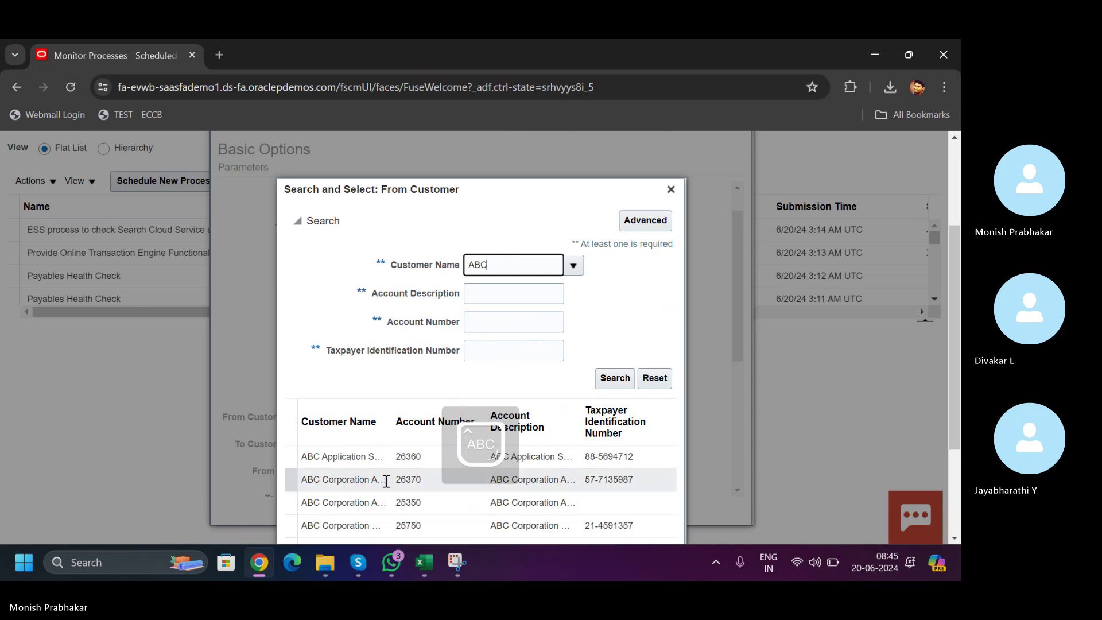
pyautogui.click(390, 417)
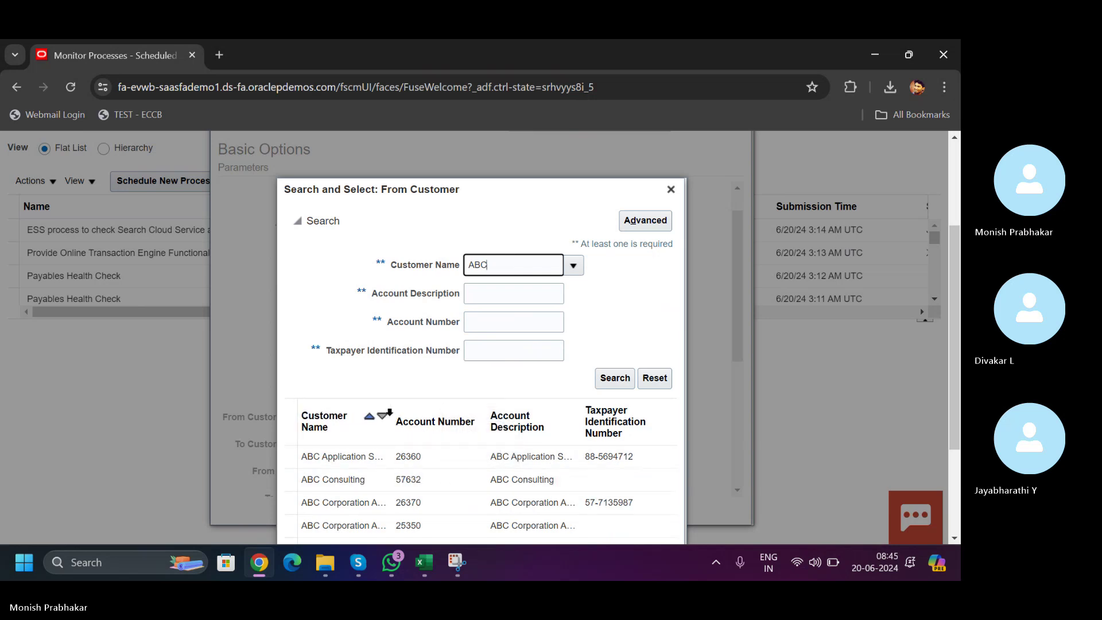
pyautogui.moveTo(392, 411); pyautogui.dragTo(479, 412)
pyautogui.click(389, 503)
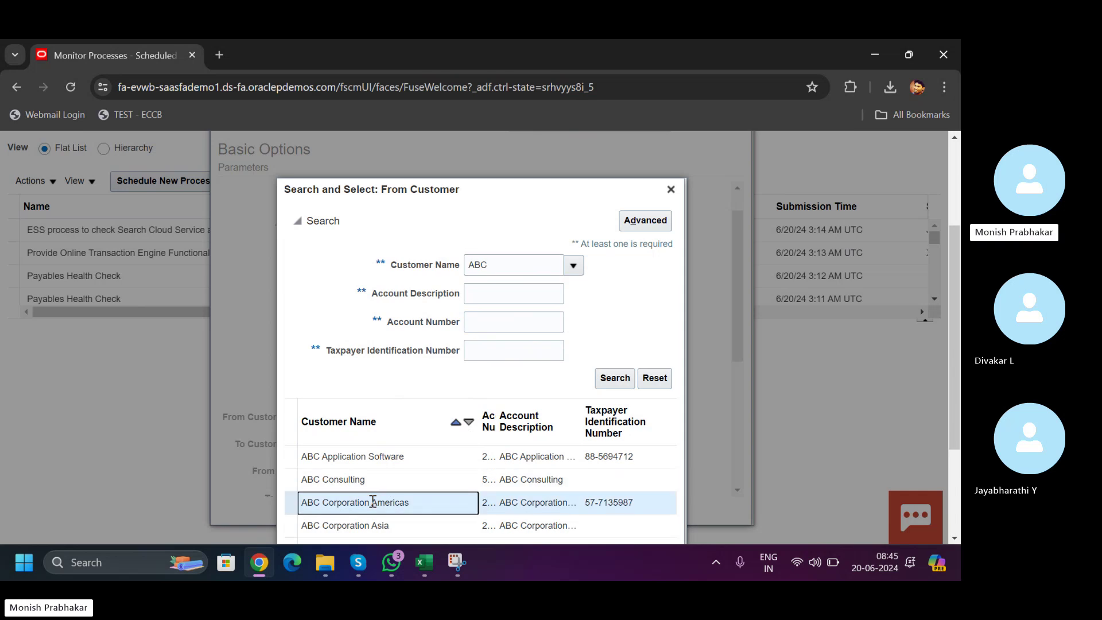
pyautogui.scroll(-3, 956, 294)
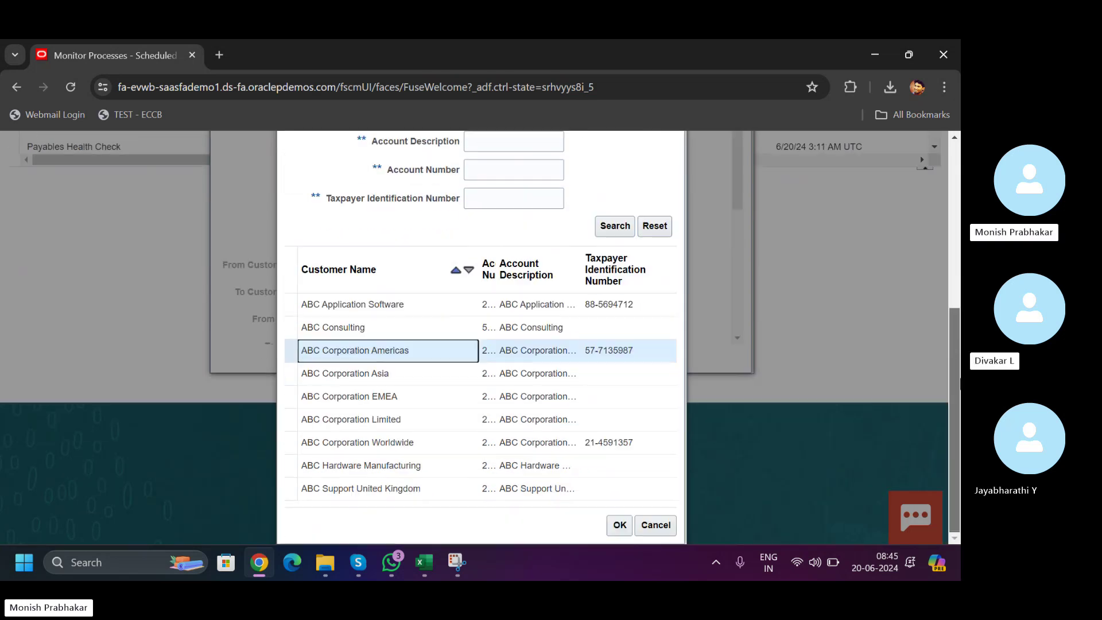
pyautogui.click(620, 525)
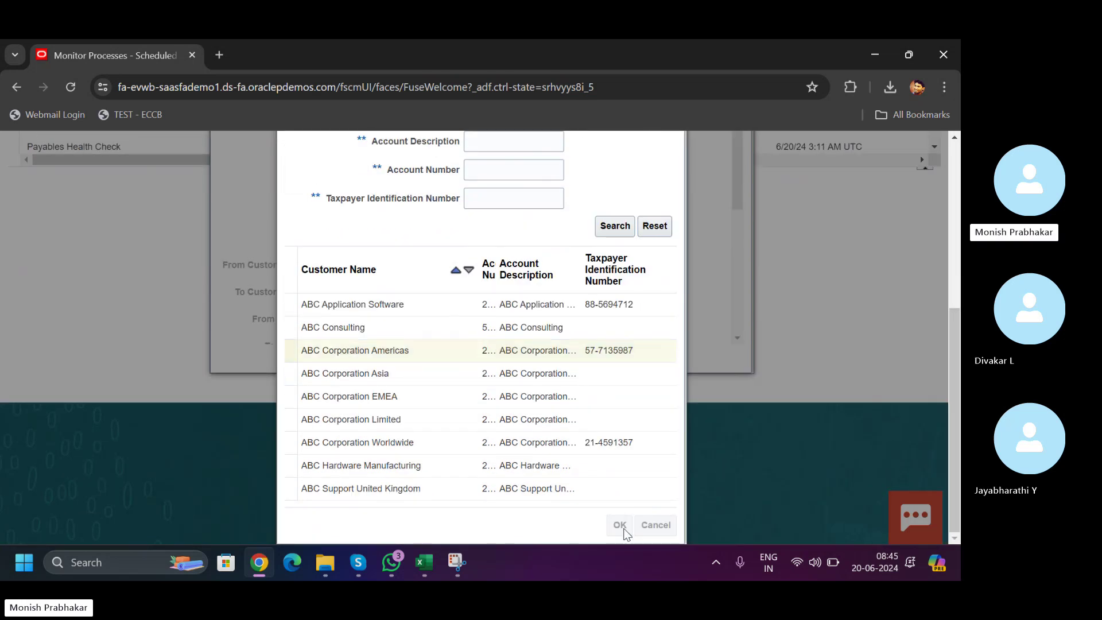
pyautogui.moveTo(733, 275); pyautogui.dragTo(746, 168)
pyautogui.scroll(4, 954, 344)
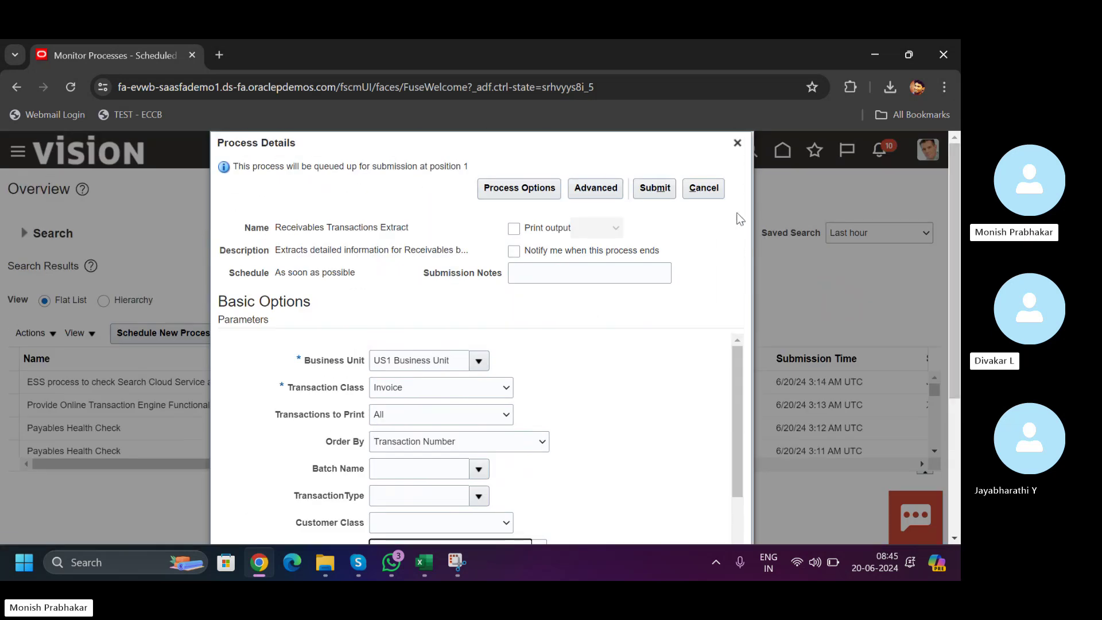
# - Submit the Receivables Transactions Extract and refresh until process 7034008 shows Running
pyautogui.click(643, 192)
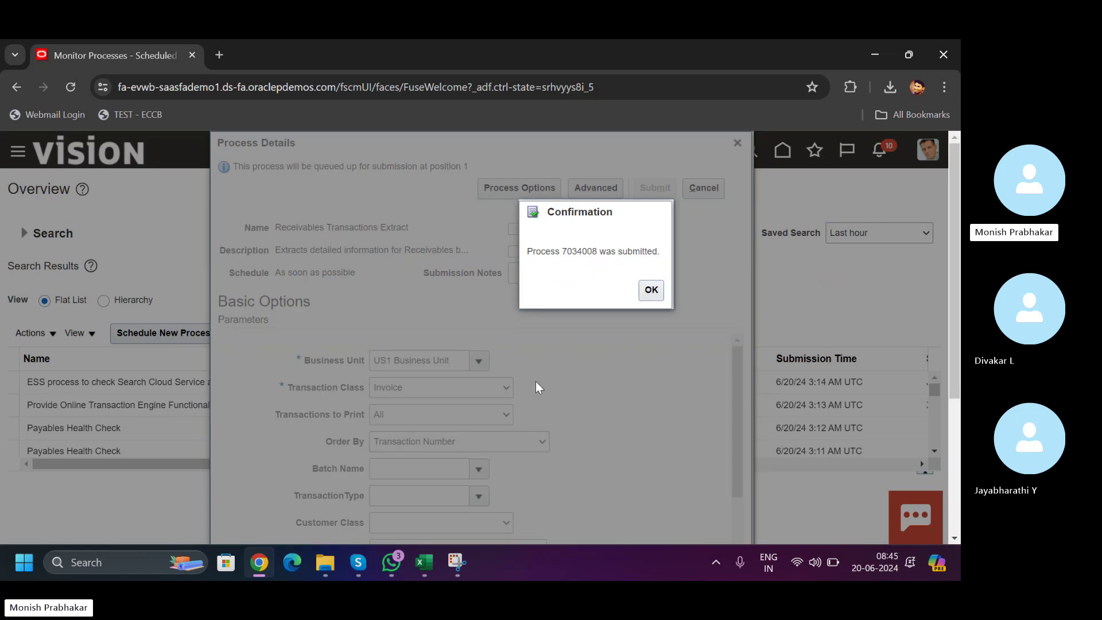
pyautogui.click(646, 293)
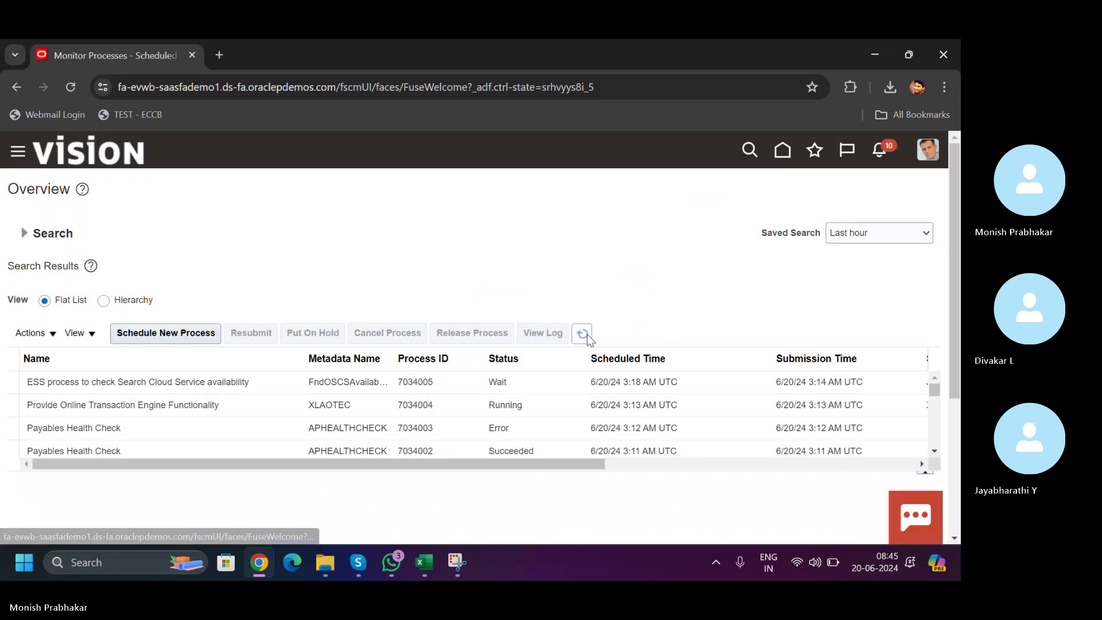
pyautogui.click(583, 335)
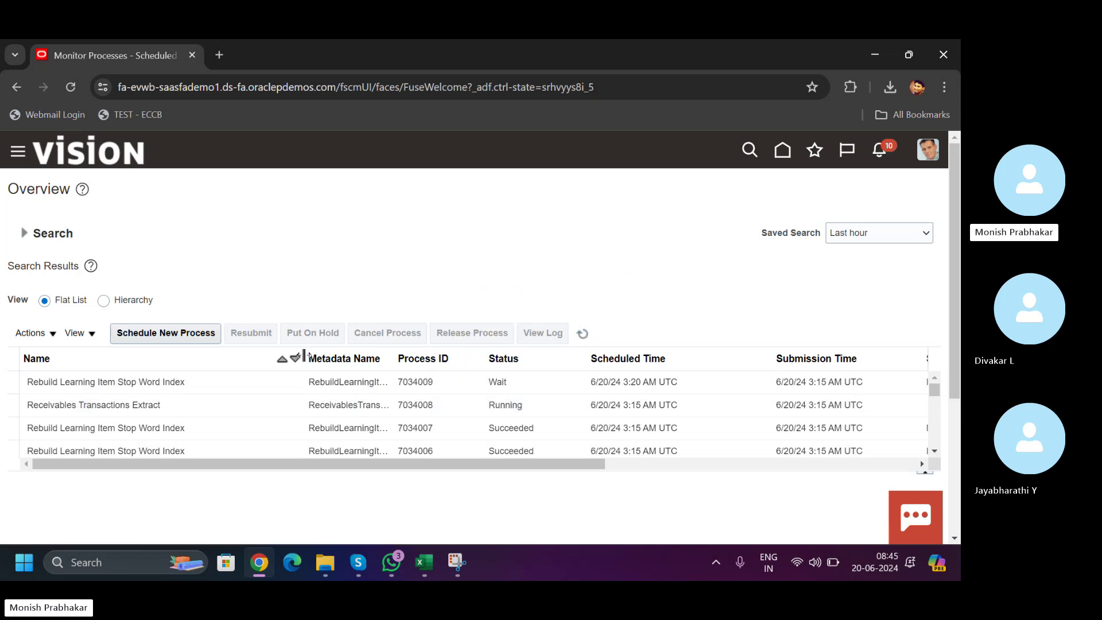
pyautogui.moveTo(304, 358); pyautogui.dragTo(218, 368)
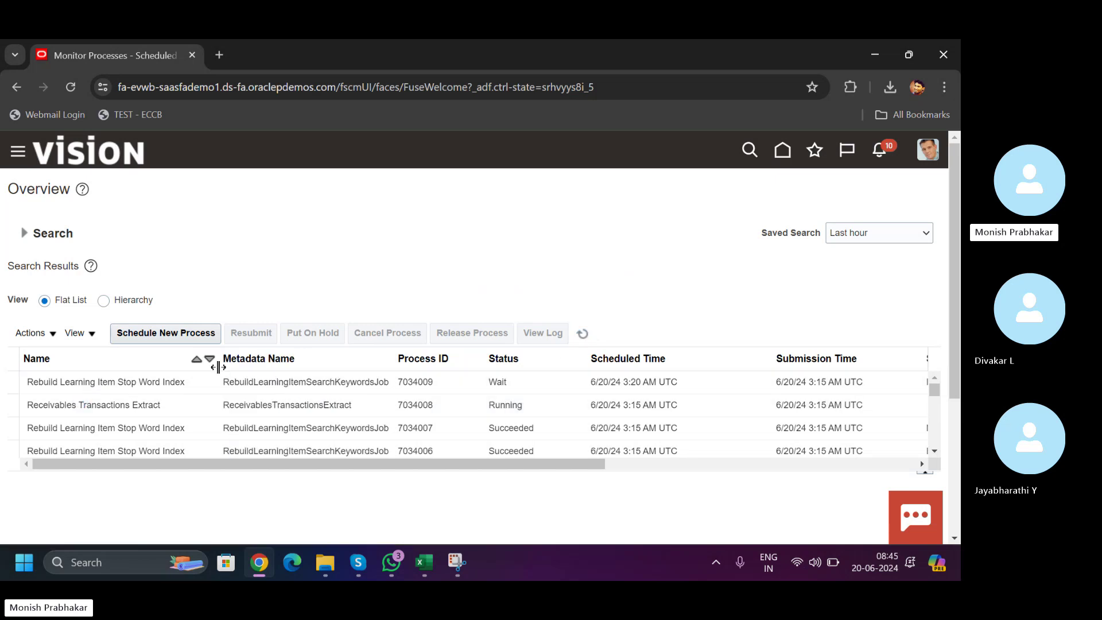
pyautogui.click(583, 335)
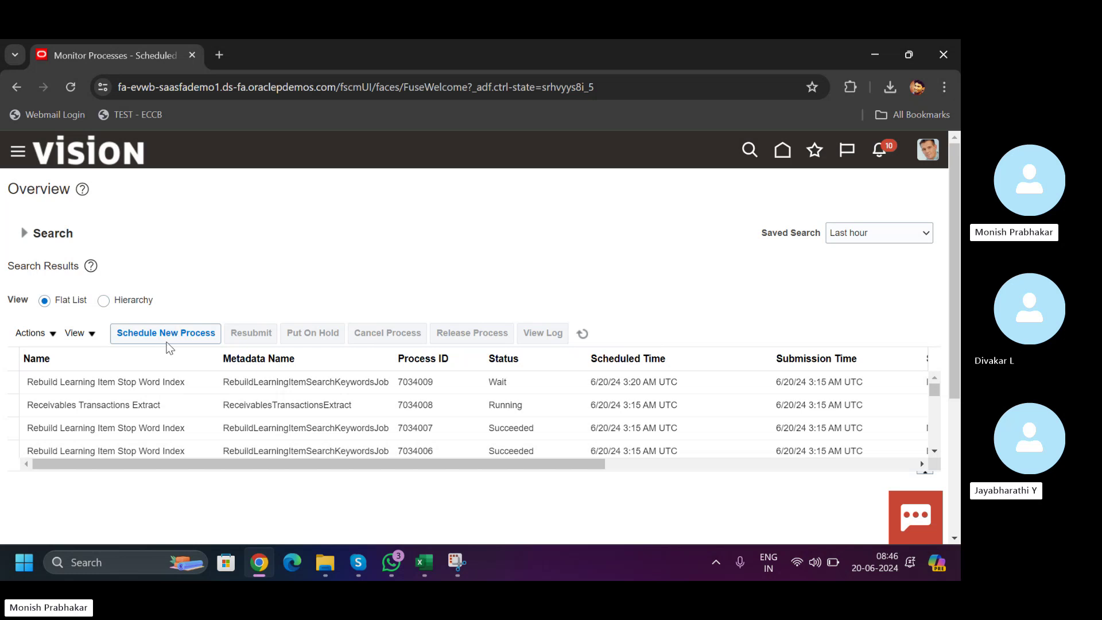
pyautogui.click(584, 334)
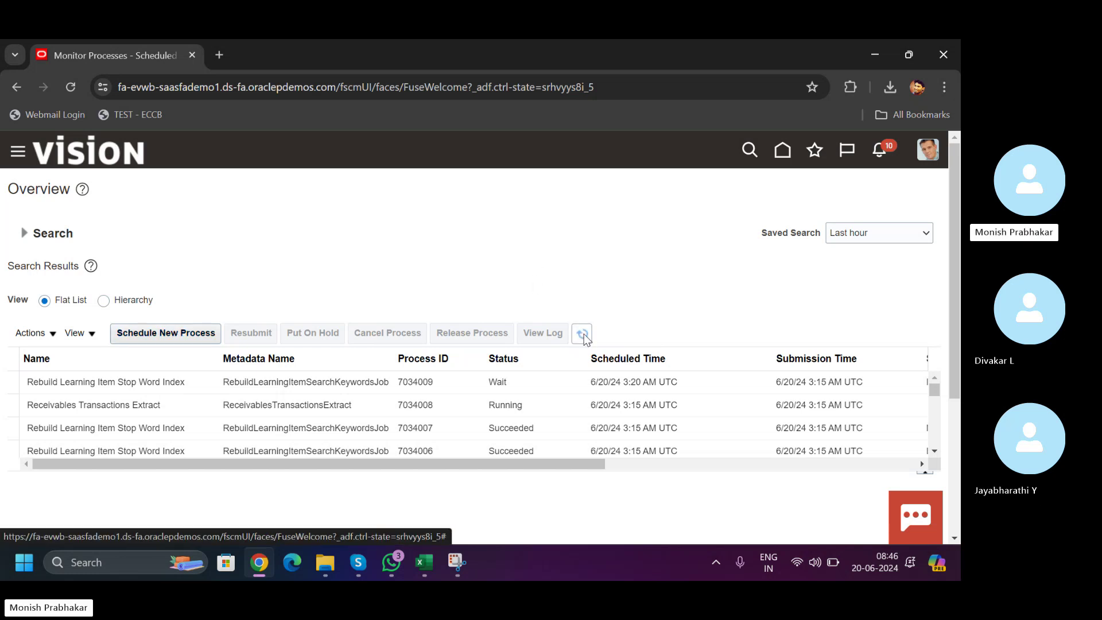
pyautogui.click(583, 335)
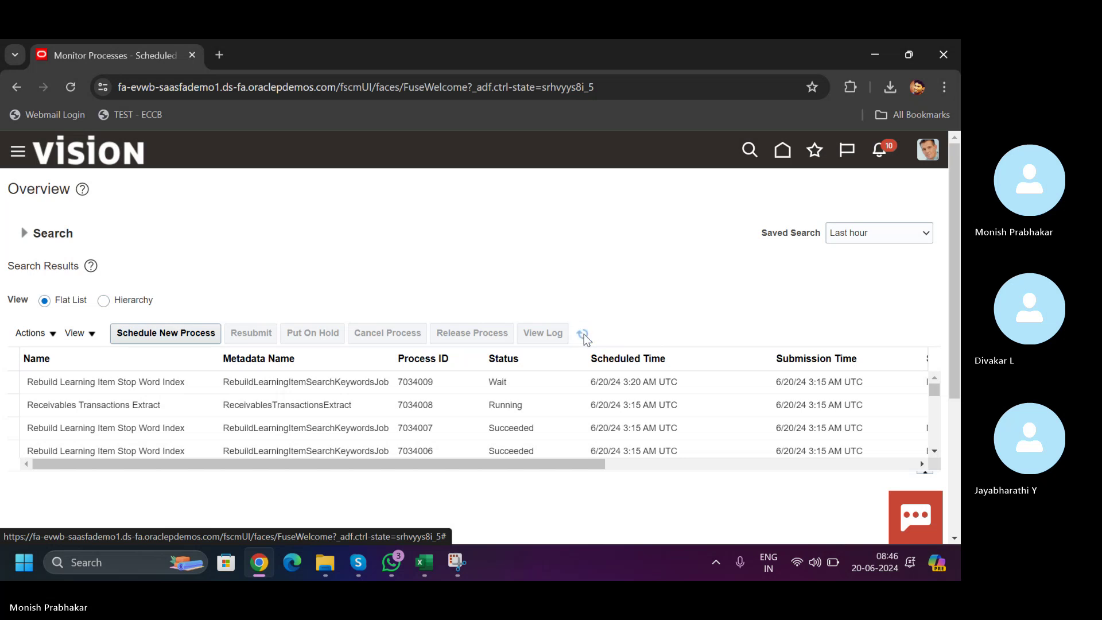
# - Start a new process and choose Receipts Analysis Extract from the job name list
pyautogui.click(170, 336)
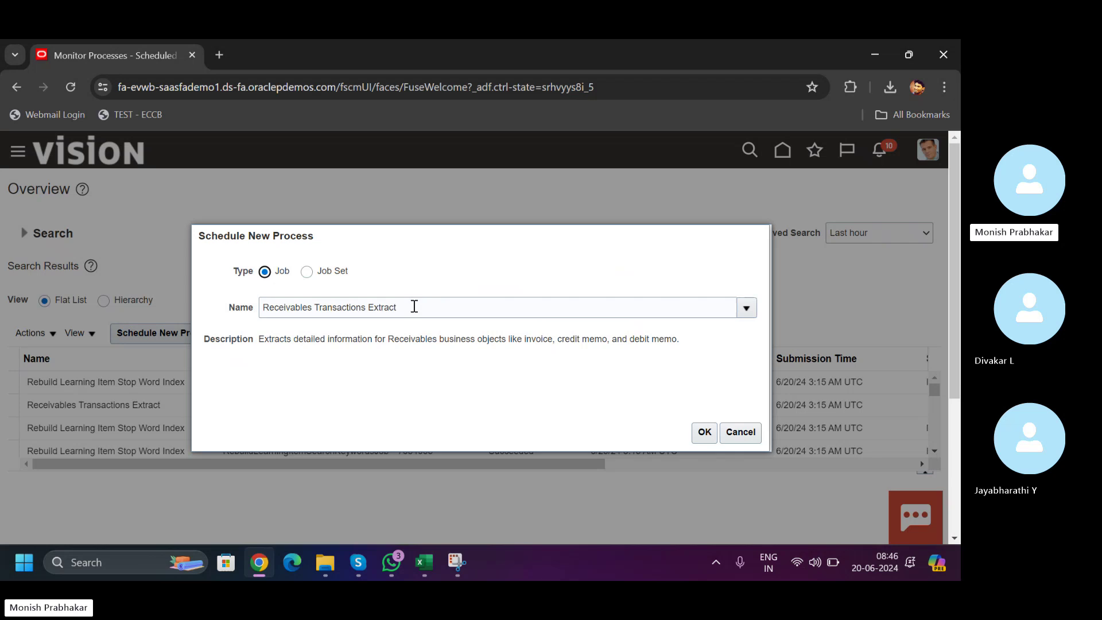
pyautogui.moveTo(414, 305); pyautogui.dragTo(286, 310)
pyautogui.write('ei')
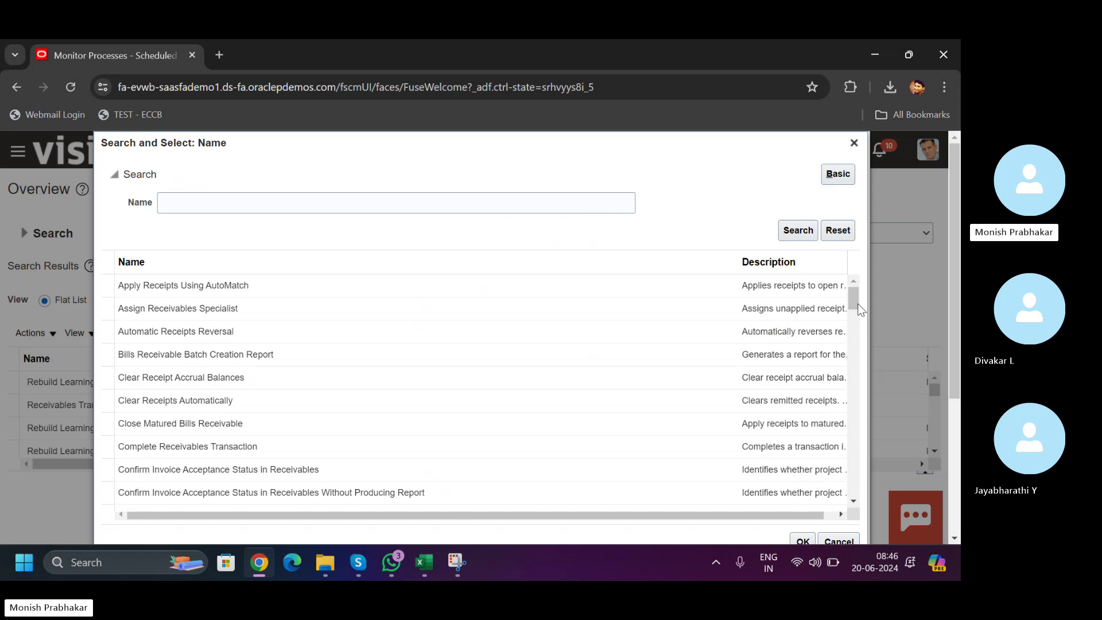
pyautogui.moveTo(854, 299); pyautogui.dragTo(856, 412)
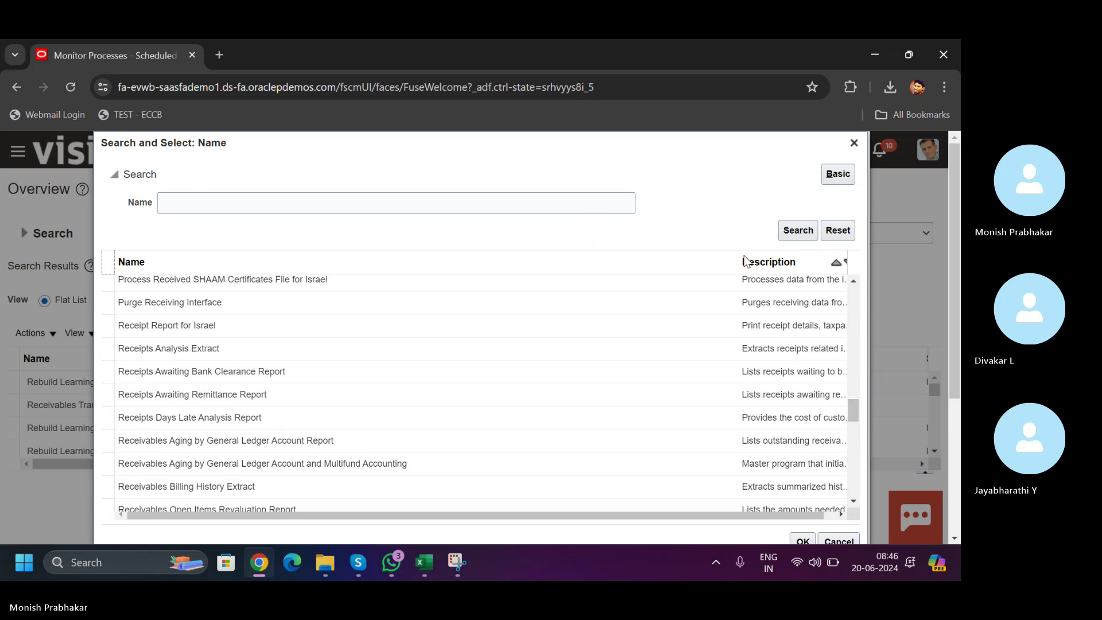
pyautogui.moveTo(739, 258); pyautogui.dragTo(409, 261)
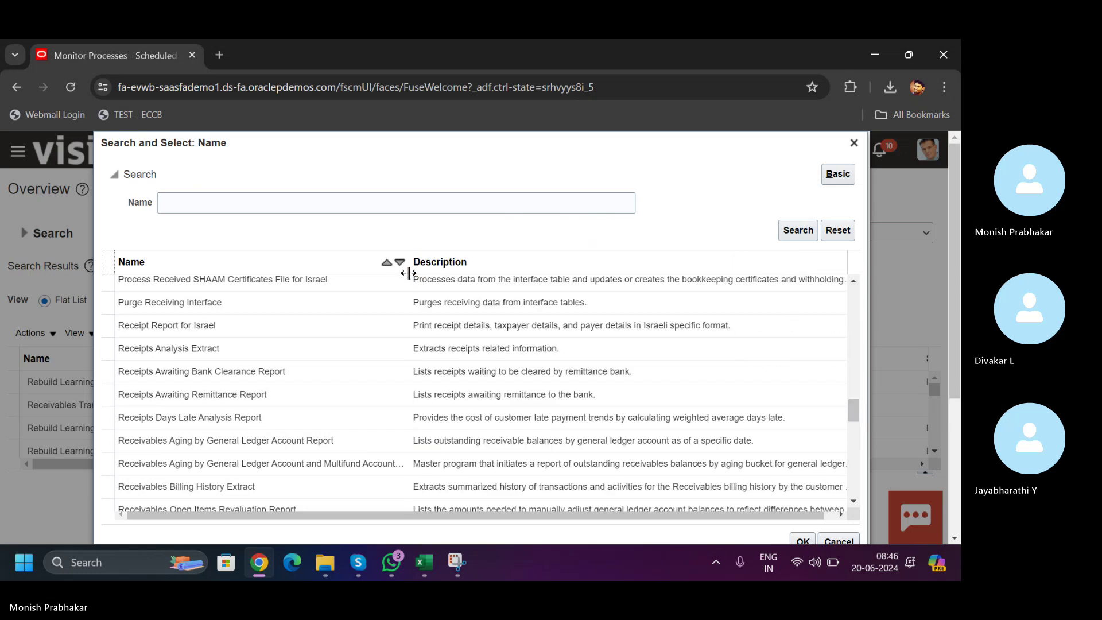
pyautogui.click(526, 354)
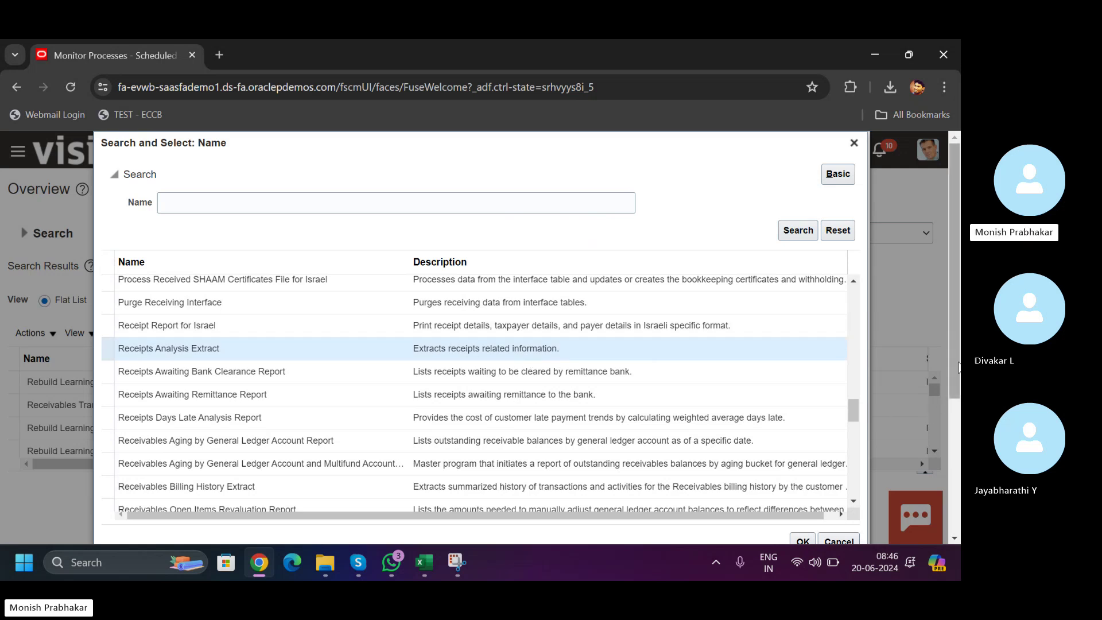
pyautogui.scroll(-1, 957, 402)
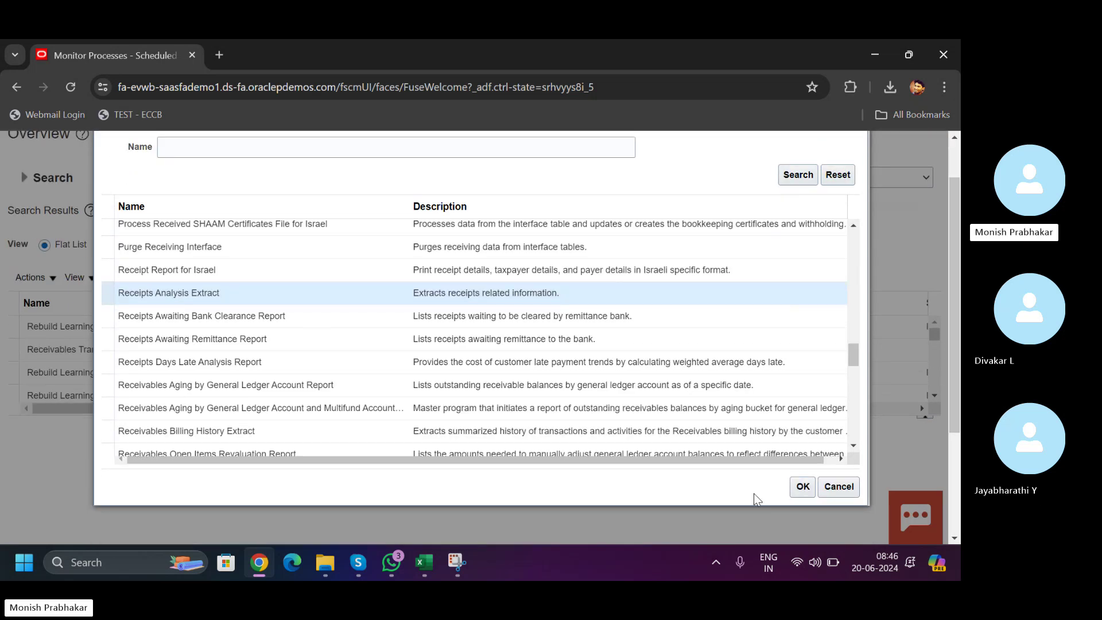
pyautogui.click(804, 487)
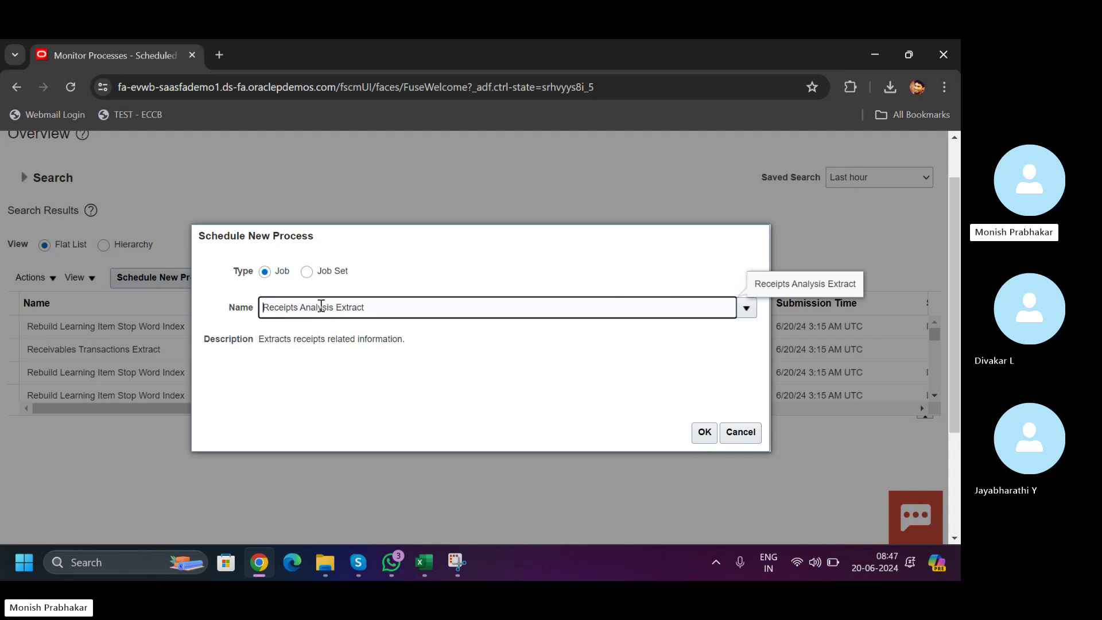
# - Set the Receipts Analysis Extract's Business Unit to US1 Business Unit
pyautogui.click(700, 438)
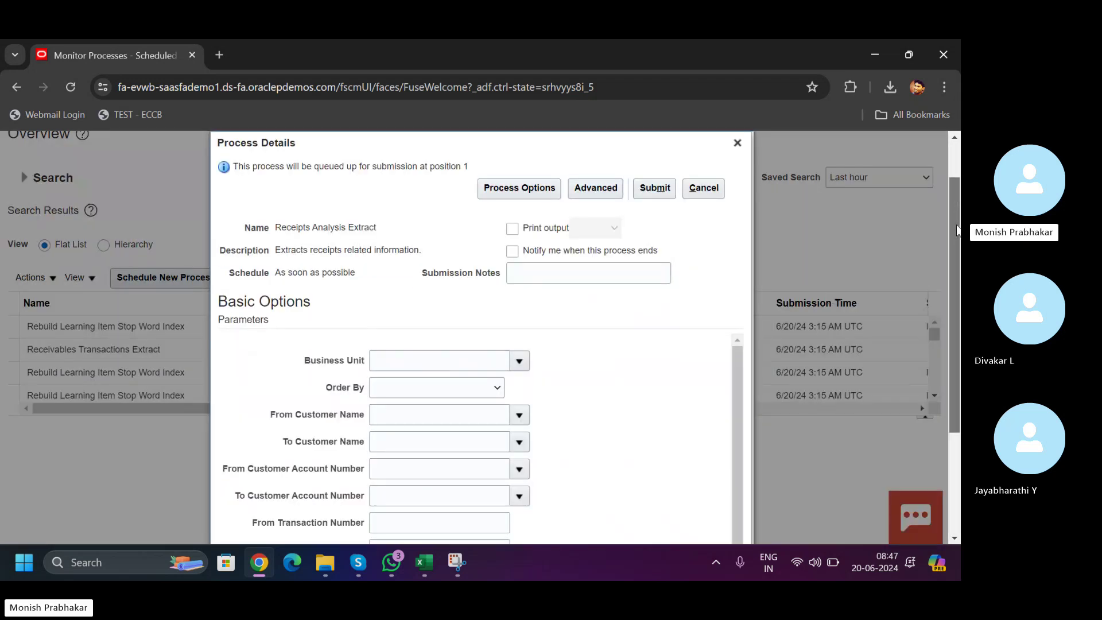
pyautogui.scroll(-2, 531, 283)
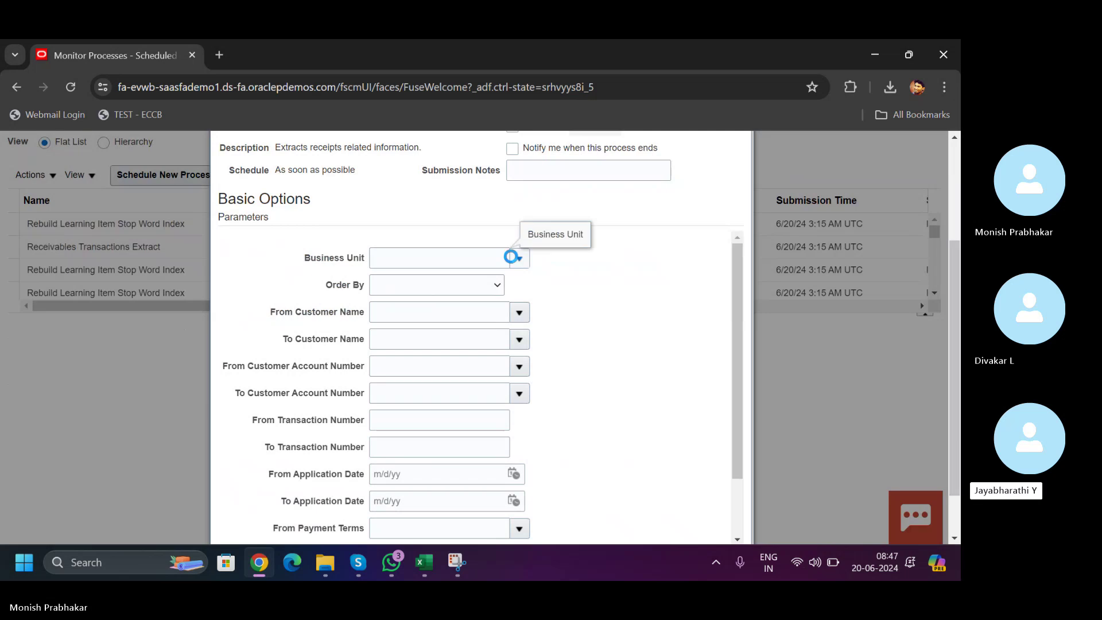
pyautogui.click(511, 257)
pyautogui.click(391, 521)
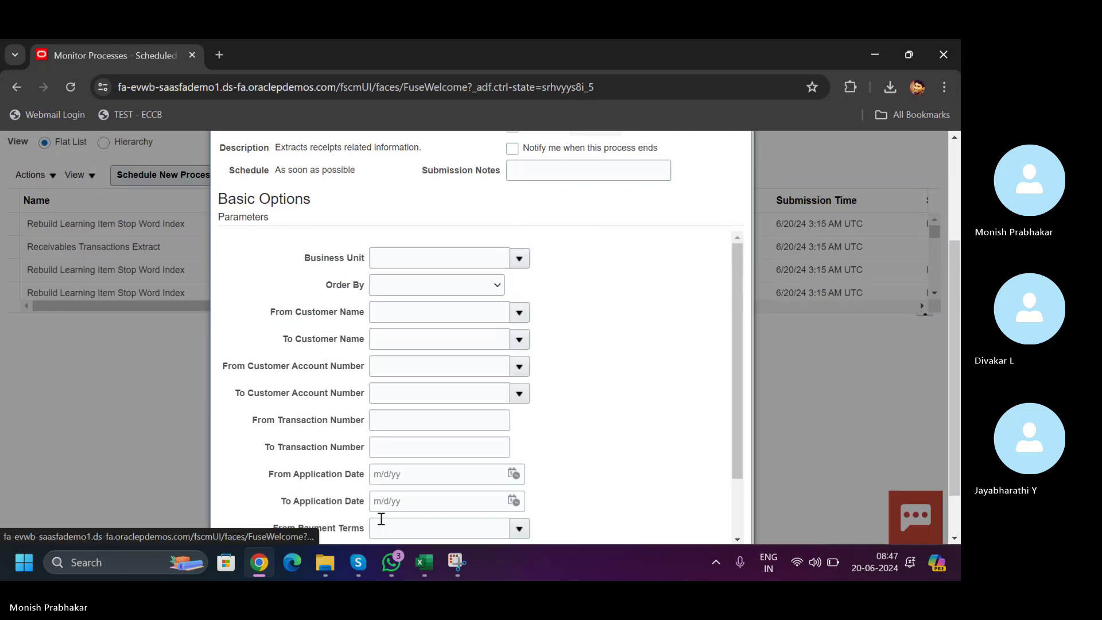
pyautogui.write('US1')
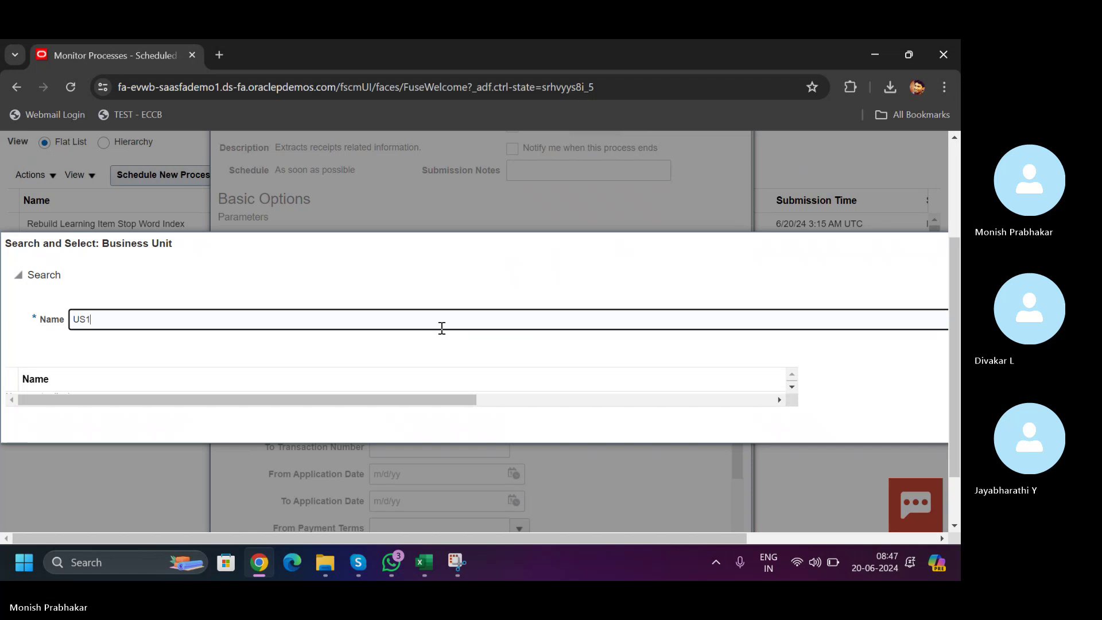
pyautogui.press('Return')
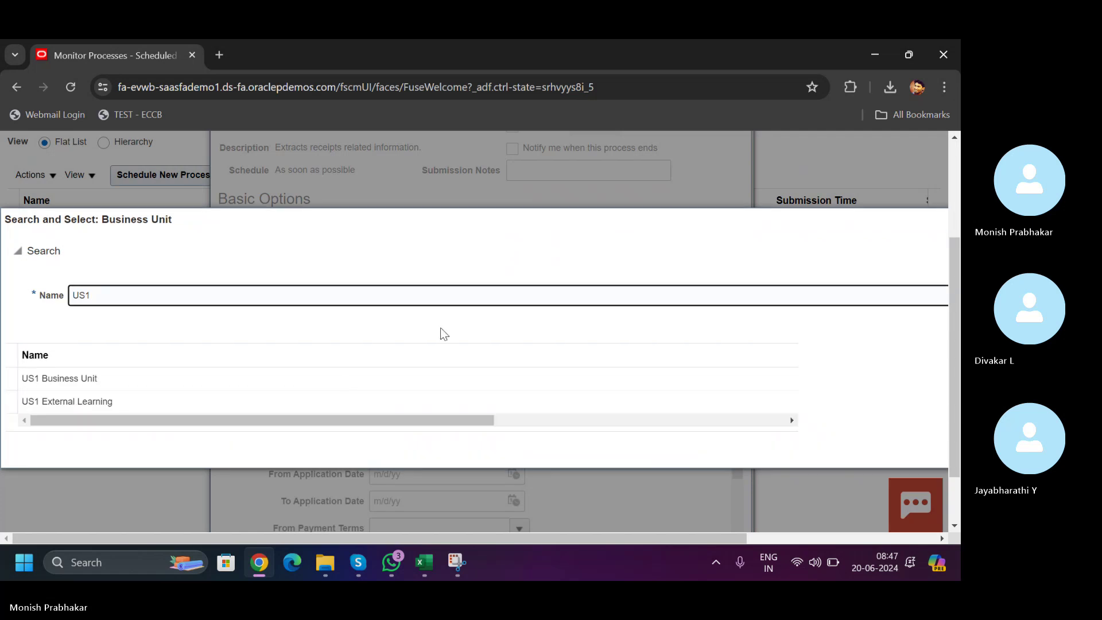
pyautogui.click(188, 384)
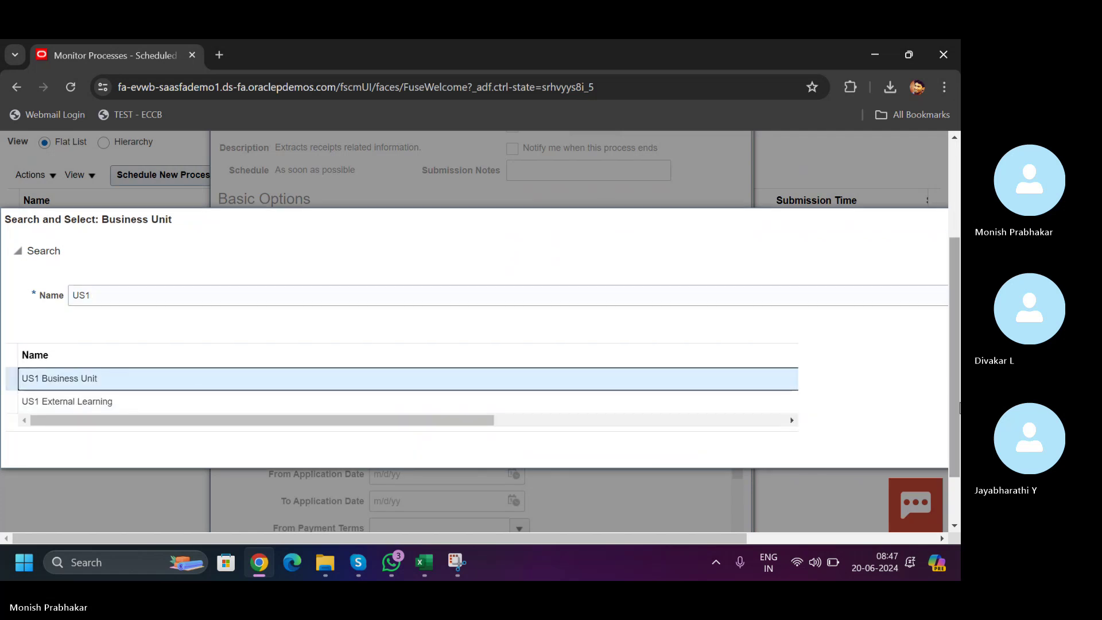
pyautogui.scroll(-1, 401, 399)
pyautogui.moveTo(402, 379); pyautogui.dragTo(296, 423)
pyautogui.press('Return')
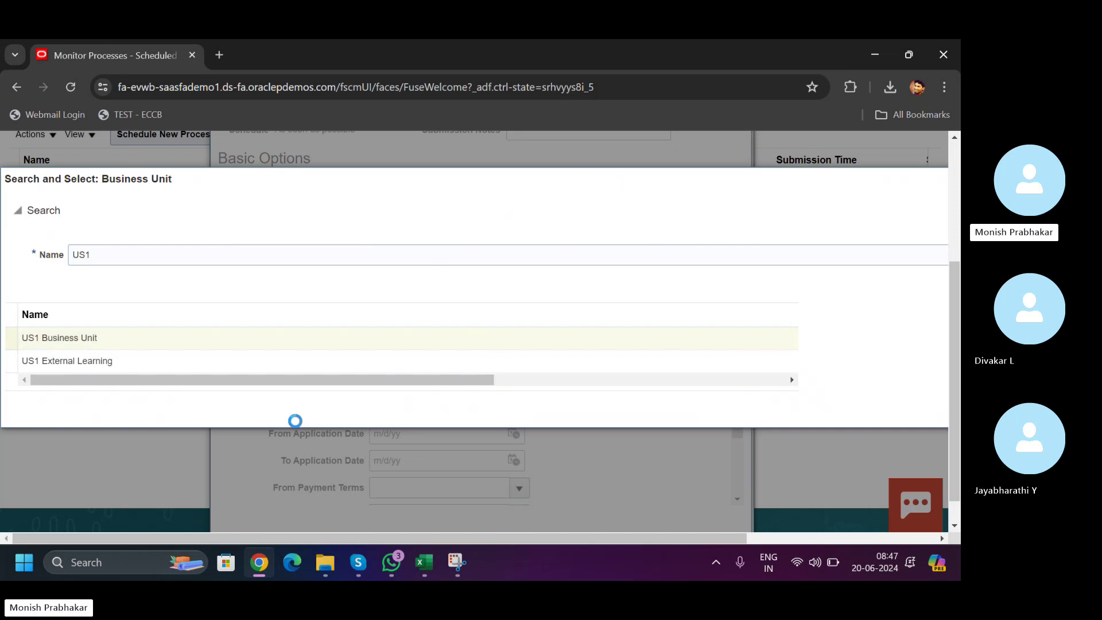
# - Order by Customer, set From Customer to ABC Corporation Americas, and submit
pyautogui.click(497, 245)
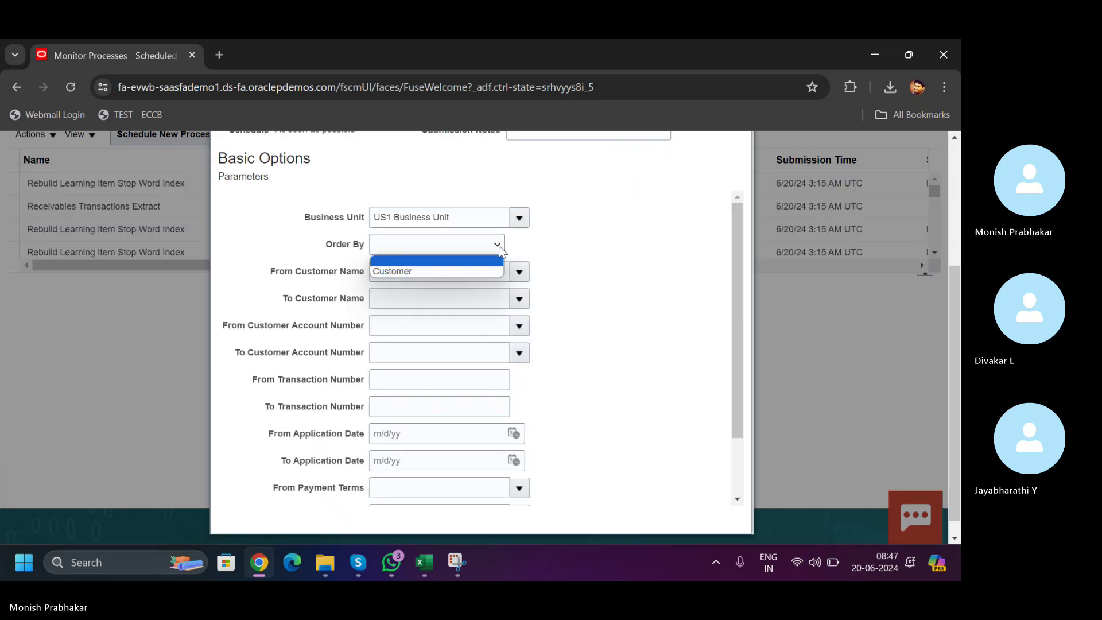
pyautogui.click(401, 273)
pyautogui.click(402, 273)
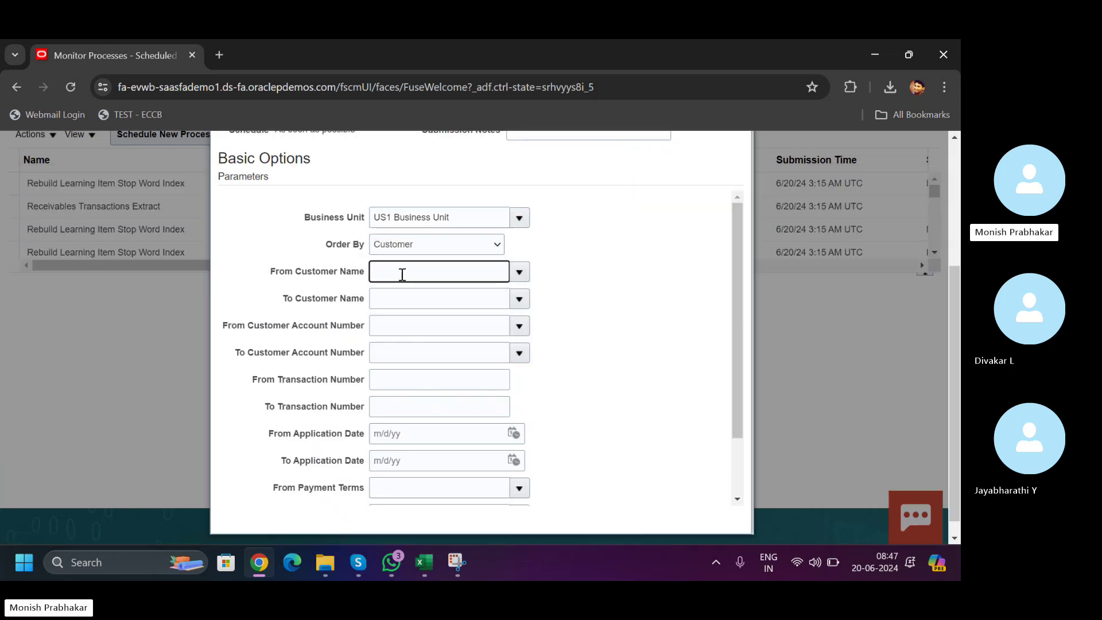
pyautogui.write('ABC')
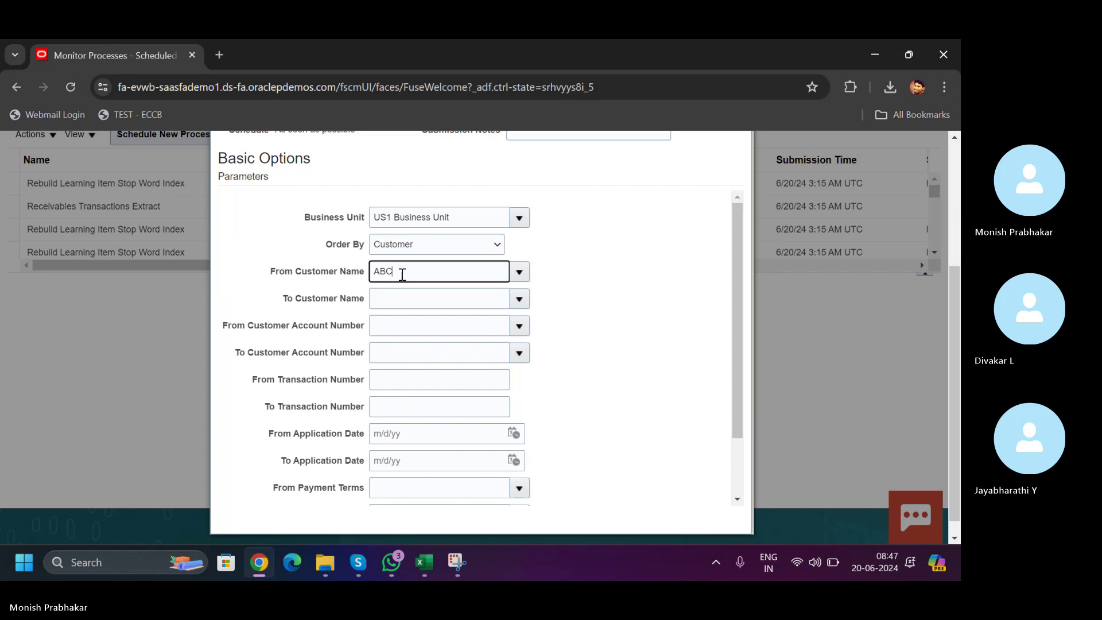
pyautogui.press('Tab')
pyautogui.click(410, 427)
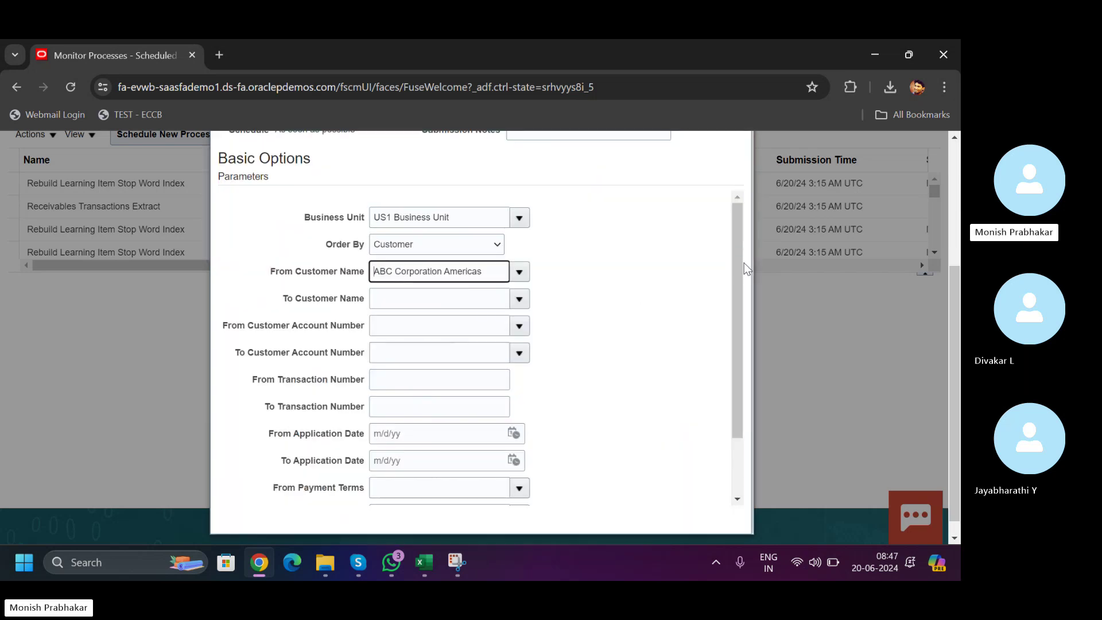
pyautogui.moveTo(733, 251); pyautogui.dragTo(738, 349)
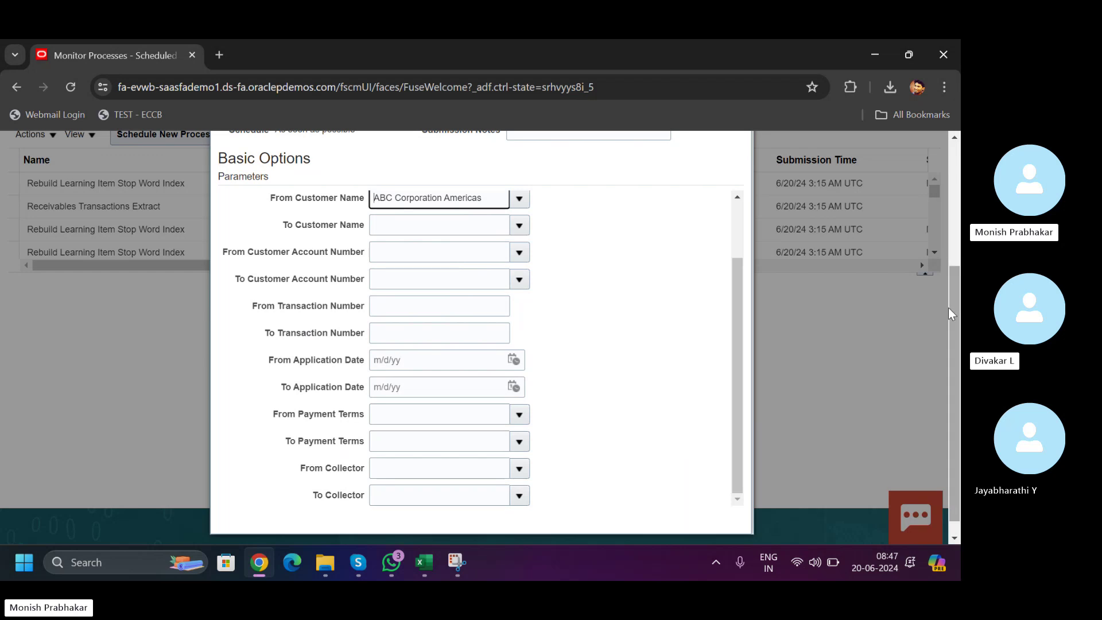
pyautogui.moveTo(948, 308); pyautogui.dragTo(953, 196)
pyautogui.click(655, 223)
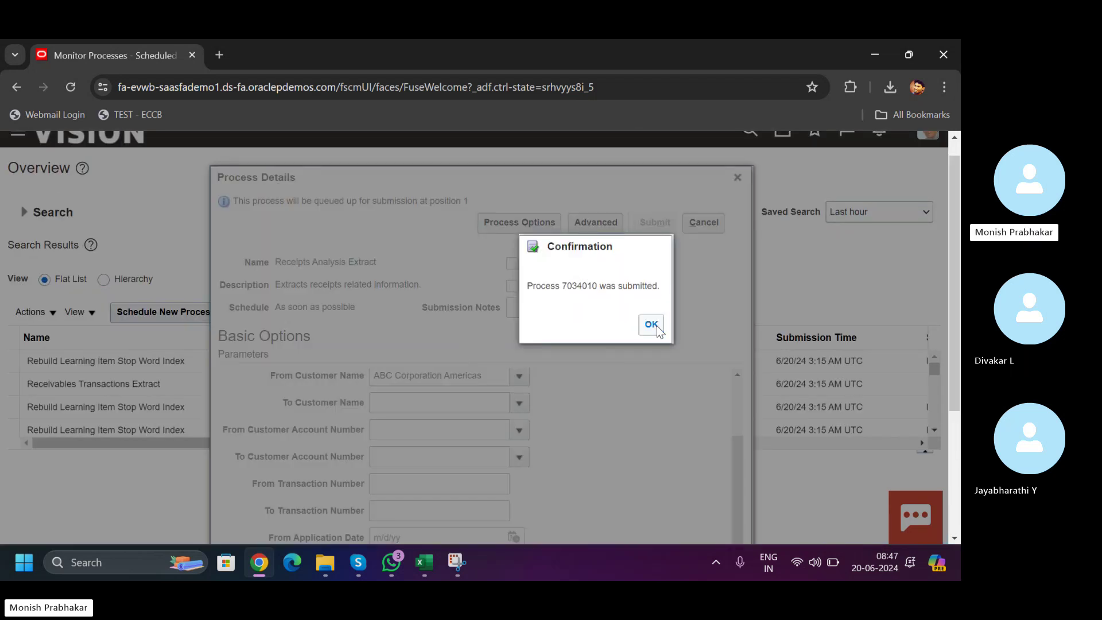
# - Dismiss the confirmation and refresh until process 7034010 shows Completed
pyautogui.click(651, 325)
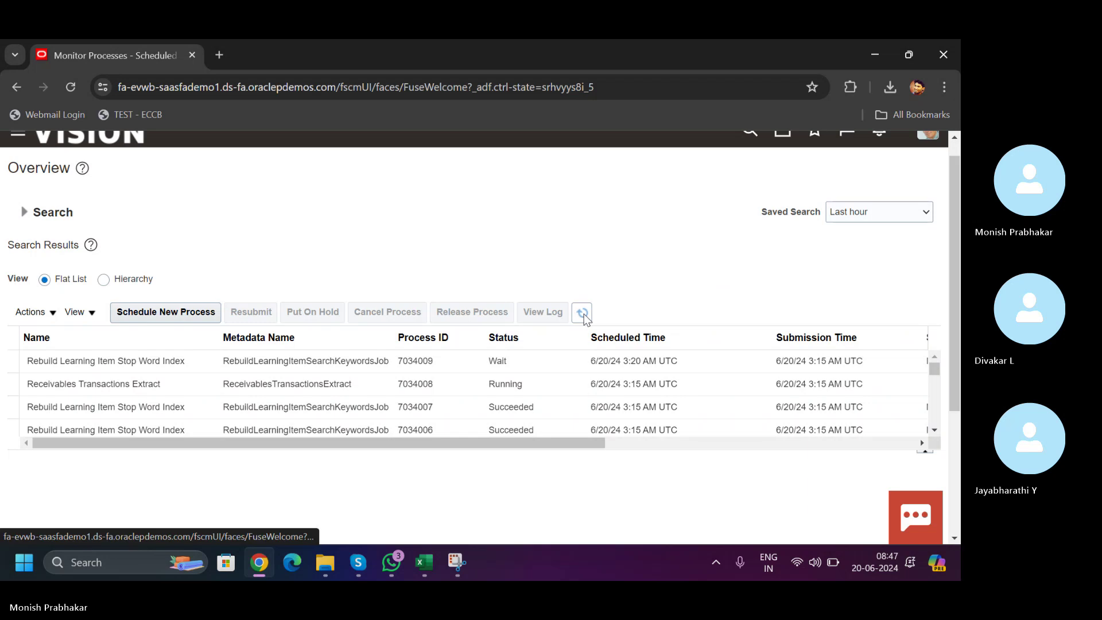
pyautogui.click(583, 313)
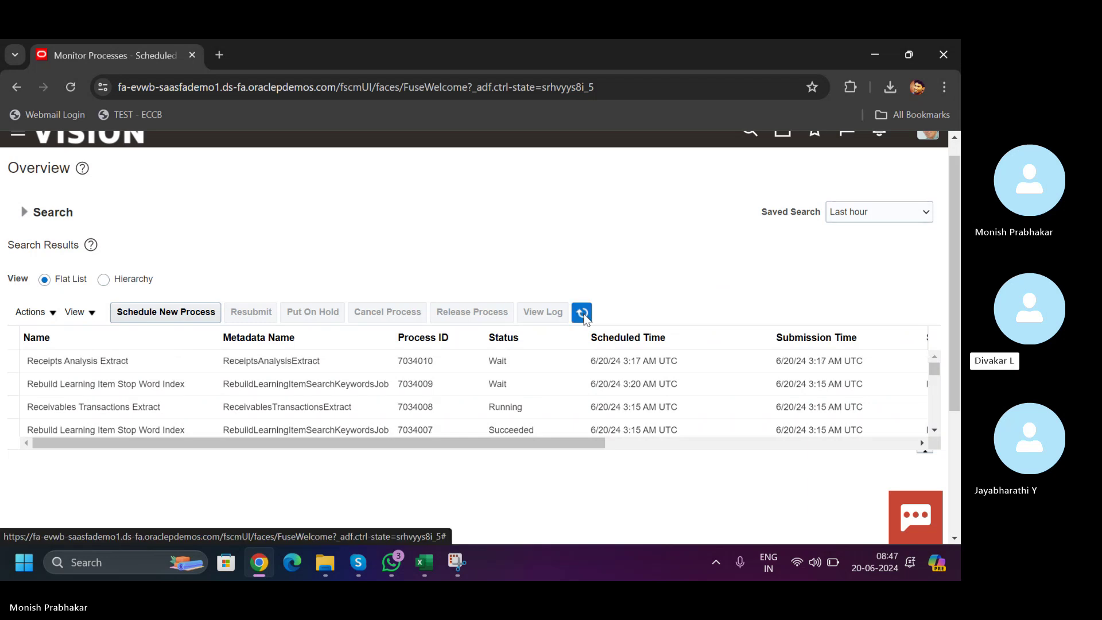
pyautogui.click(583, 313)
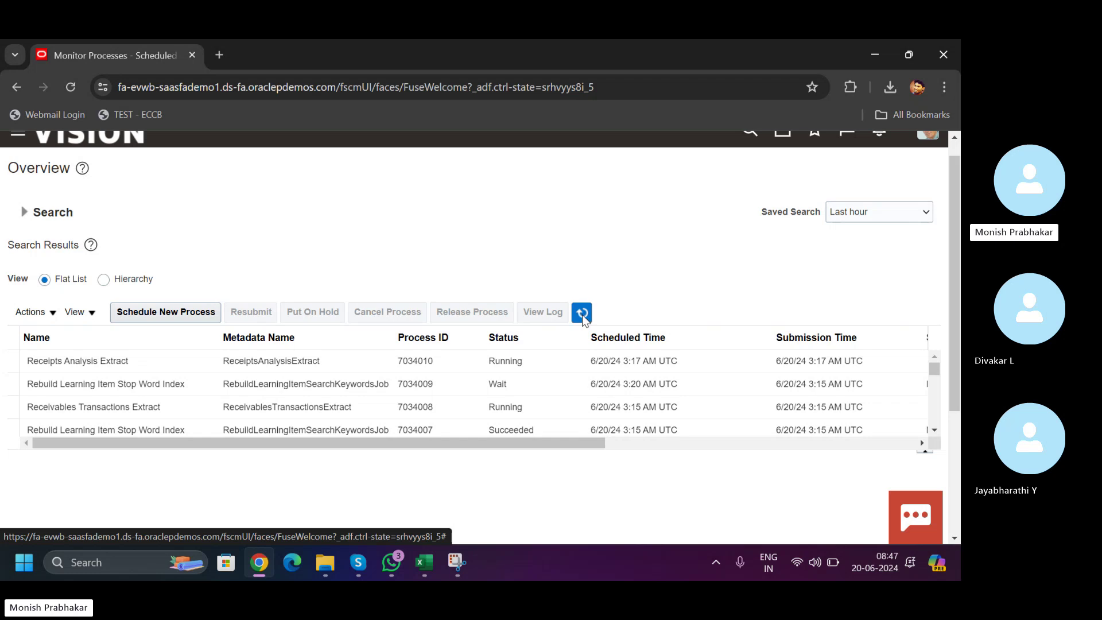
pyautogui.click(583, 313)
pyautogui.click(583, 313)
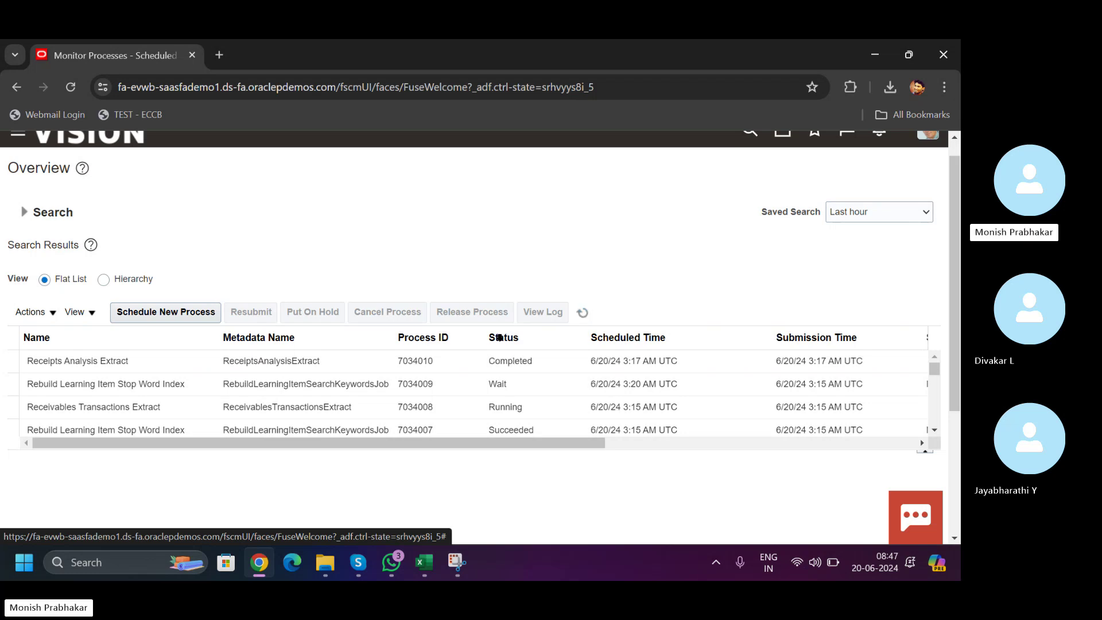
# - In a new tab, search Google for 'CLOUD APPLICATIONS', then refine to 'ORACLE CLOUD APPLICATIONS'
pyautogui.click(220, 55)
pyautogui.write('C')
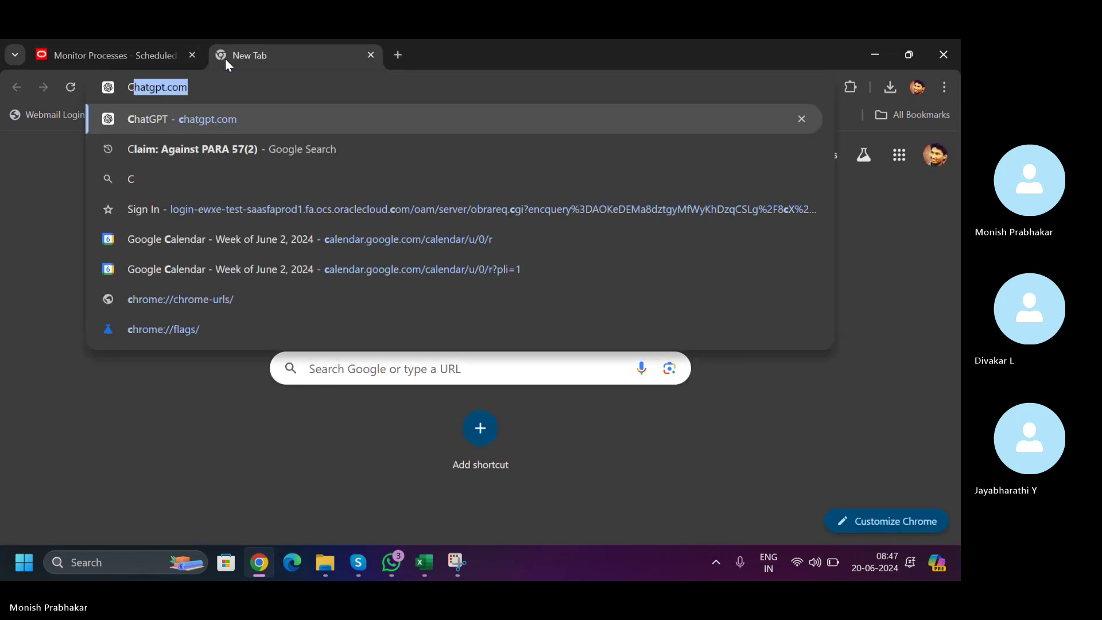
pyautogui.write('LOUD A')
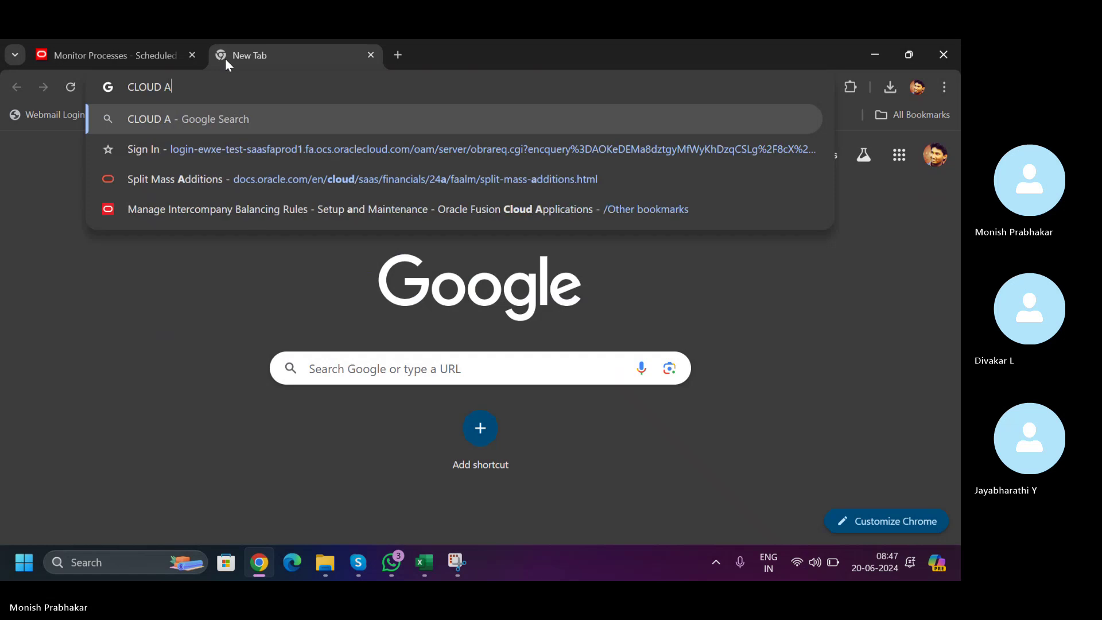
pyautogui.write('PPLI')
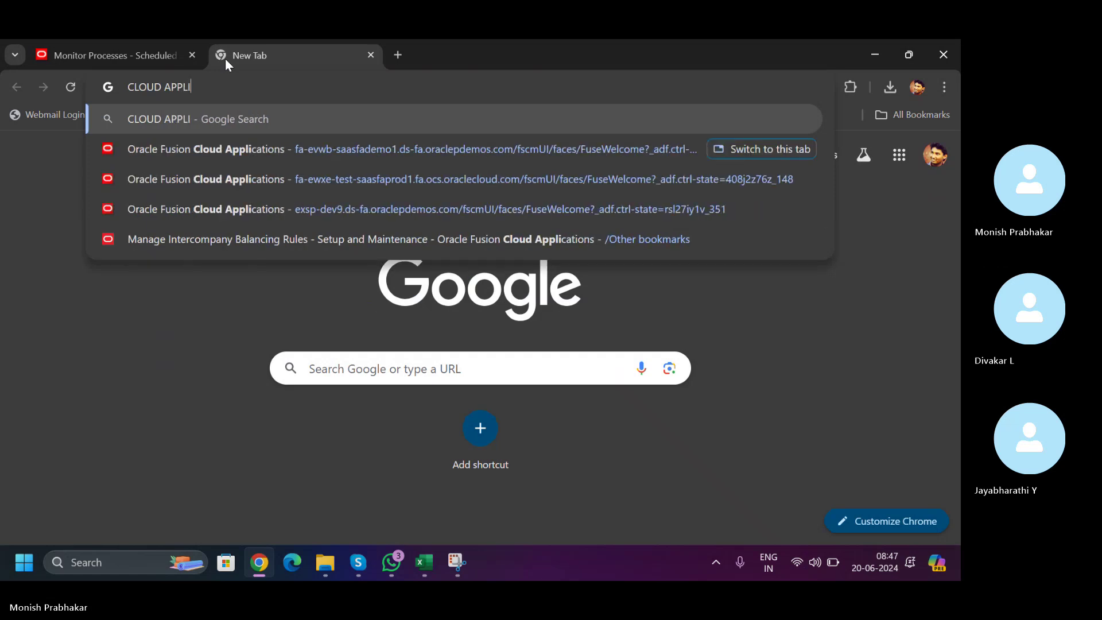
pyautogui.write('CATIONS')
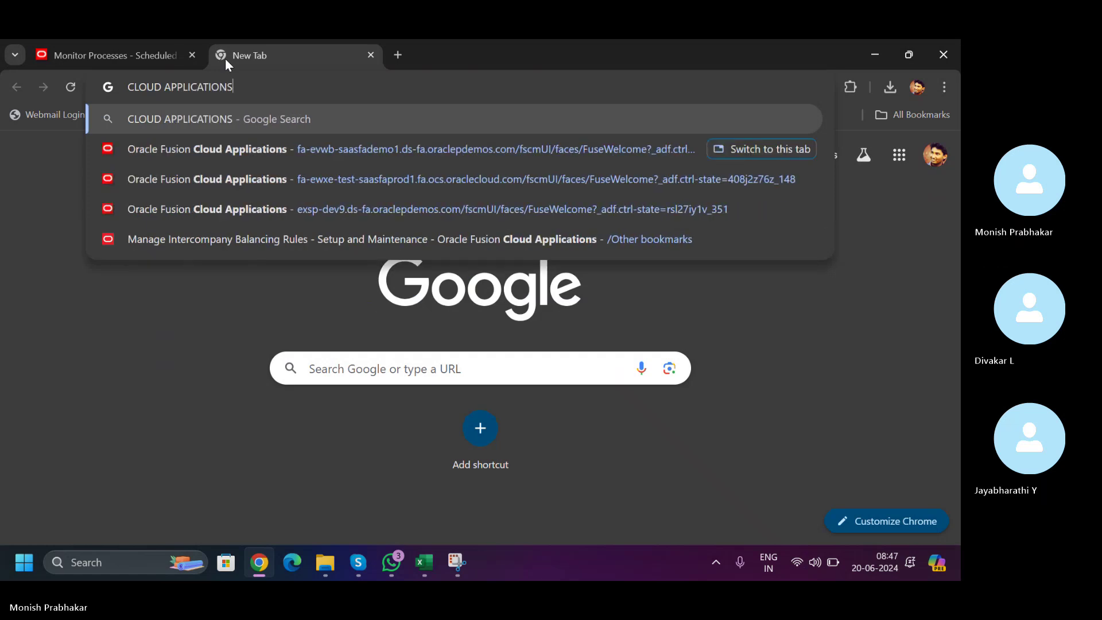
pyautogui.press('Return')
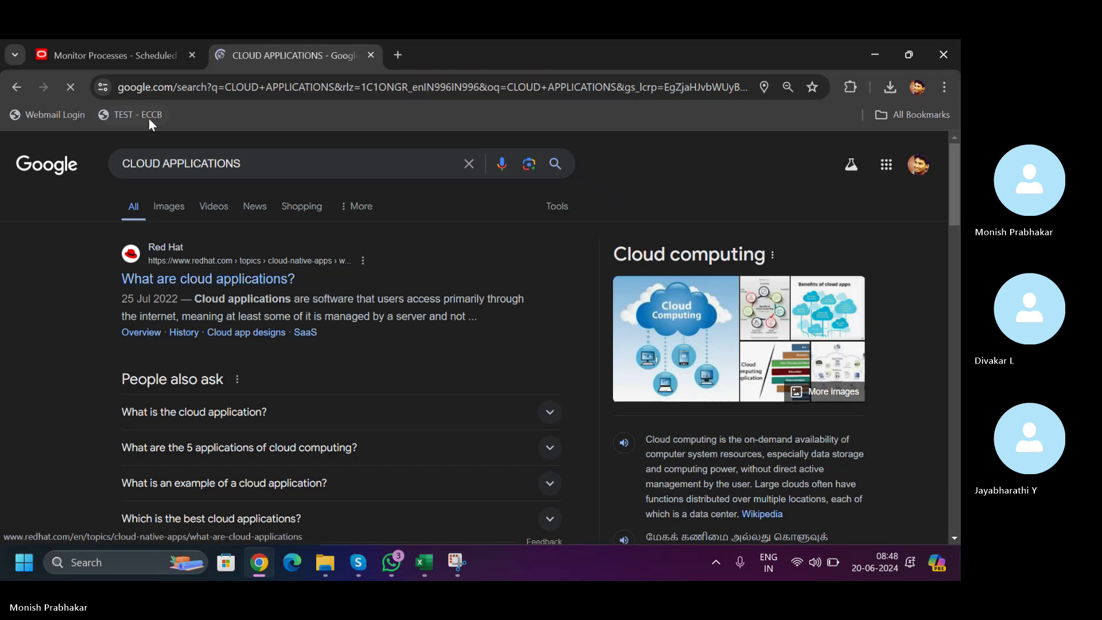
pyautogui.click(118, 163)
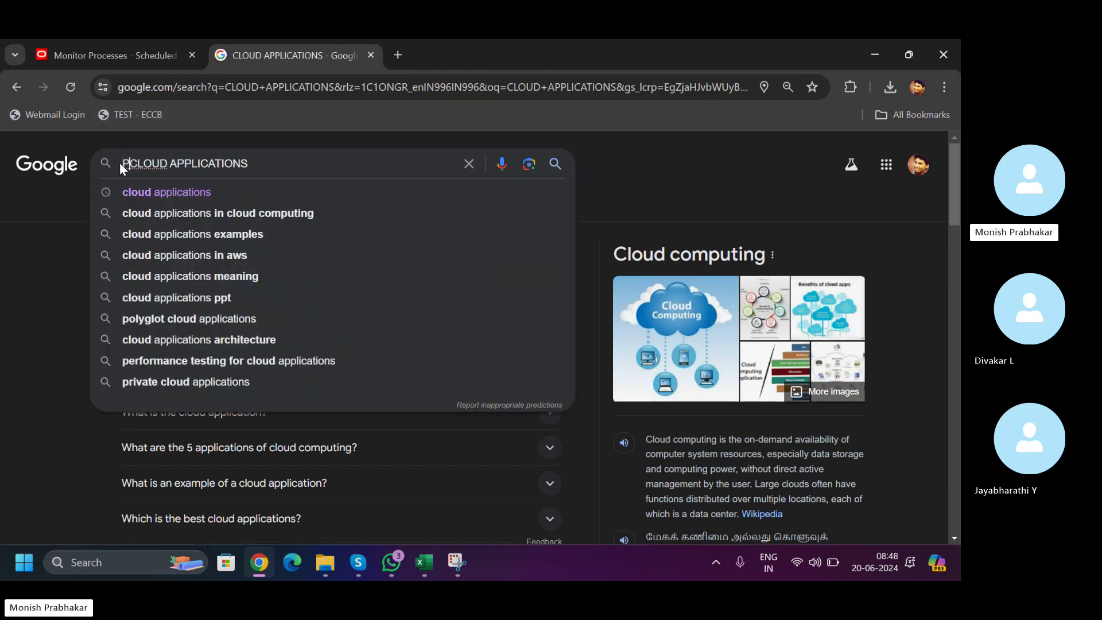
pyautogui.write('ORAC')
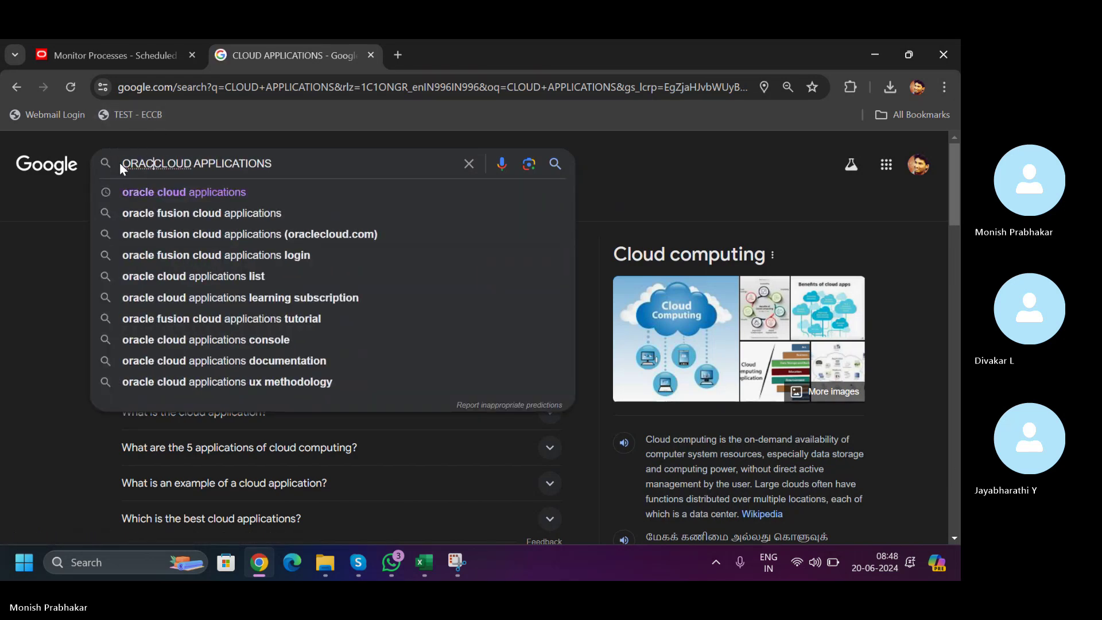
pyautogui.write('LE')
pyautogui.press('Return')
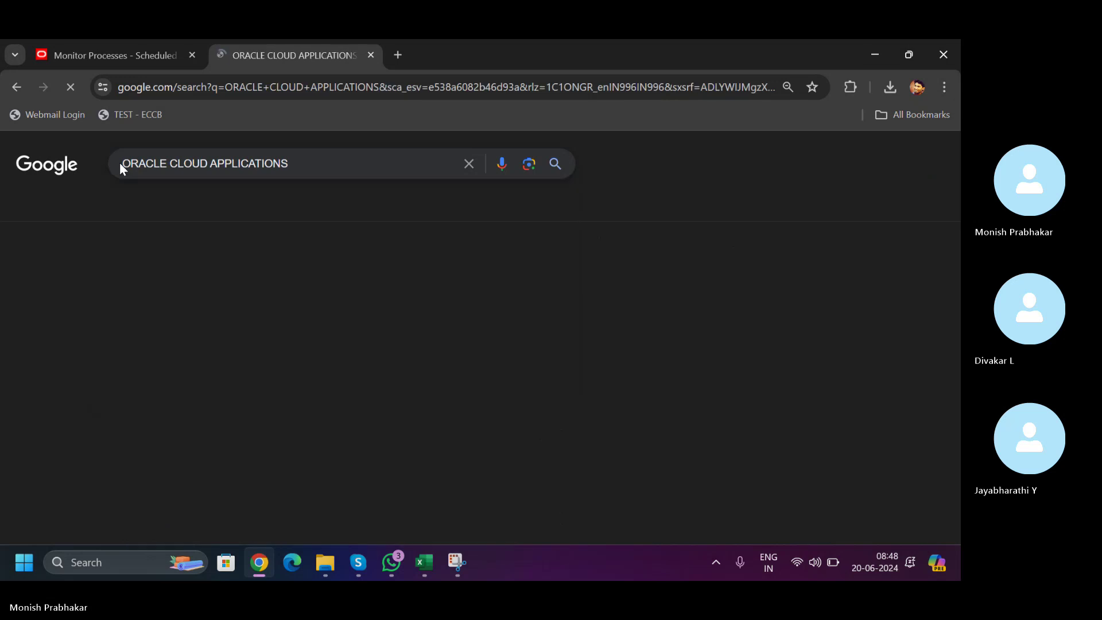
# - From the Oracle Cloud Applications result, go to the Oracle ERP overview page and skim it
pyautogui.click(155, 286)
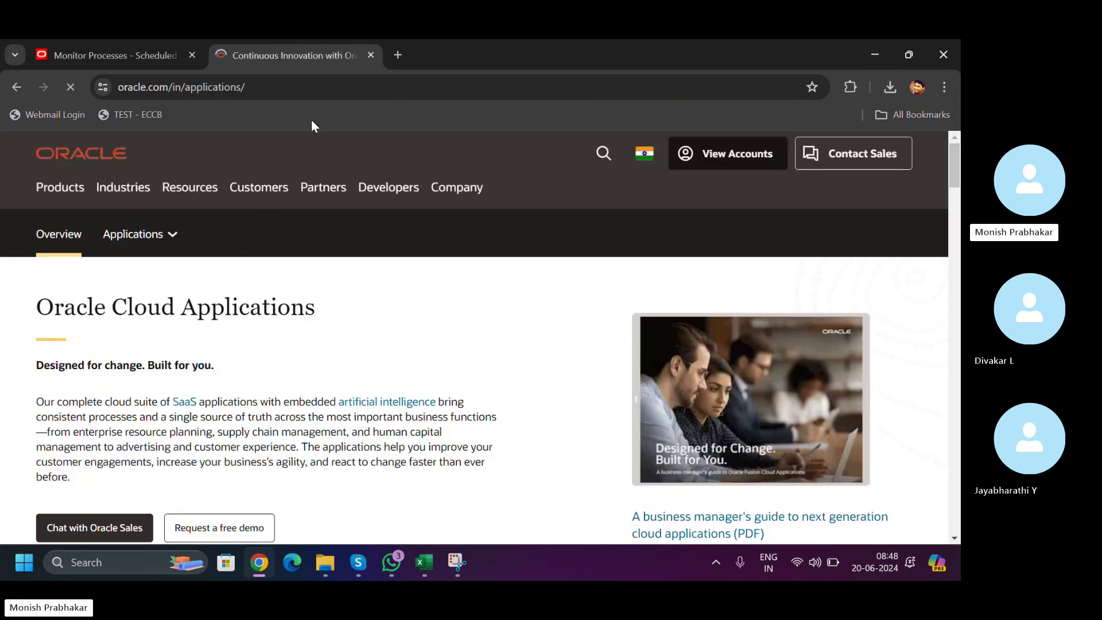
pyautogui.click(136, 234)
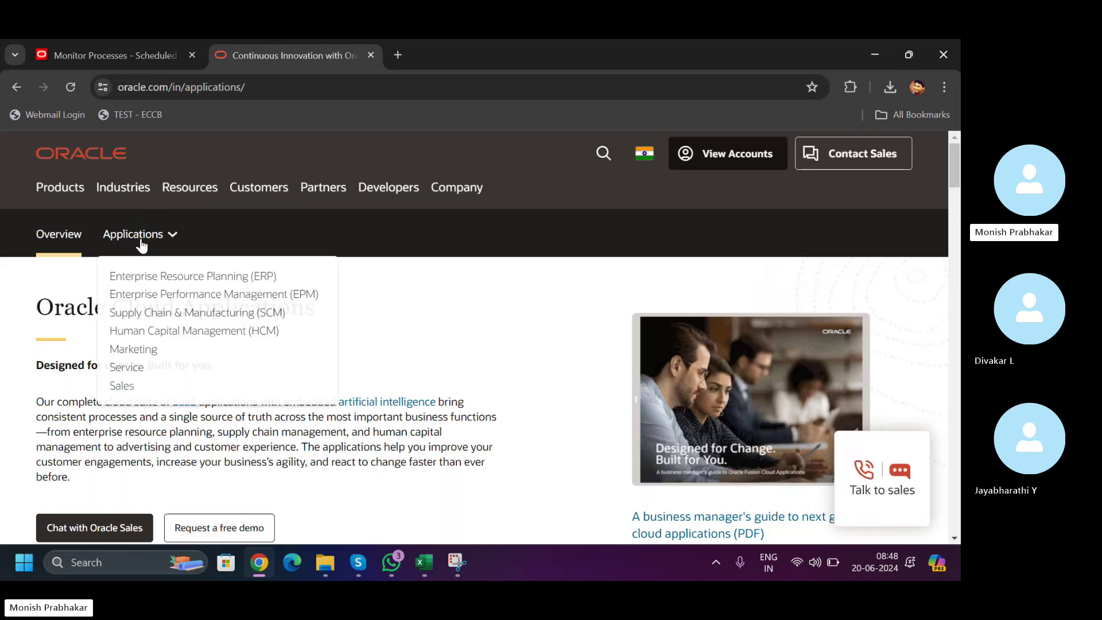
pyautogui.click(172, 271)
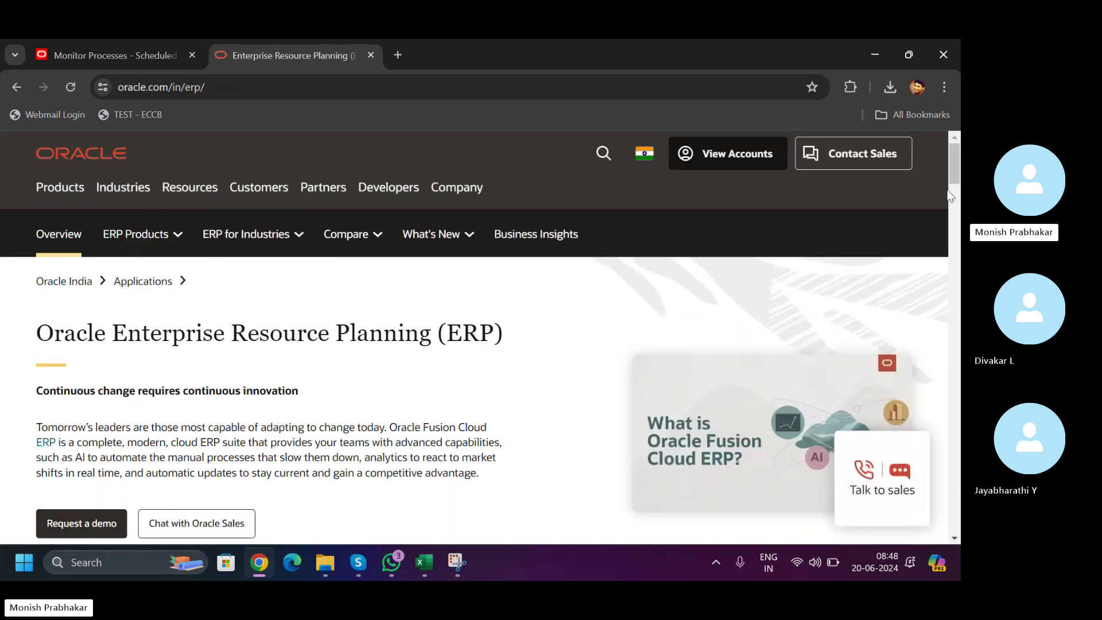
pyautogui.scroll(-5, 953, 171)
pyautogui.scroll(-7, 953, 171)
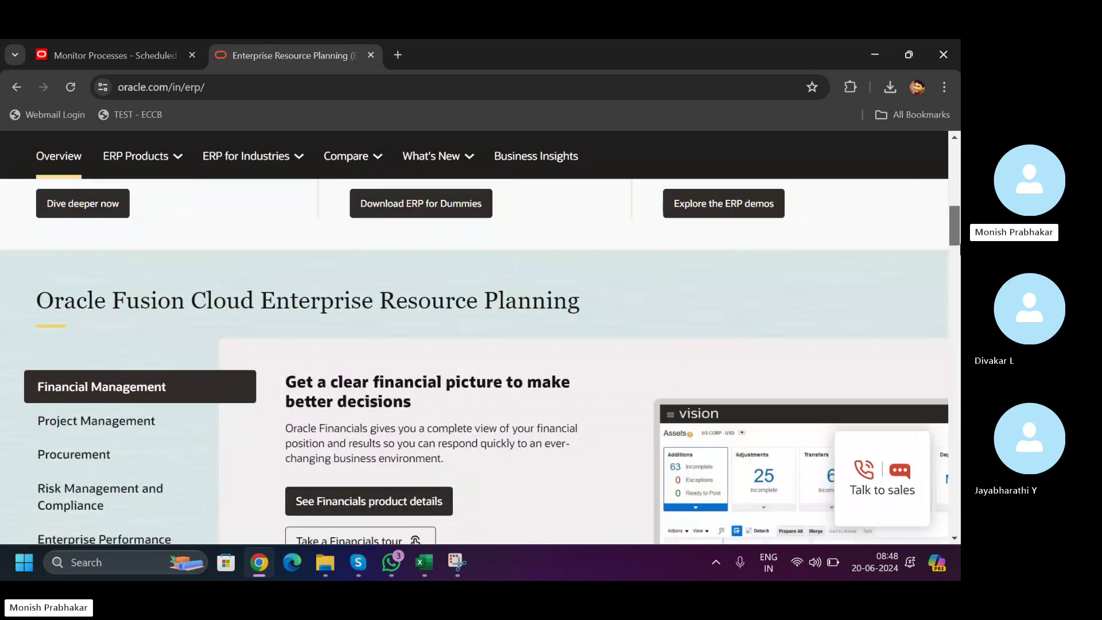
pyautogui.scroll(15, 953, 163)
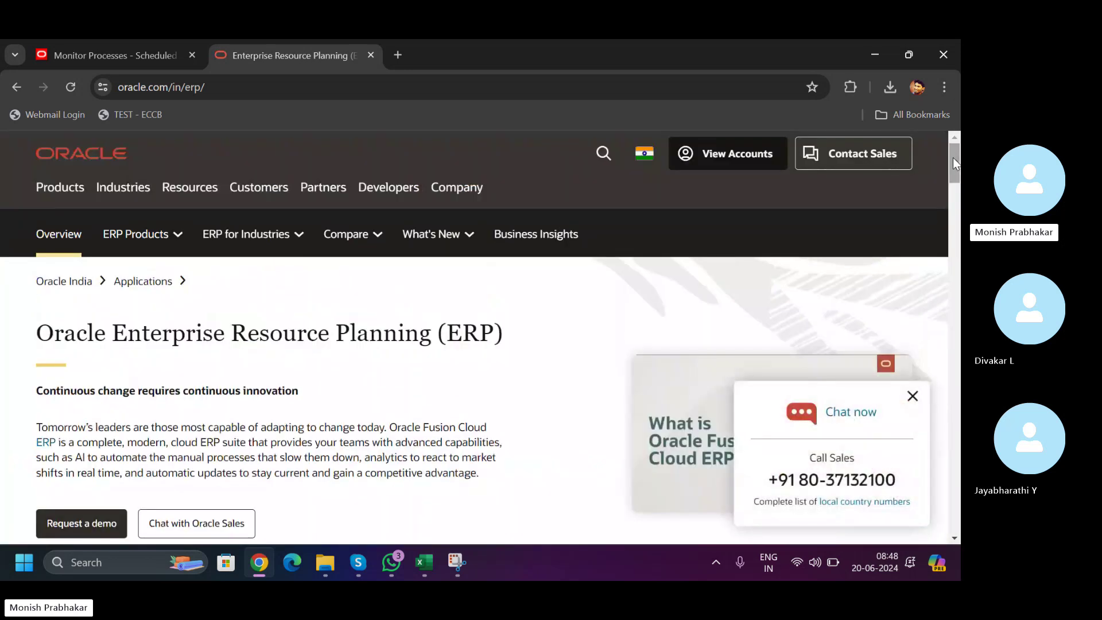
pyautogui.click(469, 89)
# - Search 'receivables predefined' and open the Oracle Help Center Receivables Predefined Reports page
pyautogui.write('RECI')
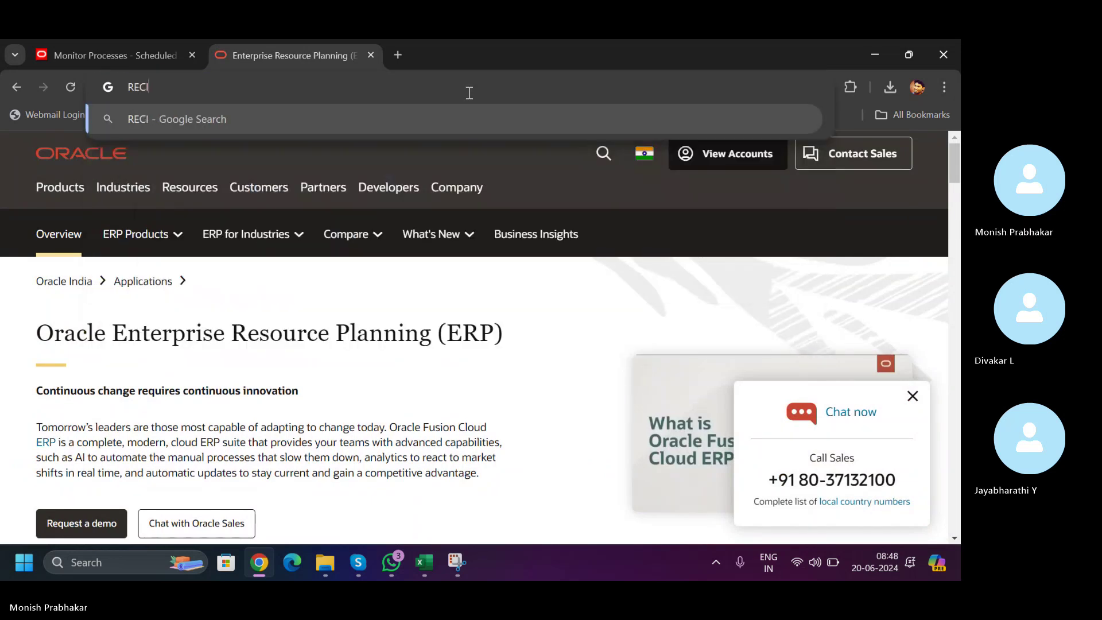
pyautogui.write('V')
pyautogui.press('BackSpace')
pyautogui.write('EVABLE')
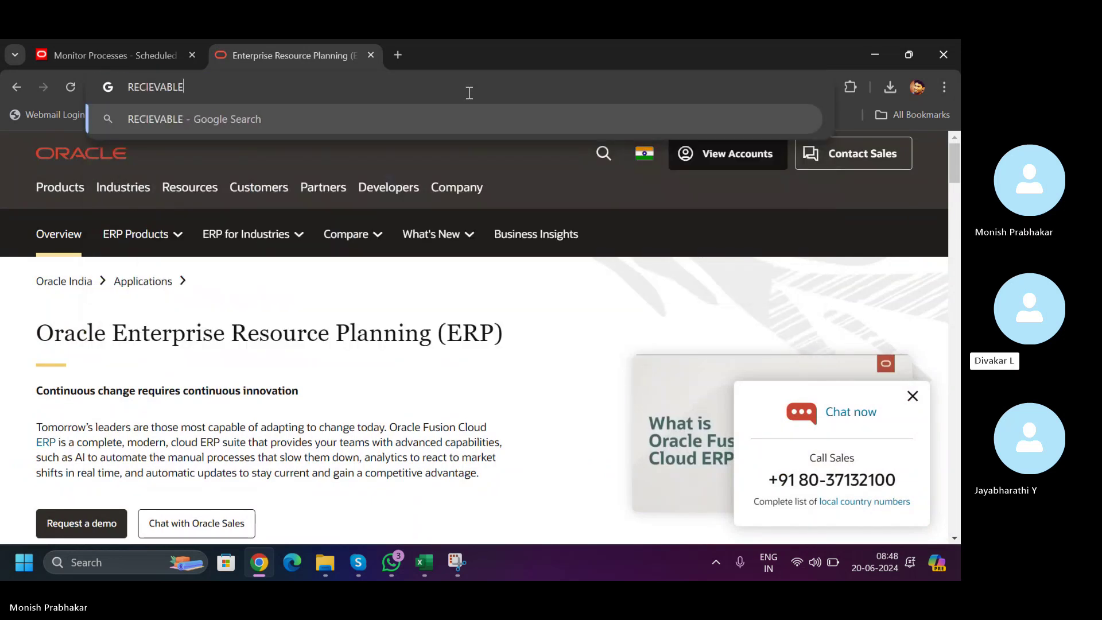
pyautogui.write('S PREDEFINED REPORTS')
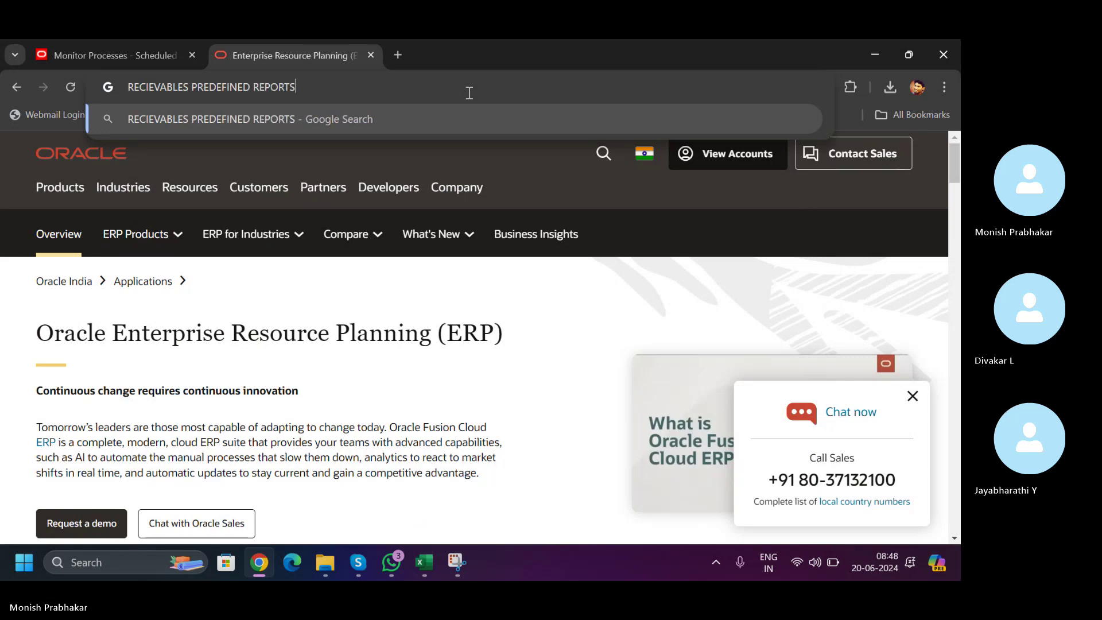
pyautogui.press('Return')
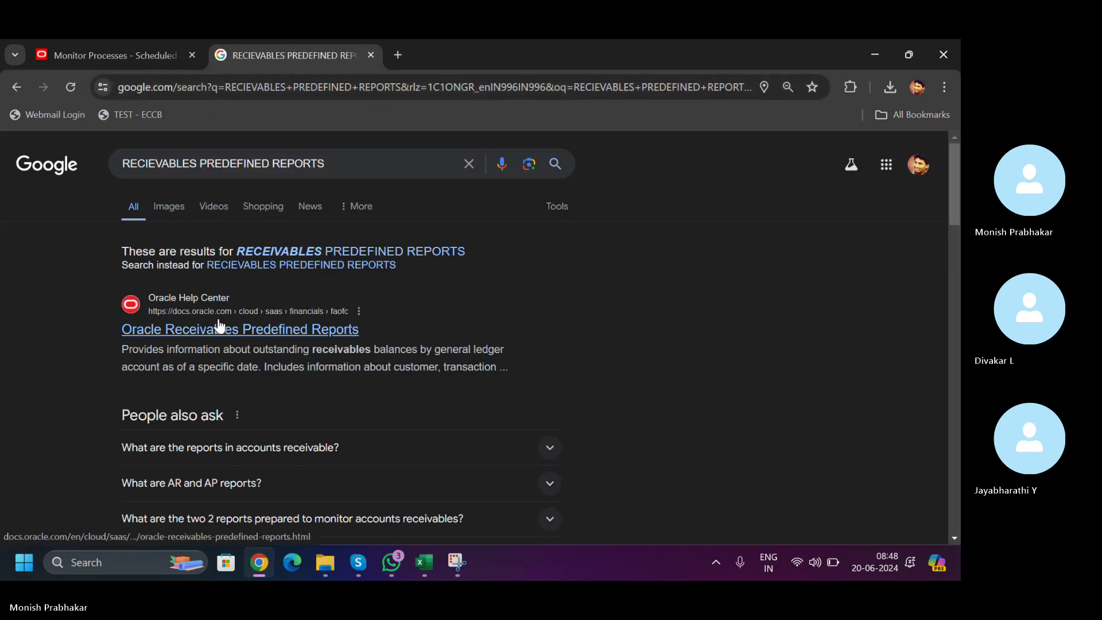
pyautogui.click(220, 324)
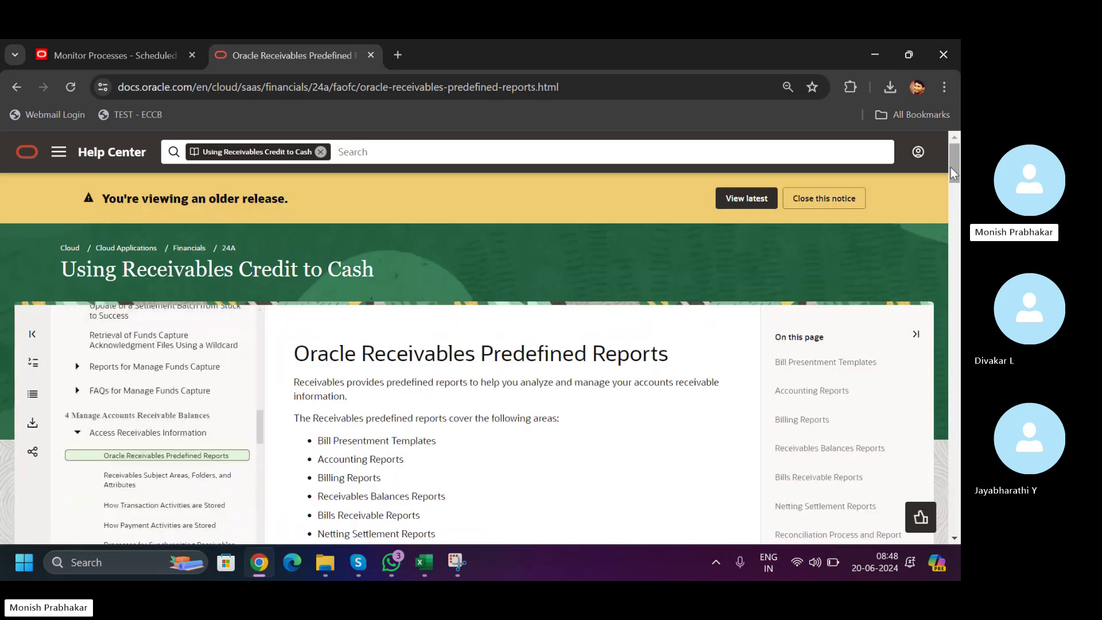
# - Copy the Receivables Predefined Reports page URL for sharing
pyautogui.moveTo(949, 161); pyautogui.dragTo(605, 155)
pyautogui.click(373, 90)
pyautogui.hotkey('ctrl', 'c')
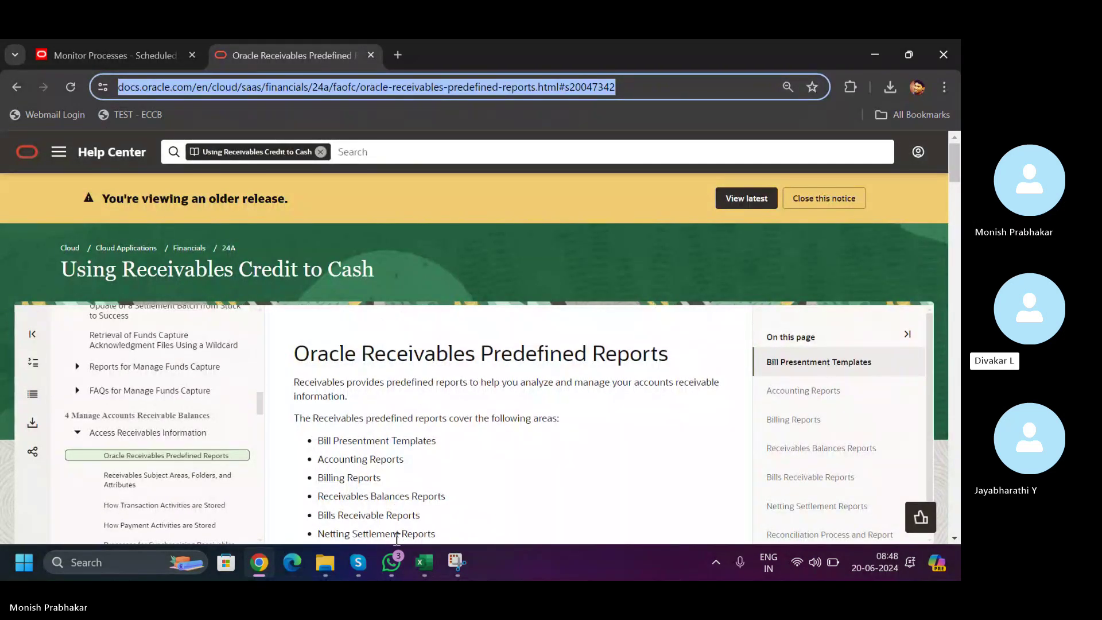
pyautogui.click(396, 564)
# - Paste and send the Receivables Predefined Reports link in the class group chat
pyautogui.click(402, 525)
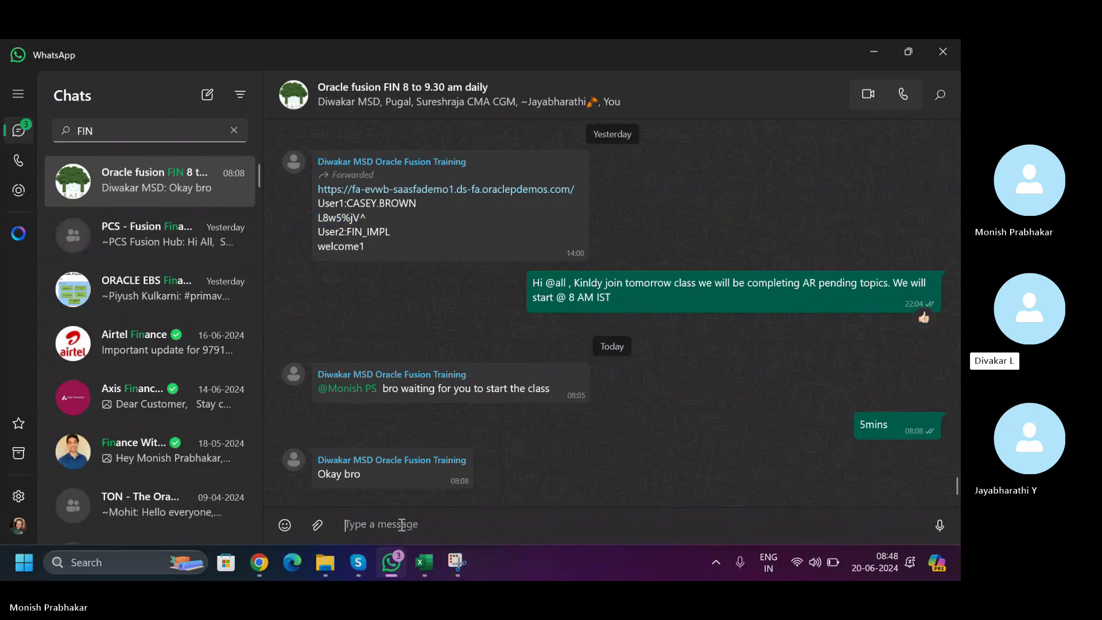
pyautogui.hotkey('ctrl', 'v')
pyautogui.press('Return')
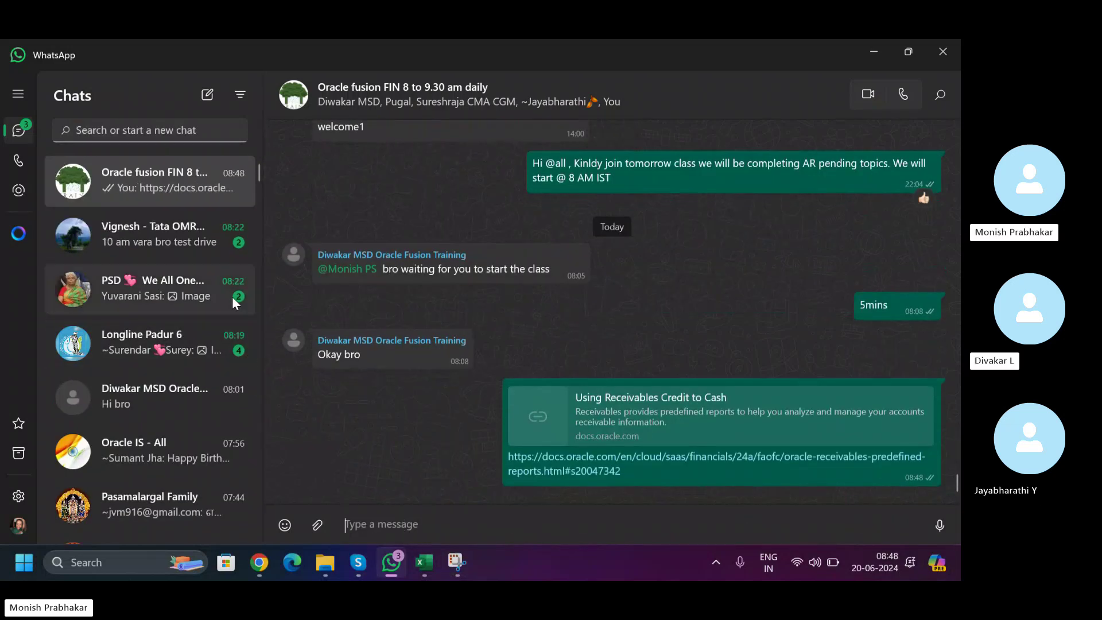
# - Reply 'Good Morning sure' in the showroom contact's chat
pyautogui.click(183, 260)
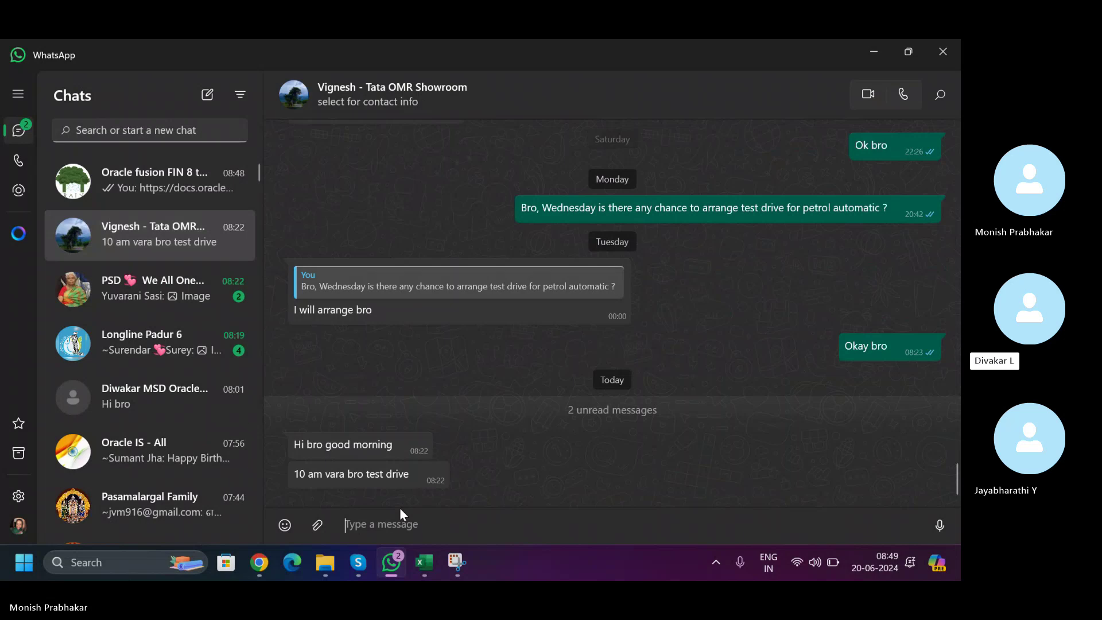
pyautogui.write('G')
pyautogui.press('capslock')
pyautogui.write('ood Morni')
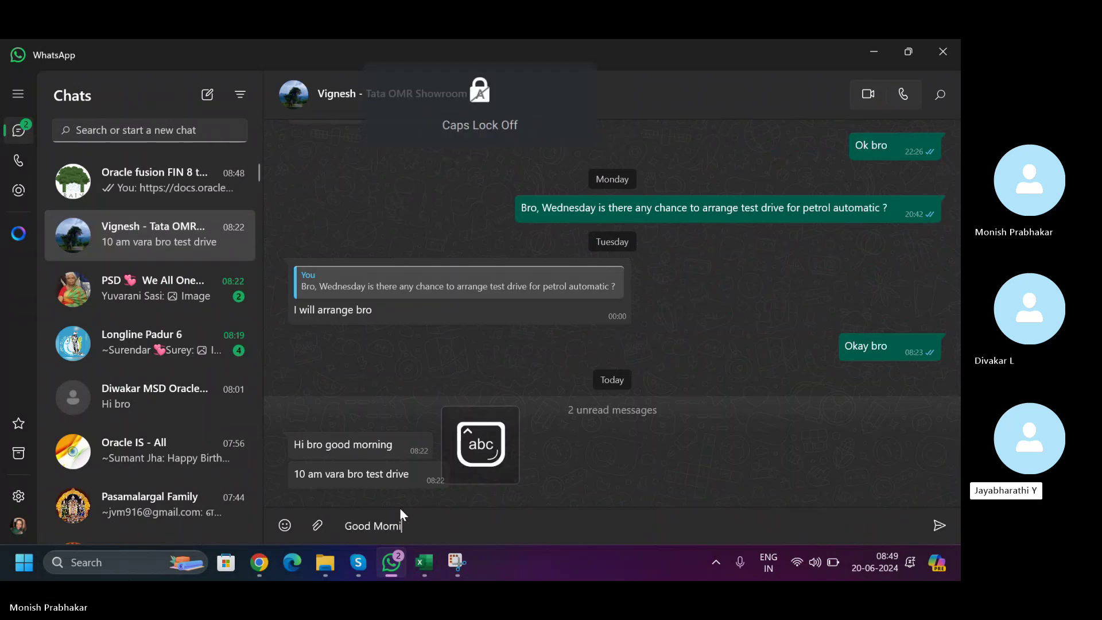
pyautogui.write('ng sure')
pyautogui.press('Return')
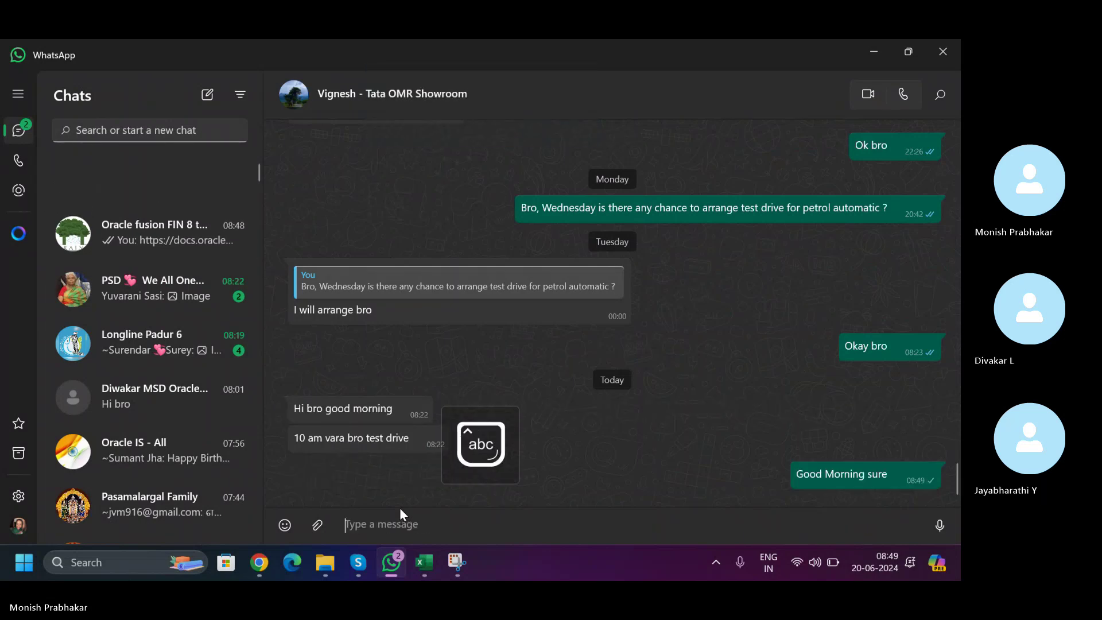
# - Read the PSD We All One and Longline Padur 6 group chats, then return to the showroom chat
pyautogui.click(163, 294)
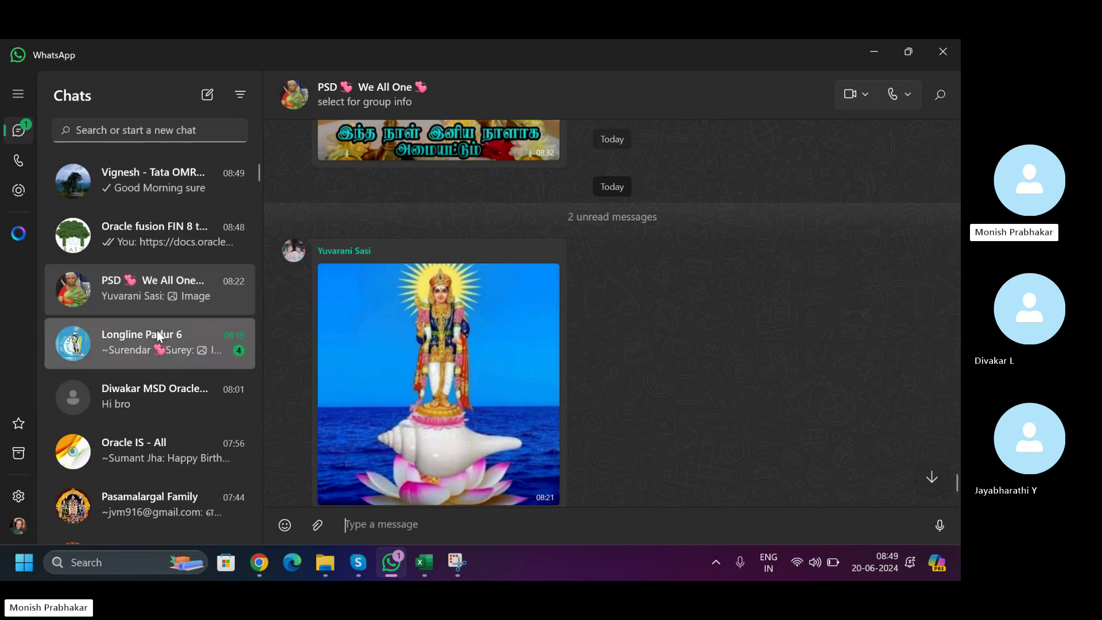
pyautogui.click(158, 333)
pyautogui.click(132, 162)
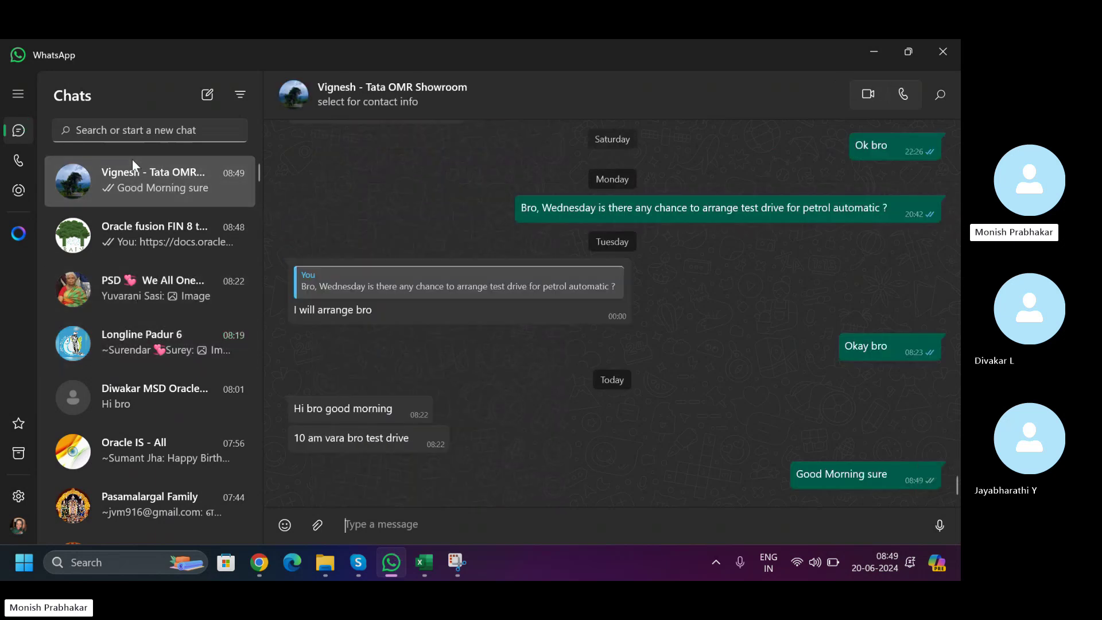
# - Review the Classroom workbook's DIWAKAR task list, stepping through Future1, Future2 and row 21
pyautogui.moveTo(418, 557)
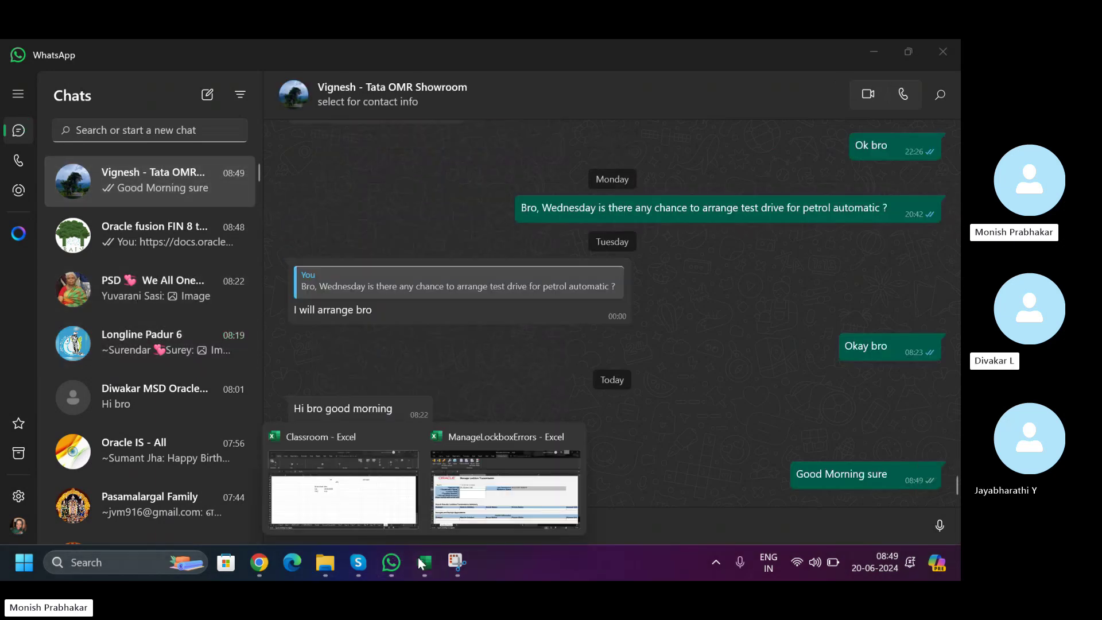
pyautogui.click(344, 483)
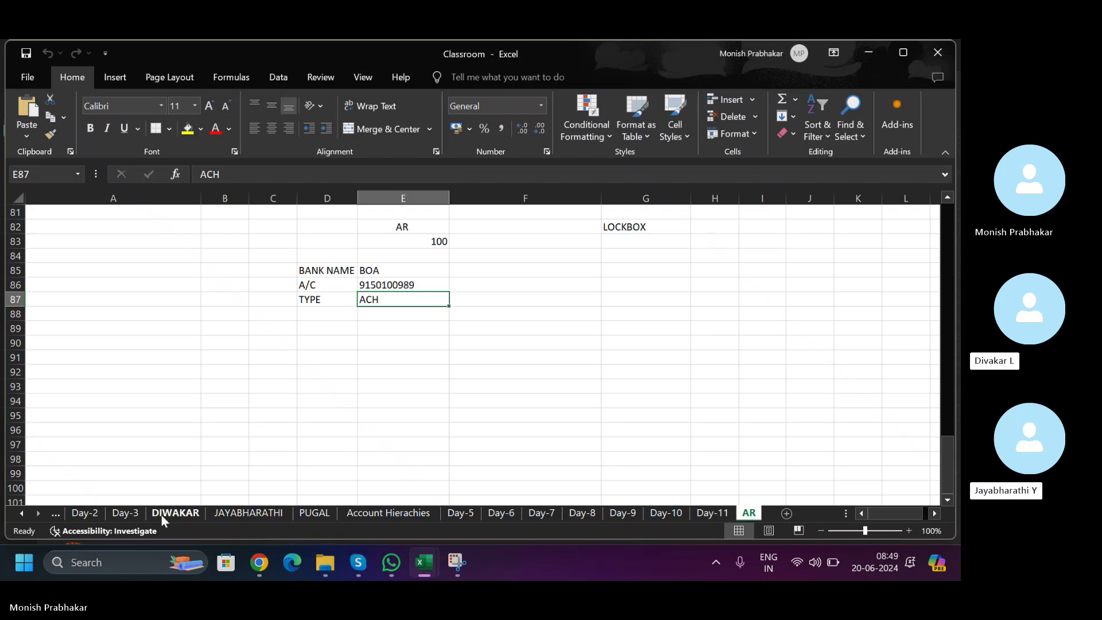
pyautogui.click(175, 513)
pyautogui.click(165, 330)
pyautogui.click(167, 341)
pyautogui.press('Down')
pyautogui.press('Down')
pyautogui.press('Down')
pyautogui.press('Down')
pyautogui.press('Down')
pyautogui.press('Down')
pyautogui.press('Down')
pyautogui.press('Down')
pyautogui.press('Down')
pyautogui.press('Down')
pyautogui.press('Down')
pyautogui.press('Down')
pyautogui.press('Down')
pyautogui.press('Down')
pyautogui.press('Down')
pyautogui.press('Down')
pyautogui.press('Down')
pyautogui.press('Down')
pyautogui.press('Down')
pyautogui.press('Down')
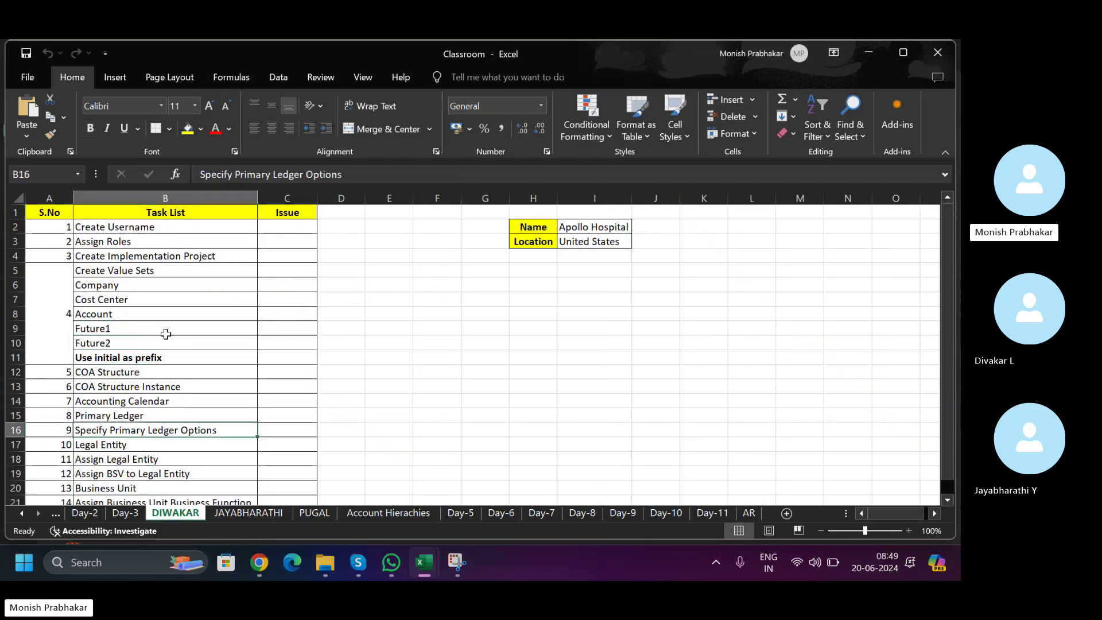
pyautogui.press('Up')
pyautogui.press('Up')
pyautogui.press('Up')
pyautogui.press('Up')
pyautogui.press('Up')
pyautogui.press('Up')
pyautogui.press('Up')
pyautogui.press('Up')
pyautogui.press('Up')
pyautogui.press('Up')
pyautogui.press('Up')
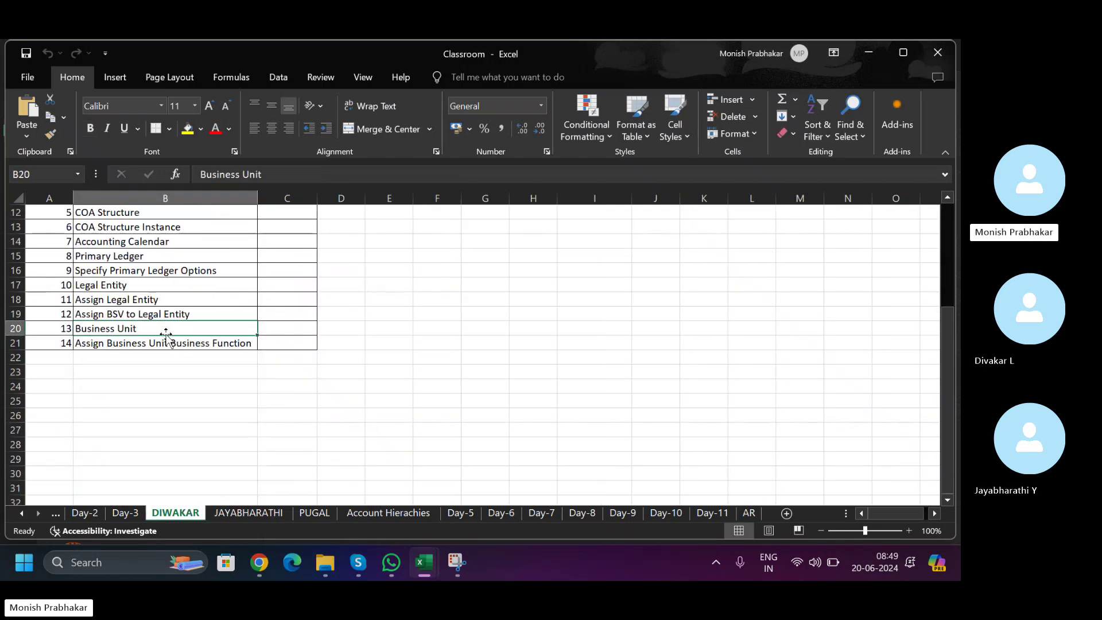
pyautogui.press('Down')
pyautogui.hotkey('shift', 'space')
pyautogui.press('Up')
pyautogui.press('Up')
pyautogui.press('Up')
pyautogui.press('Up')
pyautogui.press('Up')
pyautogui.press('Up')
pyautogui.press('Up')
pyautogui.press('Up')
pyautogui.press('Up')
pyautogui.press('Up')
pyautogui.press('Up')
pyautogui.press('Up')
pyautogui.press('Up')
pyautogui.press('Up')
pyautogui.press('Up')
pyautogui.press('Up')
pyautogui.press('Up')
pyautogui.press('Up')
pyautogui.press('Up')
pyautogui.press('Up')
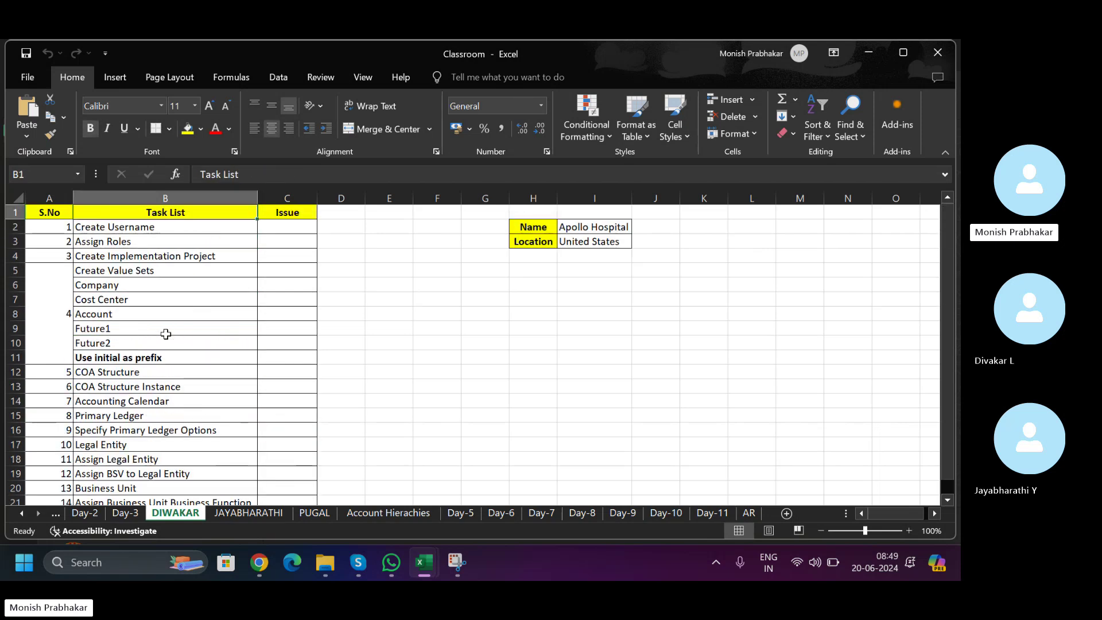
pyautogui.click(383, 222)
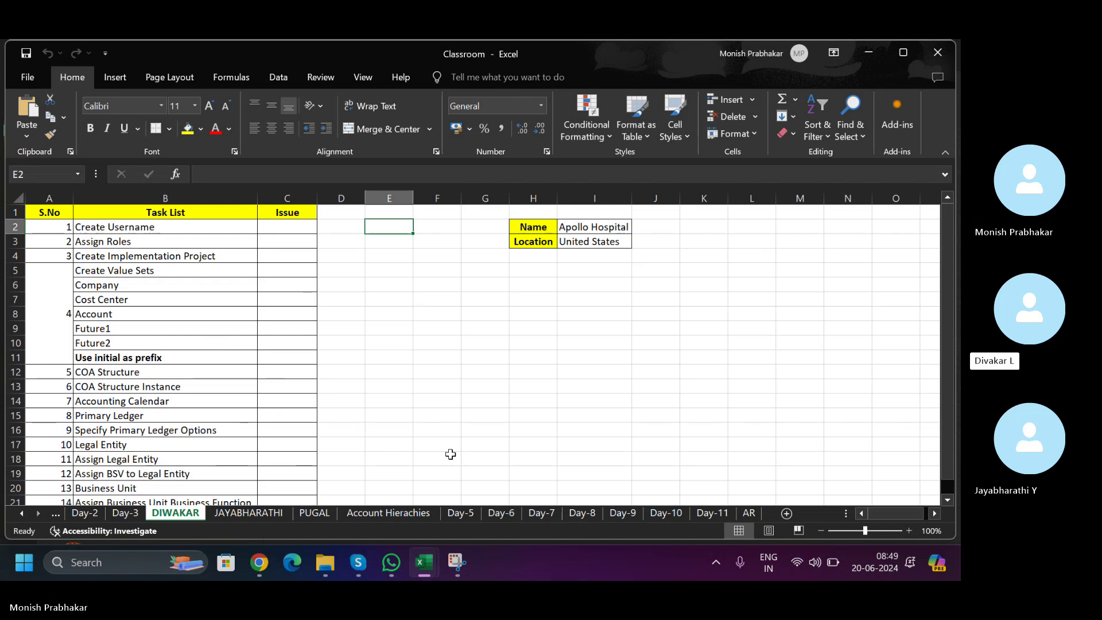
pyautogui.click(283, 345)
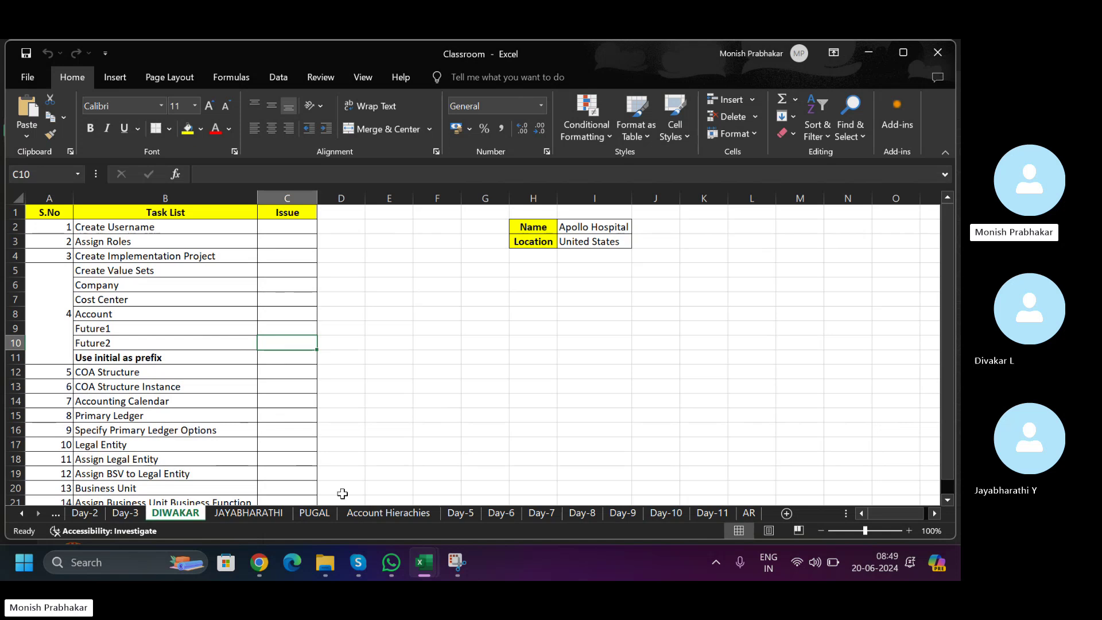
pyautogui.click(245, 557)
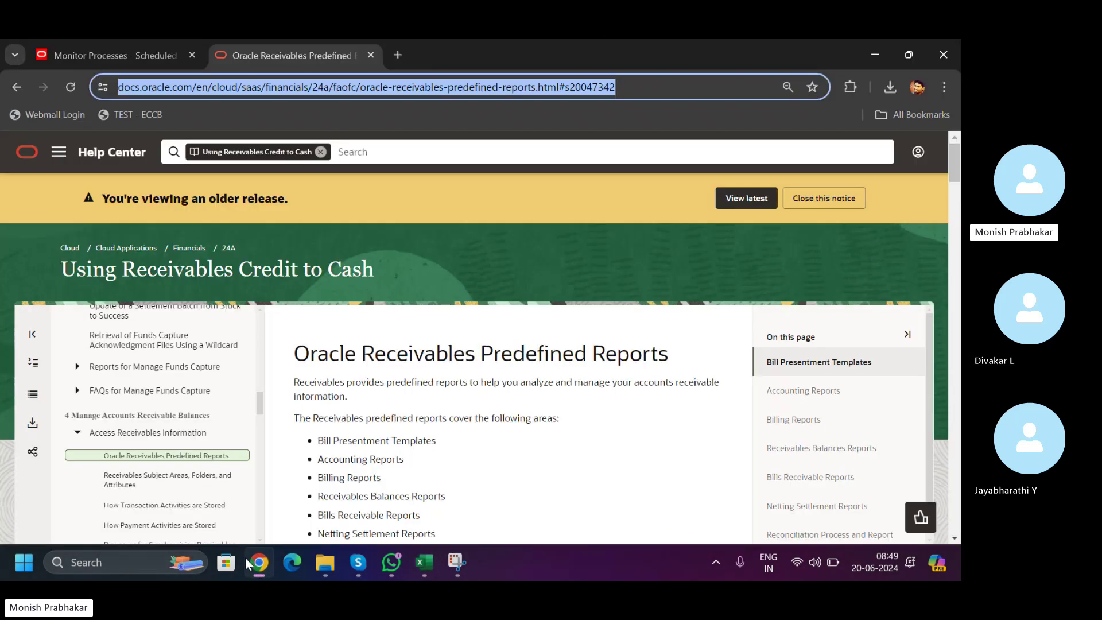
# - Close the help tab and confirm Receipts Analysis Extract 7034010 shows Succeeded in Monitor Processes
pyautogui.click(370, 55)
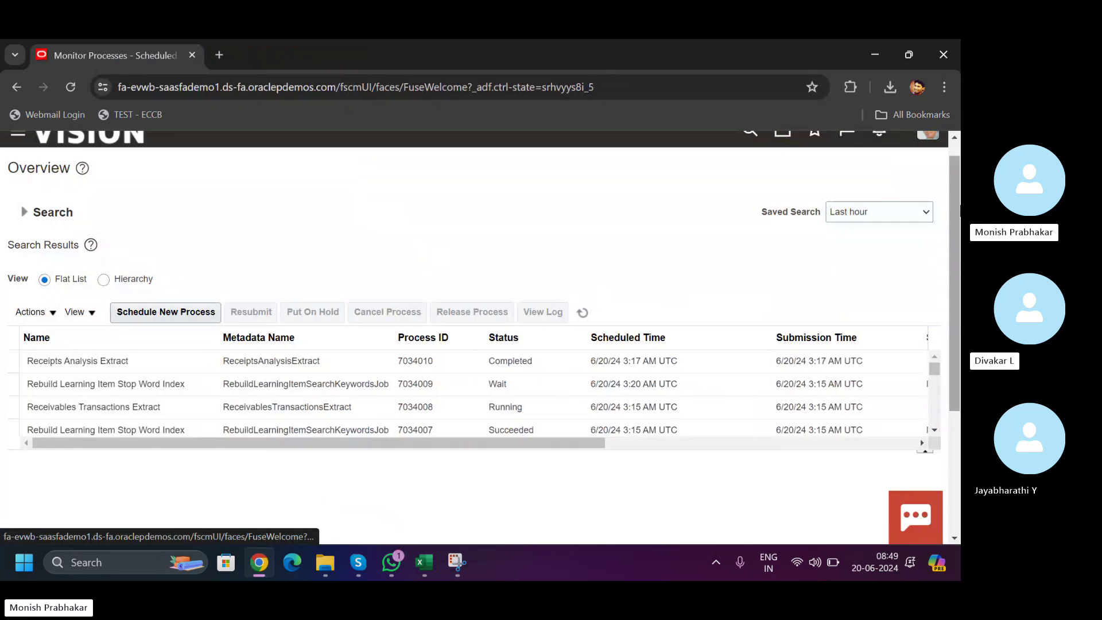
pyautogui.moveTo(952, 202); pyautogui.dragTo(958, 153)
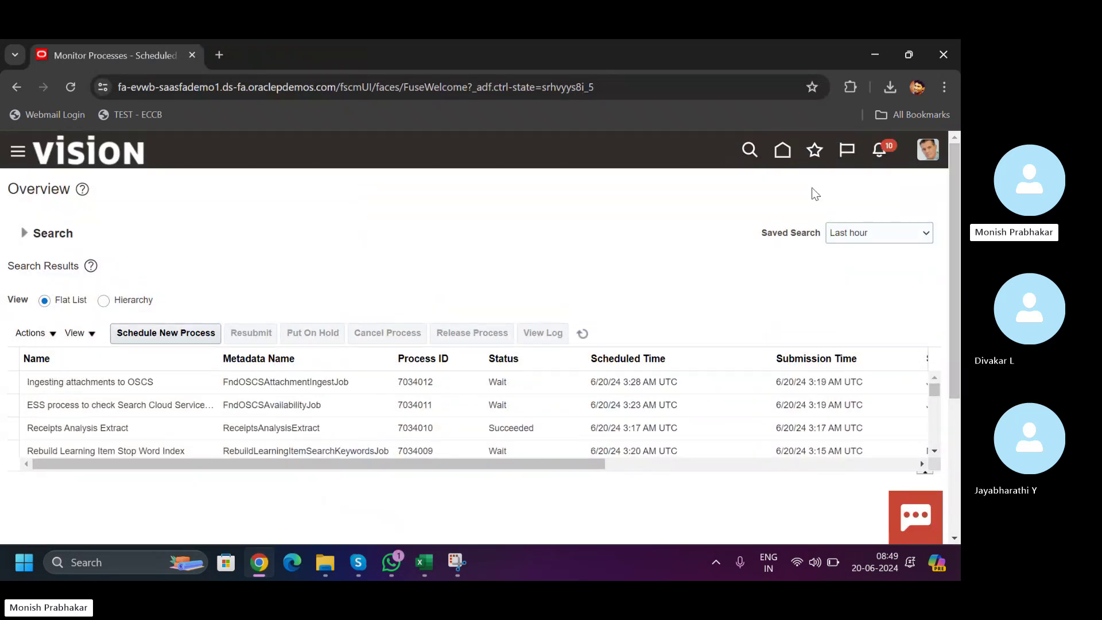
# - Bring up the Classroom workbook and select the task list B1:B21
pyautogui.moveTo(433, 568)
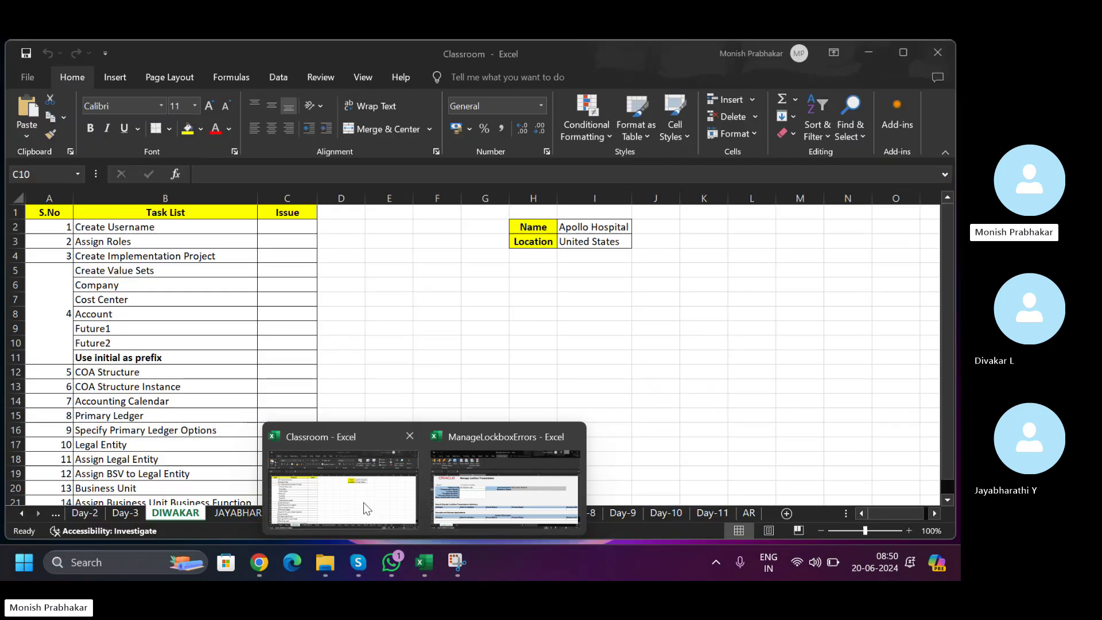
pyautogui.click(363, 502)
pyautogui.click(278, 225)
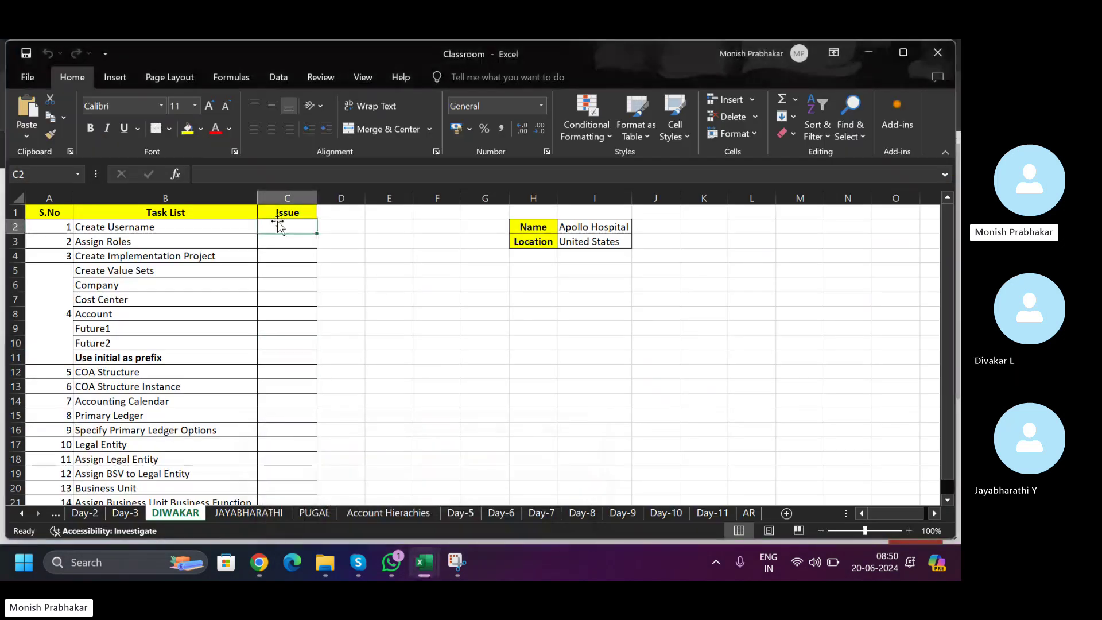
pyautogui.moveTo(110, 212); pyautogui.dragTo(151, 497)
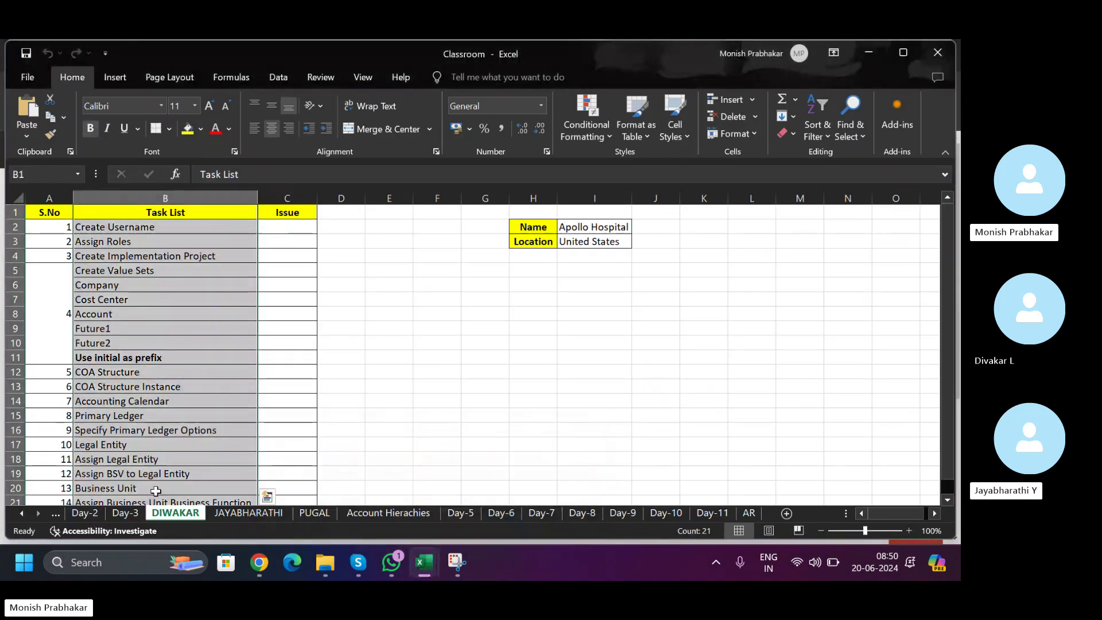
# - Close the ManageLockboxErrors workbook without saving
pyautogui.moveTo(421, 568)
pyautogui.click(505, 494)
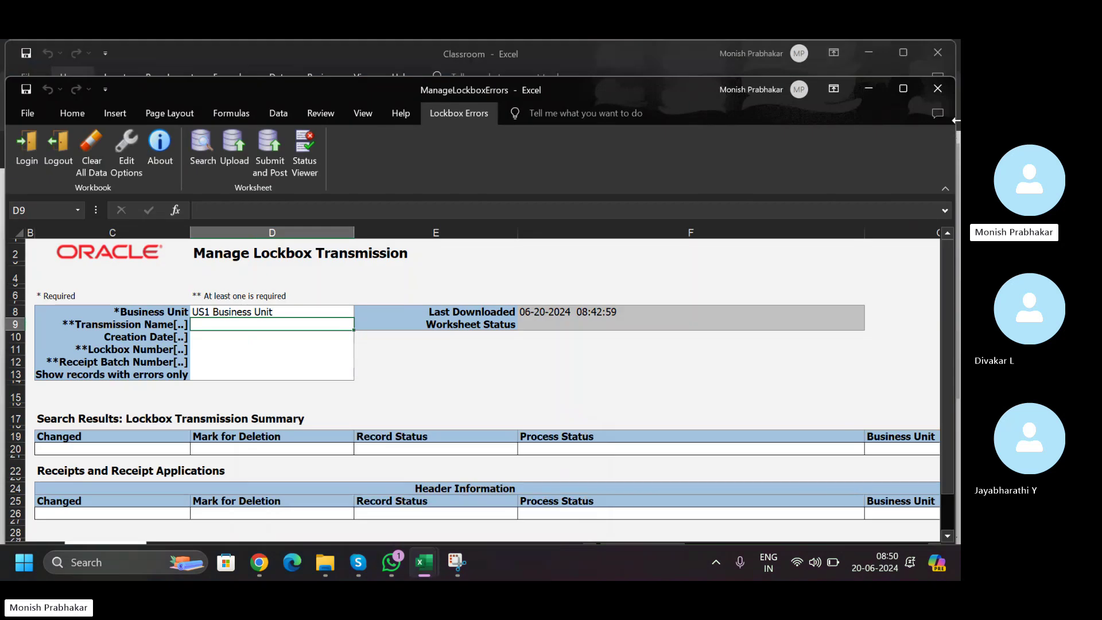
pyautogui.click(938, 88)
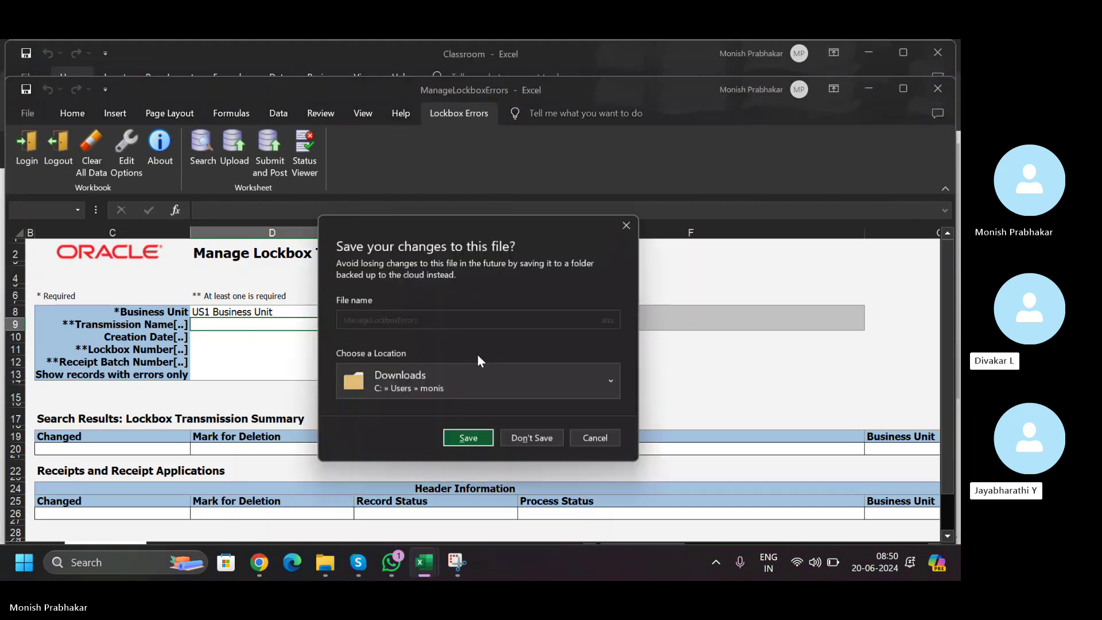
pyautogui.click(524, 445)
# - Select cells around the Cost Center and Location entries in the Classroom task list
pyautogui.click(266, 304)
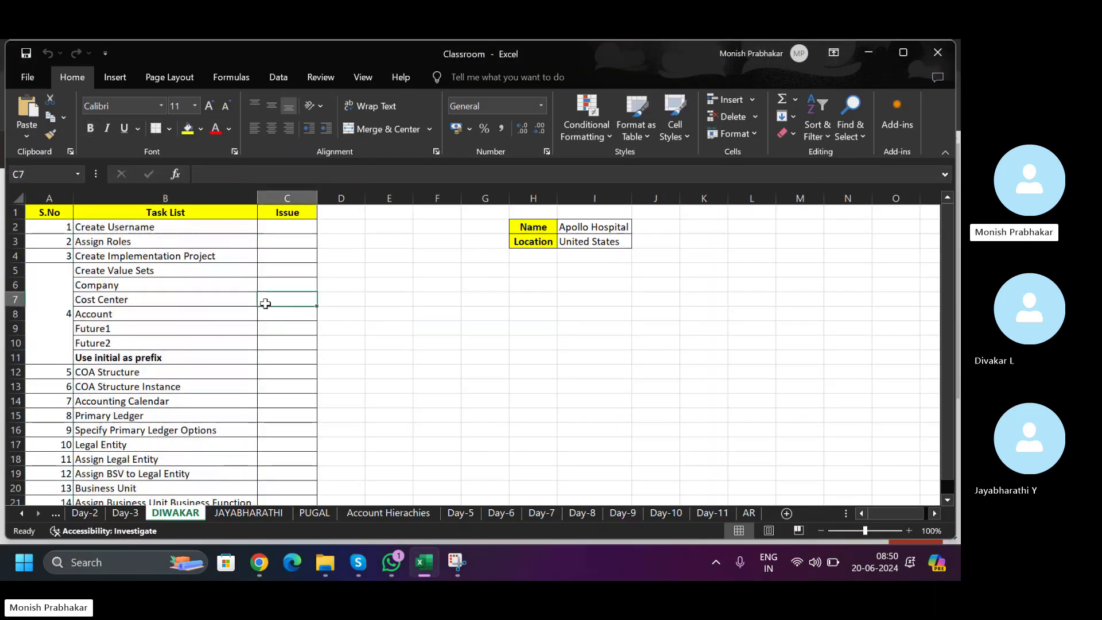
pyautogui.click(420, 314)
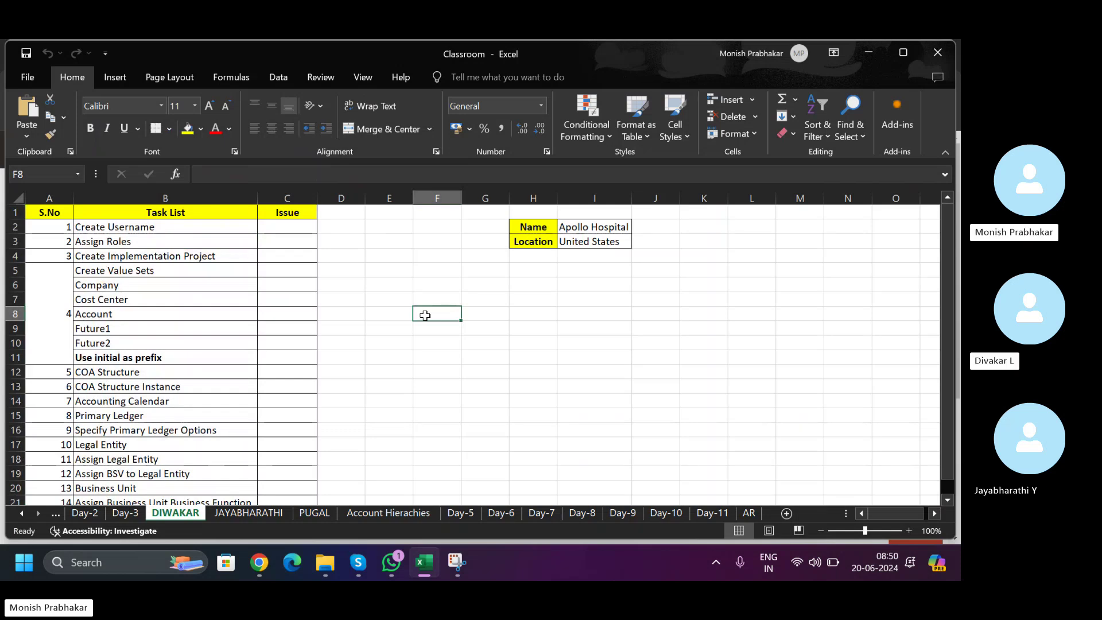
pyautogui.click(570, 266)
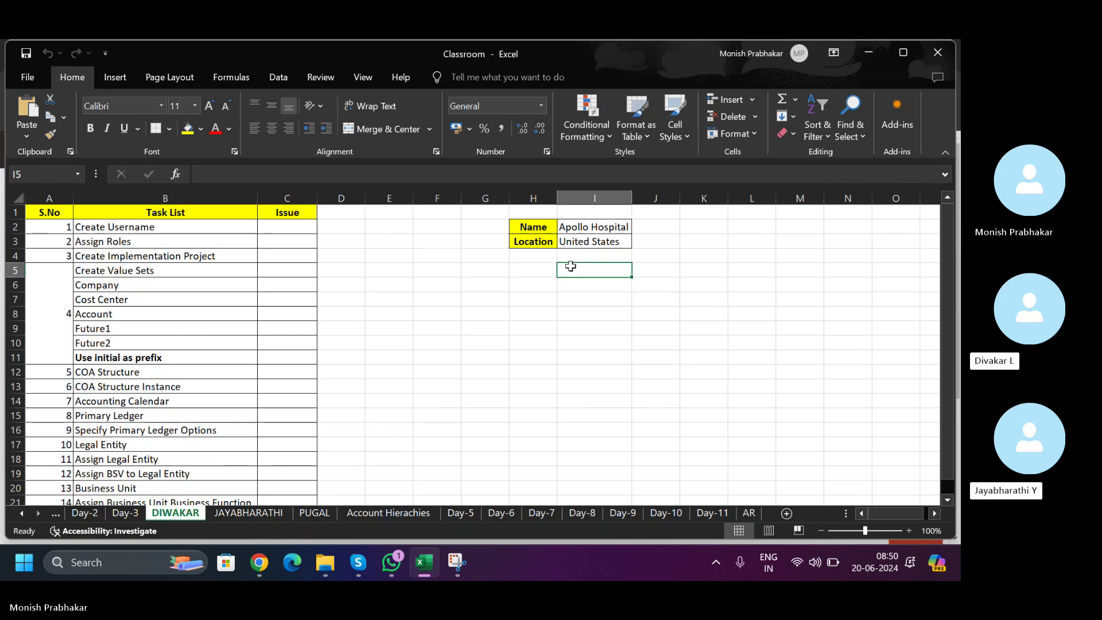
pyautogui.click(442, 354)
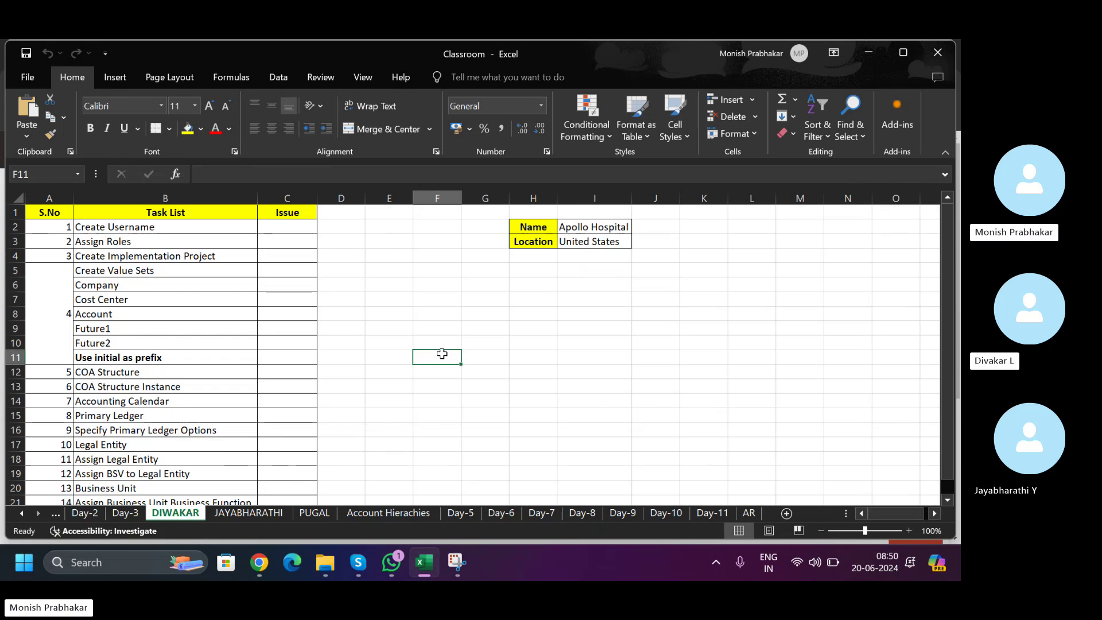
pyautogui.click(397, 569)
# - Open the Receivables predefined reports link shared in the Oracle fusion FIN group
pyautogui.click(187, 179)
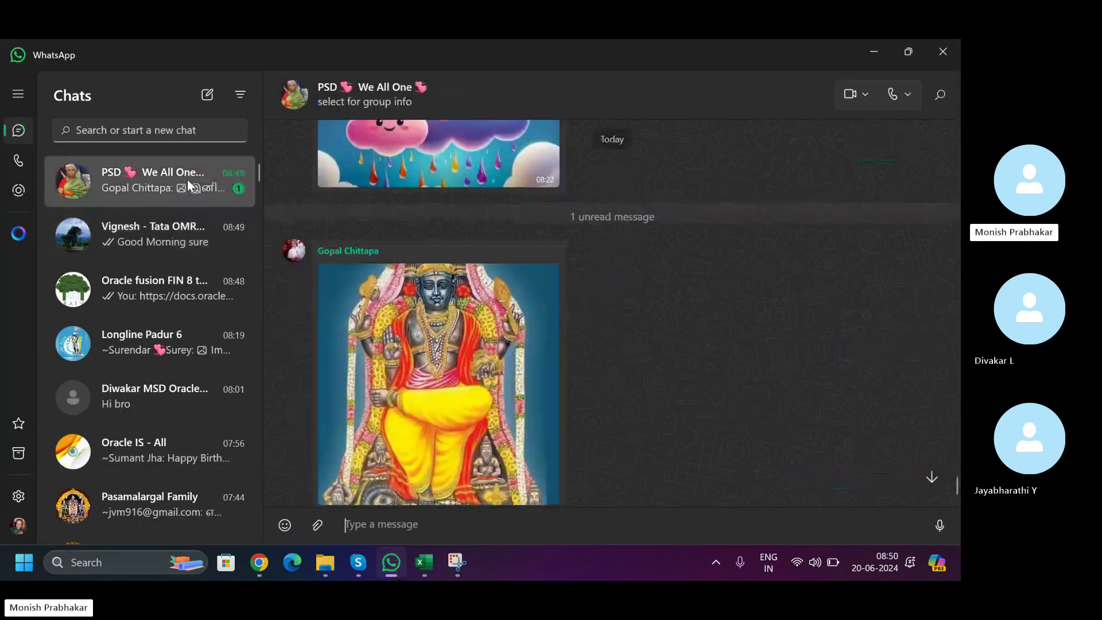
pyautogui.click(143, 298)
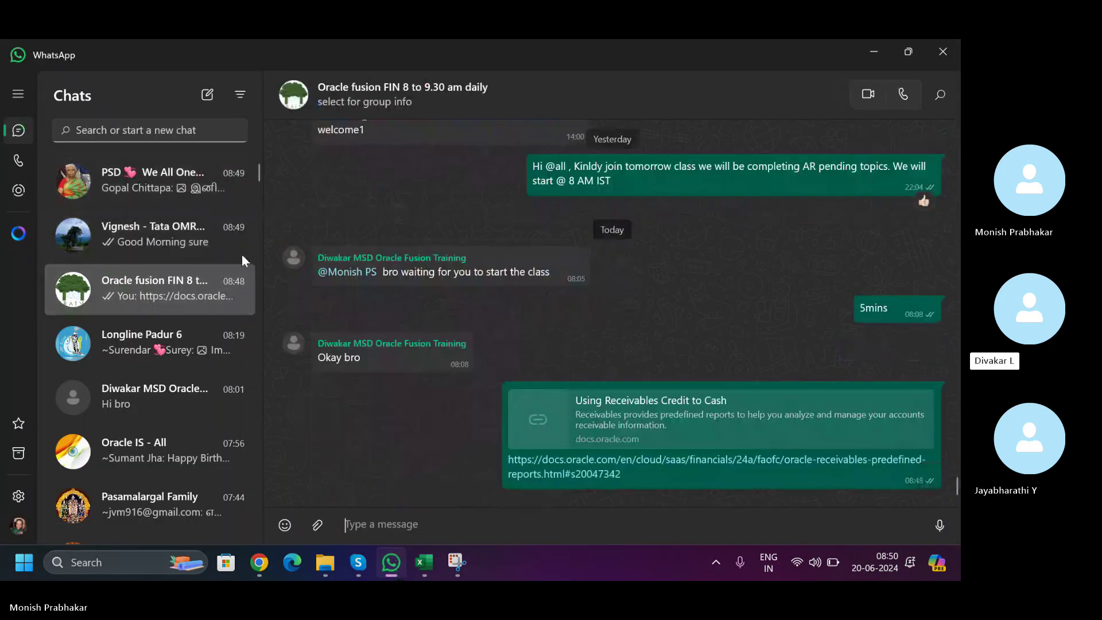
pyautogui.click(545, 474)
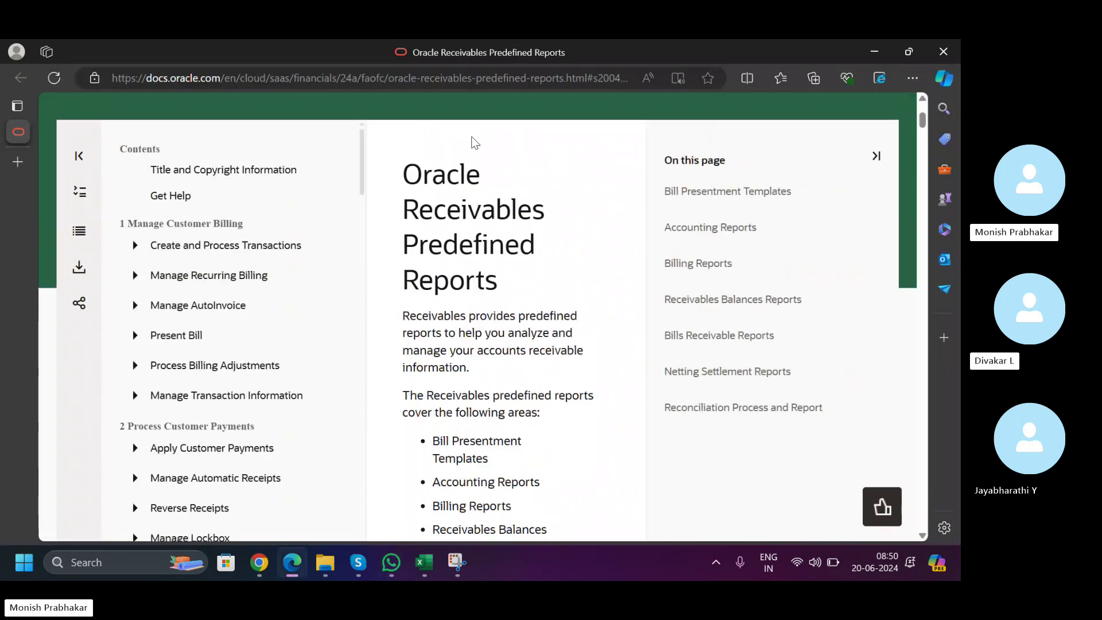
pyautogui.moveTo(923, 124); pyautogui.dragTo(926, 67)
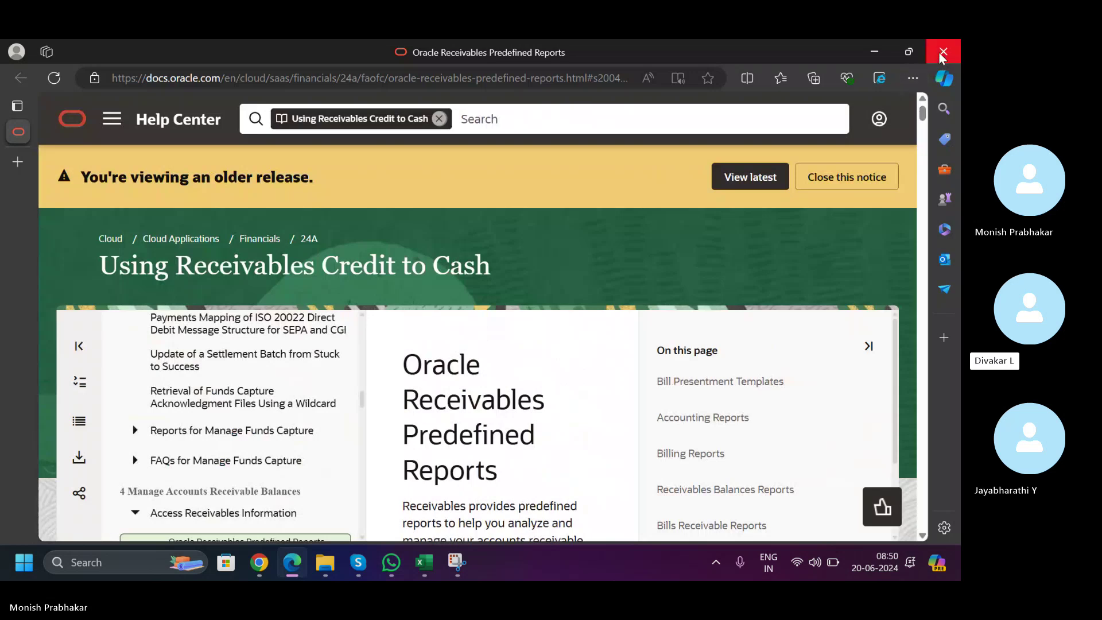
pyautogui.hotkey('alt', 'Tab')
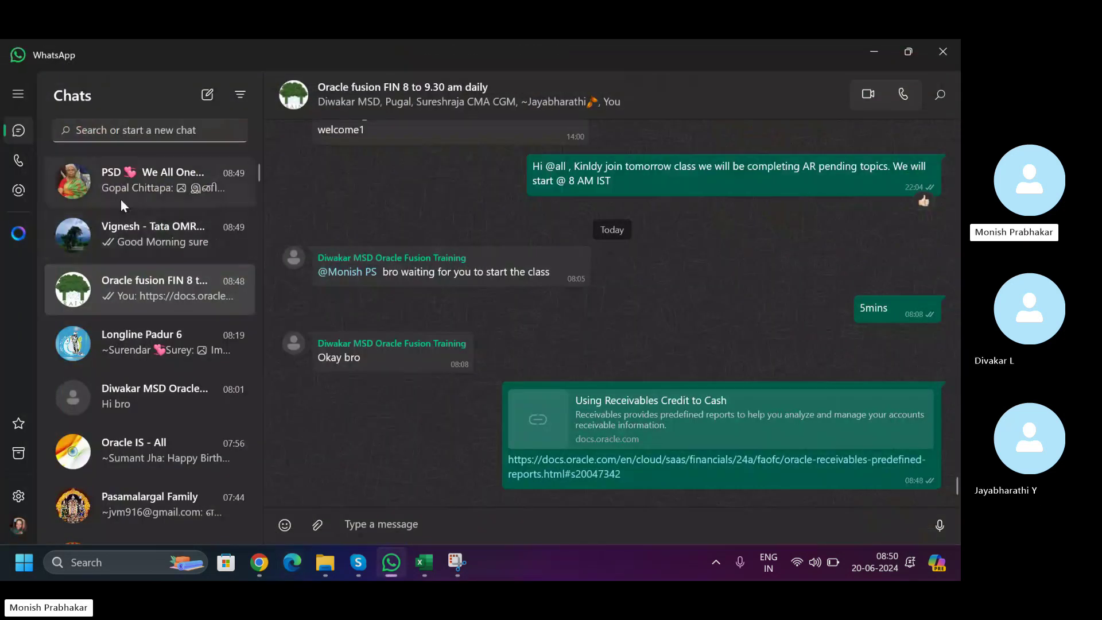
# - Hang up the Skype class call to stop sharing the screen
pyautogui.click(128, 195)
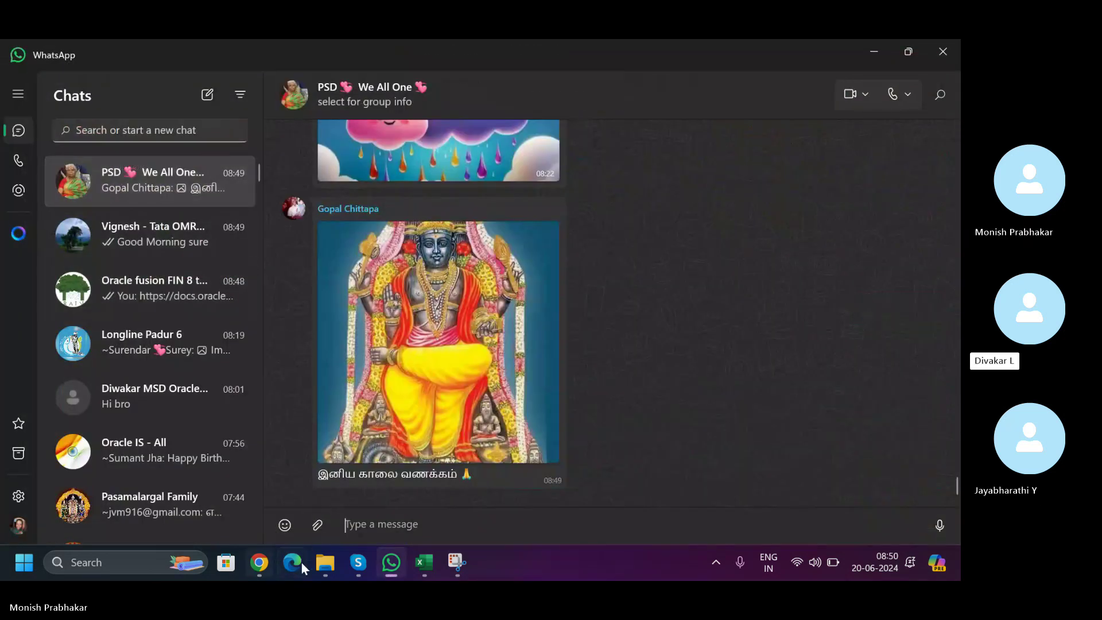
pyautogui.click(359, 562)
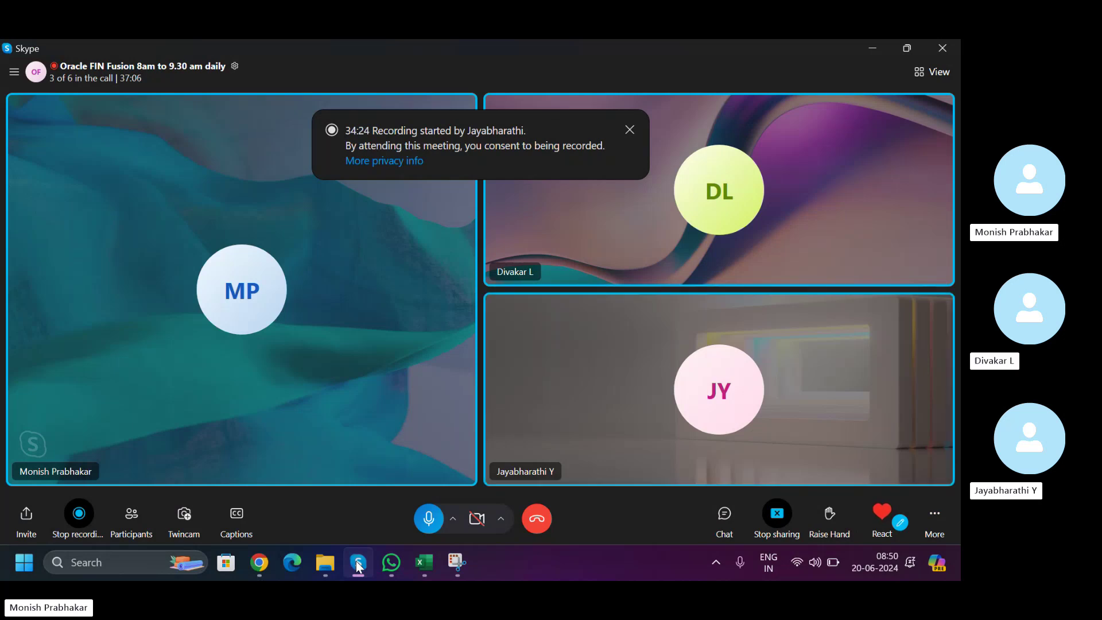
pyautogui.click(534, 525)
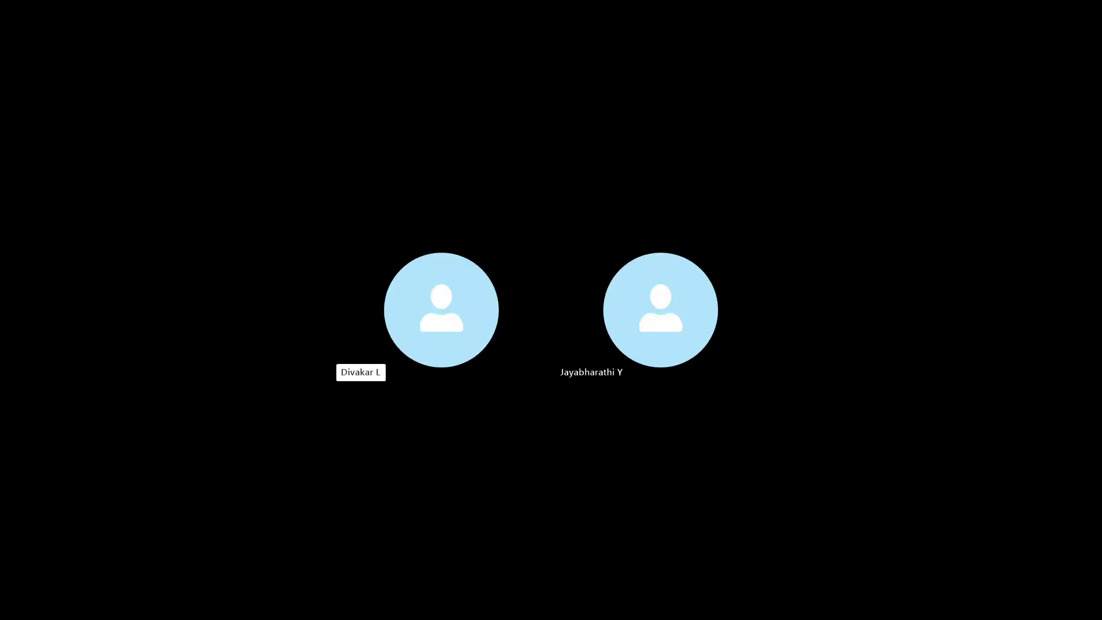